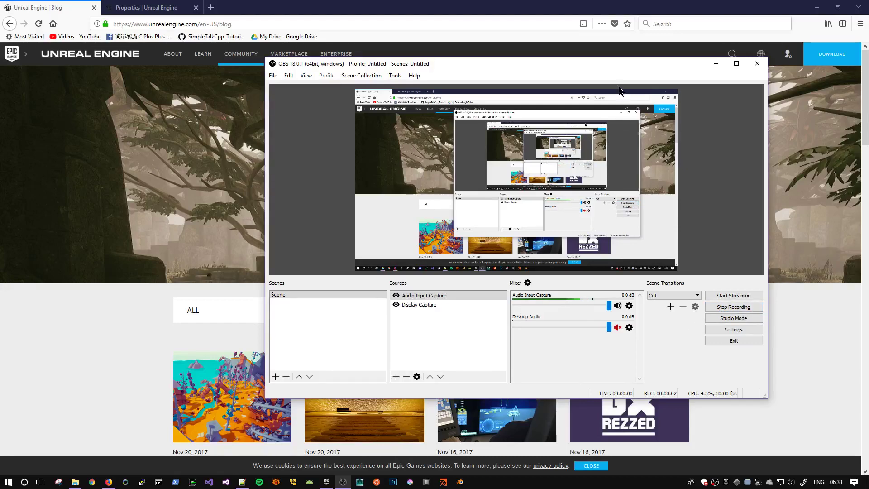
Move the OBS window aside and minimize it so the Firefox Unreal Engine blog page shows
left_click_drag(596, 63, 653, 97)
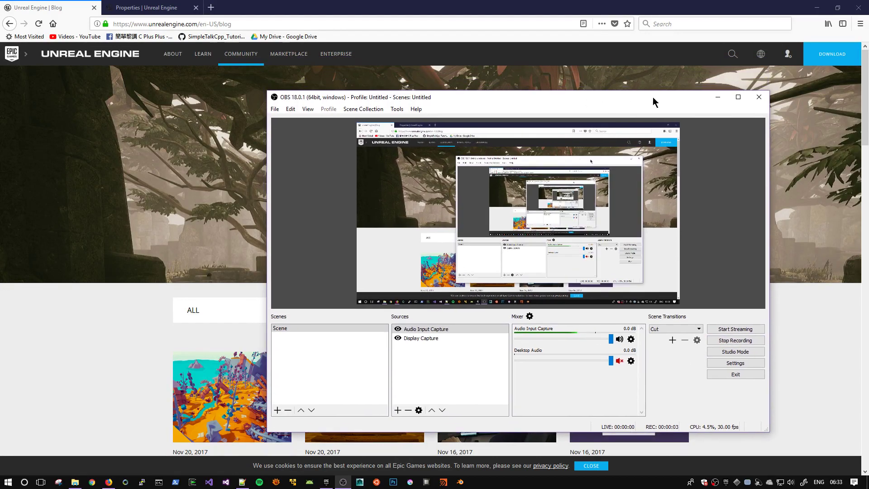
left_click(711, 100)
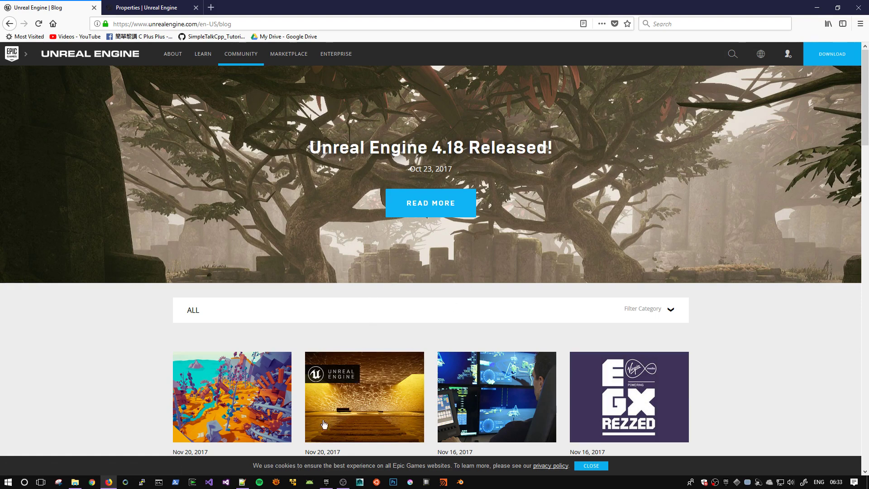
Open the Epic Games Launcher and browse the Learn, Fortnite, Paragon, Unreal Tournament and Modding pages
left_click(327, 482)
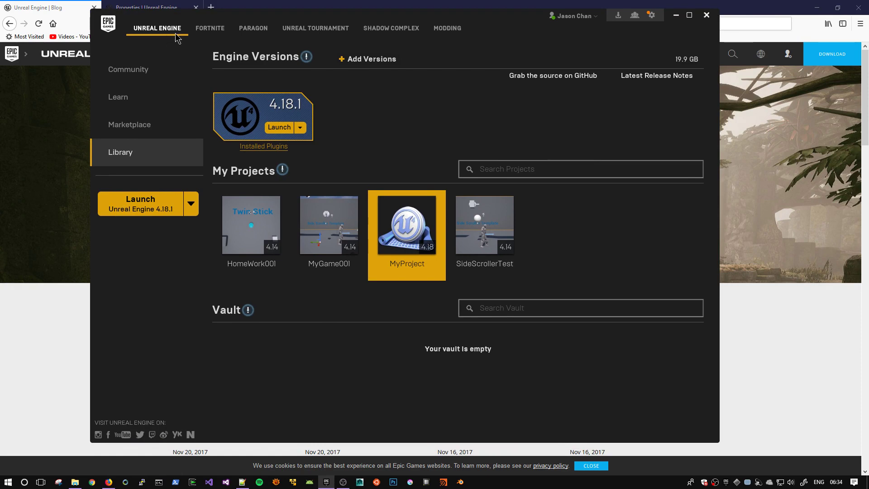
left_click(136, 97)
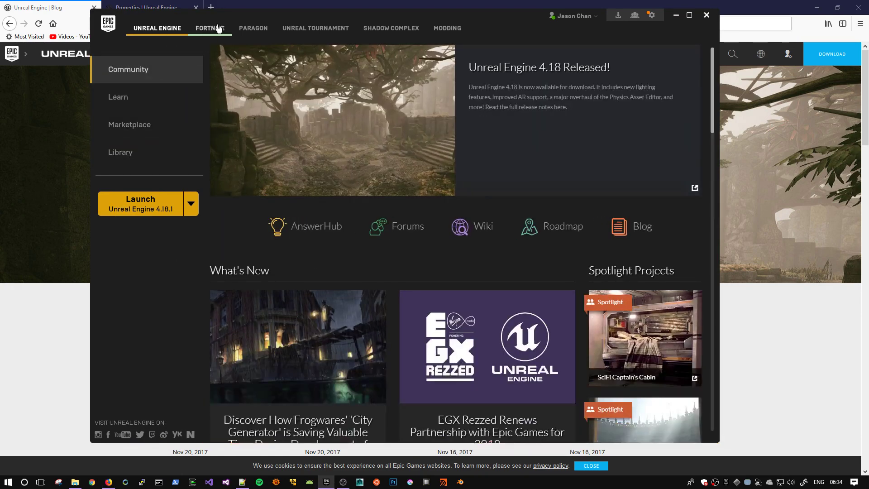
left_click(217, 29)
left_click(254, 28)
left_click(316, 28)
left_click(447, 28)
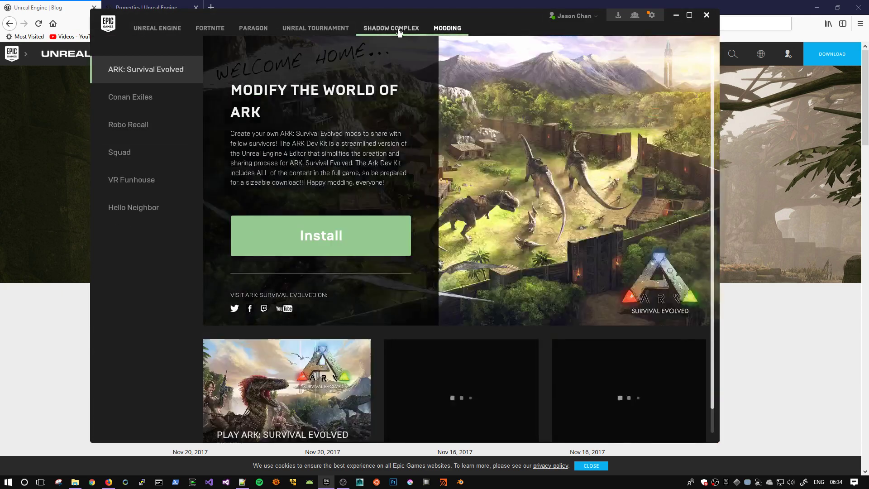
left_click(268, 27)
left_click(158, 28)
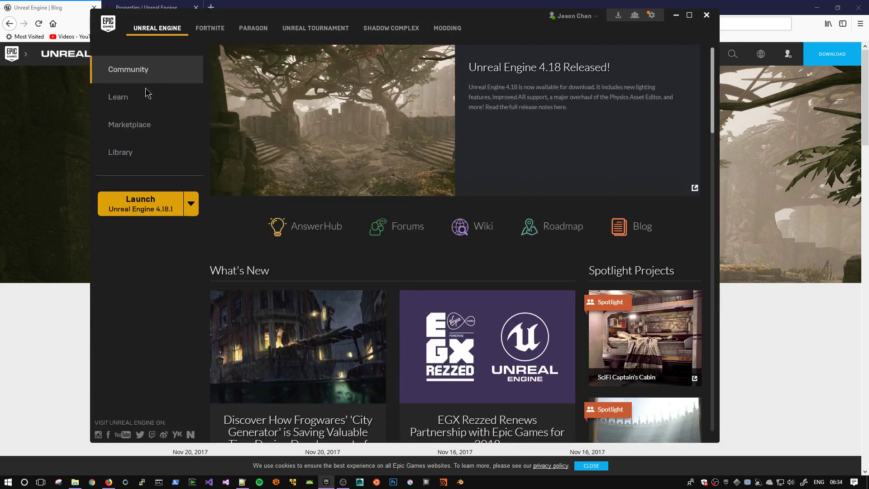
In the Library, add engine version 4.17.2, then discard it so only 4.18.1 remains
left_click(128, 154)
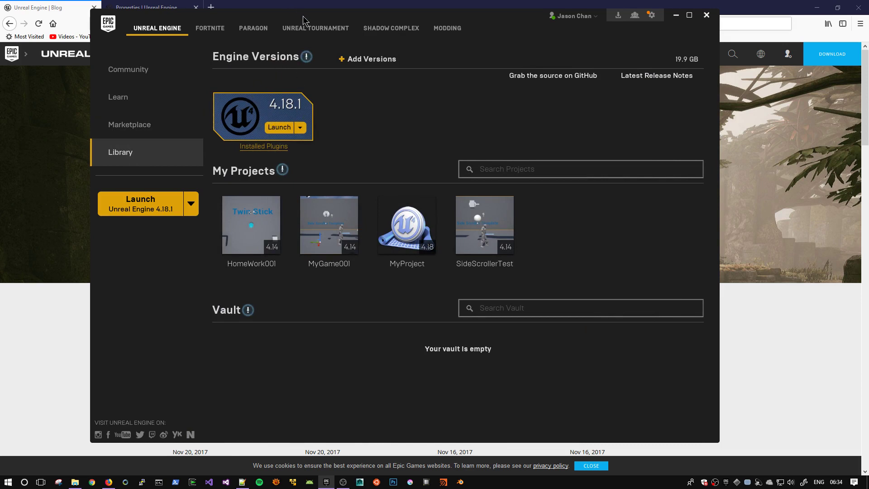
left_click_drag(337, 18, 329, 20)
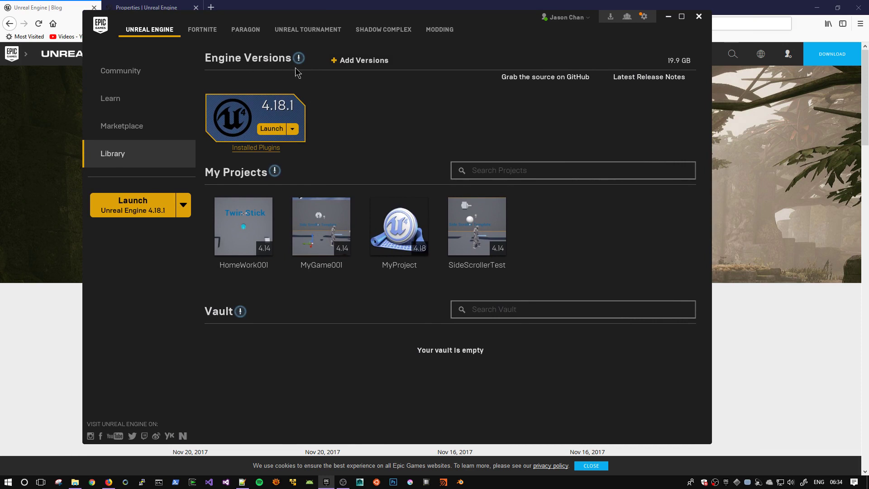
left_click(357, 61)
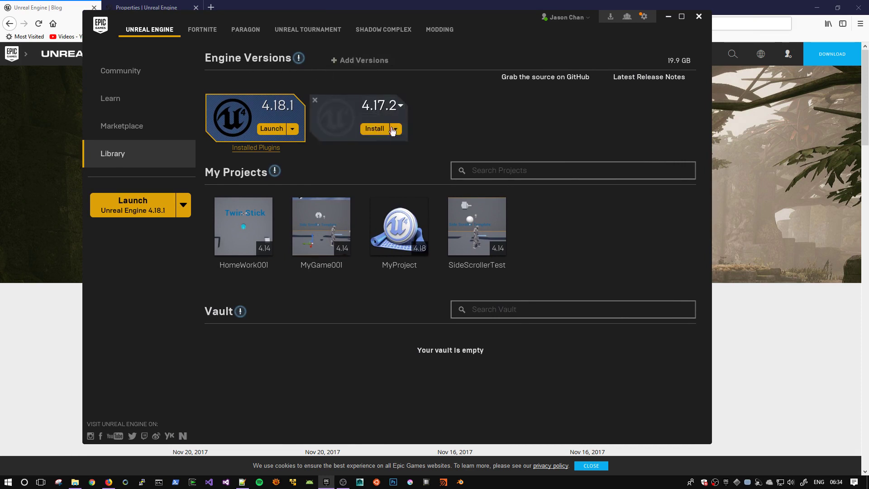
left_click(401, 107)
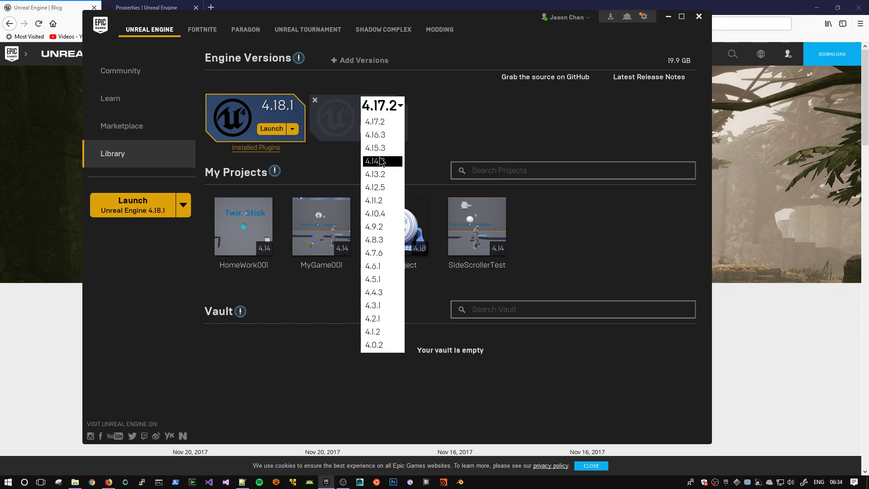
left_click(431, 119)
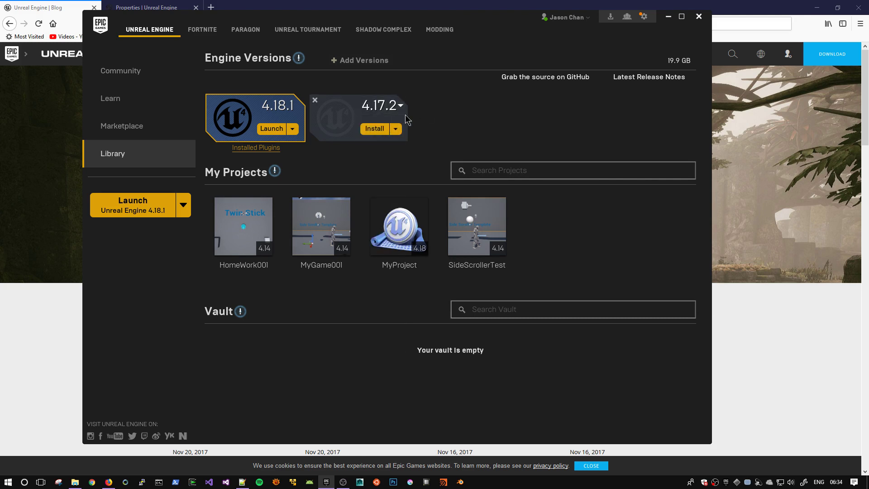
left_click(315, 101)
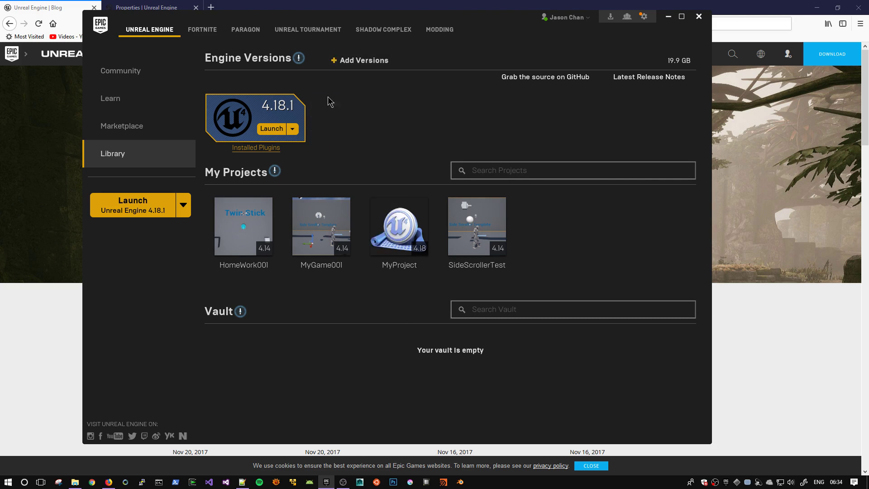
Launch Unreal Engine 4.18.1 and move its Project Browser window left
left_click(277, 132)
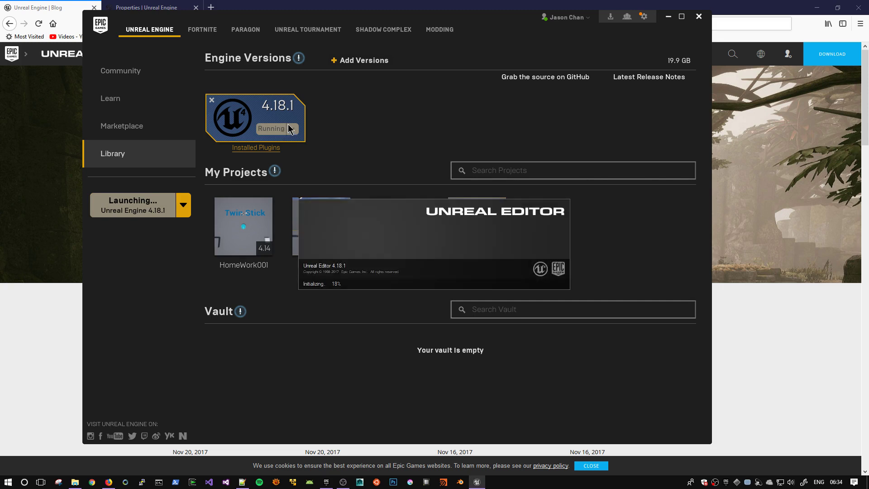
left_click(758, 6)
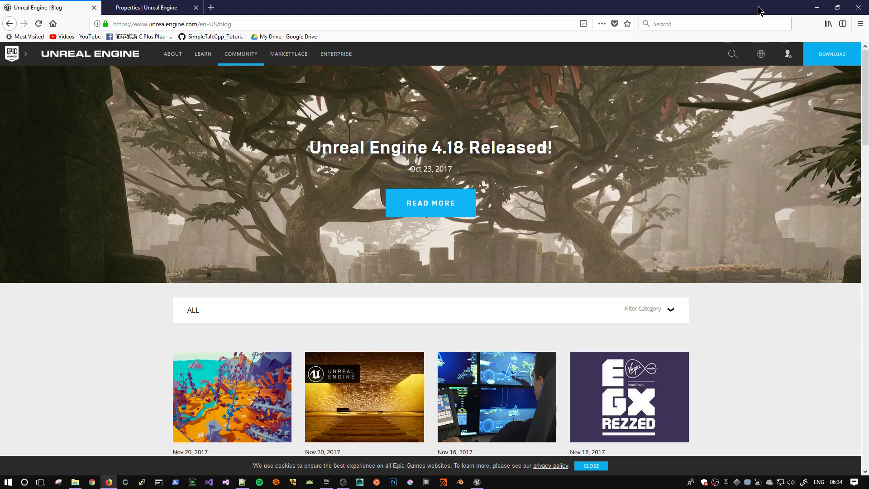
mouse_move(769, 55)
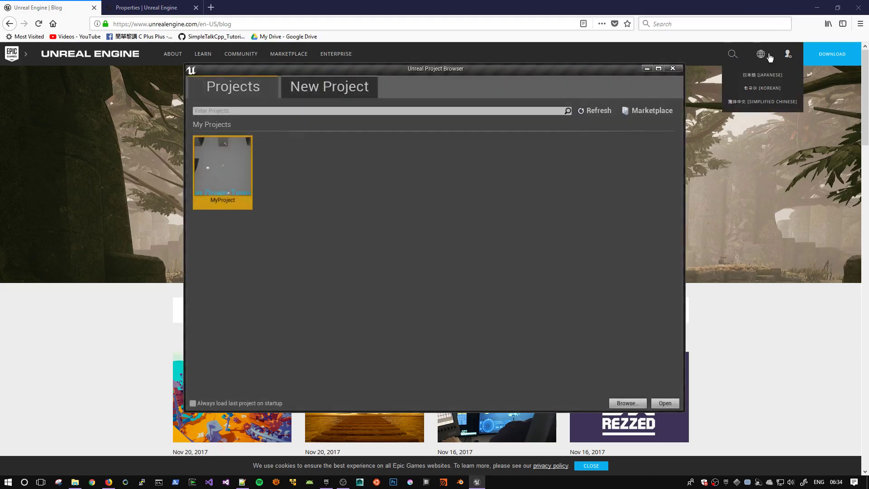
mouse_move(478, 68)
left_mouse_down()
mouse_move(448, 65)
mouse_move(469, 77)
left_mouse_up()
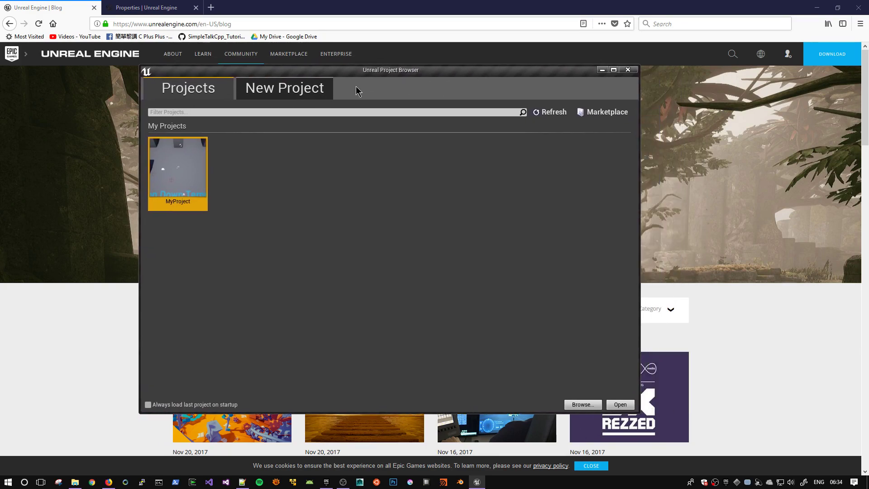
Show the New Project page with the Blank Blueprint template and name MyProject2, repositioning the window
left_click(263, 88)
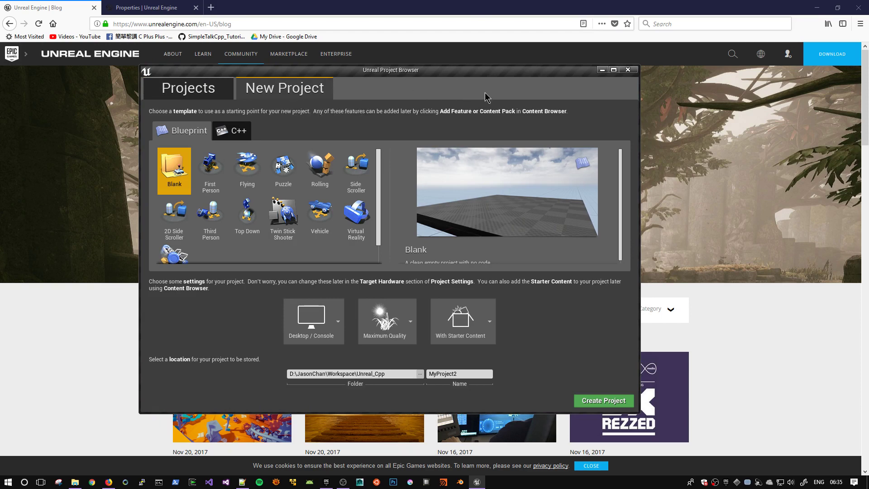
mouse_move(493, 74)
left_mouse_down()
mouse_move(490, 64)
mouse_move(492, 75)
left_mouse_up()
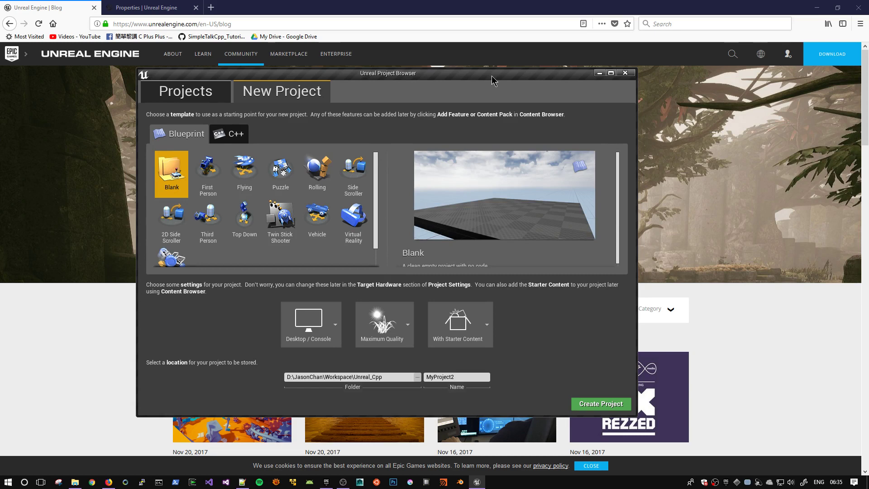
mouse_move(492, 75)
left_mouse_down()
mouse_move(491, 65)
mouse_move(472, 79)
left_mouse_up()
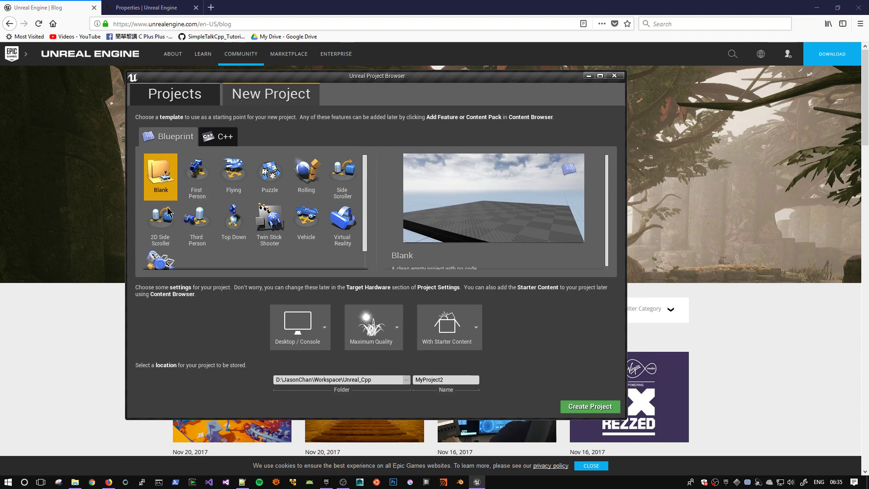
left_click_drag(383, 84, 421, 81)
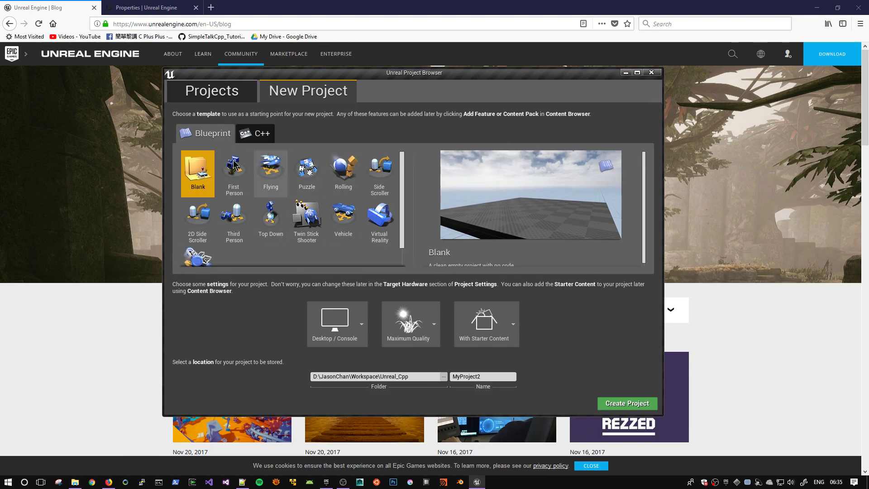
Compare the Blueprint and C++ template sets, ending on the C++ templates
left_click(262, 134)
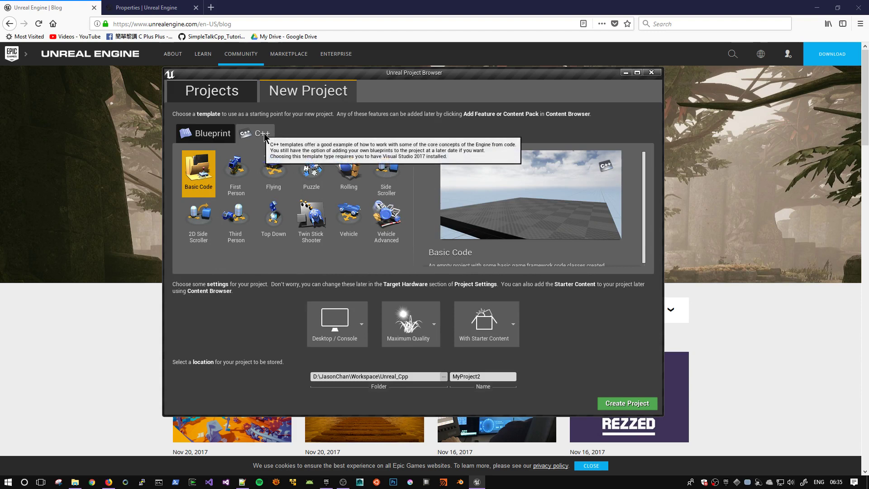
left_click(209, 133)
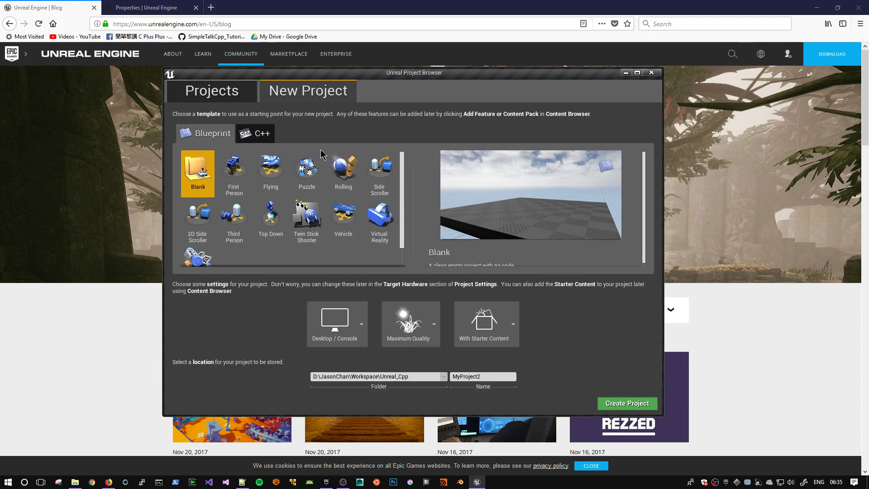
left_click(250, 138)
left_click(213, 133)
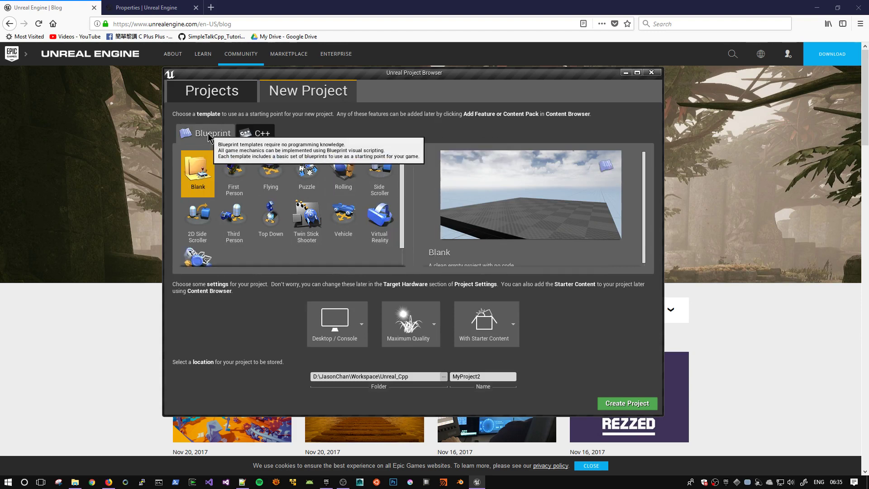
left_click(247, 135)
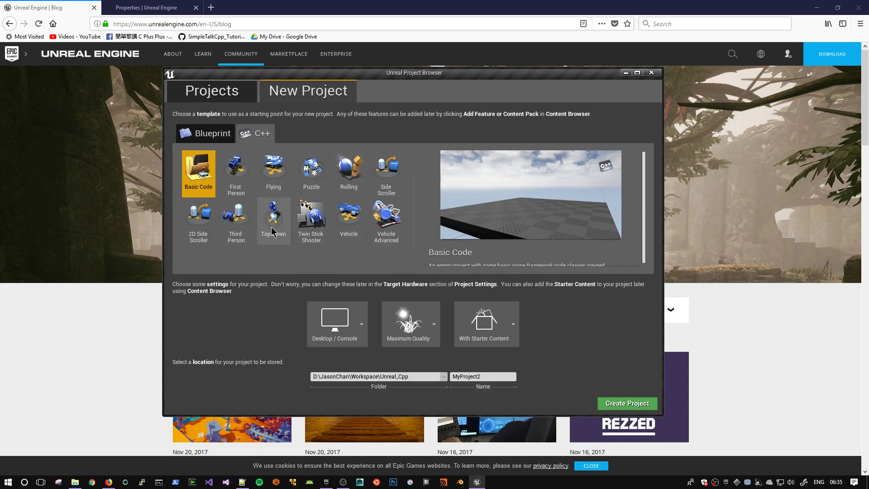
left_click(199, 136)
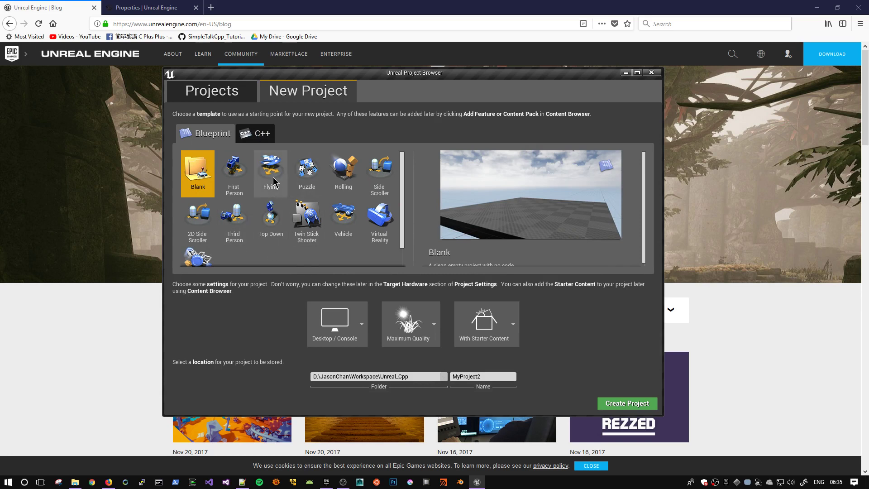
left_click(263, 135)
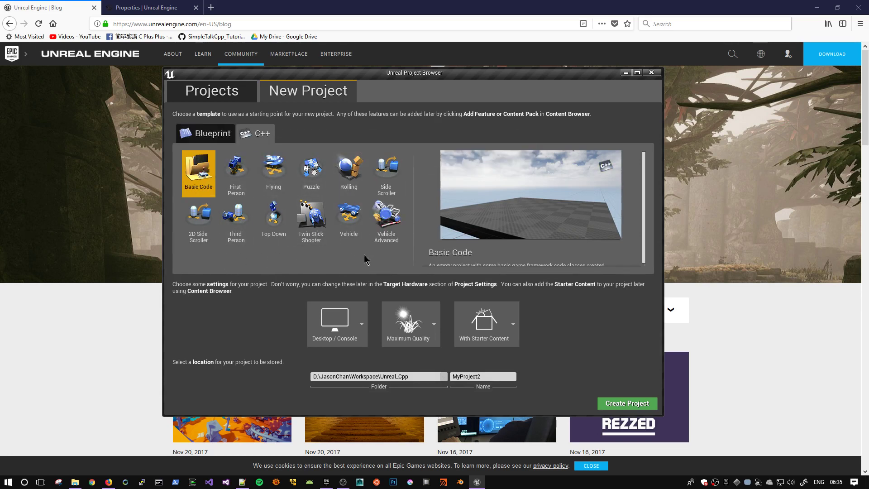
Preview the Top Down, Puzzle, Flying, Rolling, Vehicle, 2D Side Scroller and Third Person templates, then pick Twin Stick Shooter
left_click(316, 224)
left_click(280, 218)
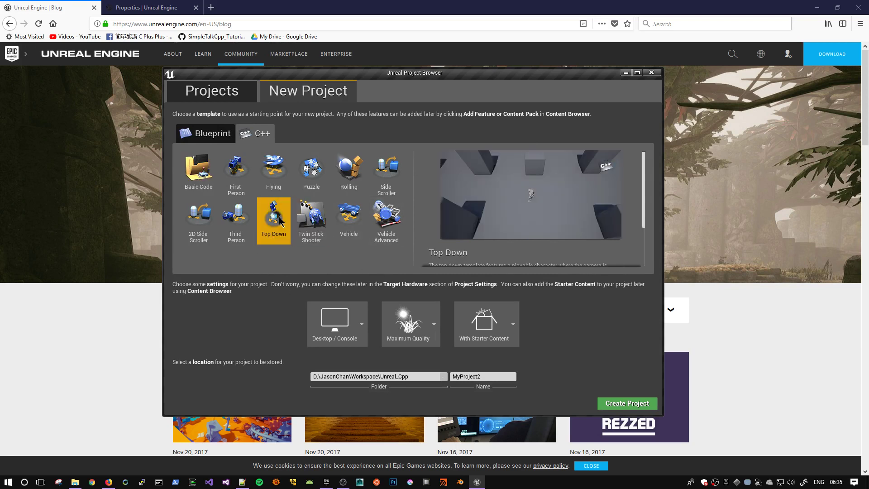
left_click(308, 221)
left_click(302, 181)
left_click(266, 181)
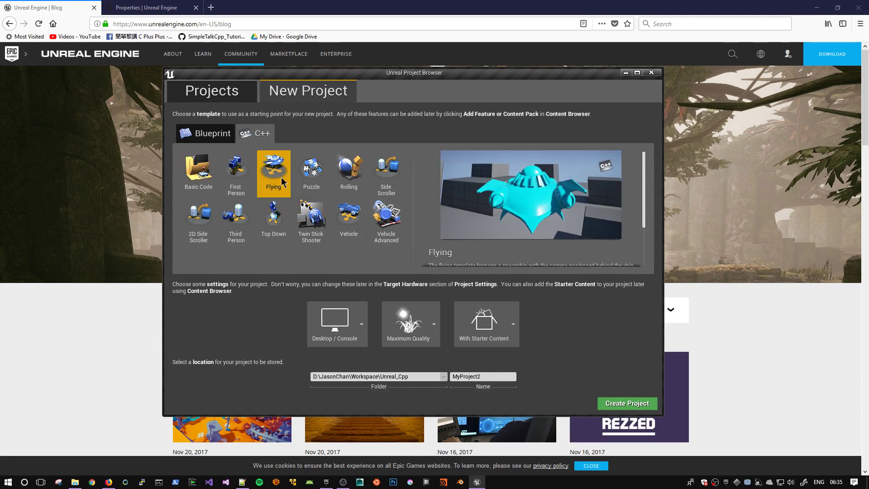
left_click(346, 179)
left_click(342, 215)
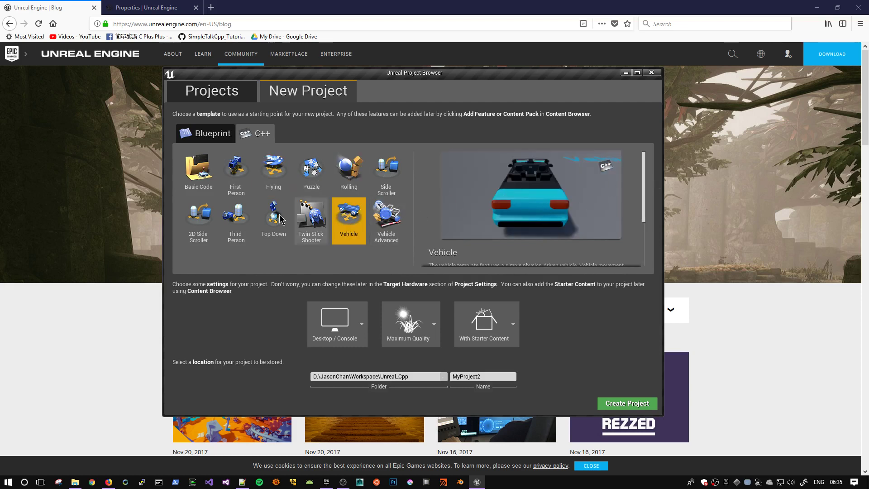
left_click(199, 221)
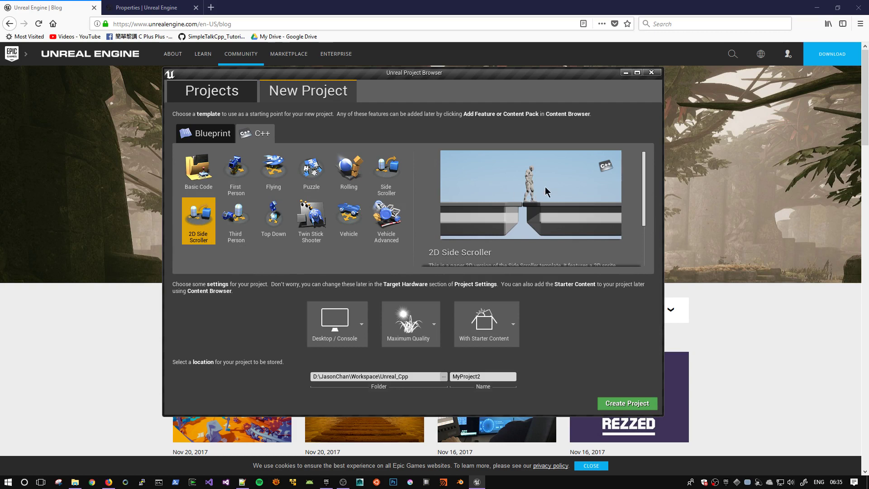
left_click(234, 221)
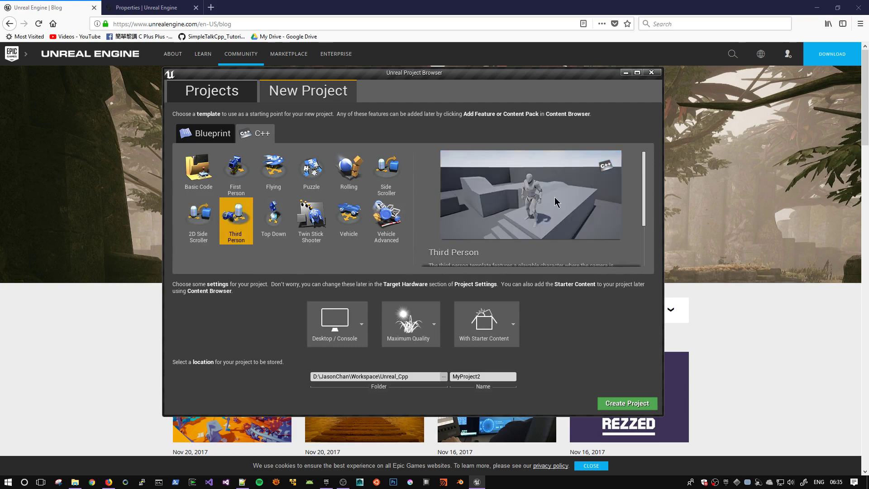
left_click(306, 225)
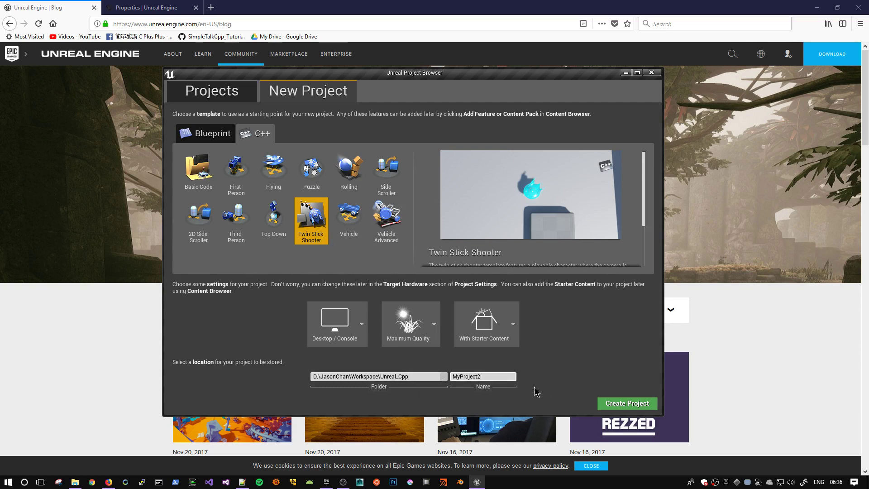
Name the project MyCppProject and create it from the Twin Stick Shooter template
key("ctrl+a")
key("BackSpace")
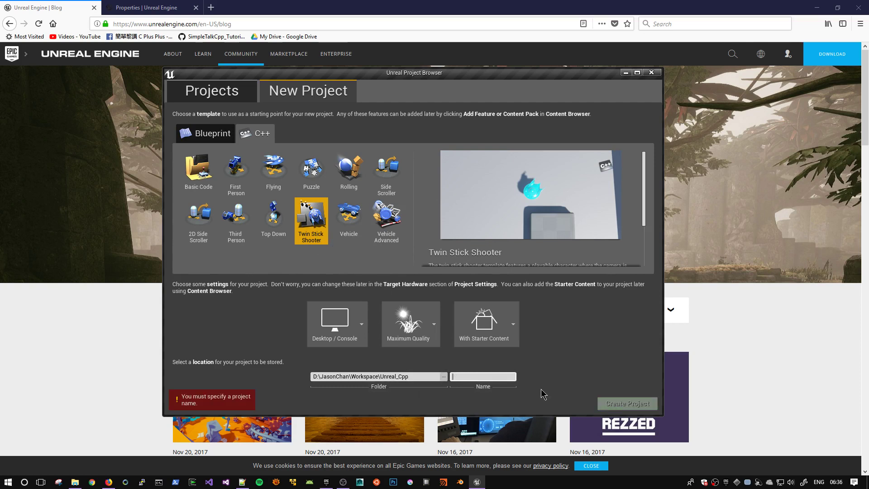
type("Cp")
key("BackSpace")
key("BackSpace")
key("BackSpace")
type("MyCppProject")
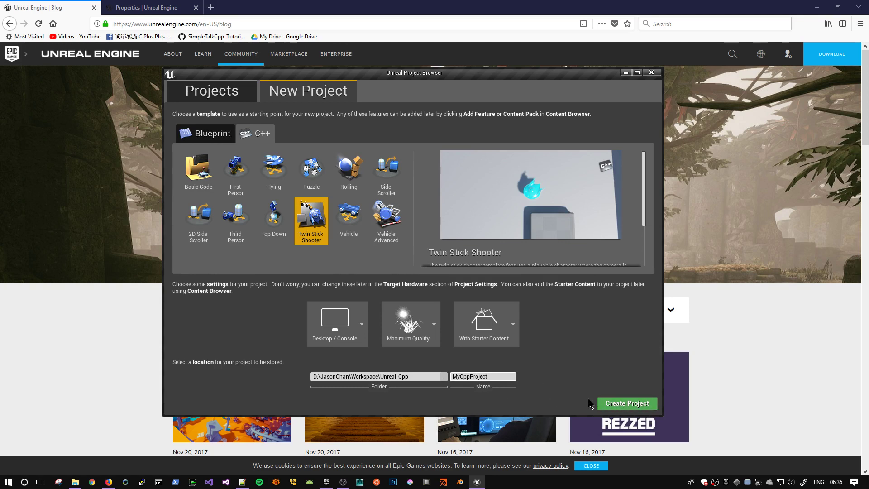
left_click(602, 403)
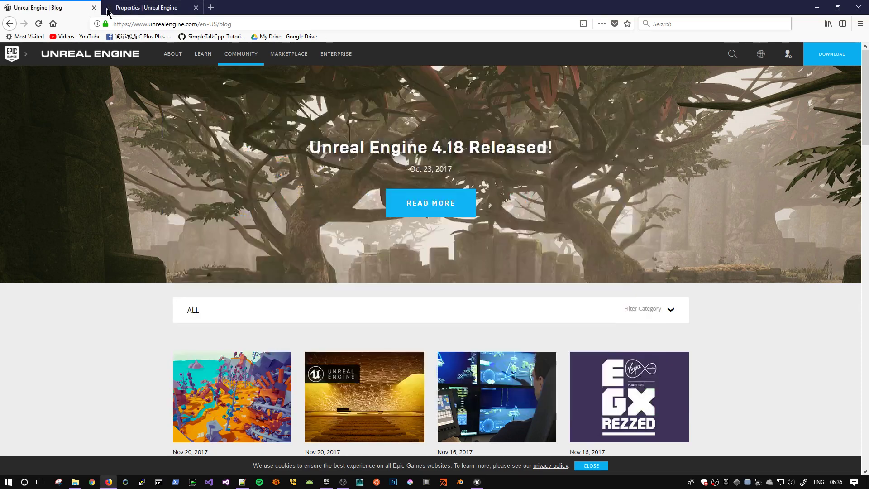
Search Google for 'unreal blueprint doc' in a new tab and open the Blueprints Visual Scripting docs page
left_click(137, 9)
key("ctrl+t")
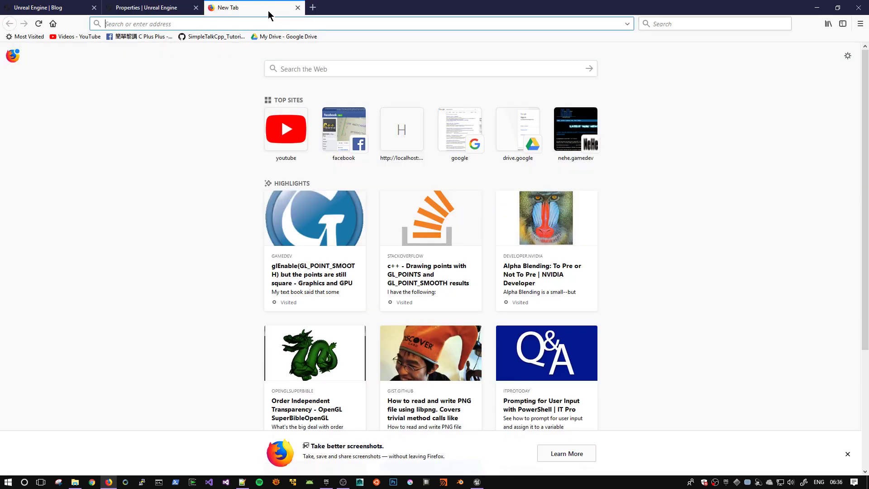
type("unreal blu")
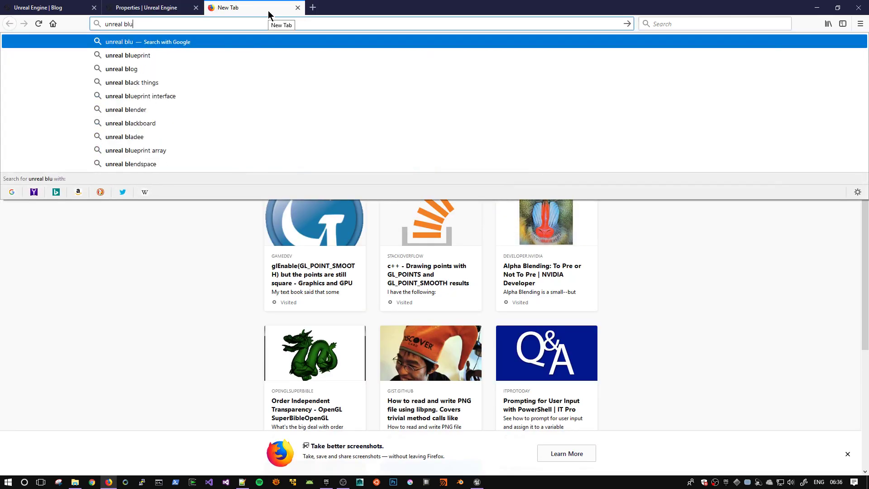
type("eprint")
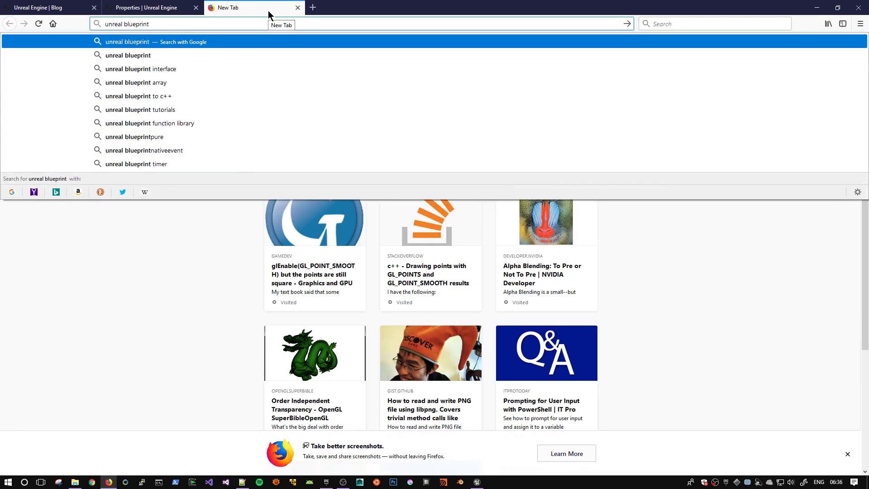
type(" doc")
key("Return")
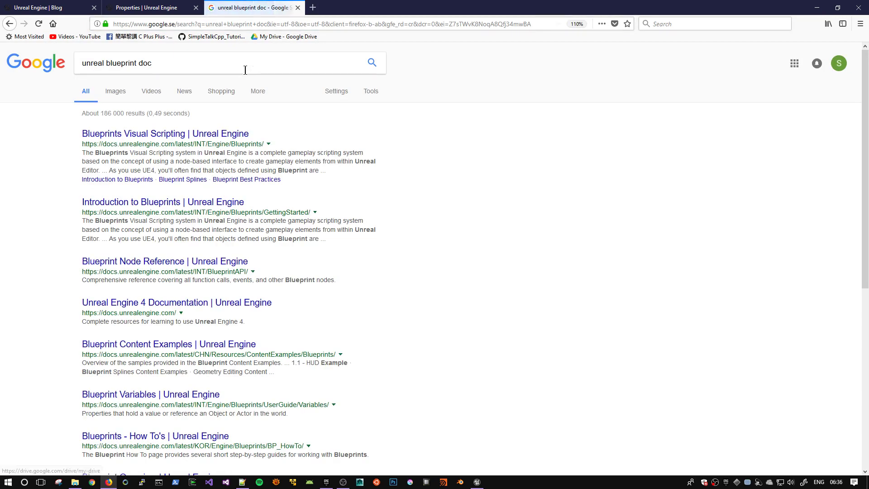
left_click(188, 137)
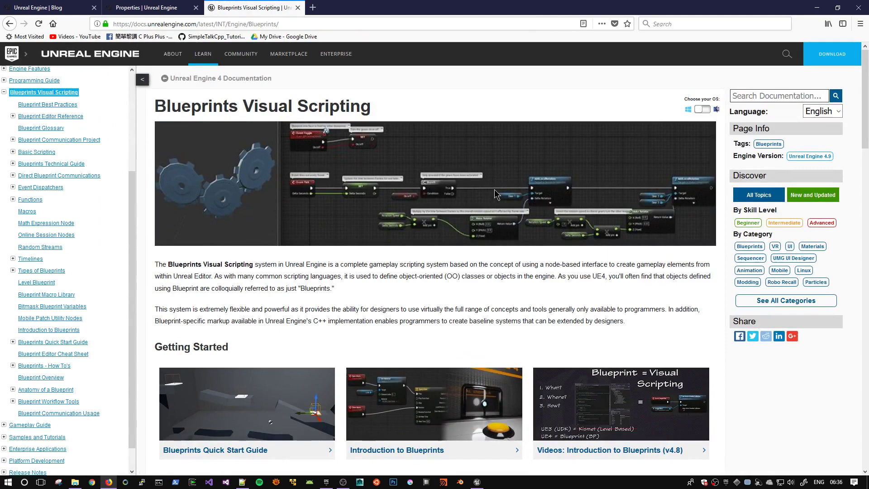
scroll(497, 191, "down", 4)
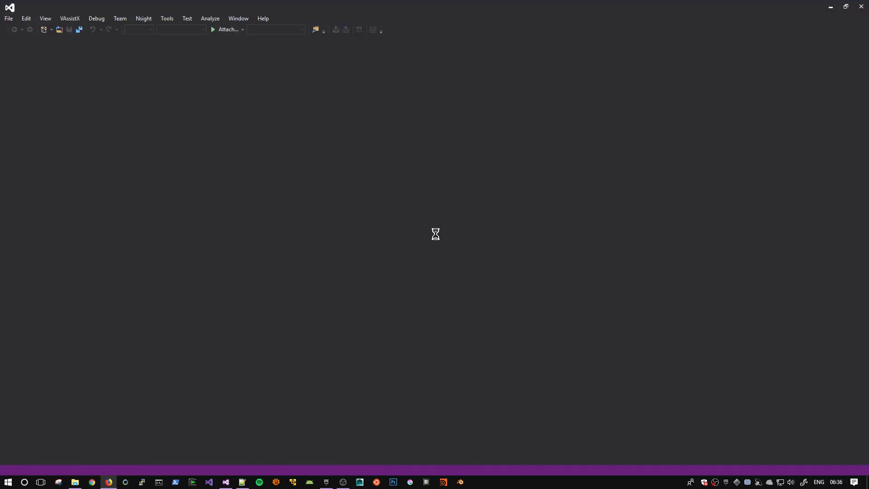
Bring the Firefox Blueprints documentation window back to the front
key("alt+Tab")
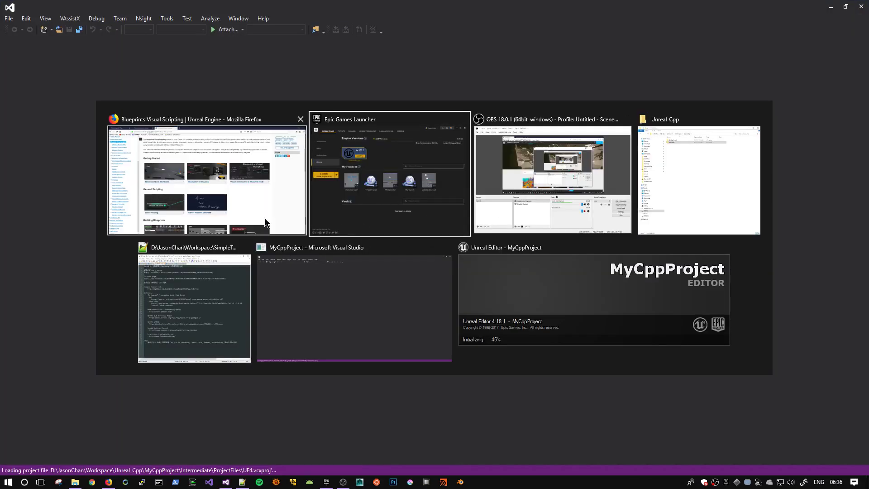
left_click(268, 210)
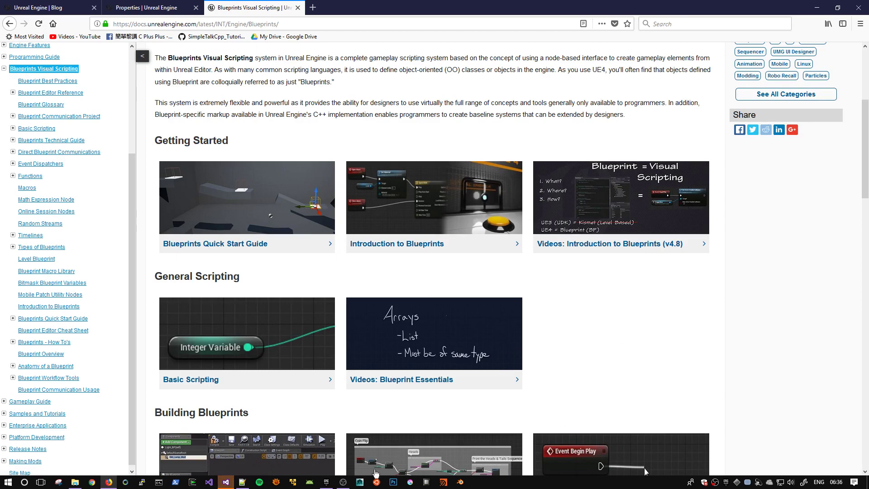
left_click(344, 483)
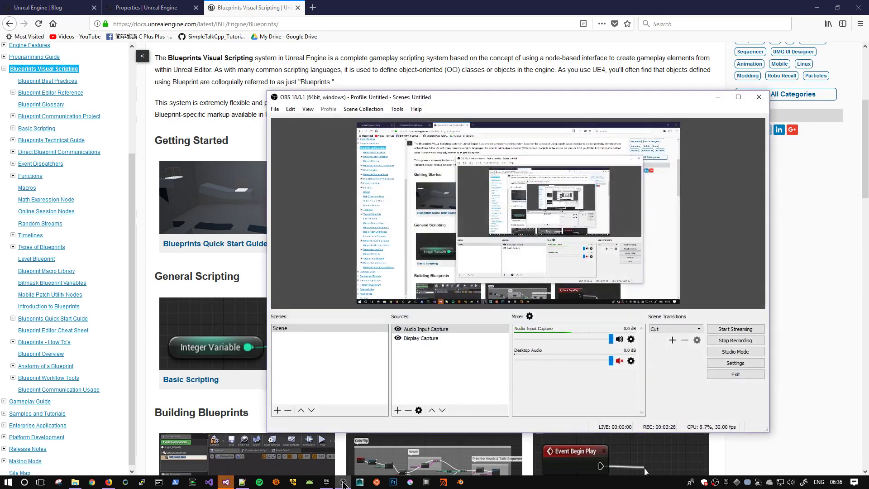
left_click(344, 483)
Scroll through the Blueprints Visual Scripting page sections and return to the top
scroll(570, 252, "down", 4)
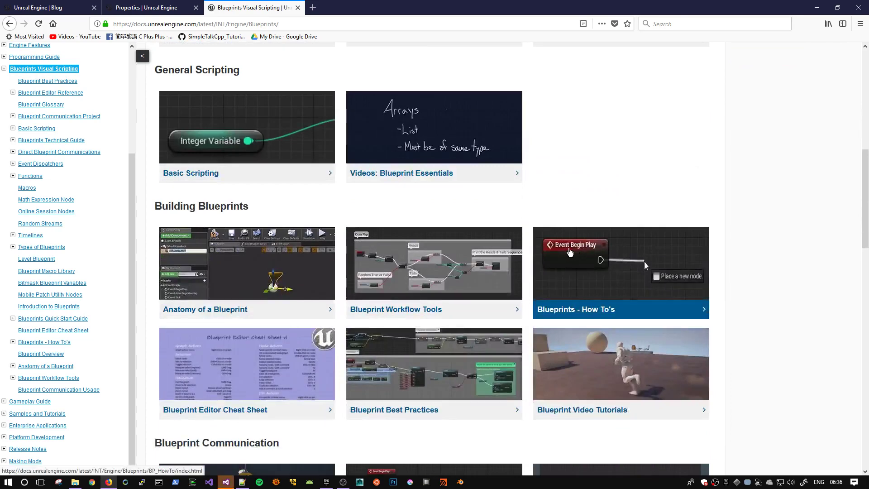
scroll(460, 310, "down", 4)
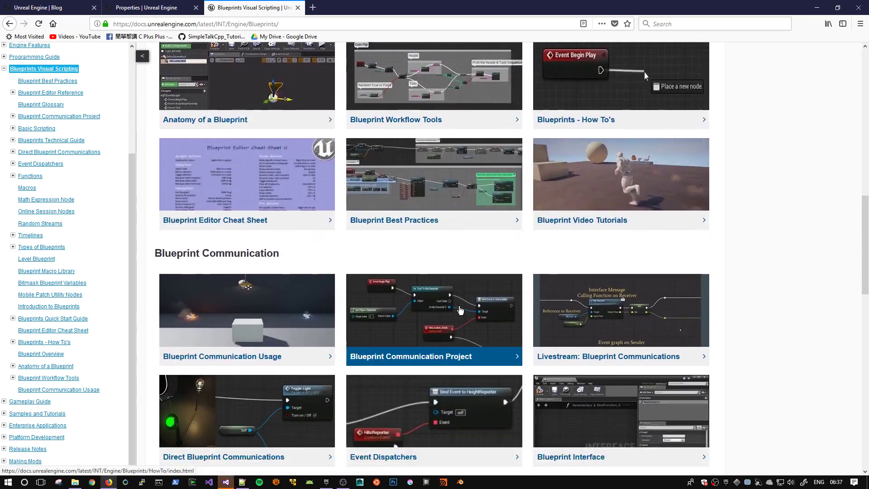
scroll(460, 309, "down", 4)
scroll(436, 314, "down", 3)
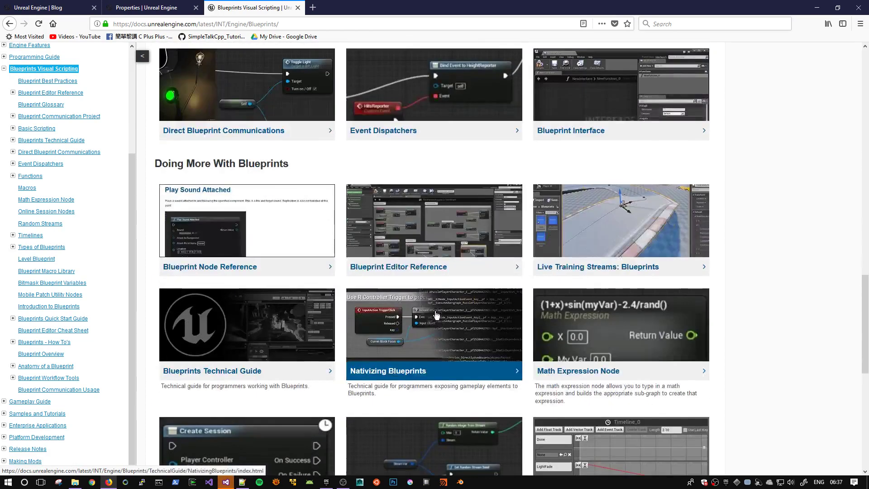
scroll(436, 253, "down", 6)
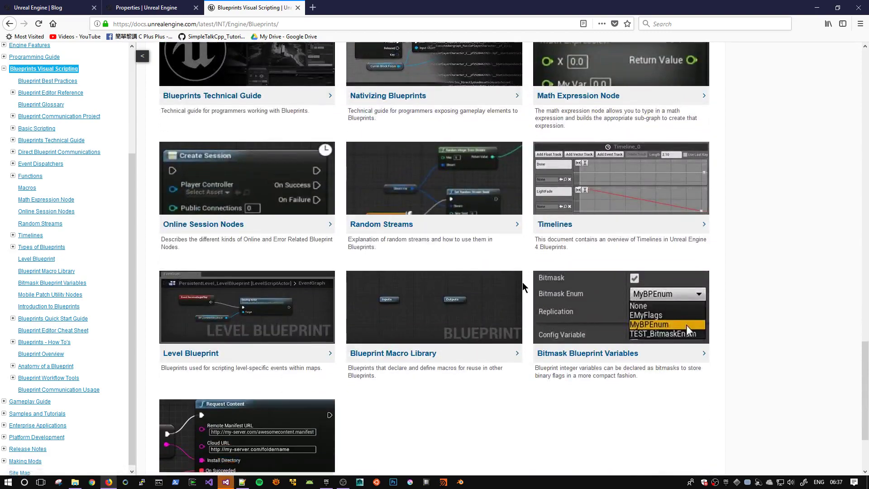
scroll(508, 326, "up", 20)
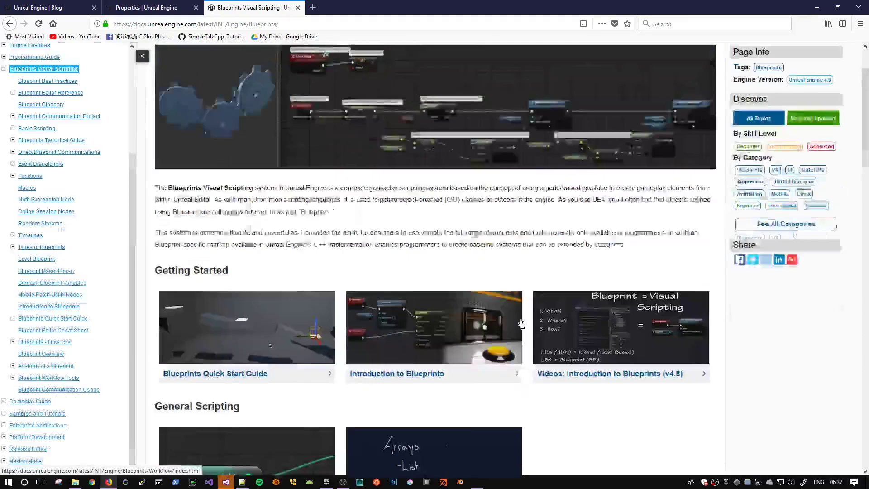
scroll(521, 323, "up", 2)
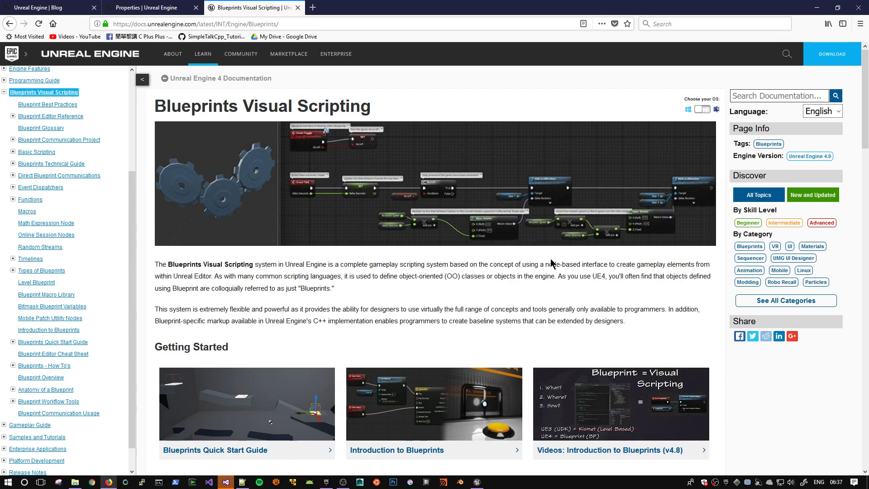
scroll(406, 277, "down", 1)
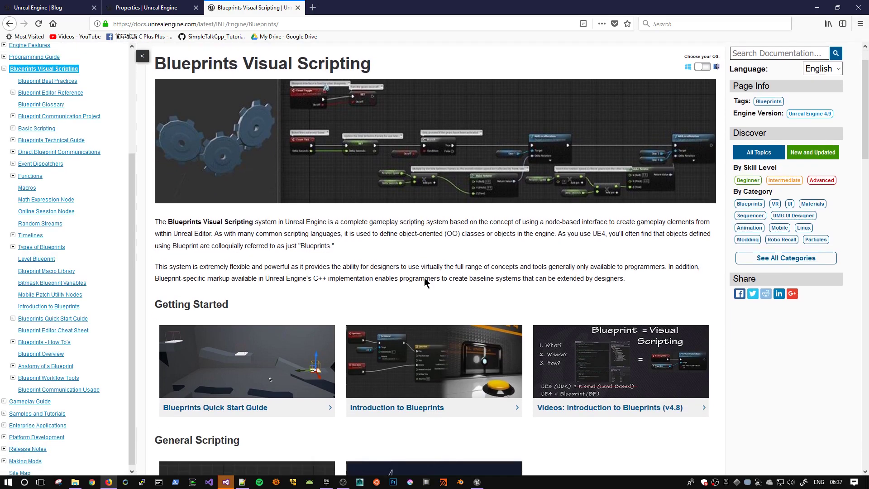
scroll(456, 220, "down", 2)
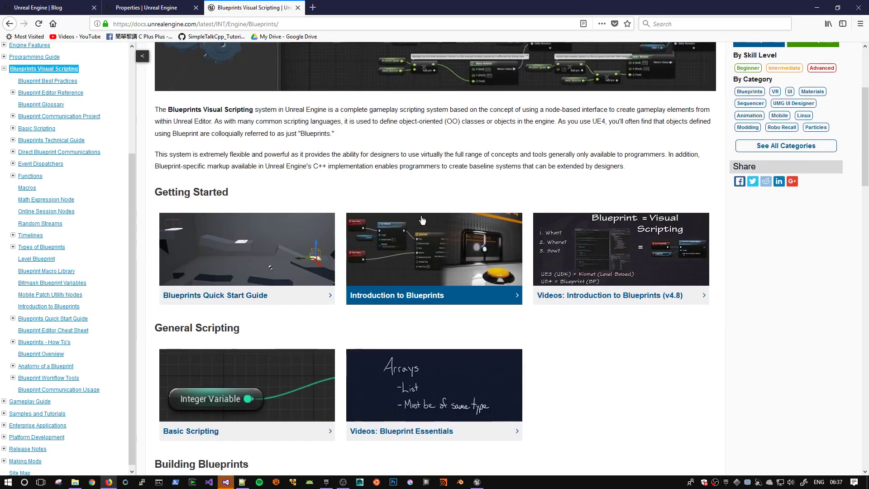
scroll(457, 220, "up", 3)
scroll(453, 263, "down", 2)
scroll(532, 301, "up", 2)
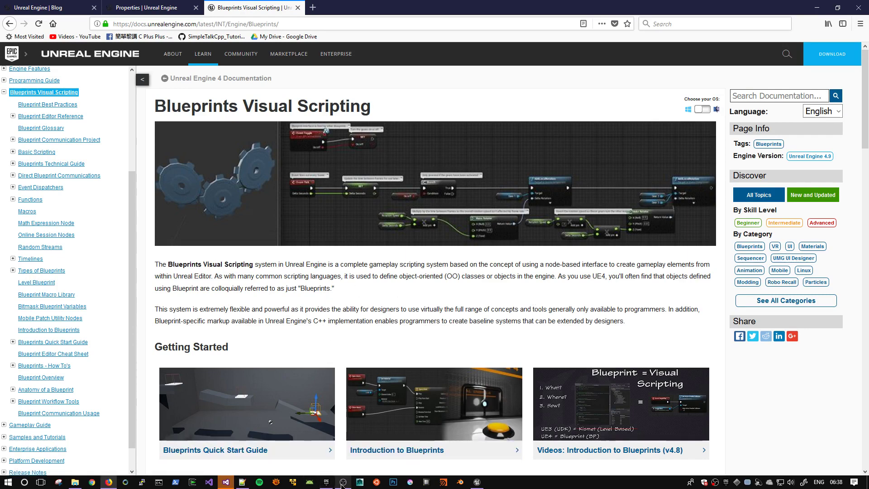
In the MyCppProject Visual Studio solution, narrow Solution Explorer and expand the project's Source and Config folders
left_click(477, 482)
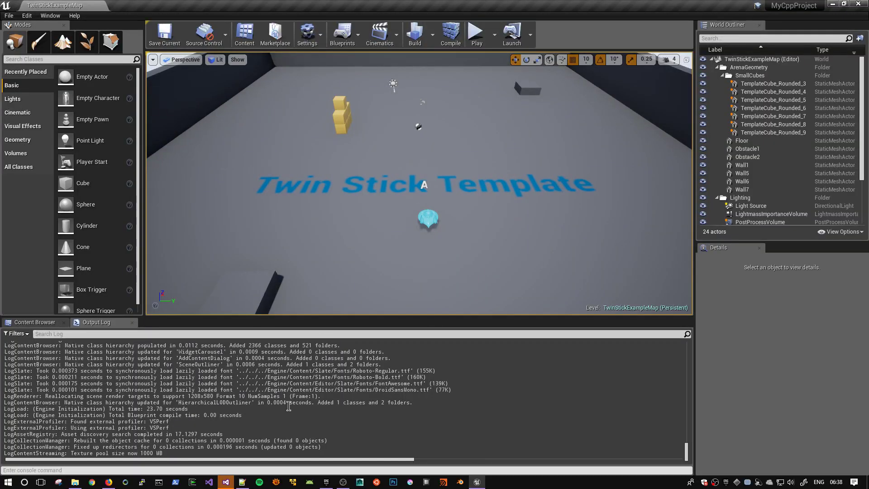
left_click(225, 481)
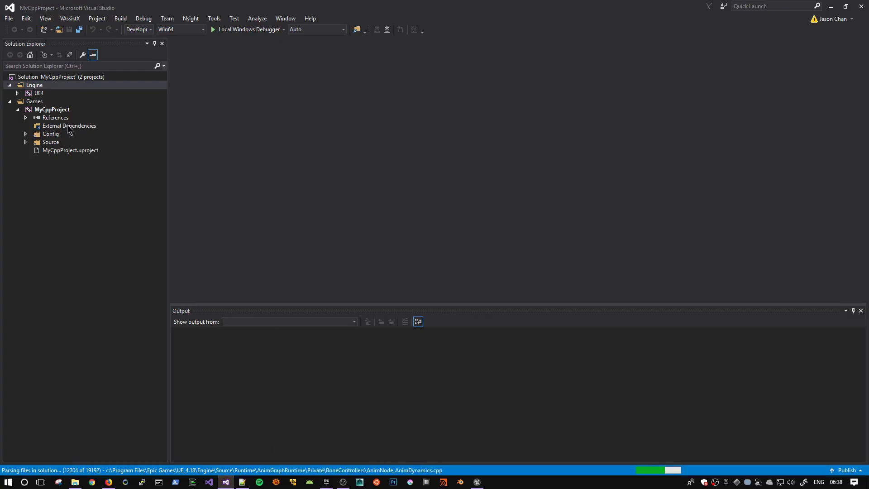
left_click_drag(168, 136, 154, 142)
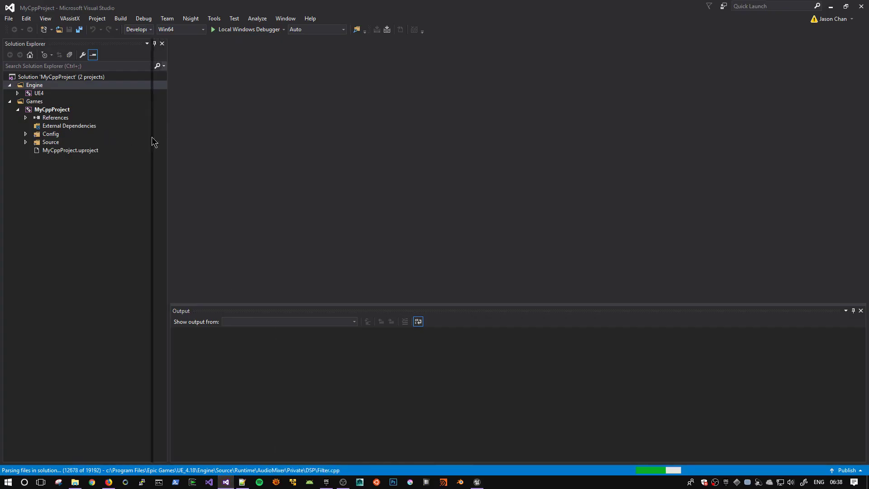
left_click(27, 142)
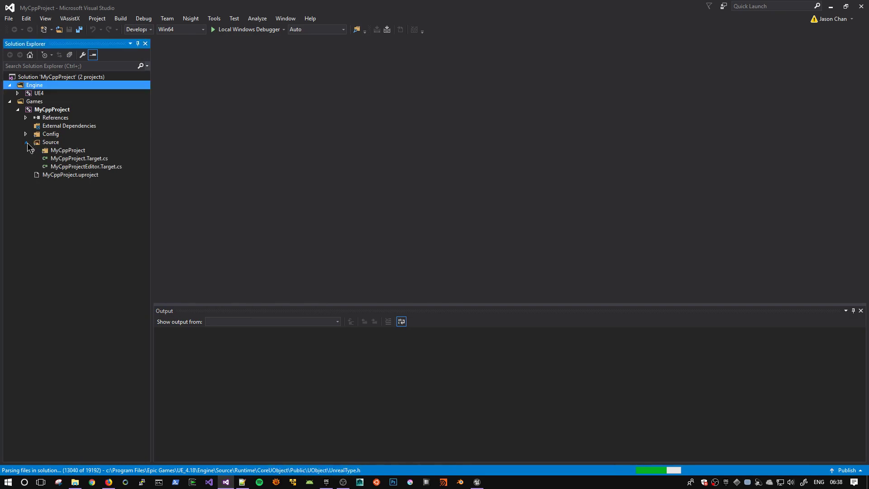
left_click(26, 134)
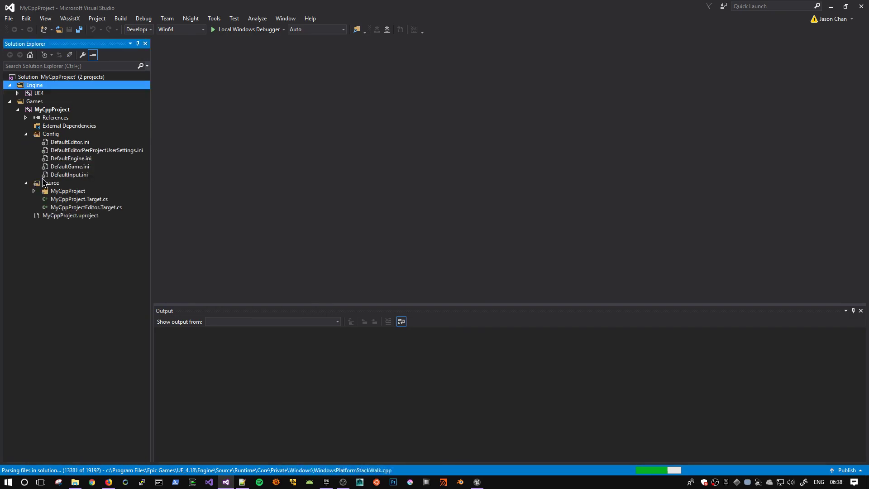
Expand UE4 > Source > Editor > Cascade and list its Classes and Private files
left_click(18, 94)
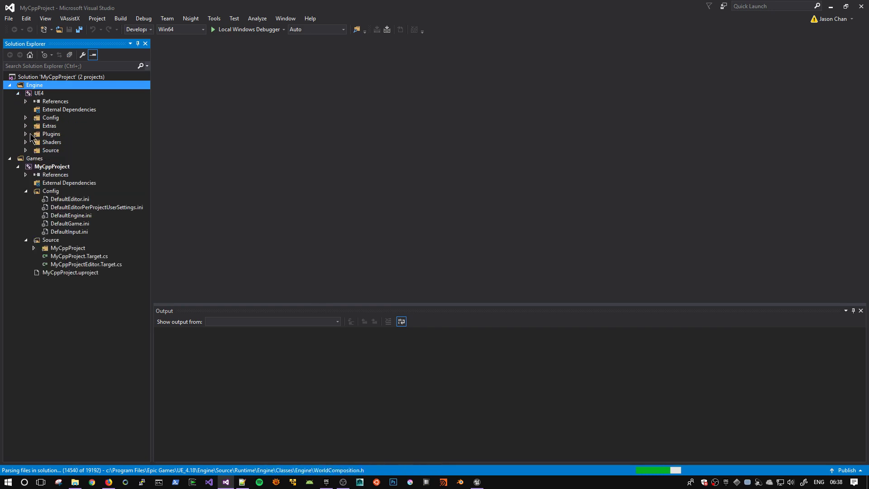
left_click(26, 150)
left_click(34, 167)
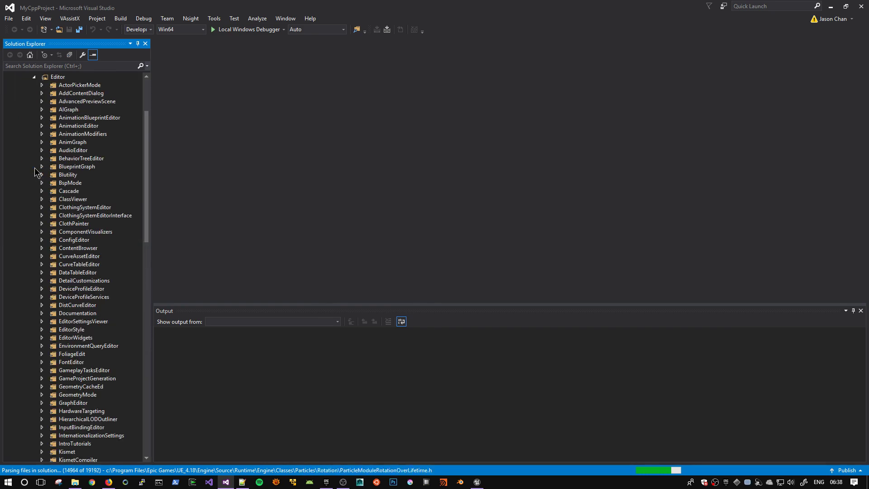
left_click(42, 191)
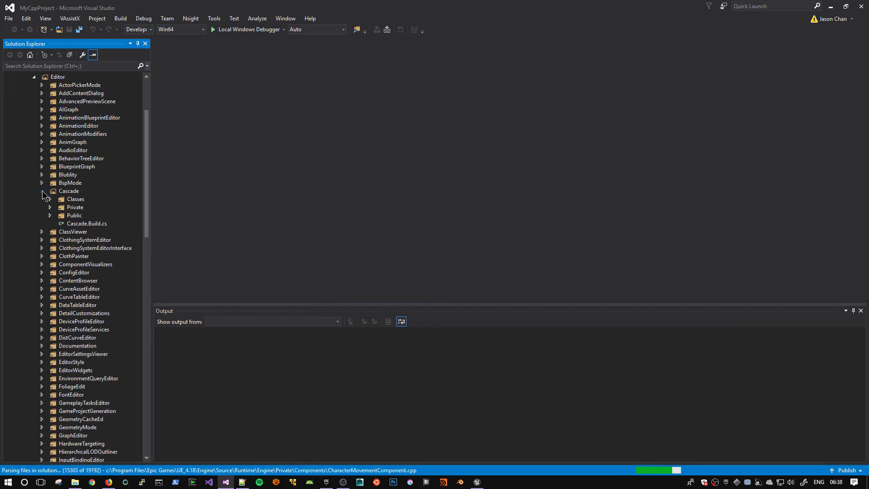
left_click(50, 199)
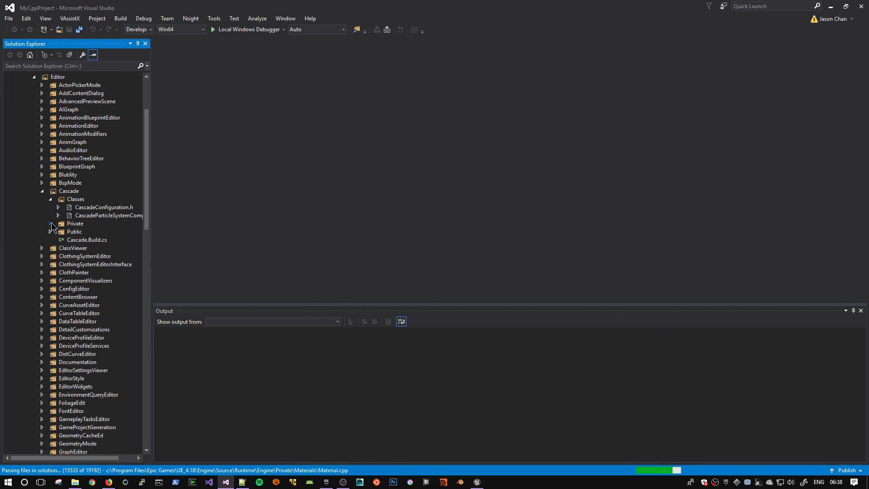
left_click(51, 224)
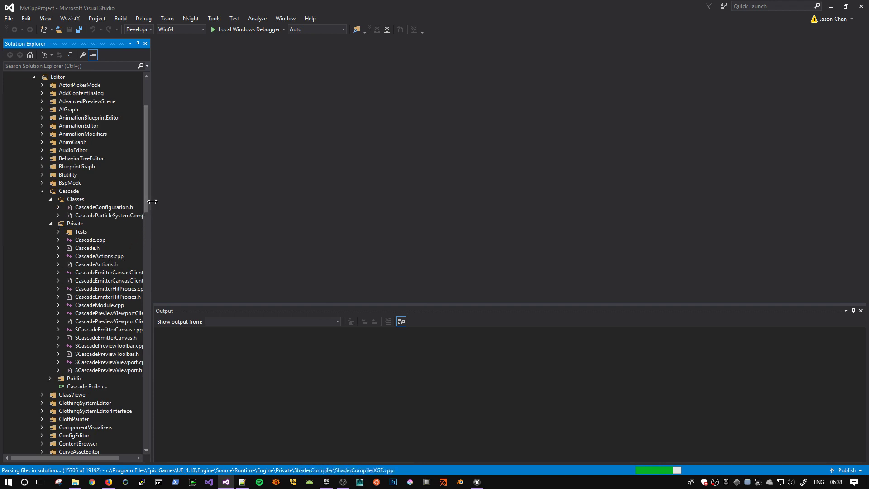
left_click_drag(152, 201, 164, 201)
scroll(117, 269, "down", 1)
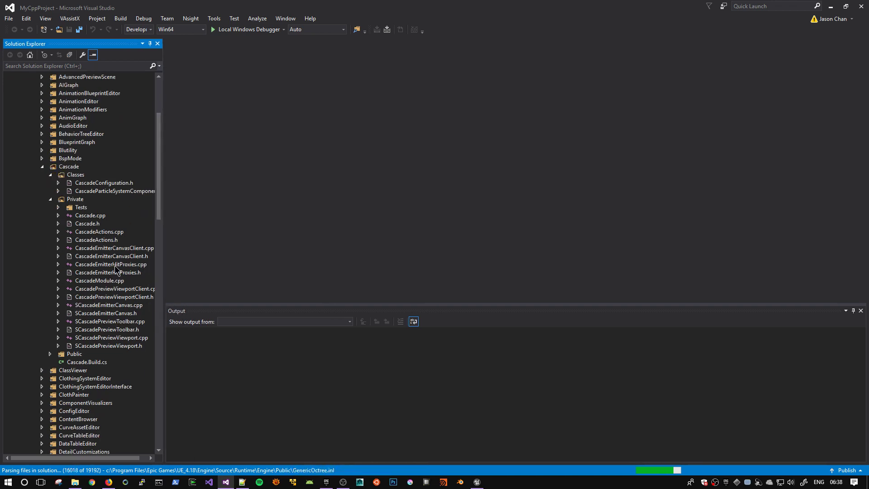
scroll(114, 271, "up", 2)
scroll(111, 271, "up", 2)
scroll(111, 272, "down", 4)
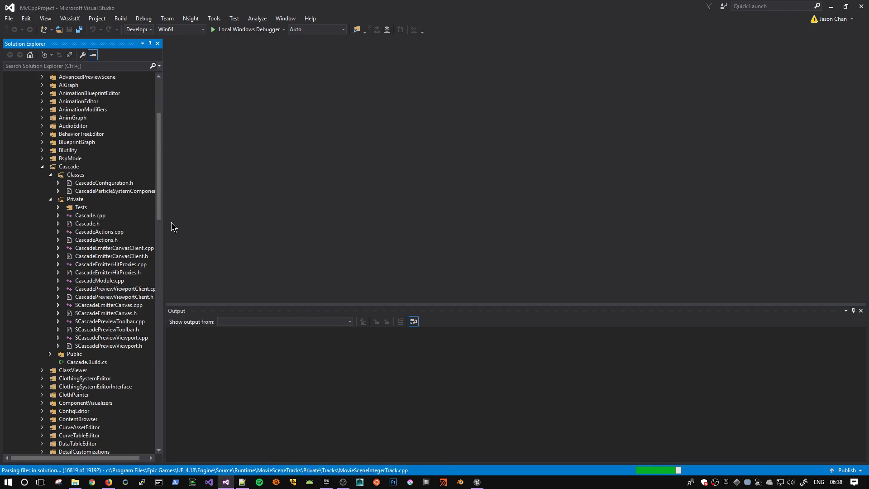
Open CascadeModule.cpp and enlarge the code editor, adjusting the solution tree width
double_click(107, 281)
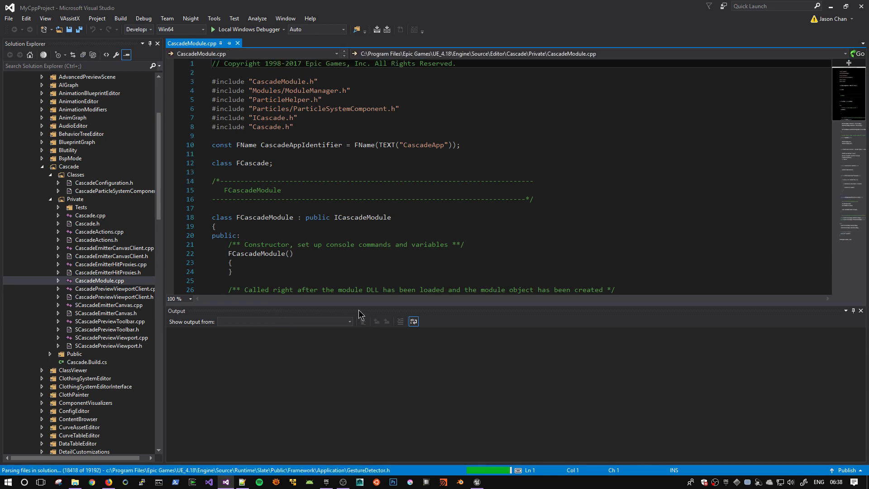
left_click_drag(359, 303, 358, 377)
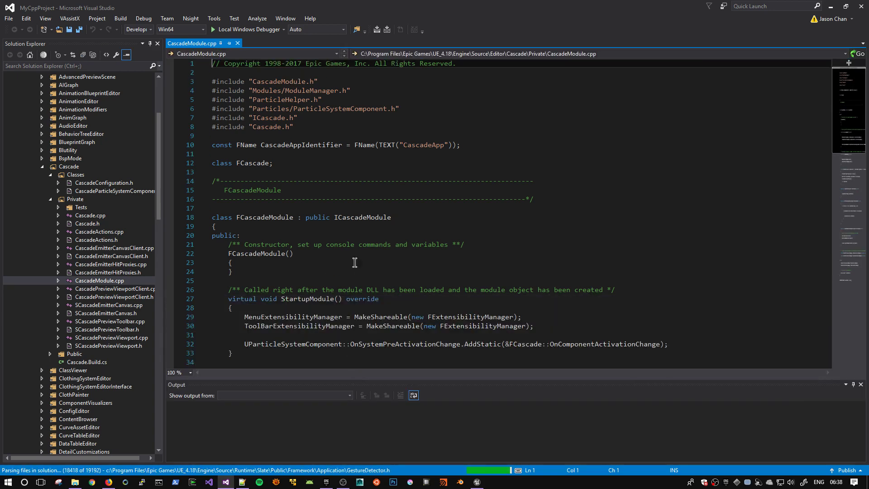
left_click_drag(850, 122, 831, 99)
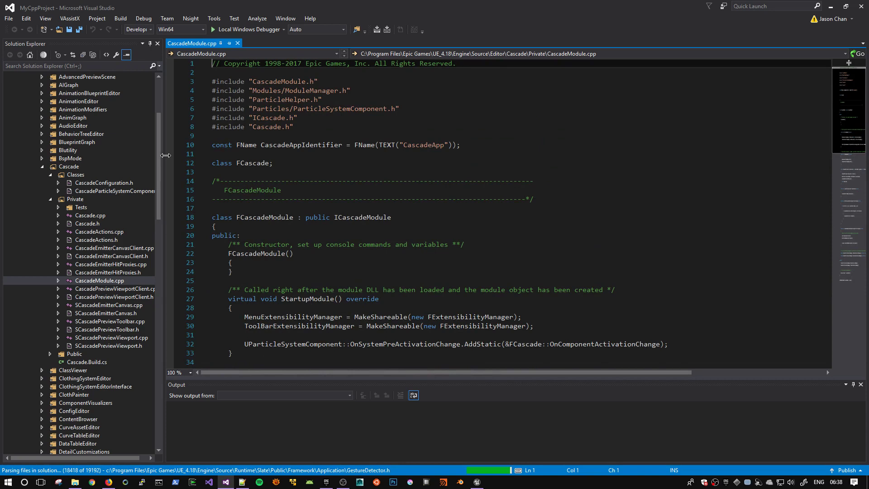
left_click_drag(166, 155, 171, 151)
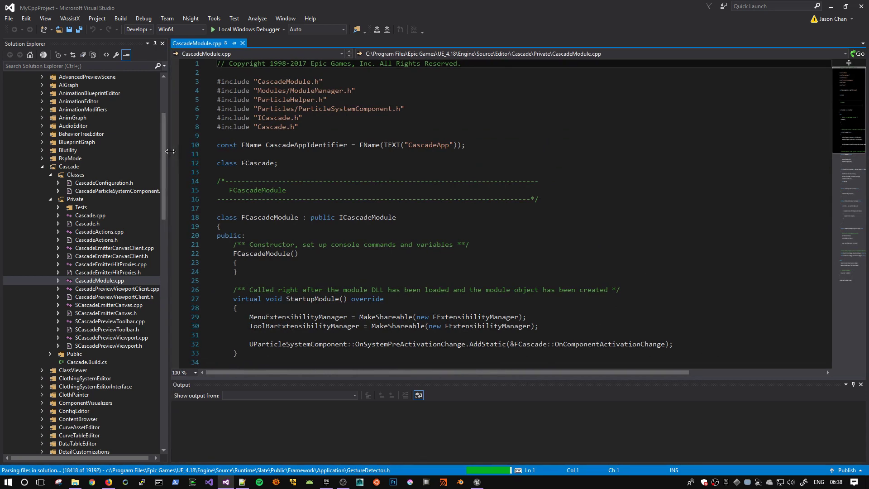
left_click_drag(170, 151, 168, 153)
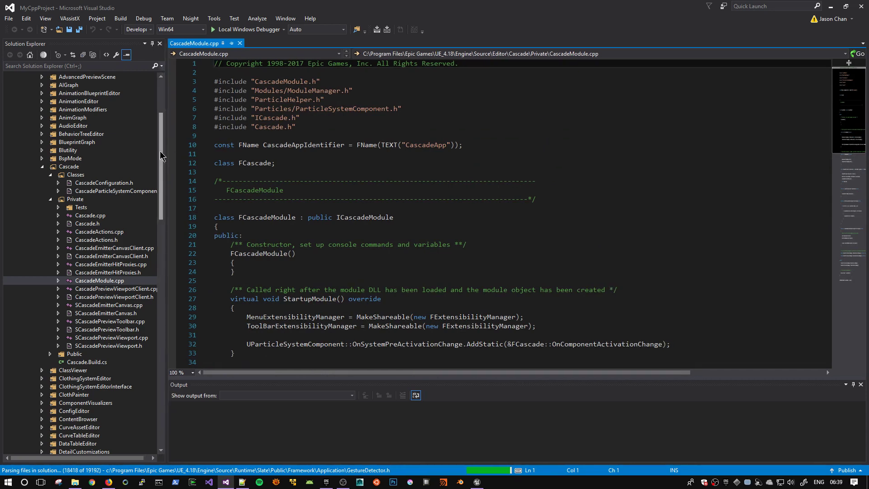
Collapse the Cascade folder and switch to the Unreal Editor showing TwinStickExampleMap
left_click(46, 167)
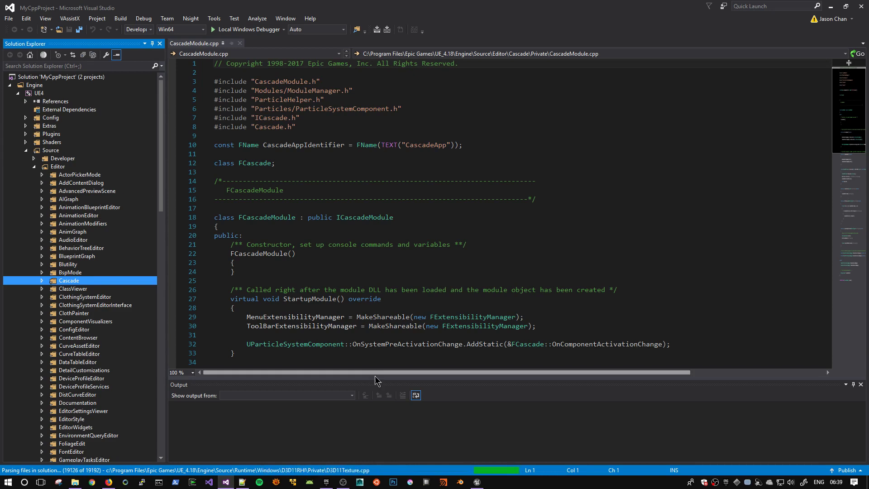
mouse_move(353, 349)
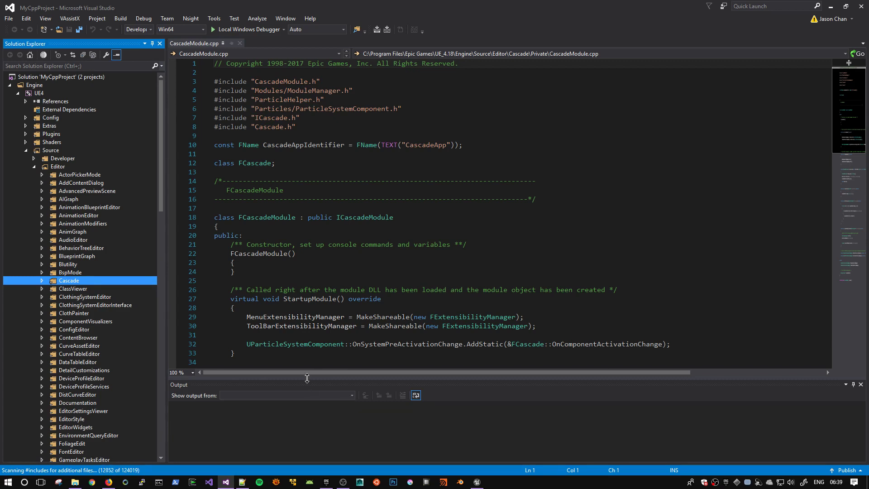
left_click(476, 483)
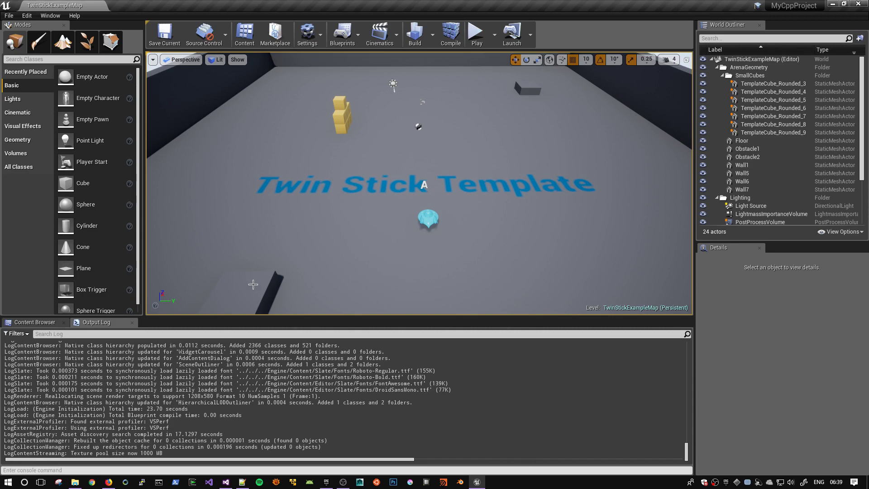
Close the Output Log so the Content Browser fills the bottom panel
left_click(36, 322)
left_click(105, 324)
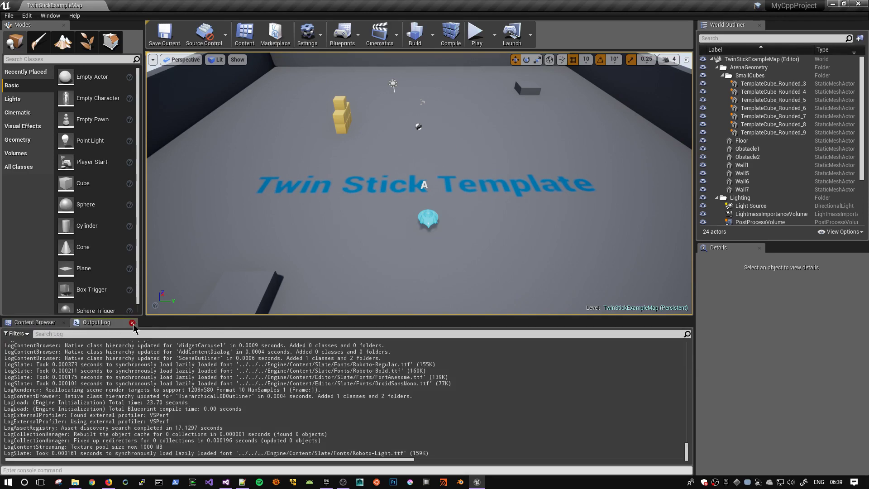
left_click(132, 323)
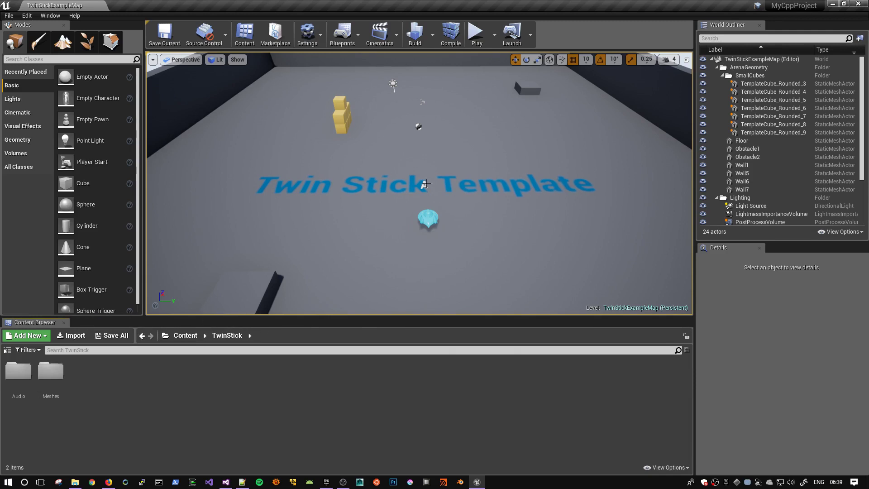
Fly the viewport camera around the arena to view the floor text and cubes from several angles
right_click_drag(415, 182, 442, 172)
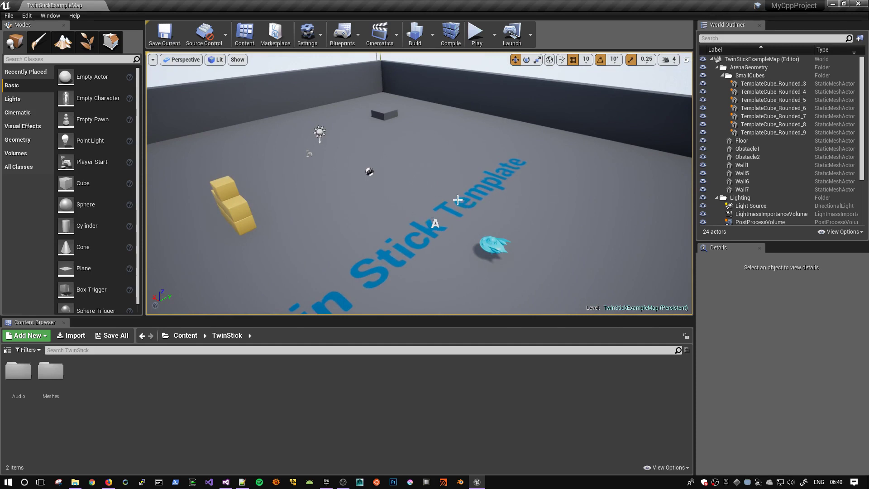
right_click_drag(470, 196, 471, 196)
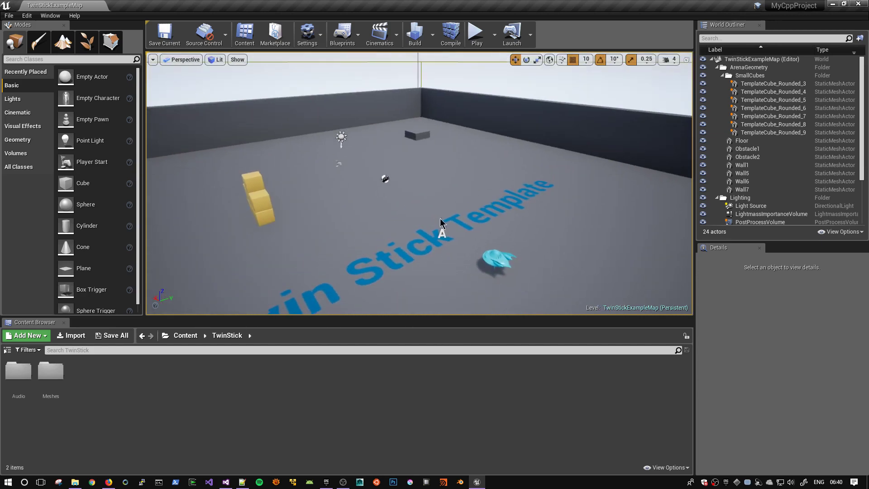
right_click_drag(442, 229, 442, 229)
right_click_drag(485, 204, 485, 205)
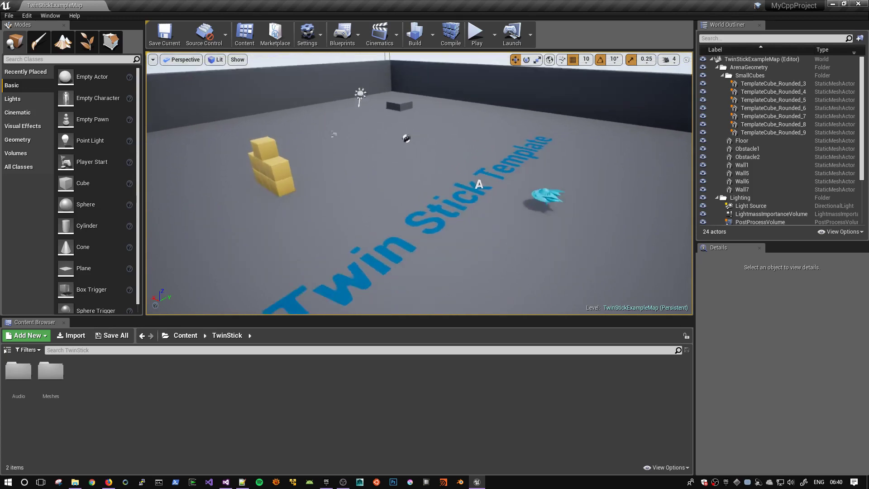
right_click_drag(469, 170, 470, 170)
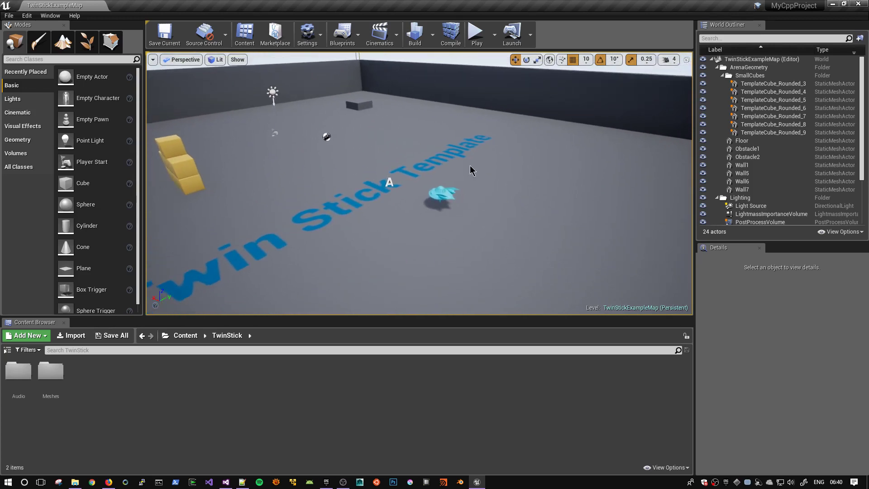
Select the pawn, cube stack and Obstacle1, focus on TP_TwinStickPawn with F, then deselect
left_click(441, 195)
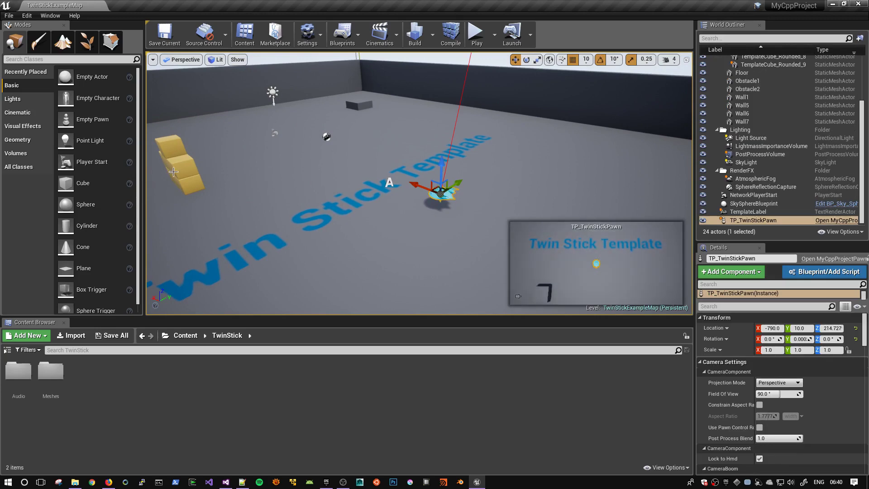
left_click(178, 168)
left_click(356, 104)
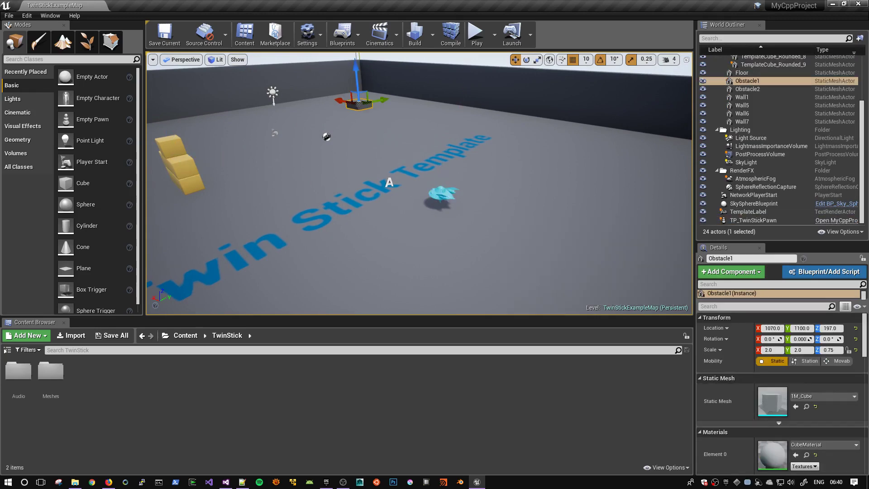
left_click(442, 195)
key("f")
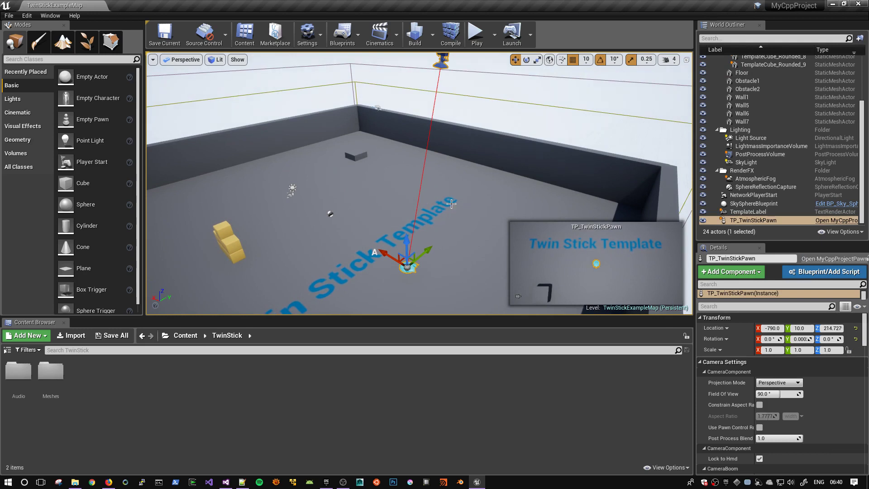
left_click_drag(451, 204, 451, 194)
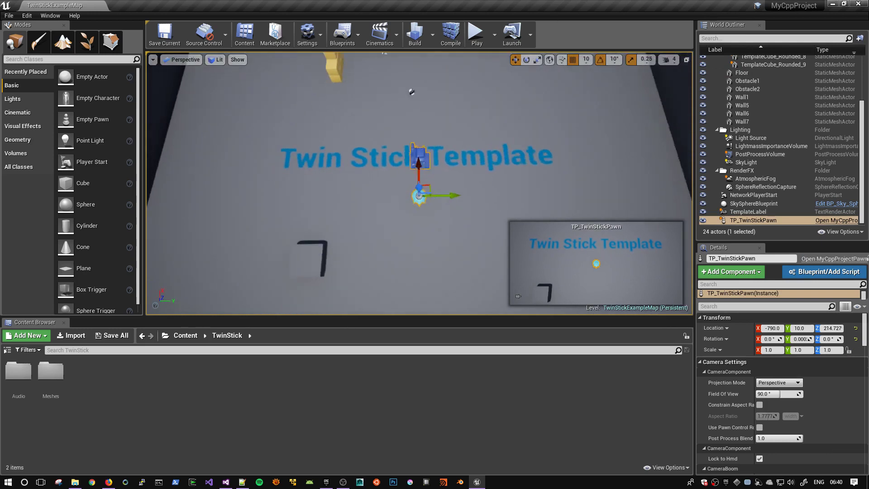
right_click_drag(591, 281, 591, 254)
key("Escape")
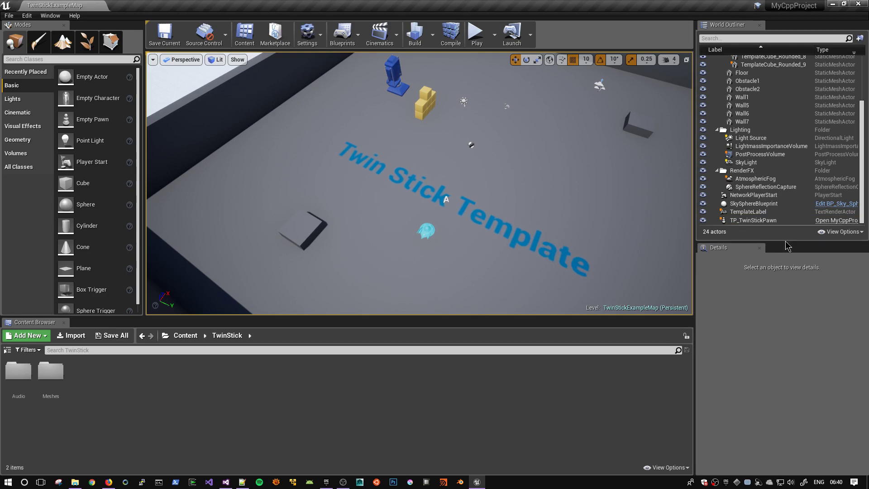
Enlarge the World Outliner to list all 24 actors and toggle Mesh Paint mode on and off
left_click_drag(786, 242, 788, 296)
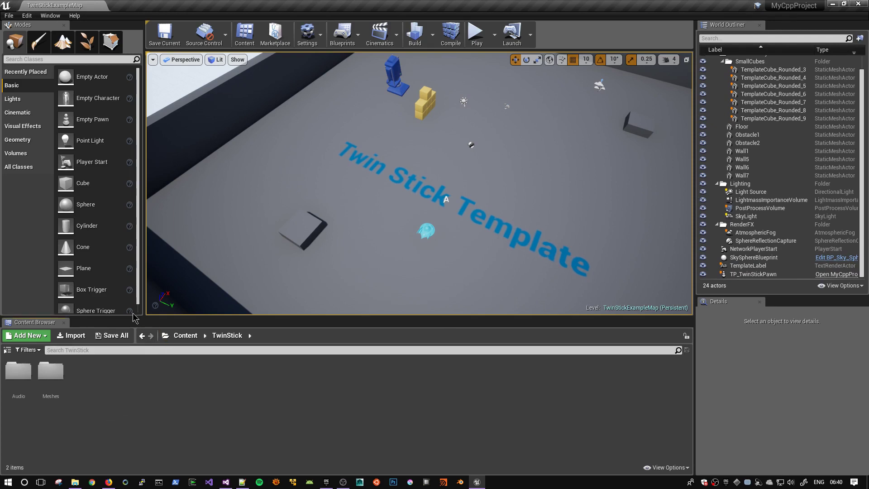
left_click(36, 43)
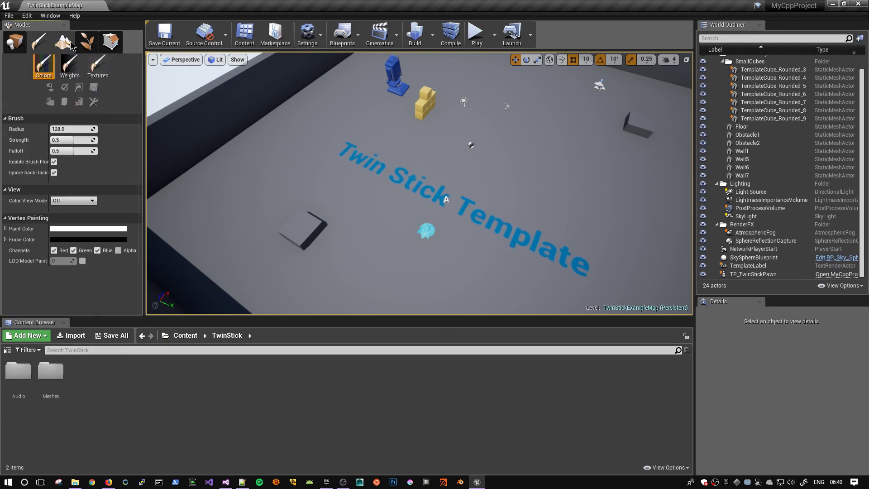
left_click(19, 44)
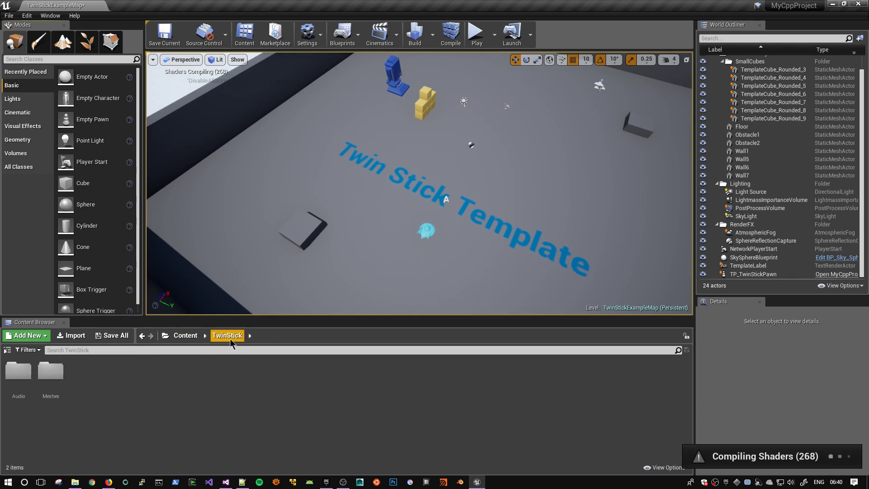
Browse the content folder tree and open the Content > TwinStickCPP folder
left_click(165, 335)
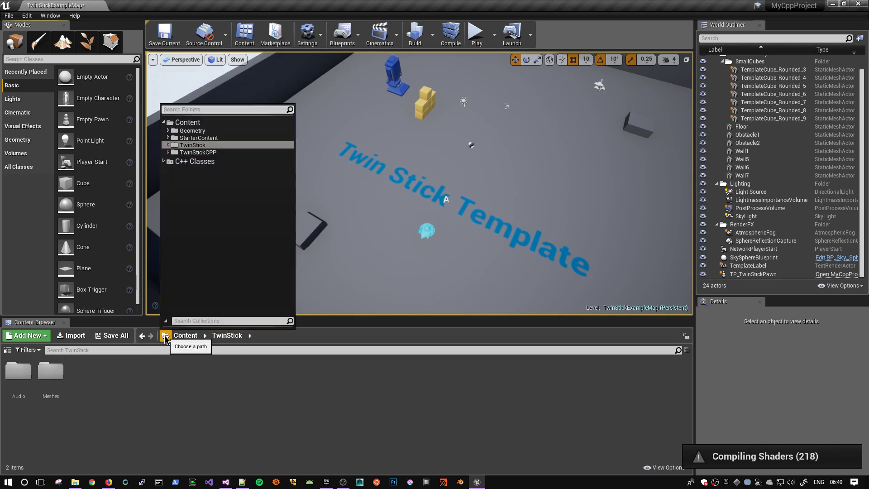
left_click(164, 162)
left_click(168, 152)
left_click(168, 145)
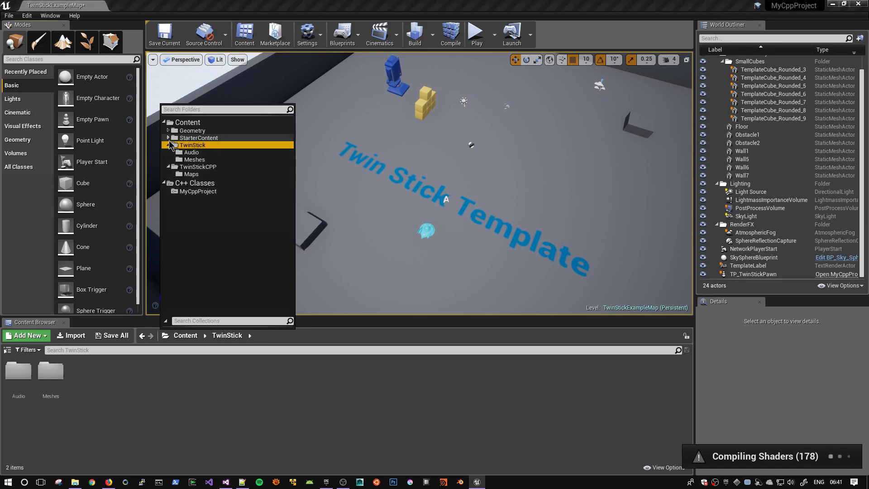
left_click(169, 137)
left_click(168, 130)
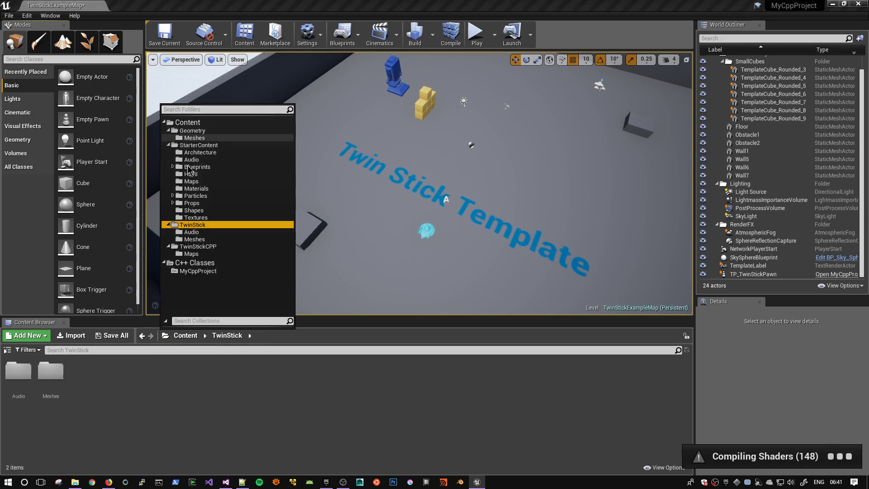
left_click(168, 145)
left_click(171, 131)
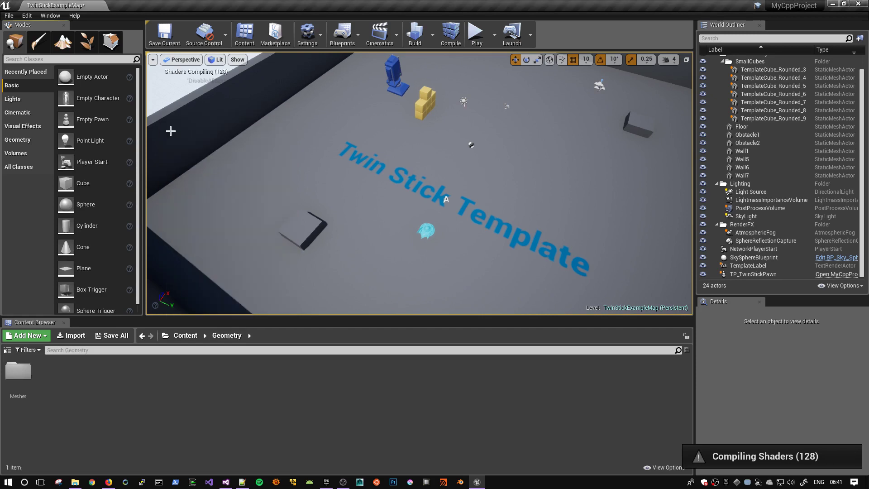
left_click(166, 336)
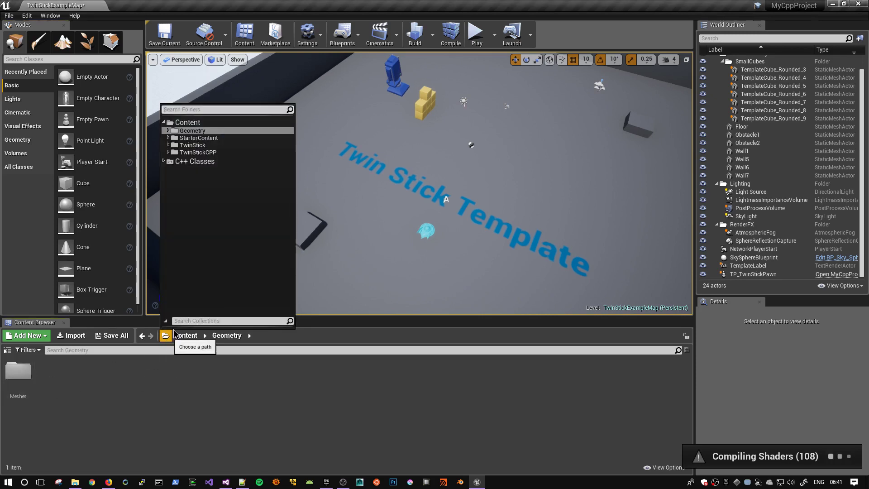
left_click(198, 153)
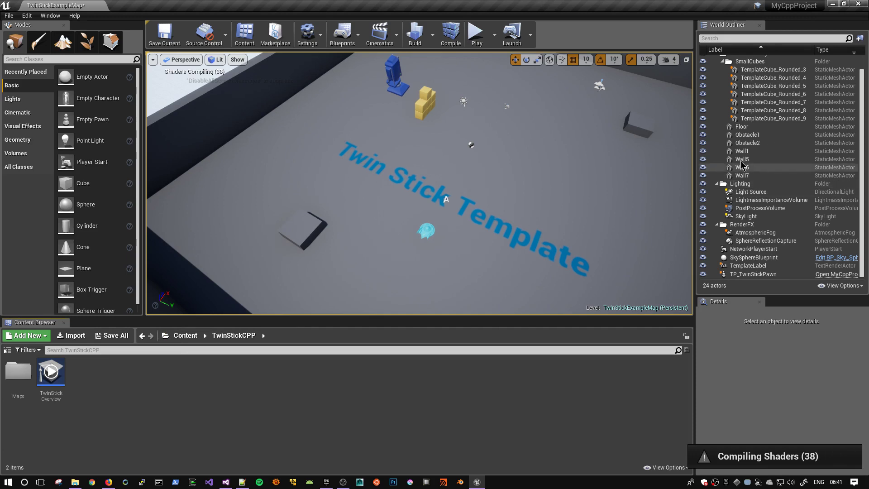
Collapse the World Outliner and start a new Blueprint Class from the Content Browser
scroll(738, 177, "up", 2)
left_click(711, 59)
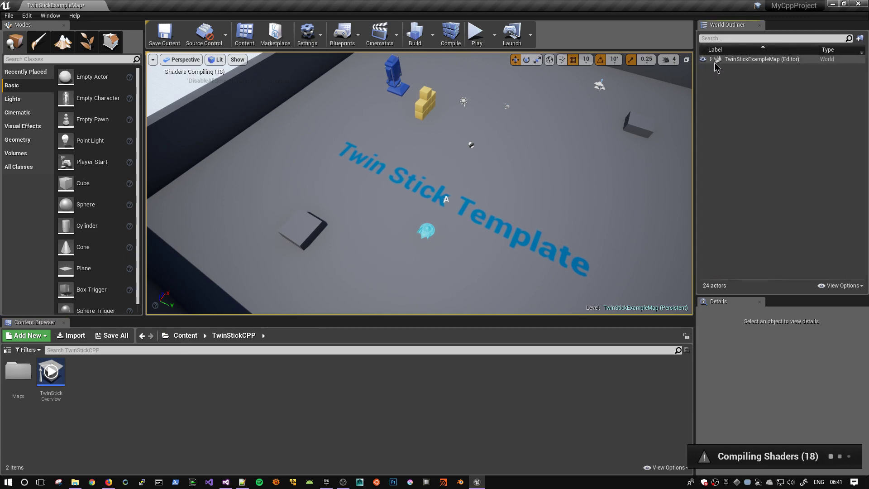
right_click(133, 371)
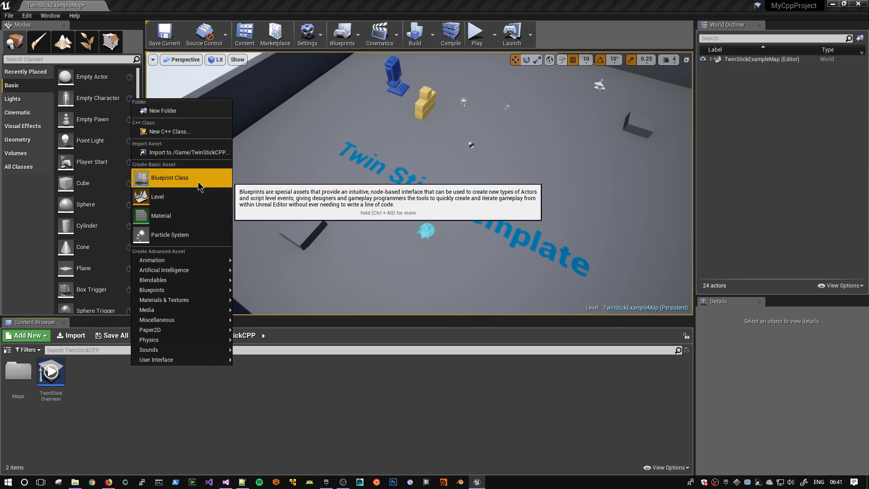
left_click(170, 180)
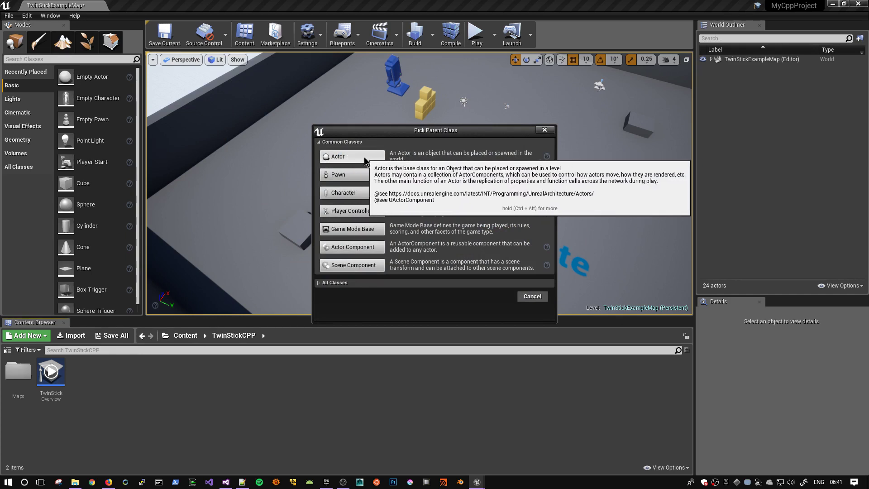
Choose Actor as the parent class and accept the default name NewBlueprint
left_click_drag(475, 131, 388, 176)
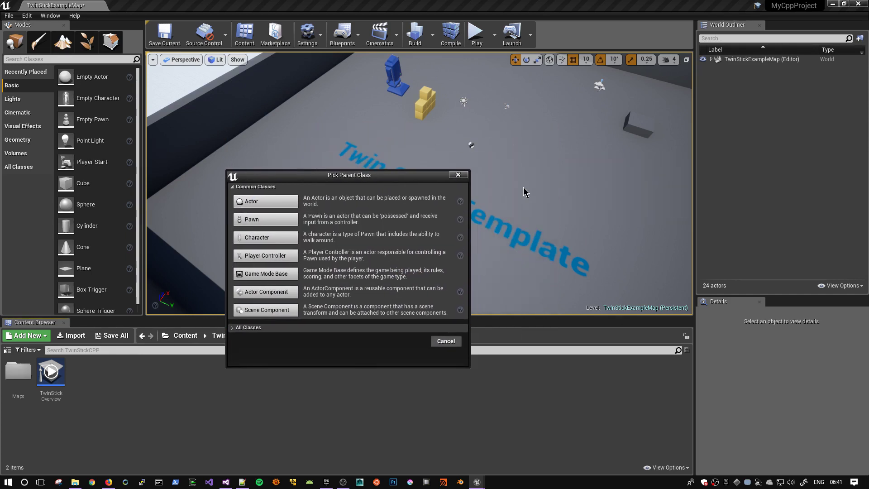
left_click(258, 201)
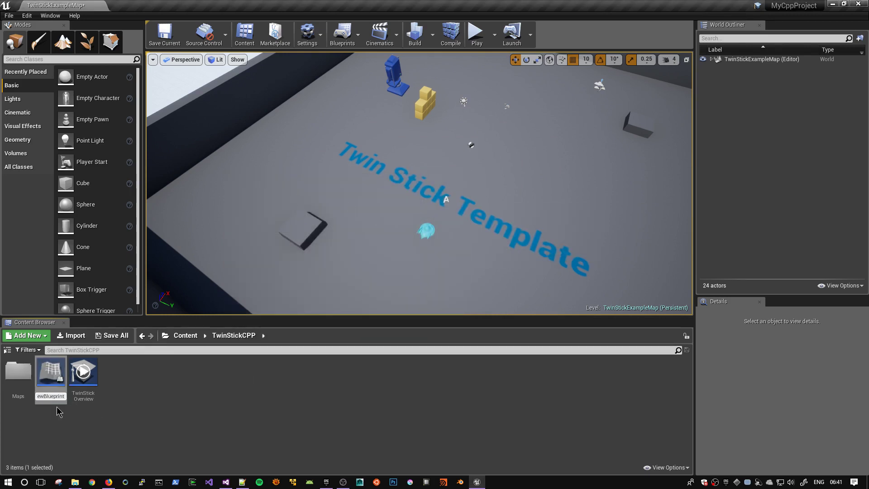
key("Return")
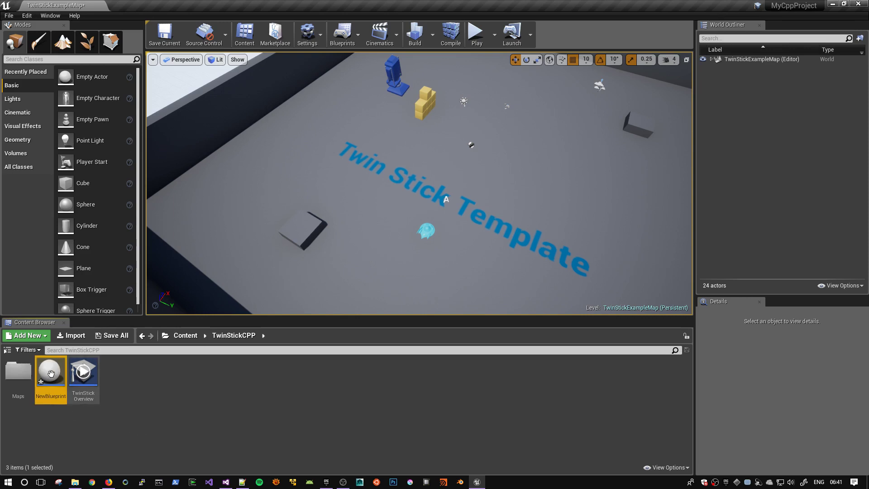
Drag NewBlueprint into the level and briefly test-play before stopping
mouse_move(49, 374)
left_mouse_down()
mouse_move(432, 156)
mouse_move(441, 161)
left_mouse_up()
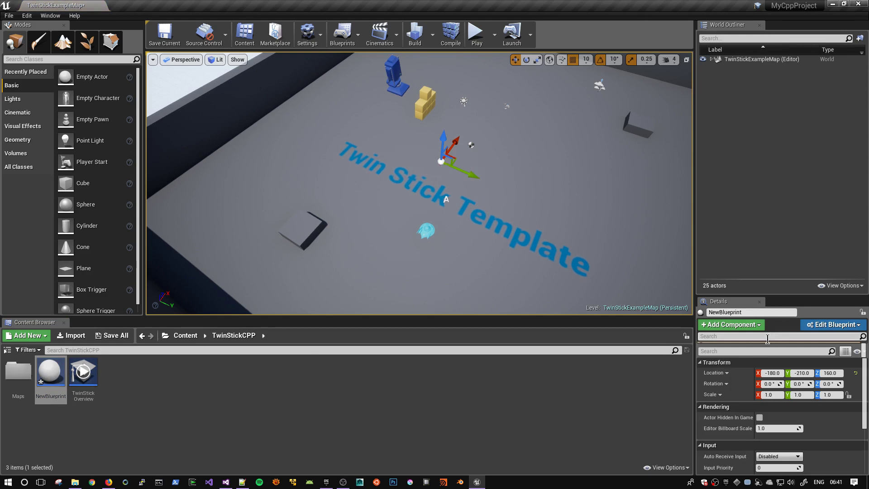
scroll(747, 410, "down", 3)
scroll(746, 411, "up", 3)
left_click(478, 36)
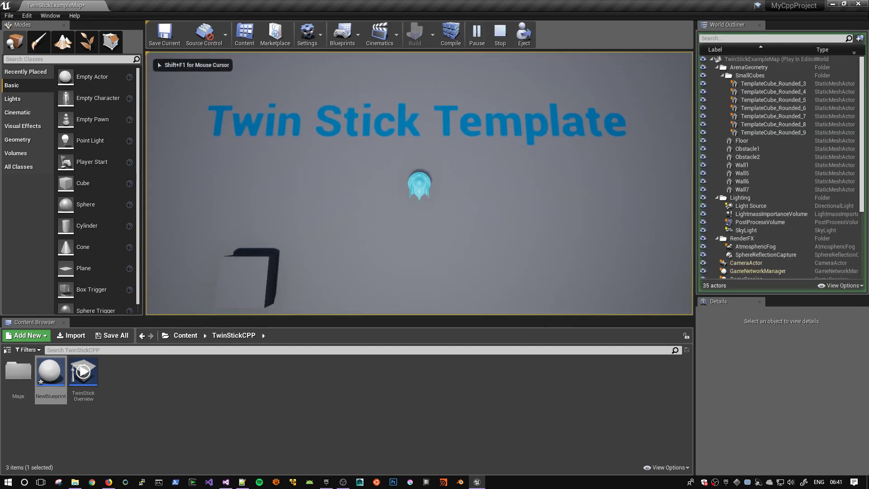
key("Escape")
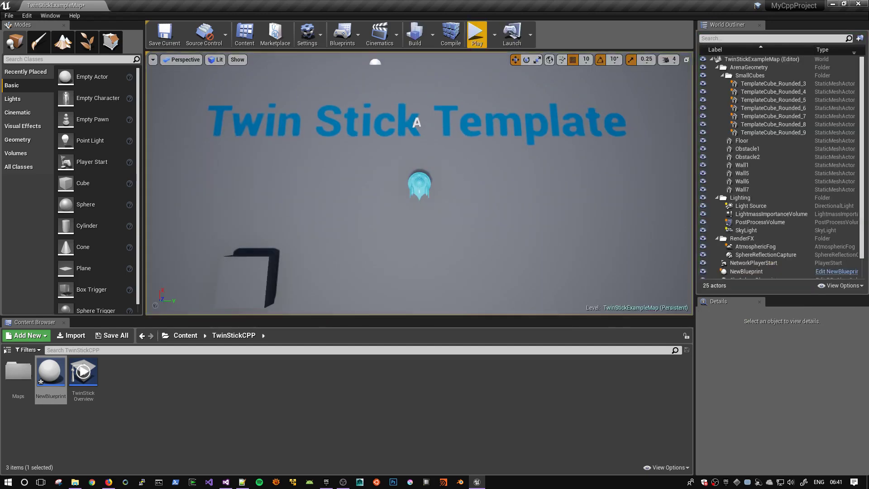
Select NewBlueprint in the World Outliner, move it to -630, 40, 160, and start Play
scroll(448, 183, "down", 5)
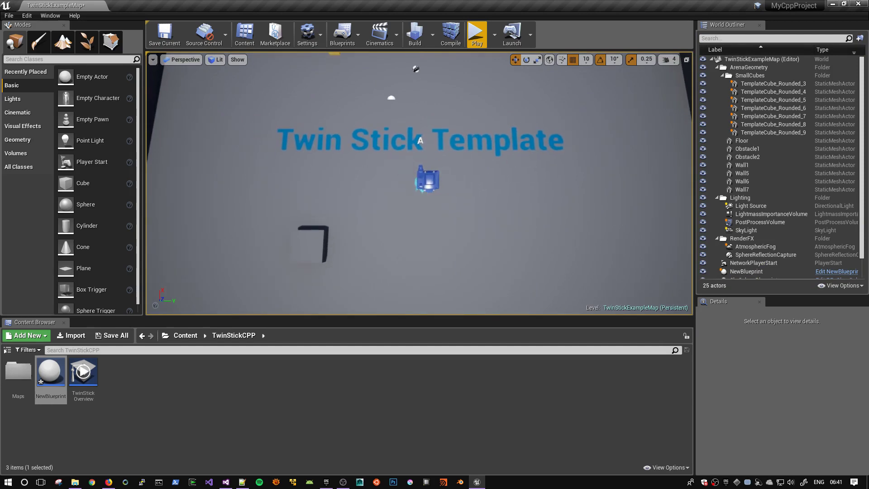
scroll(791, 226, "down", 1)
scroll(790, 226, "up", 3)
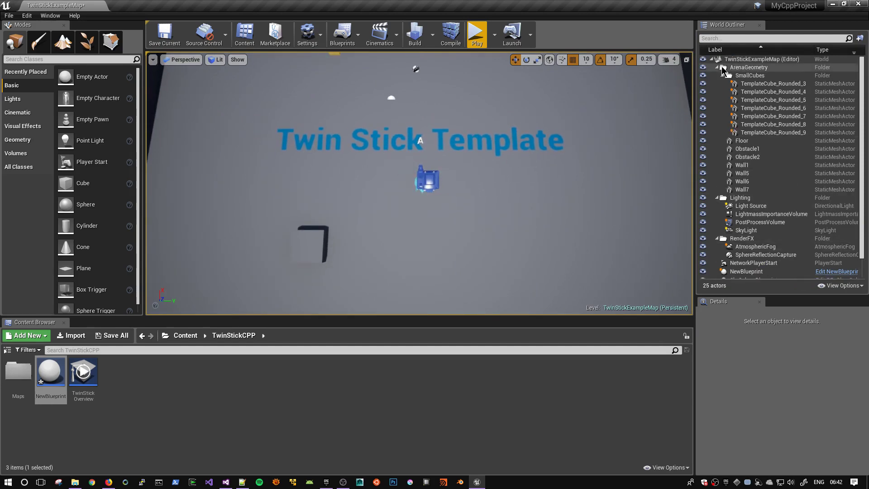
left_click(717, 67)
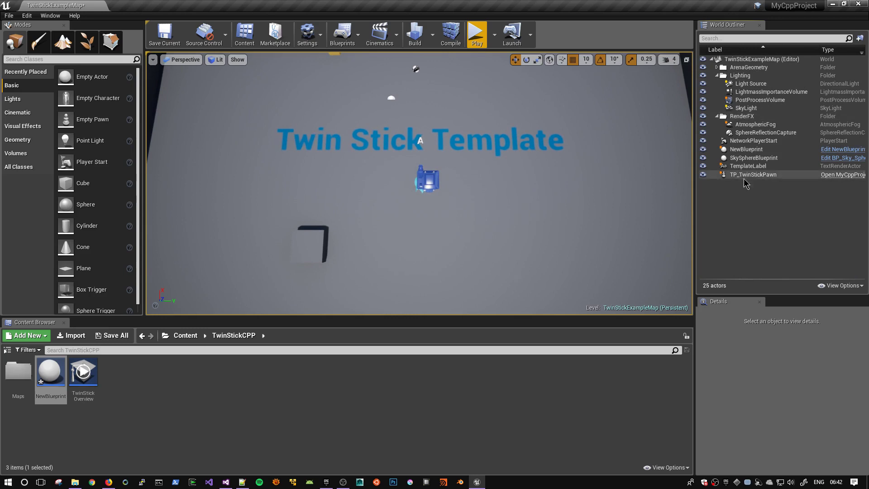
left_click(748, 150)
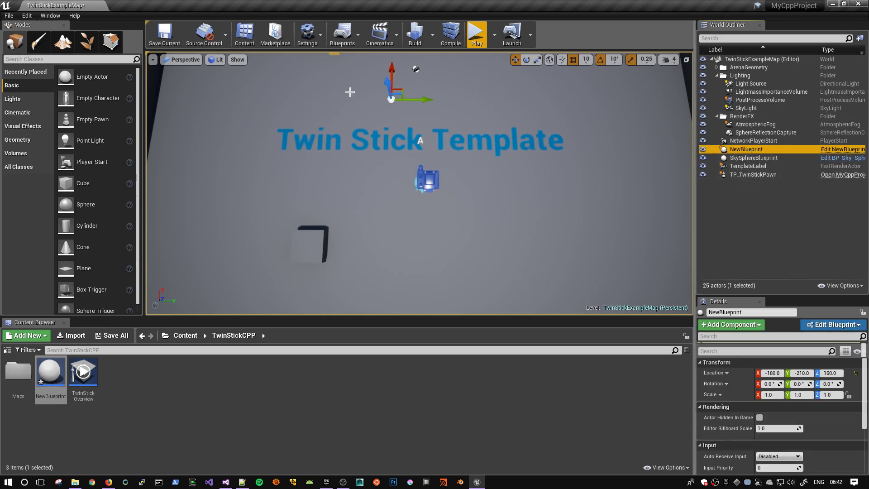
left_click_drag(404, 91, 438, 153)
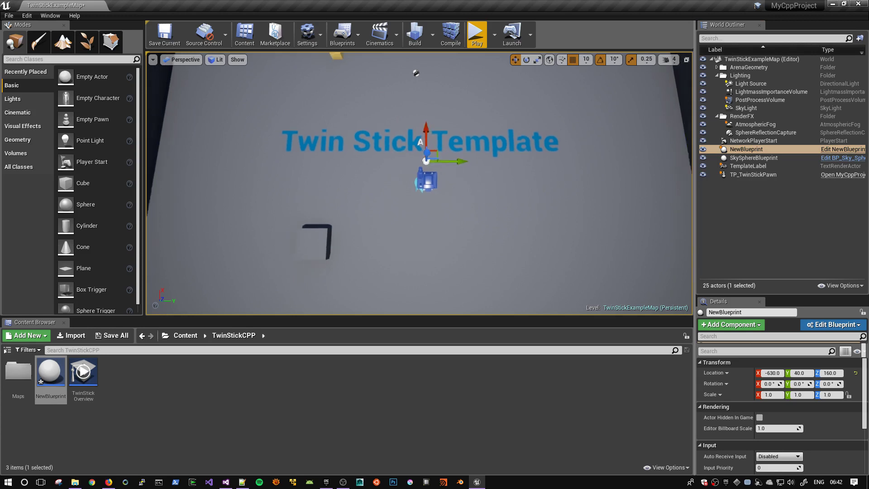
left_click_drag(520, 207, 344, 198)
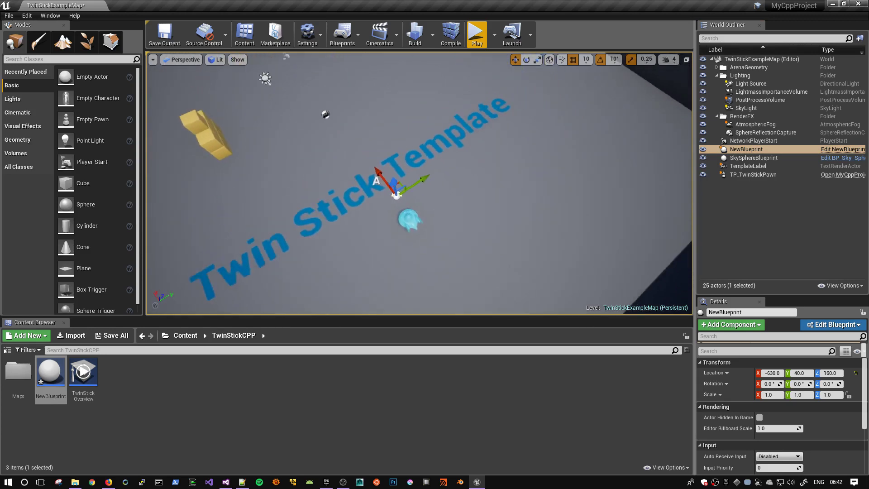
left_click(477, 34)
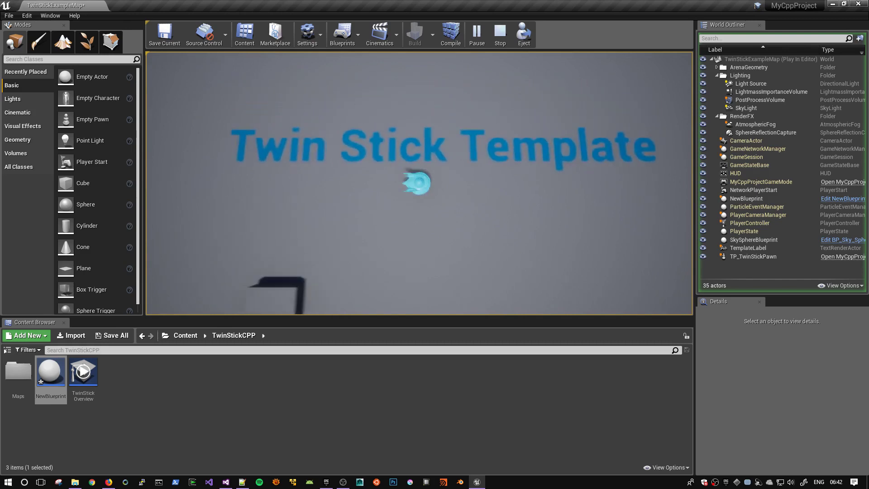
Steer the ship and fire projectiles with the arrow keys, then stop Play In Editor with Esc
key("Up")
key("a")
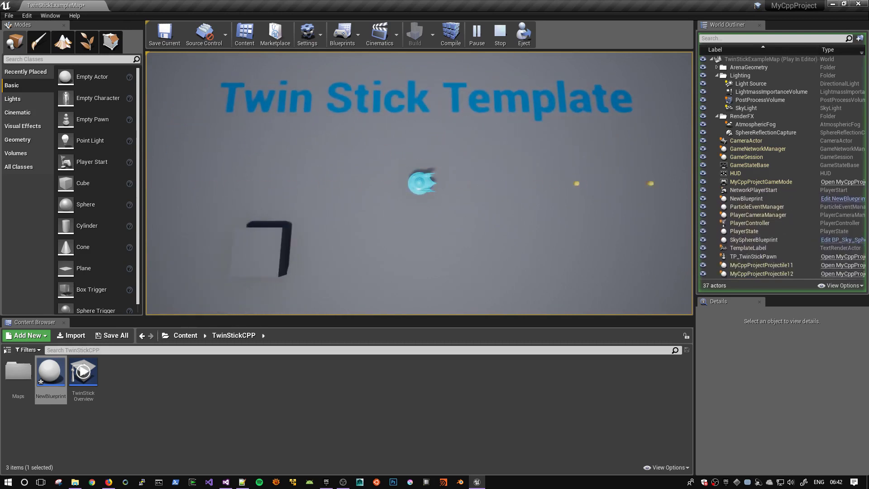
key("Left")
key("Right")
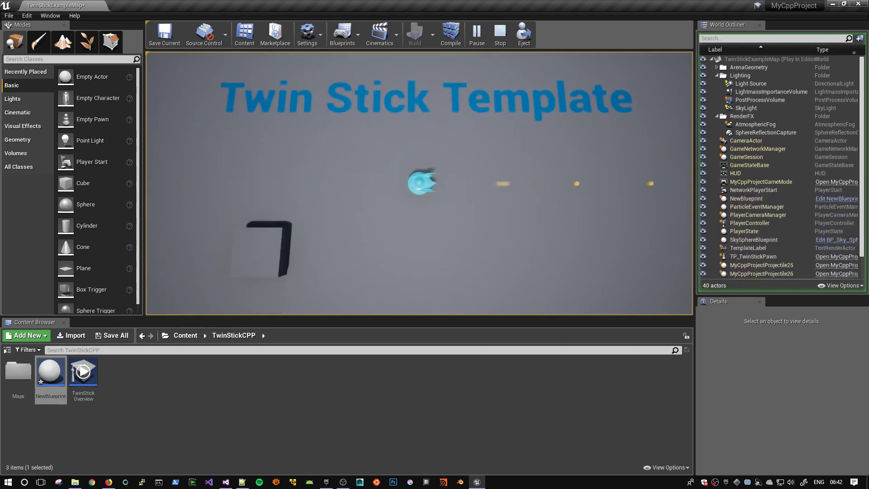
key("Up")
key("Down")
key("Up")
key("Left")
key("Right")
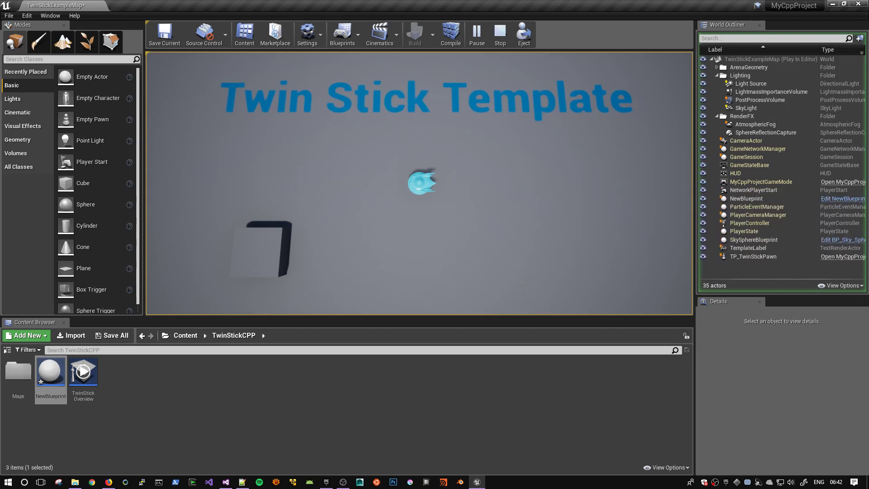
key("Escape")
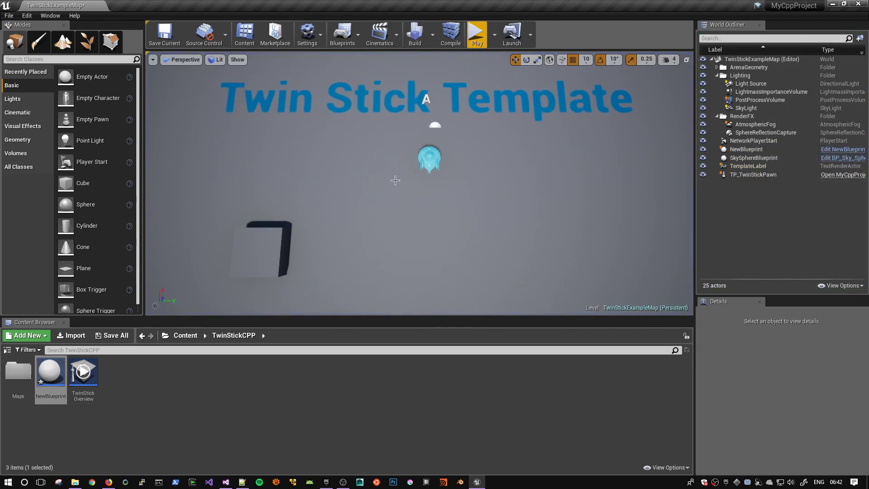
Select NewBlueprint and raise it to Z 230 with the gizmo
left_click(435, 124)
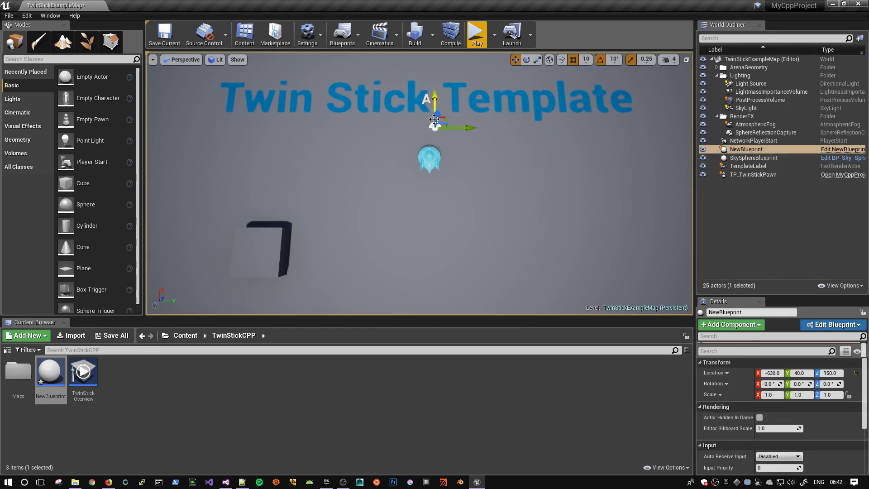
left_click_drag(438, 117, 438, 109)
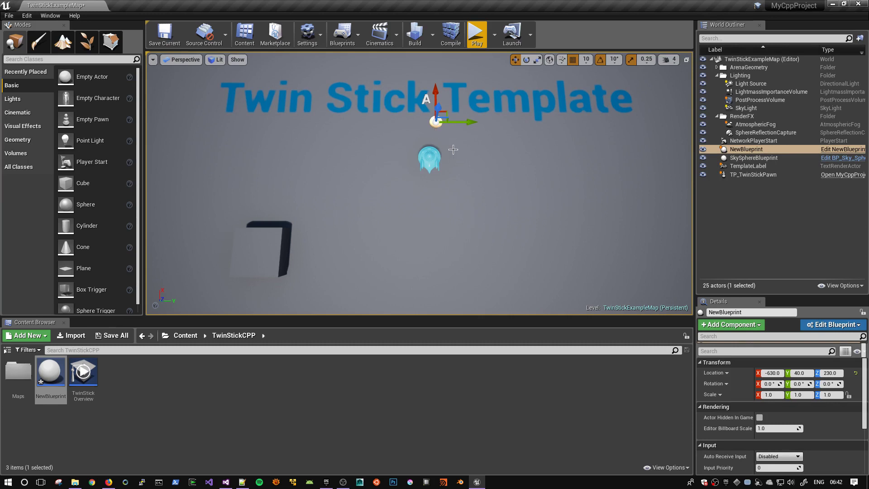
mouse_move(451, 179)
right_mouse_down()
mouse_move(505, 168)
mouse_move(509, 194)
right_mouse_up()
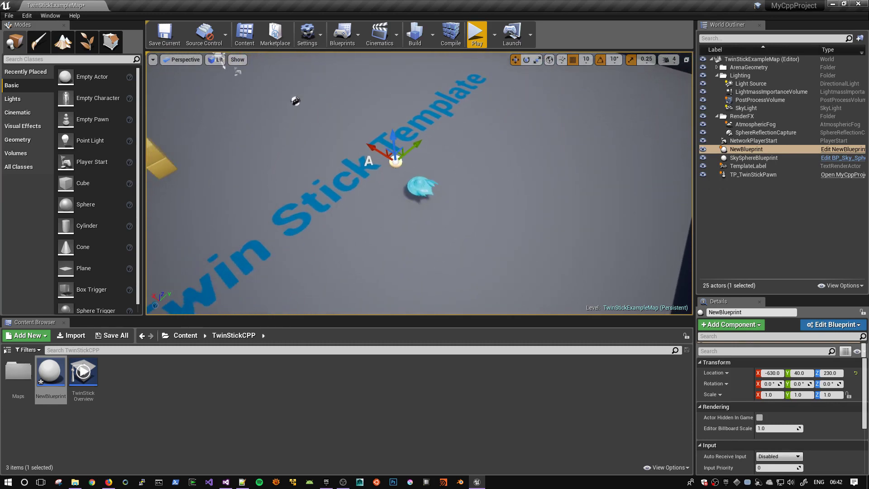
Add a Cube static mesh component to NewBlueprint
left_click(737, 326)
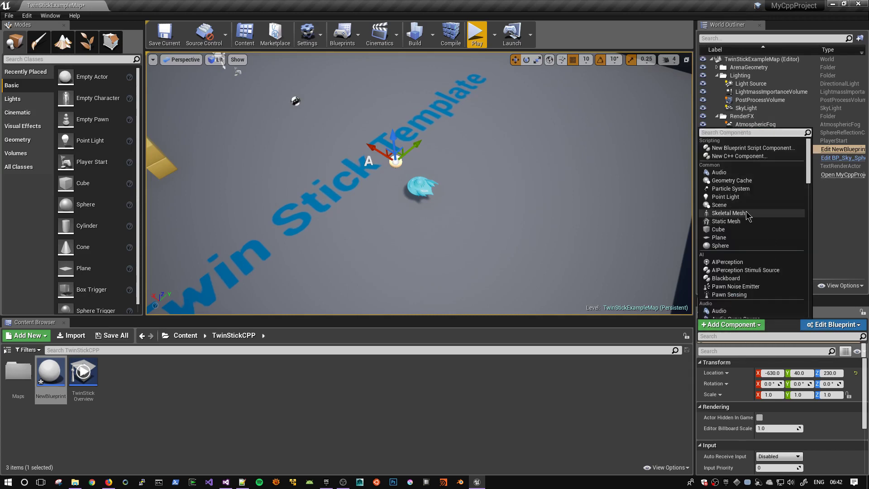
scroll(777, 247, "down", 1)
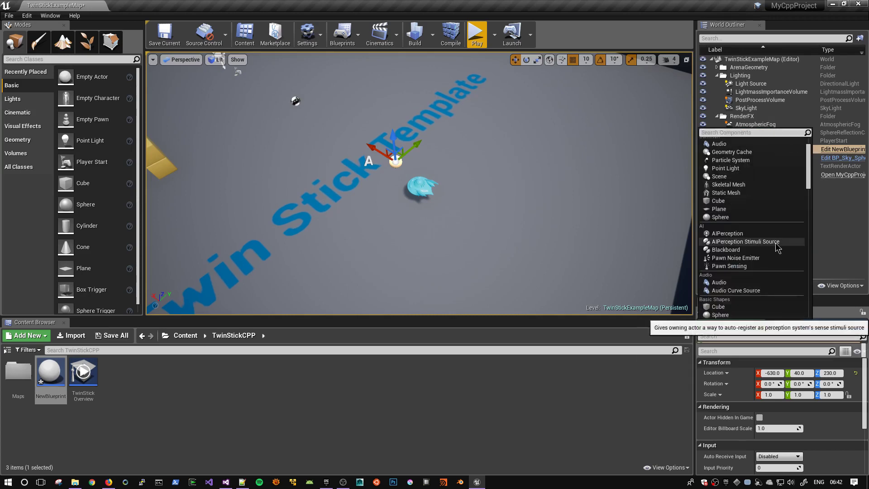
left_click(723, 202)
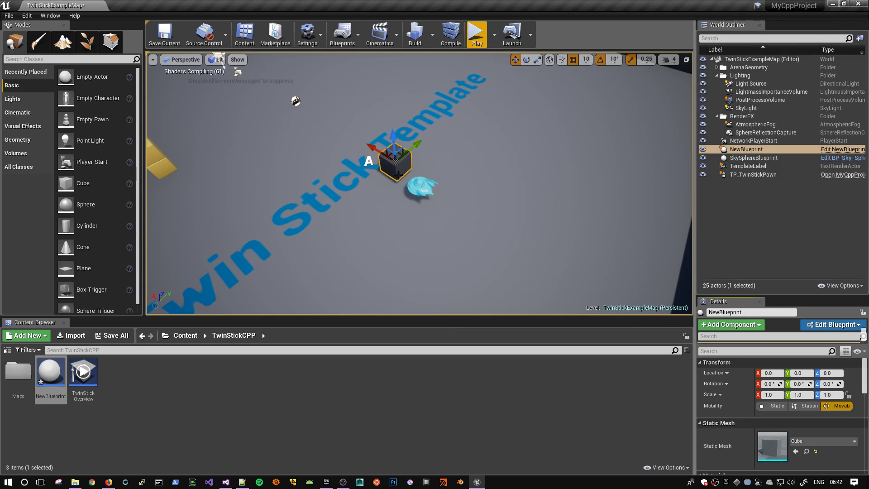
Test-play the level, flying the ship with WASD, then stop with Esc
left_click(477, 33)
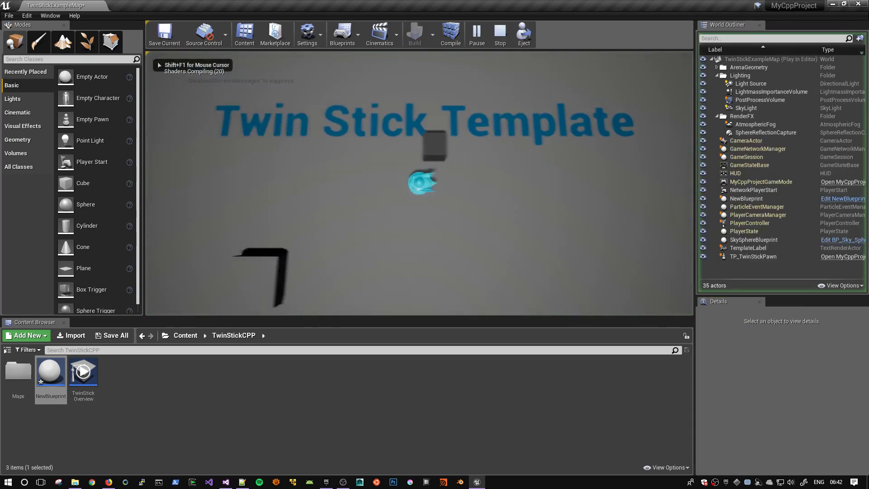
key("s")
key("a")
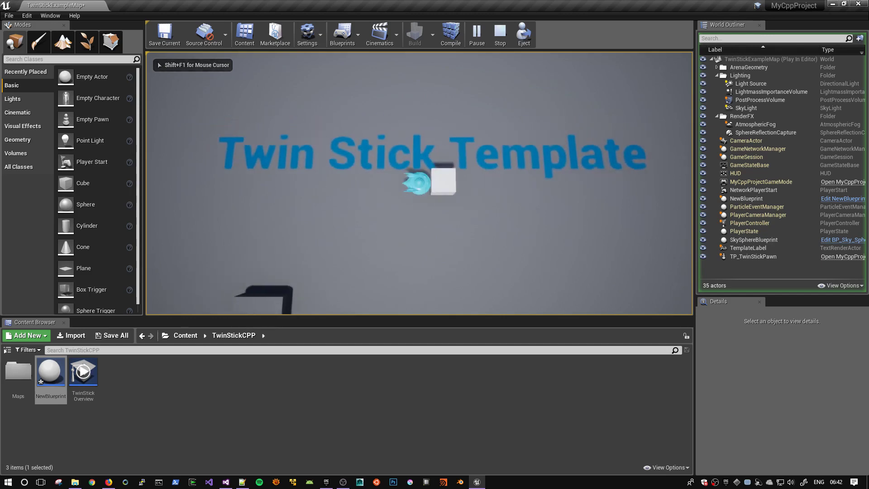
key("w")
key("d")
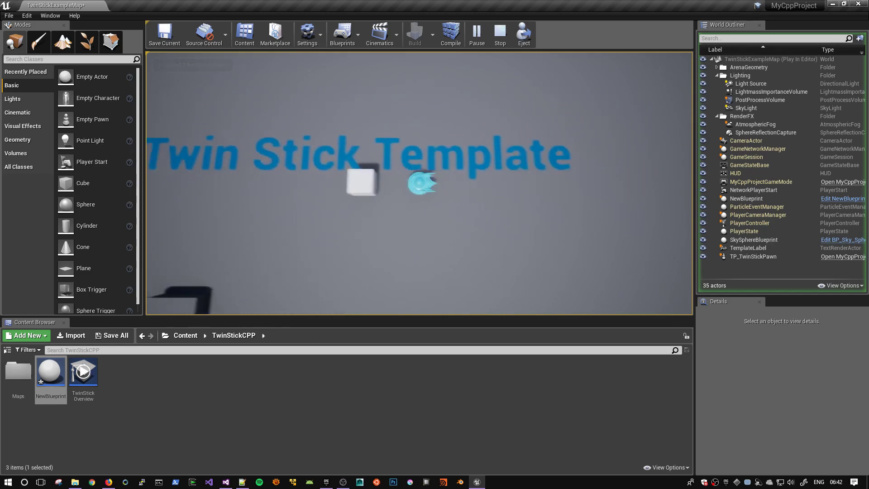
key("s")
key("d")
key("a")
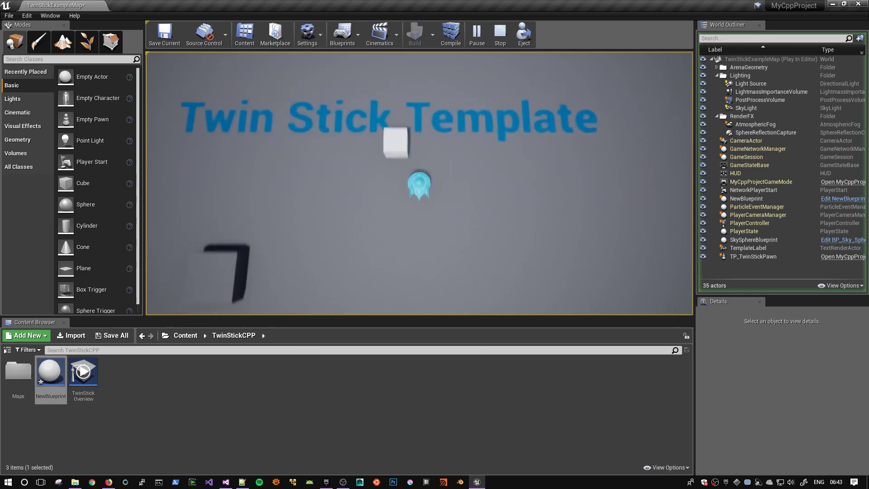
key("d")
key("w")
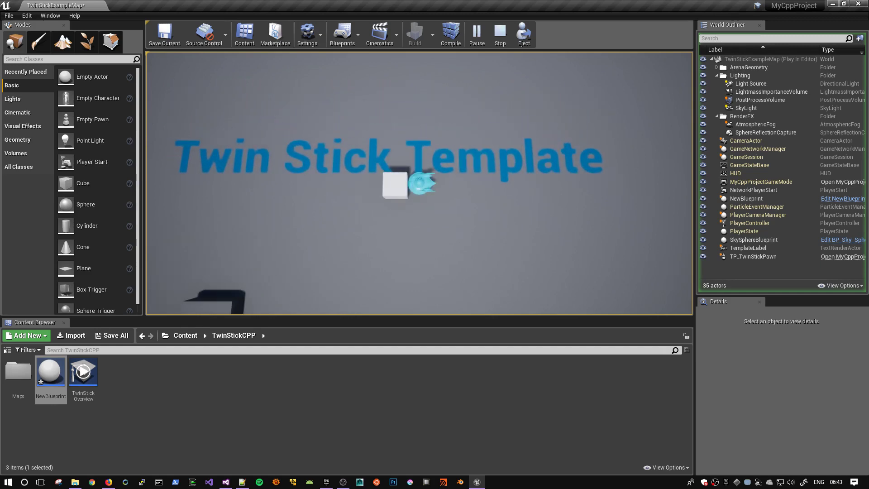
key("Escape")
Select NewBlueprint, show its Cube component settings, and bring up the Edit Blueprint options
left_click(751, 151)
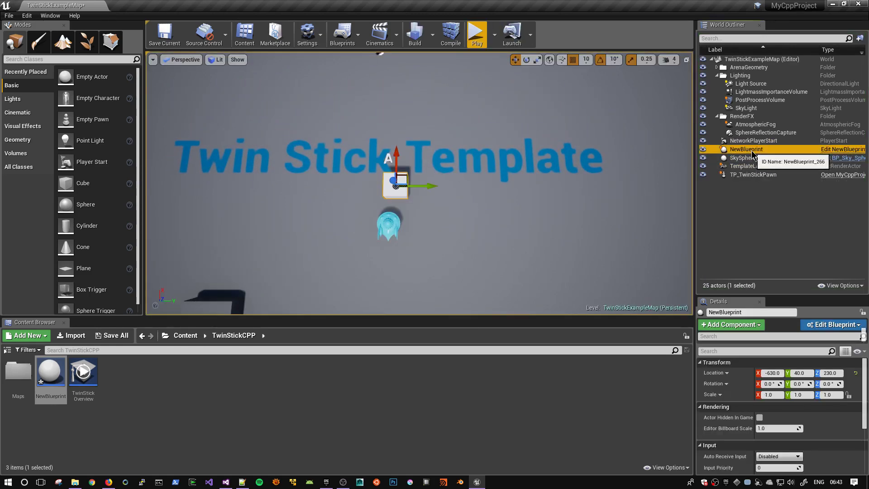
left_click_drag(786, 295, 761, 231)
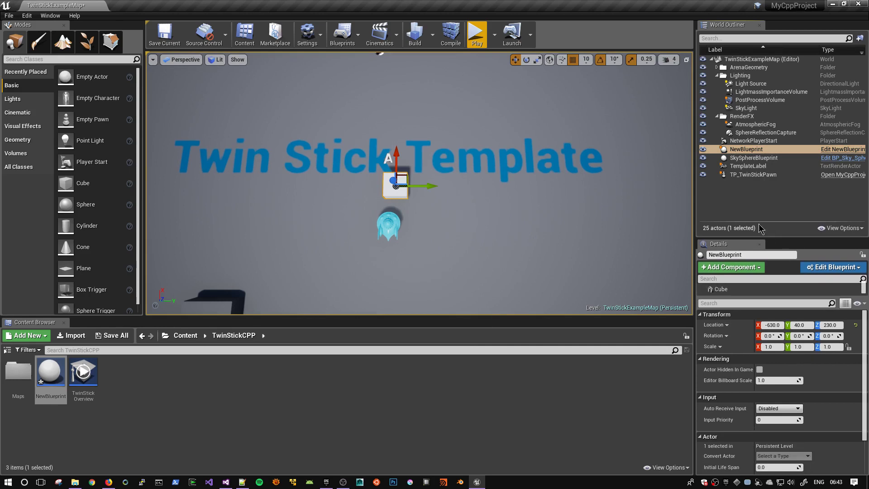
left_click(753, 158)
left_click(747, 149)
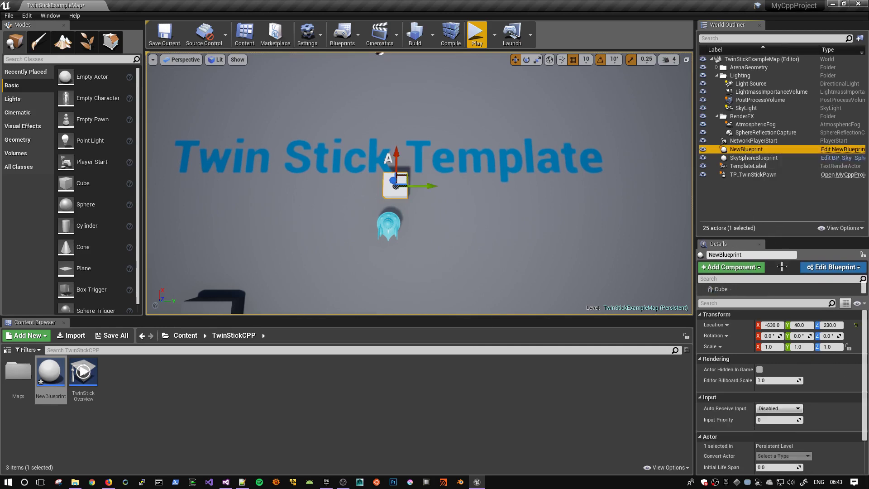
scroll(806, 358, "down", 2)
scroll(788, 372, "up", 3)
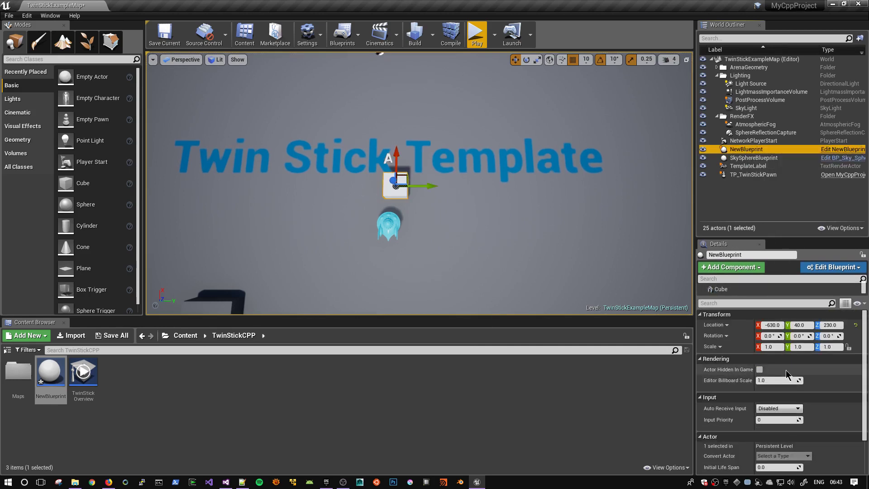
left_click(727, 290)
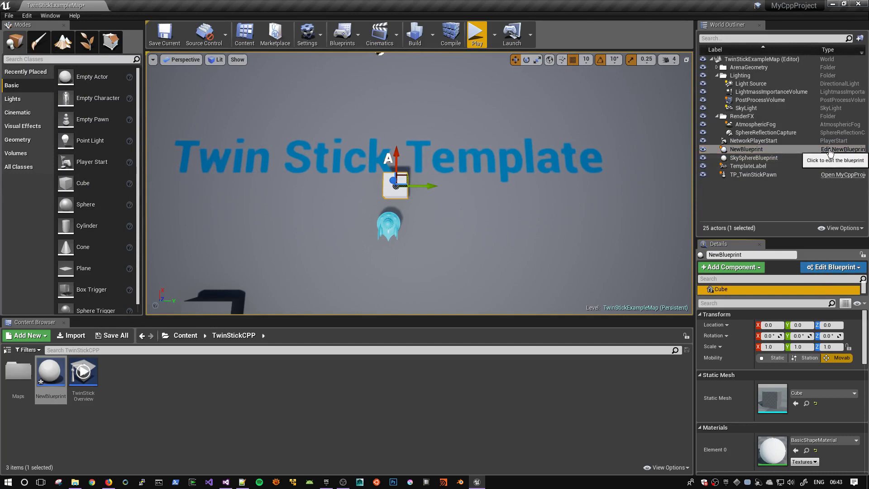
left_click(825, 269)
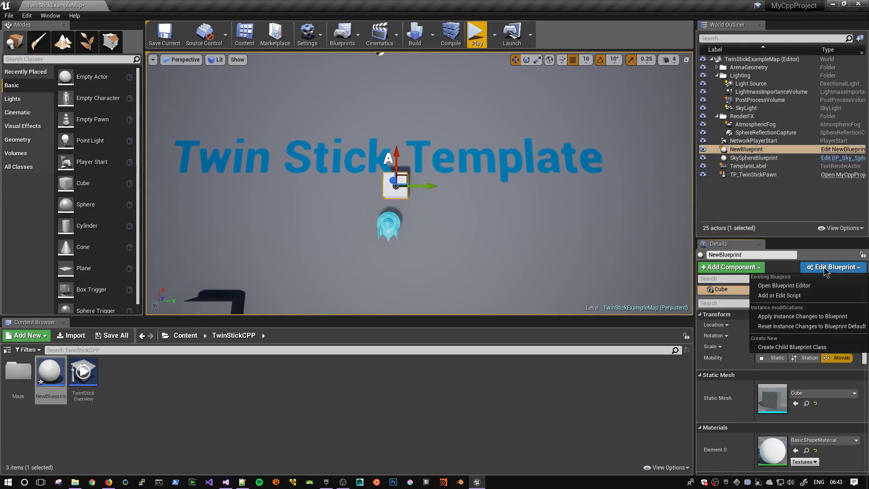
Open NewBlueprint in the Blueprint Editor and resize and position its window
left_click(796, 289)
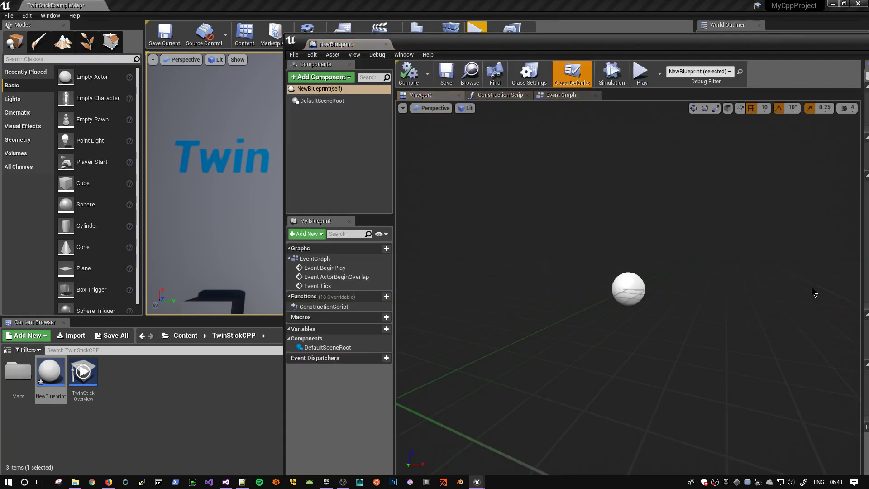
left_click_drag(573, 47, 403, 46)
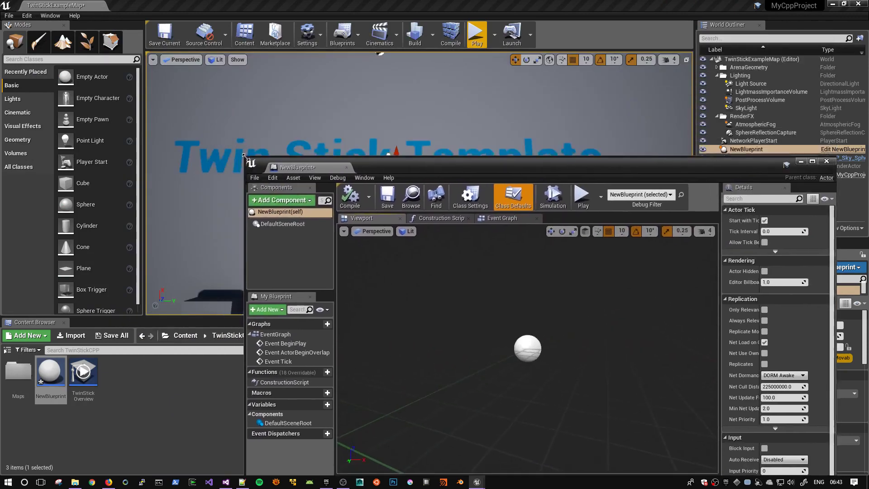
left_click_drag(113, 30, 262, 172)
mouse_move(460, 182)
left_mouse_down()
mouse_move(653, 85)
mouse_move(581, 82)
left_mouse_up()
left_click(438, 140)
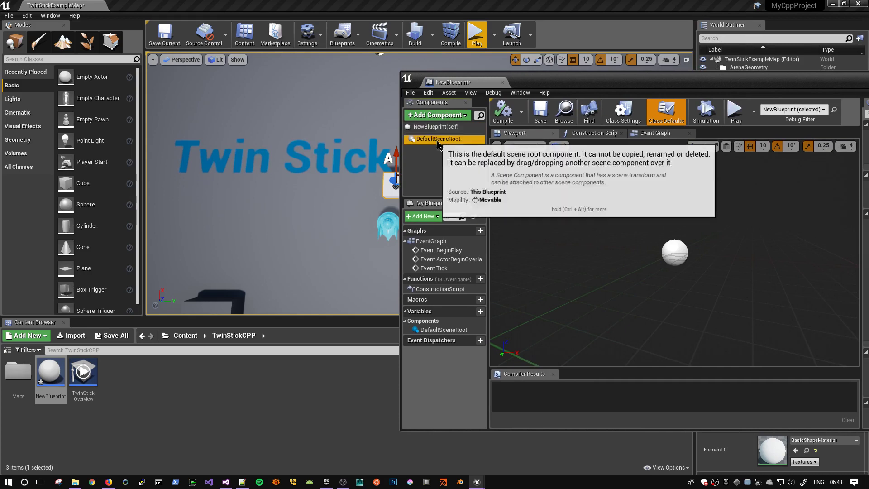
left_click(434, 126)
mouse_move(601, 85)
left_mouse_down()
mouse_move(608, 79)
mouse_move(534, 45)
mouse_move(652, 103)
left_mouse_up()
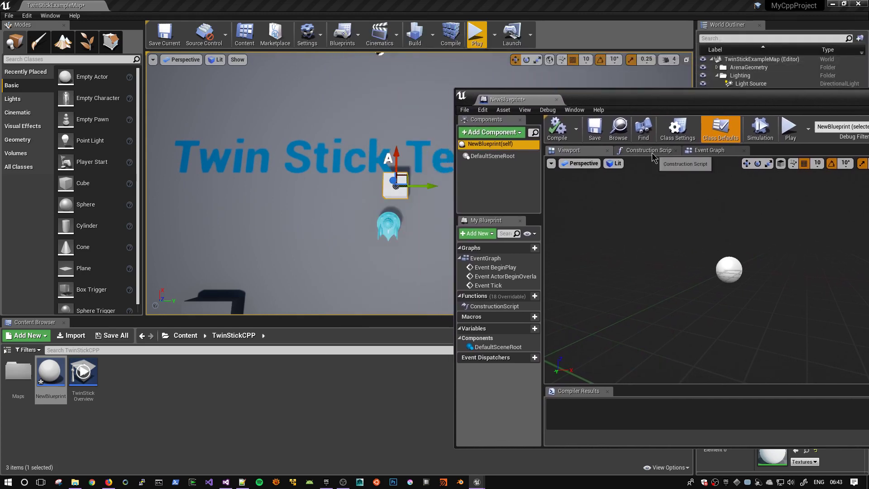
Inspect the Construction Script graph and pan around it
left_click(647, 150)
left_click(711, 150)
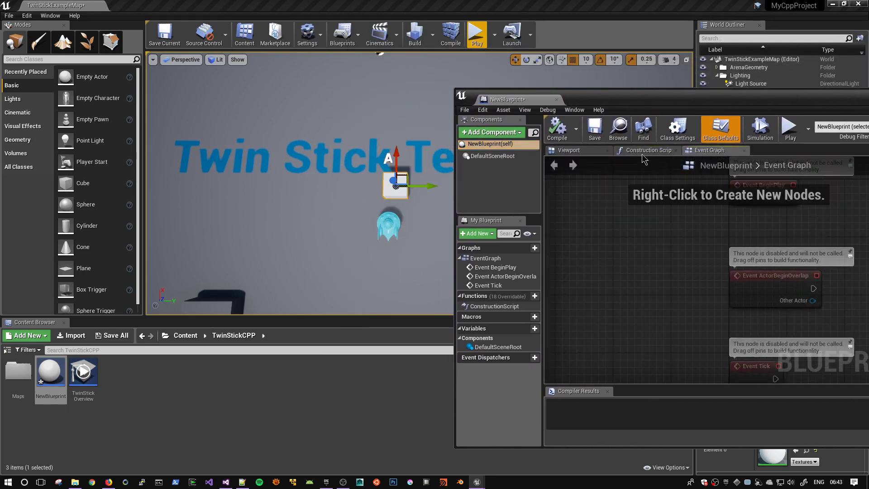
left_click(648, 150)
left_click(713, 155)
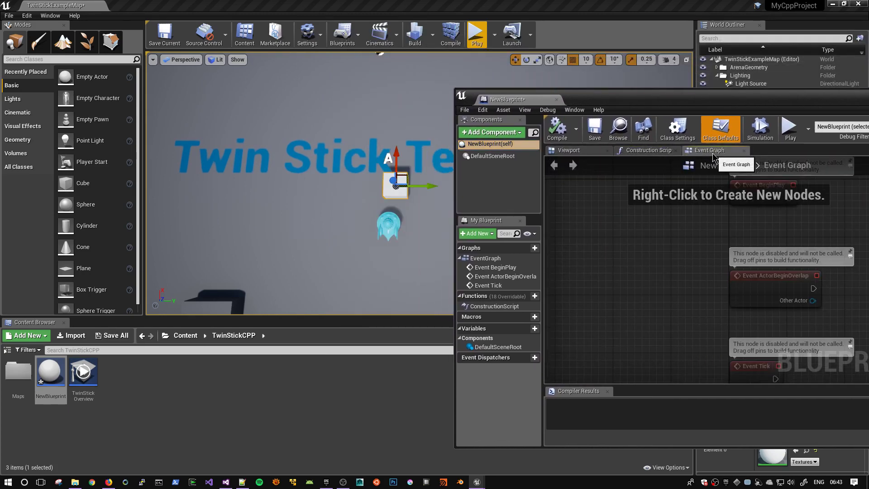
left_click(636, 155)
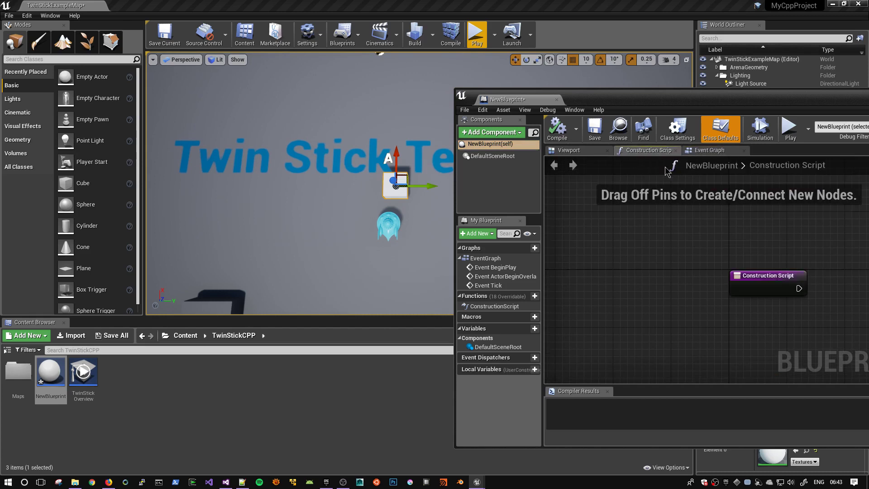
right_click_drag(720, 247, 581, 194)
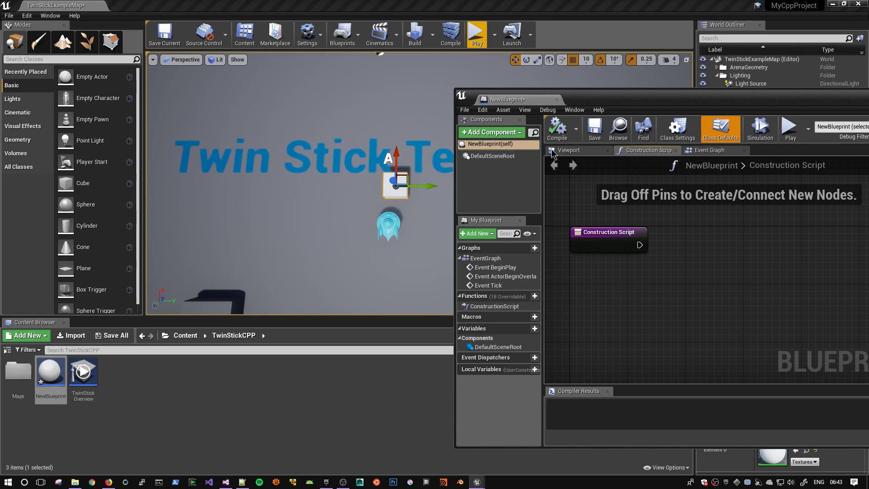
Pan the Event Graph to show the BeginPlay and Tick nodes, then bring up the node list
left_click(710, 151)
mouse_move(705, 99)
left_mouse_down()
mouse_move(651, 72)
mouse_move(672, 53)
left_mouse_up()
right_click_drag(648, 224, 543, 211)
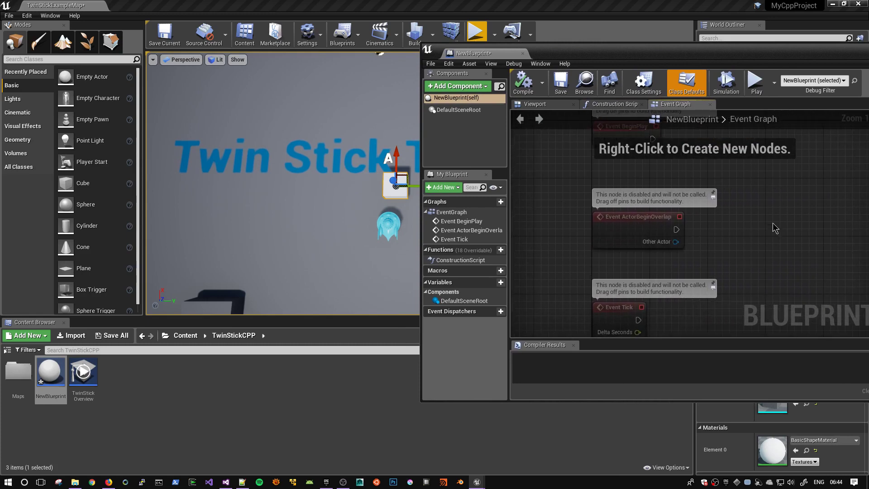
mouse_move(774, 228)
right_mouse_down()
mouse_move(718, 236)
mouse_move(719, 192)
mouse_move(682, 243)
right_mouse_up()
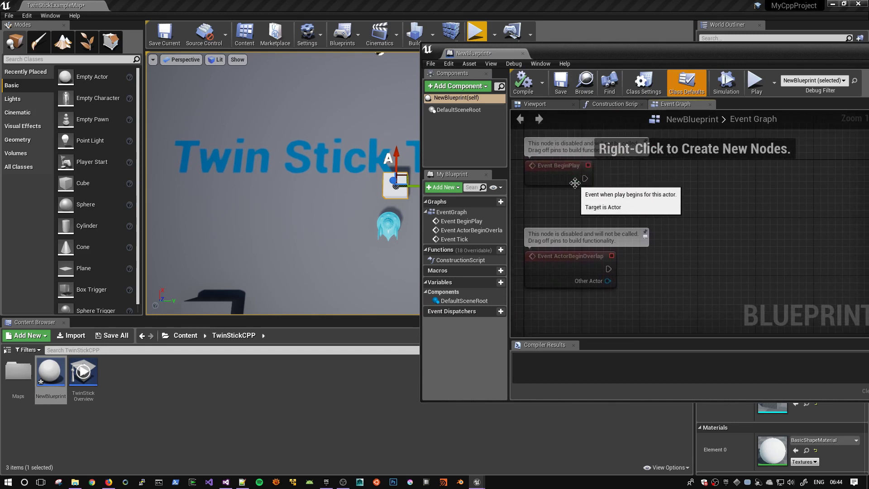
right_click_drag(576, 281, 579, 188)
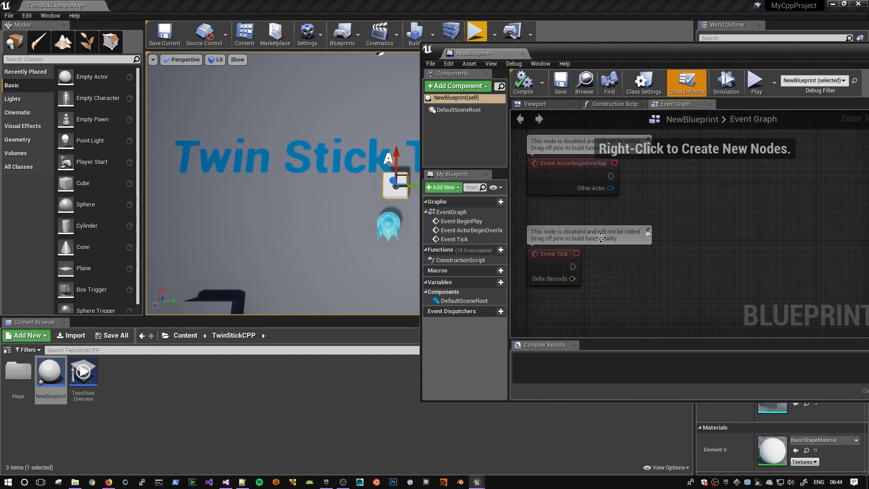
right_click_drag(601, 237, 610, 343)
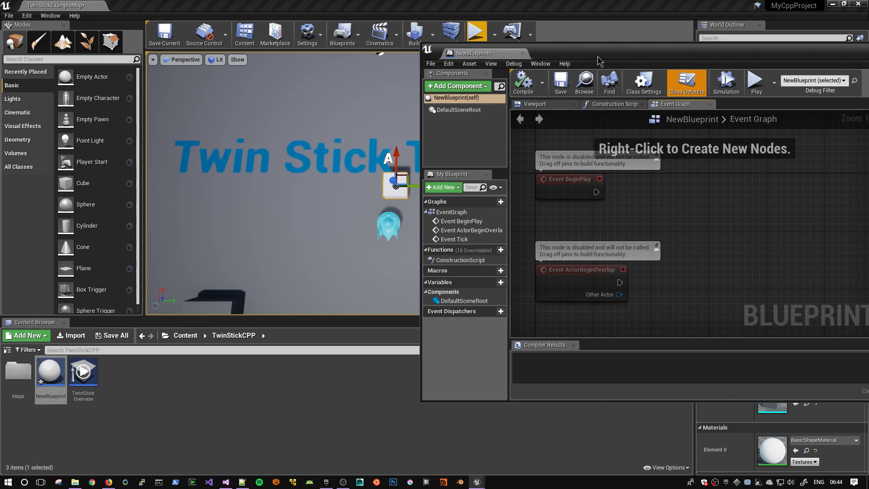
left_click_drag(600, 60, 604, 75)
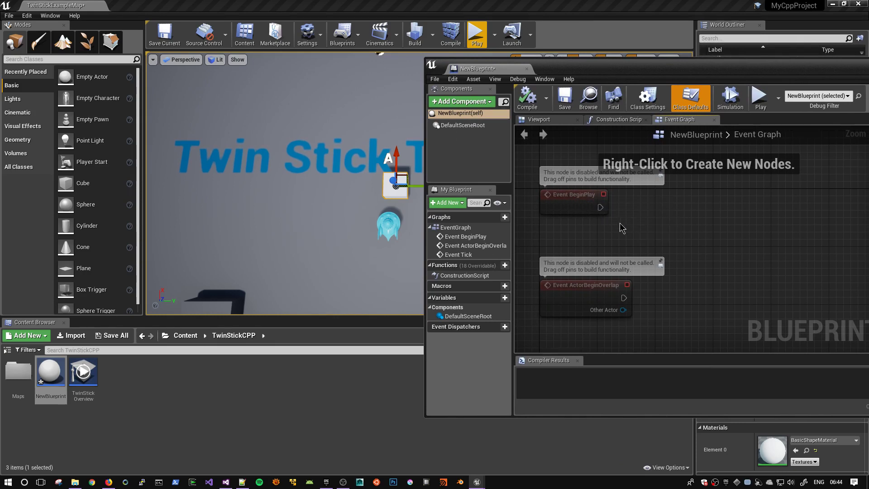
right_click(705, 196)
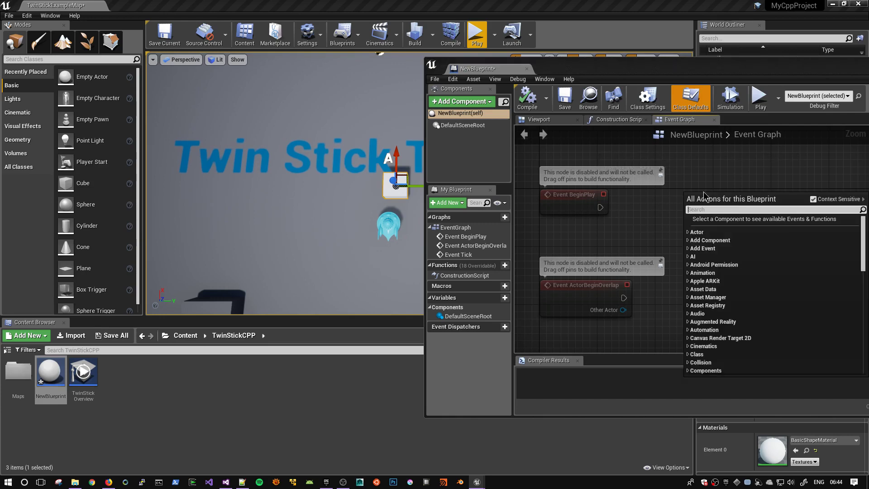
Search the All Actions list for 'Print' and place a Print String node in the Event Graph
type("Print")
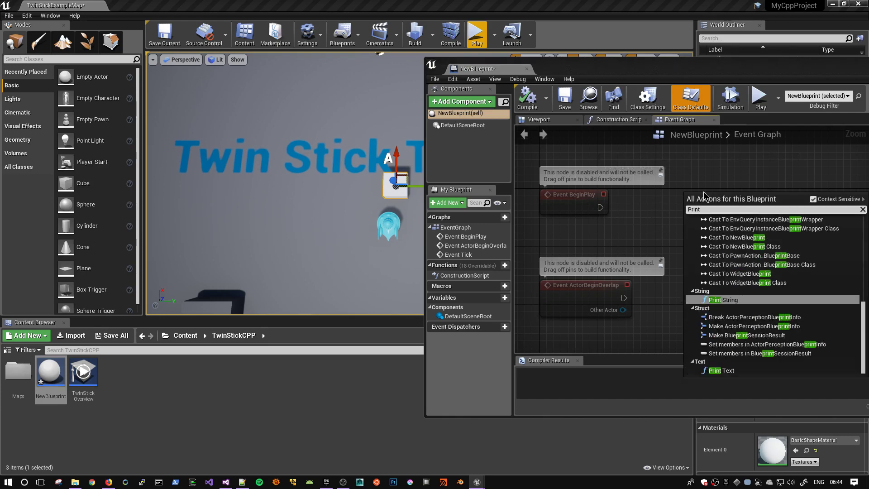
key("Escape")
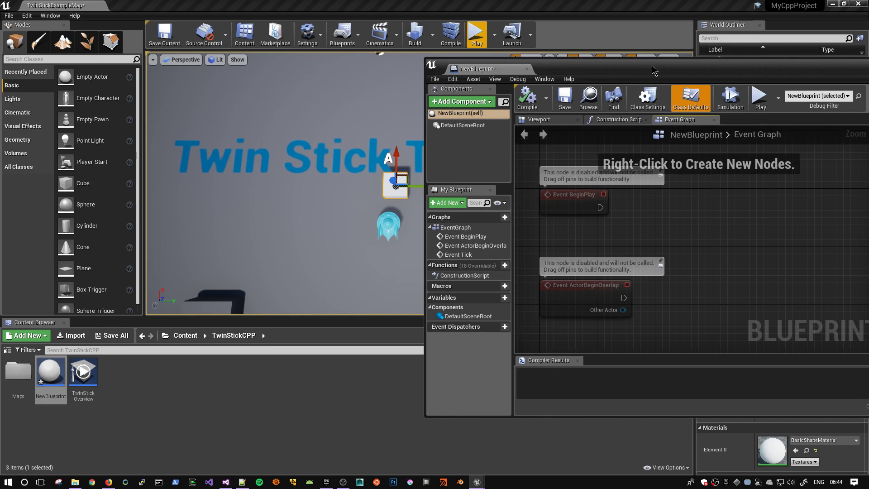
left_click_drag(652, 71, 635, 70)
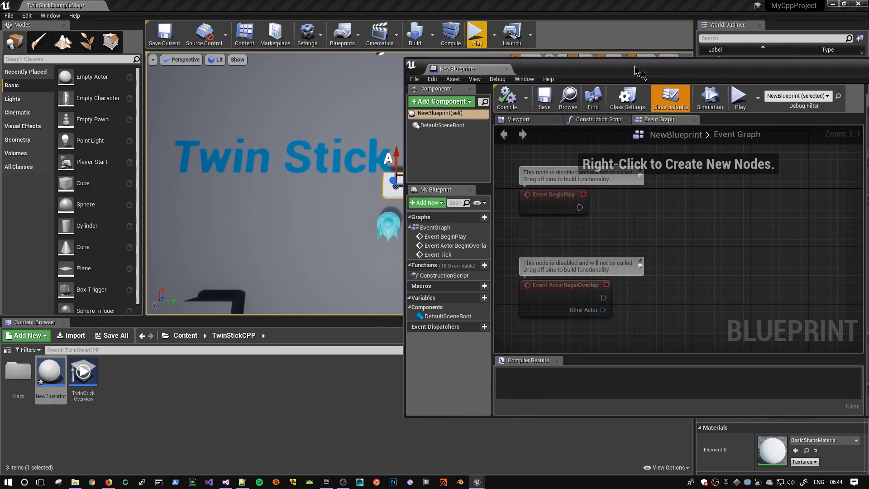
right_click(654, 208)
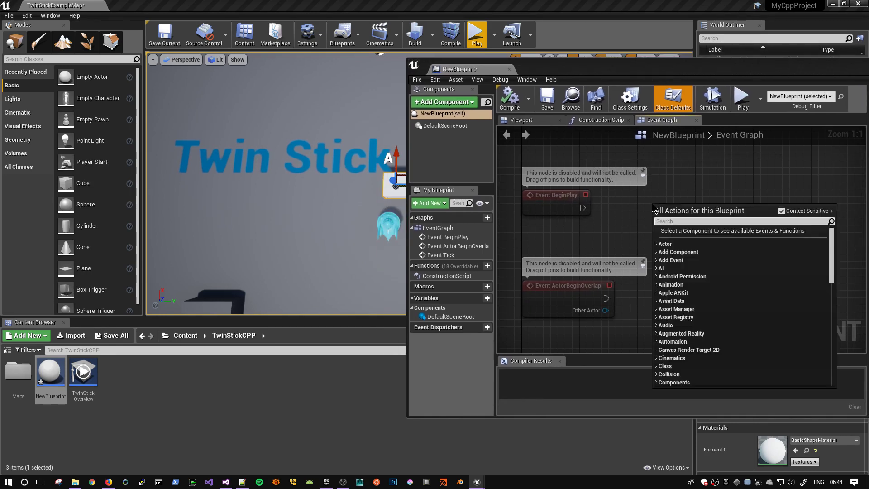
scroll(716, 325, "down", 5)
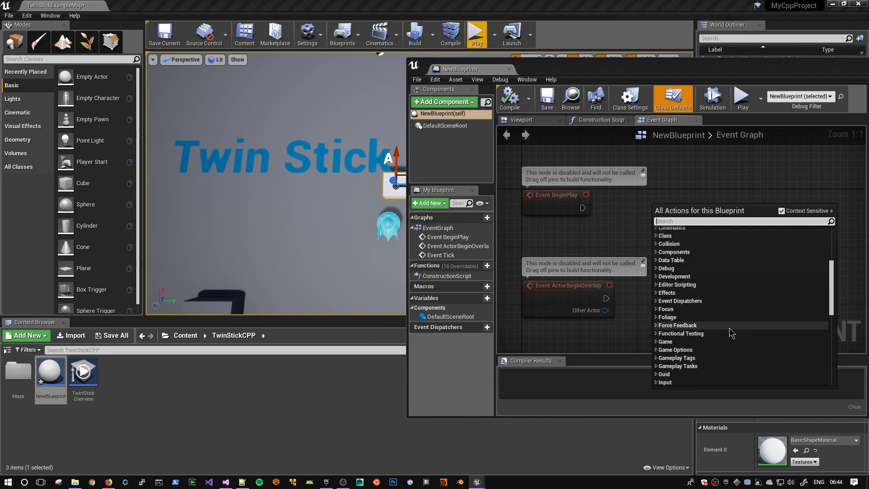
left_click(668, 293)
left_click(673, 285)
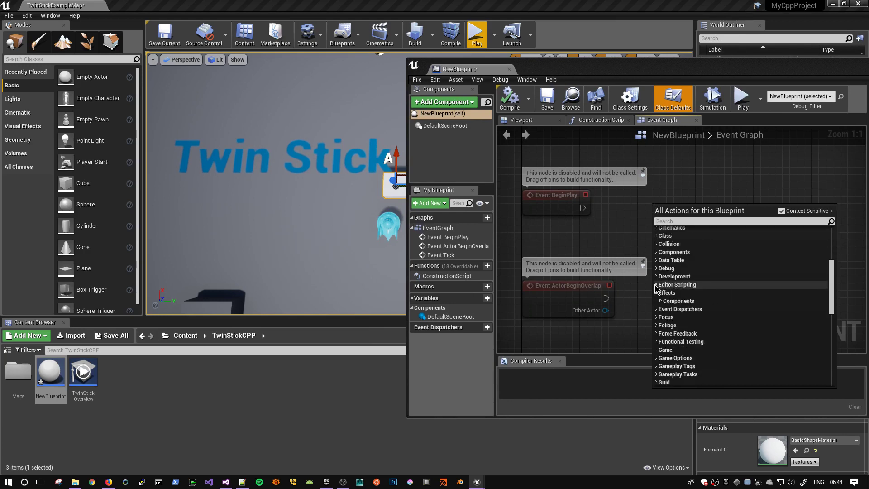
left_click(675, 276)
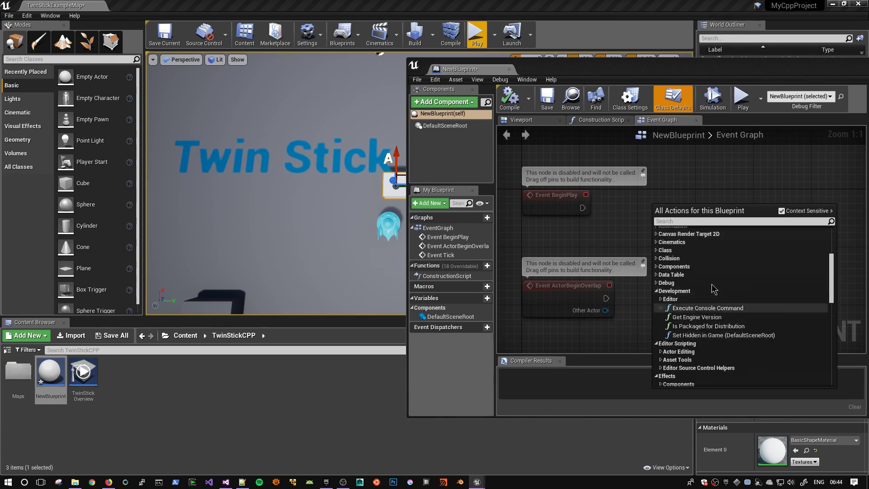
scroll(704, 304, "down", 5)
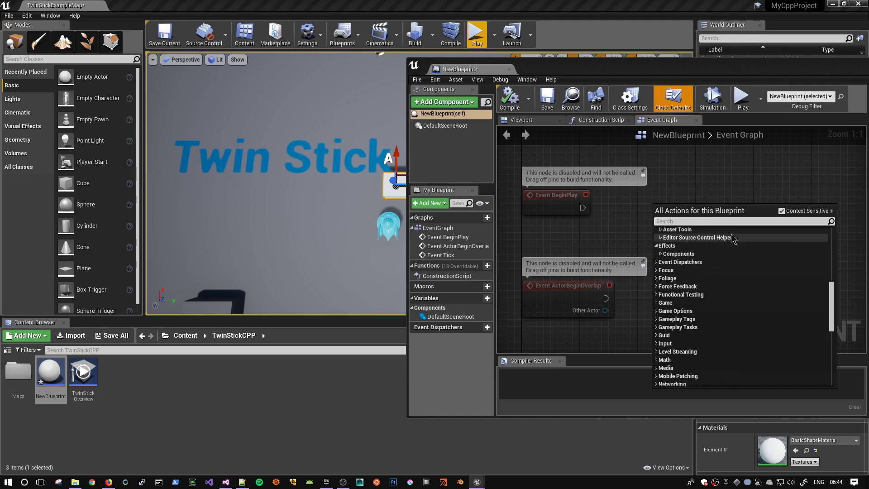
type("Print")
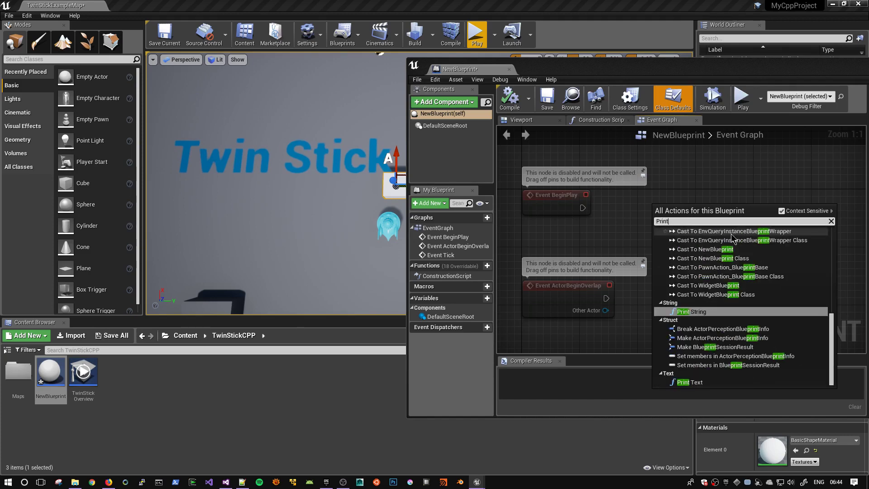
key("Return")
Wire Event BeginPlay's exec pin into the Print String node and compile the Blueprint
left_click_drag(669, 206, 752, 168)
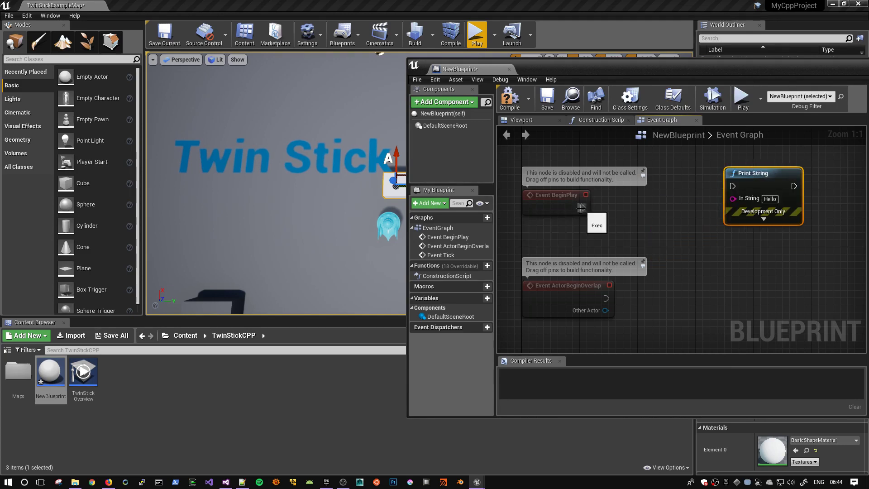
mouse_move(580, 211)
left_mouse_down()
mouse_move(730, 187)
mouse_move(706, 183)
mouse_move(720, 182)
left_mouse_up()
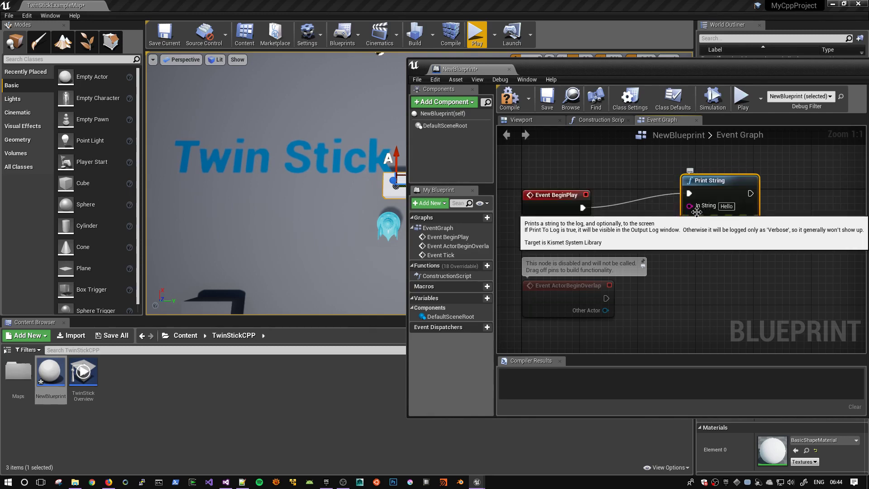
left_click(506, 102)
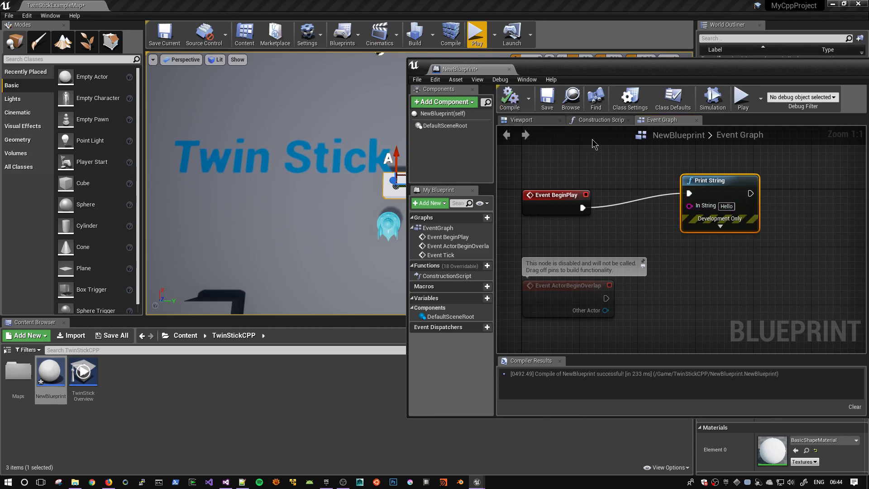
Play-test the level twice to confirm Hello is printed
left_click(737, 95)
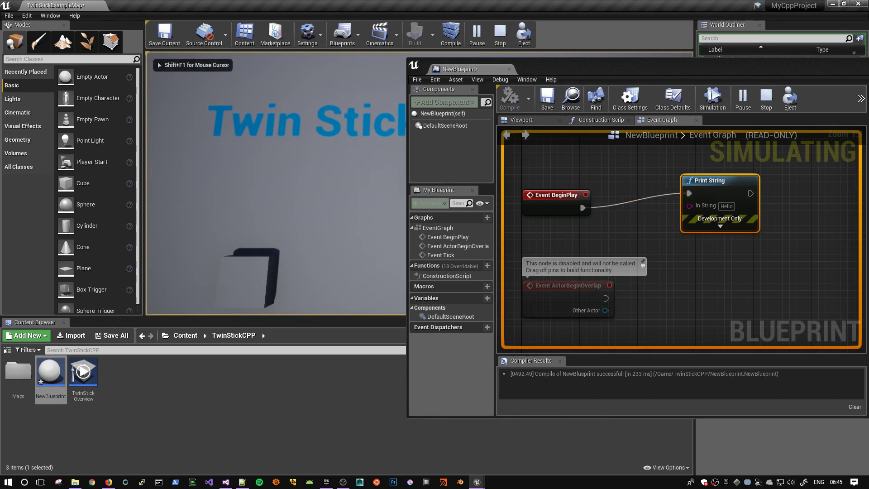
key("Escape")
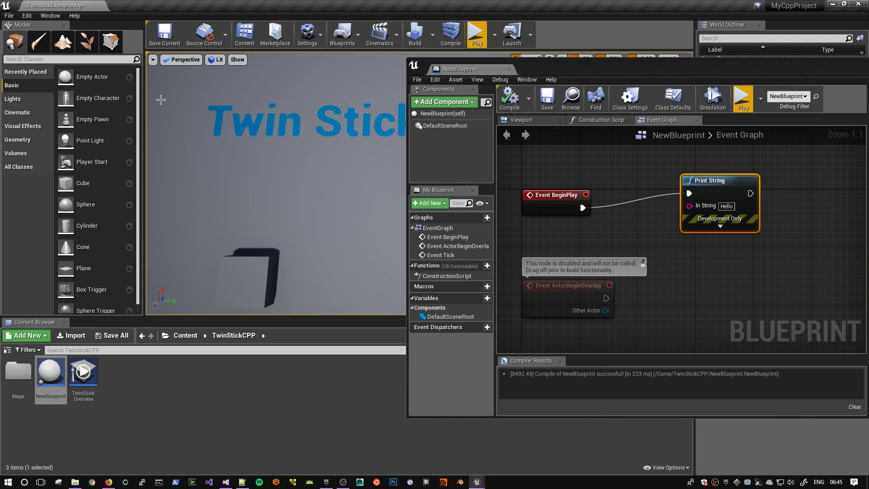
left_click(738, 103)
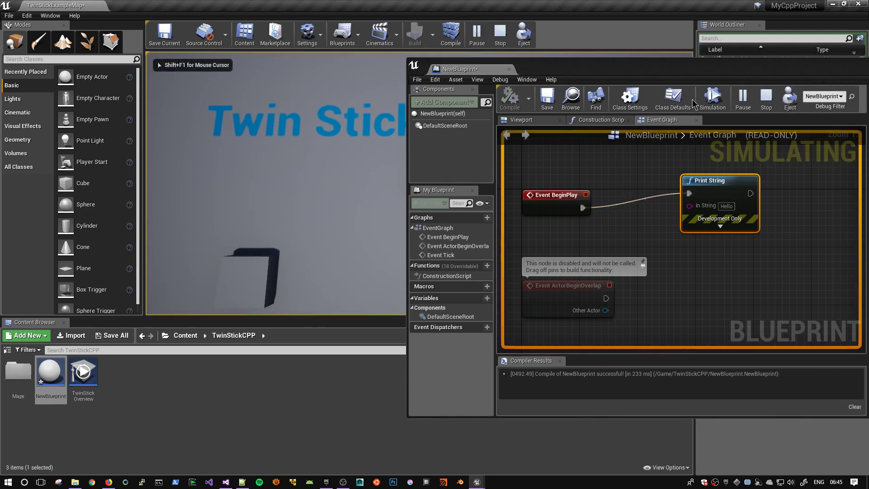
key("Escape")
Expand the Print String node's advanced pins to reveal Text Color and Duration
left_click(720, 226)
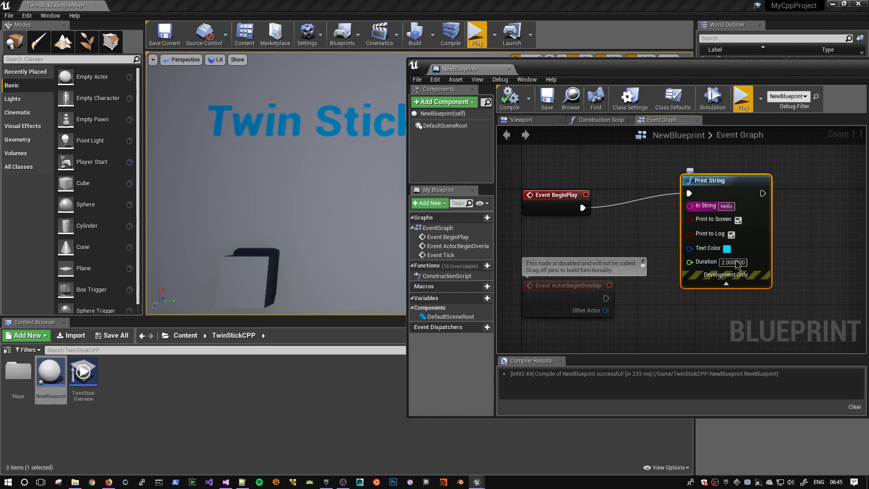
left_click(726, 284)
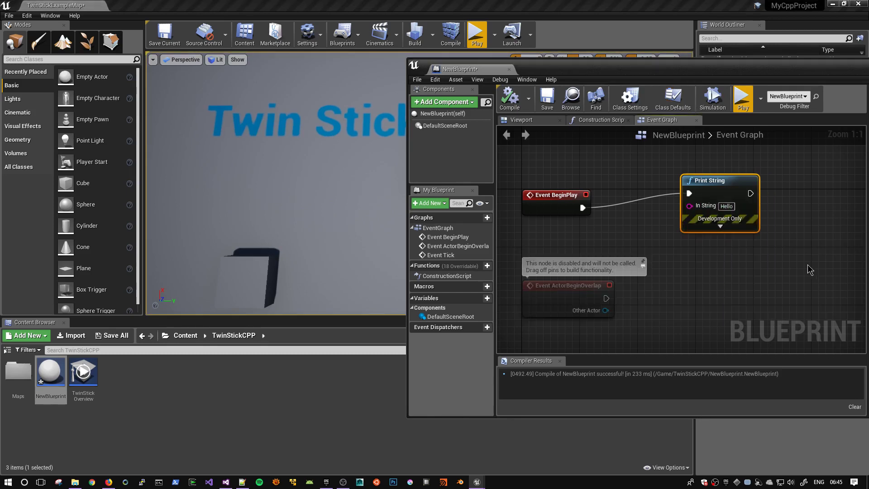
left_click(720, 227)
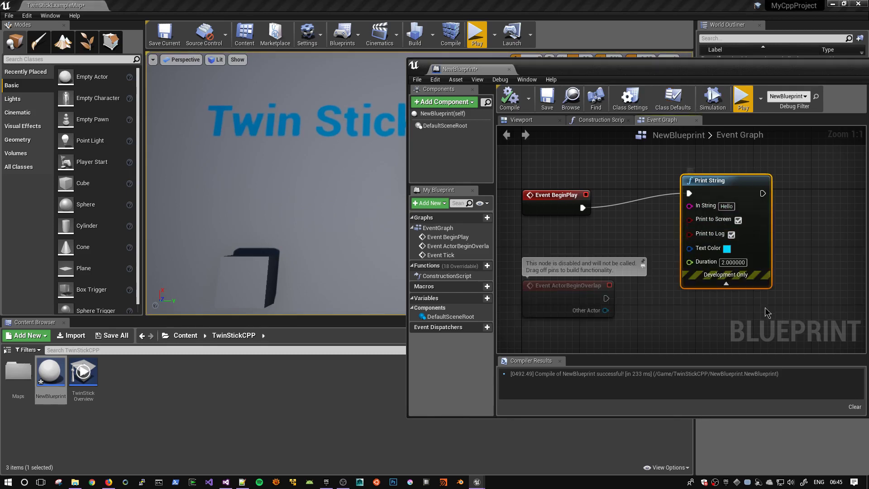
Change Print String's Text Color from cyan to magenta in the Color Picker
left_click(727, 249)
left_click(599, 267)
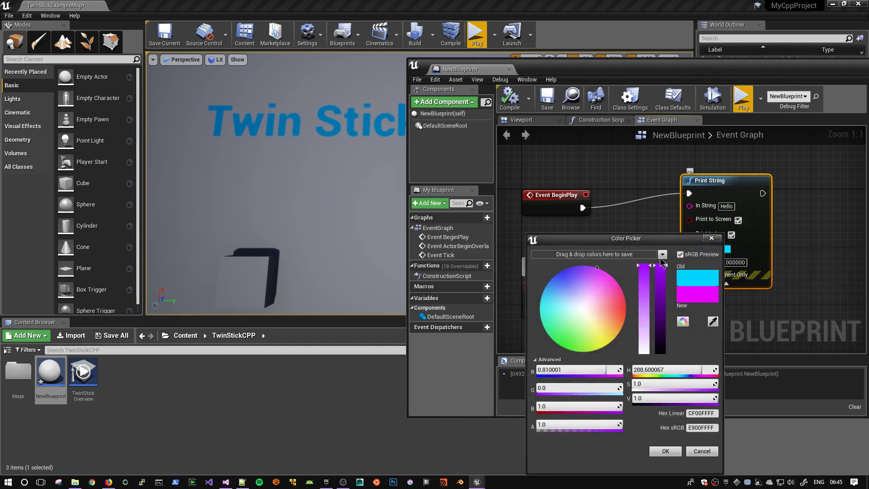
left_click(717, 237)
left_click(727, 248)
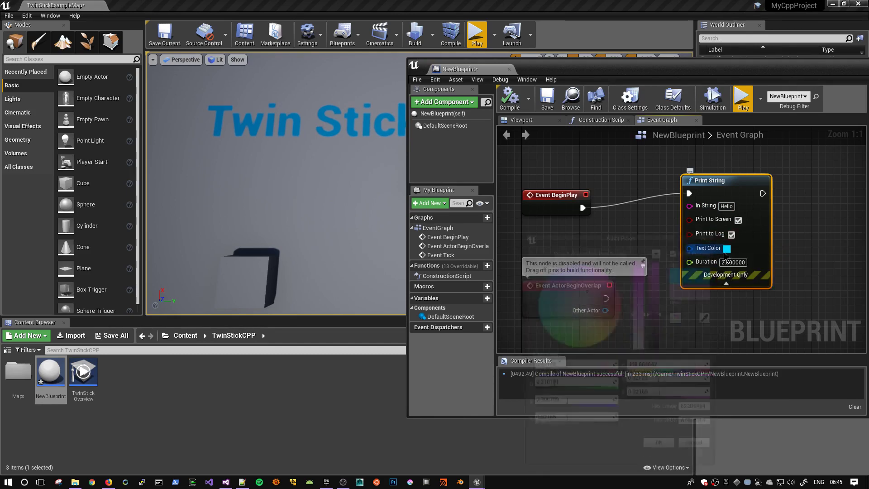
left_click_drag(591, 292, 596, 267)
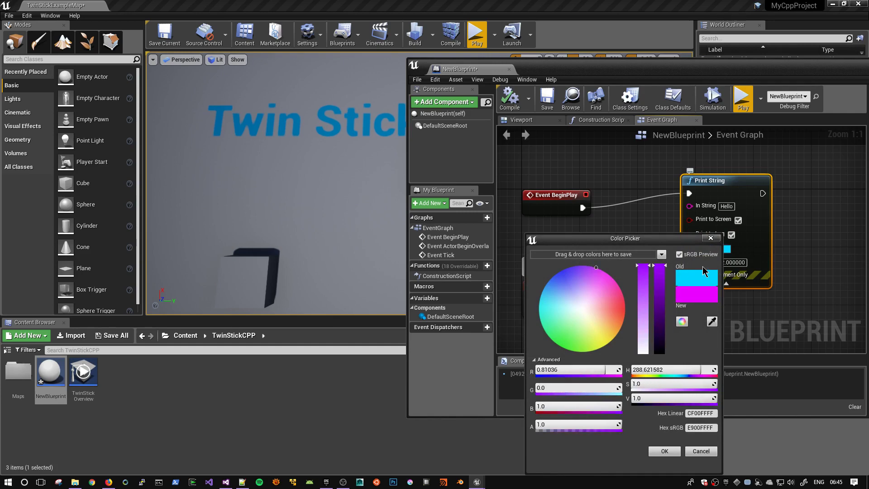
left_click_drag(603, 245, 536, 219)
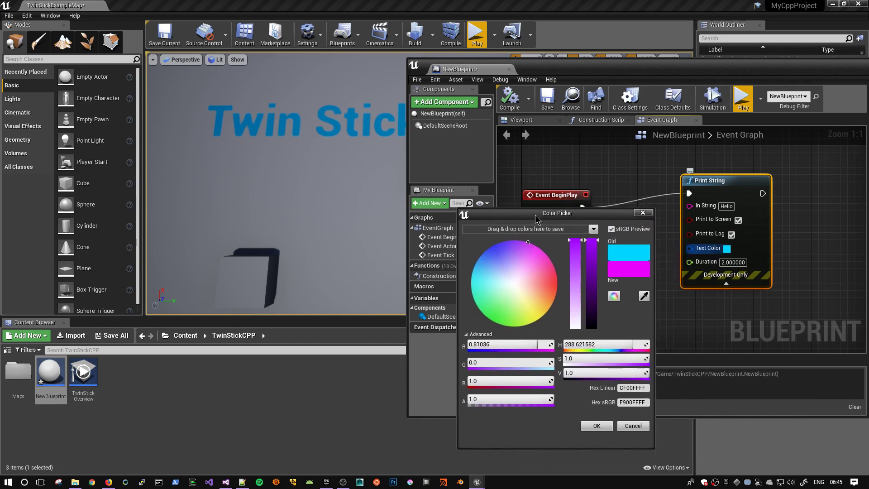
left_click(598, 426)
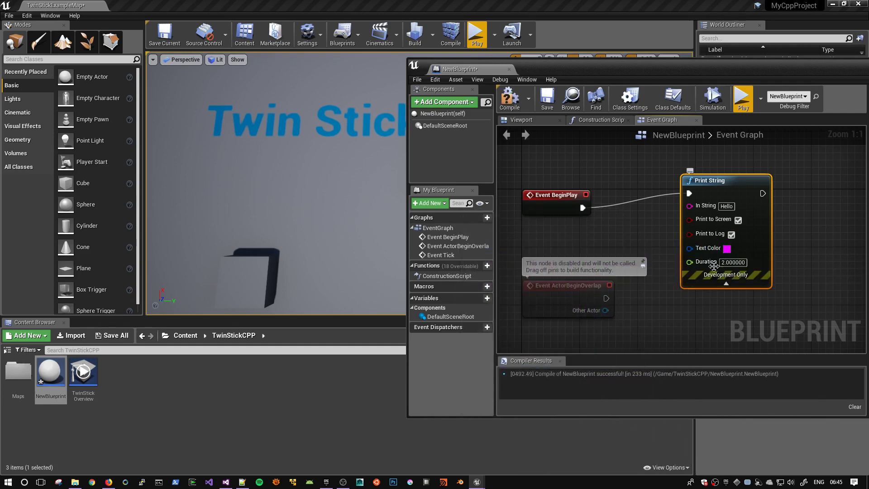
left_click(733, 262)
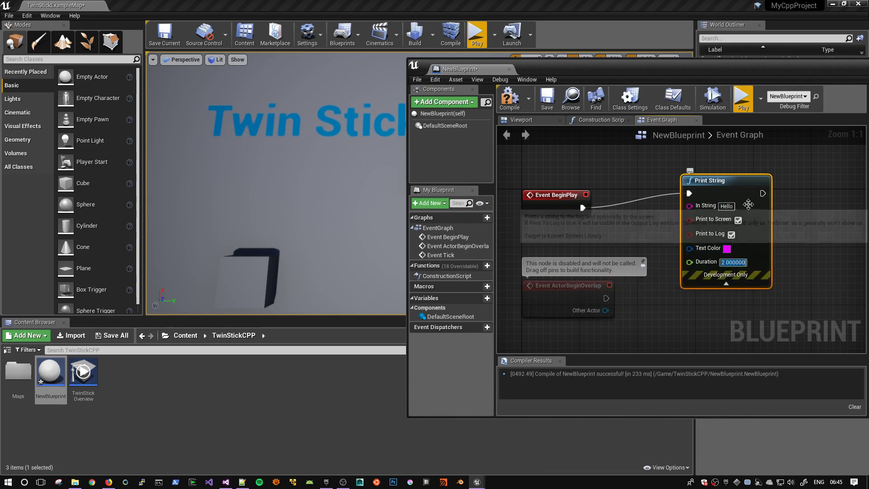
Append a row of tildes (~~~~~~~~~~~~~~) after Hello in Print String's In String
left_click(727, 206)
key("Return")
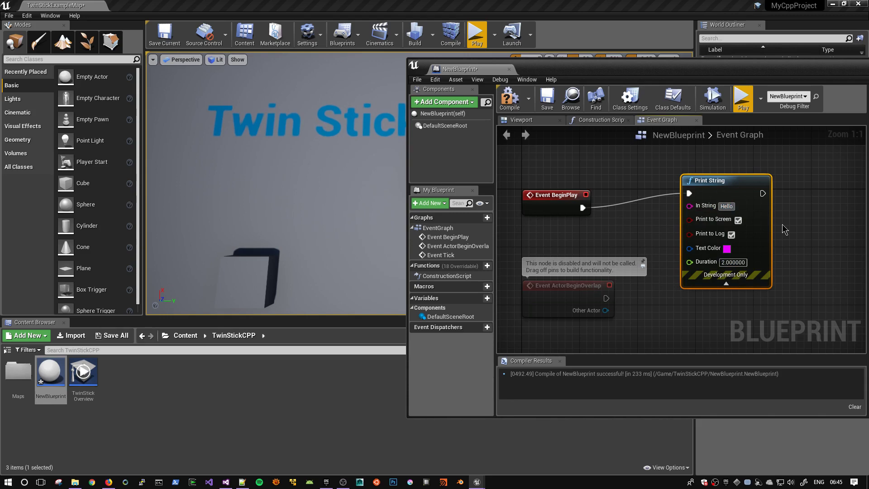
type("~~~~~~~~~~~~~~")
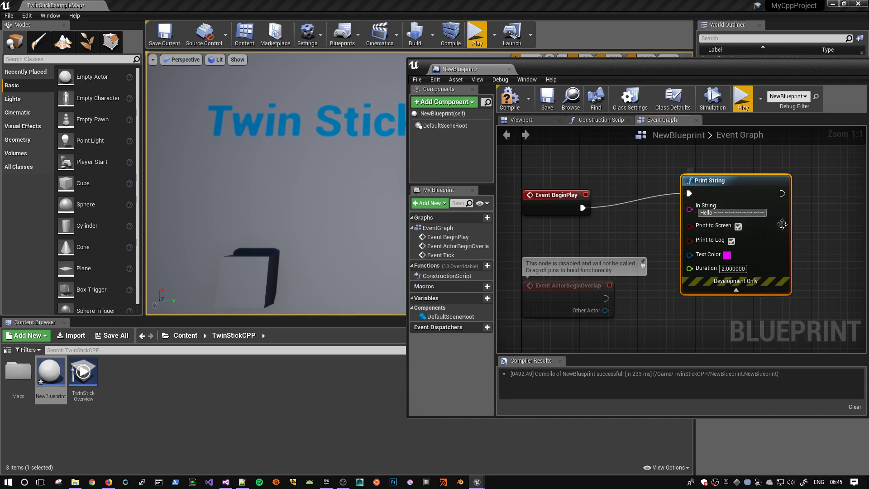
Recompile the Blueprint and play-test it twice
left_click(686, 319)
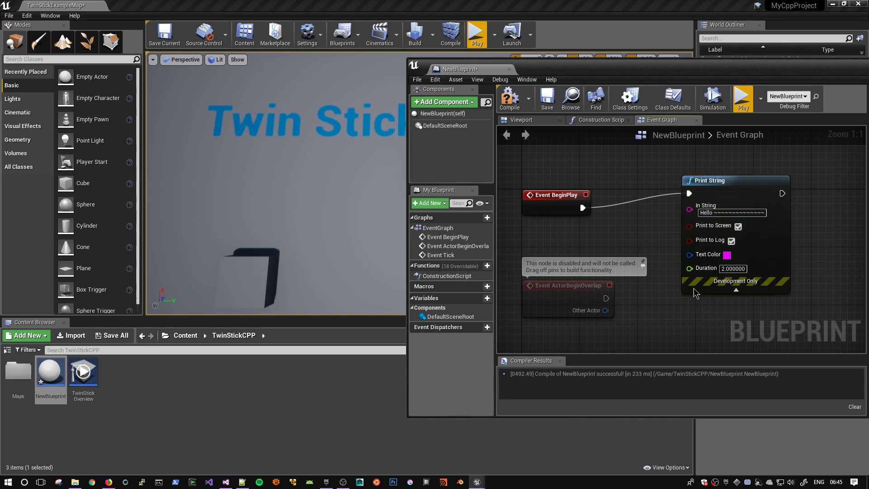
left_click(510, 97)
left_click(745, 100)
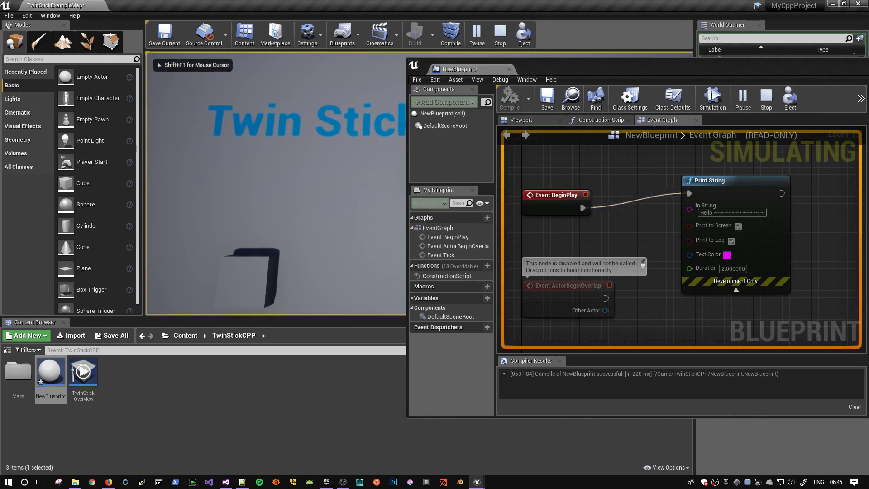
key("Escape")
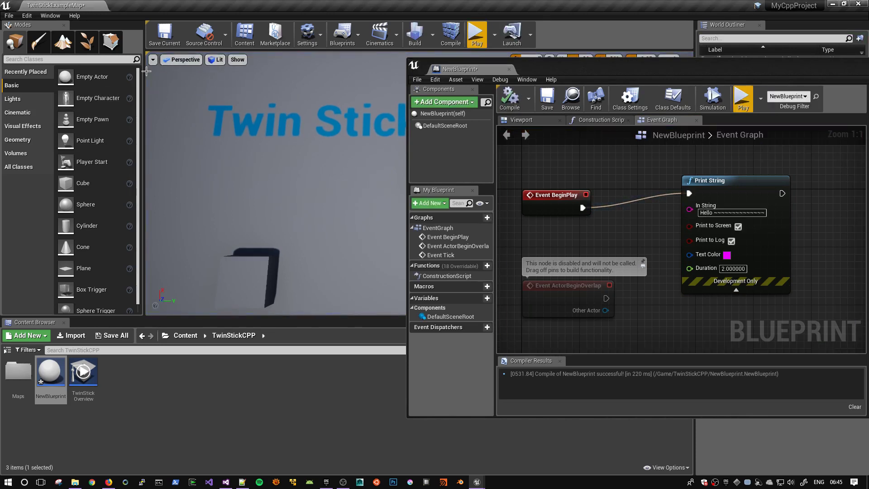
left_click(741, 104)
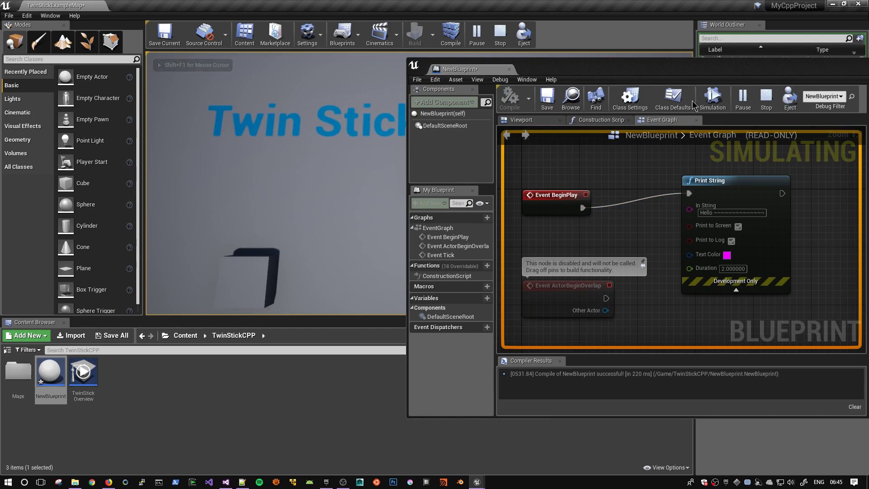
key("Escape")
Enlarge the editor window and wire Event Tick's exec pin into Print String as well
left_click_drag(608, 82, 529, 37)
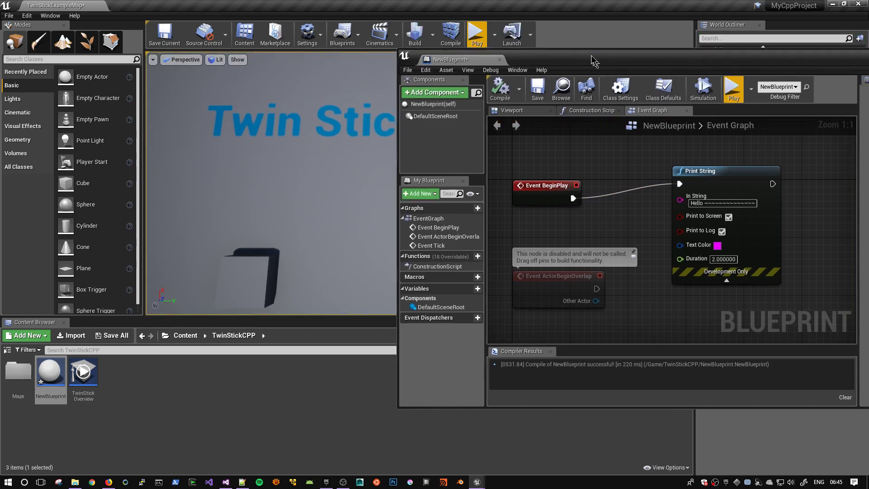
left_click_drag(574, 372, 574, 473)
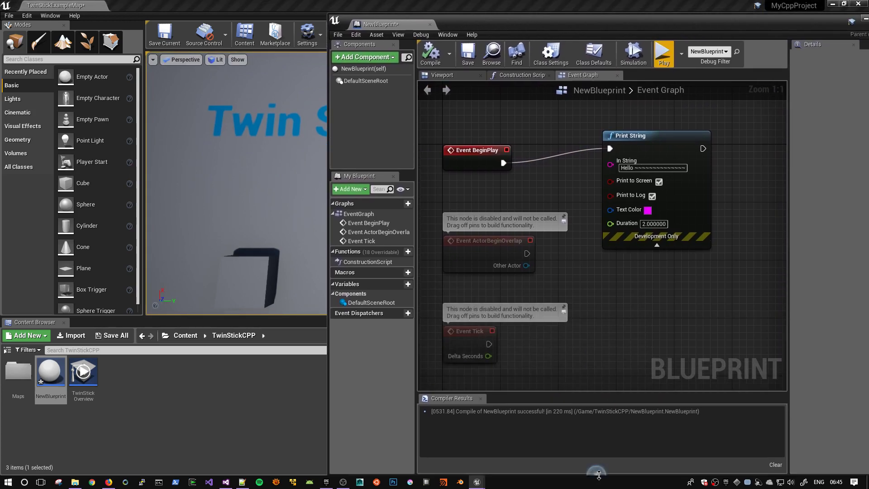
right_click_drag(546, 345, 536, 311)
left_click_drag(626, 91, 684, 213)
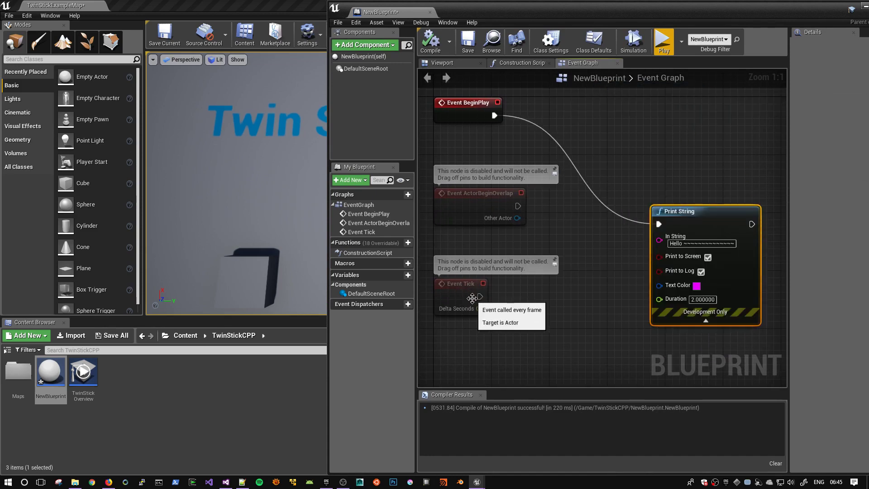
left_click_drag(479, 297, 659, 226)
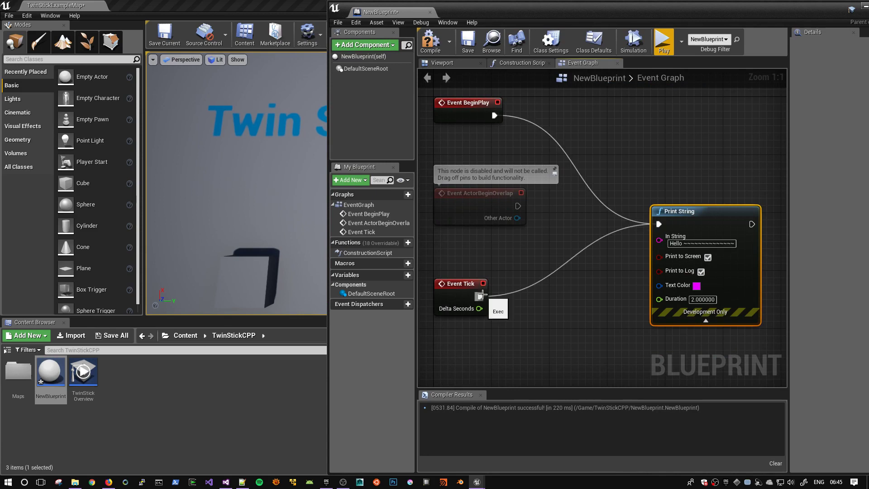
left_click_drag(670, 216, 670, 202)
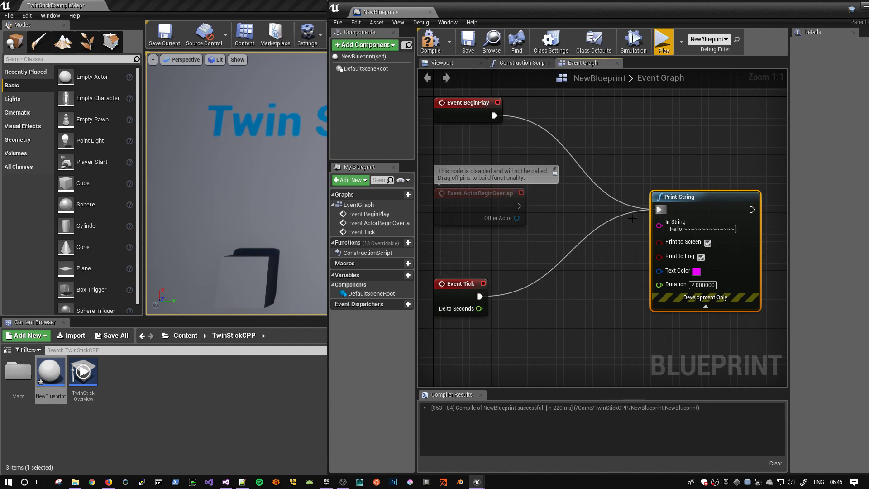
Compile and play the level, seeing Hello flood the screen every tick
left_click(430, 41)
left_click(663, 41)
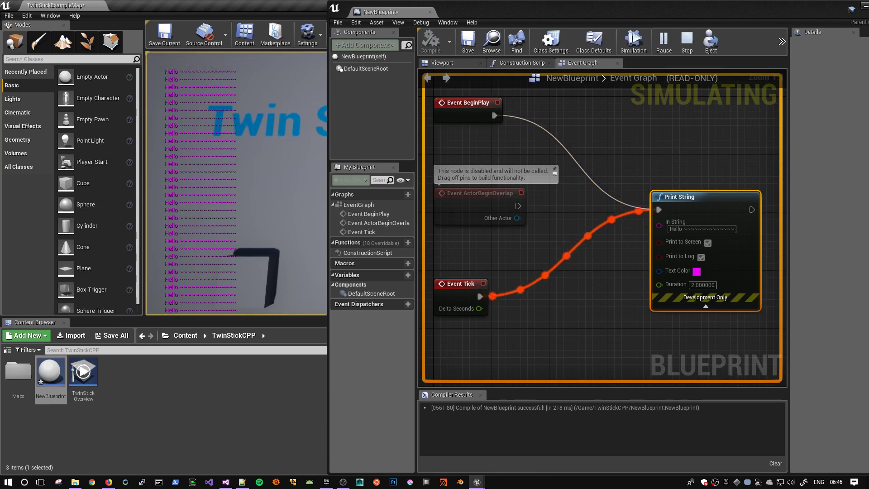
key("Escape")
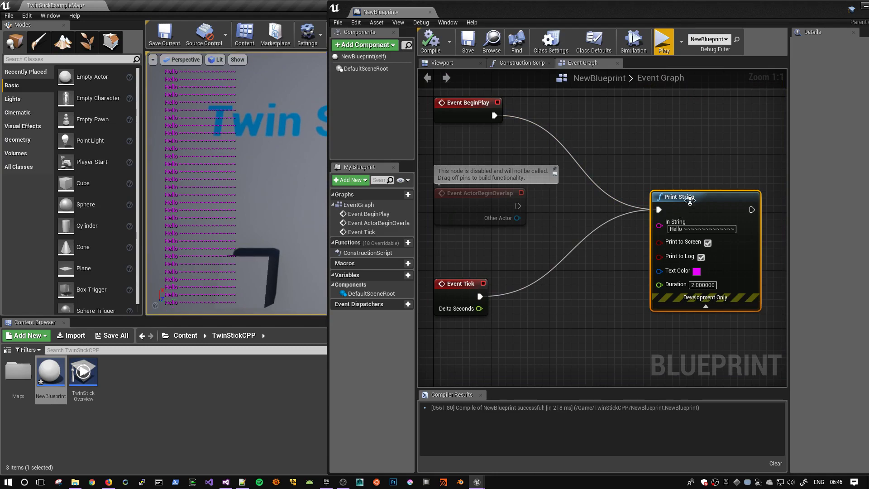
Break the BeginPlay wire to Print String and place Print String level with Event Tick
left_click_drag(688, 196, 695, 196)
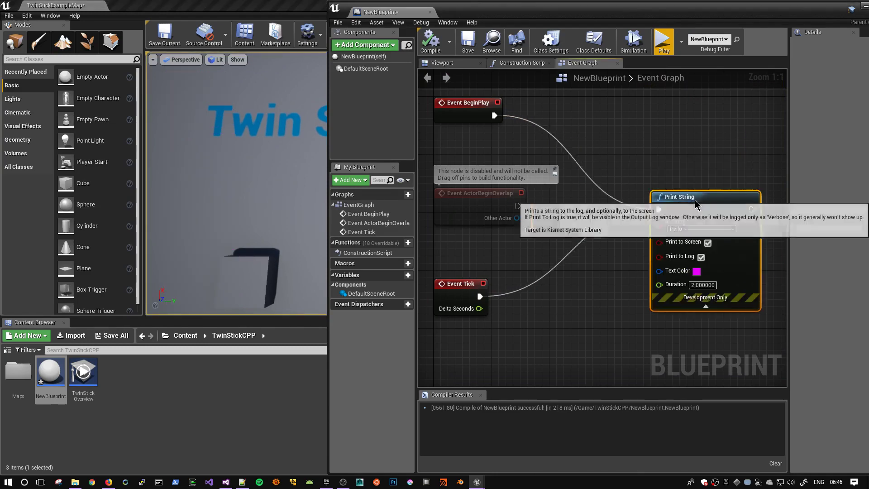
left_click(564, 147, "alt")
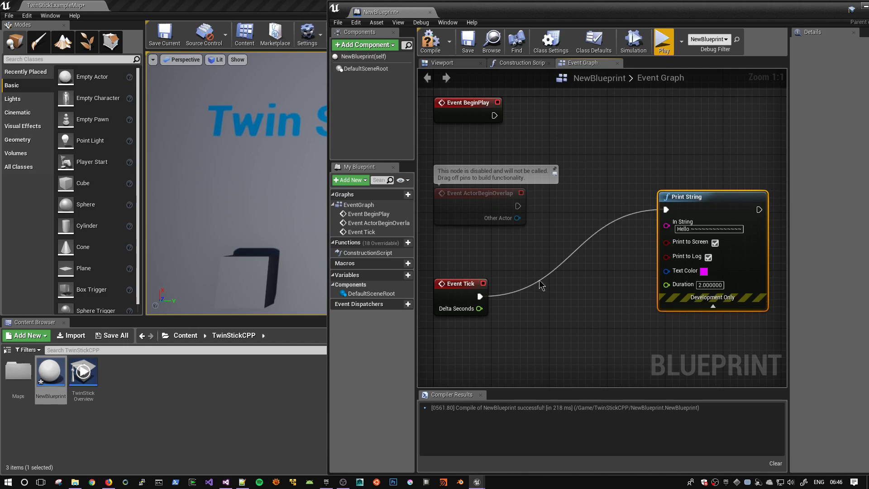
left_click_drag(700, 194, 686, 239)
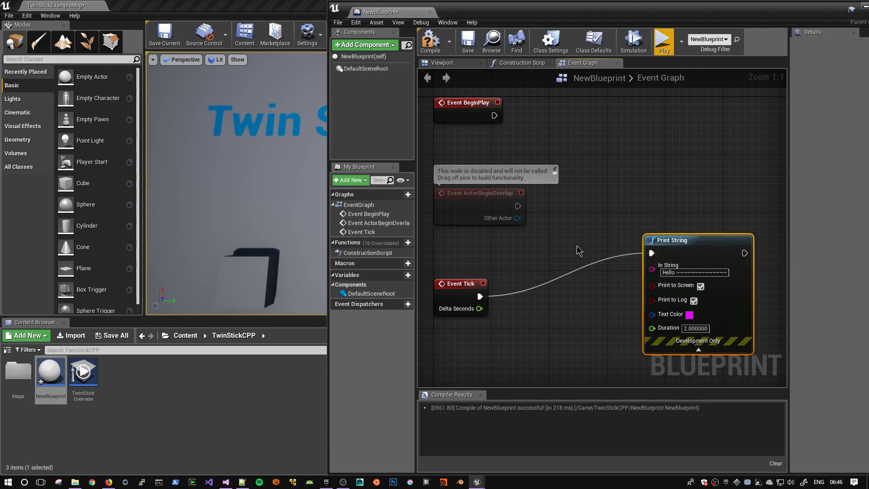
right_click_drag(577, 246, 575, 174)
left_click_drag(673, 170, 685, 214)
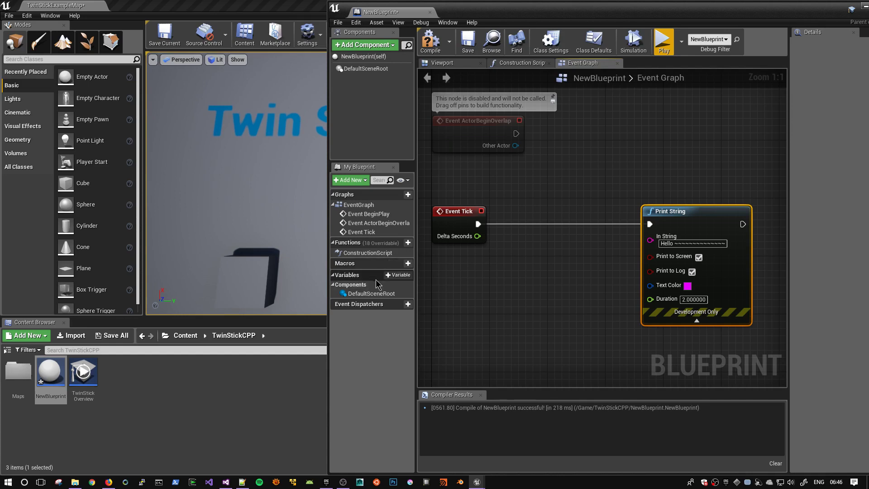
Add a new Boolean variable named time in the My Blueprint panel
left_click(393, 277)
type("time")
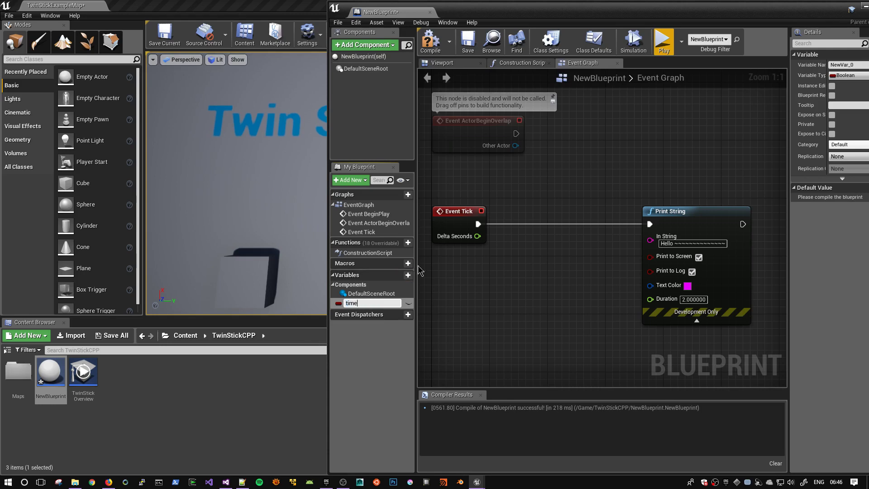
key("Return")
left_click(338, 302)
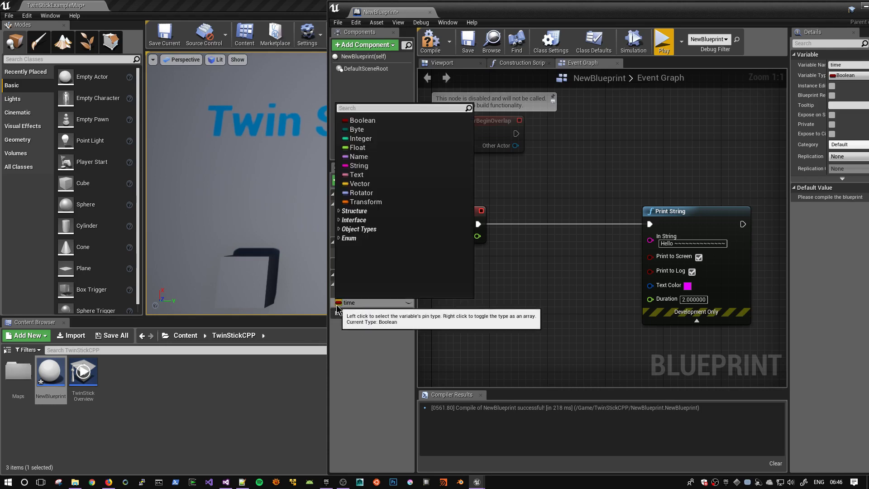
left_click(370, 307)
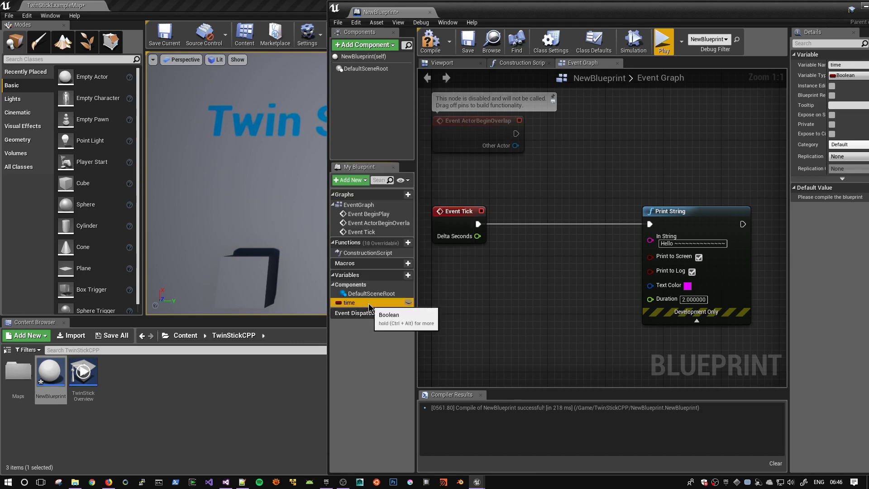
left_click(408, 304)
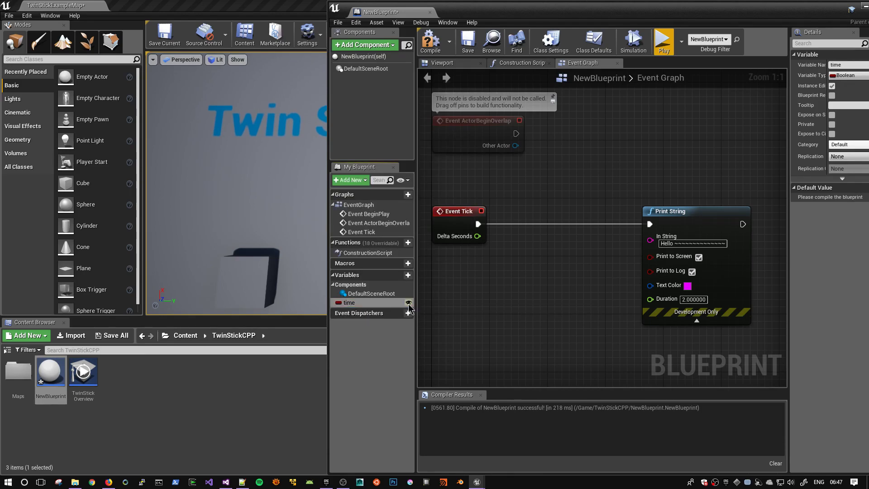
left_click_drag(579, 17, 494, 17)
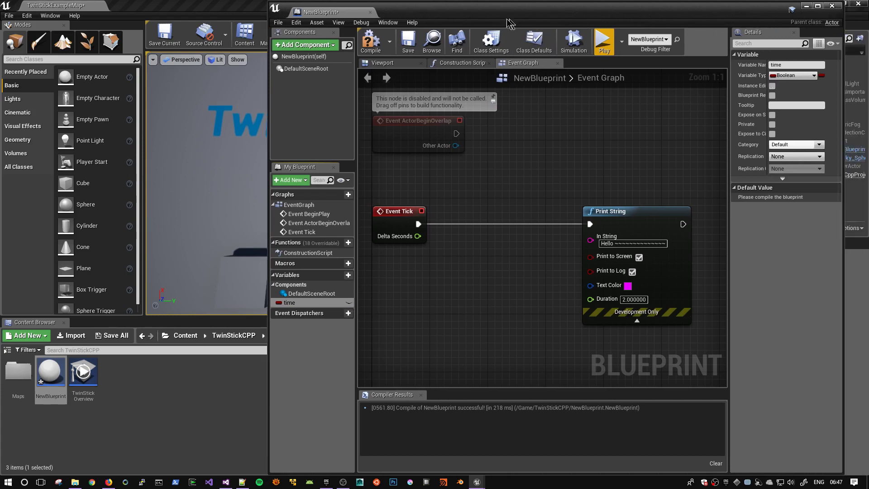
left_click(288, 295)
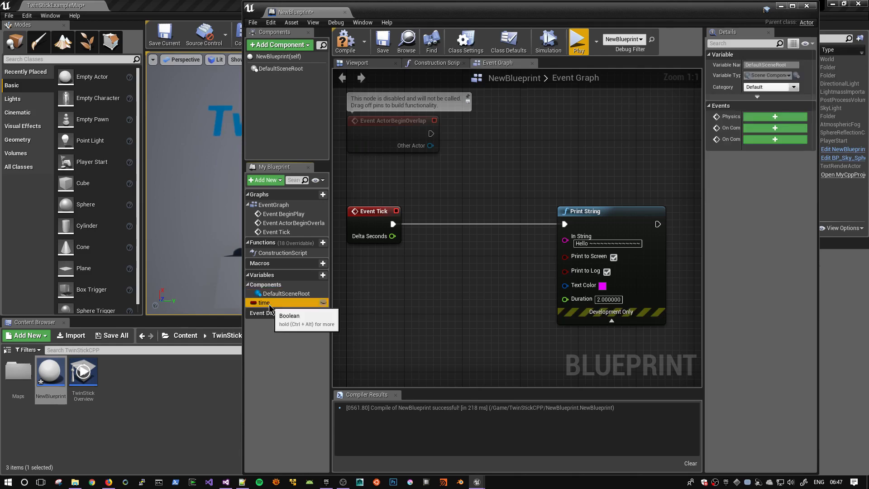
left_click(269, 306)
left_click(254, 304)
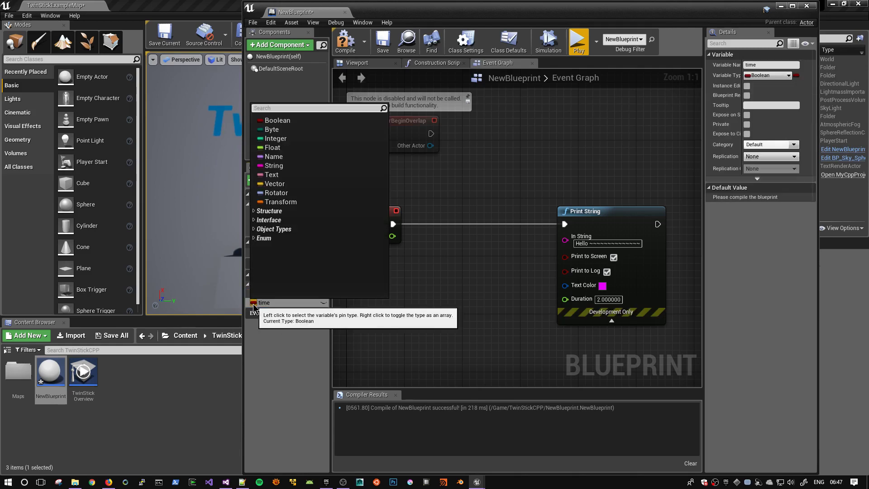
Change the time variable's type from Boolean to Float in the Details panel
left_click(268, 304)
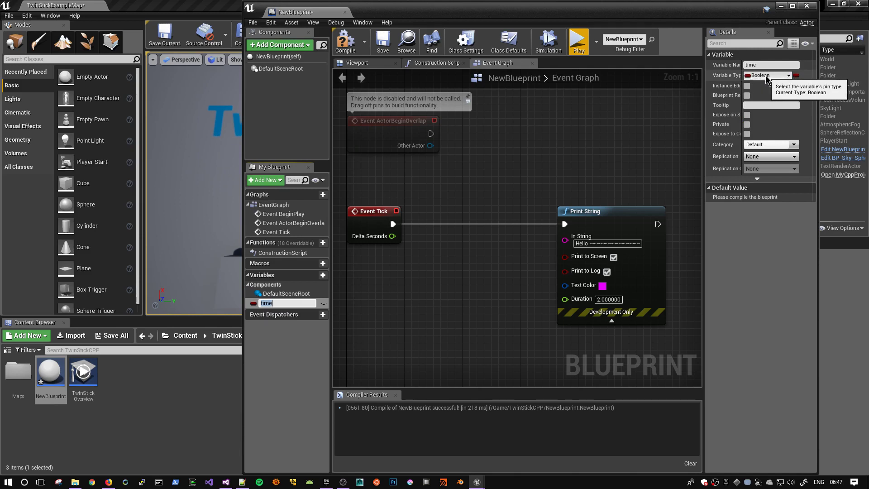
left_click(789, 76)
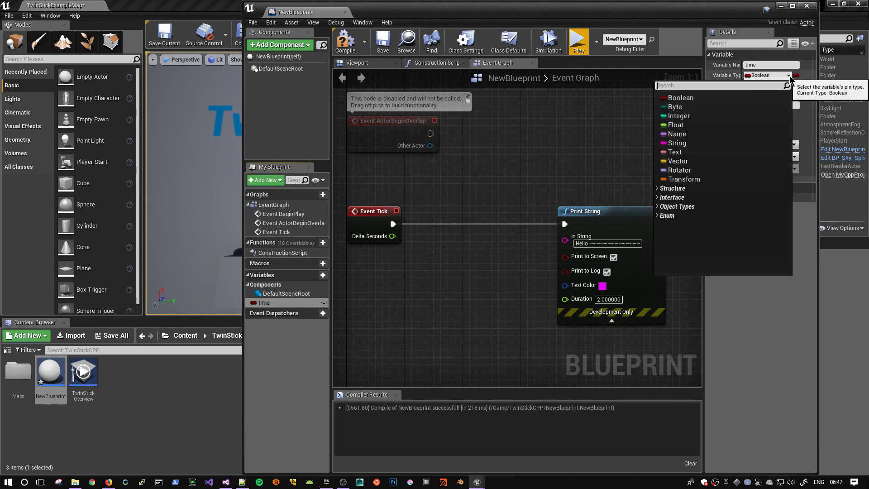
left_click(690, 125)
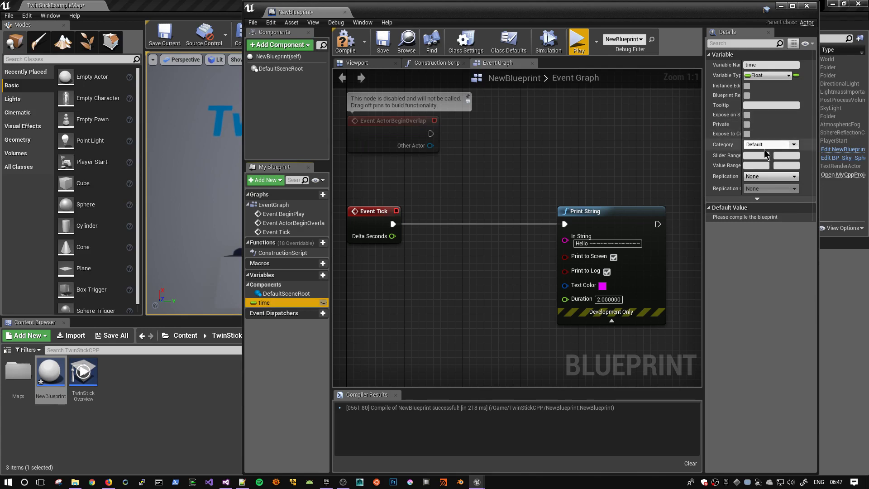
left_click(797, 76)
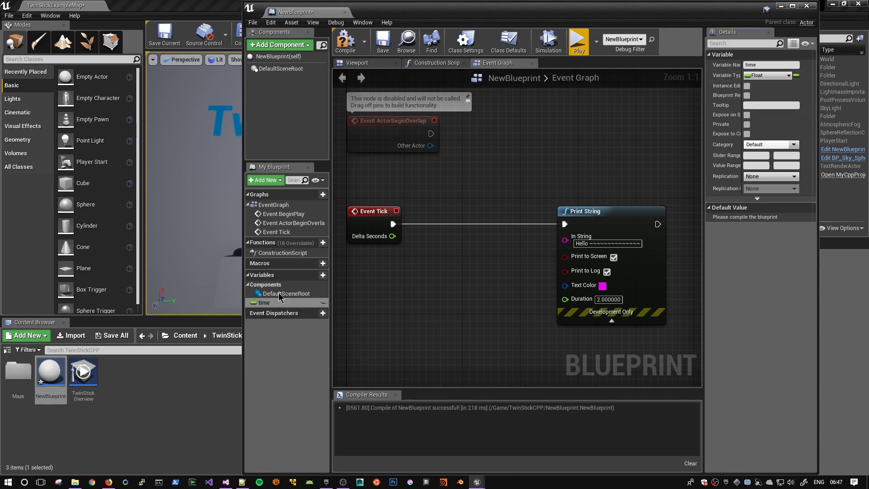
Connect Delta Seconds to Print String's In String via a float-to-string converter, then compile and test
right_click_drag(421, 273, 447, 252)
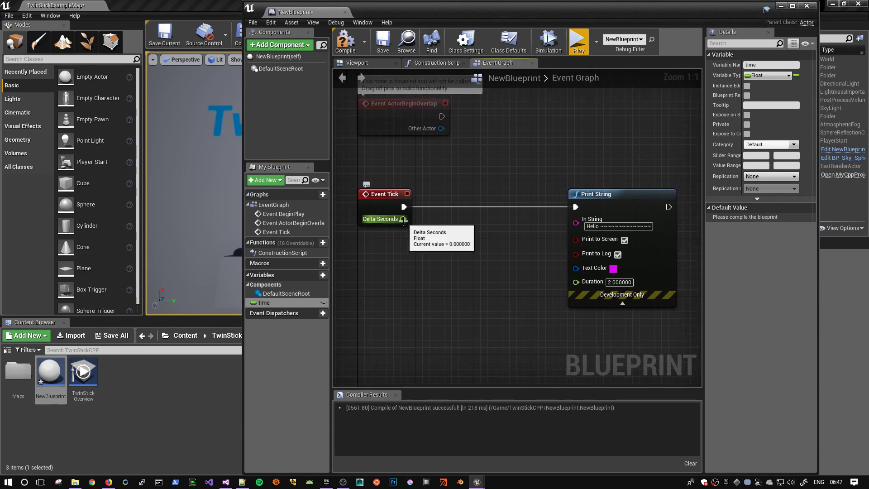
mouse_move(403, 221)
left_mouse_down()
mouse_move(539, 265)
mouse_move(505, 264)
left_mouse_up()
left_click(622, 304)
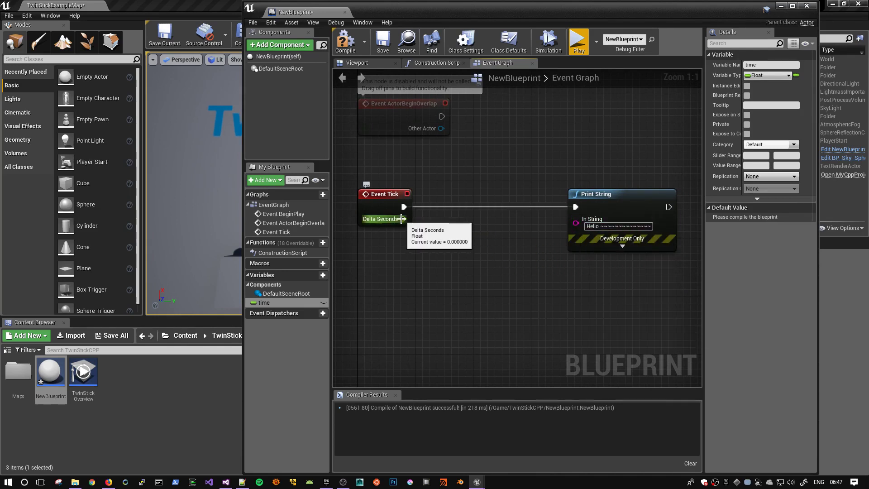
left_click_drag(402, 219, 576, 221)
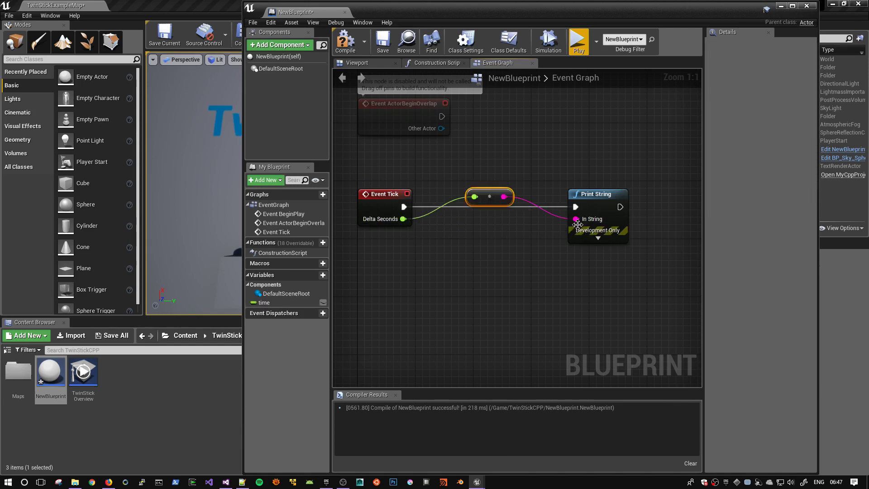
left_click_drag(488, 191, 488, 249)
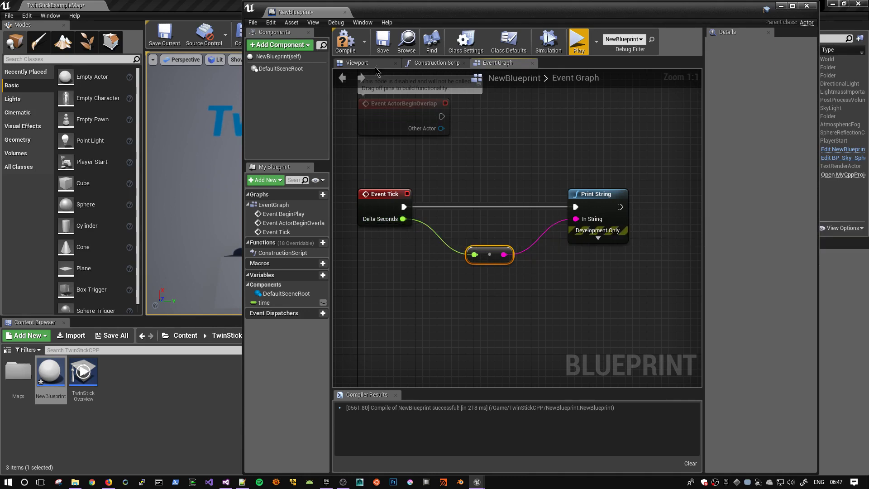
left_click(346, 42)
left_click(579, 41)
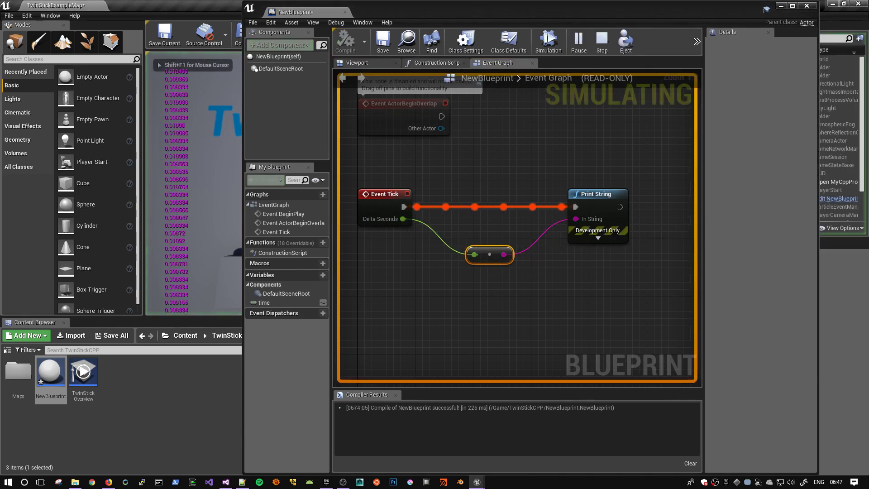
key("Escape")
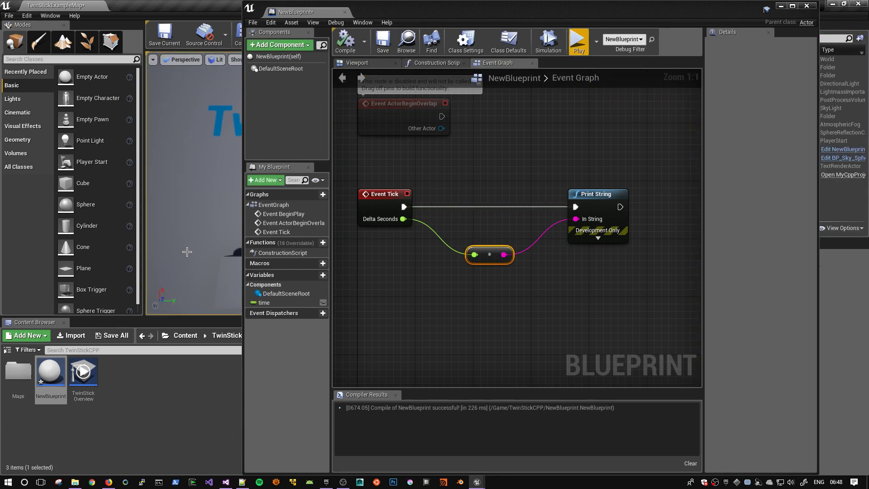
Tidy the converter and Print String nodes and drag the time variable into the graph
left_click_drag(490, 254, 483, 240)
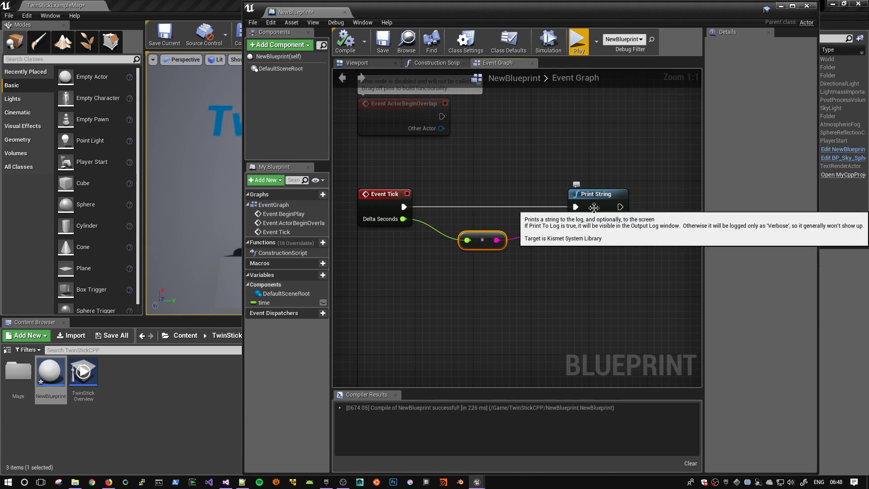
left_click_drag(594, 208, 642, 198)
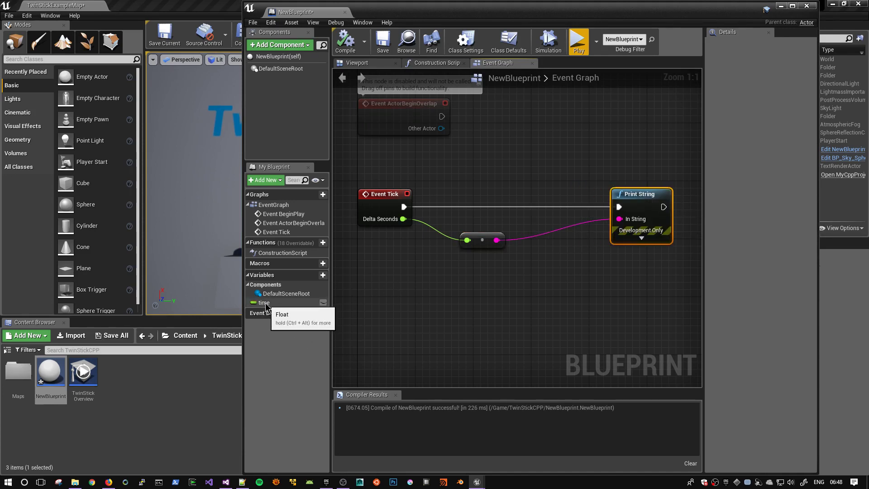
left_click_drag(269, 305, 407, 302)
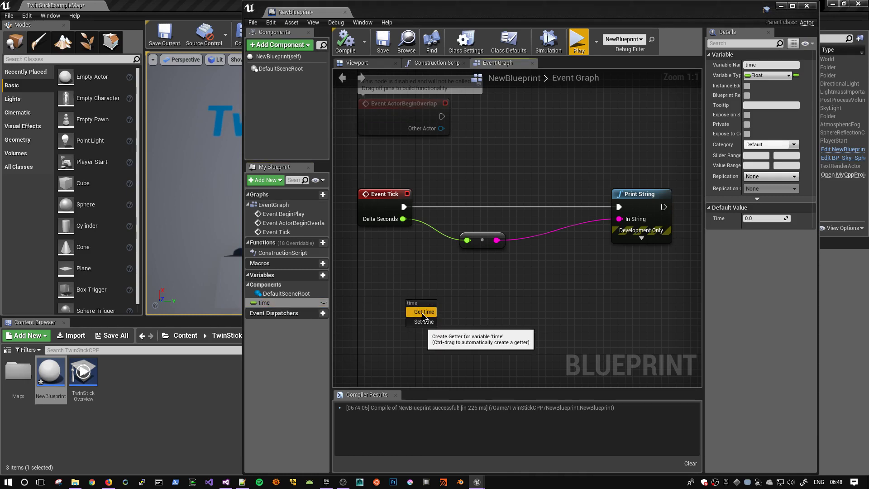
Add a time getter with default 100.0, feed it into the converter, then compile and test
left_click(423, 312)
left_click_drag(411, 304, 369, 302)
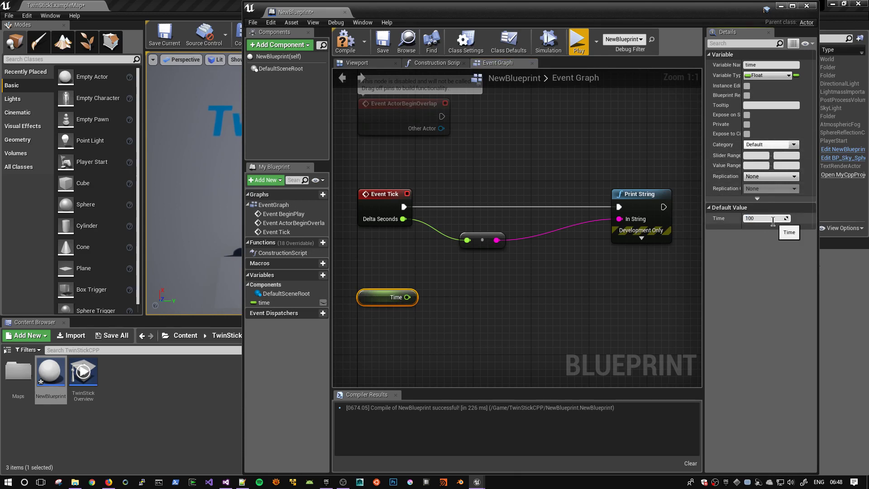
left_click(762, 291)
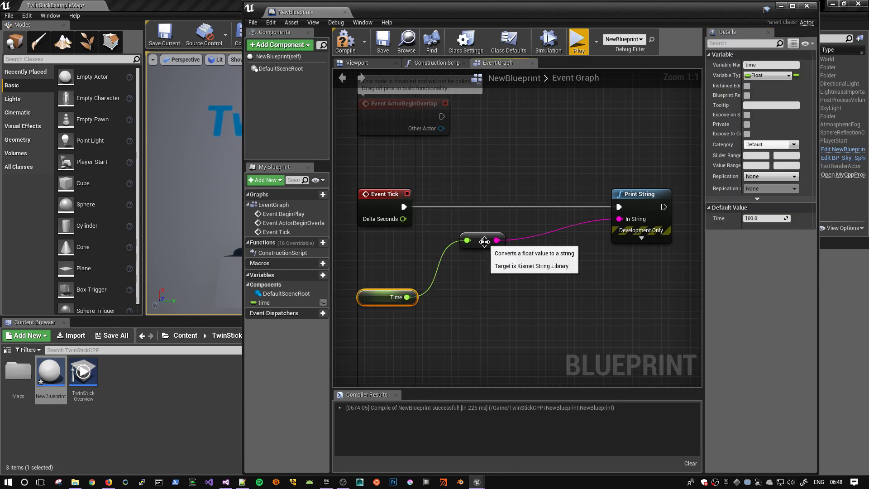
left_click_drag(410, 297, 467, 240)
left_click(345, 41)
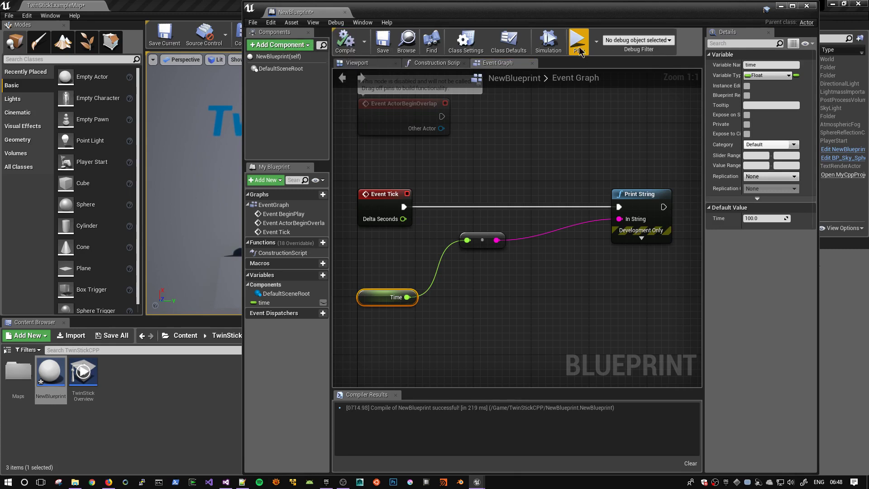
key("alt+p")
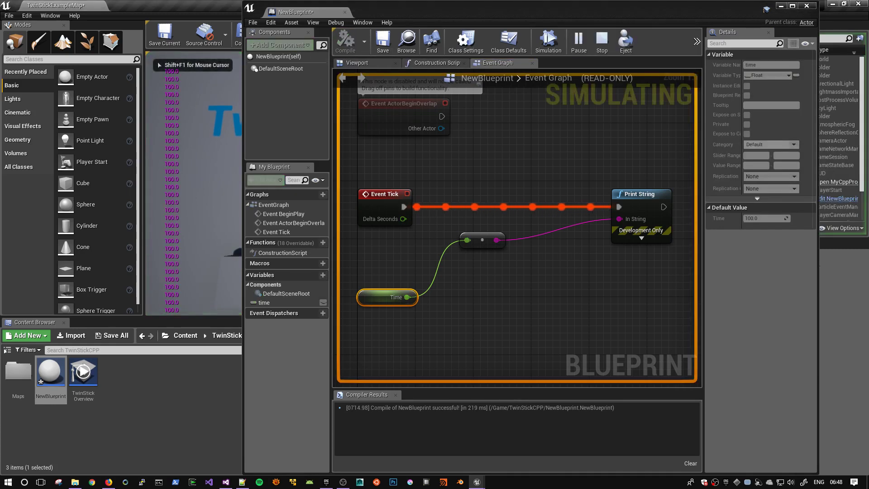
key("Escape")
Change Print String's Text Color from magenta to cyan, then compile and play-test
left_click(642, 238)
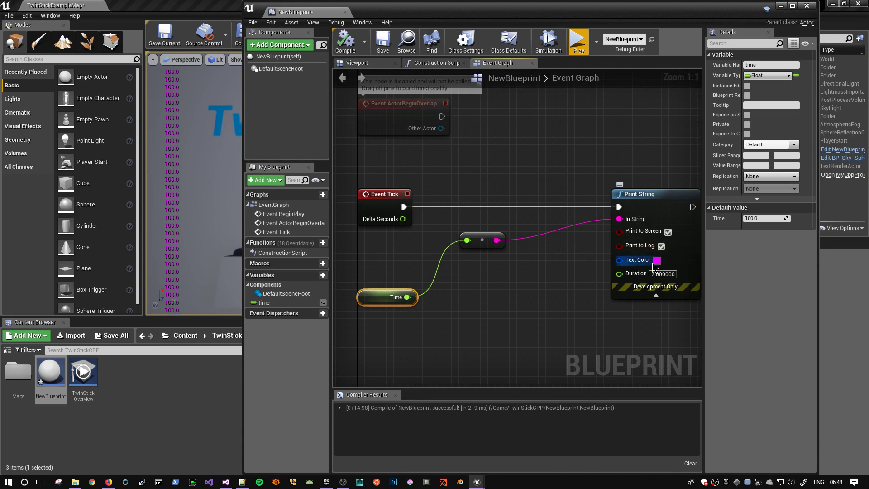
left_click(657, 261)
left_click_drag(773, 327, 776, 357)
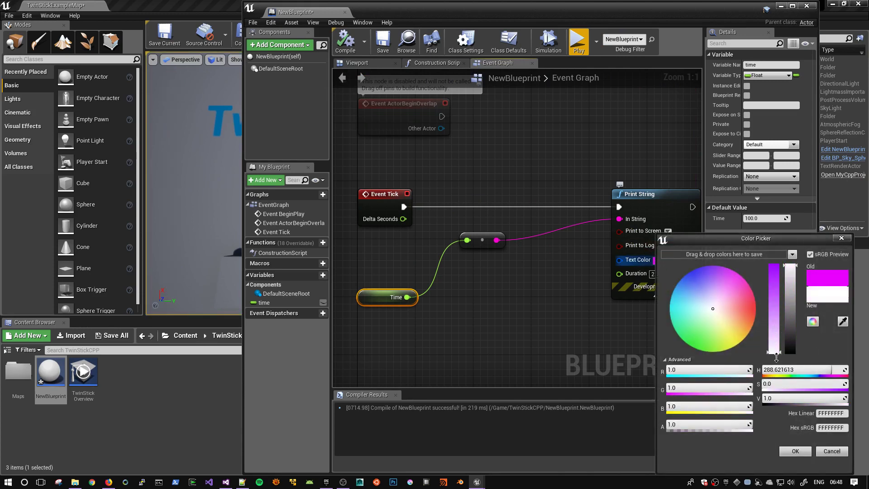
left_click_drag(709, 316, 666, 304)
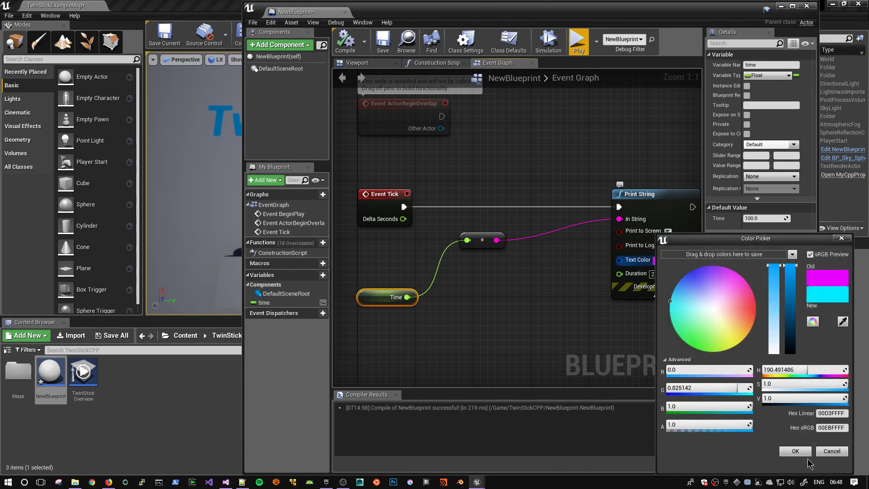
left_click(805, 452)
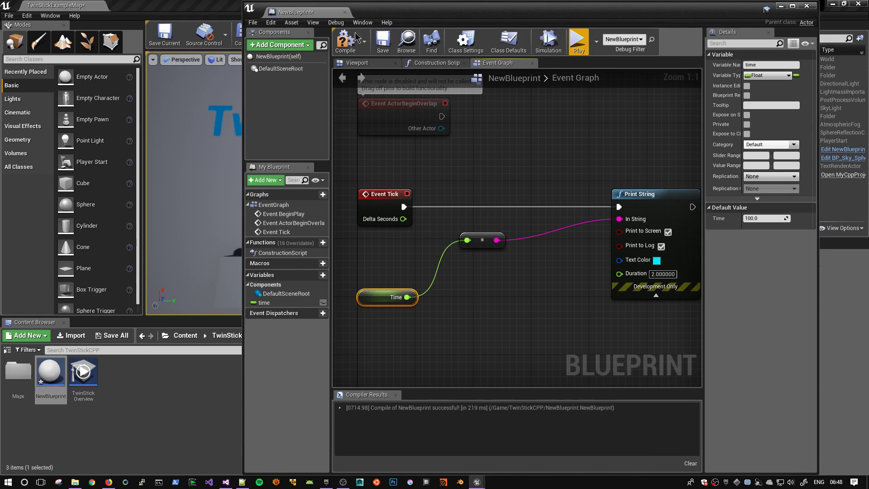
left_click(579, 43)
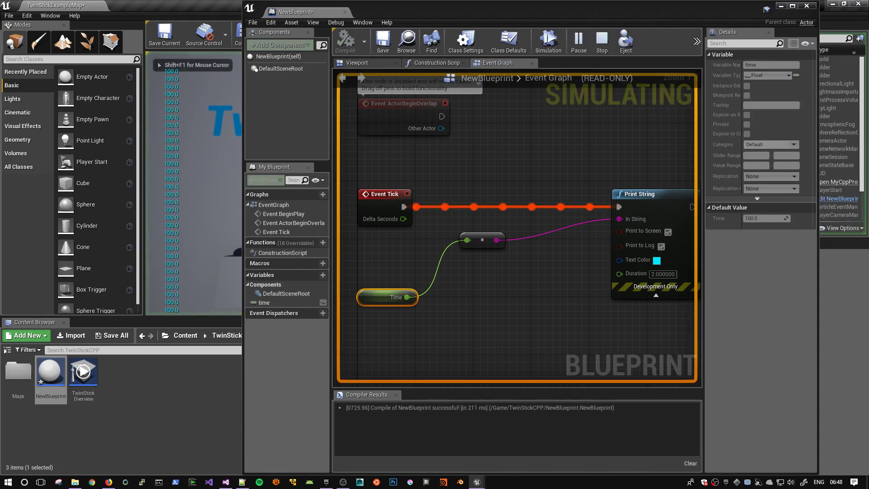
key("Escape")
left_click_drag(484, 240, 513, 269)
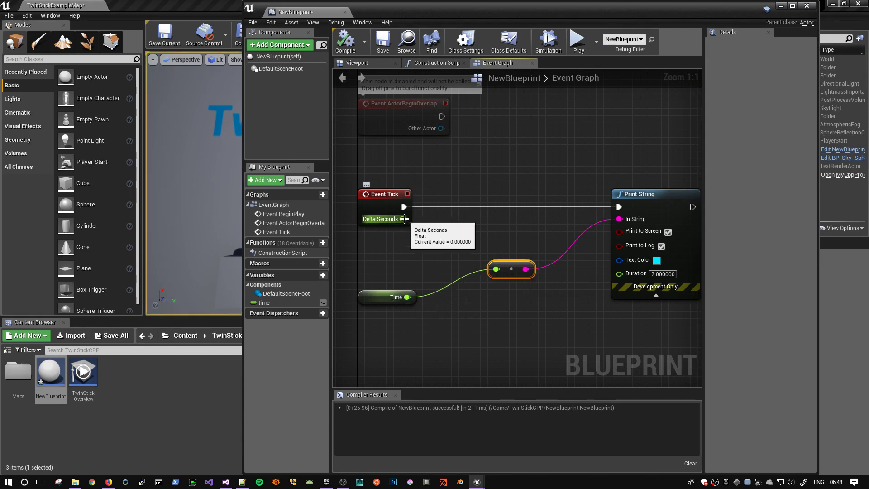
Add a float + float node summing Delta Seconds and Time ahead of the converter
left_click_drag(404, 219, 443, 246)
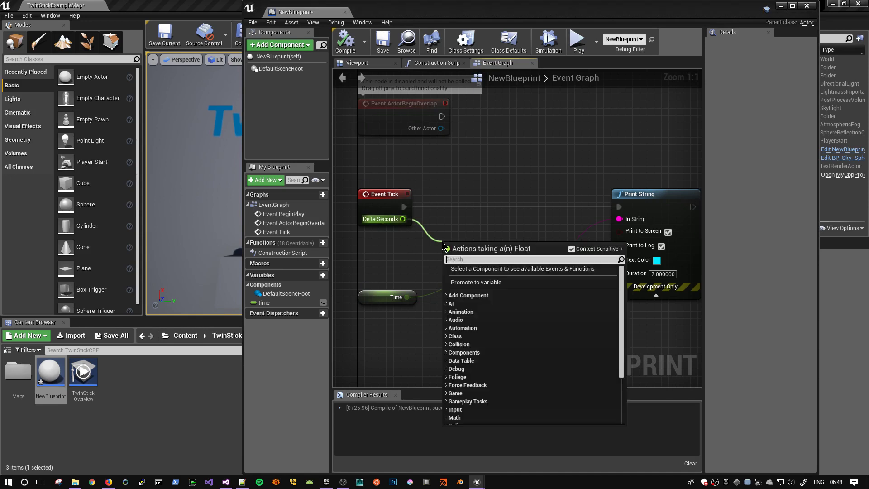
type("+")
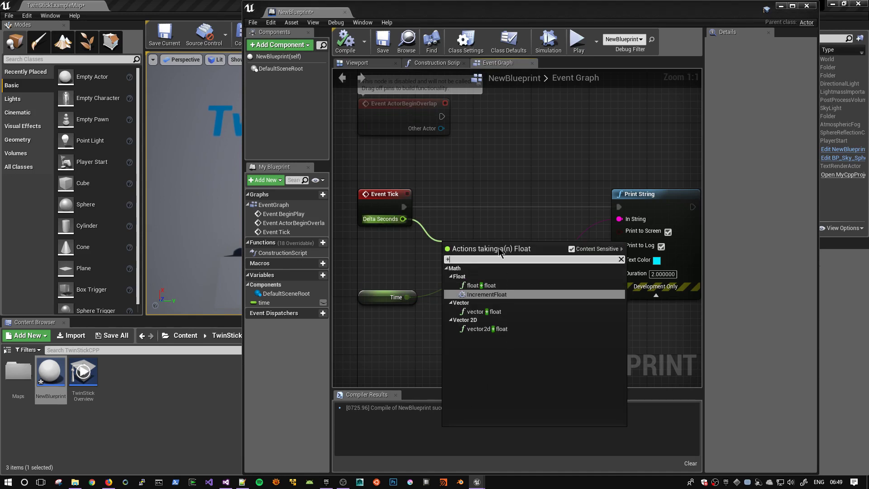
left_click(476, 286)
left_click_drag(513, 276, 534, 298)
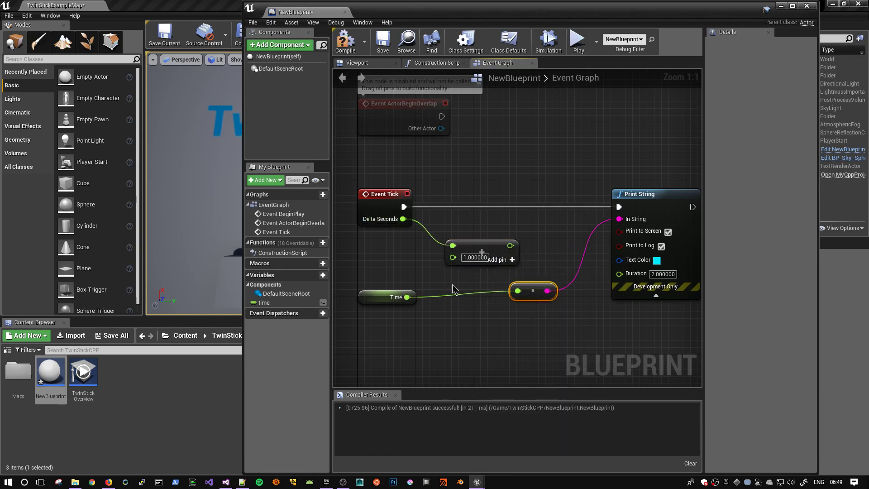
mouse_move(407, 298)
left_mouse_down()
mouse_move(453, 258)
mouse_move(518, 291)
mouse_move(545, 240)
left_mouse_up()
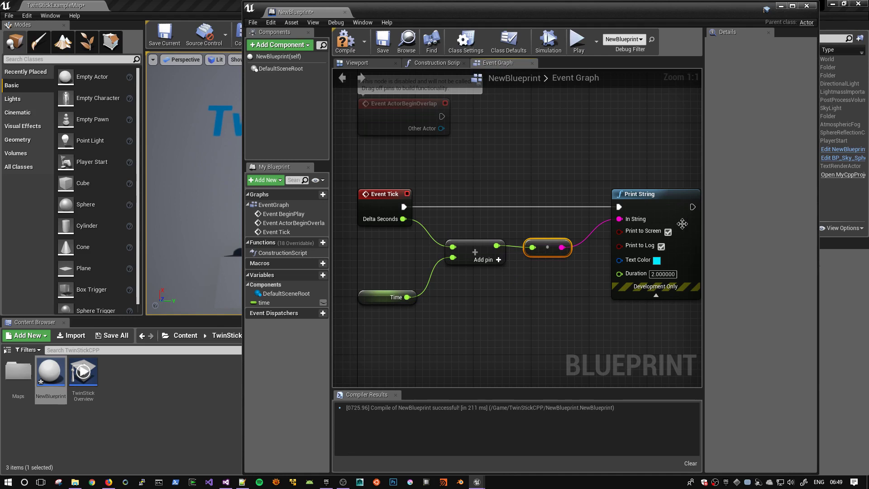
Recompile and simulate, seeing values near 100.008 printed
left_click(352, 49)
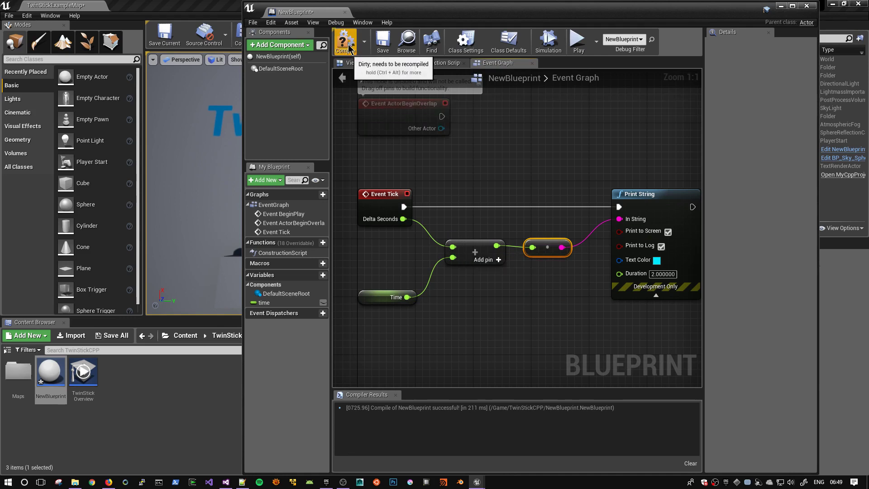
left_click(579, 42)
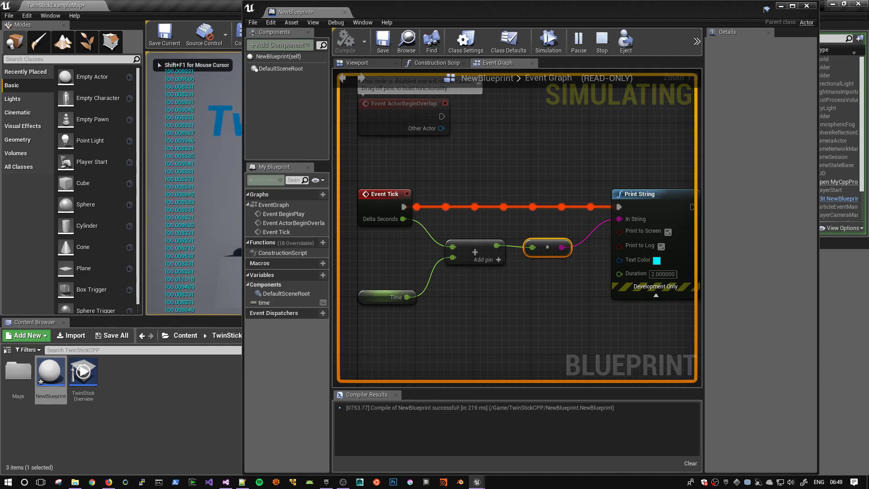
key("Escape")
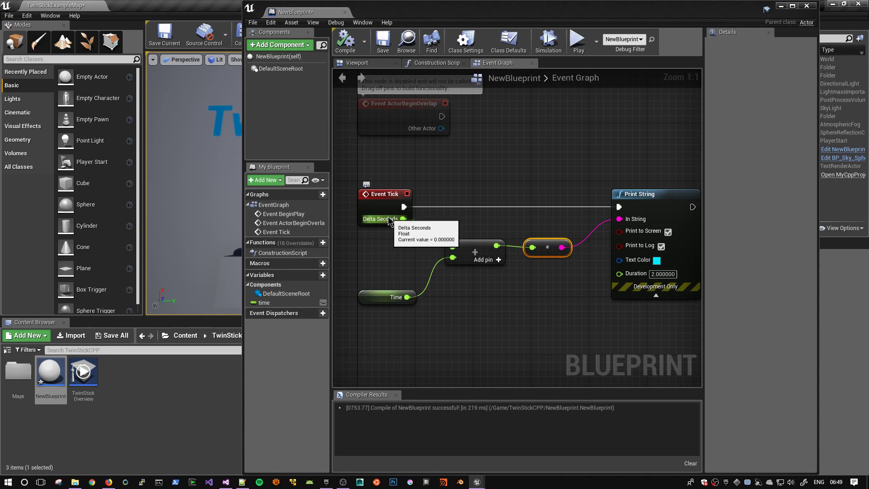
Add a SET time node, feed it the Add result, and wire its output to the string conversion
left_click_drag(392, 220, 474, 254)
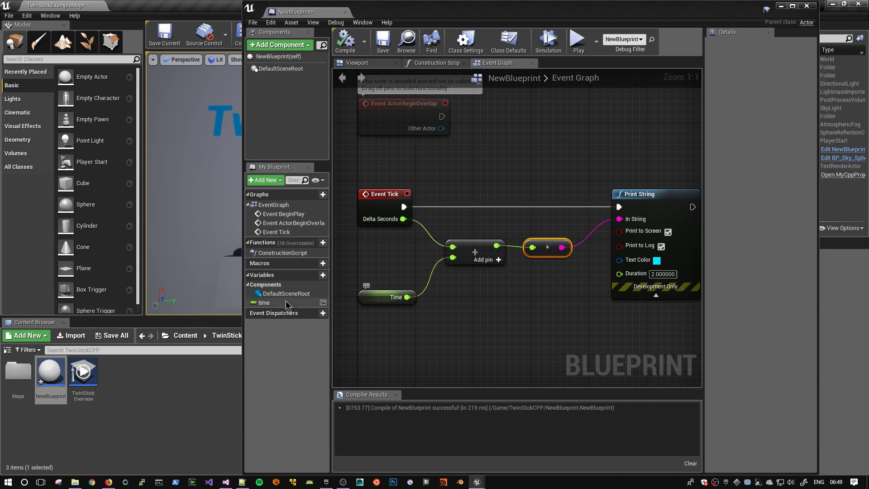
left_click_drag(262, 304, 381, 303)
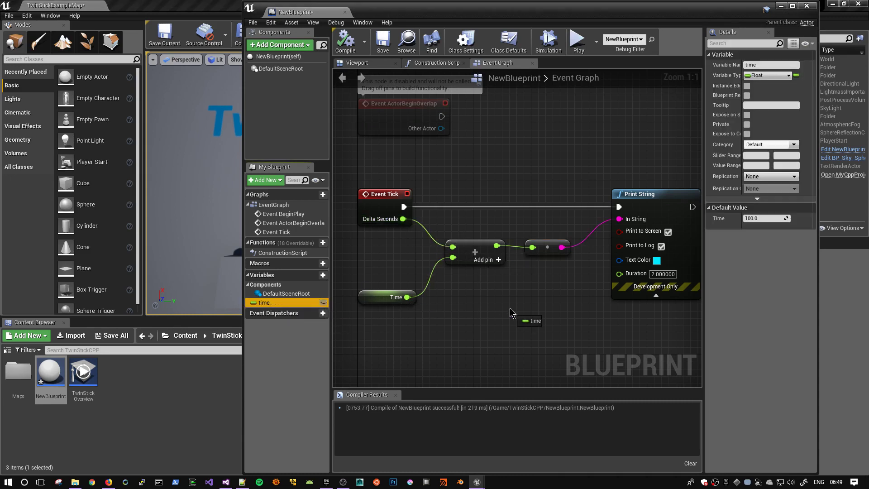
left_click_drag(510, 312, 511, 313)
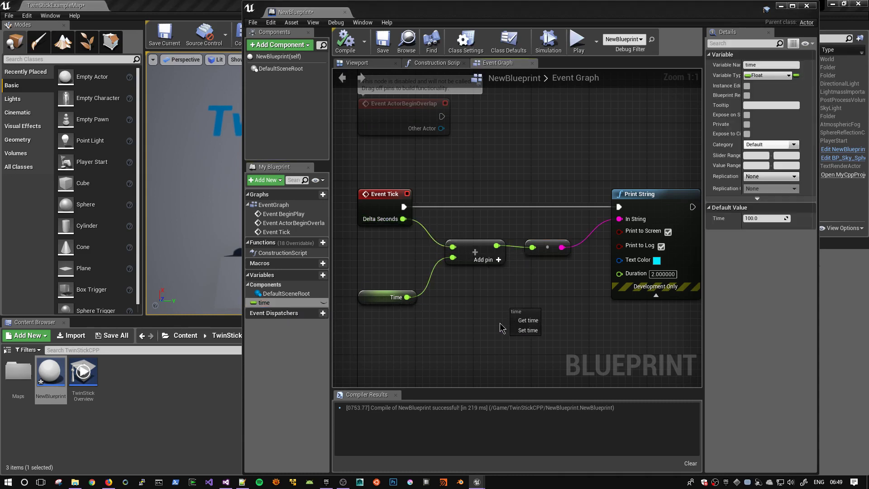
left_click(526, 331)
left_click_drag(544, 324, 547, 290)
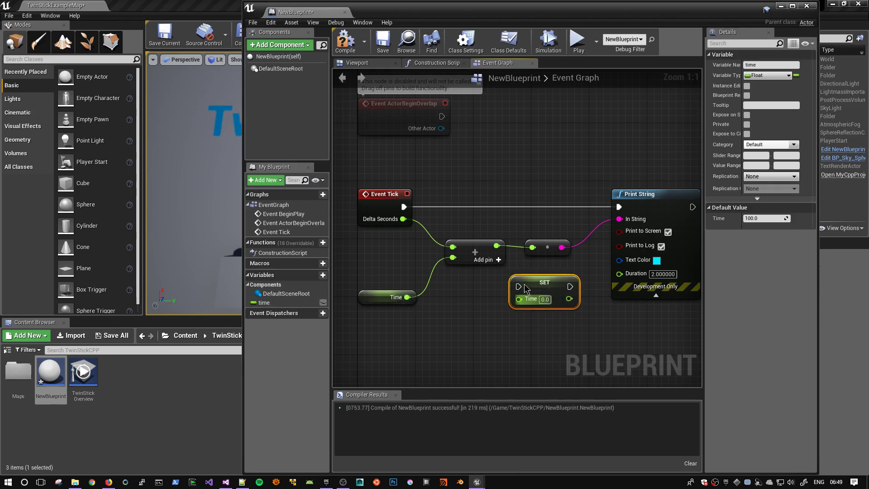
left_click_drag(496, 246, 520, 302)
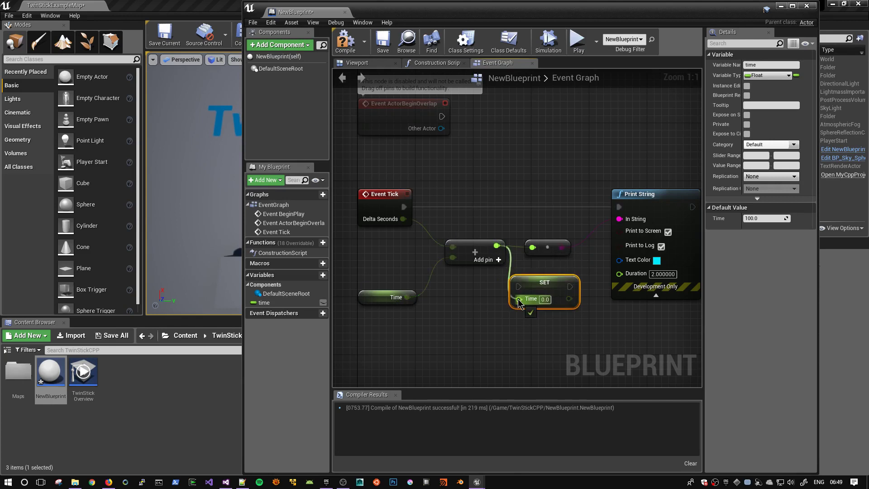
left_click_drag(559, 298, 532, 247)
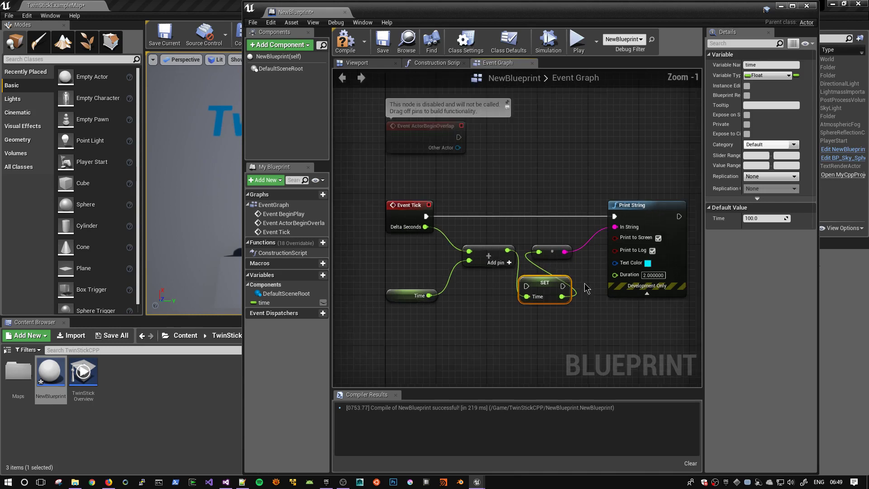
Rearrange Print String, the conversion node and SET time so the chain reads left to right
right_click_drag(611, 287, 546, 266)
left_click_drag(571, 174, 681, 185)
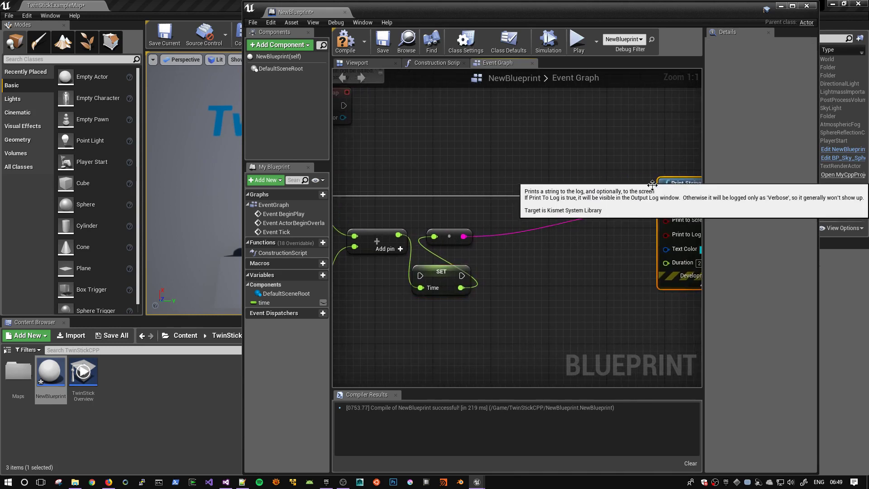
left_click_drag(457, 233, 587, 226)
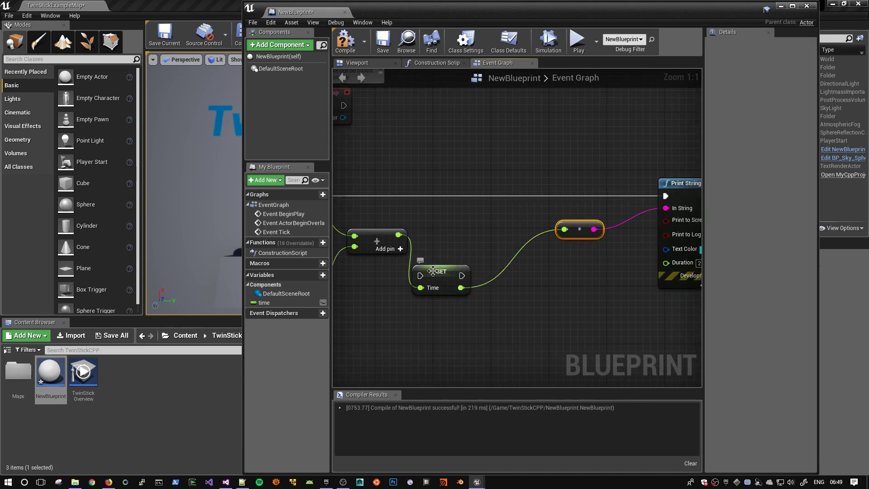
left_click_drag(433, 271, 455, 234)
mouse_move(454, 299)
right_mouse_down()
mouse_move(504, 299)
mouse_move(440, 297)
right_mouse_up()
left_click_drag(611, 221, 570, 271)
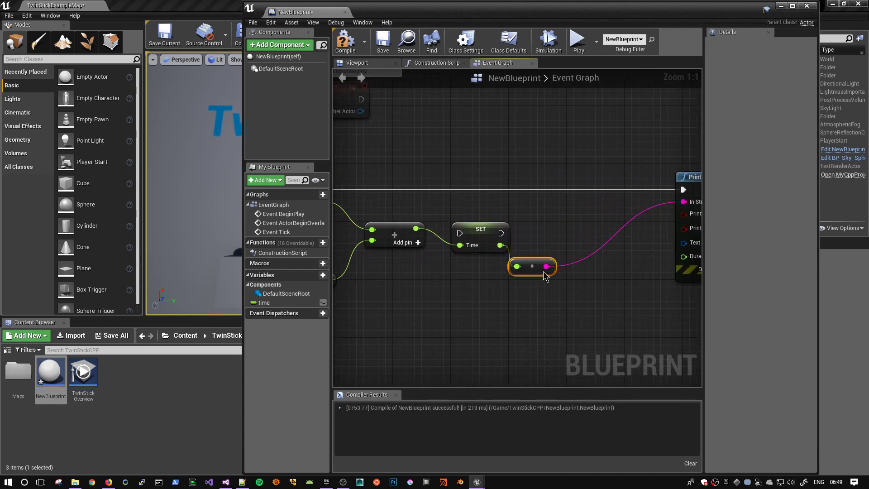
left_click_drag(686, 178, 589, 181)
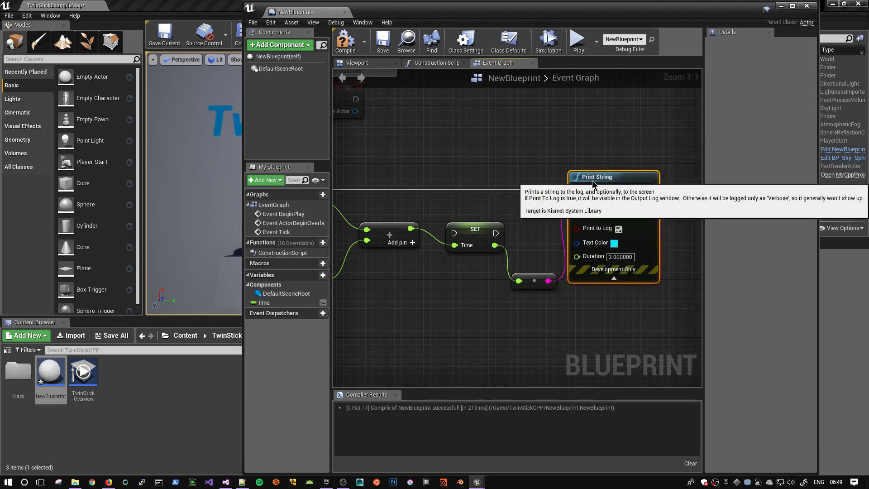
right_click_drag(590, 181, 683, 276)
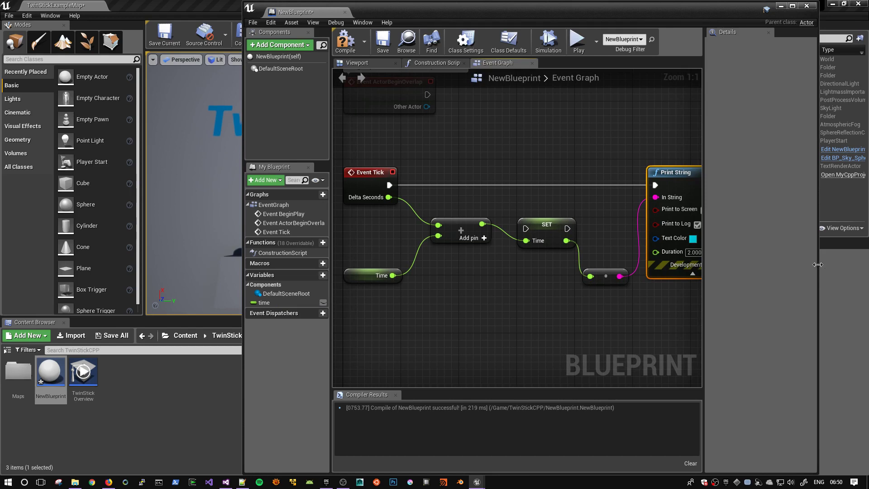
Widen the blueprint editor, recompile the blueprint, and nudge the SET node into place
left_click_drag(818, 264, 861, 265)
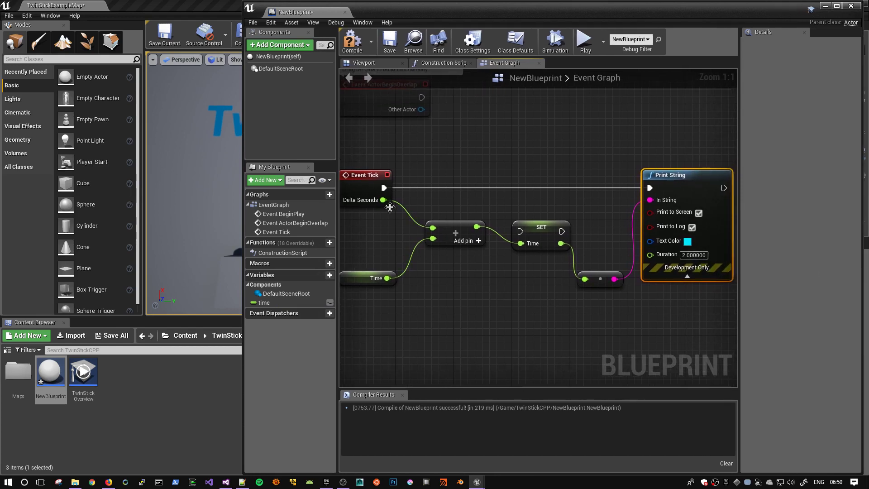
left_click(352, 40)
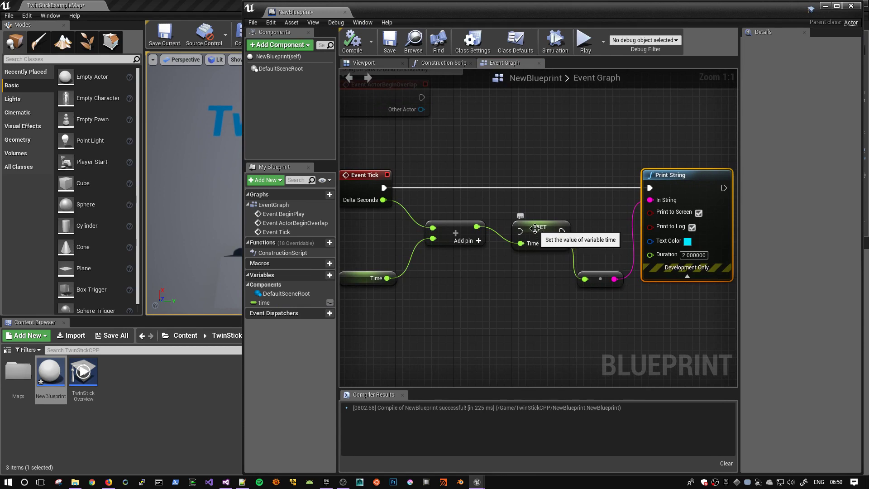
left_click_drag(516, 233, 517, 218)
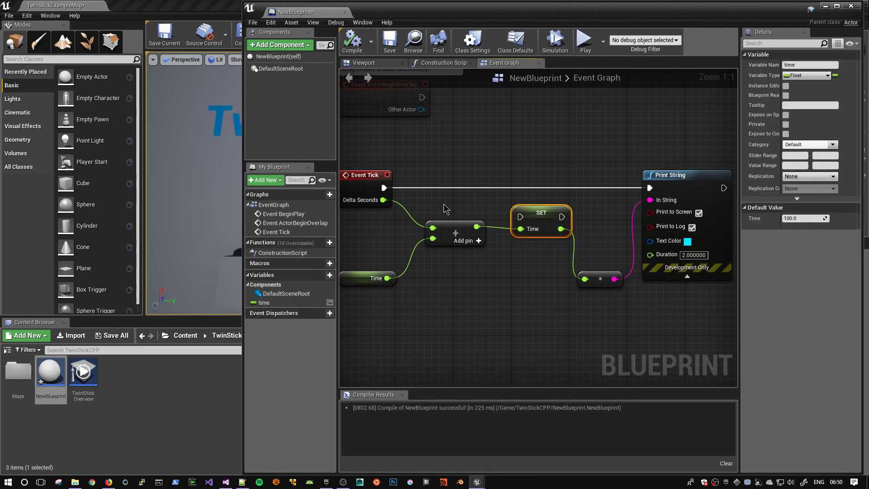
right_click_drag(446, 204, 457, 209)
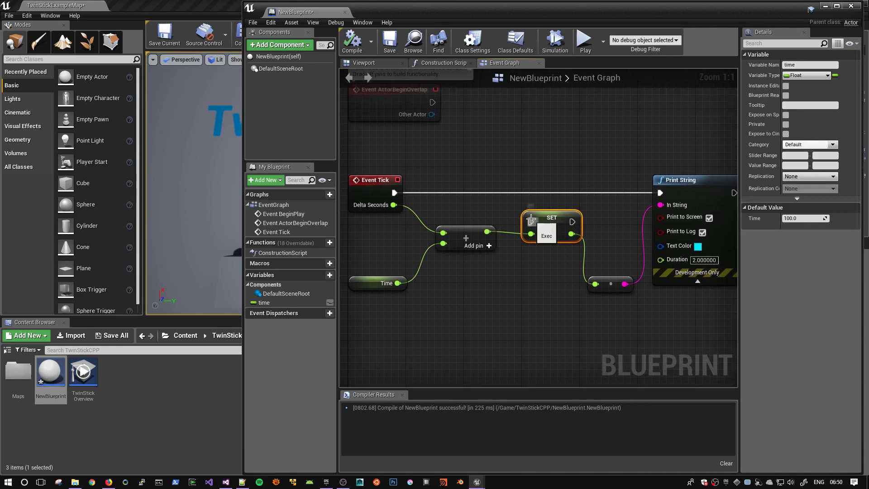
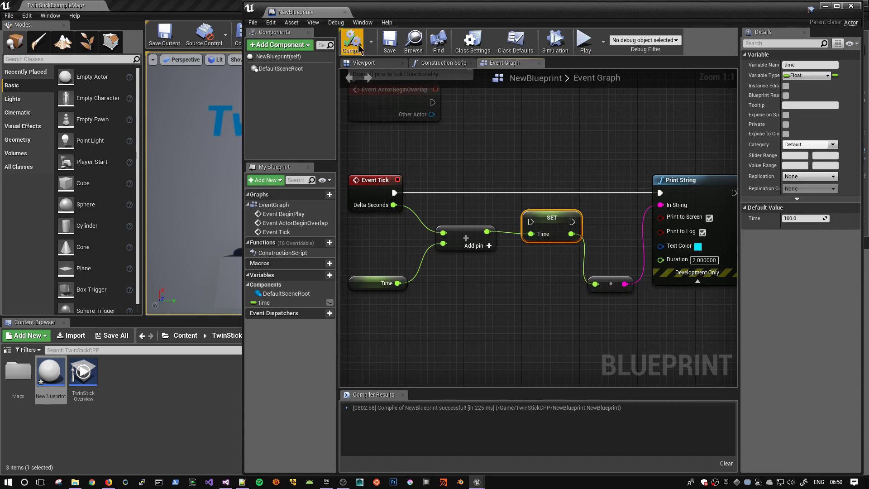
Test-play the game, then chain Event Tick's execution through SET into Print String
left_click(584, 41)
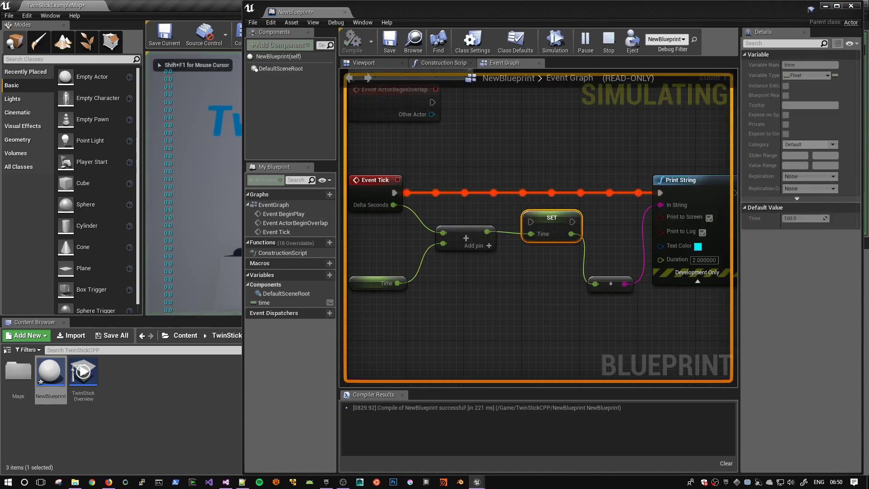
key("Escape")
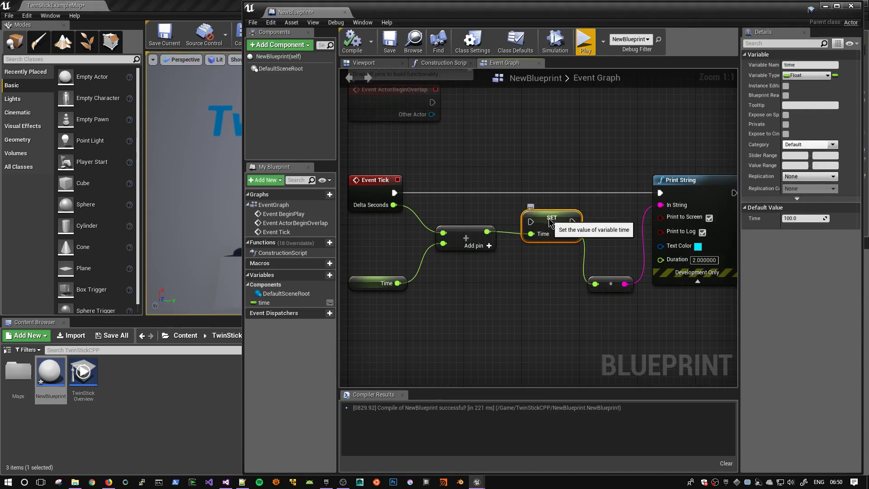
left_click_drag(549, 221, 549, 215)
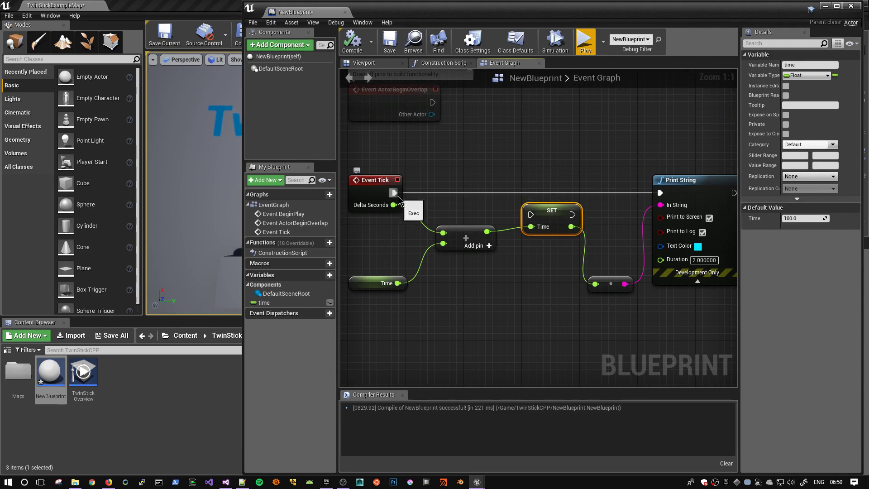
left_click_drag(396, 193, 531, 213)
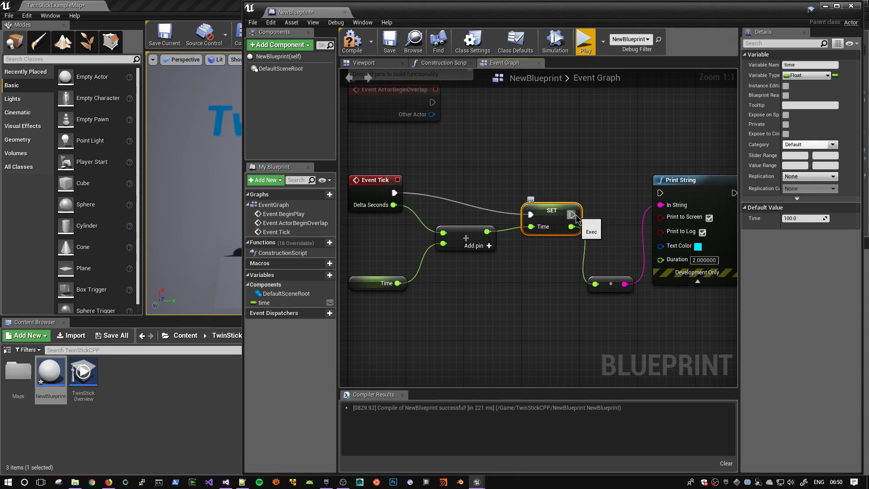
left_click_drag(572, 215, 660, 192)
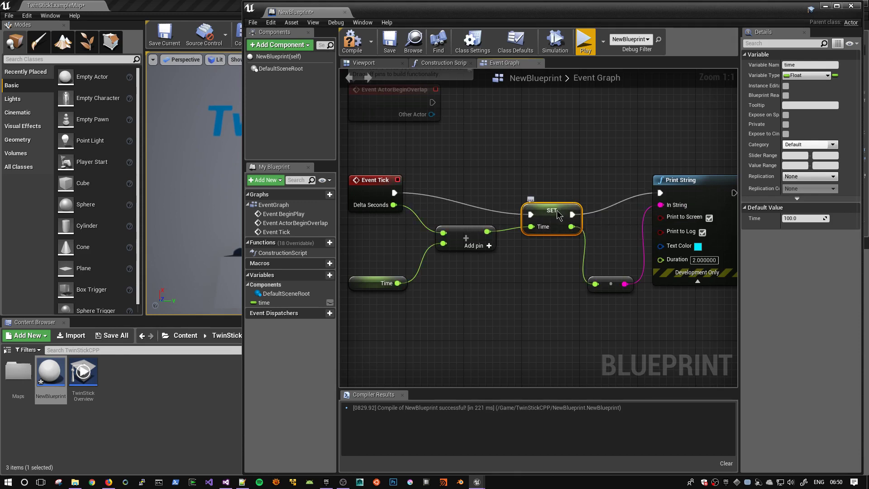
left_click_drag(559, 214, 553, 193)
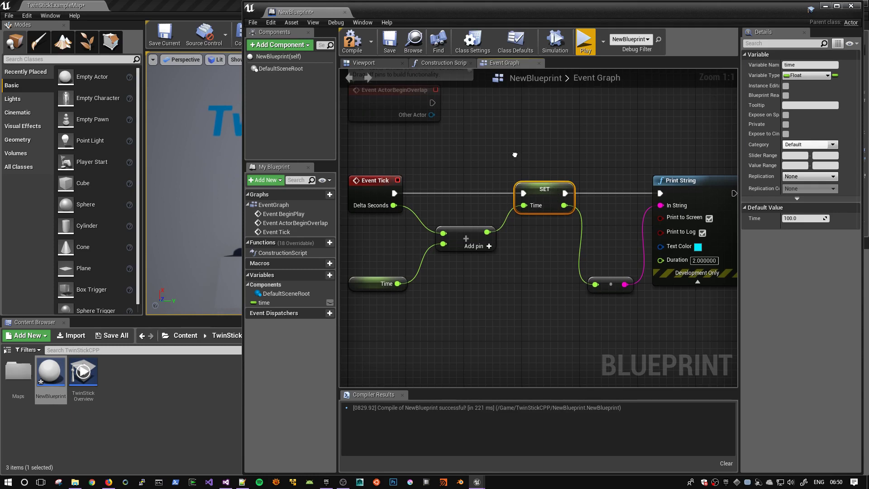
Try wiring Event BeginPlay into SET, undo that link, and recompile NewBlueprint
right_click_drag(514, 155, 533, 258)
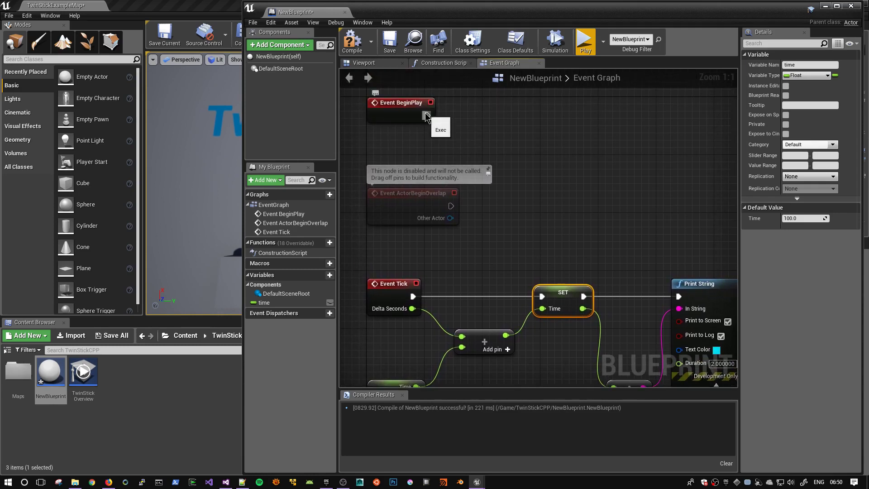
left_click_drag(426, 116, 543, 299)
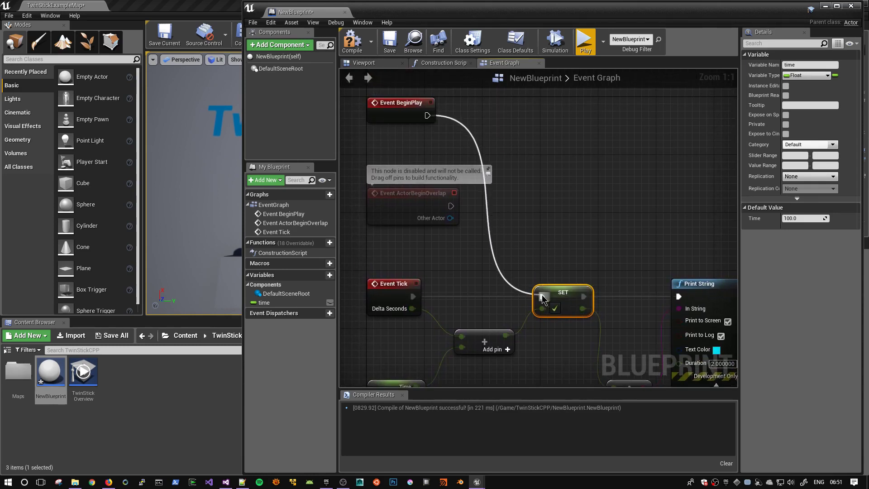
right_click_drag(573, 245, 574, 228)
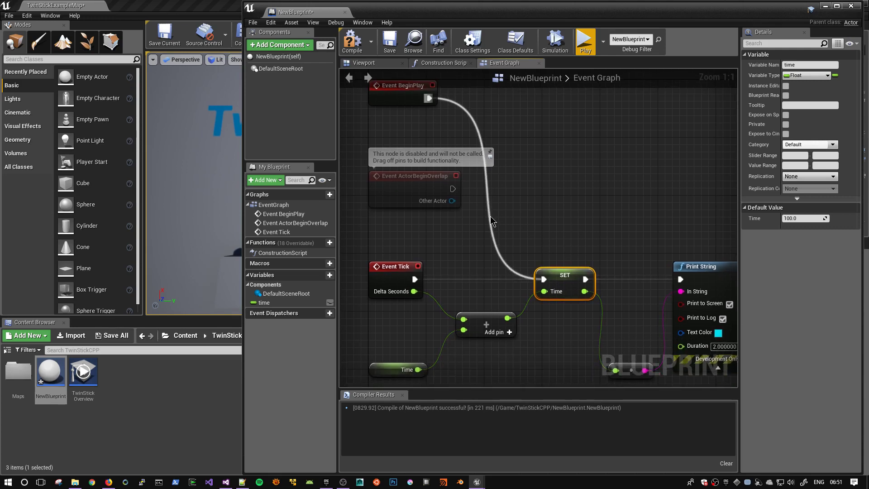
key("ctrl+z")
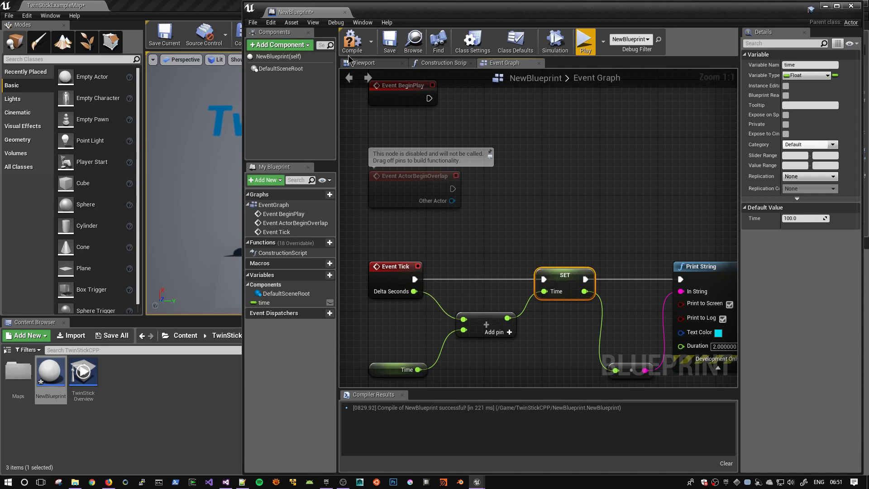
left_click(353, 41)
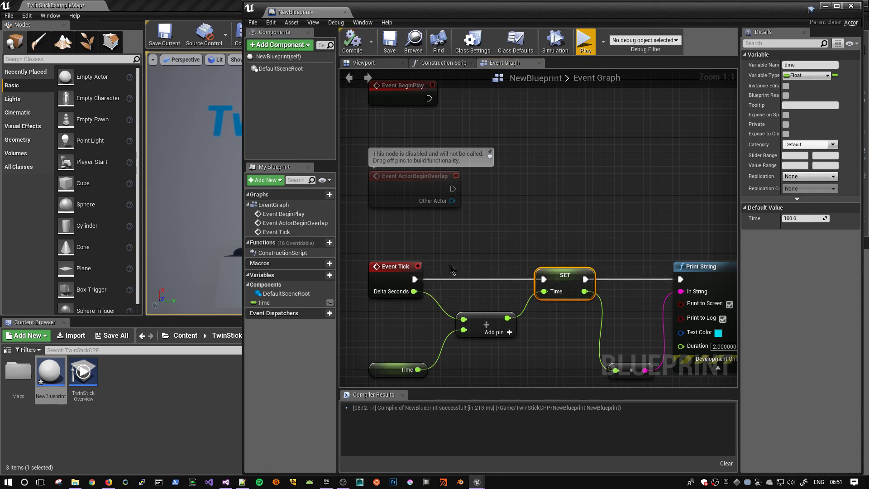
Play to watch the printed time climb from 100 past 107, stop, and open the action list
right_click_drag(516, 240, 498, 188)
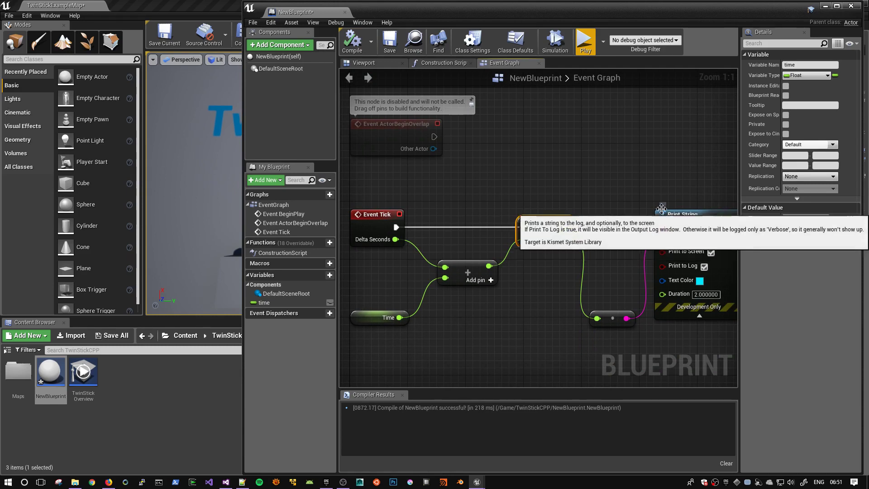
left_click(586, 42)
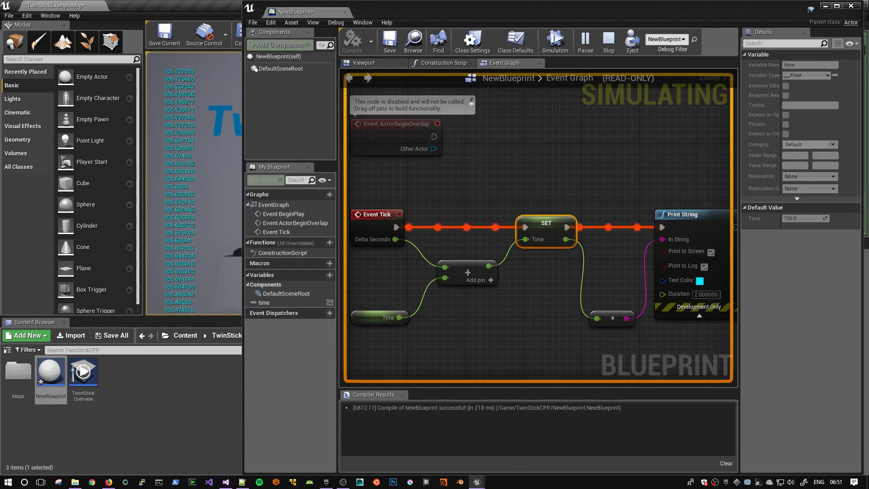
key("Escape")
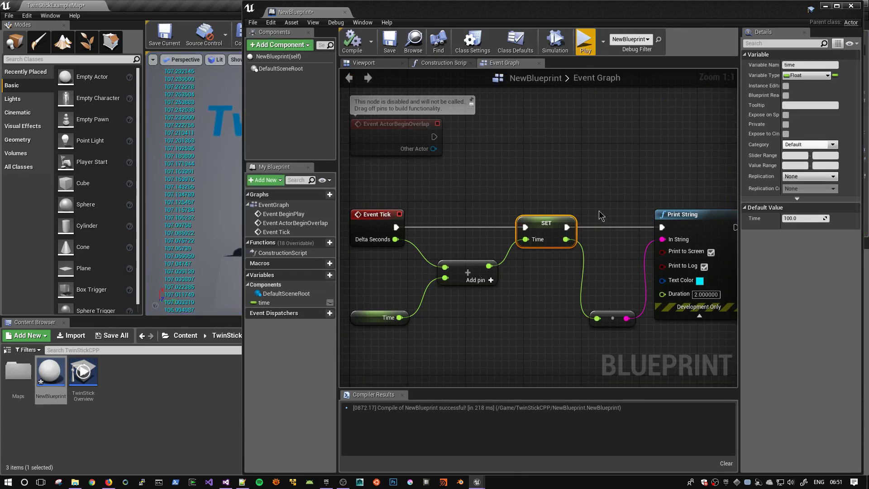
right_click(516, 145)
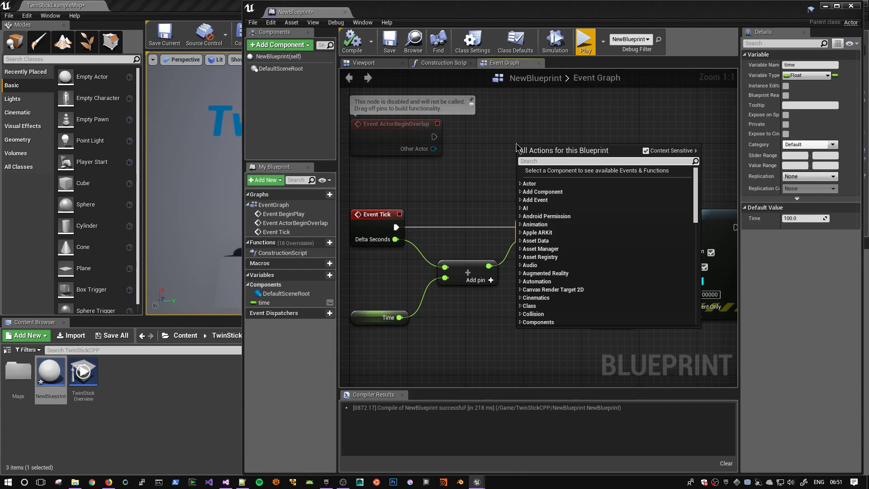
Add a Branch node and route Event Tick's execution into it
type("if")
left_click(556, 250)
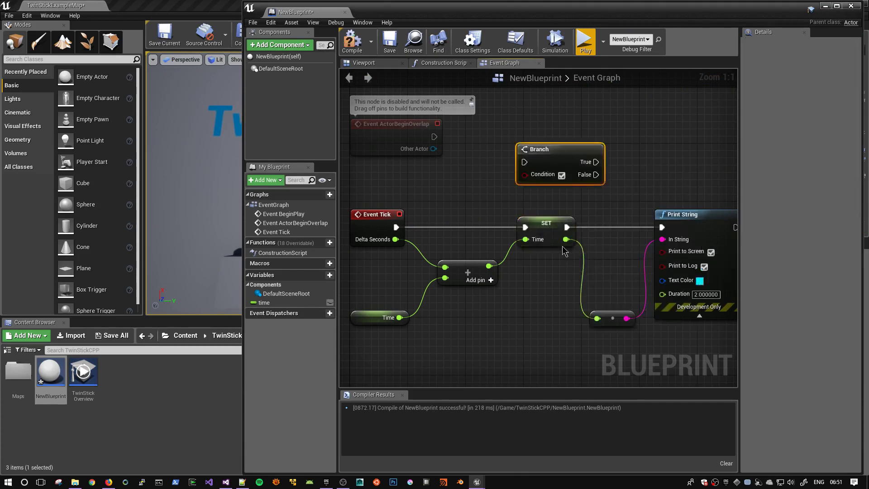
mouse_move(396, 227)
left_mouse_down()
mouse_move(532, 162)
mouse_move(489, 208)
left_mouse_up()
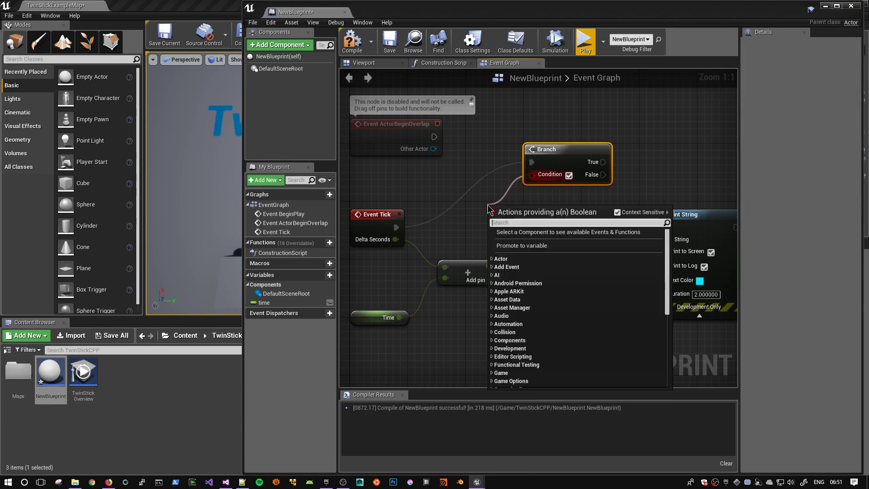
Add a float < float comparison for the Branch condition and shift the Branch right
type("<")
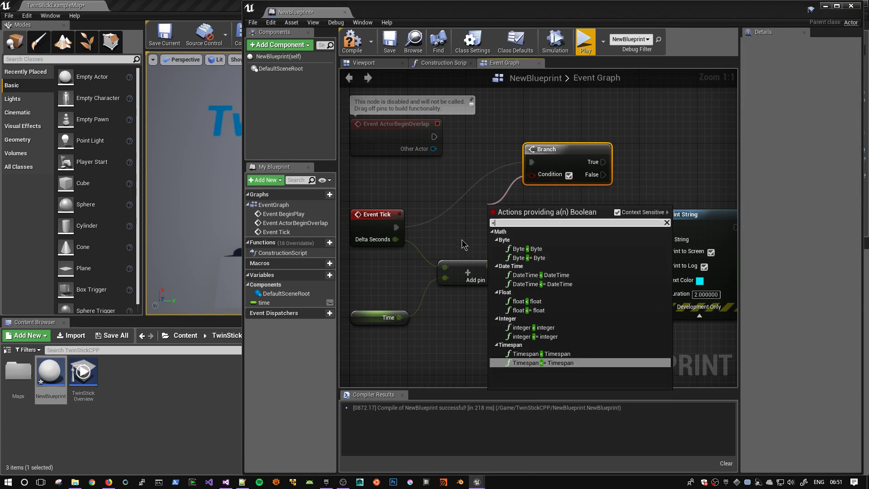
left_click(565, 302)
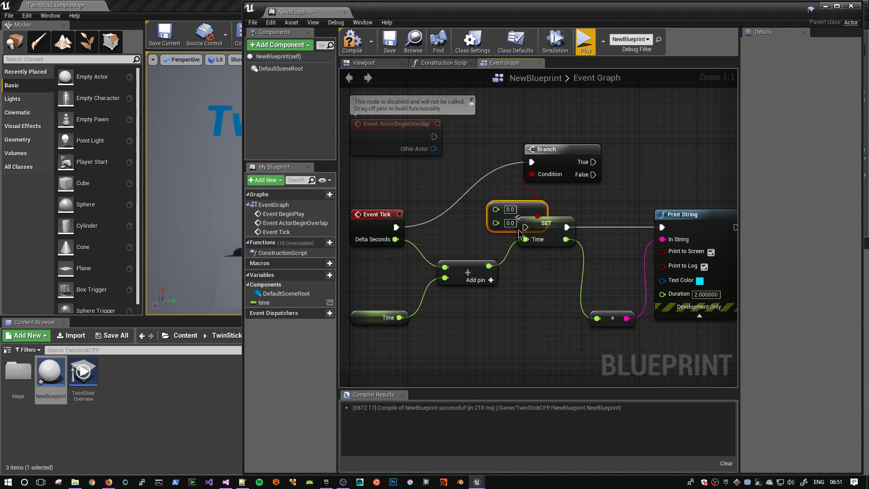
left_click(563, 260)
left_click_drag(496, 209, 530, 216)
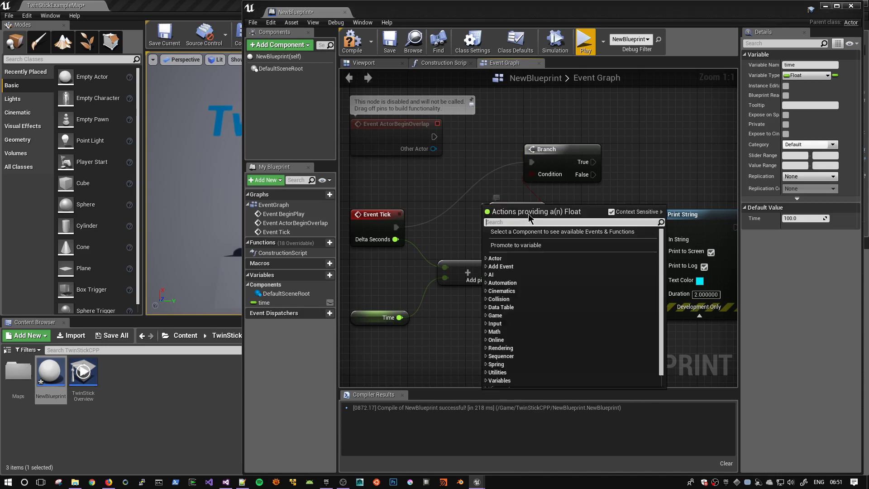
left_click(538, 205)
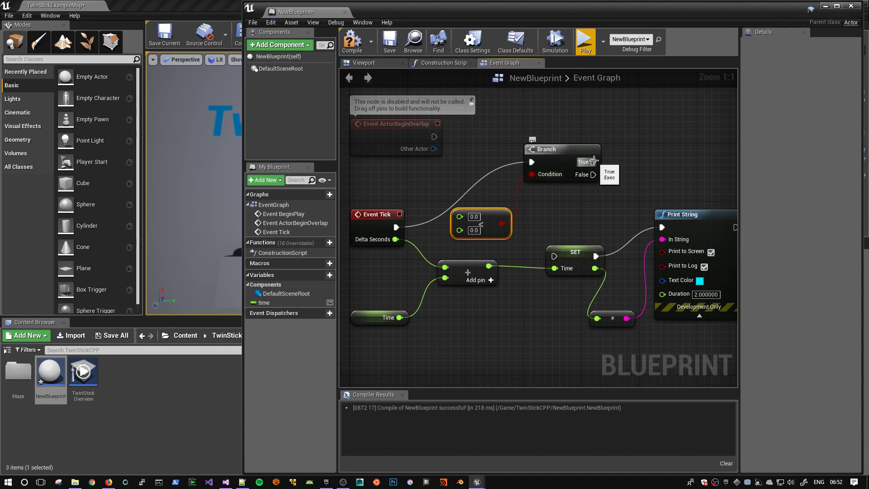
mouse_move(593, 162)
left_mouse_down()
mouse_move(661, 203)
mouse_move(664, 123)
left_mouse_up()
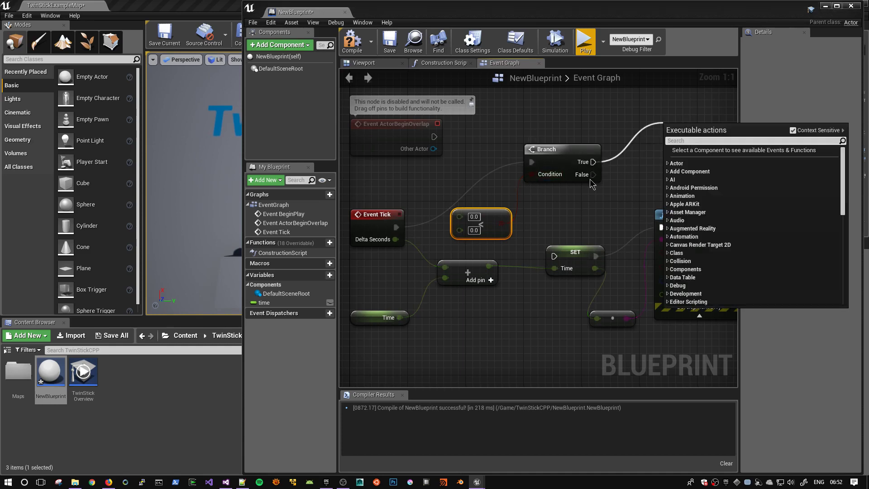
key("Escape")
left_click_drag(538, 149, 560, 149)
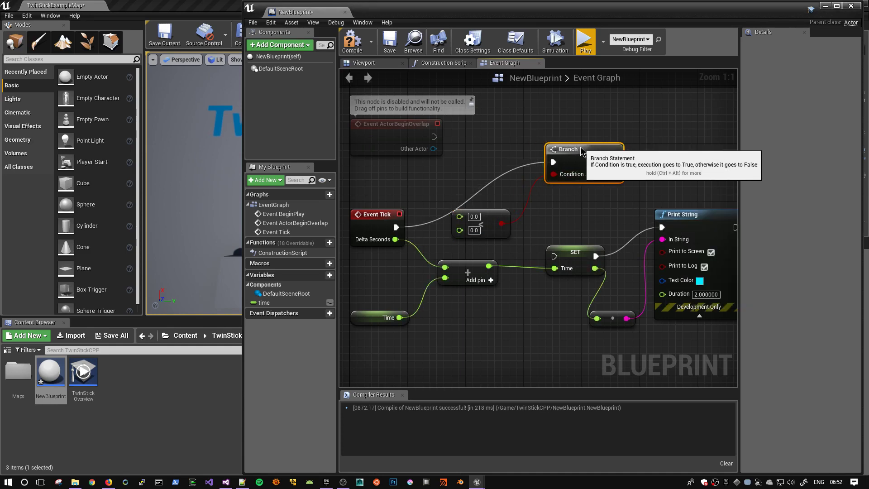
Add a ForLoop node and move it below the other nodes
right_click(545, 124)
type("loop")
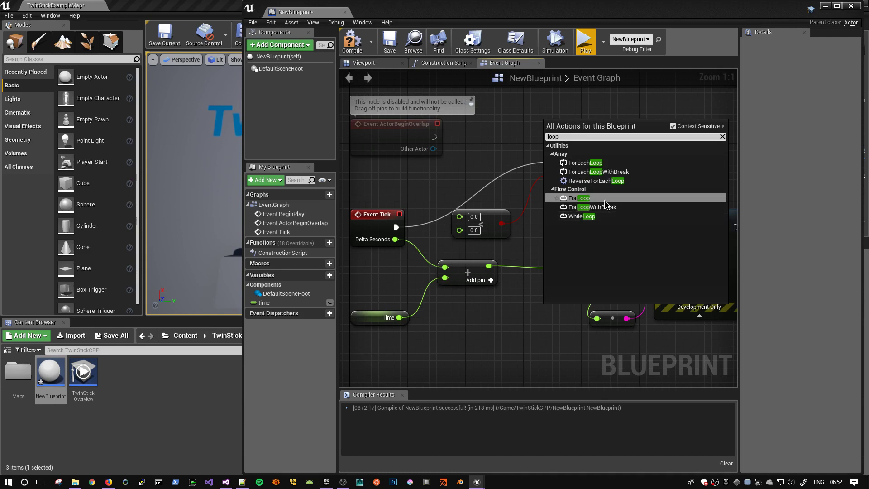
left_click(579, 198)
left_click_drag(579, 147, 485, 329)
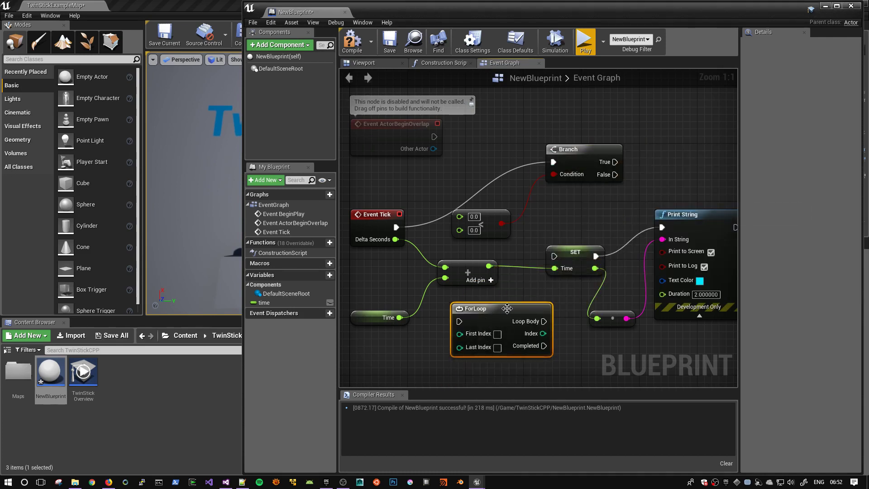
Delete the ForLoop, comparison and Branch nodes, then reconnect Event Tick to SET
key("Delete")
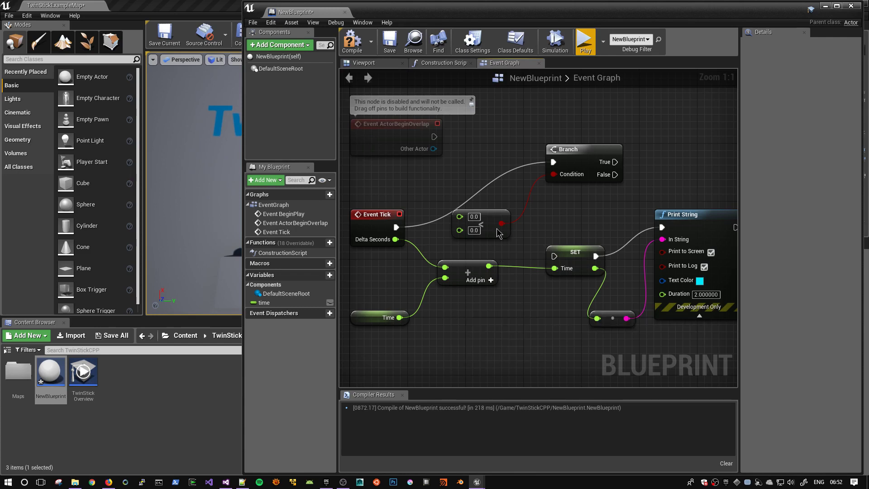
left_click(491, 213)
key("Delete")
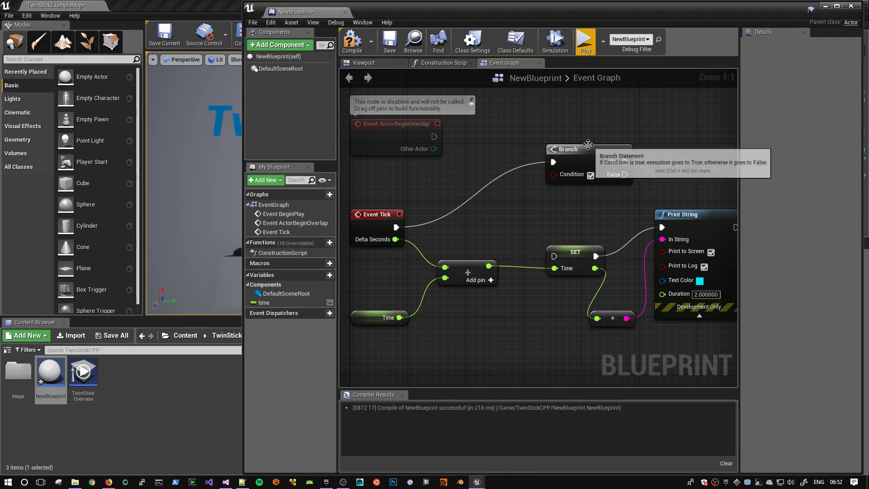
left_click(588, 145)
key("Delete")
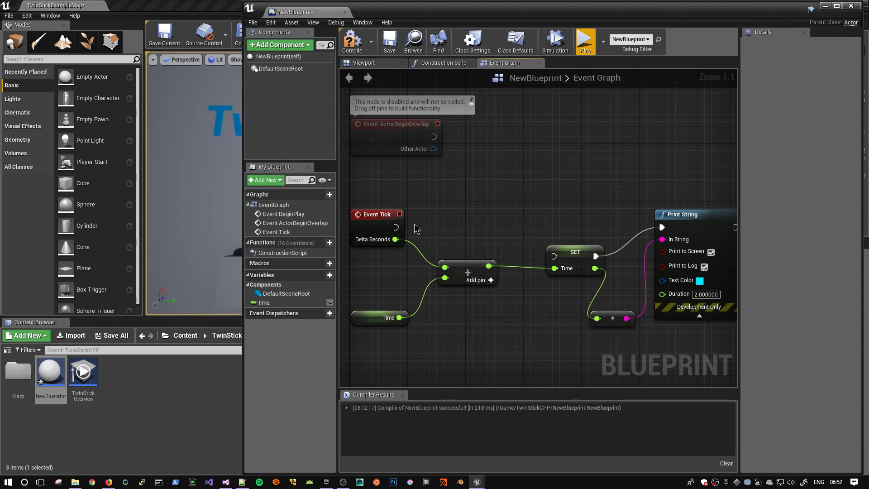
left_click_drag(396, 228, 554, 256)
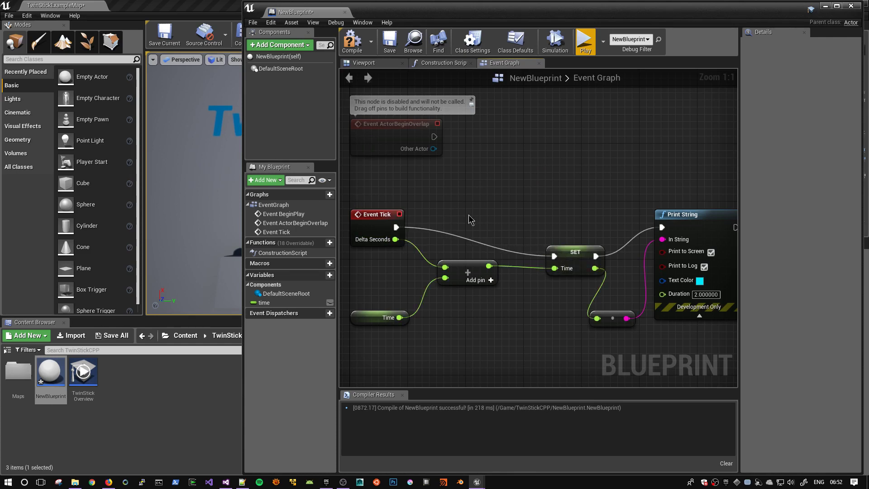
left_click_drag(569, 249, 555, 220)
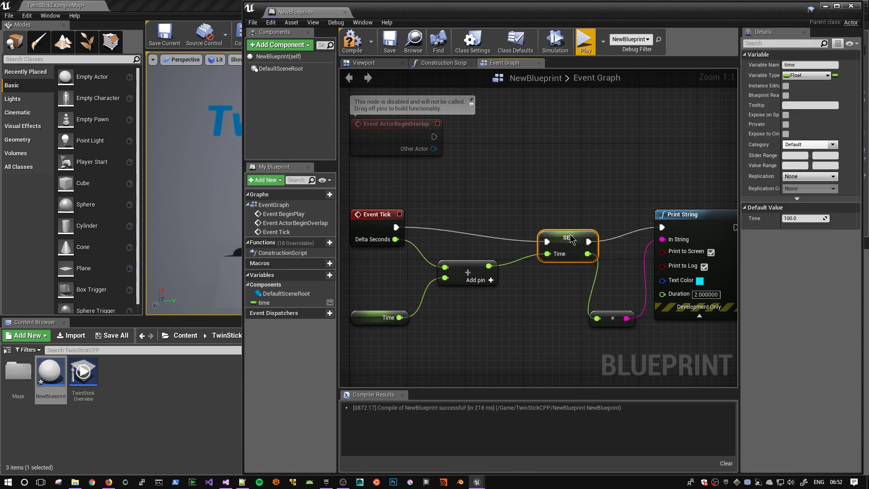
Insert a Delay node with Duration 1 between Event Tick and SET
right_click(491, 159)
type("delay")
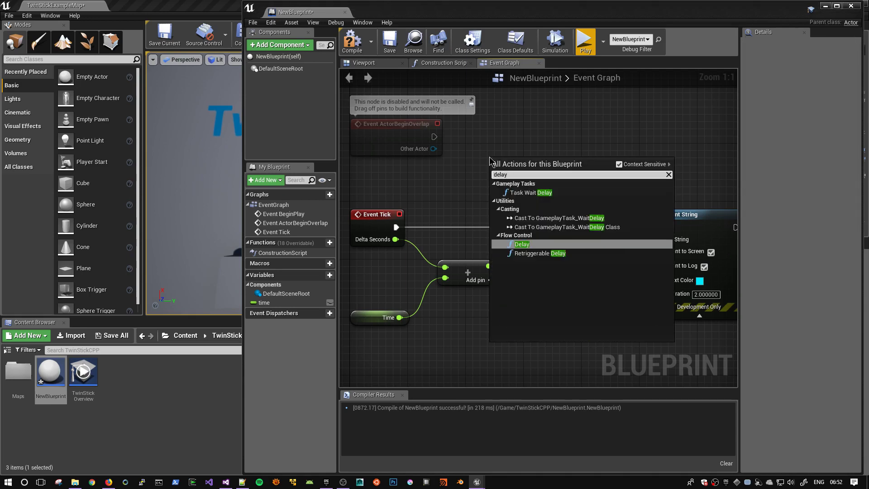
key("Return")
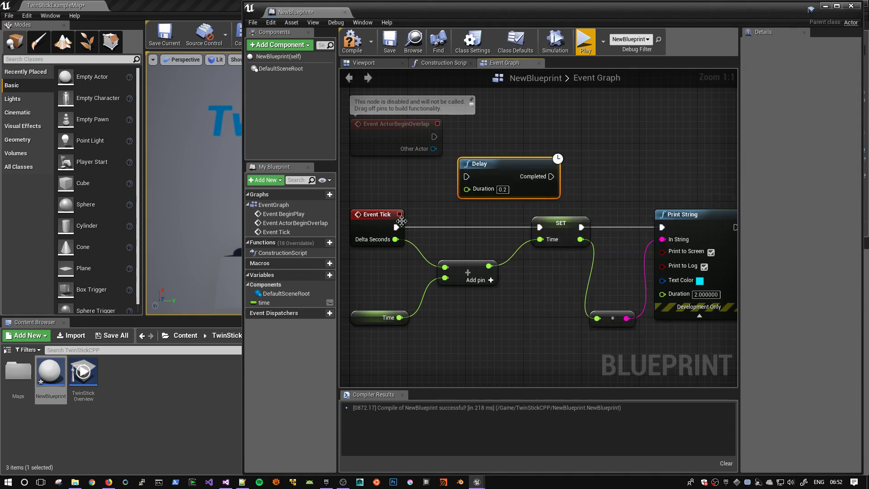
left_click_drag(395, 228, 467, 177)
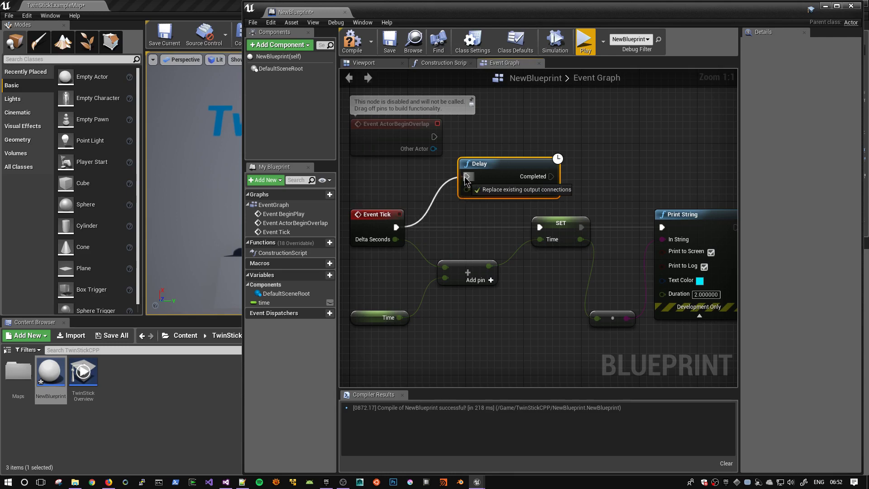
left_click_drag(554, 181, 569, 226)
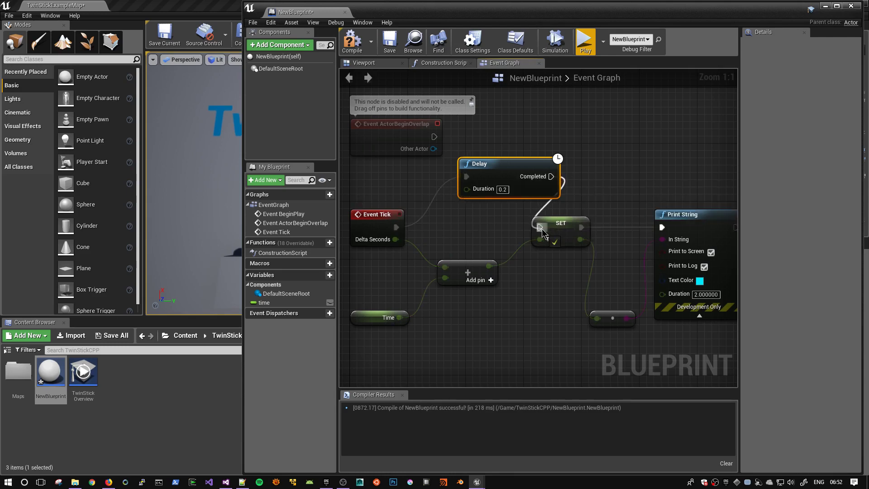
left_click_drag(504, 190, 468, 197)
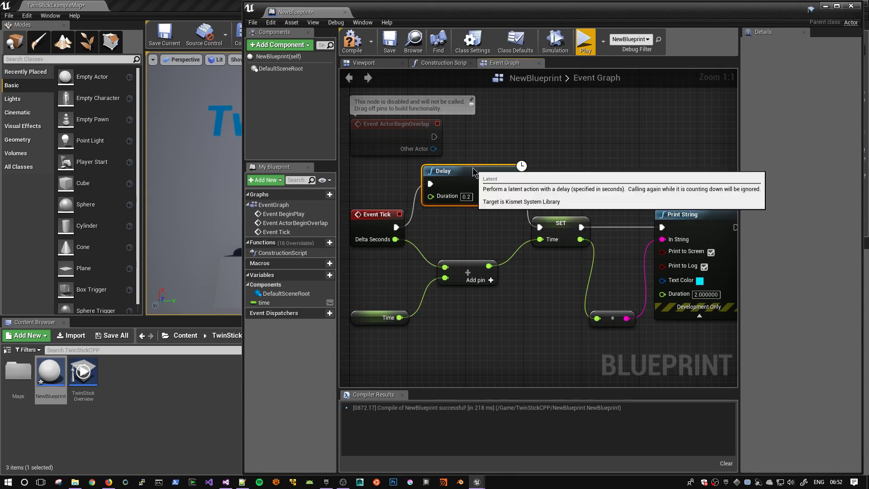
left_click(465, 197)
type("1")
left_click(469, 249)
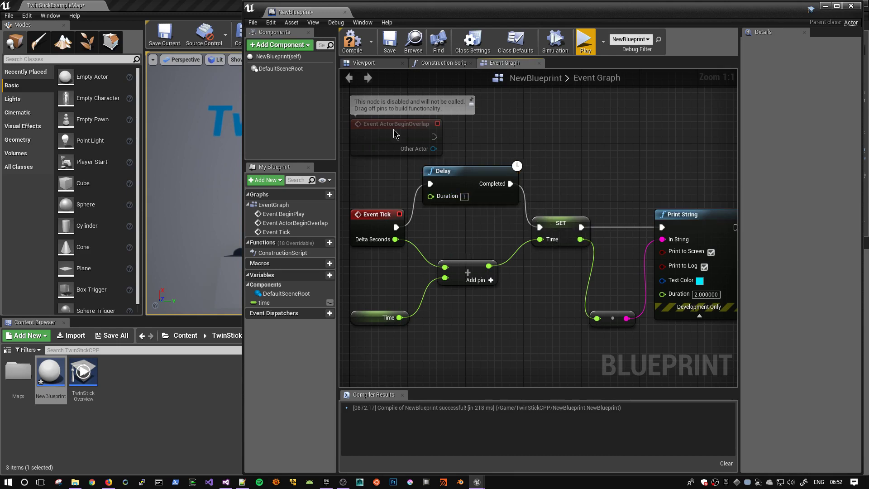
Compile the Blueprint and test-play the 1-second delay
left_click(348, 38)
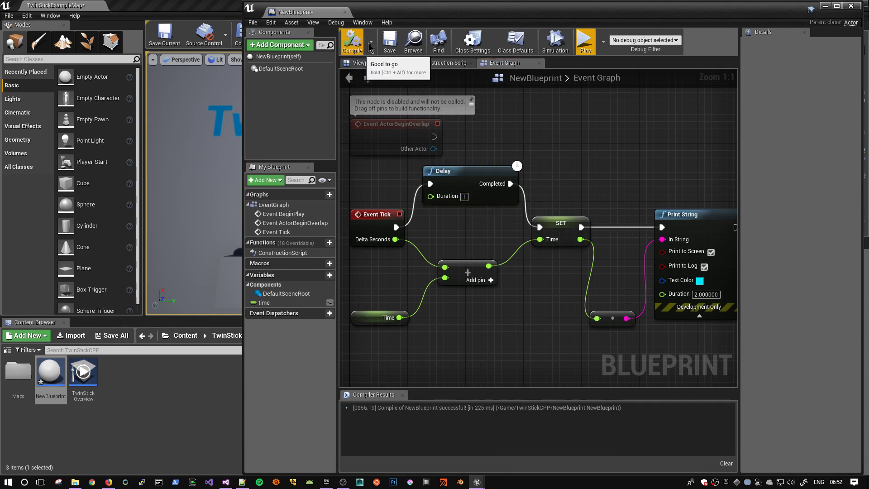
left_click(591, 54)
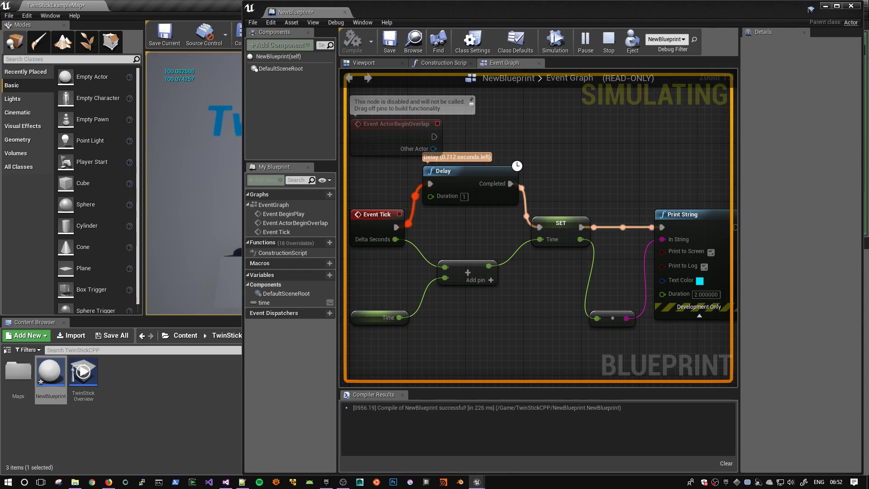
key("Escape")
Change the Delay Duration to 4, then 3, and compile and test-play it
left_click(464, 197)
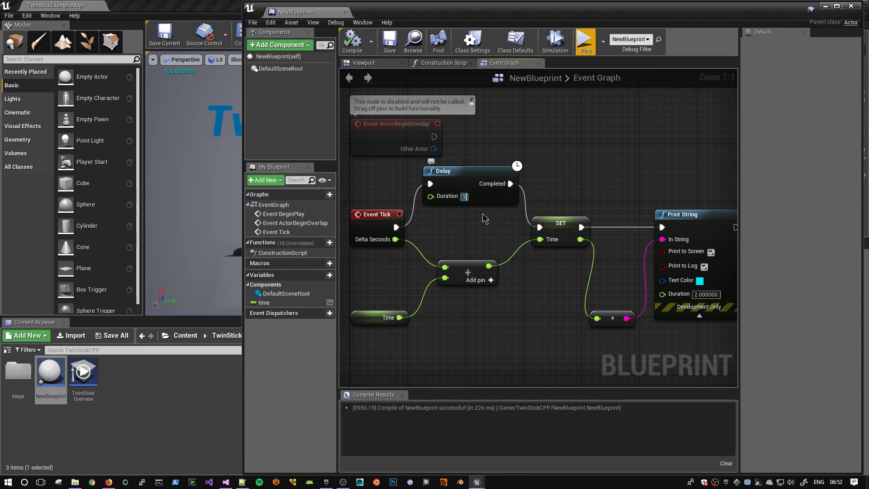
type("4")
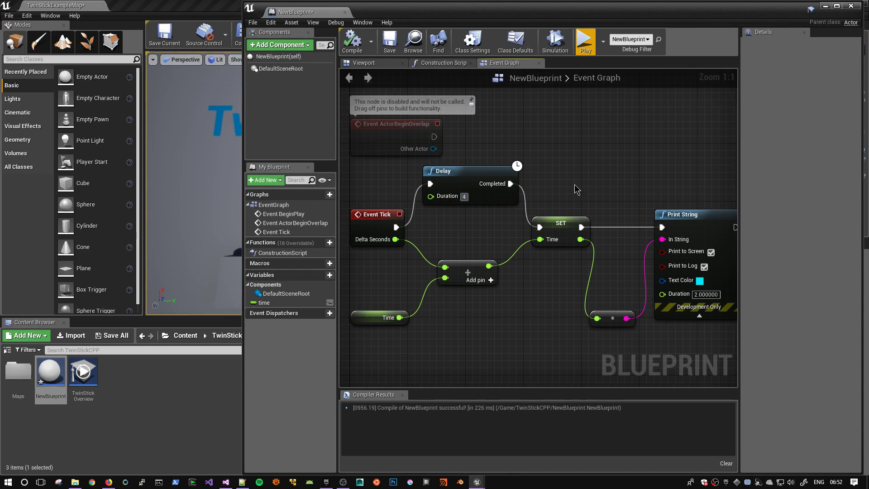
key("Return")
left_click(464, 196)
type("3")
left_click(352, 41)
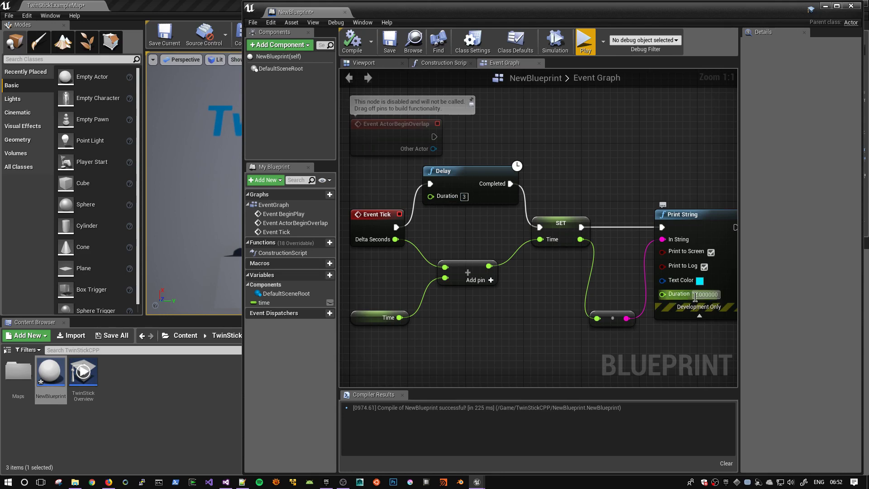
left_click(584, 40)
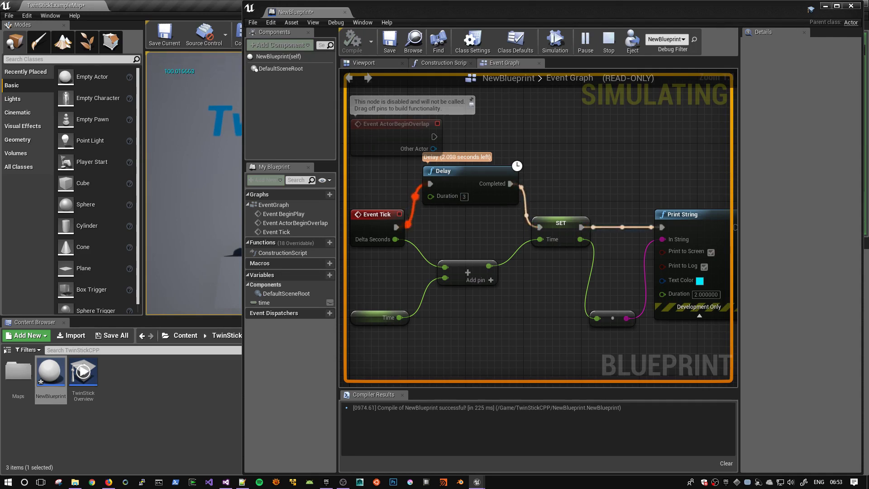
key("Escape")
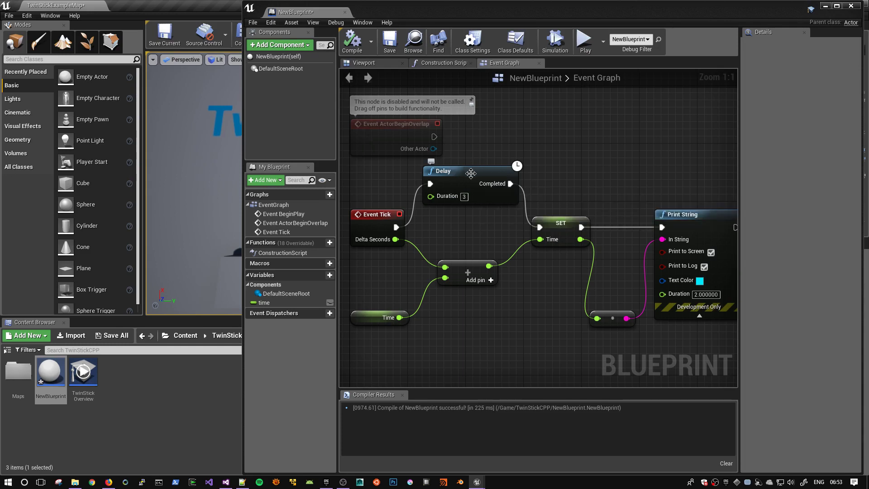
Set the Delay Duration to 0.2 and recompile the Blueprint
left_click(470, 174)
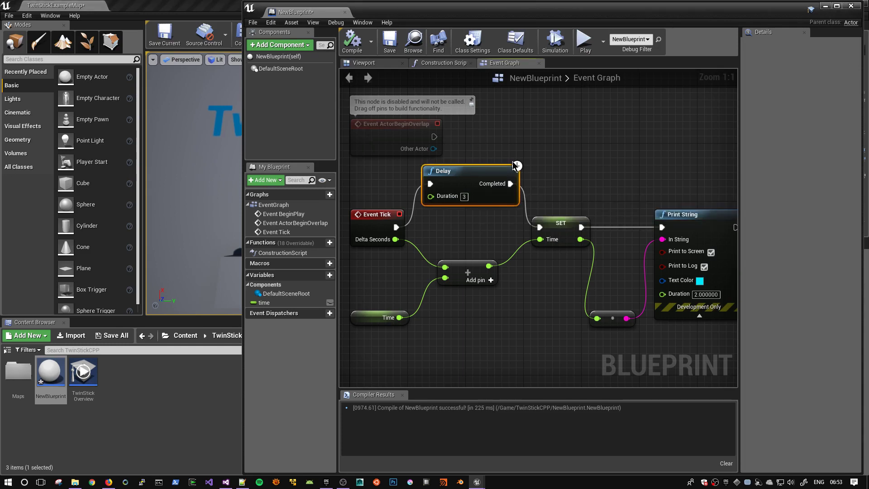
left_click(464, 196)
type("0.2")
key("Return")
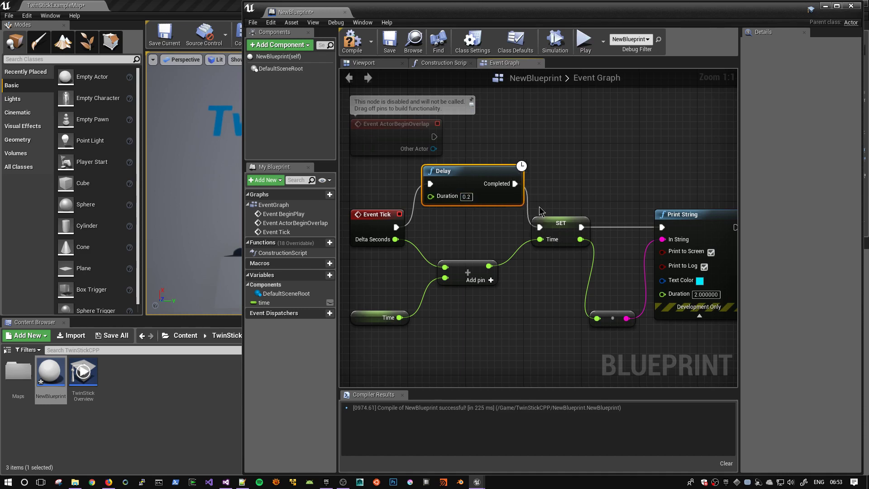
left_click(595, 194)
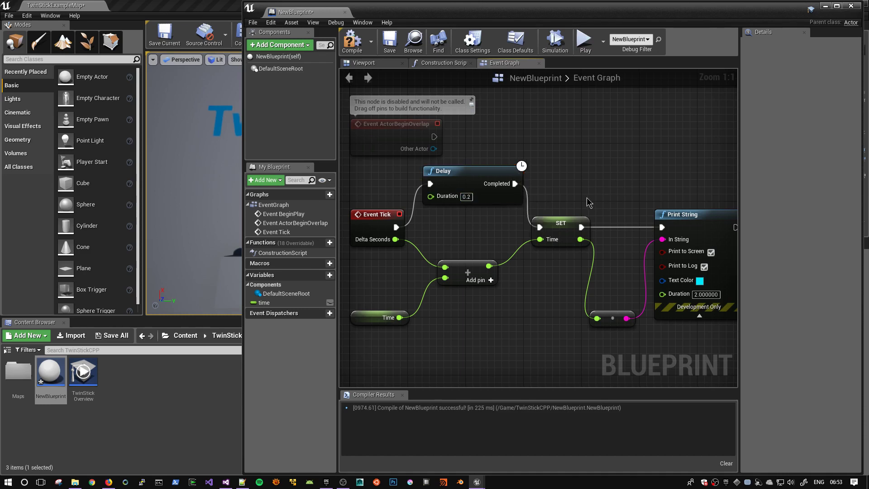
left_click(352, 41)
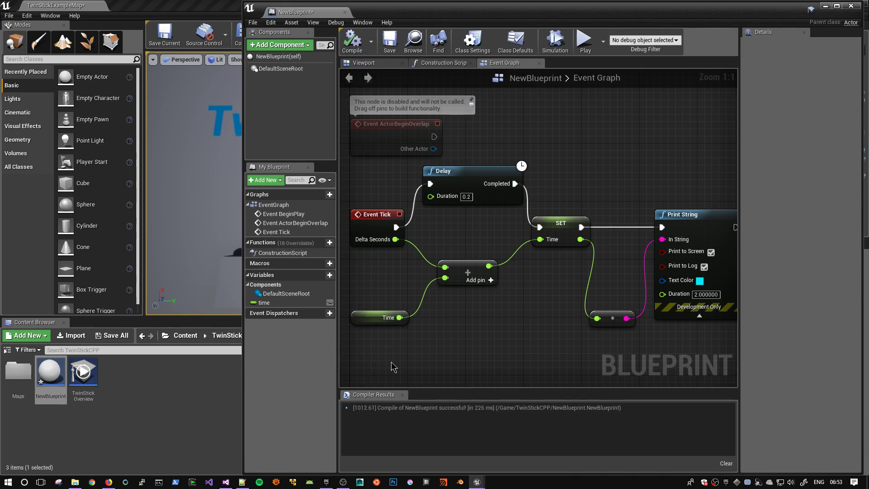
Collapse the Delay, add, SET and Print String nodes into the macro NewMacro_0
left_click_drag(467, 364, 700, 154)
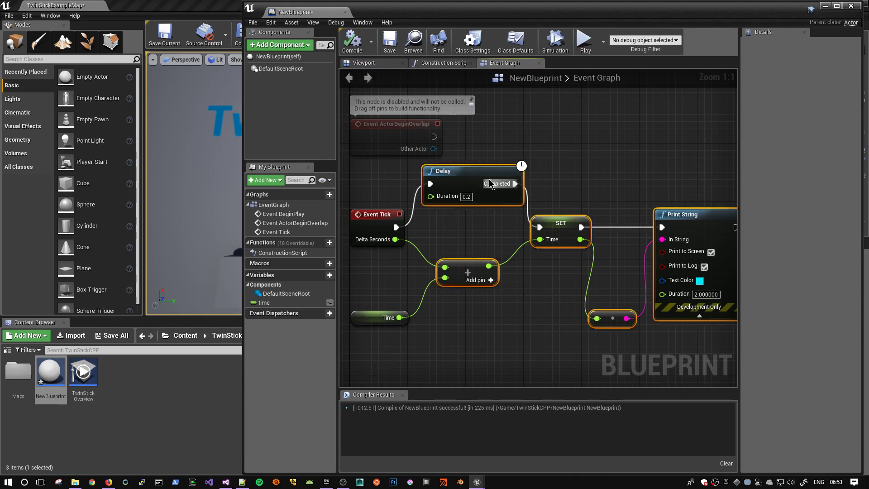
right_click(575, 174)
key("Escape")
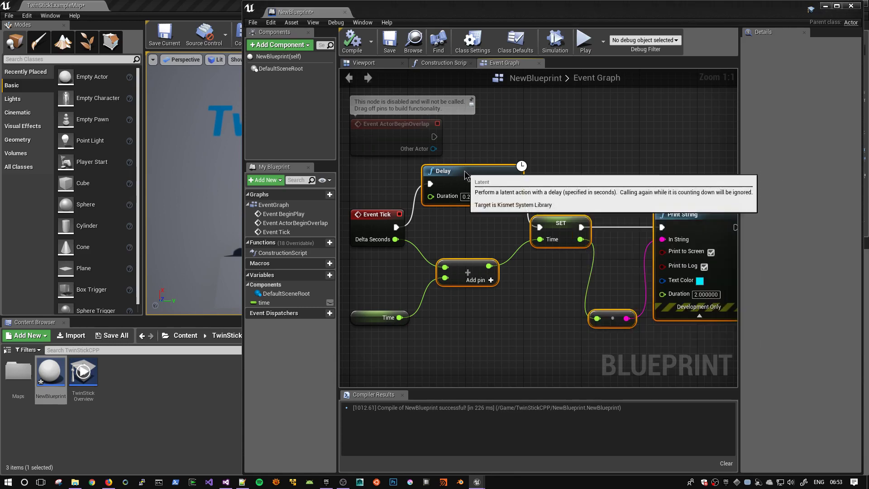
right_click(488, 178)
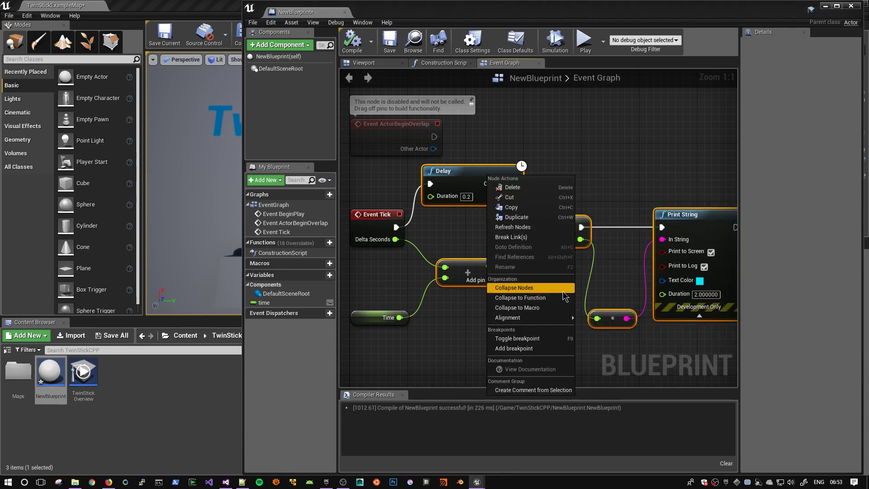
left_click(546, 311)
mouse_move(565, 238)
left_mouse_down()
mouse_move(595, 180)
mouse_move(544, 201)
left_mouse_up()
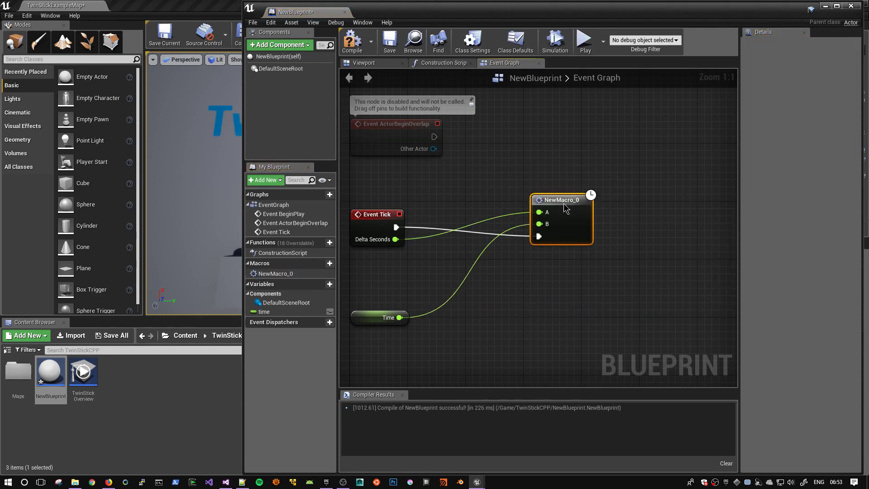
Inspect NewMacro_0's inputs, outputs and internal graph, then delete the extra macro instance
left_click(278, 274)
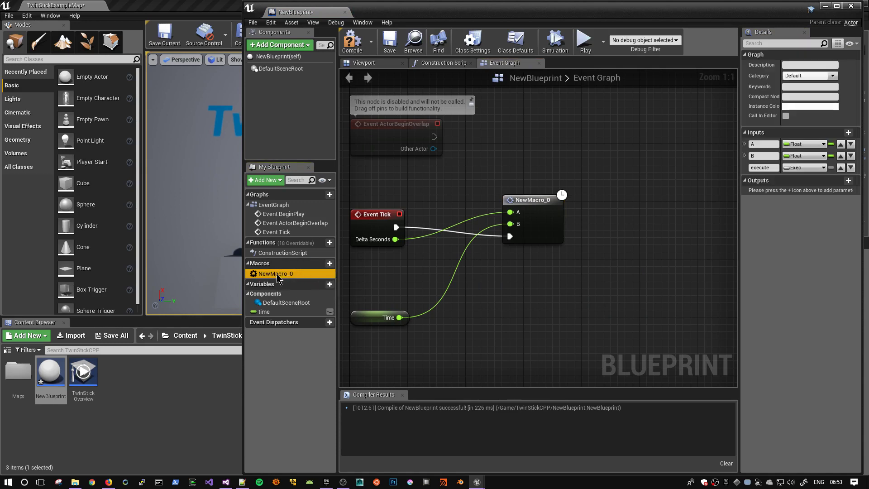
left_click_drag(277, 275, 523, 295)
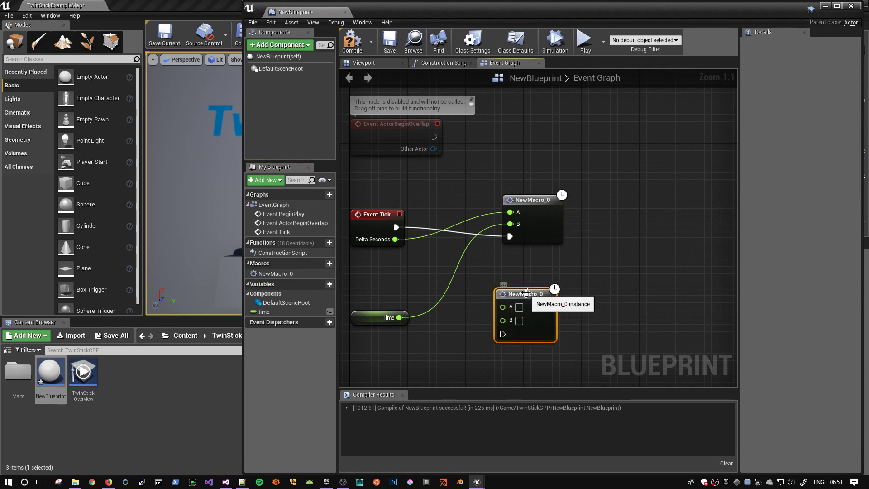
double_click(526, 294)
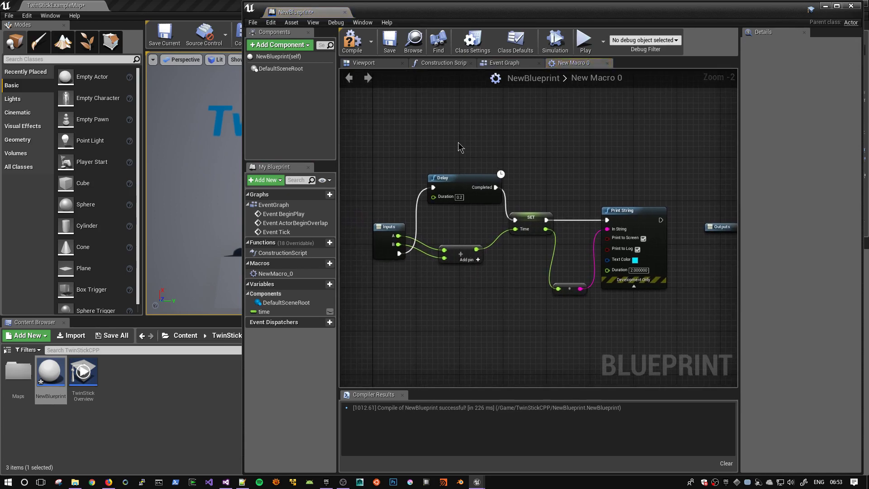
left_click(514, 63)
left_click(523, 291)
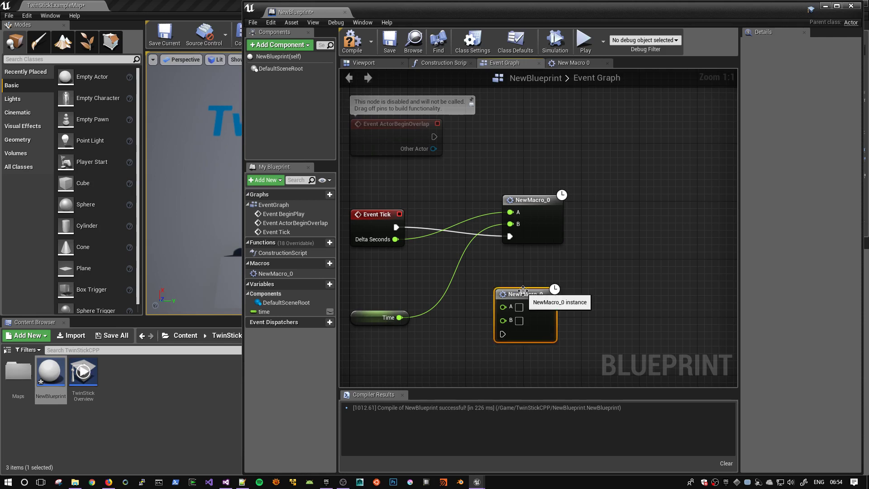
key("Delete")
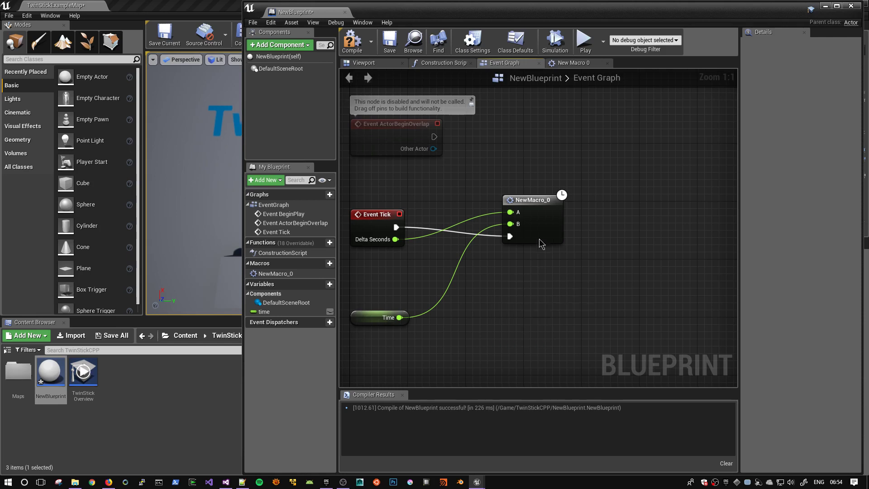
Expand the remaining NewMacro_0 node back into its inline nodes
left_click(536, 199)
right_click(536, 199)
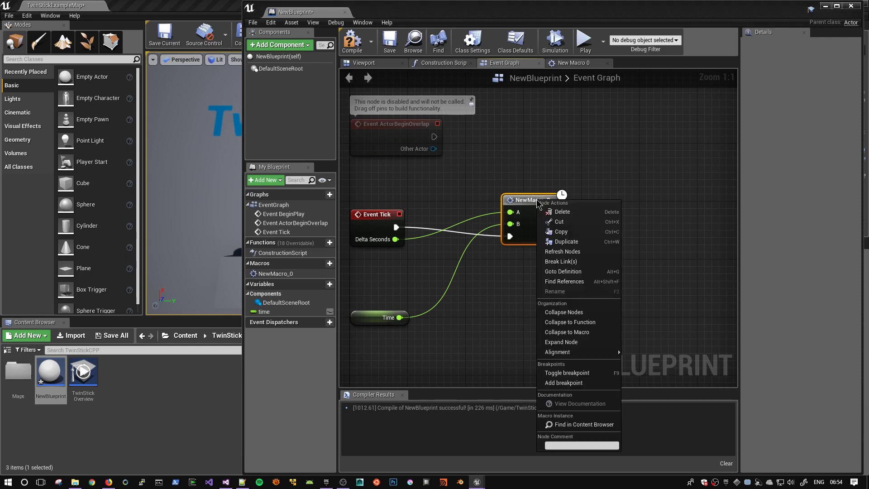
left_click(584, 344)
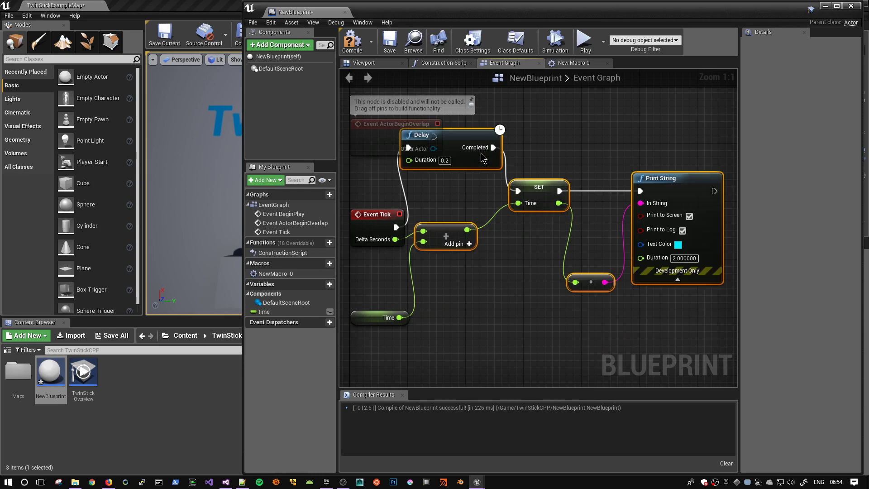
Select the add, SET and conversion nodes and collapse them into New Function 0
right_click_drag(465, 142, 562, 181)
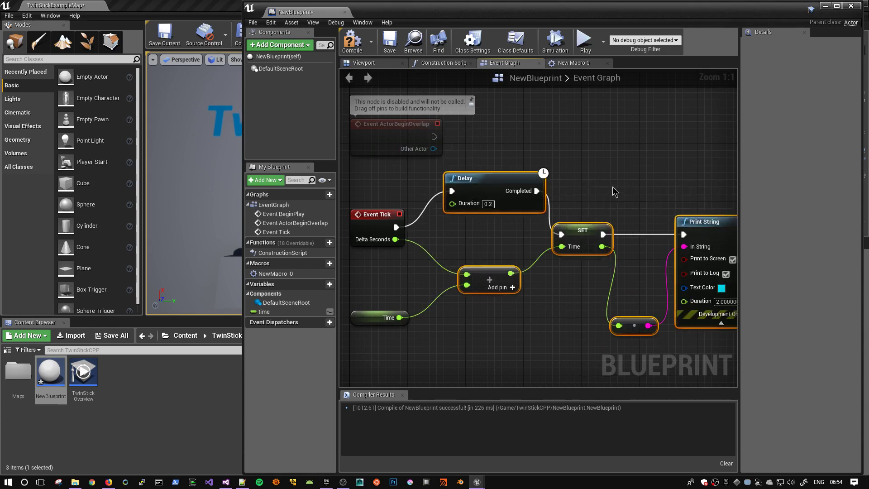
right_click(466, 170)
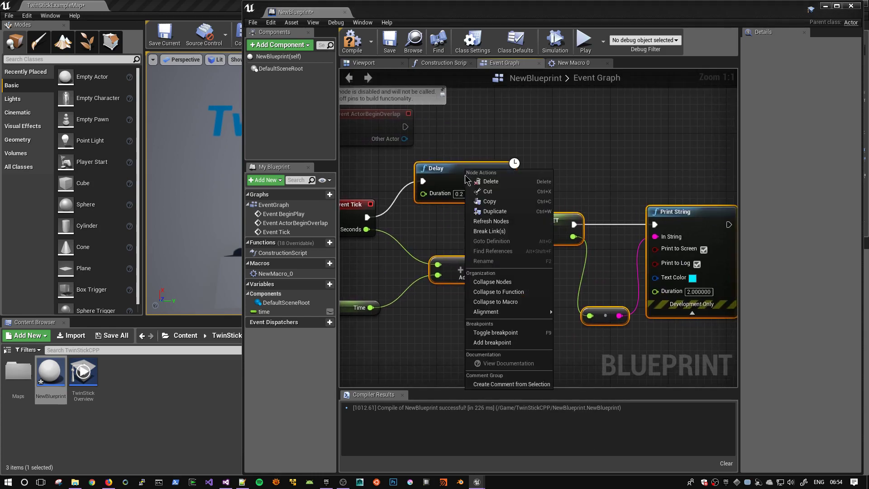
left_click(524, 293)
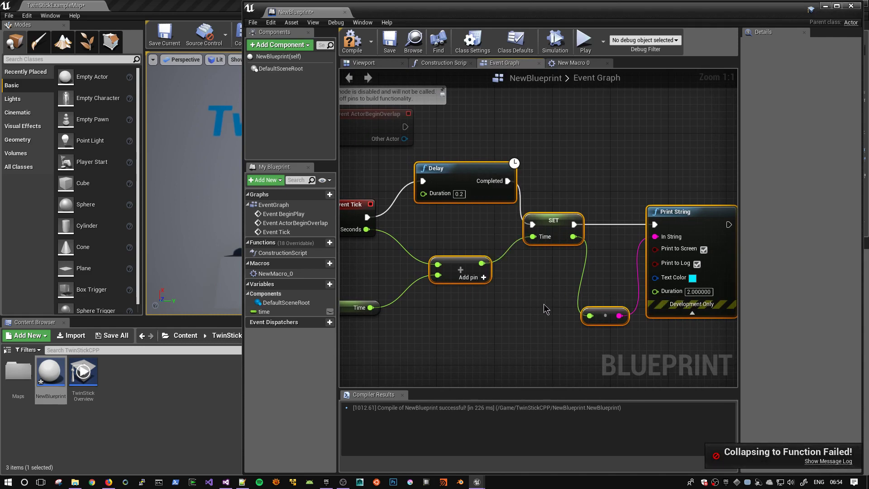
right_click_drag(527, 339, 503, 327)
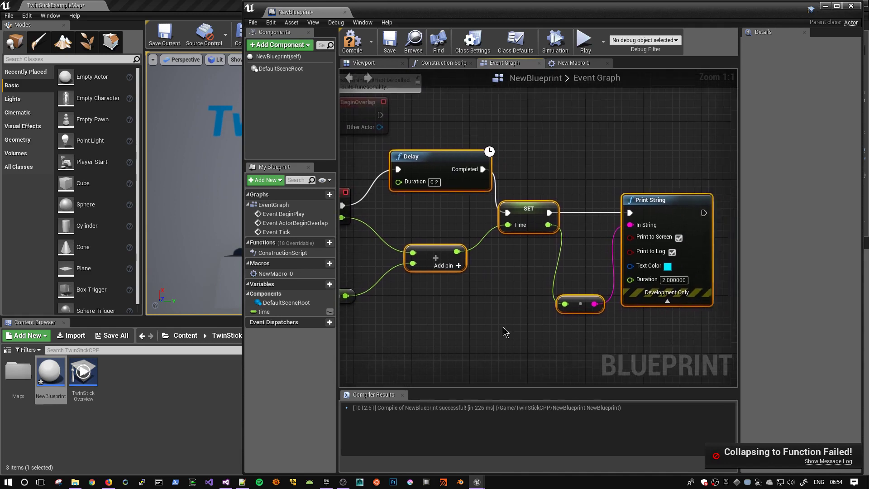
left_click(476, 289)
right_click_drag(513, 279, 524, 285)
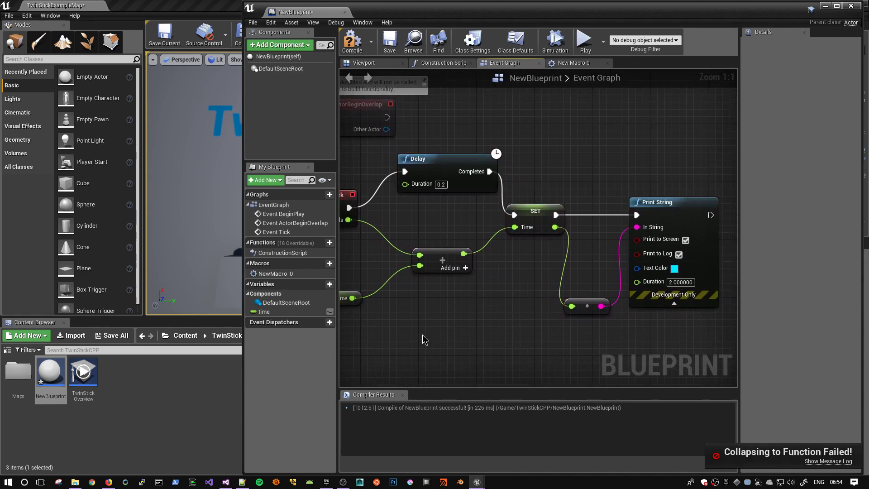
left_click_drag(420, 330, 583, 215)
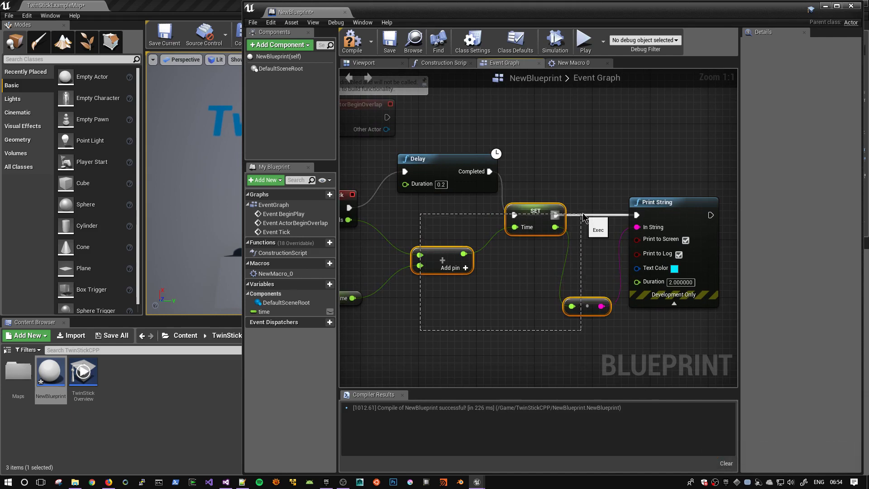
right_click(536, 211)
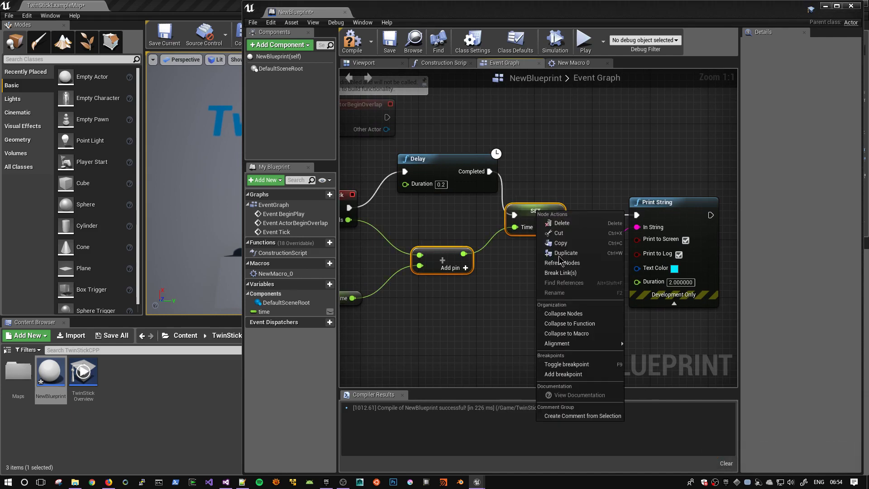
left_click(589, 323)
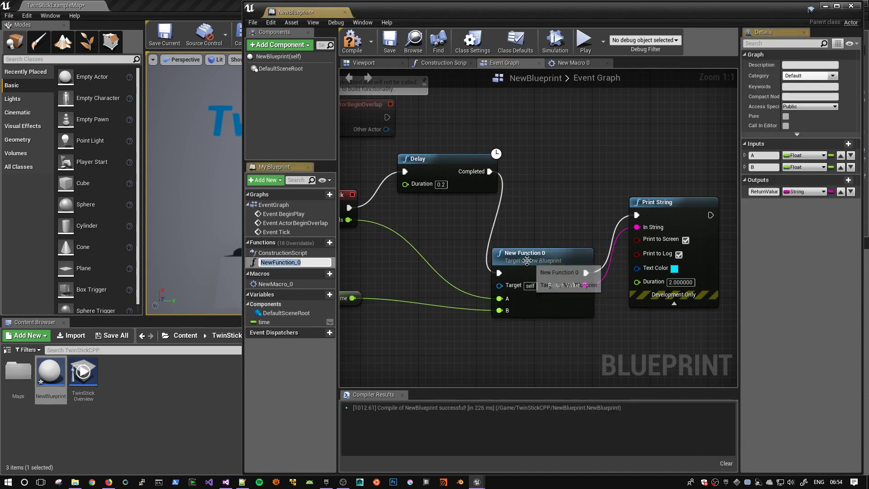
left_click_drag(528, 260, 535, 246)
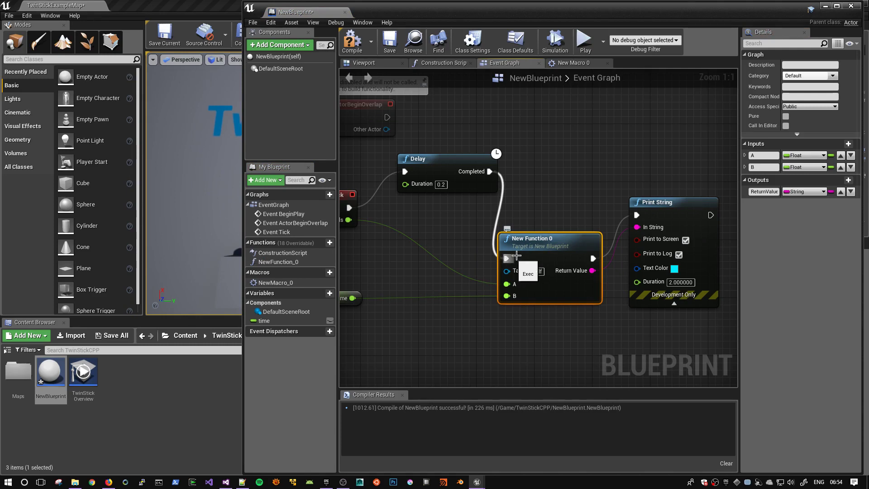
Browse the New Function 0 and New Macro 0 graphs, then close both tabs
double_click(540, 243)
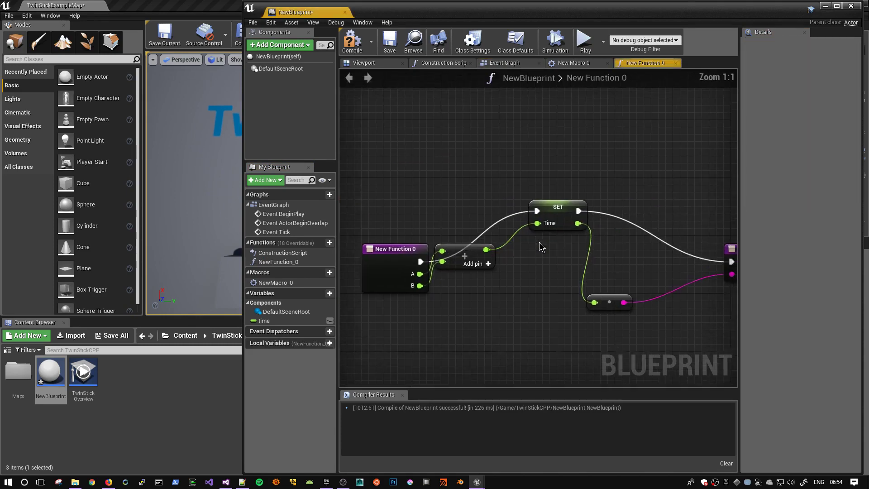
left_click(573, 64)
left_click(643, 63)
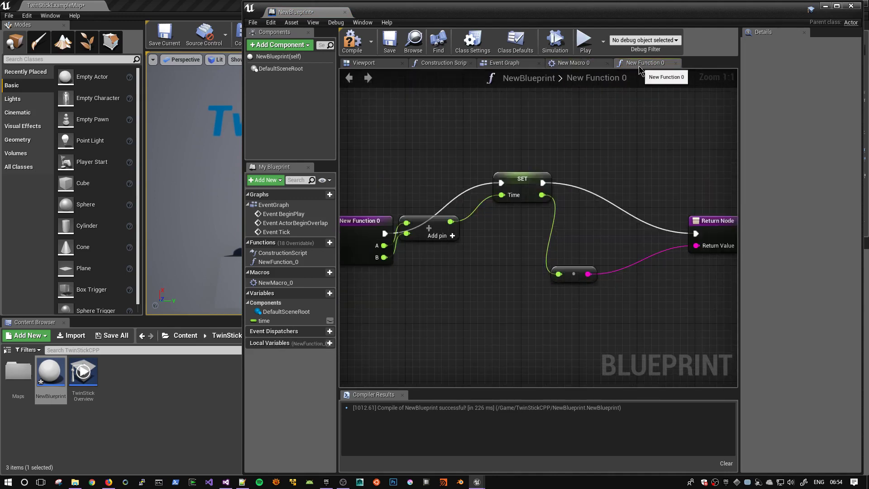
left_click(591, 63)
left_click(607, 63)
left_click(606, 64)
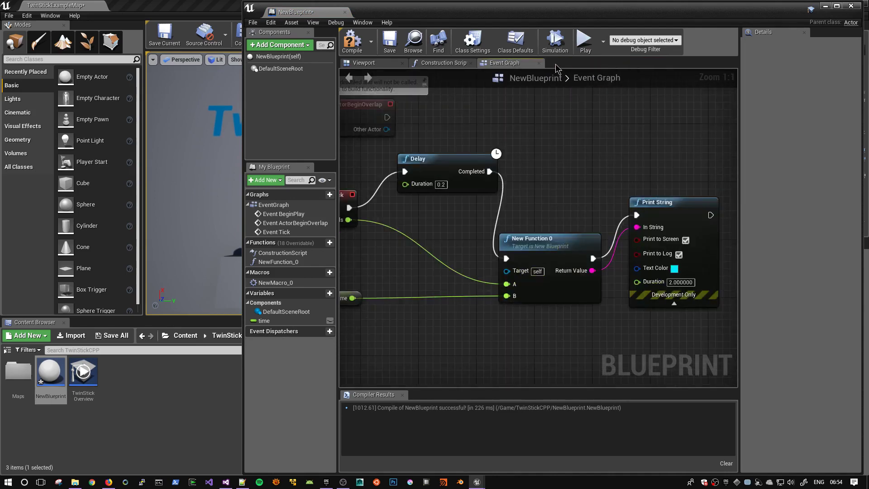
double_click(536, 247)
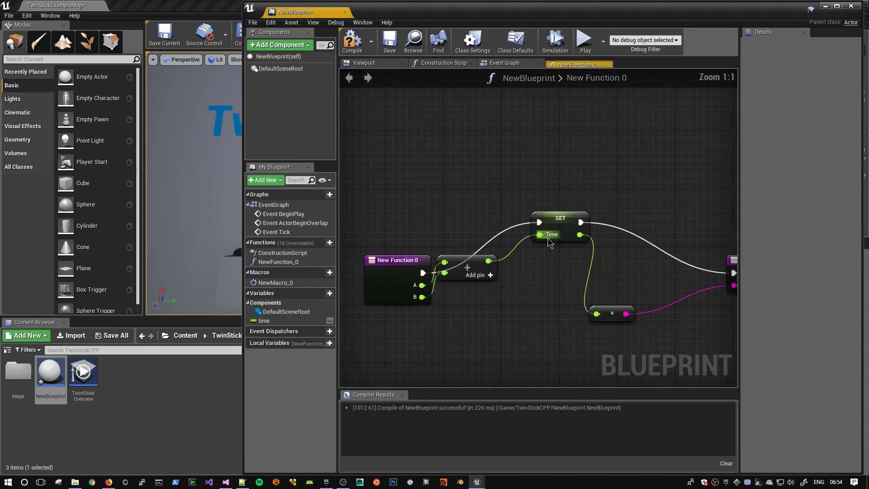
left_click(504, 63)
left_click(563, 63)
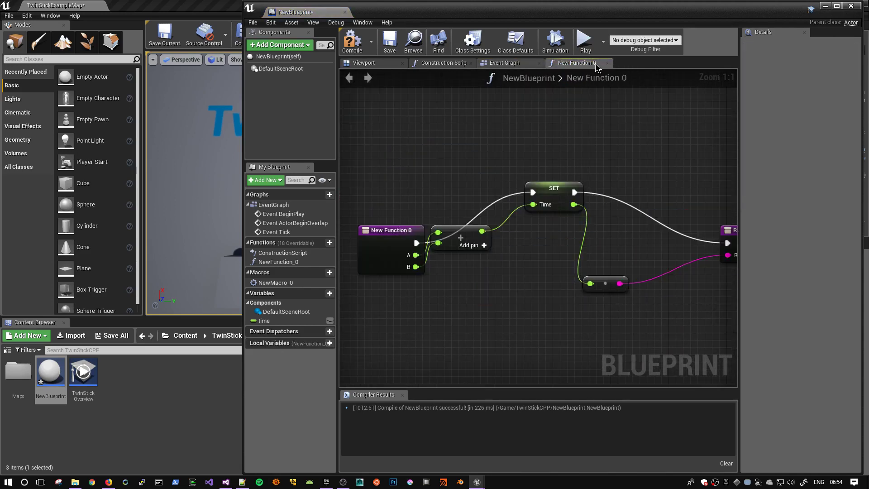
left_click(607, 63)
right_click_drag(537, 209, 558, 202)
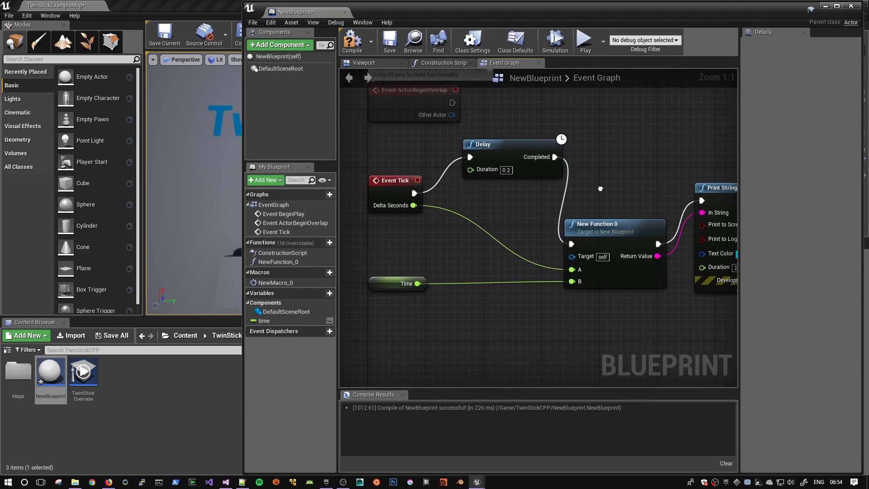
Undo the function collapse and recompile NewBlueprint
key("ctrl+z")
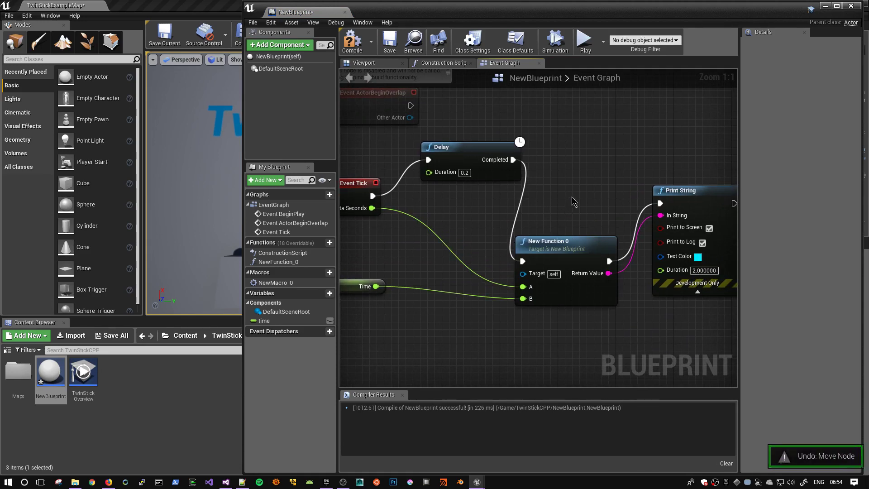
key("ctrl+z")
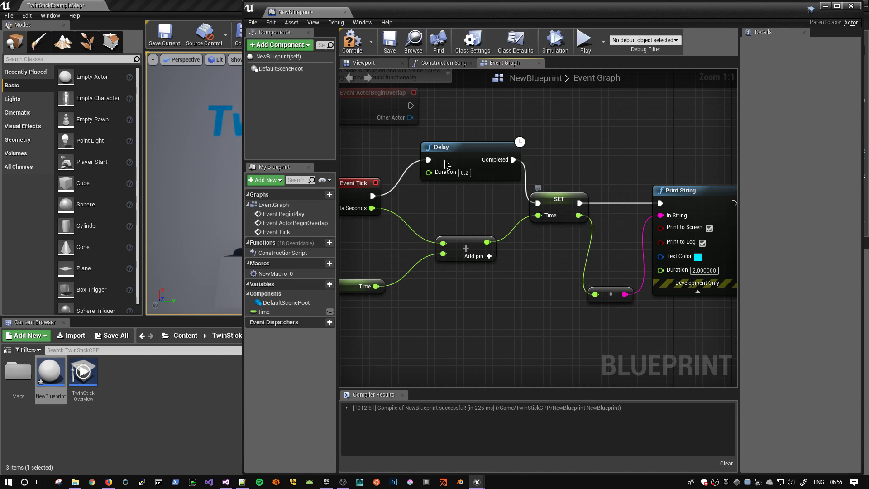
left_click(351, 40)
Hide Print String's advanced pins and move the Blueprint editor window left
right_click_drag(427, 202, 480, 171)
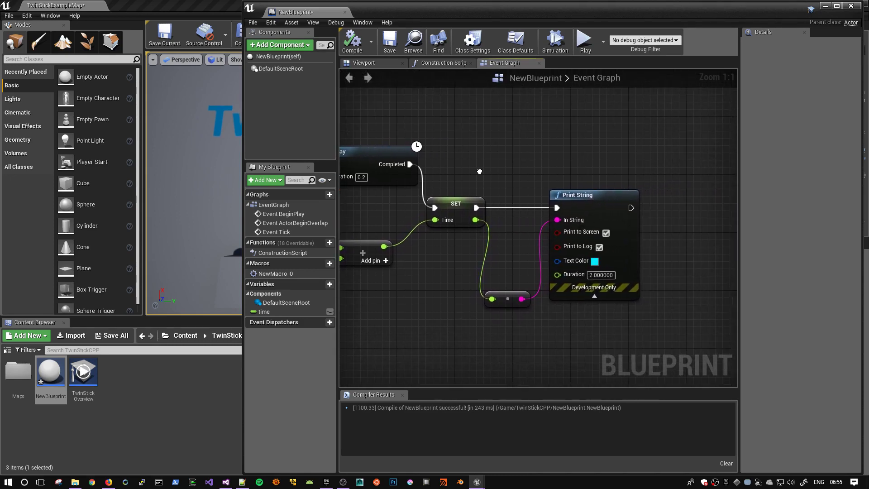
mouse_move(516, 220)
right_mouse_down()
mouse_move(584, 146)
mouse_move(571, 278)
mouse_move(577, 162)
right_mouse_up()
left_click(681, 283)
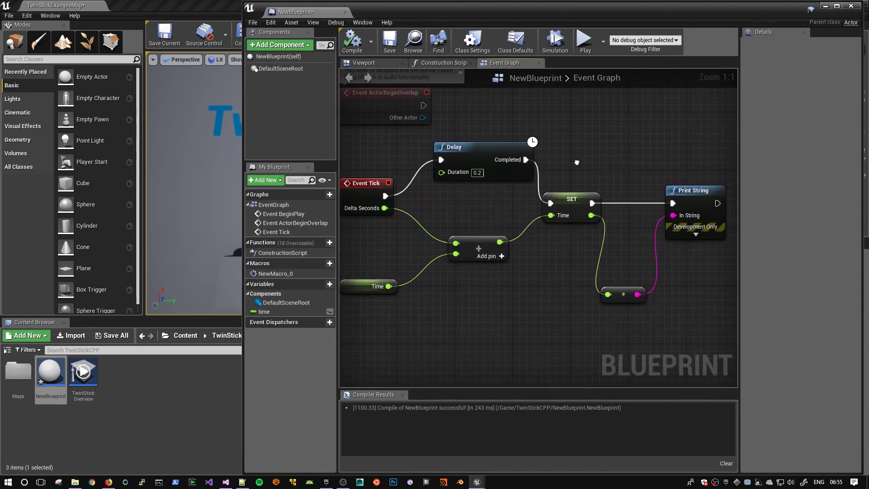
left_click_drag(614, 13, 570, 13)
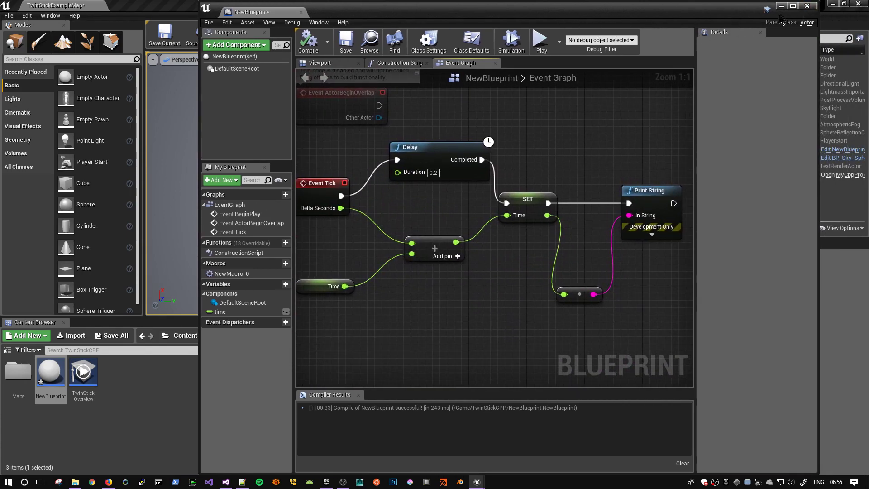
Close the Blueprint editor and start a New C++ Class from the Content Browser, then cancel
left_click(815, 7)
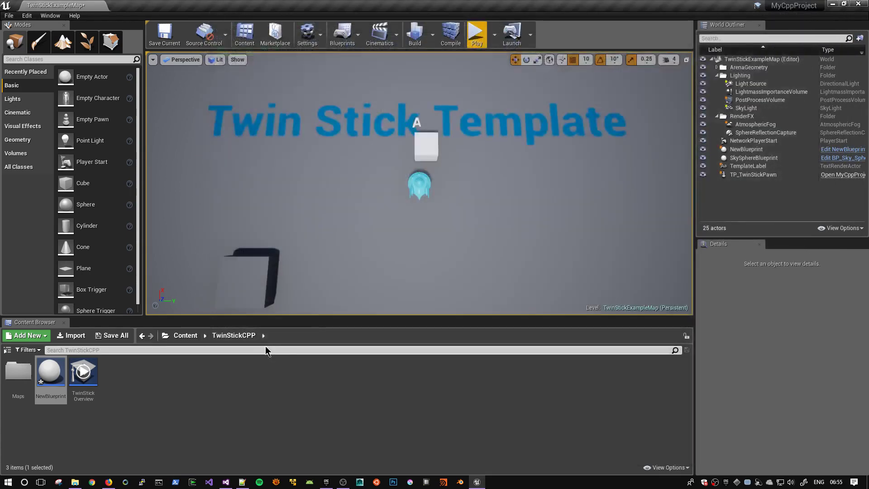
left_click(165, 336)
left_click(199, 402)
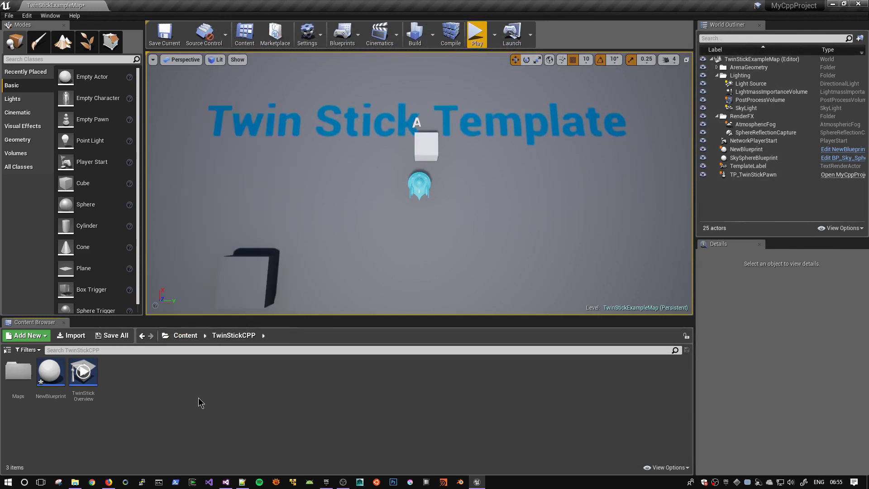
right_click(162, 362)
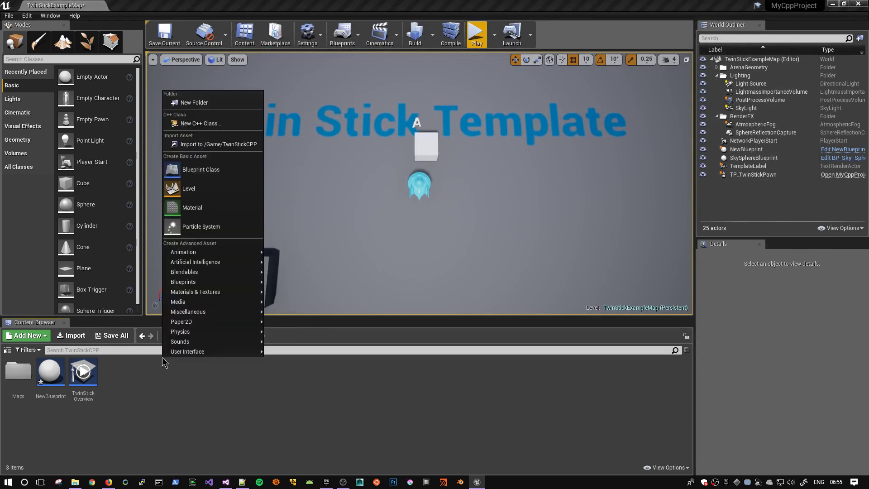
left_click(204, 124)
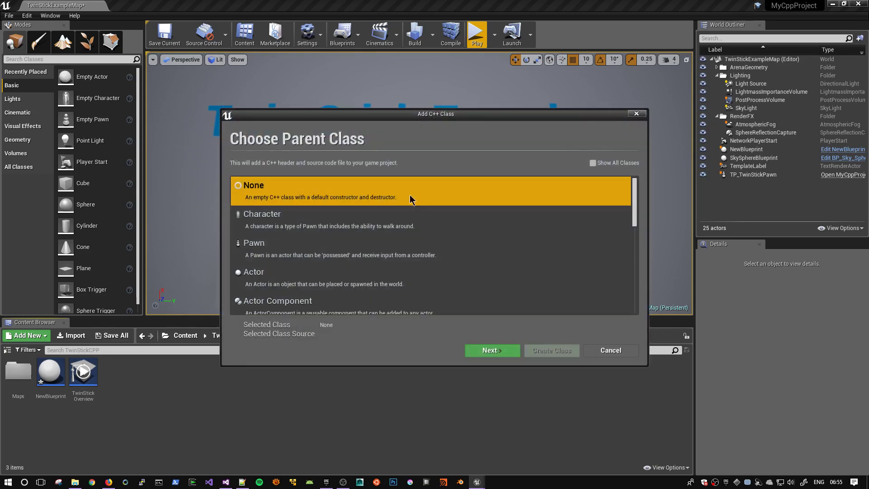
left_click(636, 114)
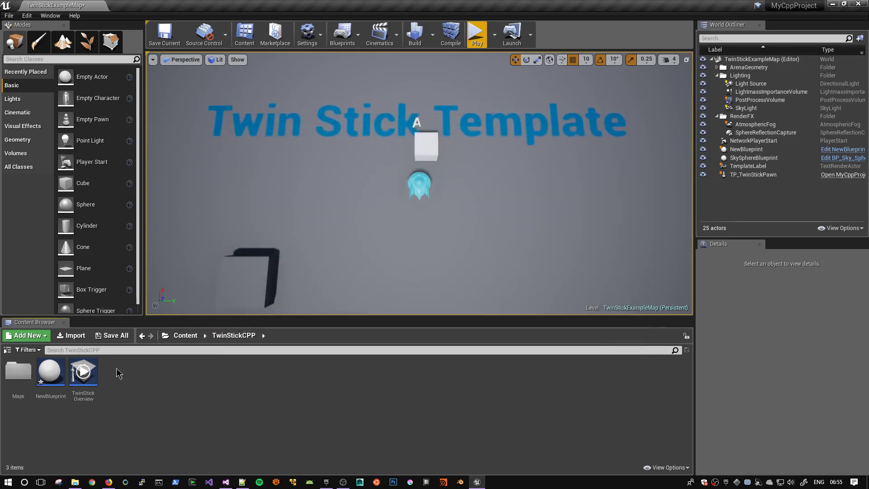
Reopen NewBlueprint, view the addable components list, and close the editor again
left_click(46, 366)
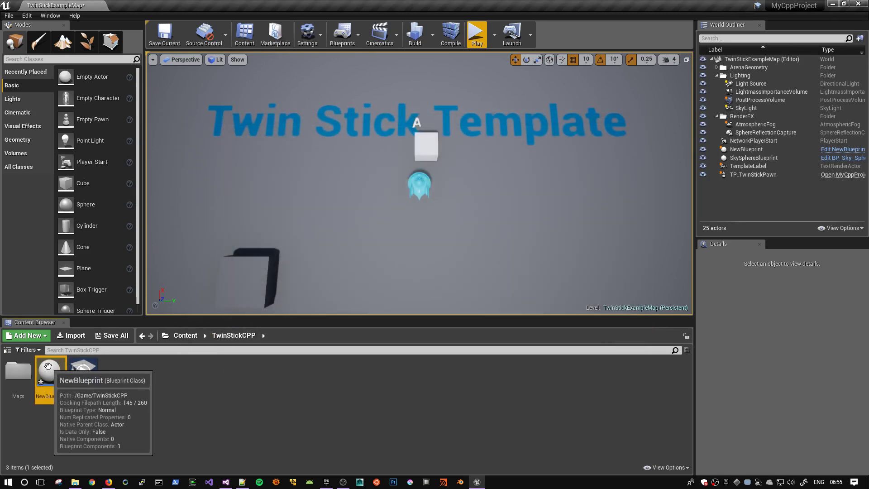
double_click(45, 366)
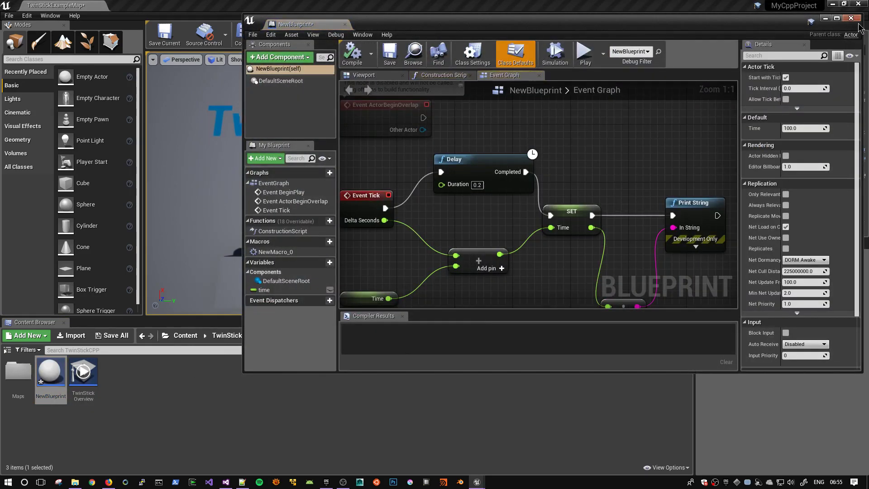
left_click(281, 59)
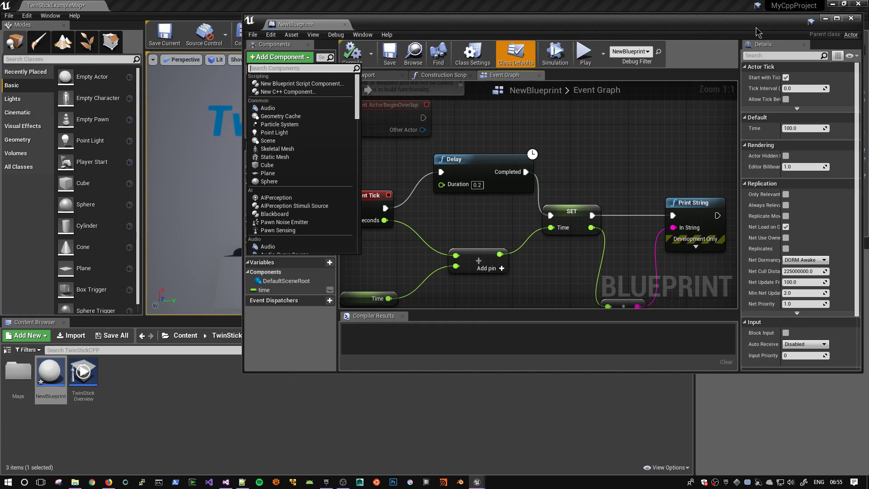
left_click(851, 18)
Start a new Blueprint class, then a new C++ class, from the content folder menu and cancel both
right_click(156, 368)
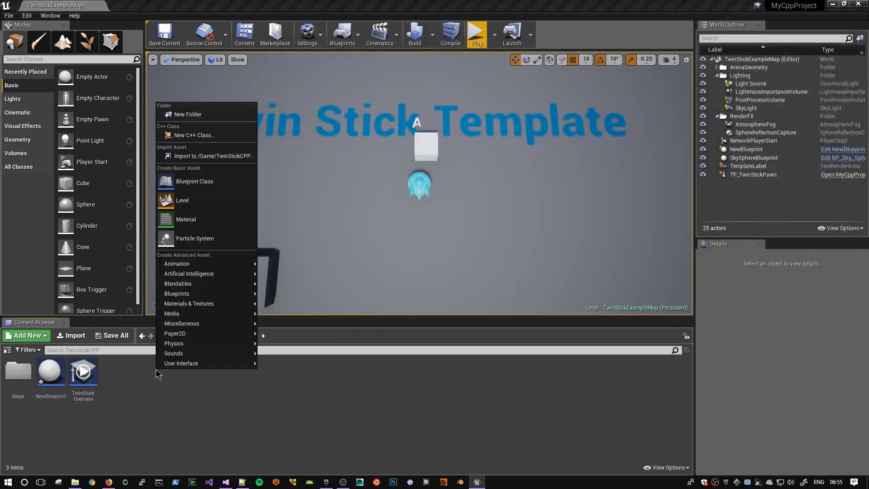
left_click(210, 177)
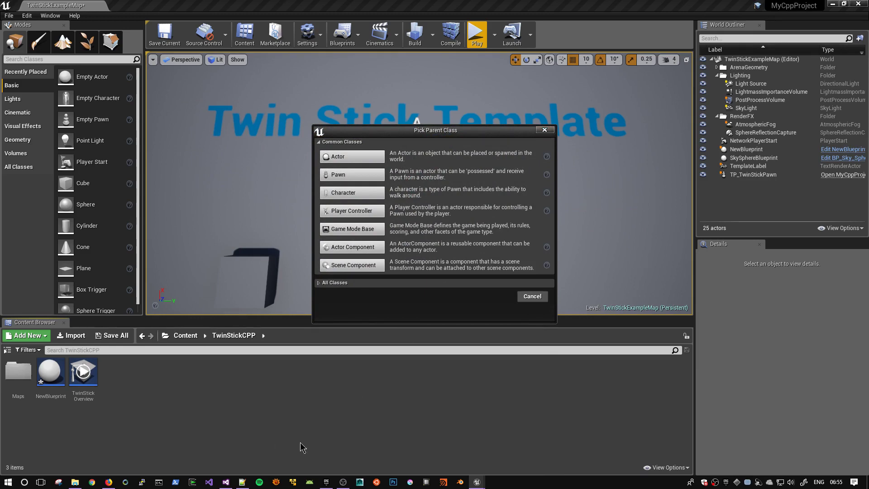
left_click(548, 130)
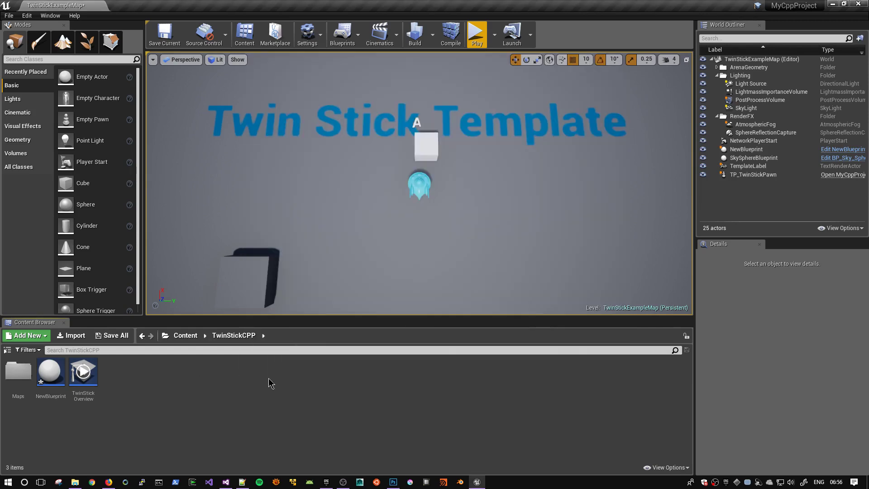
right_click(157, 376)
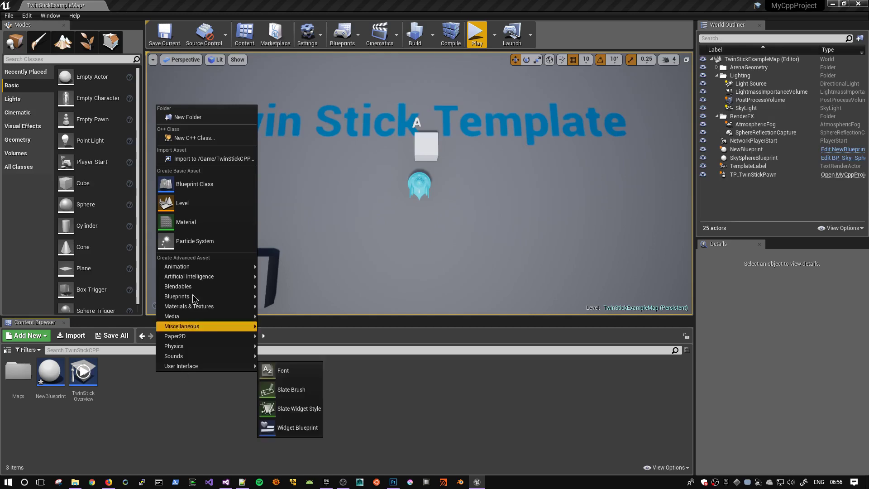
left_click(197, 144)
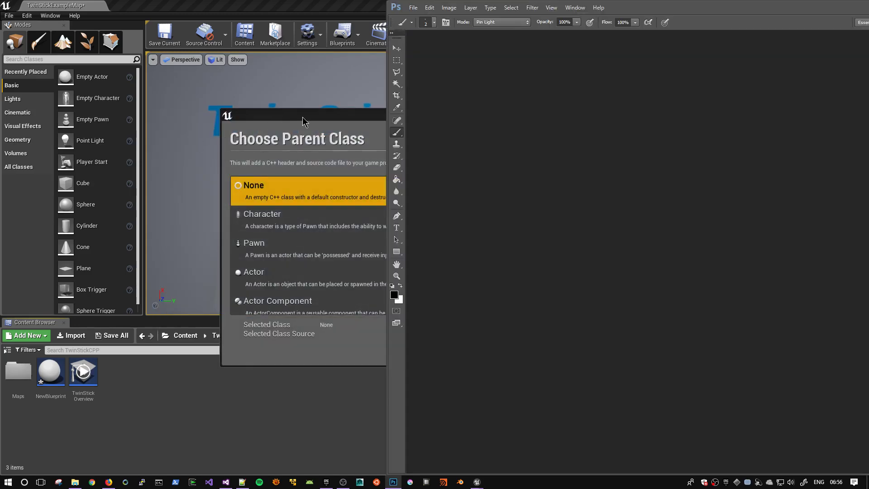
left_click(303, 122)
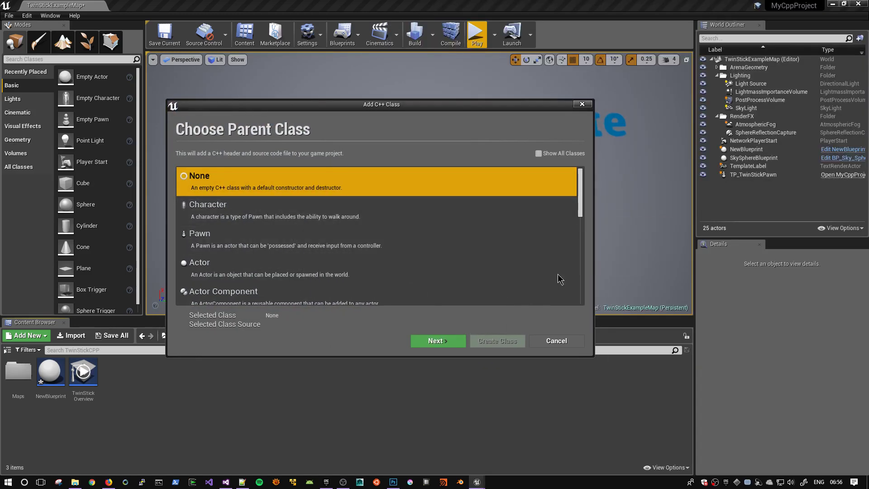
left_click(584, 107)
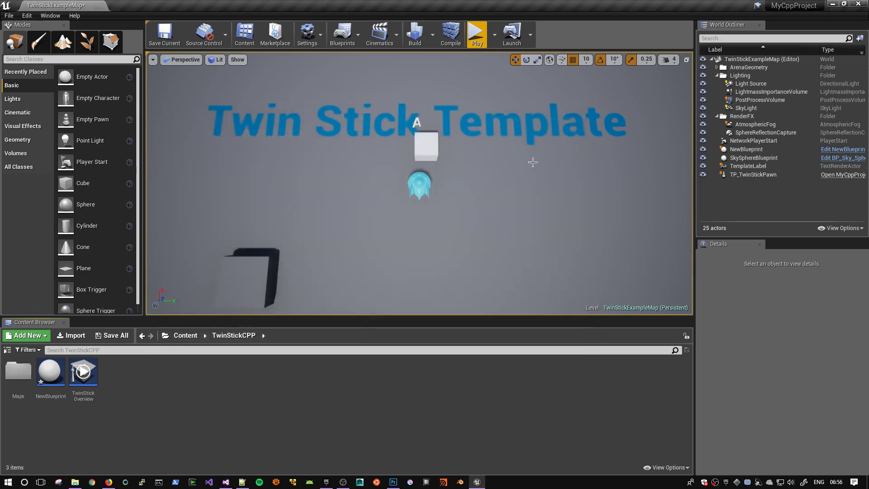
Start a new C++ class from the content folder and pick Actor as its parent class
right_click(172, 368)
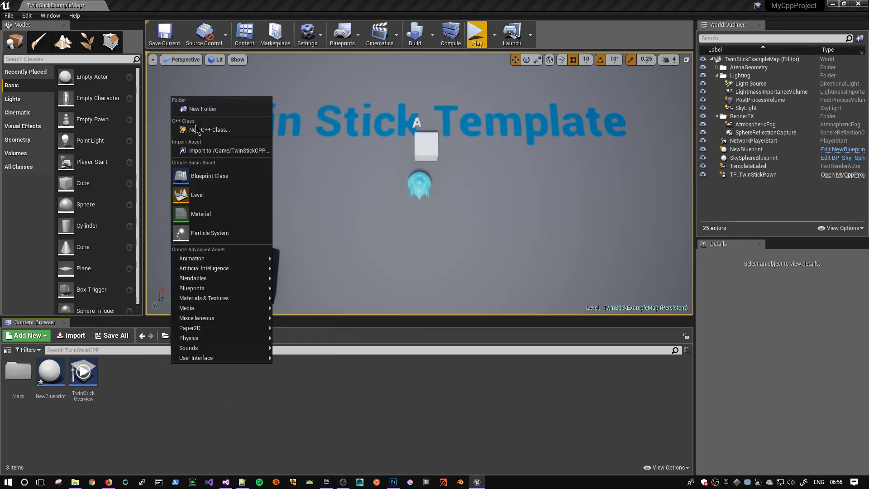
left_click(214, 130)
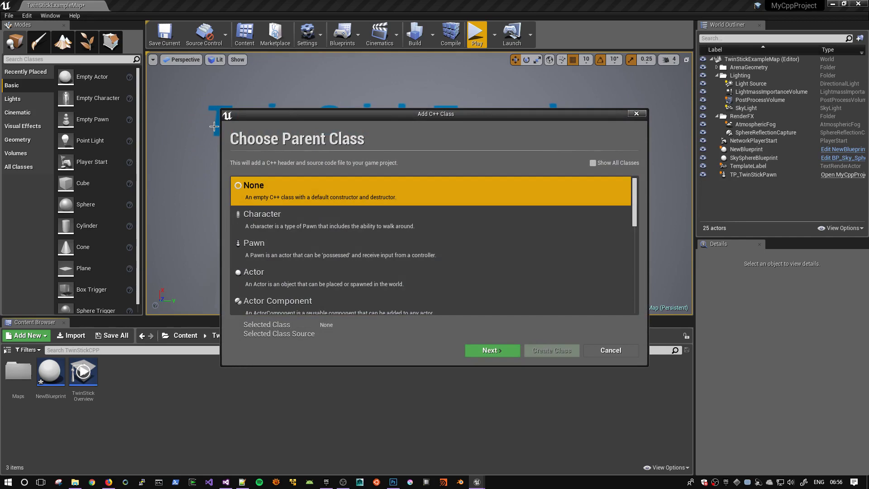
scroll(423, 249, "down", 2)
scroll(431, 251, "down", 2)
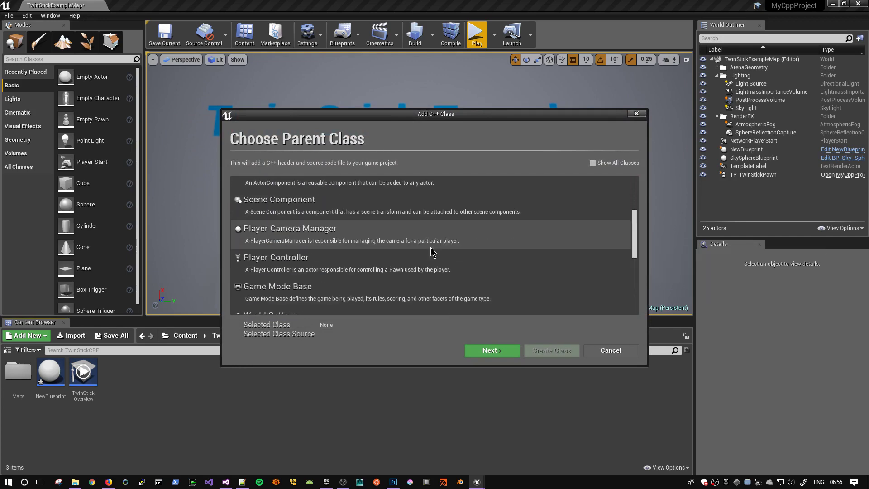
scroll(408, 265, "up", 1)
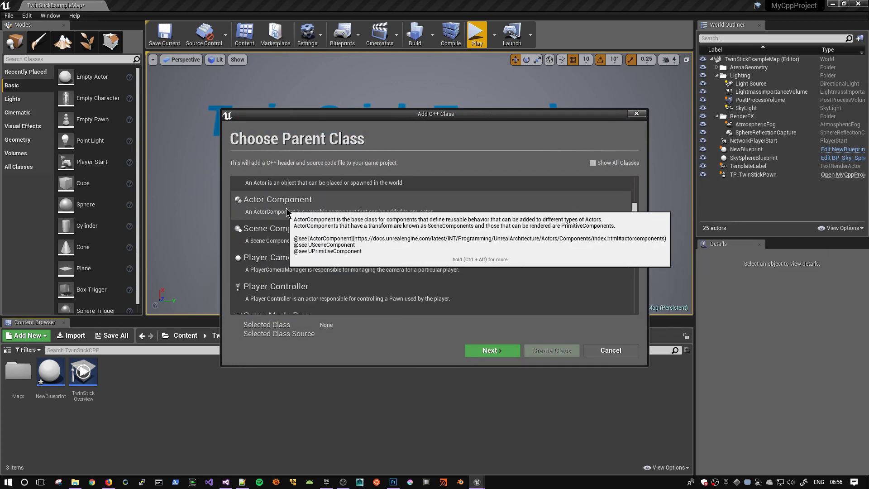
scroll(417, 234, "up", 3)
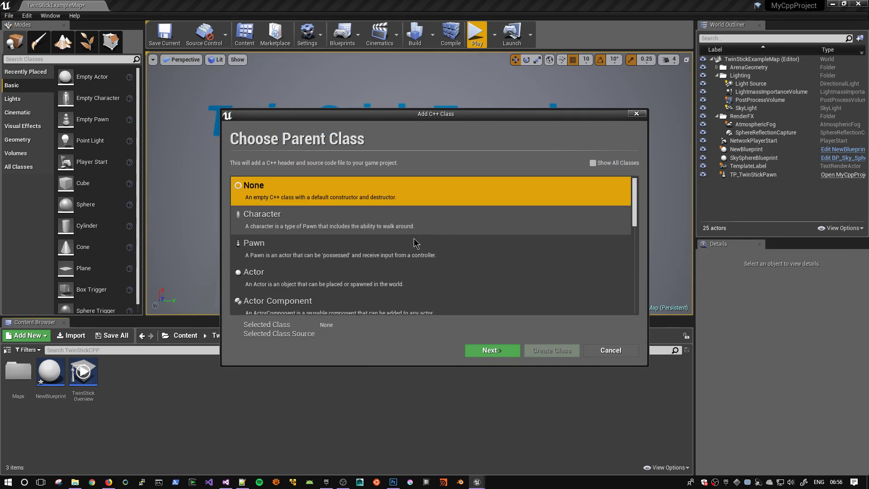
left_click(358, 287)
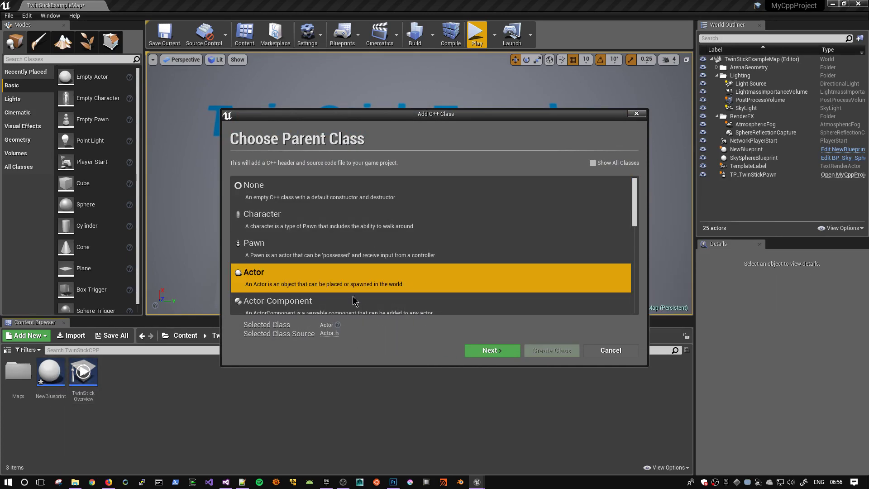
scroll(443, 263, "down", 1)
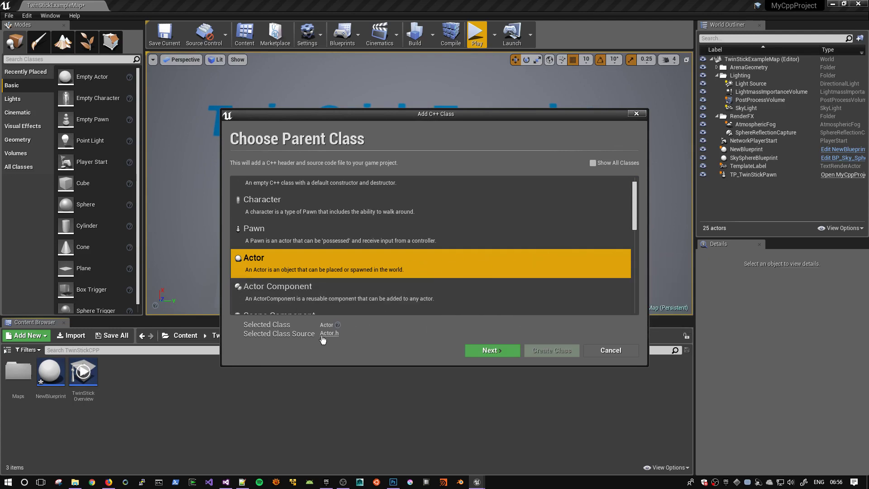
Name the new Actor class MyCppActor and create it so its code starts compiling
left_click(492, 350)
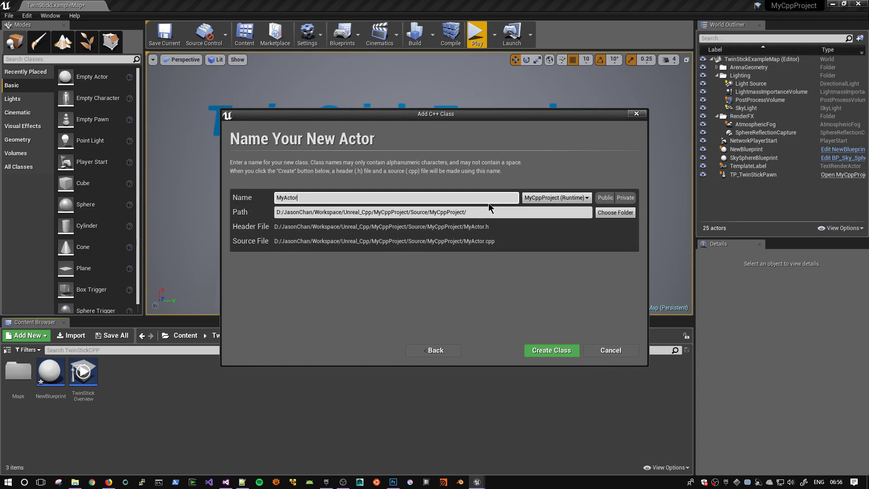
type("Cpp")
left_click(552, 351)
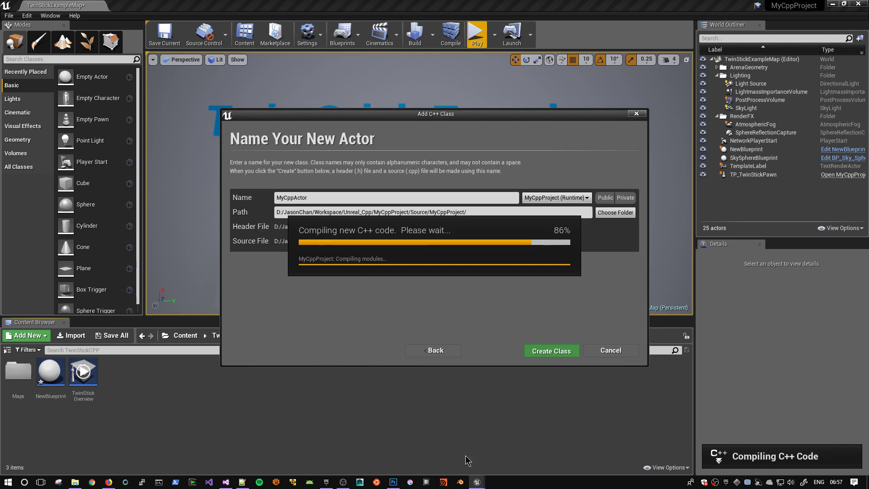
left_click(344, 484)
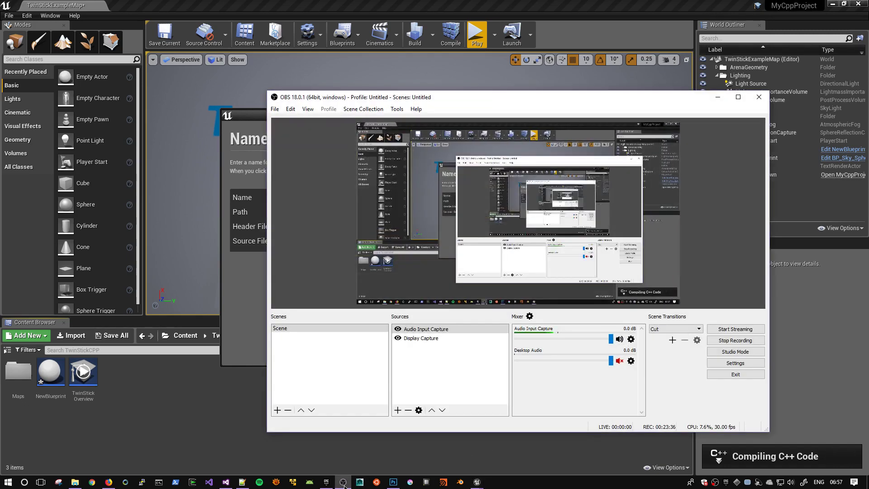
After compilation finishes, switch to Visual Studio showing the generated MyCppActor.cpp
left_click(343, 484)
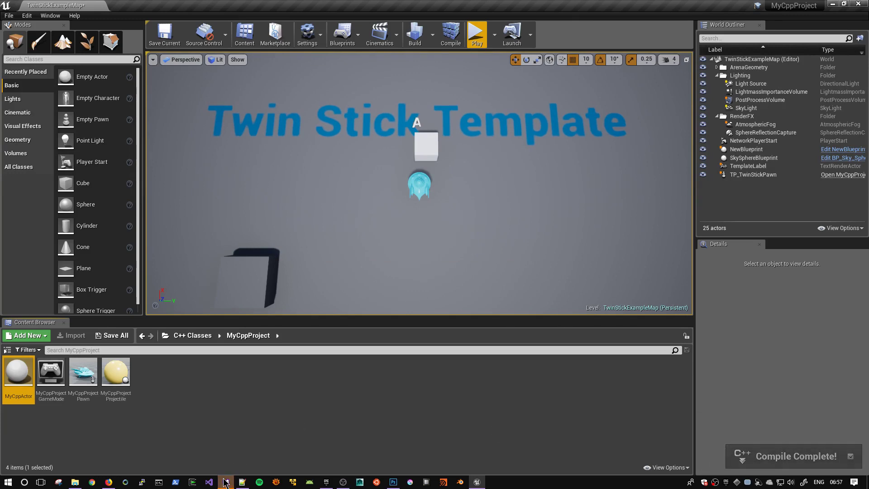
Collapse UE4, Engine and Config in Solution Explorer, open MyCppActor.h, and return to the Unreal Editor
mouse_move(226, 481)
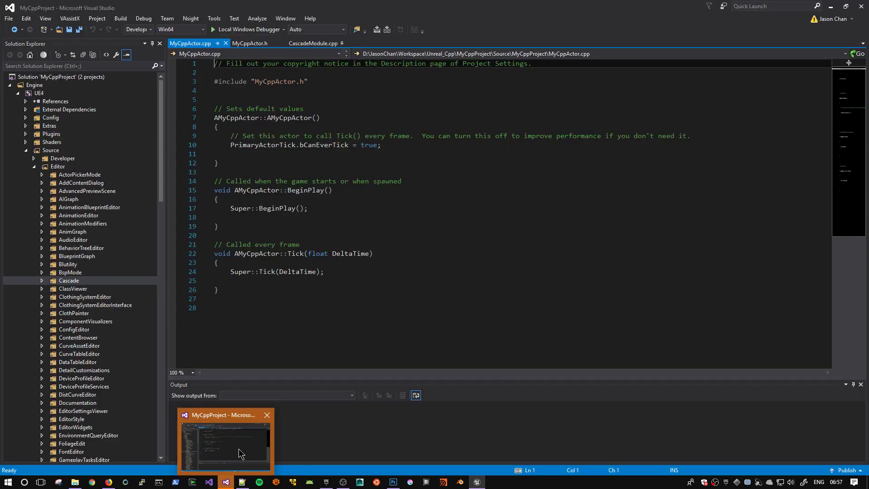
left_click(240, 452)
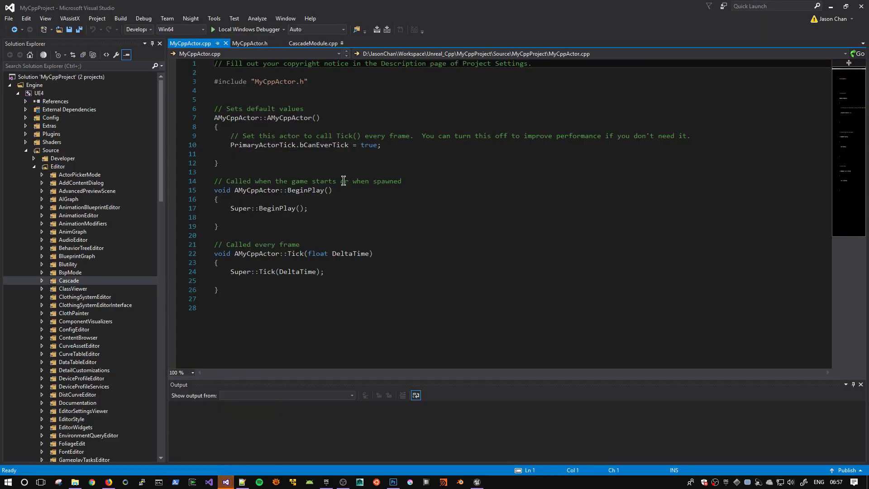
left_click(18, 93)
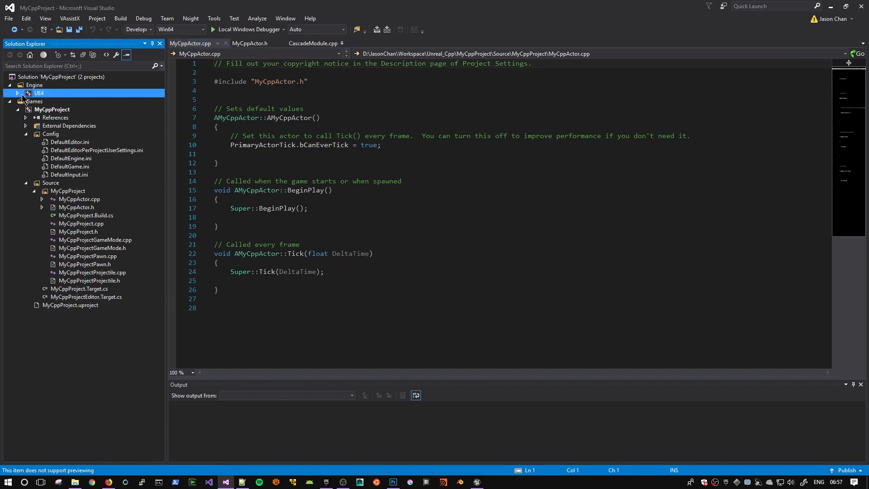
left_click(9, 85)
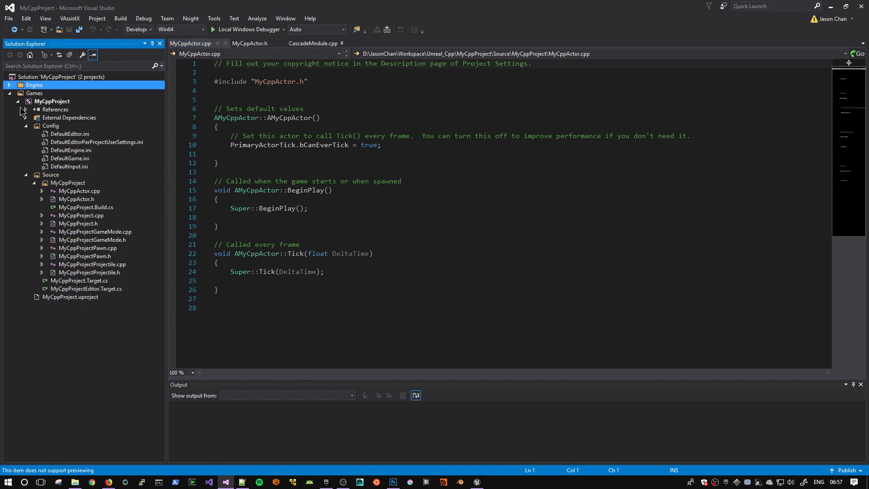
left_click(25, 126)
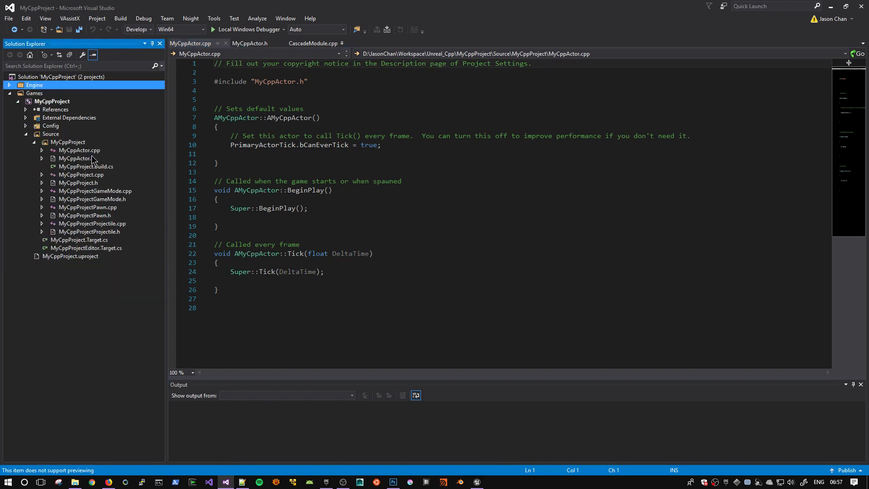
left_click(85, 158)
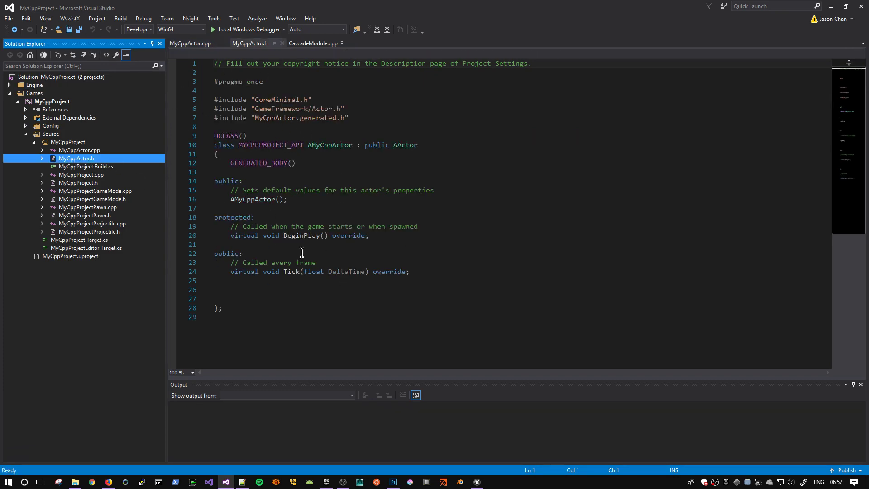
key("alt+Tab")
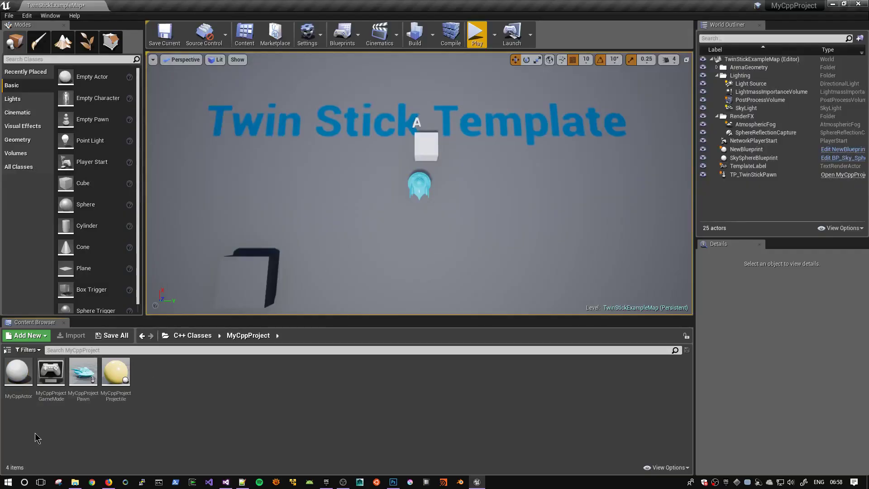
Browse to C++ Classes > MyCppProject and drag MyCppActor into the level, creating MyCppActor1
left_click(166, 336)
left_click(195, 155)
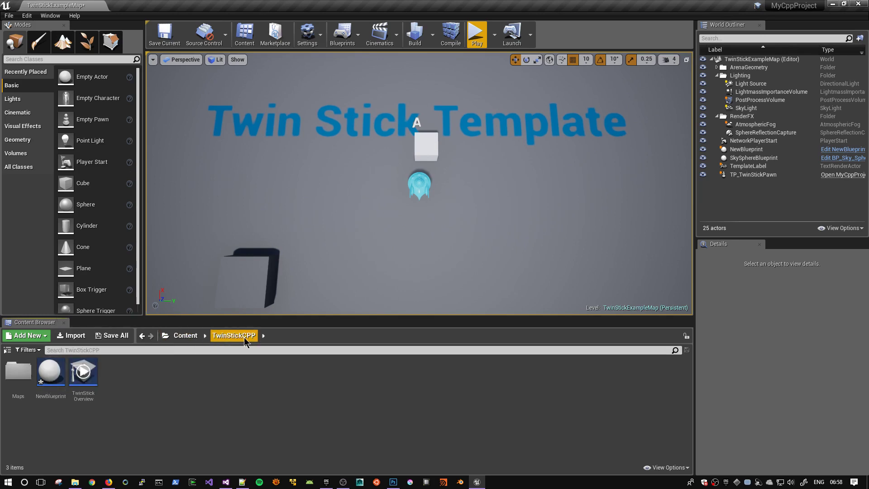
left_click(166, 337)
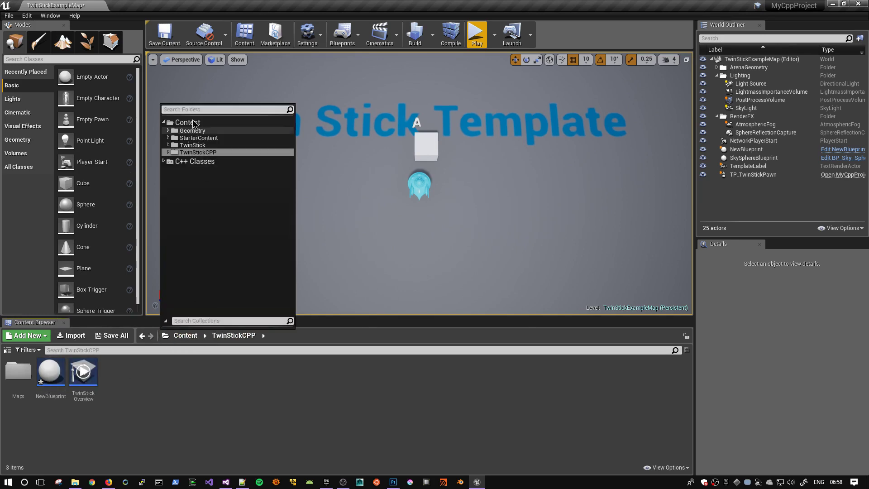
left_click(164, 161)
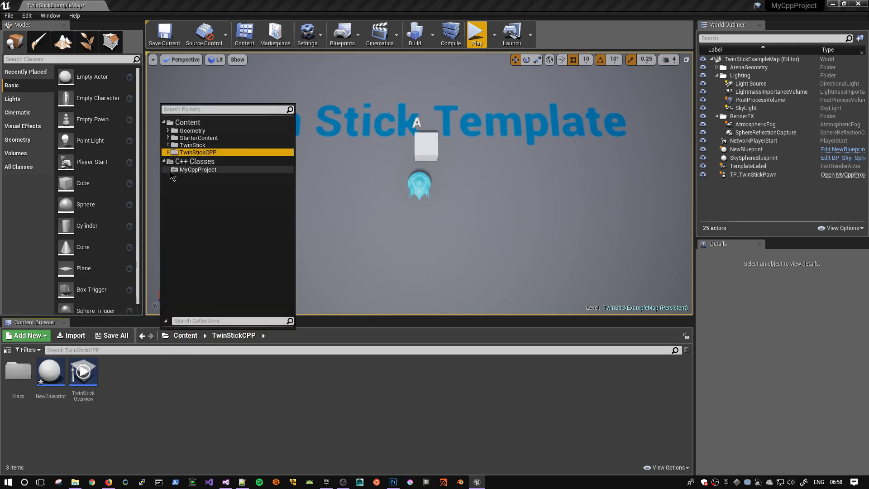
left_click(197, 171)
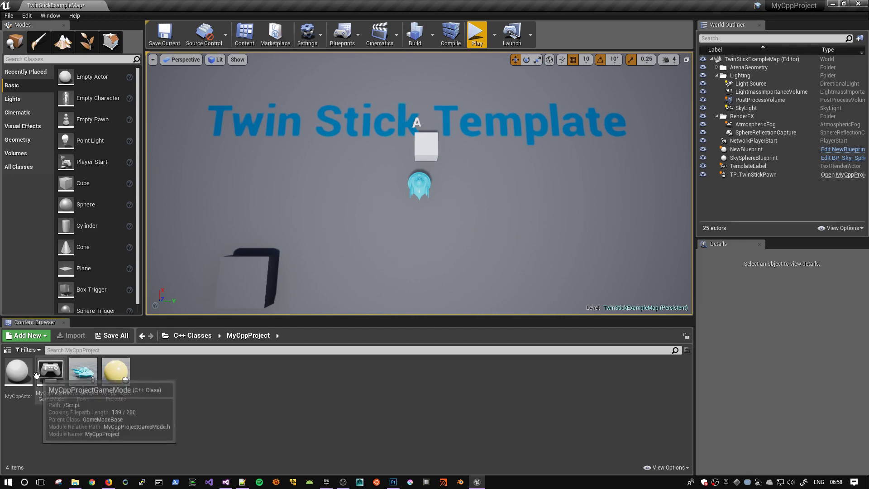
left_click_drag(20, 374, 372, 162)
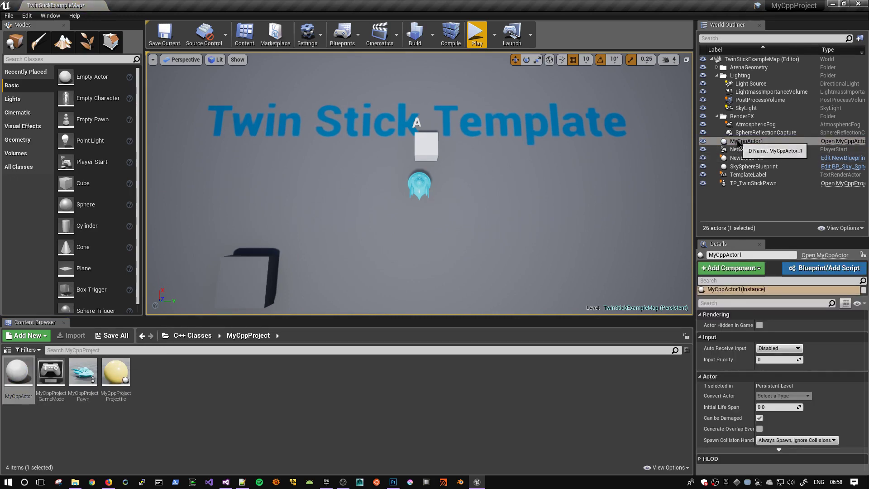
Add a Sphere component to MyCppActor1 and move it to -650, -150, 220
left_click(741, 269)
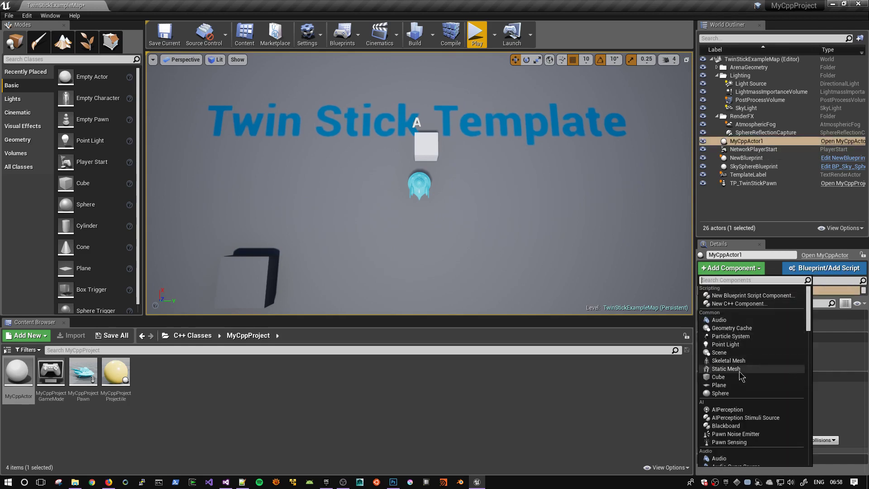
left_click(720, 393)
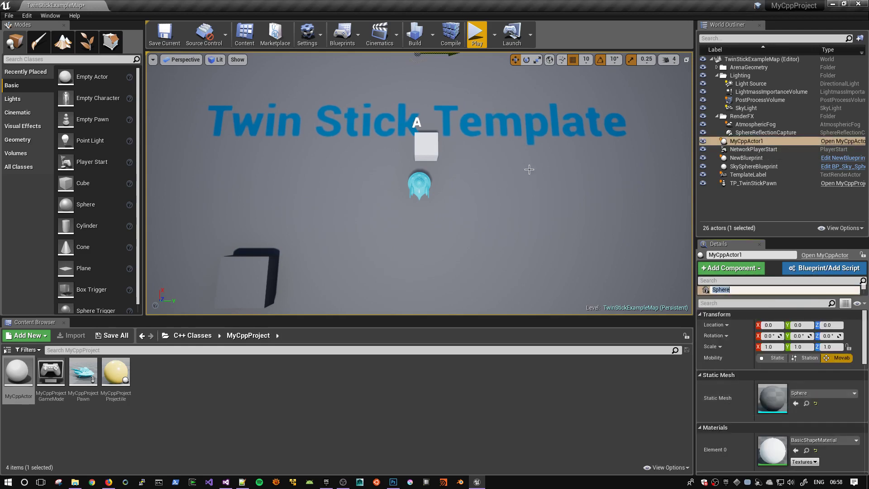
key("f")
double_click(753, 144)
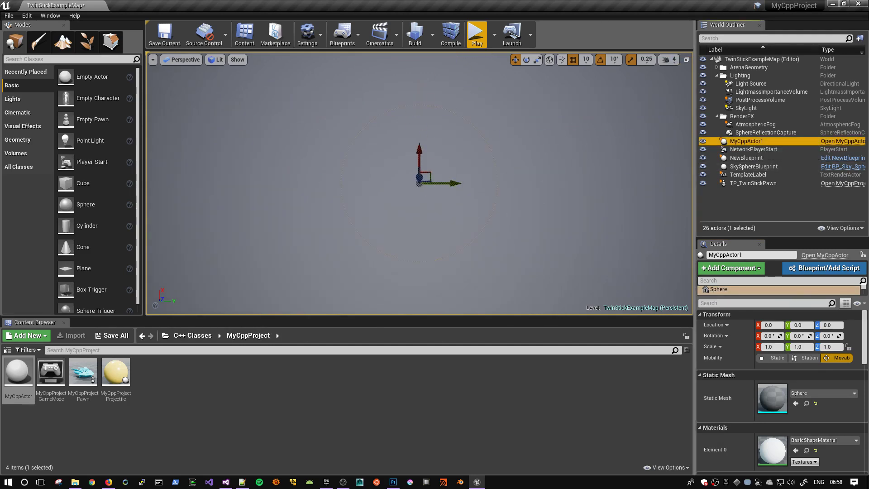
scroll(553, 214, "down", 10)
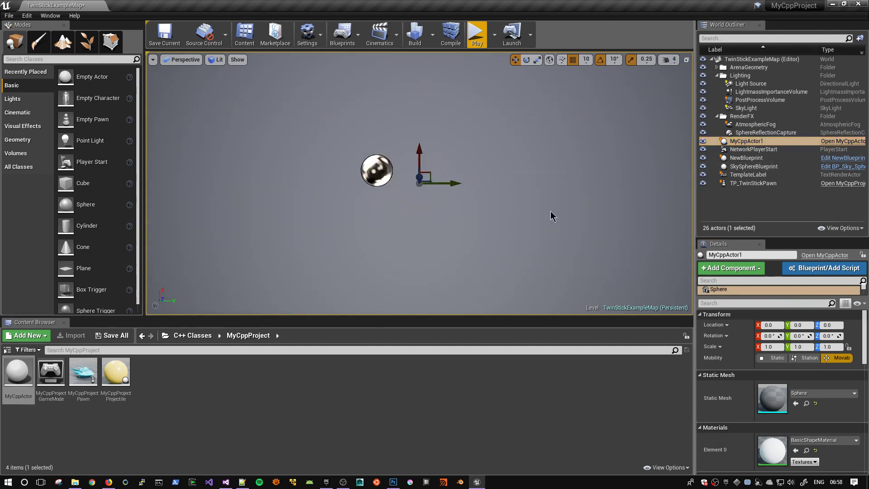
left_click_drag(386, 234, 434, 194, "alt")
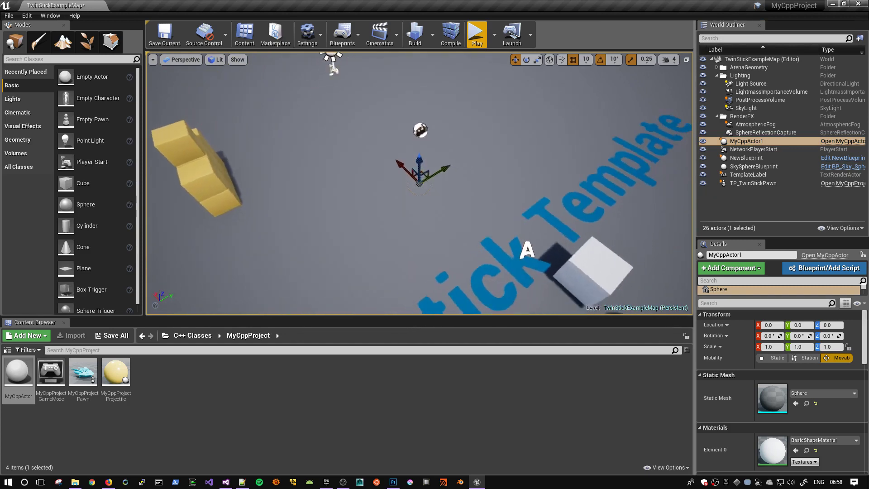
mouse_move(419, 156)
left_mouse_down()
mouse_move(419, 120)
mouse_move(562, 179)
left_mouse_up()
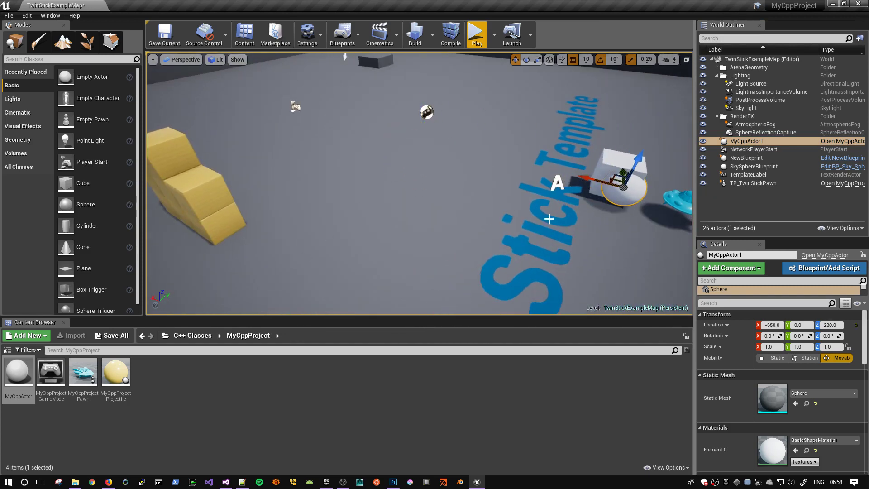
left_click_drag(452, 204, 487, 179, "alt")
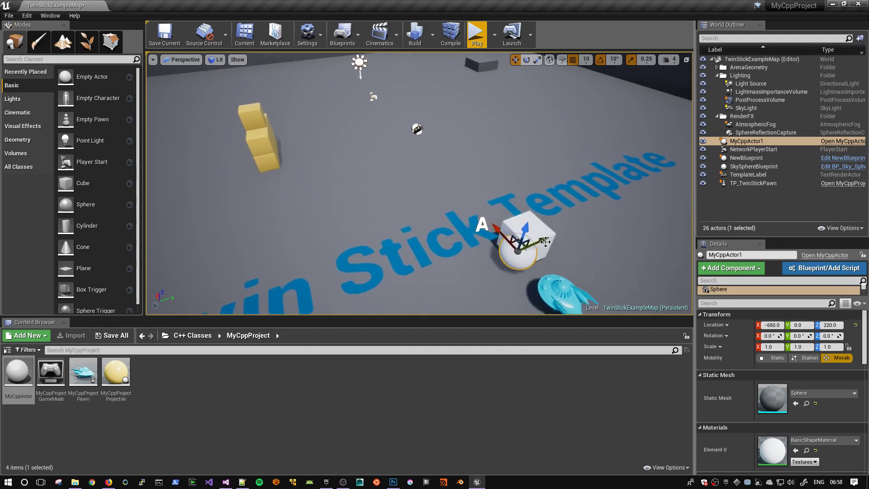
mouse_move(545, 241)
left_mouse_down()
mouse_move(507, 246)
mouse_move(543, 247)
mouse_move(543, 227)
left_mouse_up()
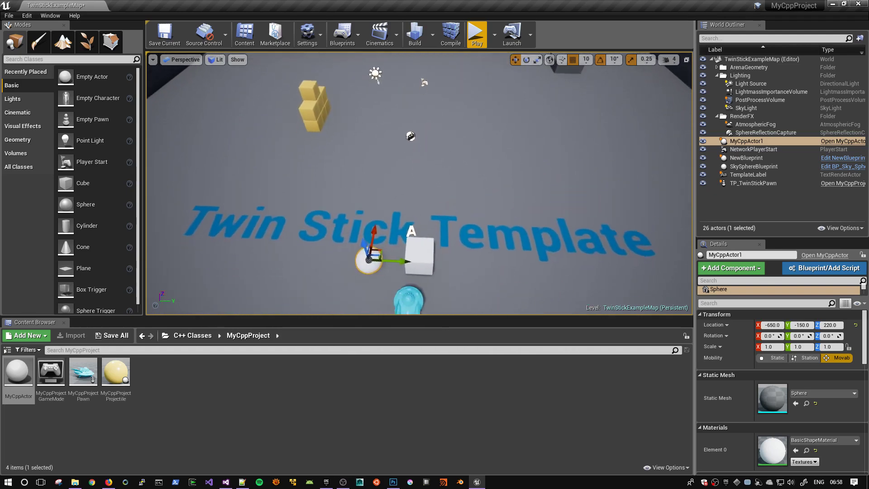
Save the level and open the MyCppActor source in Visual Studio
scroll(348, 171, "up", 3)
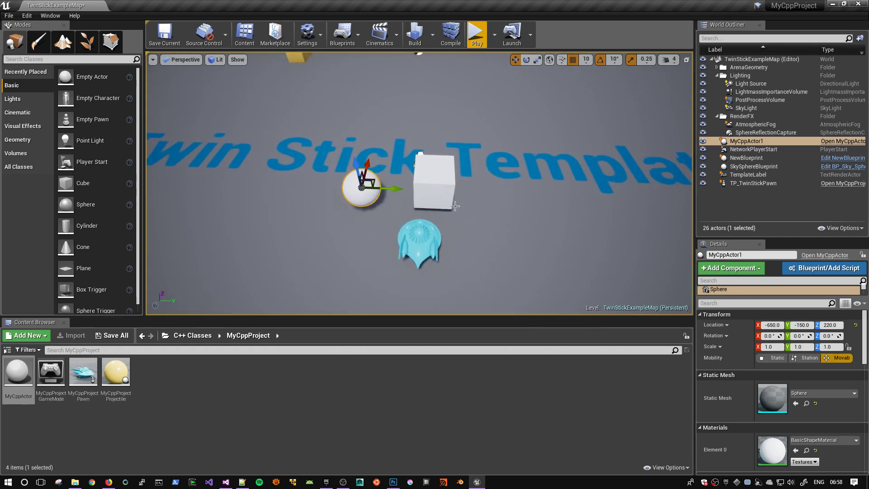
left_click(164, 36)
left_click(835, 142)
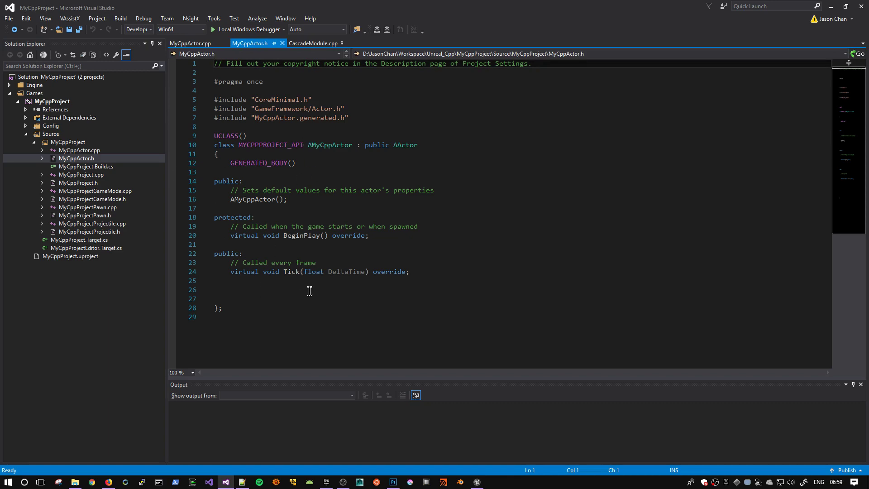
Review the Tick declarations in MyCppActor.h and the bCanEverTick setting in MyCppActor.cpp
key("alt+Tab")
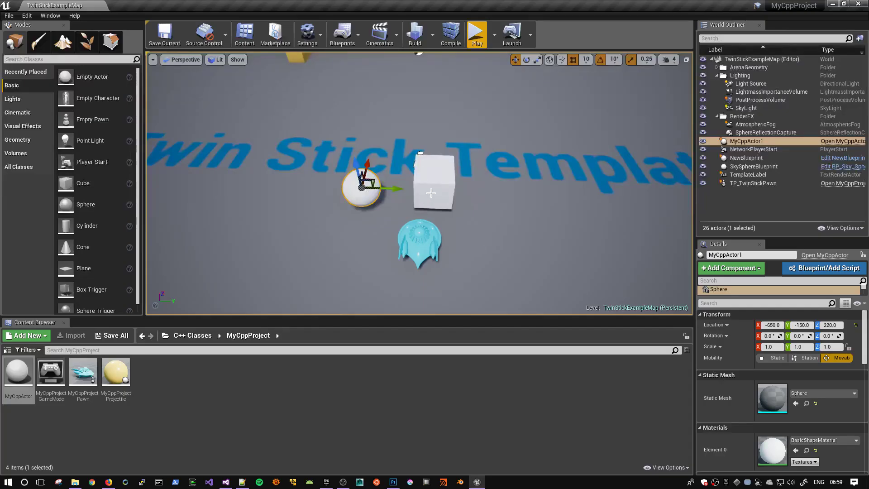
key("alt+Tab")
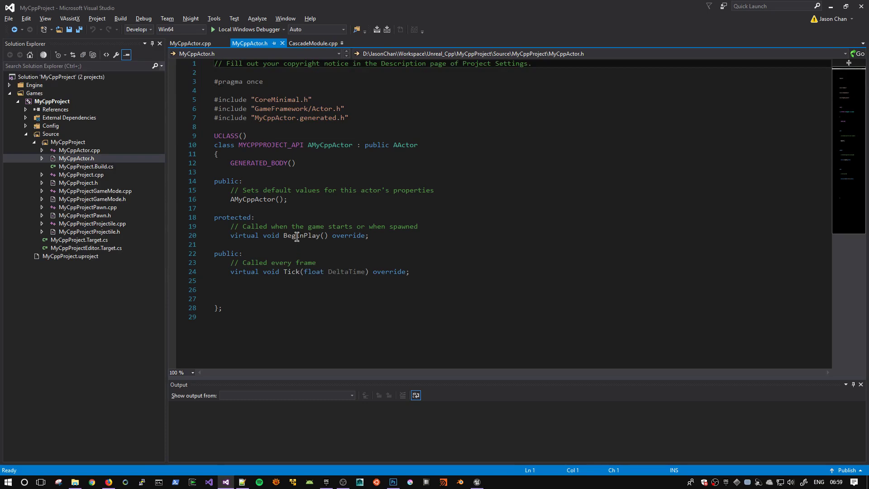
double_click(297, 236)
double_click(291, 273)
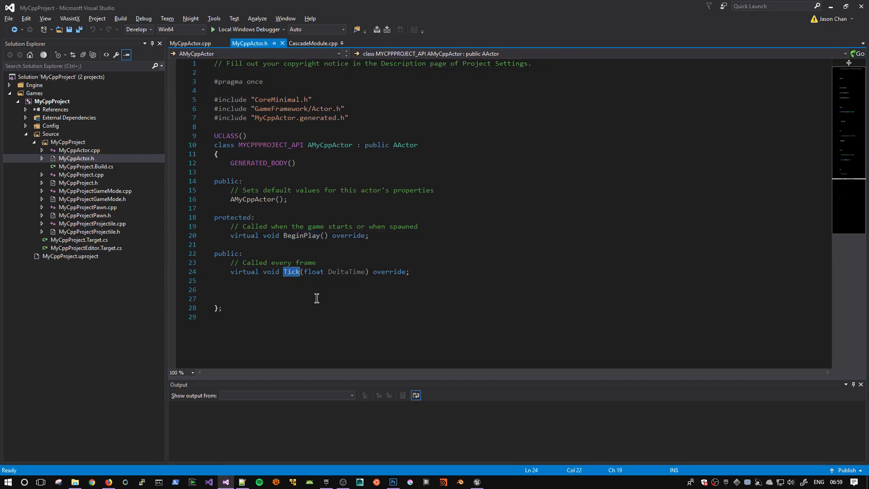
left_click(304, 292)
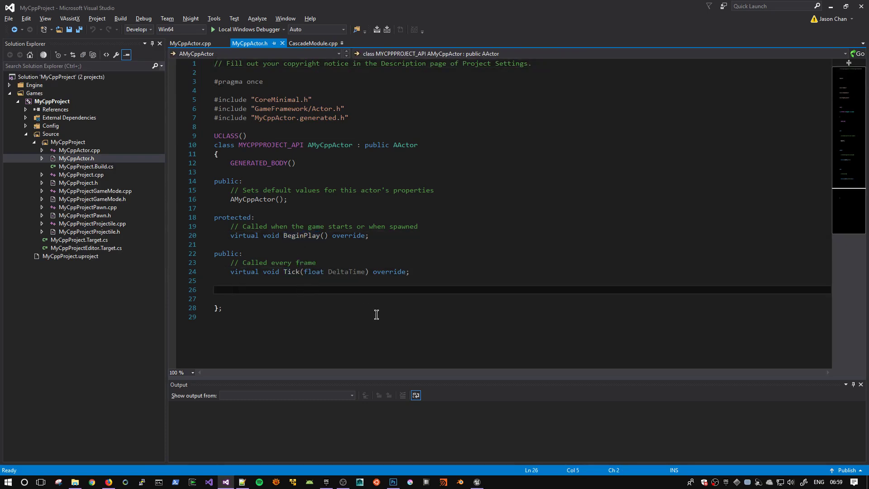
key("alt+o")
key("alt+o")
key("alt+o")
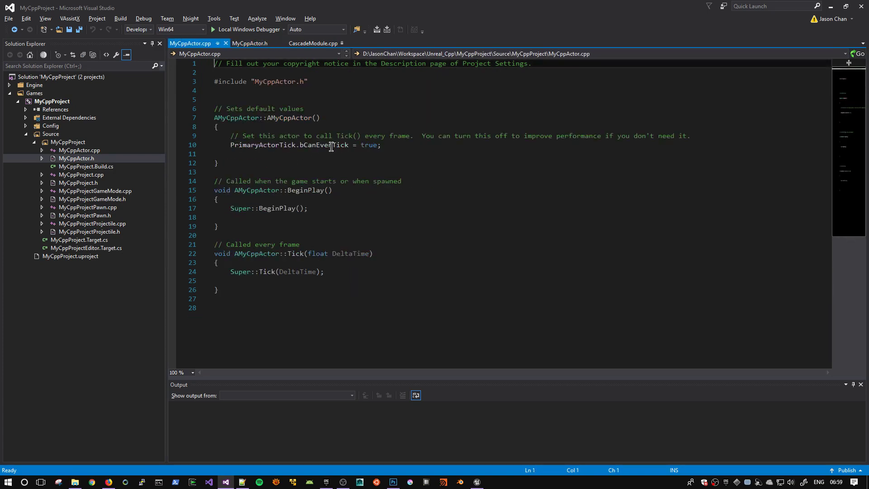
mouse_move(331, 147)
double_click(341, 137)
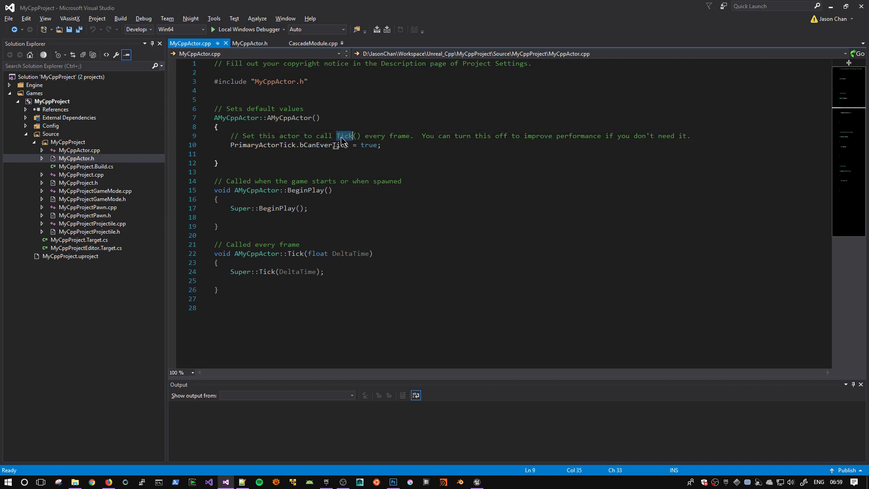
double_click(368, 145)
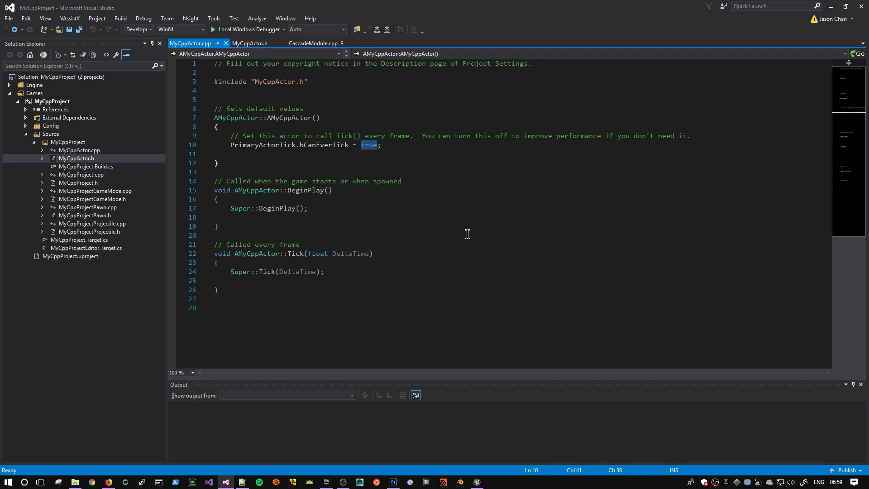
Return to MyCppActor.cpp and place the caret inside the Tick function body
key("alt+o")
key("alt+Tab")
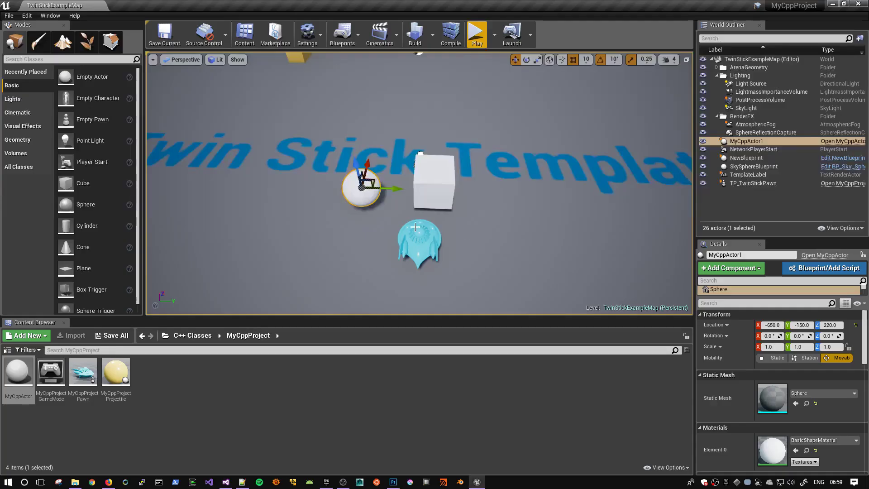
key("alt+Tab")
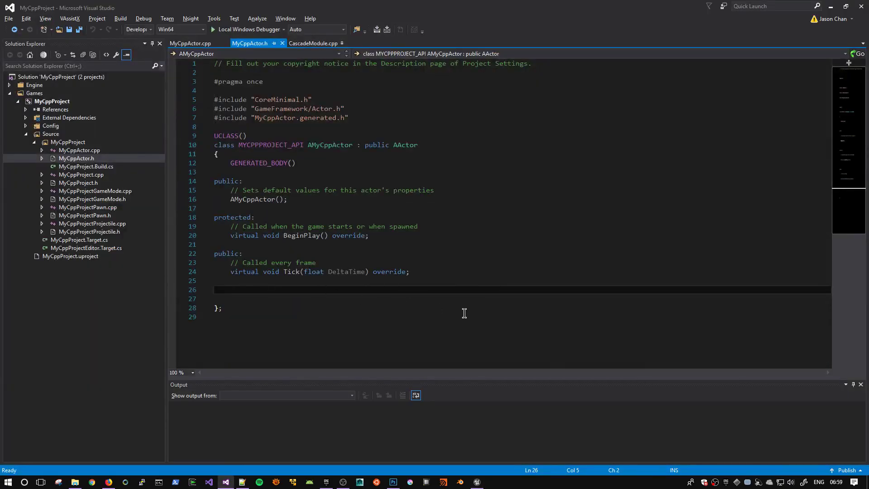
key("alt+o")
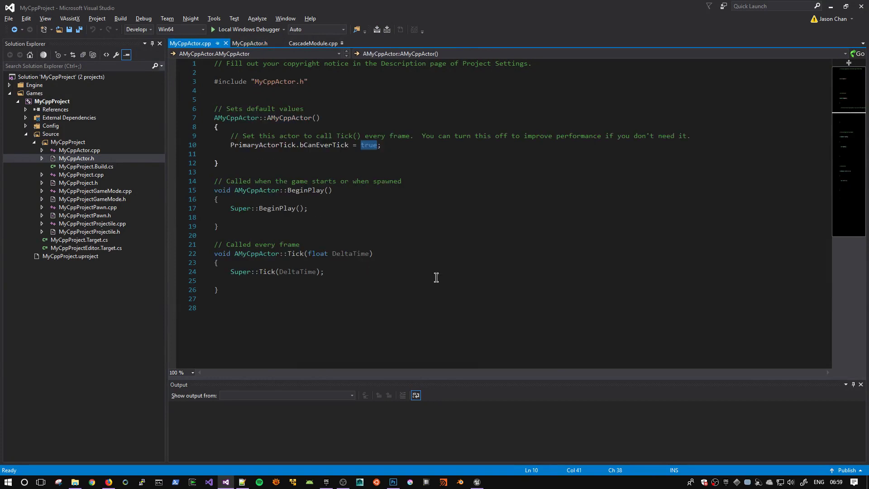
left_click(436, 278)
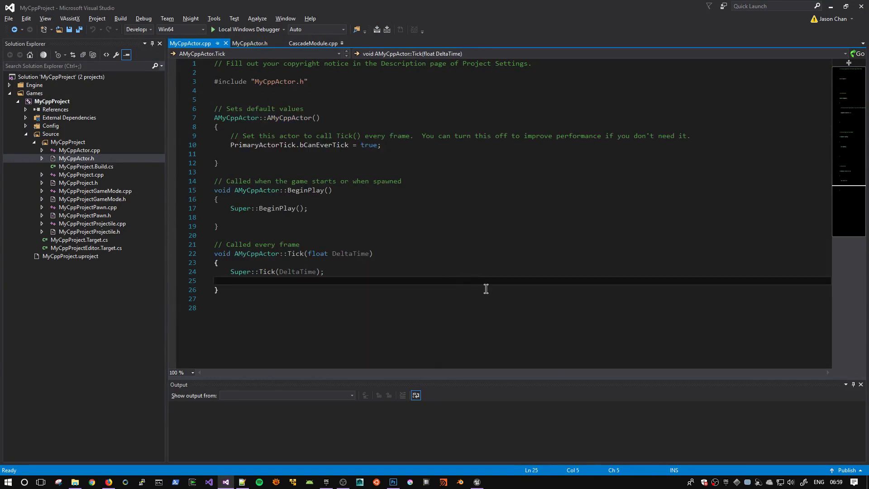
key("alt+Tab")
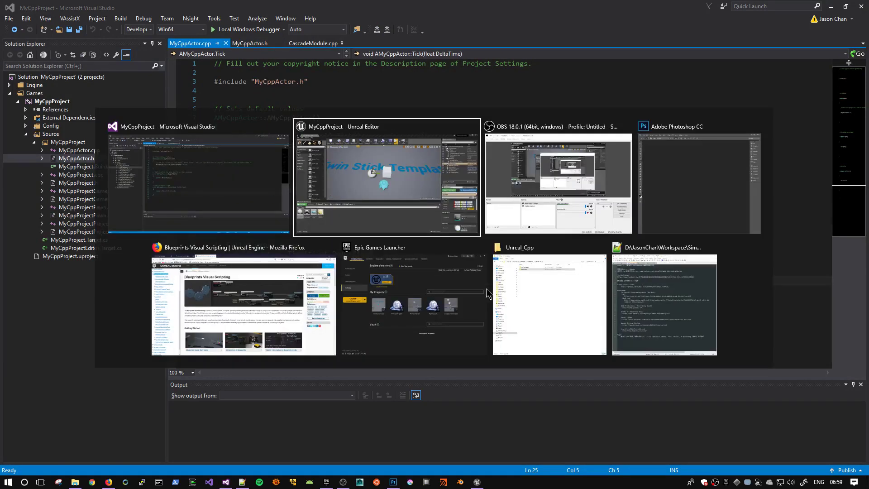
key("alt+Tab")
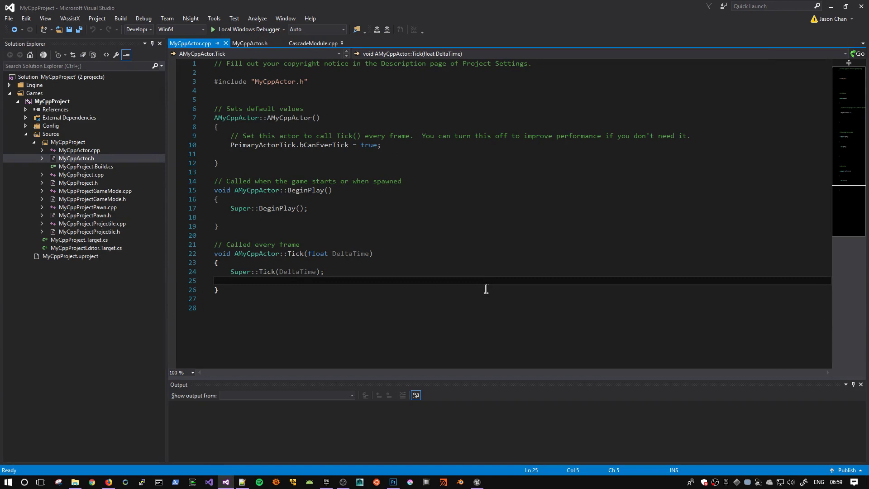
Write GEngine->AddOnScreenDebugMessage(-1, 2, FColor in Tick using IntelliSense completions
type("G")
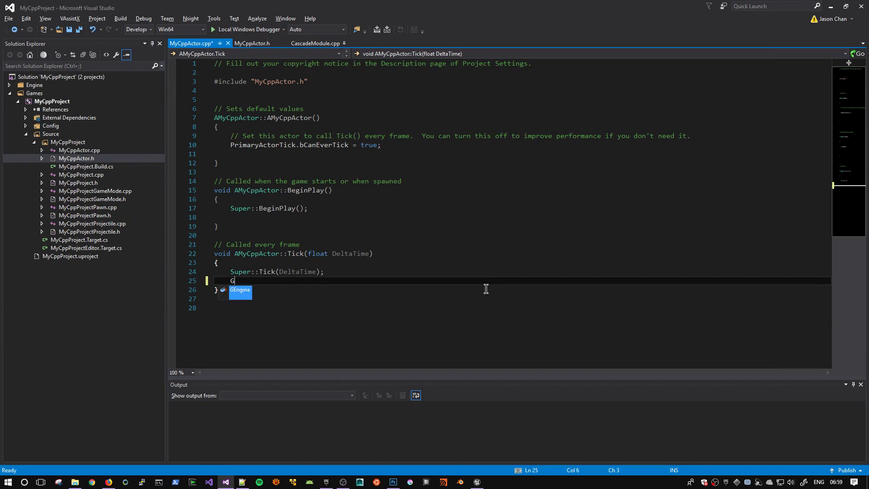
key("Tab")
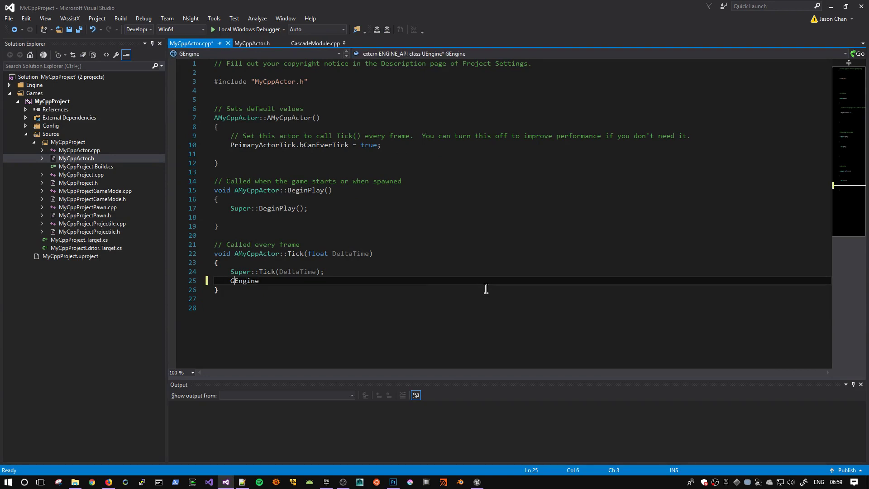
key("End")
type("-")
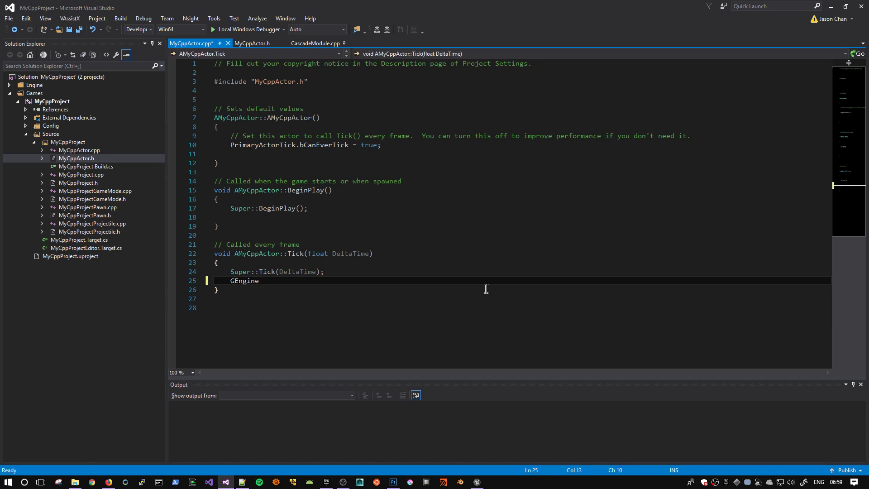
type(">AddO")
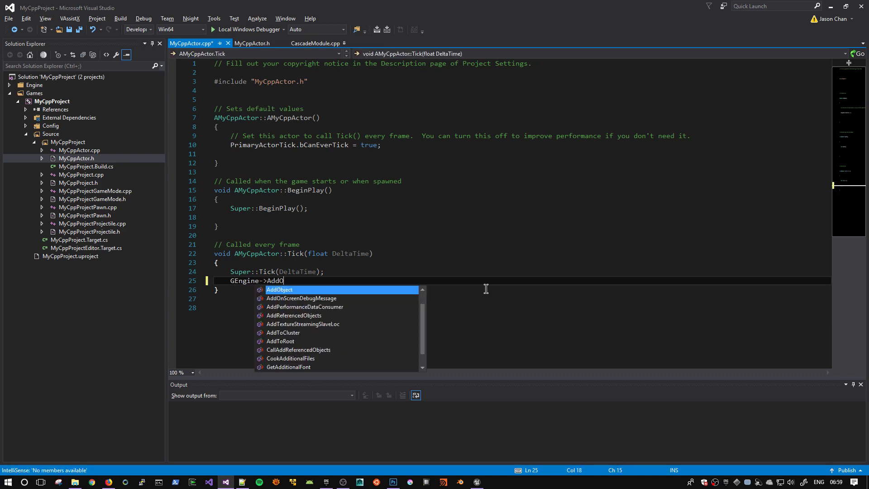
type("n")
key("Tab")
type("(-1")
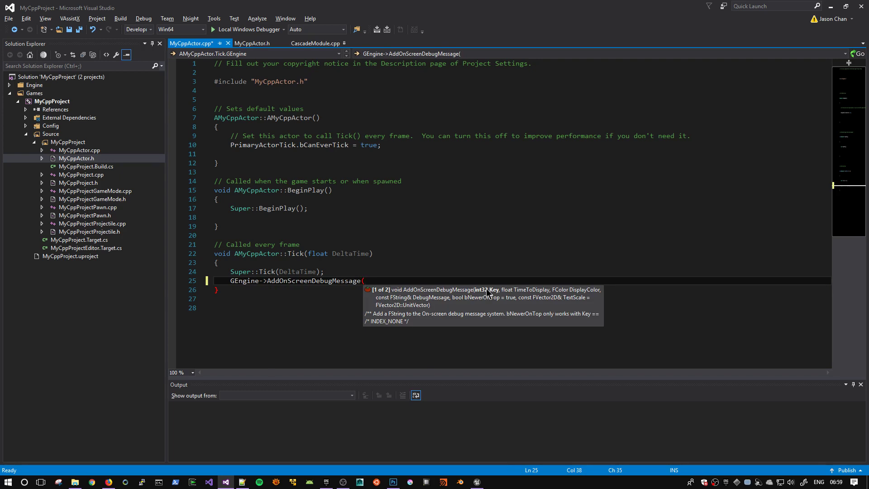
type(",")
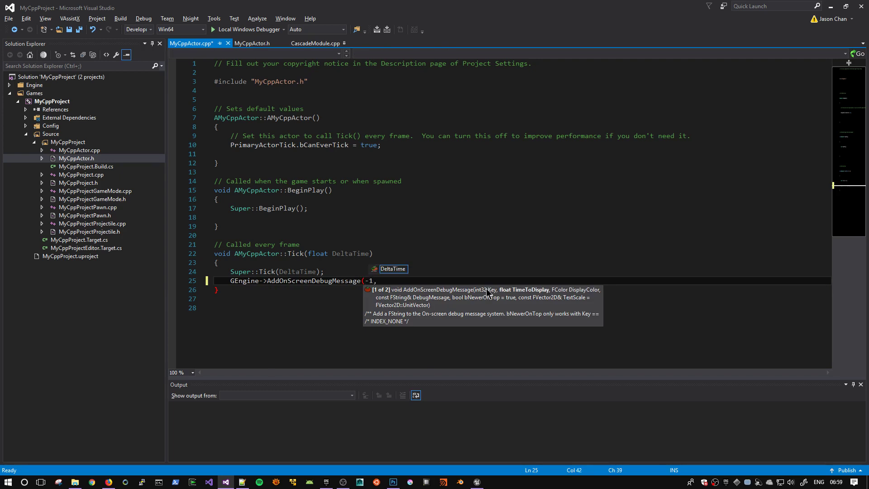
type(" 2")
type(", ")
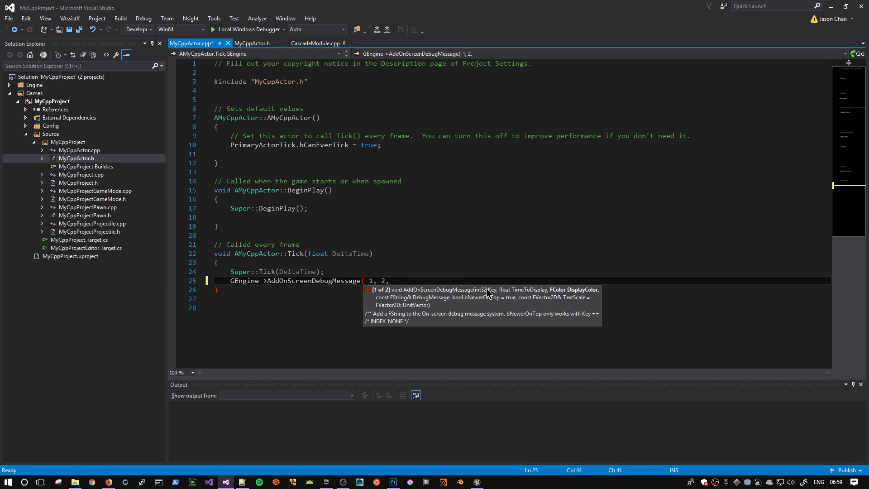
type("FC")
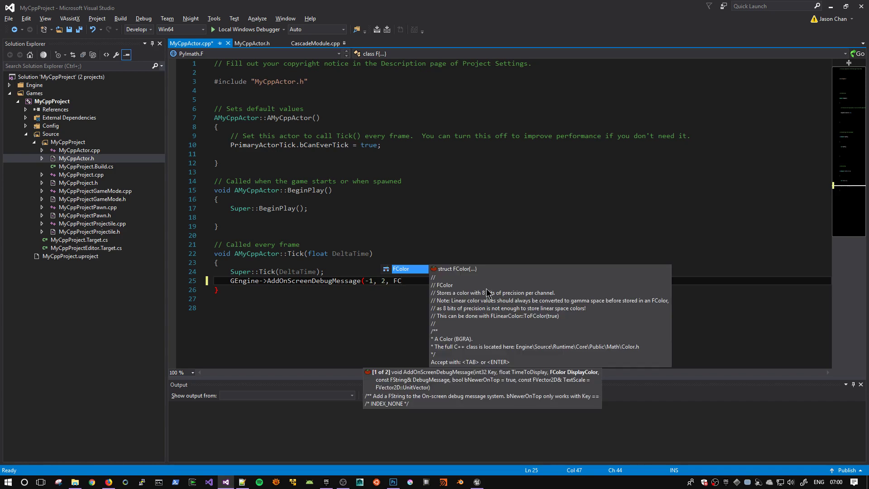
key("Tab")
Try FColor::Red, replace it with an FColor( constructor, and go to FColor's definition
type("::")
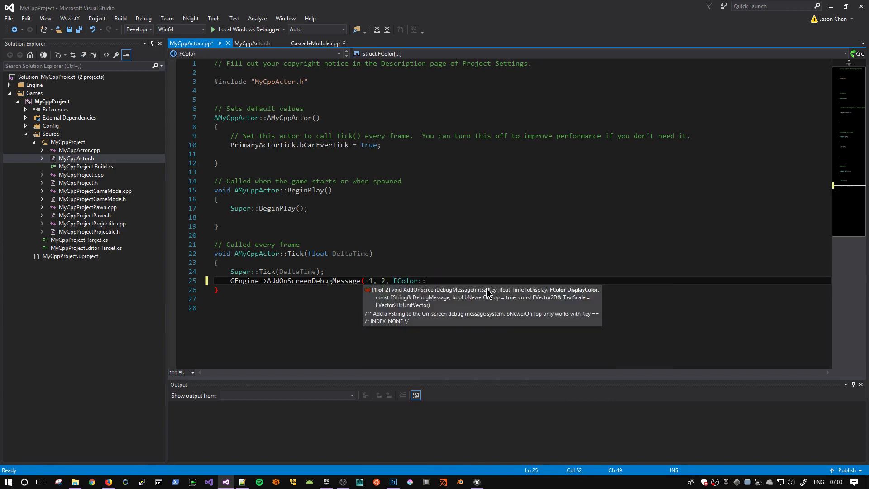
key("Down")
key("Down")
key("Down")
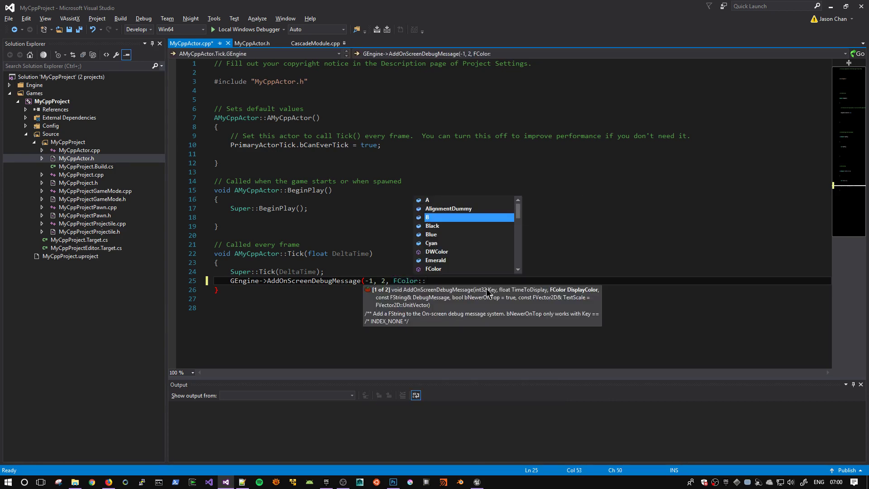
type("R")
key("Tab")
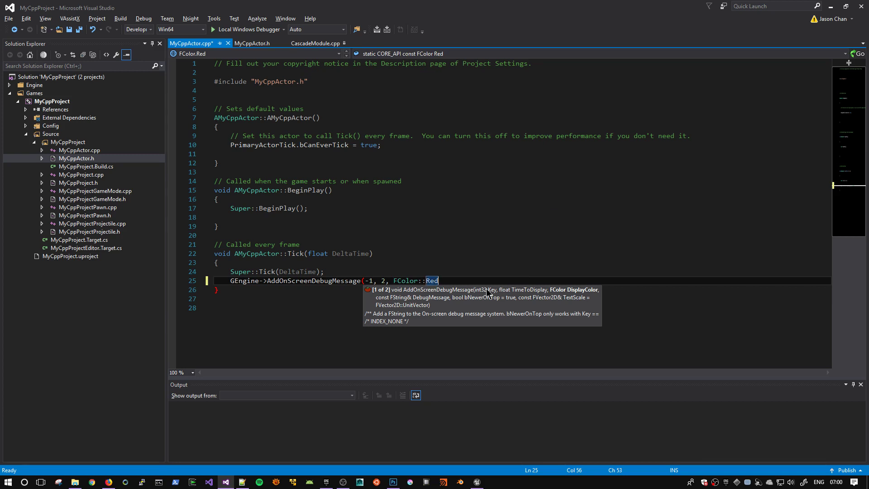
key("BackSpace")
key("BackSpace")
key("BackSpace")
key("BackSpace")
key("BackSpace")
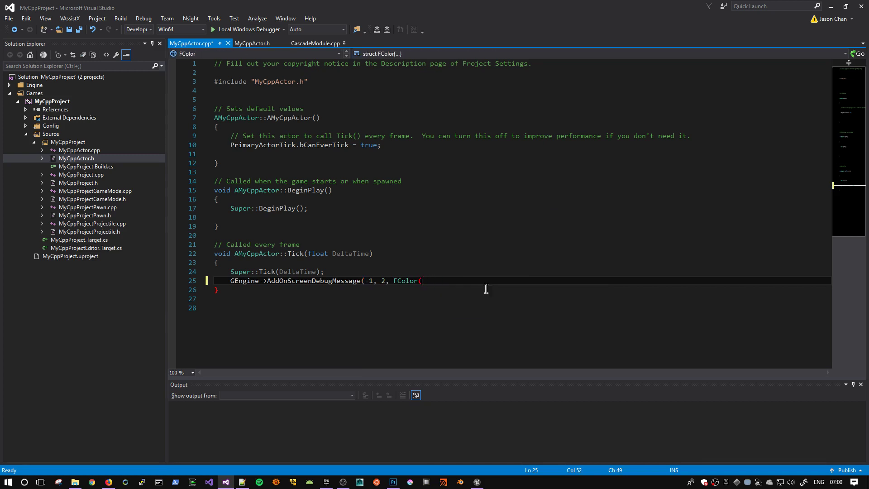
type("(")
key("Down")
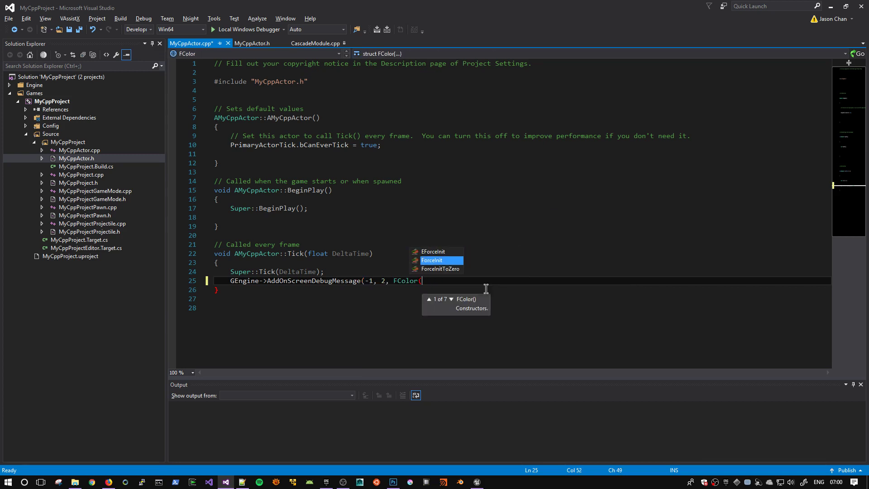
key("Down")
key("Escape")
key("Left")
key("Left")
key("Left")
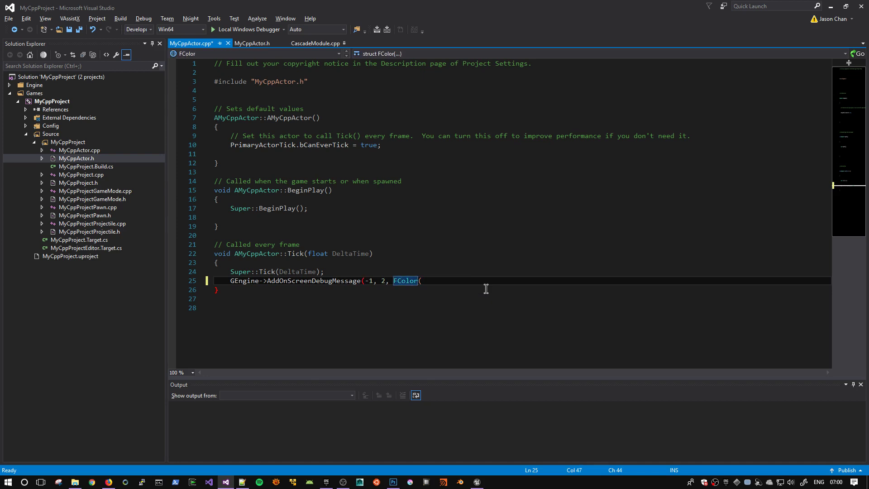
key("alt+g")
Inspect the FColor struct in Color.h, then return to MyCppActor.cpp
left_click(487, 291)
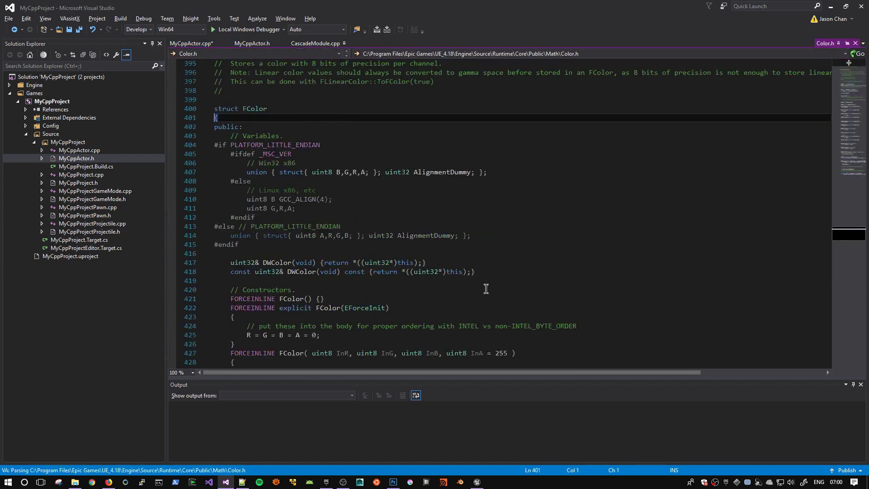
scroll(364, 223, "down", 1)
scroll(363, 224, "down", 3)
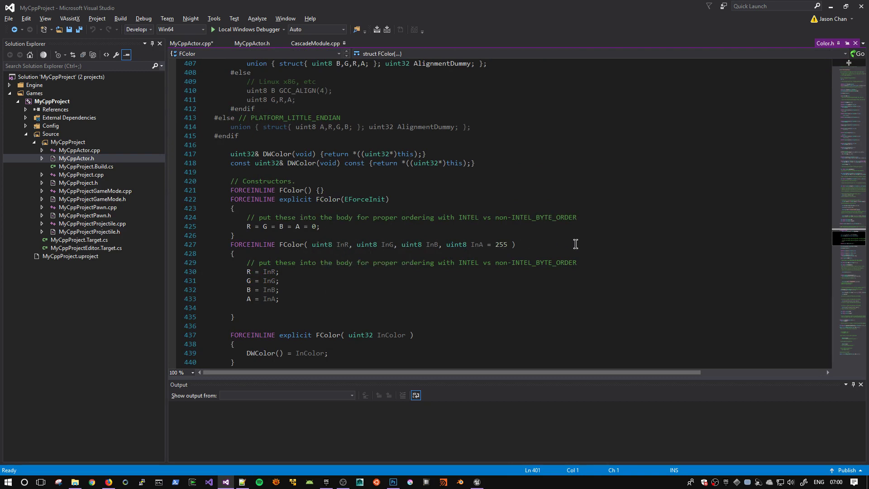
key("ctrl+minus")
Complete the colour argument as FColor(255,0,0) followed by a comma on line 25
key("End")
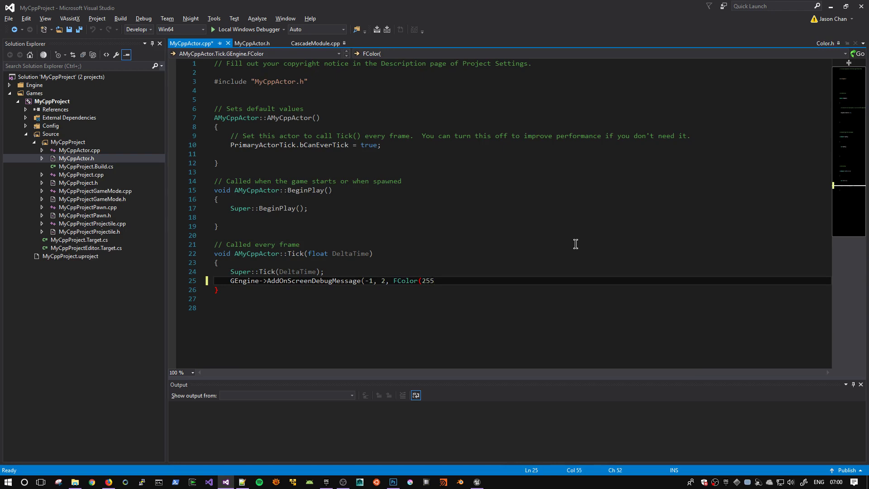
type(",0,0")
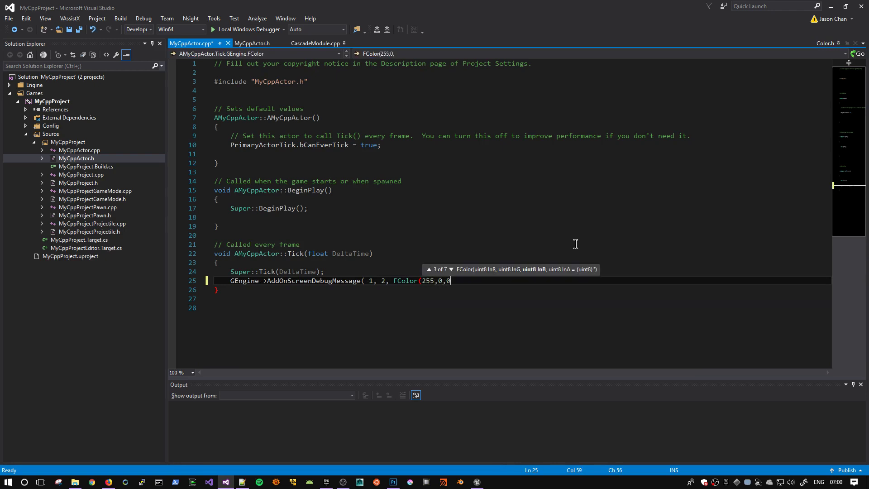
key("Escape")
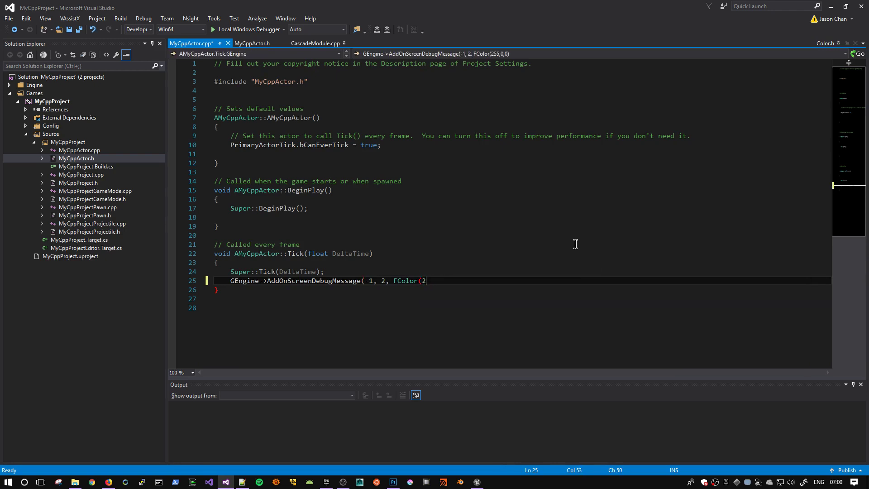
key("BackSpace")
key("BackSpace")
type("::Re")
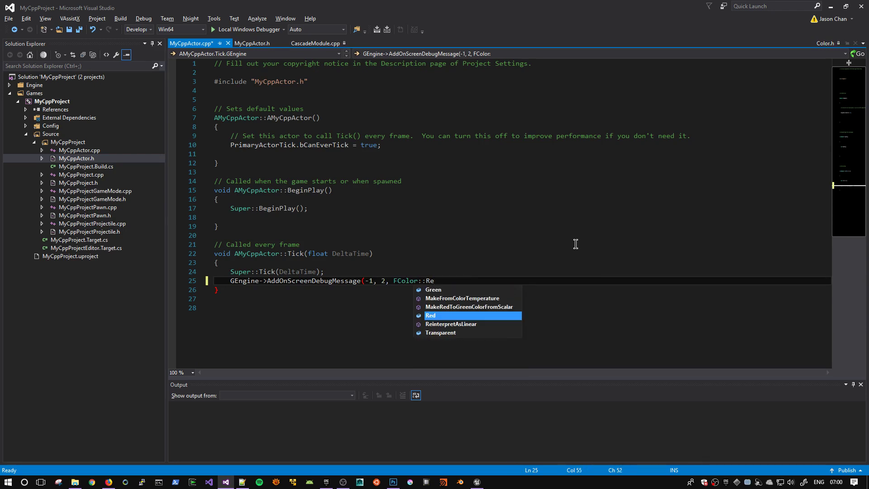
key("BackSpace")
key("BackSpace")
key("BackSpace")
key("BackSpace")
type("(25")
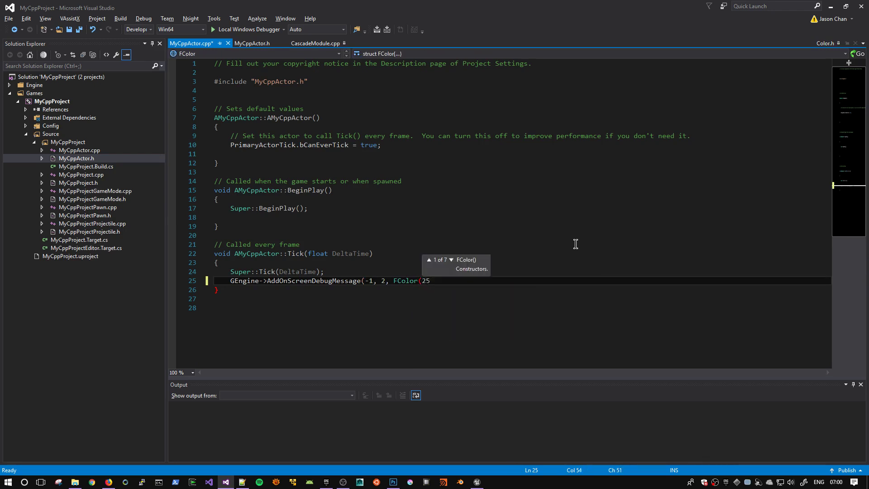
type("5,0,0)")
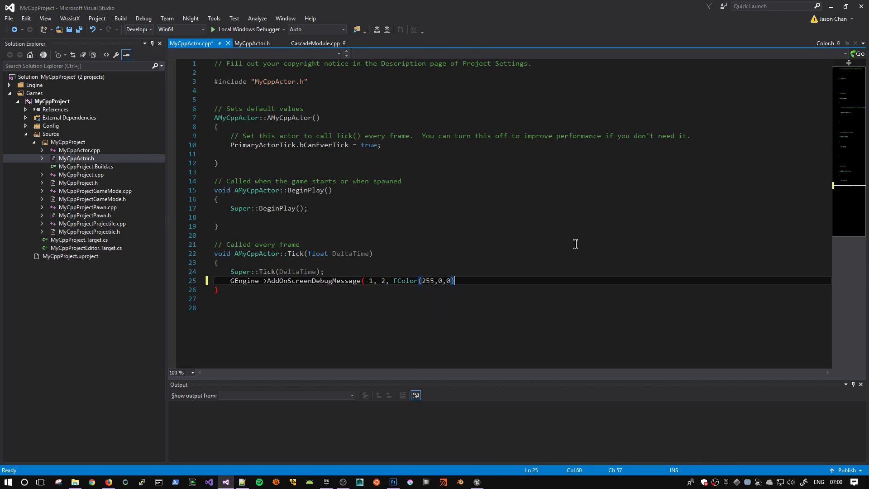
type(",")
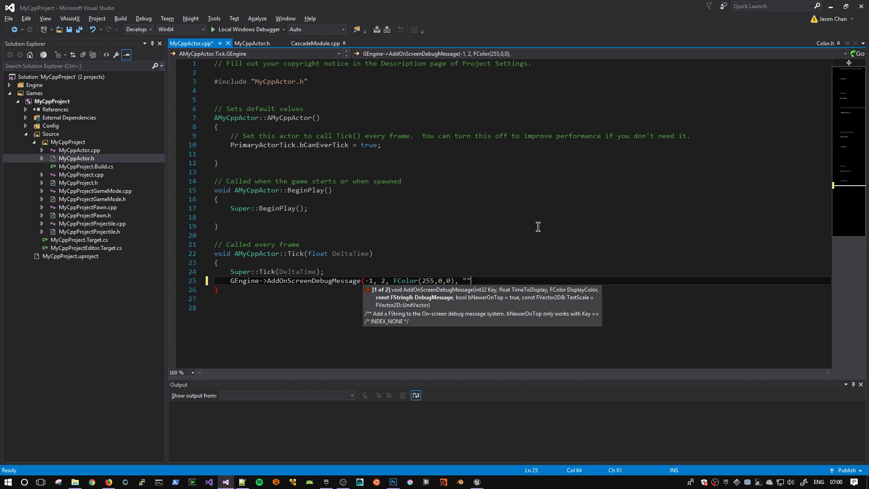
Close the call with ); and type 'Cpp Message' into the message string, then save
type(");")
key("Left")
key("Left")
key("Left")
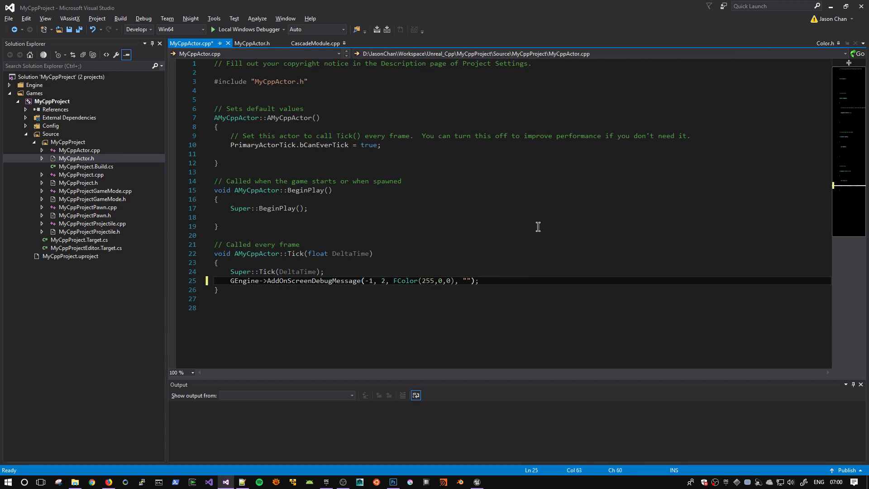
type("C")
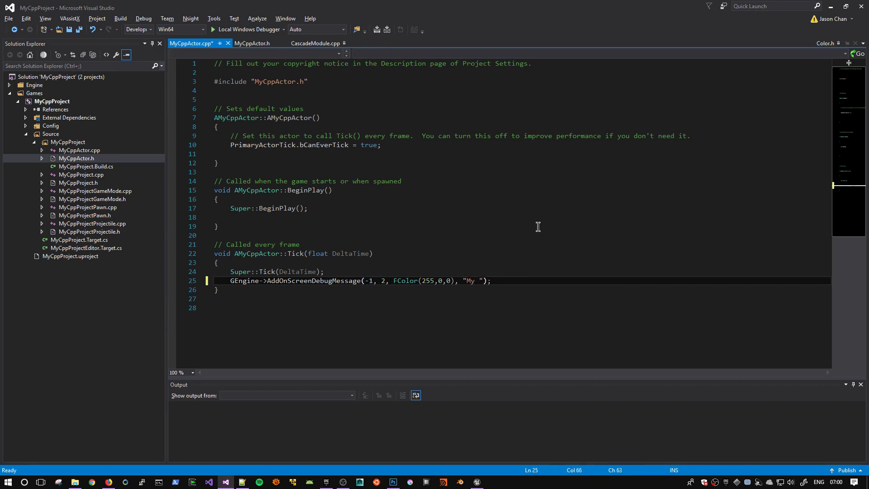
type("pp Messa")
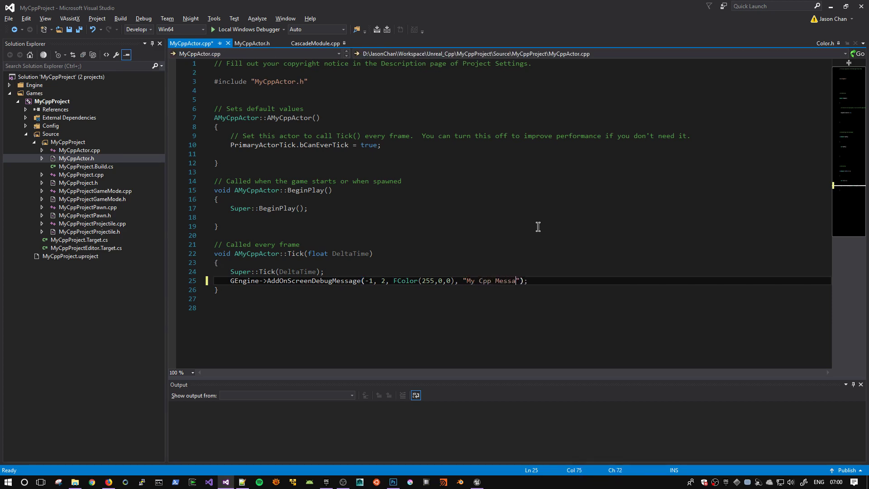
type("ge")
key("ctrl+s")
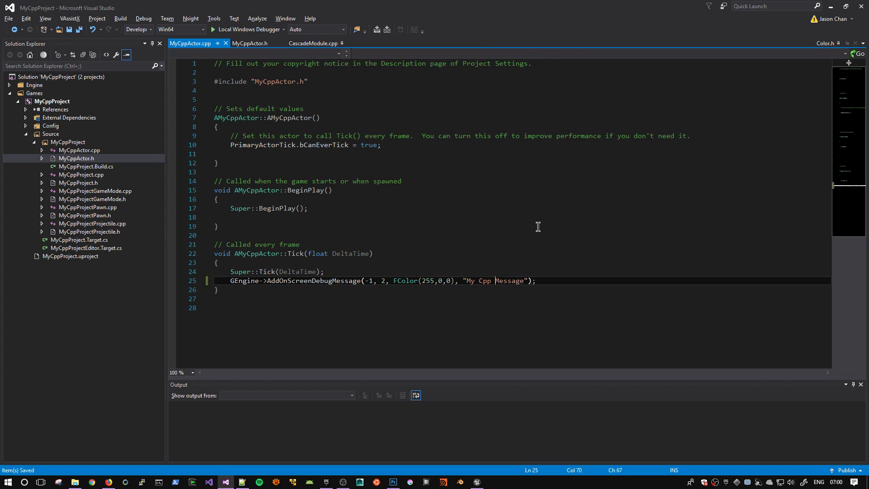
Wrap the message string in the TEXT() macro and save MyCppActor.cpp
key("Left")
key("Left")
key("Left")
type("L")
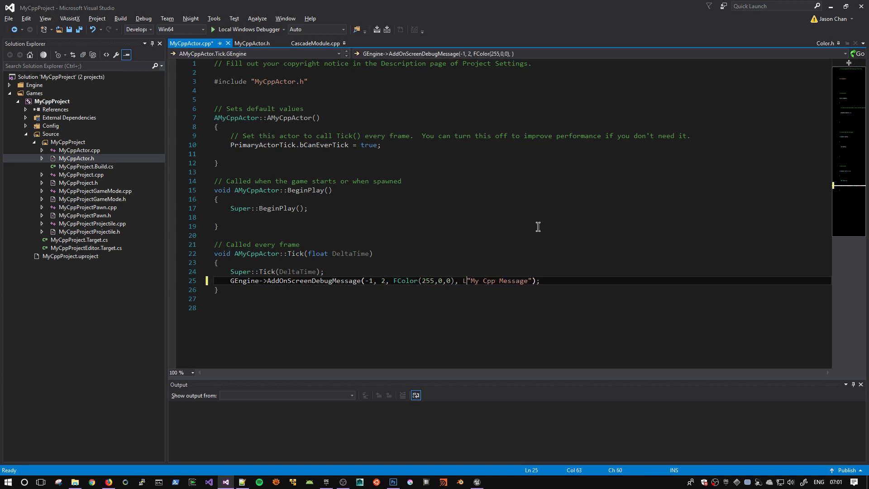
key("BackSpace")
type("TEXT(")
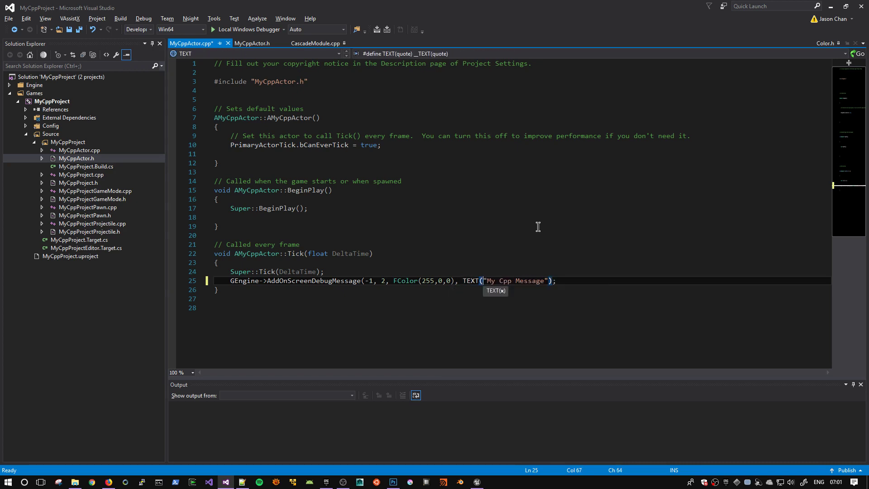
key("End")
key("Left")
key("Left")
type(")")
key("ctrl+s")
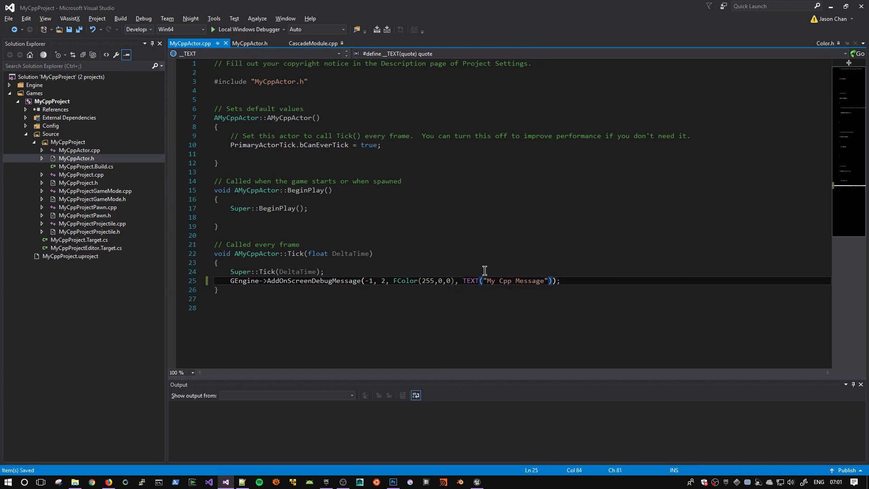
key("ctrl+z")
key("ctrl+z")
key("ctrl+z")
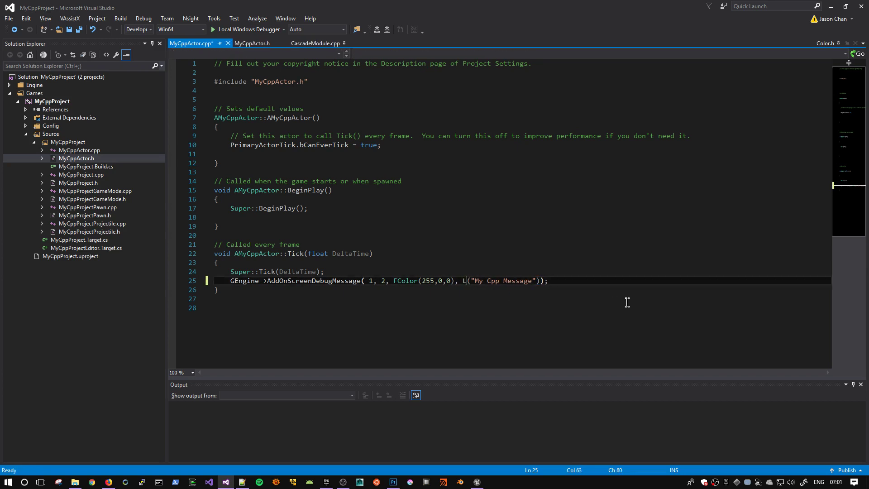
key("ctrl+y")
key("ctrl+s")
key("ctrl+End")
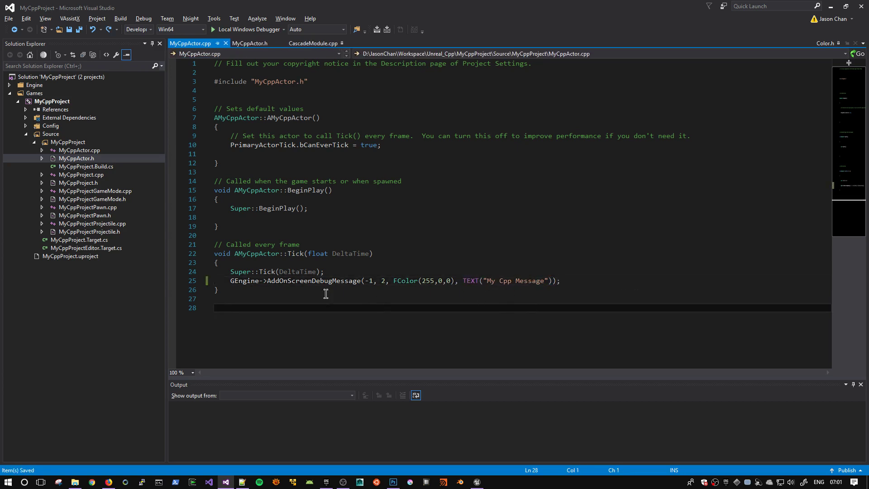
Build the solution until hot reload reports 2 succeeded, 0 failed, then return to Unreal
left_click(378, 30)
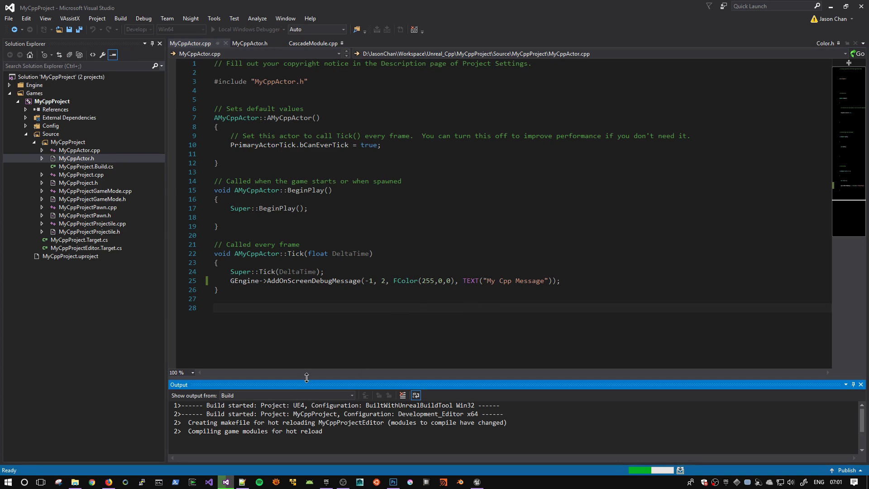
left_click_drag(307, 377, 307, 364)
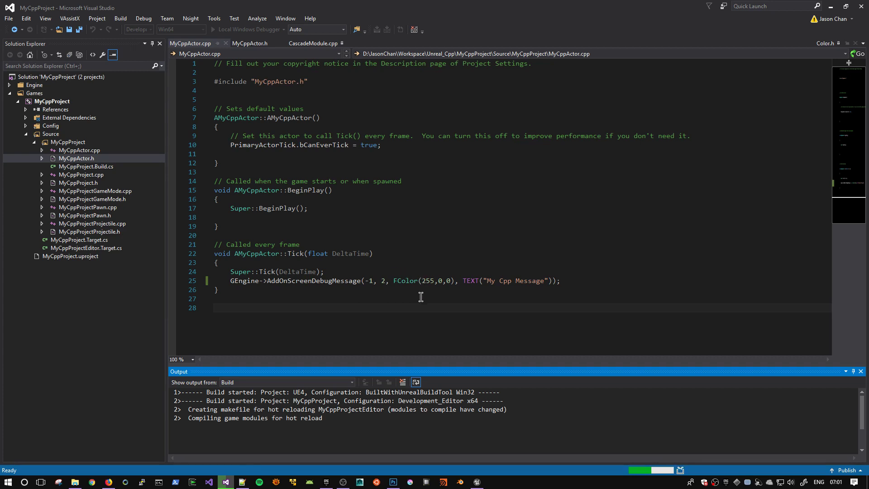
left_click(477, 483)
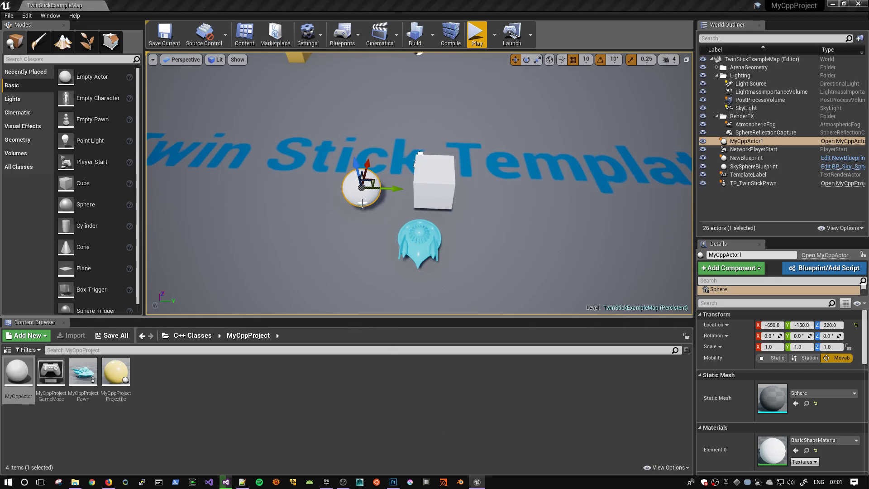
key("alt+Tab")
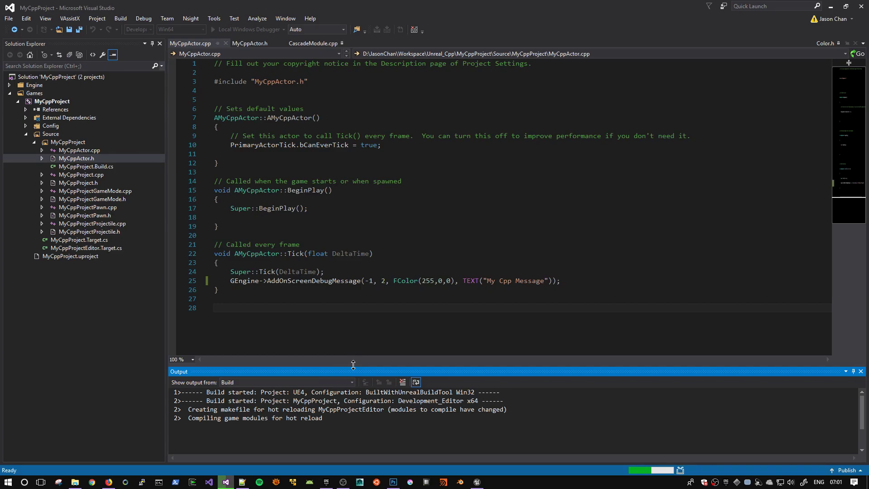
key("alt+Tab")
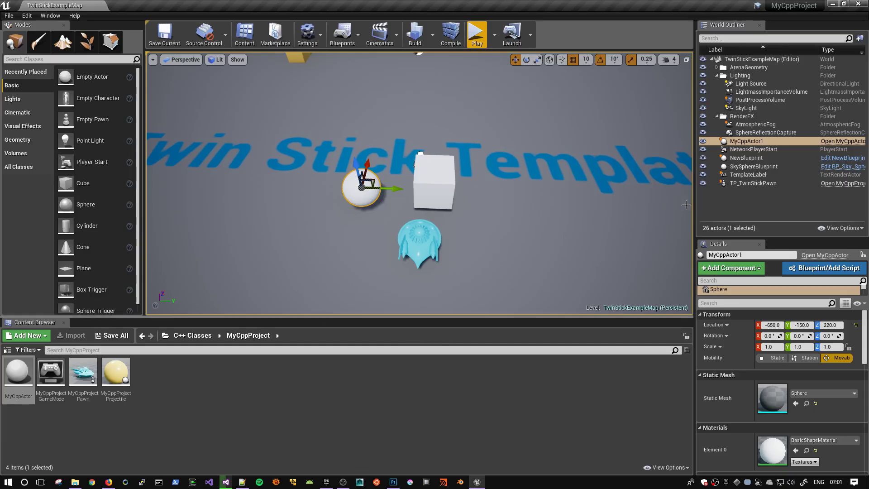
key("alt+Tab")
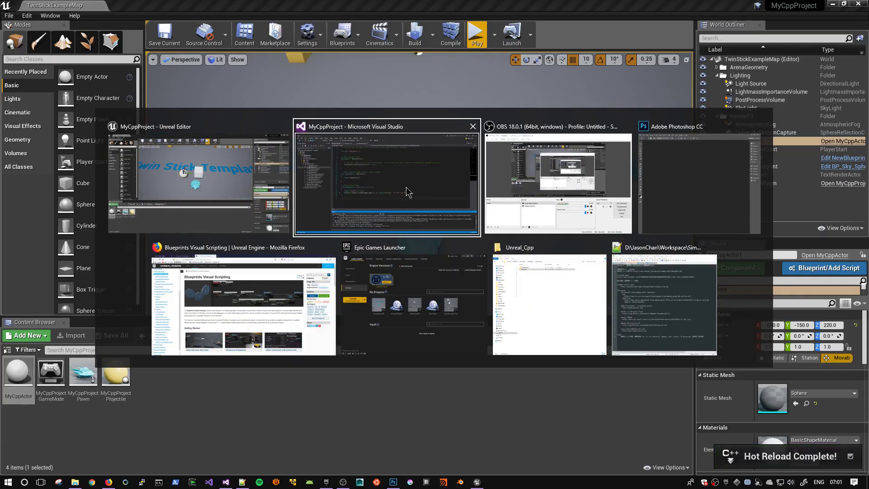
left_click(409, 192)
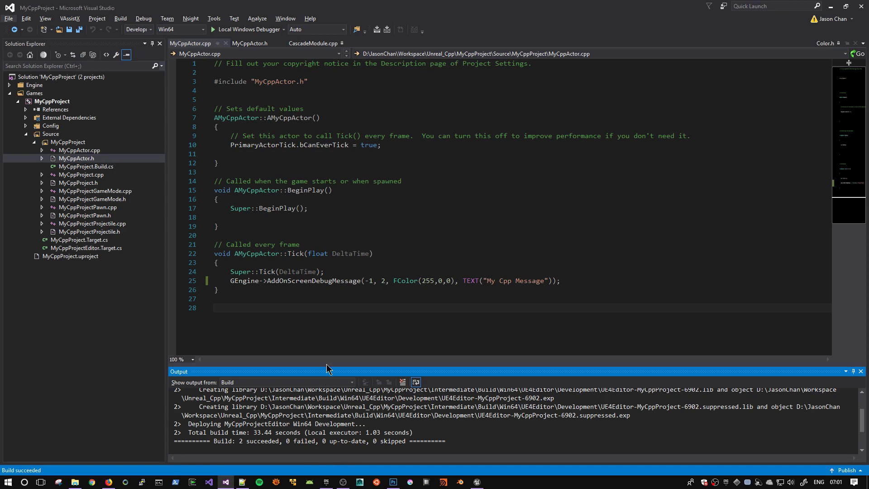
left_click_drag(327, 365, 327, 346)
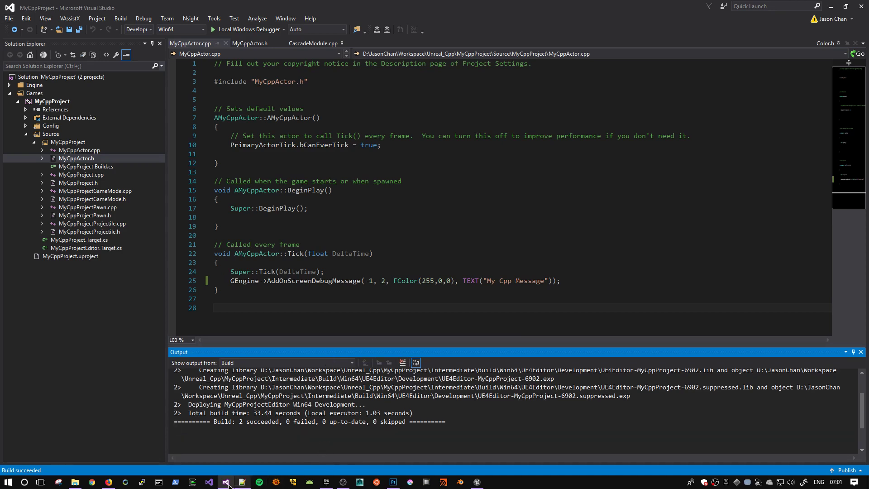
left_click(327, 482)
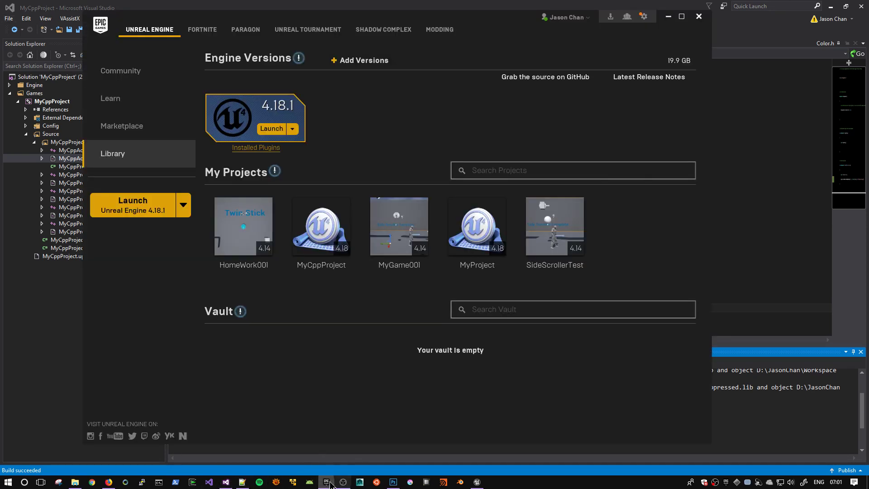
left_click(330, 483)
Play the level to see the red My Cpp Message lines, then stop it
left_click(477, 483)
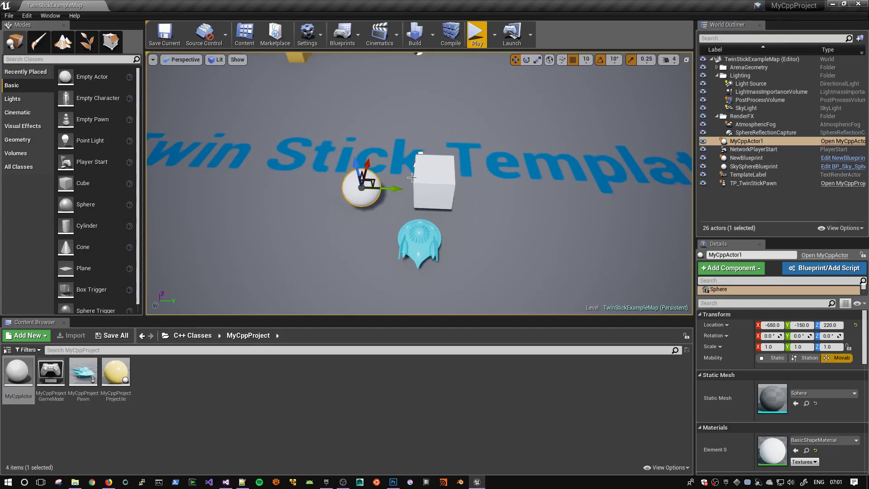
left_click(477, 33)
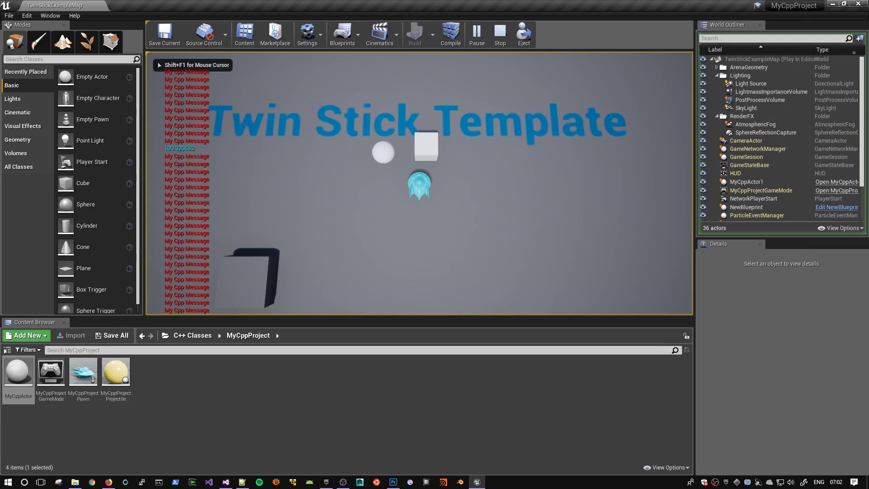
key("Escape")
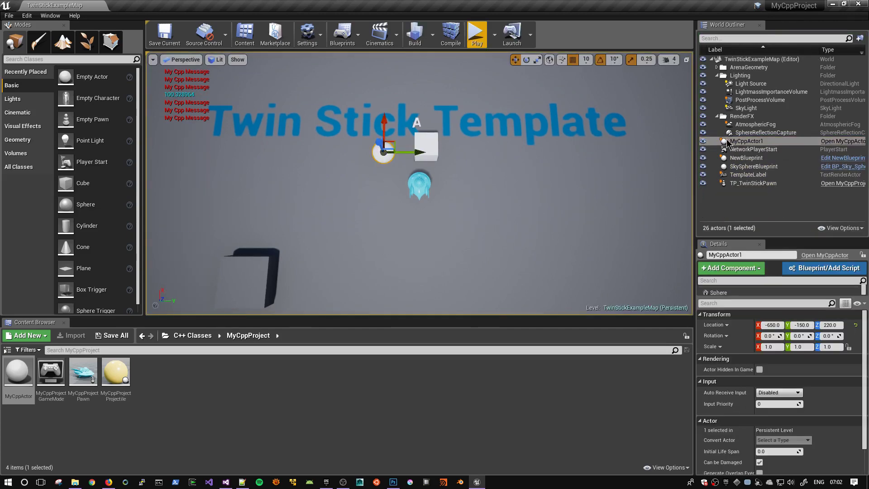
Comment out the GEngine message line in MyCppActor.cpp with // and save
key("alt+Tab")
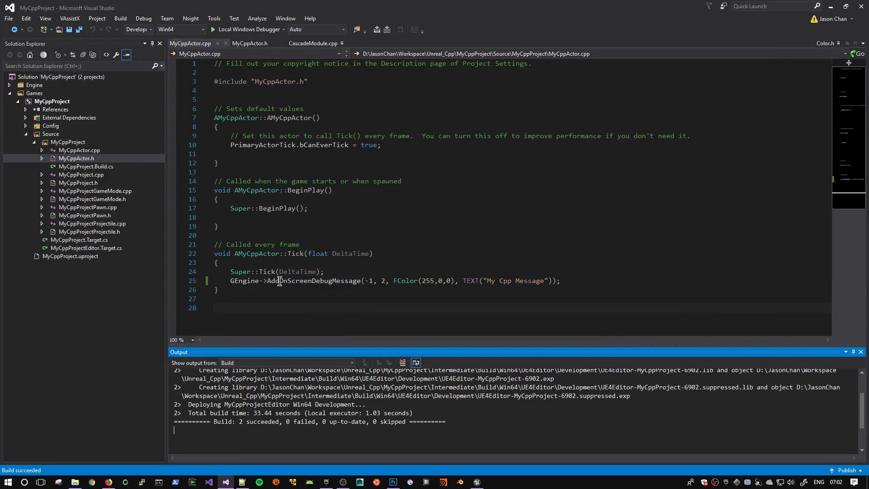
triple_click(280, 281)
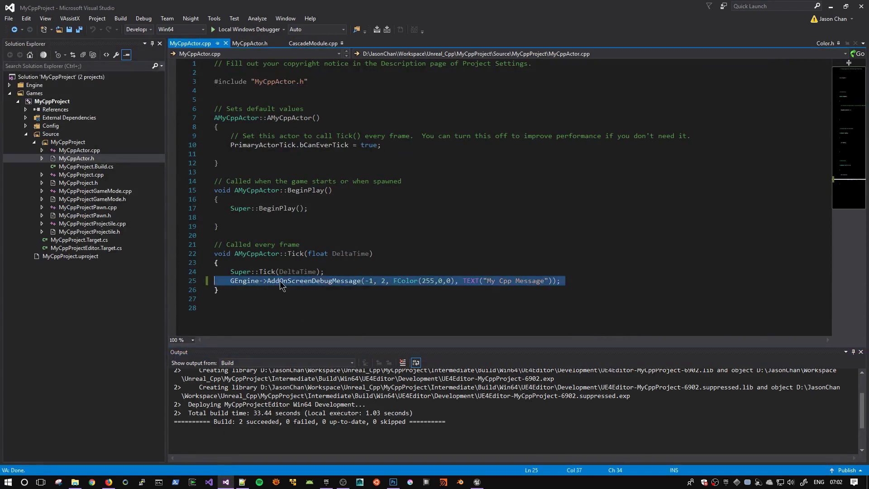
left_click(329, 281)
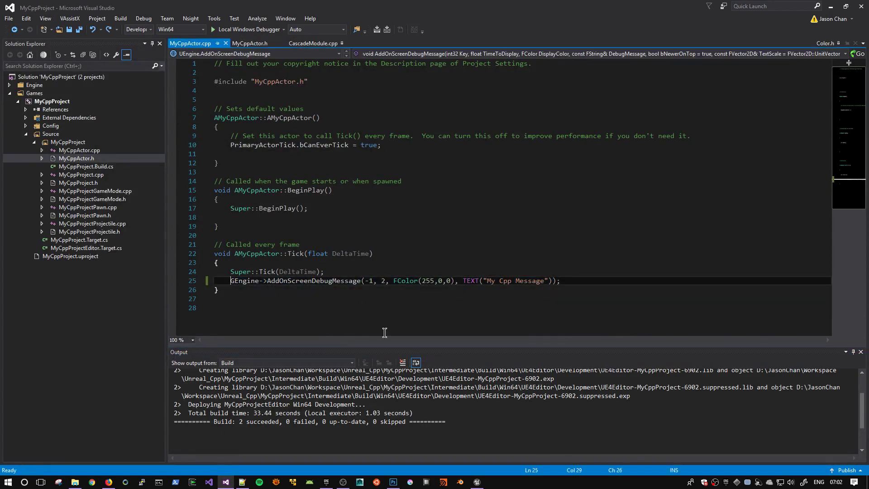
key("Home")
type("//")
key("ctrl+s")
Add a new line 26 holding an empty UE_LOG() call, picked from IntelliSense
key("Return")
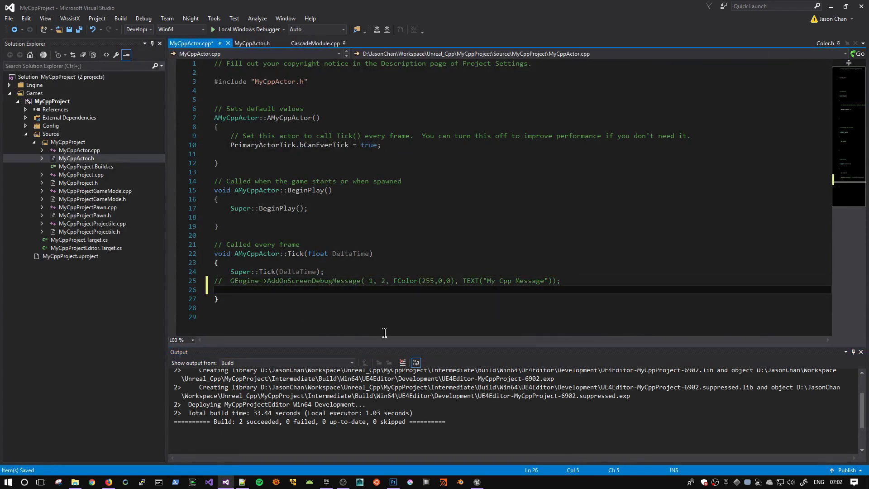
type("UE_")
key("Tab")
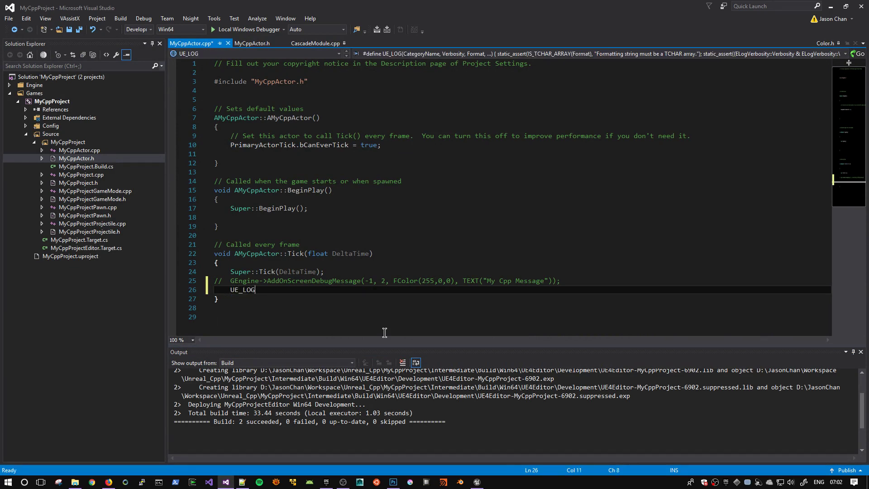
type("(")
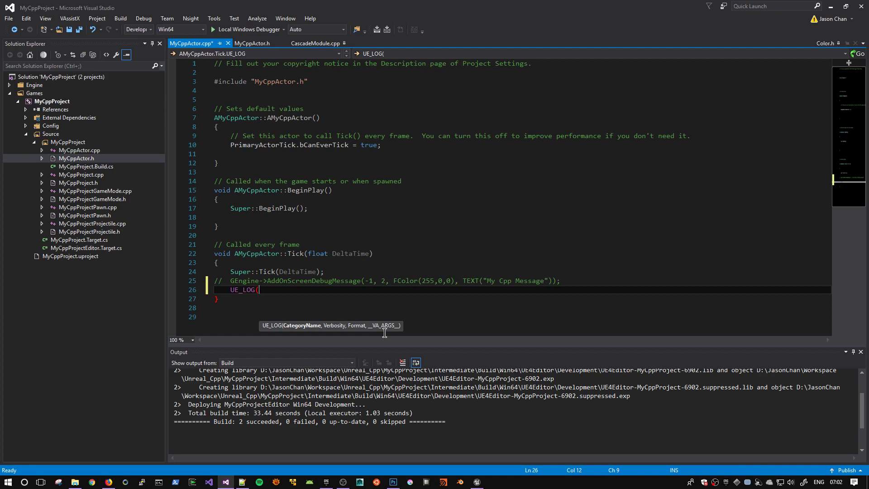
type(")")
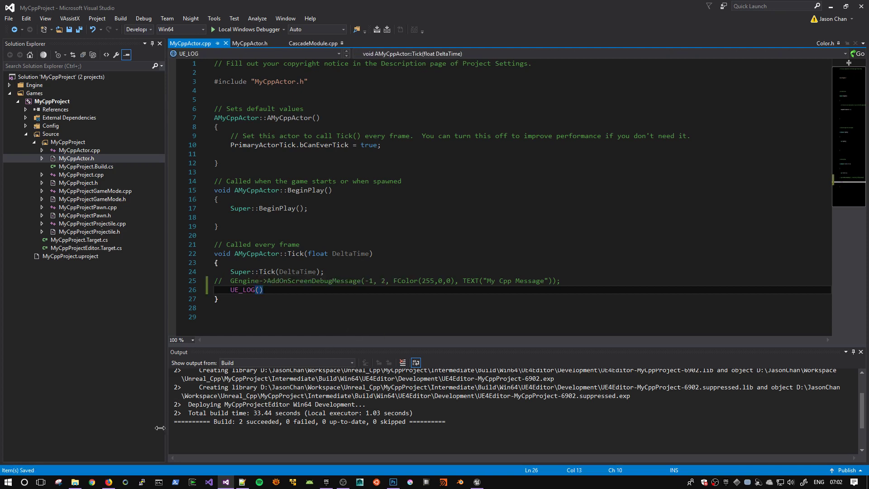
Search 'unreal log doc' in a new Firefox tab and open the Epic Wiki logging article
left_click(109, 482)
key("ctrl+t")
type("unreal")
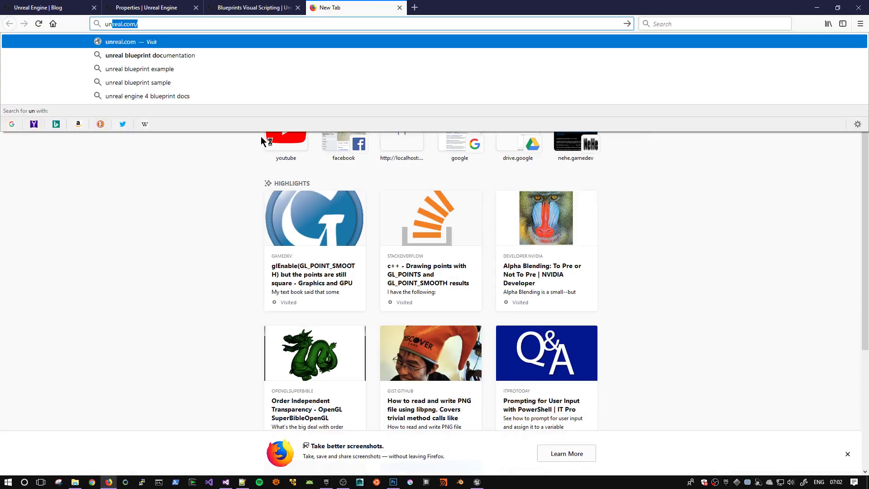
type(" log ")
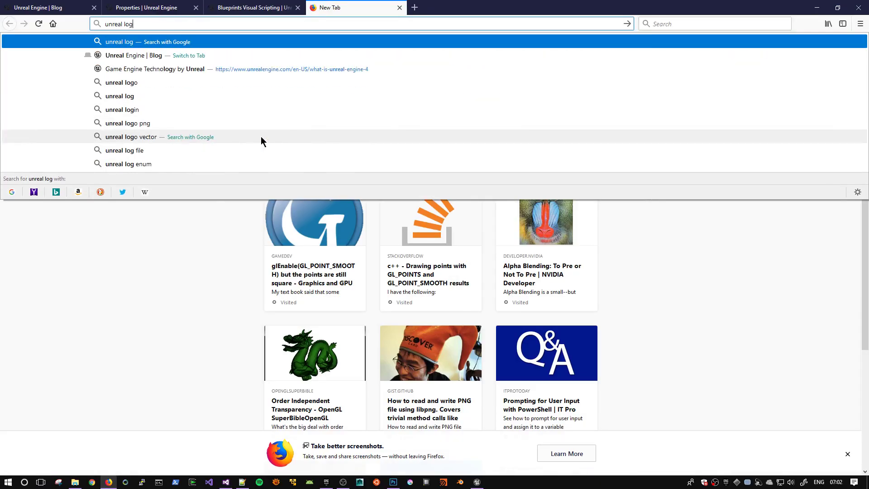
type("doc")
key("Return")
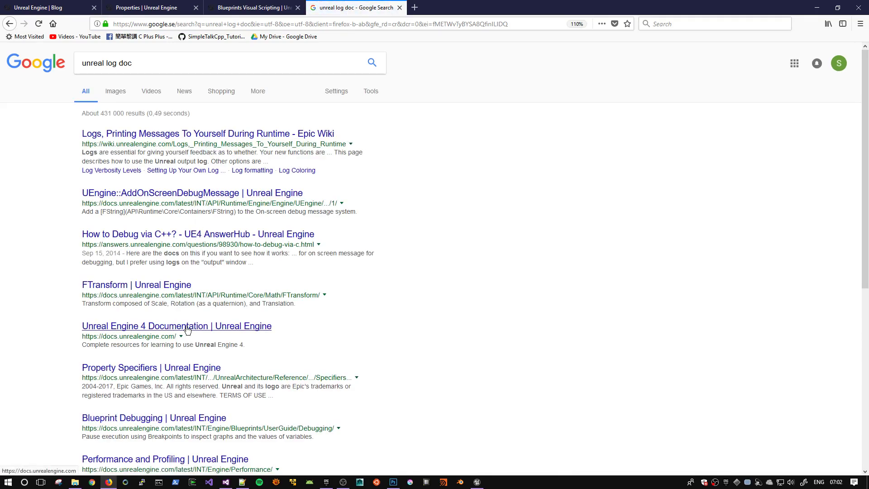
middle_click(172, 136)
left_click(434, 8)
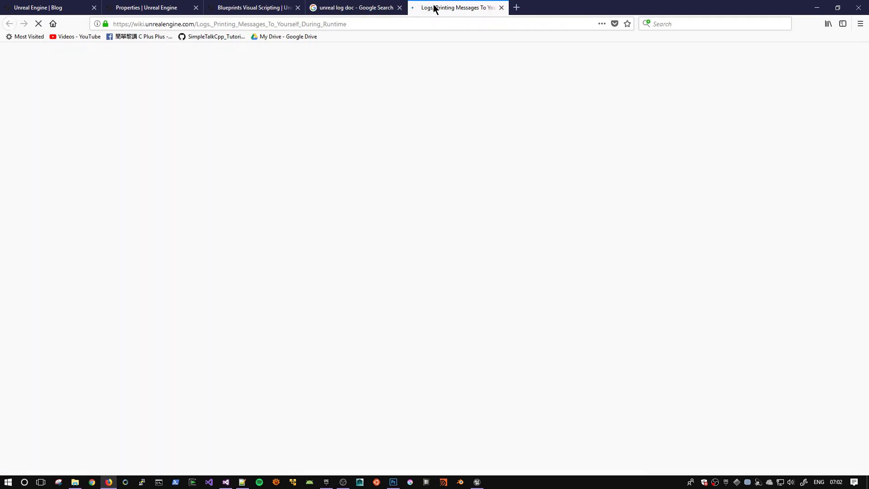
Read the Quick Usage example, noting the LogTemp category and Warning verbosity
scroll(406, 206, "down", 7)
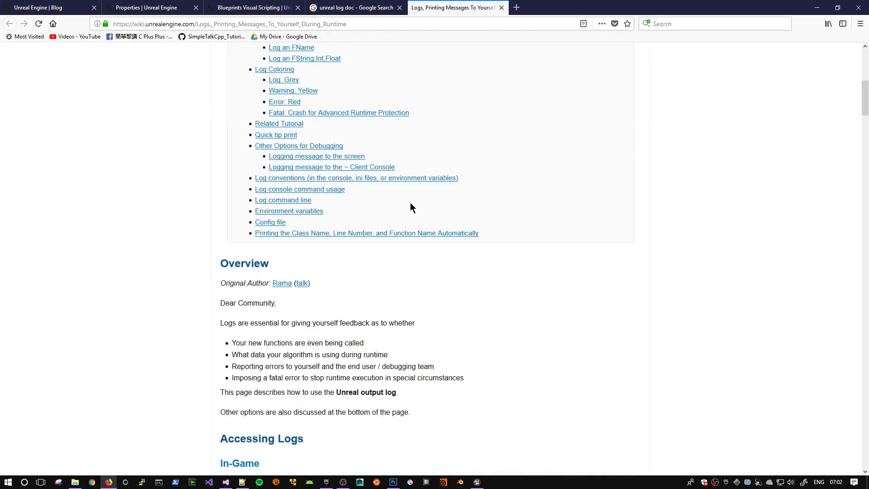
scroll(410, 203, "down", 6)
scroll(482, 212, "down", 2)
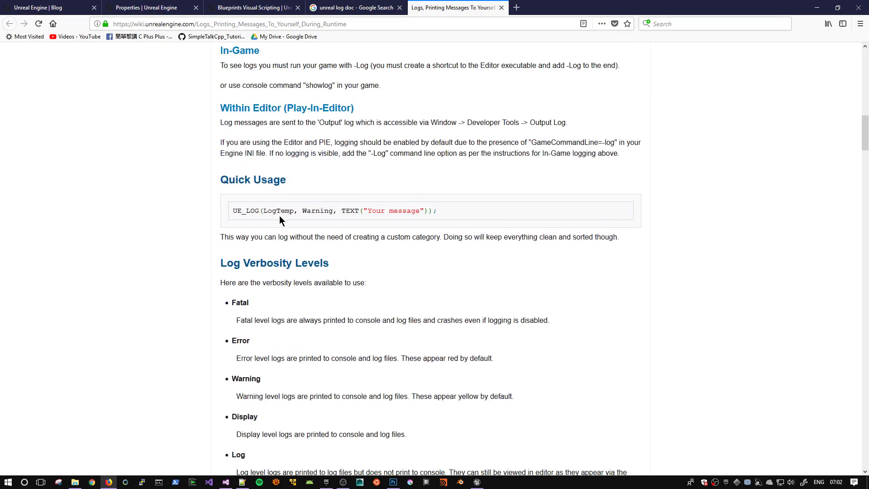
double_click(276, 213)
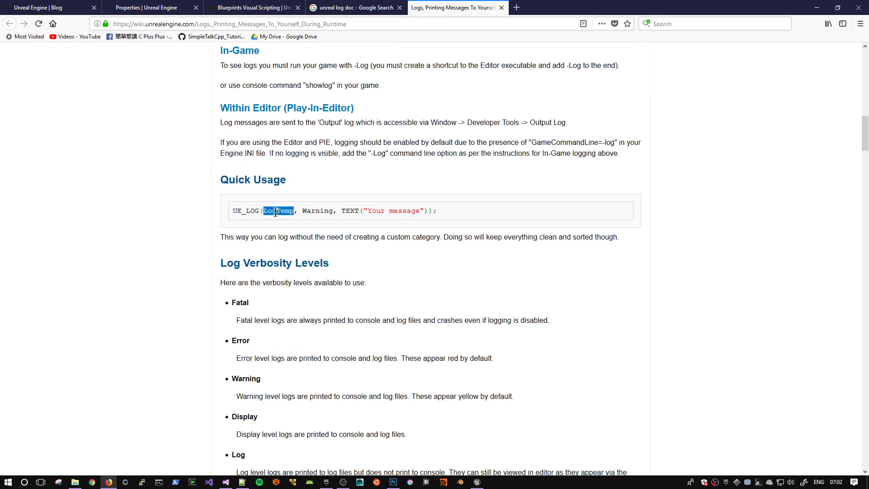
double_click(319, 212)
scroll(340, 190, "down", 1)
left_click_drag(342, 159, 427, 162)
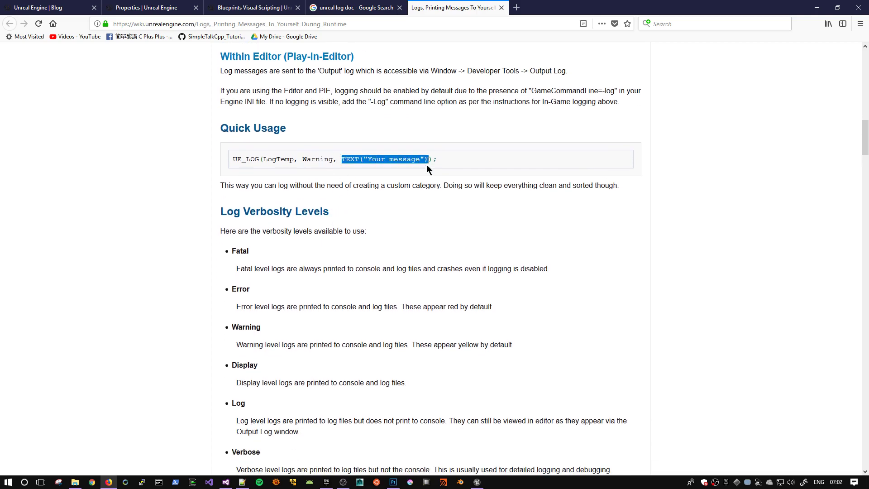
Read the Log Verbosity Levels section covering Error, Warning and Display
scroll(407, 177, "down", 1)
scroll(391, 186, "up", 3)
scroll(317, 181, "down", 2)
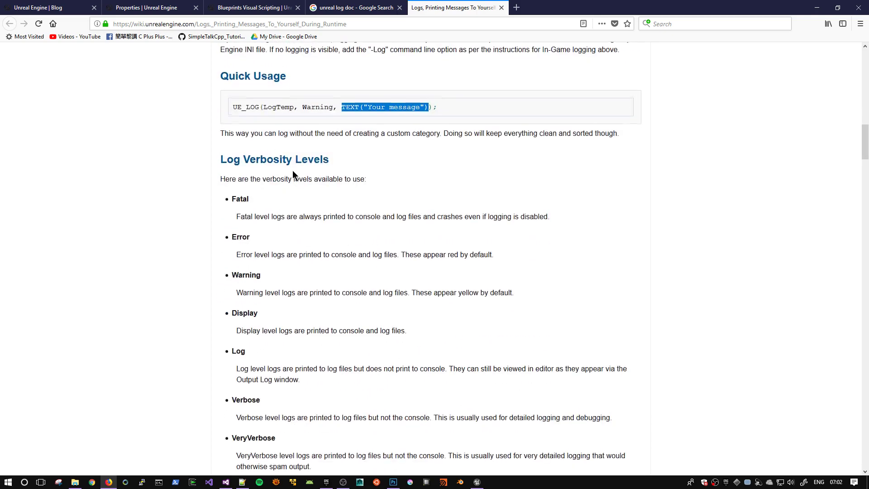
scroll(271, 118, "down", 2)
double_click(240, 186)
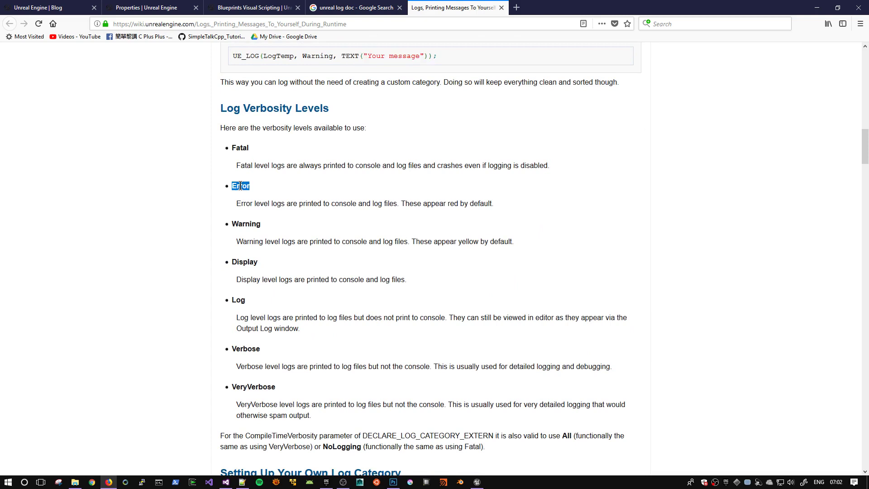
double_click(243, 223)
double_click(252, 262)
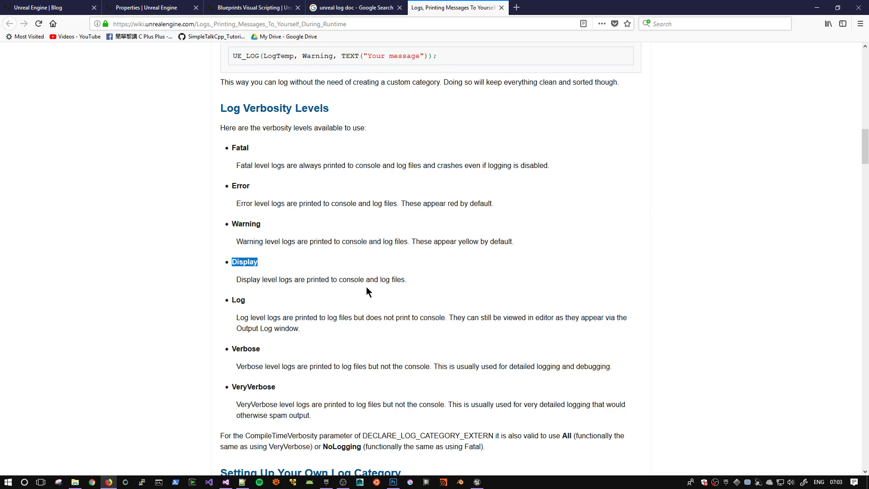
key("alt+Tab")
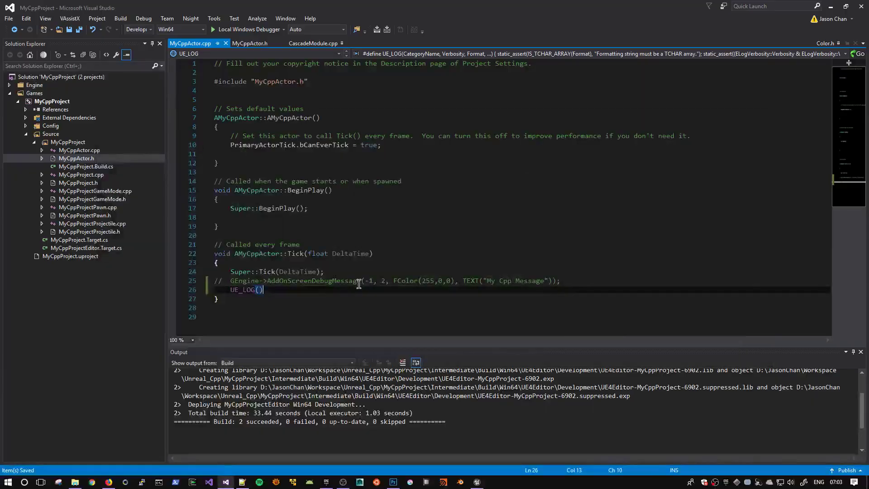
Show the Output Log via Window > Developer Tools and clear all its messages
key("alt+Tab")
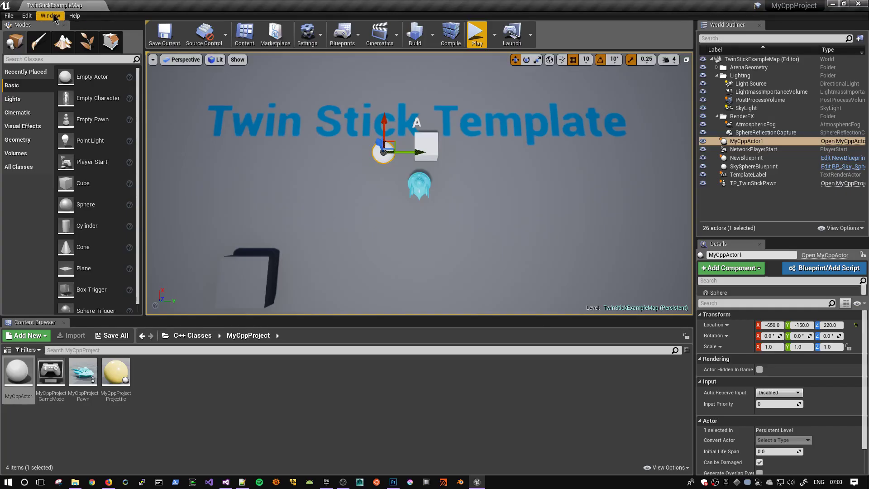
left_click(48, 16)
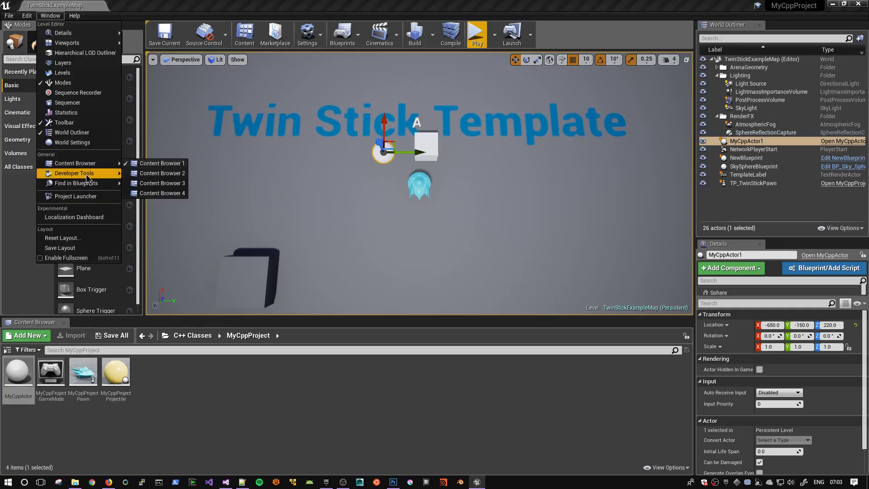
mouse_move(90, 174)
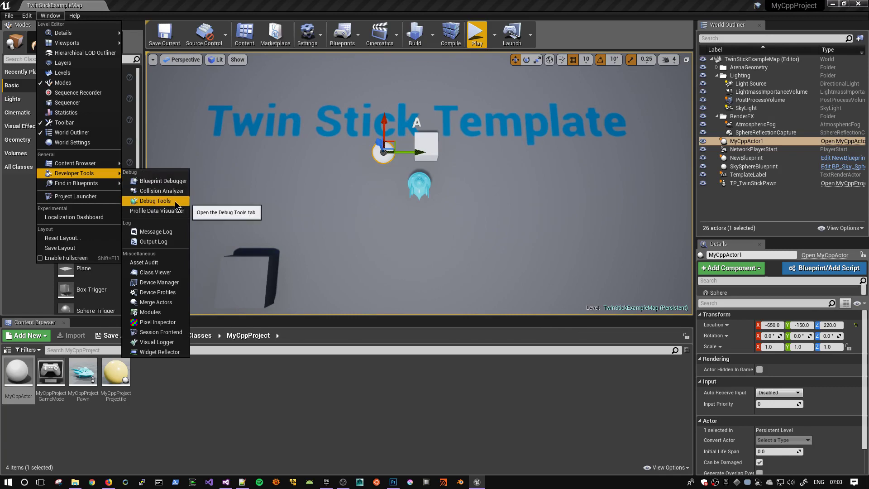
left_click(173, 242)
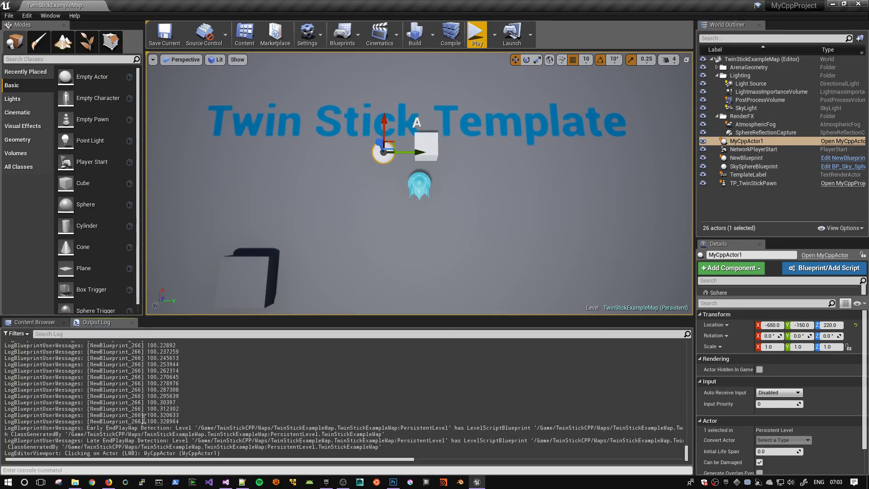
right_click(252, 384)
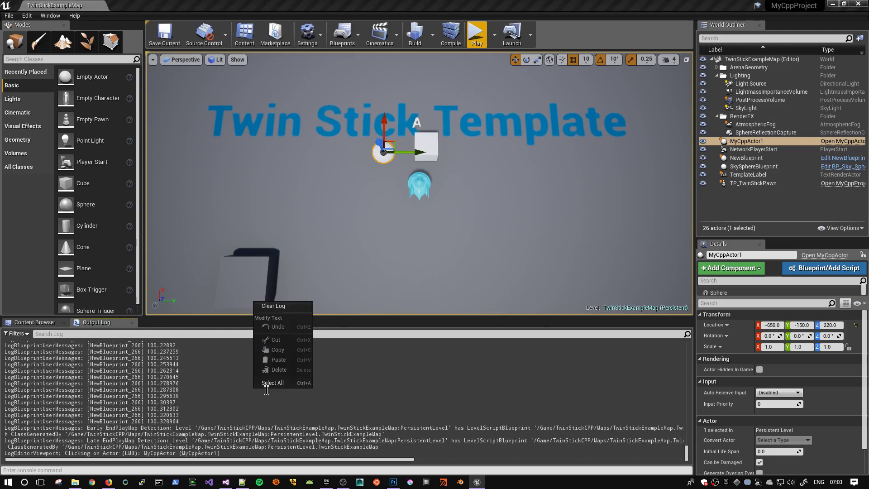
left_click(281, 306)
key("alt+Tab")
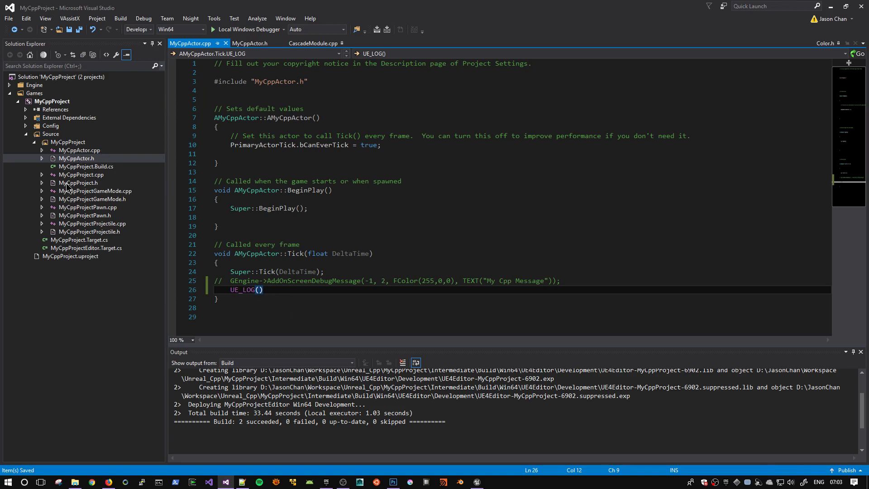
Open MyCppProject.h and copy its DECLARE_LOG_CATEGORY_EXTERN line
left_click(85, 183)
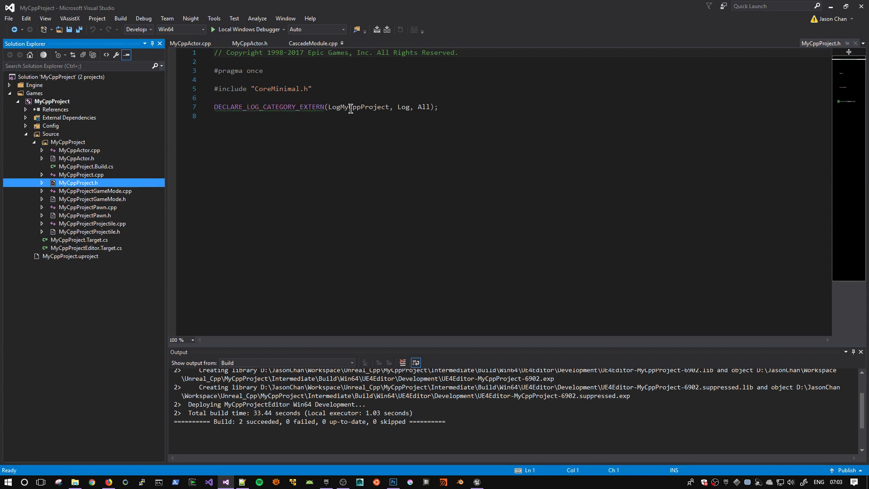
mouse_move(360, 110)
mouse_move(256, 110)
left_click(476, 108)
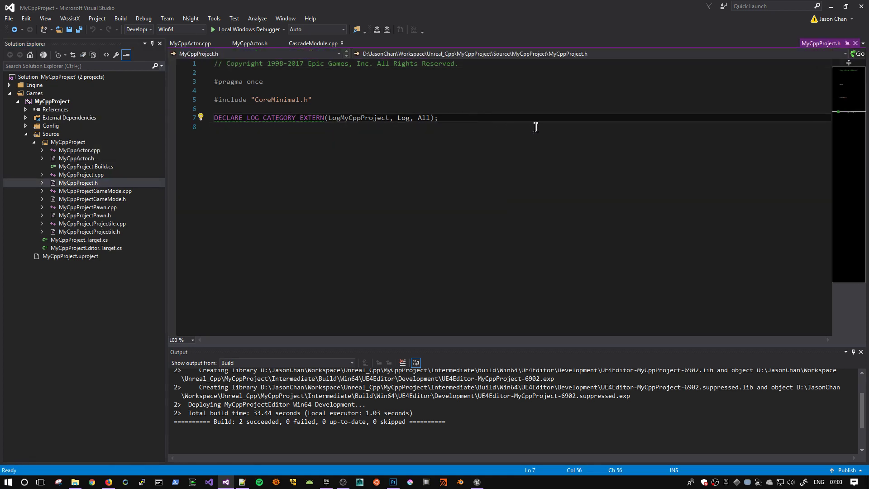
key("shift+Home")
key("ctrl+c")
Paste a trial LogMyOther declaration, delete it again, save, and select LogMyCppProject
key("End")
key("Return")
key("Return")
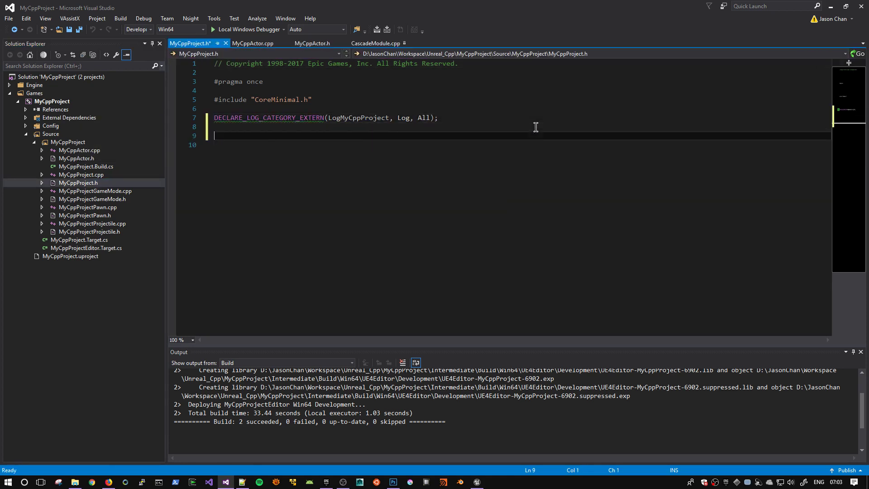
key("ctrl+v")
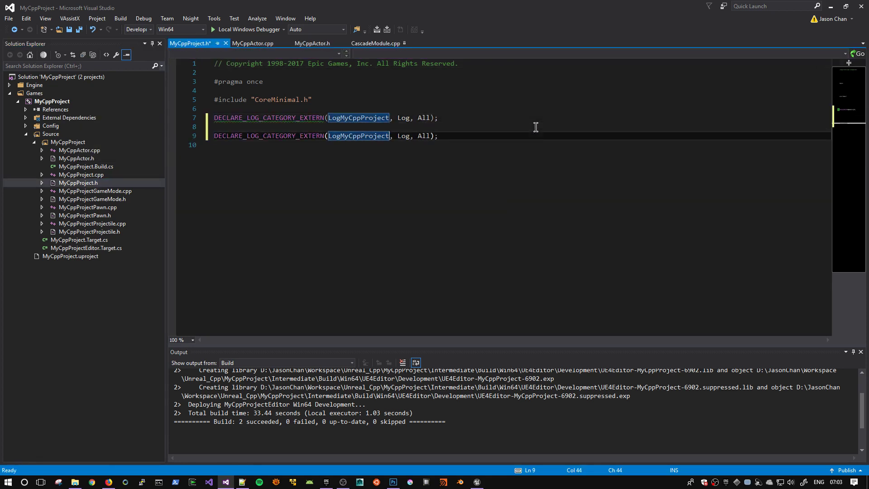
key("BackSpace")
key("BackSpace")
key("BackSpace")
key("BackSpace")
key("BackSpace")
key("BackSpace")
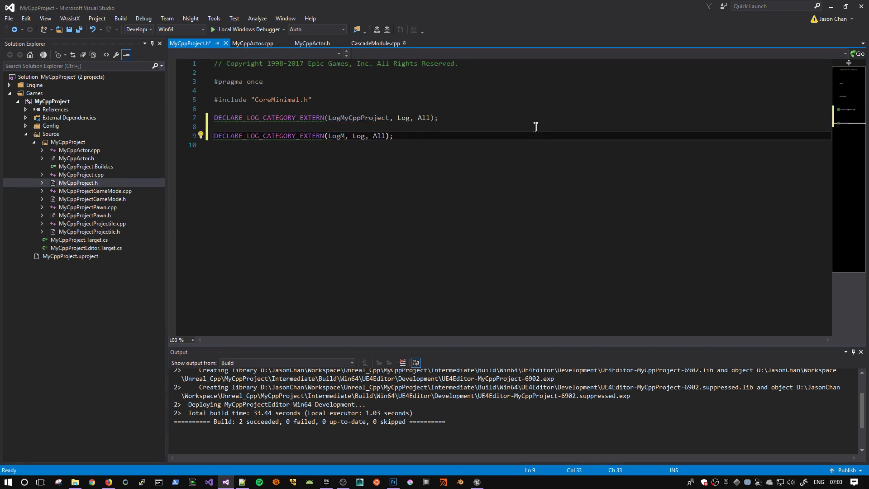
type("yOther")
key("shift+Home")
key("BackSpace")
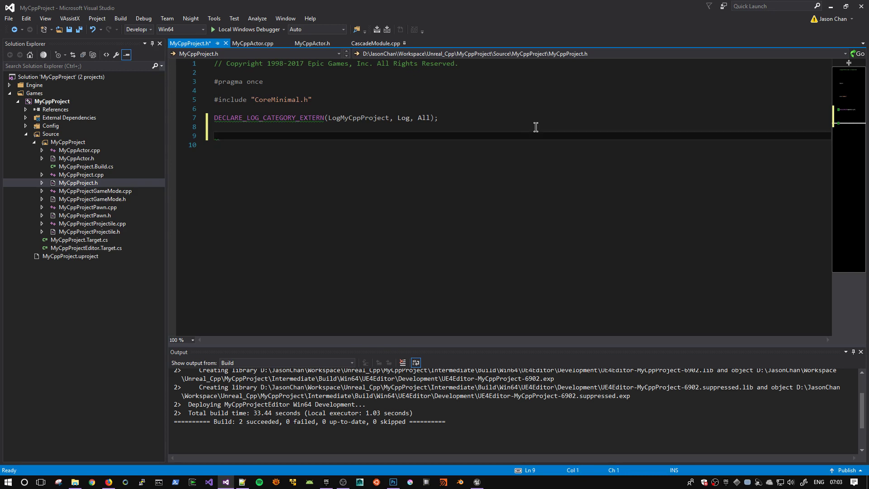
key("BackSpace")
key("ctrl+s")
double_click(347, 118)
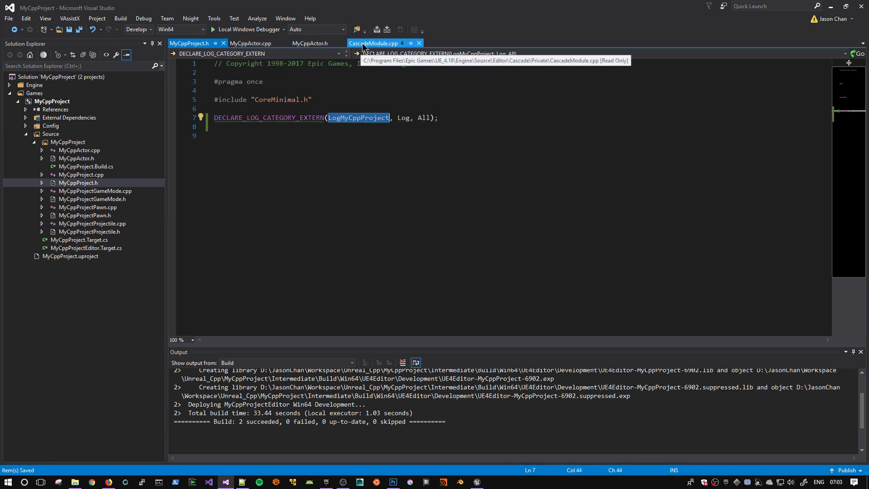
Complete line 26 as UE_LOG(LogMyCppProject, Display, TEXT("MyMessage %d"), 123); then save and build
left_click(251, 43)
key("ctrl+v")
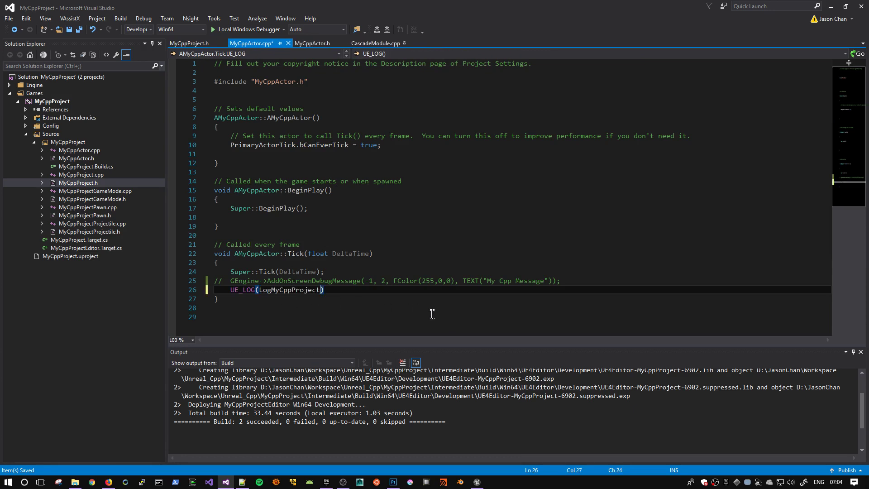
type(", ")
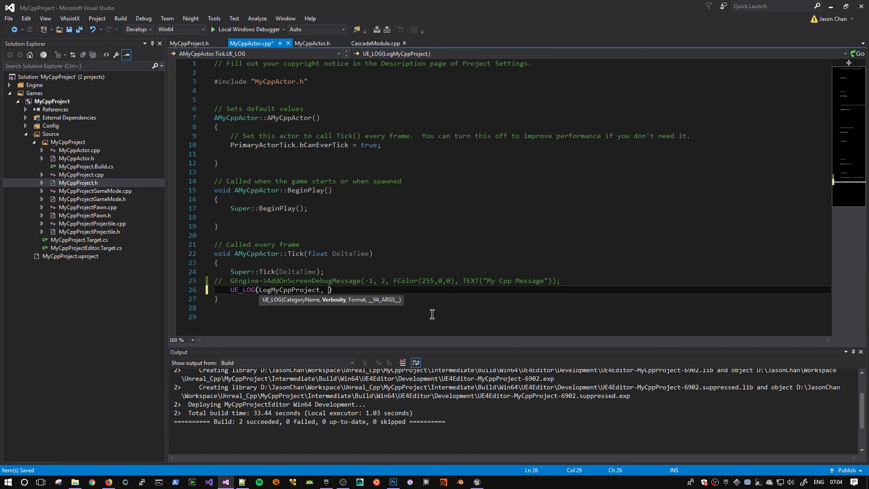
type("Display")
type(", ")
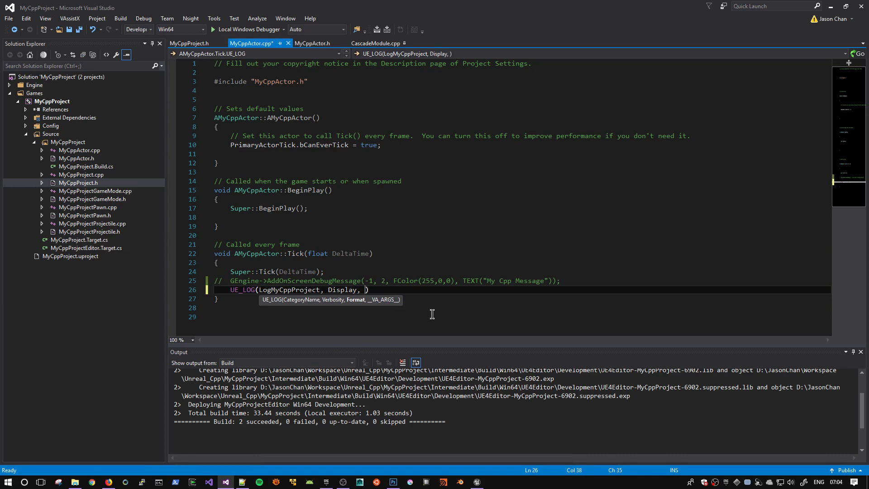
type("TEXT(")
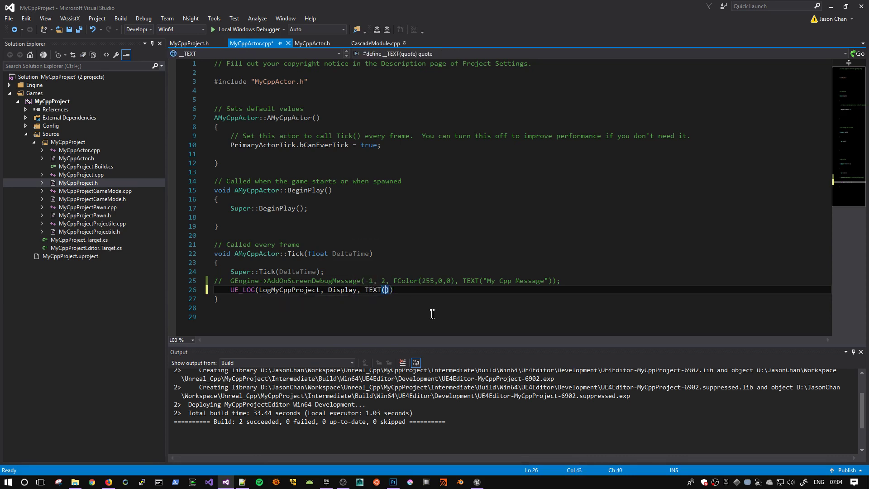
type("\"")
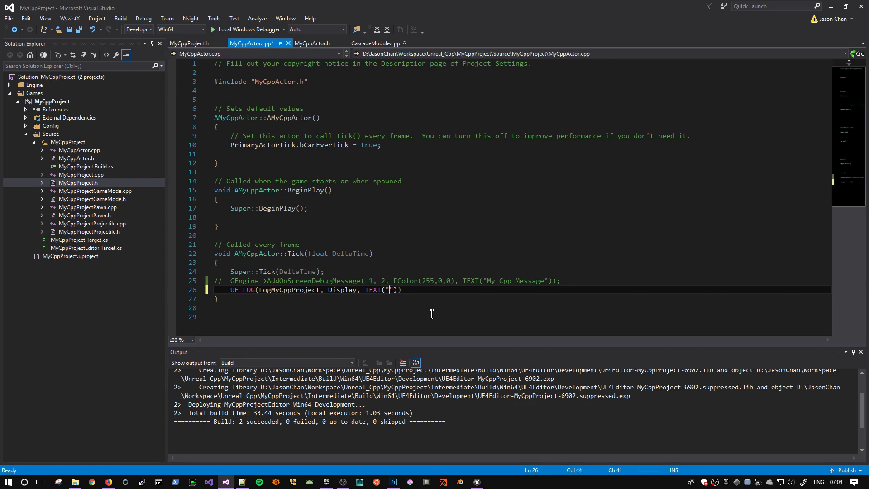
type("MyMessage %")
type("d\"),")
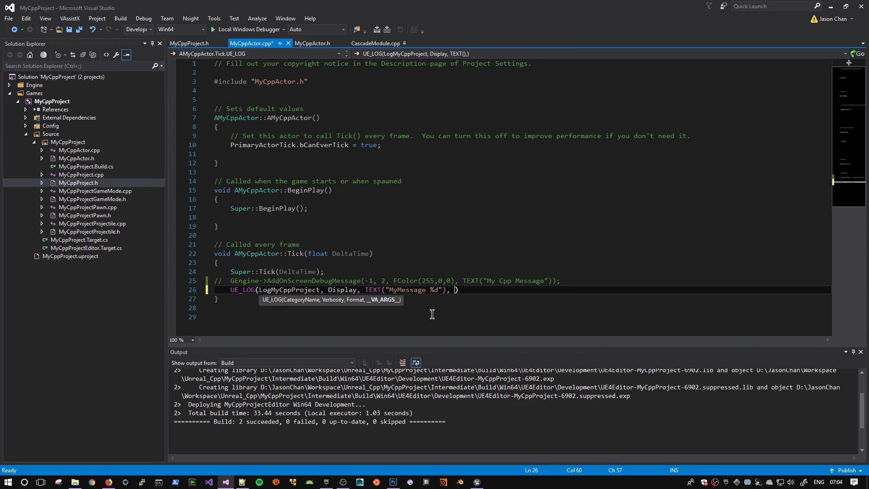
key("BackSpace")
key("BackSpace")
key("BackSpace")
type(");")
key("ctrl+s")
key("ctrl+shift+b")
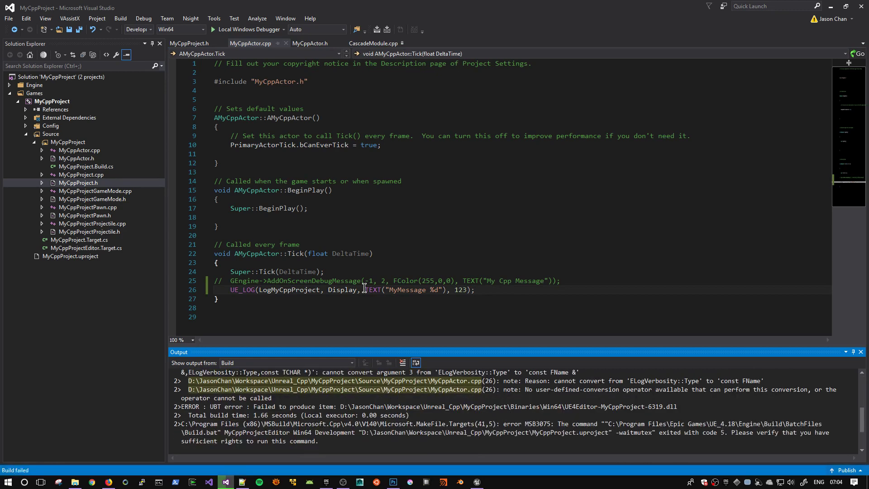
Add #include "MyCppProject.h" on line 4, save, and rebuild with 2 succeeded, 0 failed
key("F8")
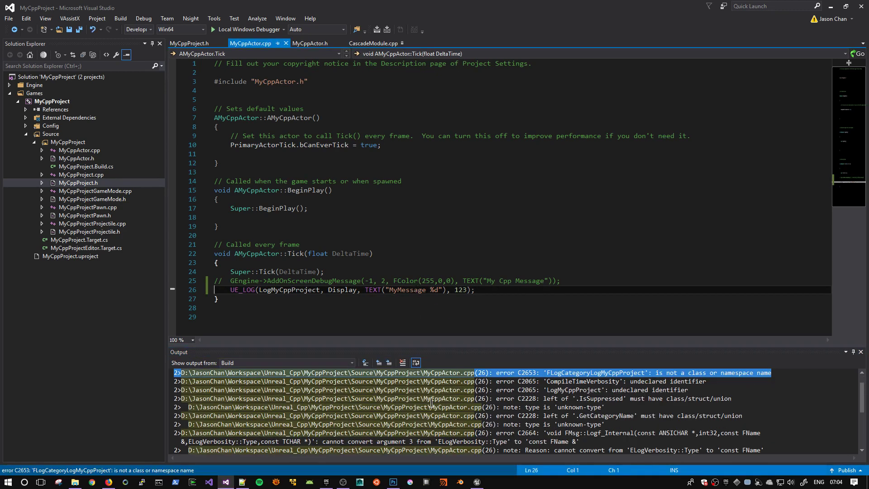
scroll(431, 401, "up", 1)
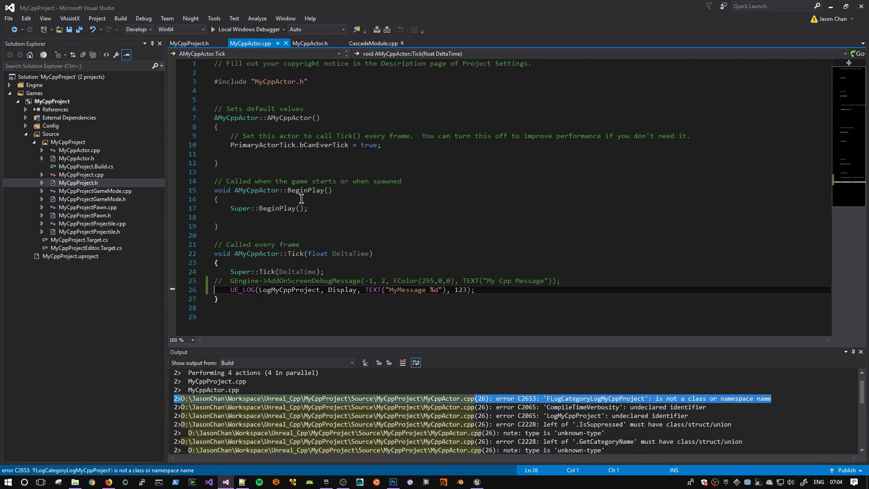
left_click(362, 89)
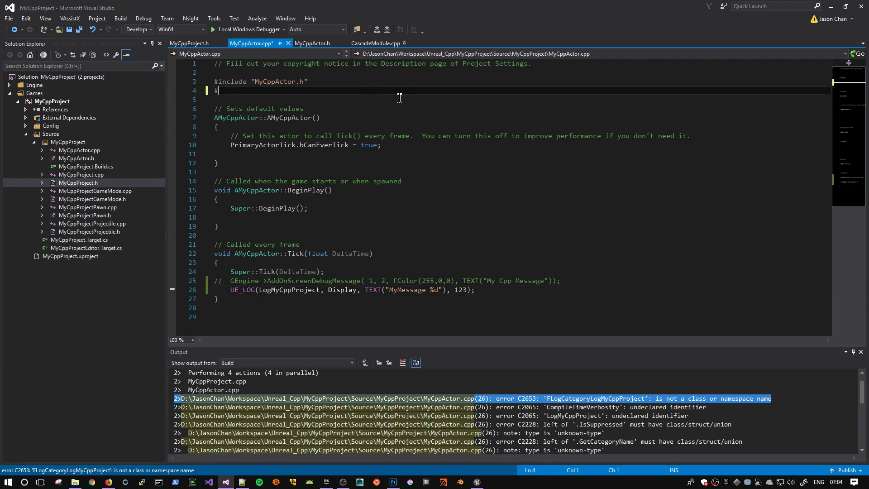
type("#include \"MyCp")
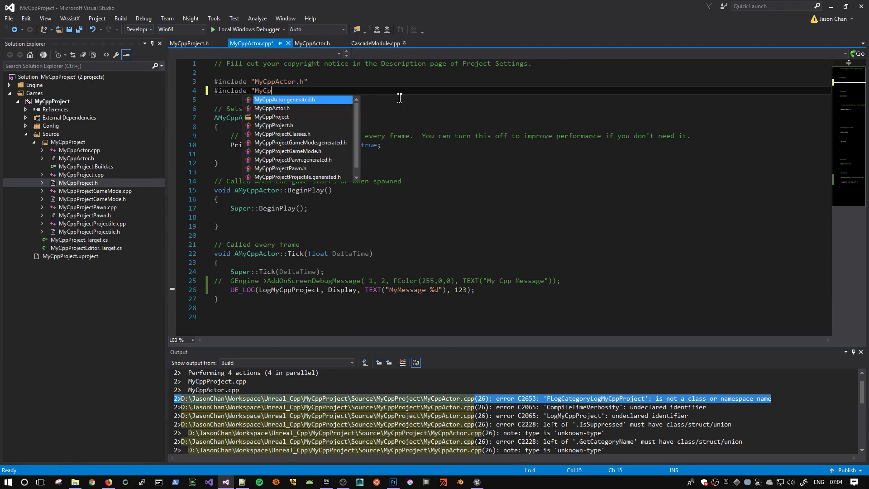
type("pProject/")
key("BackSpace")
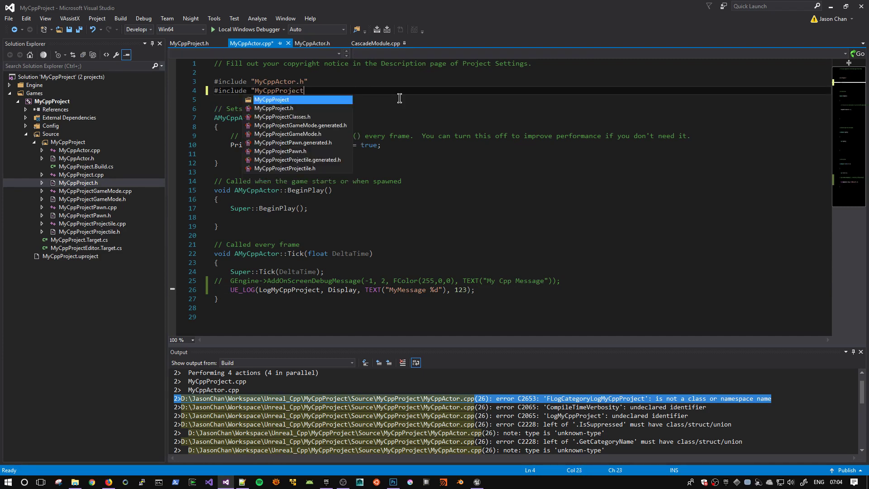
key("Return")
key("ctrl+s")
key("ctrl+shift+b")
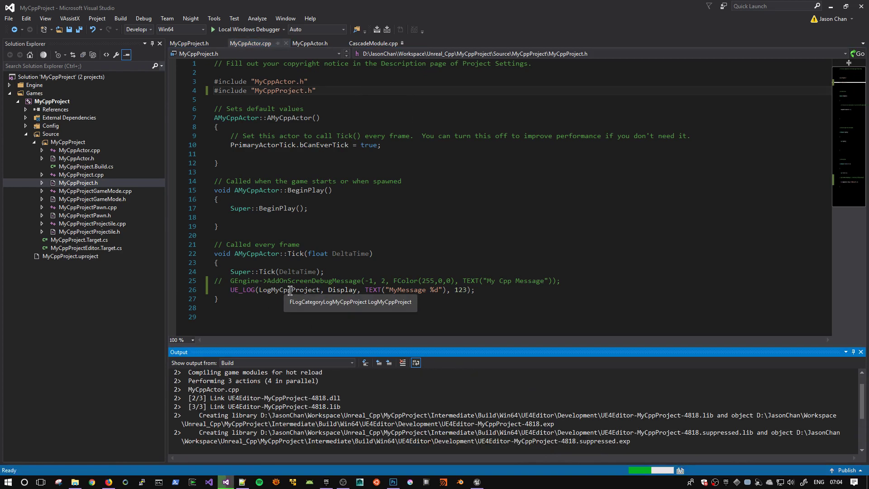
left_click(414, 245)
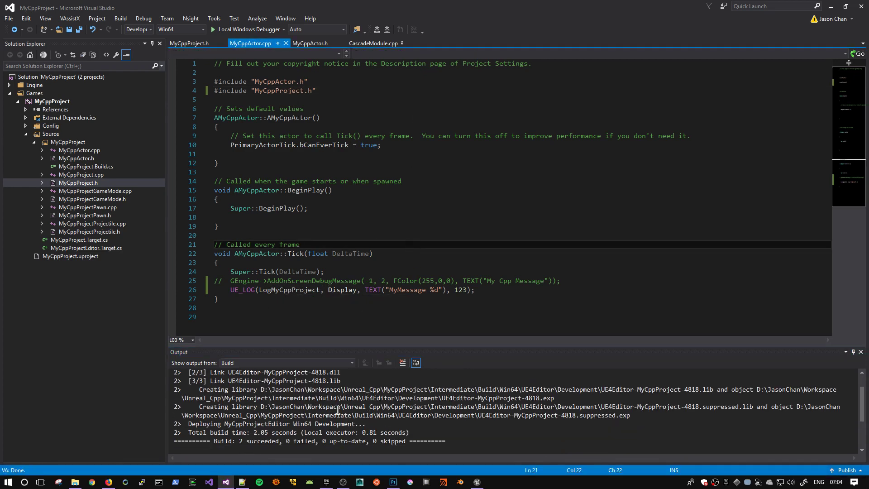
left_click(477, 481)
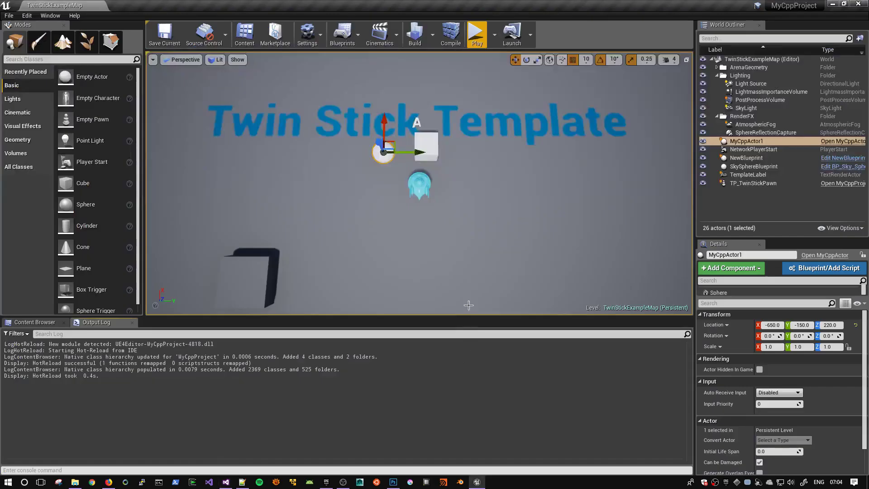
Play and stop the level, then highlight a 'LogMyCppProject: Display: MyMessage 123' log line
left_click(477, 34)
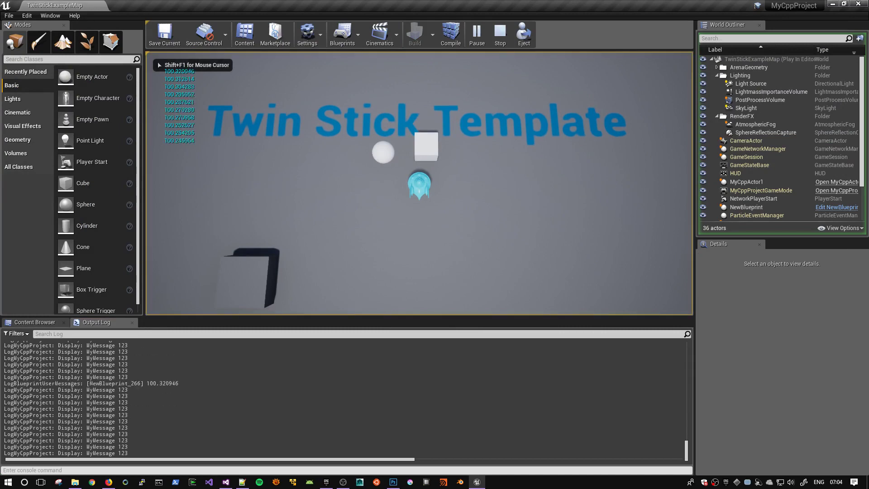
key("Escape")
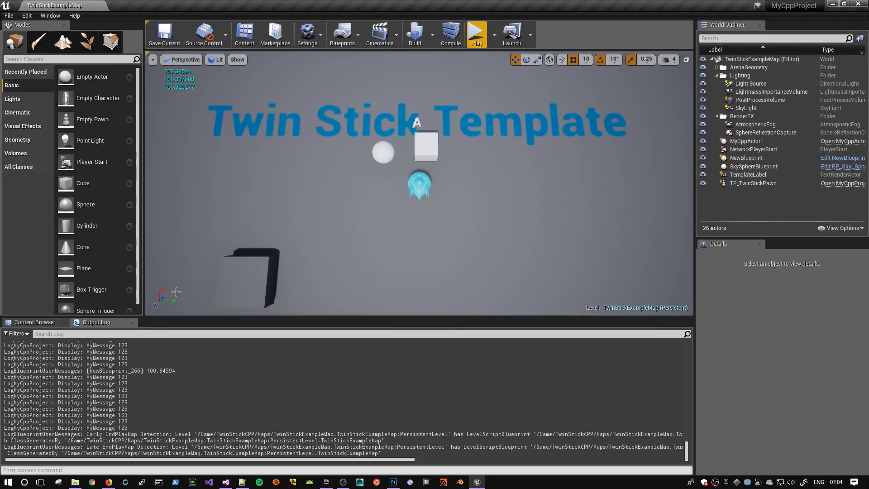
left_click_drag(96, 398, 117, 390)
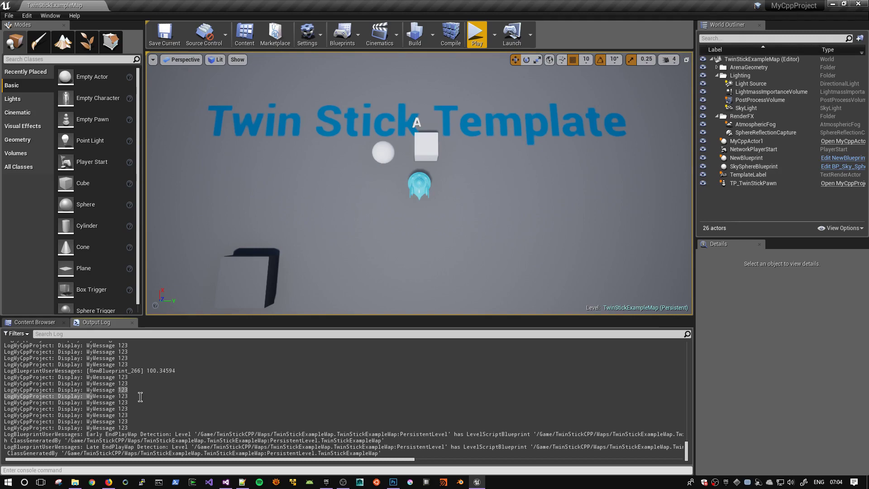
Delete NewBlueprint's Print String node, compile, close its editor, and play-test the level
left_click(842, 158)
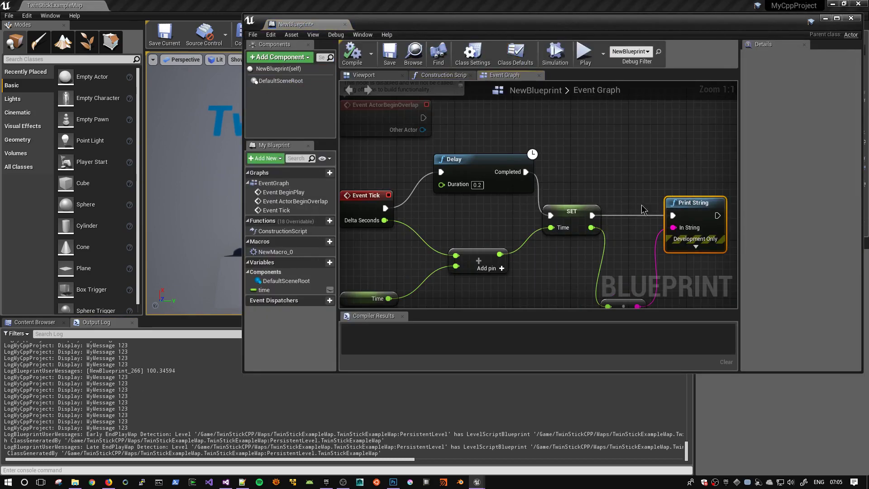
left_click(672, 176)
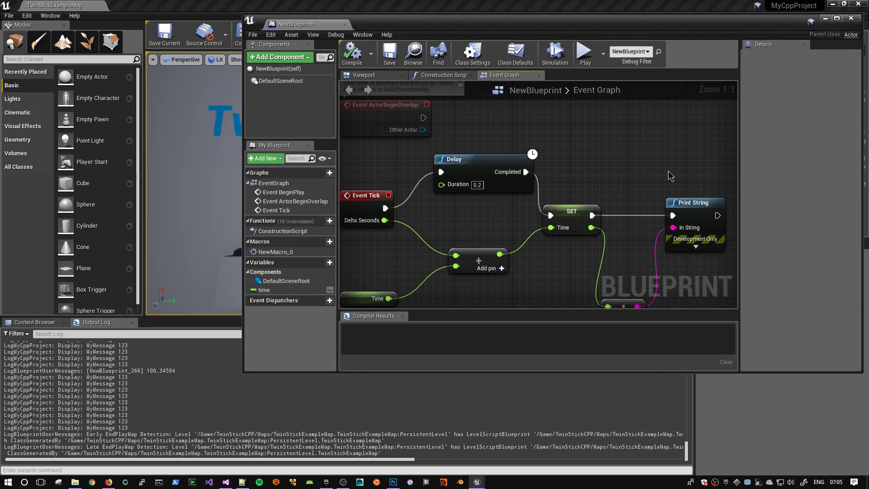
left_click(692, 202)
key("Delete")
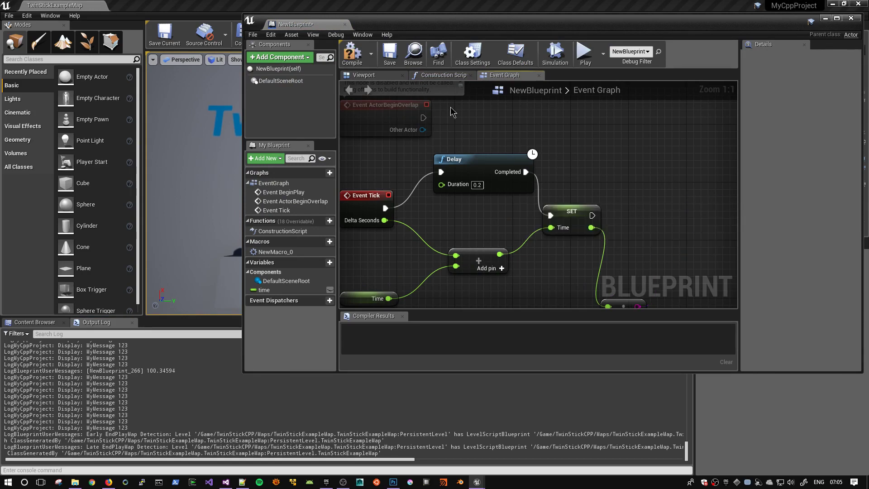
left_click(352, 53)
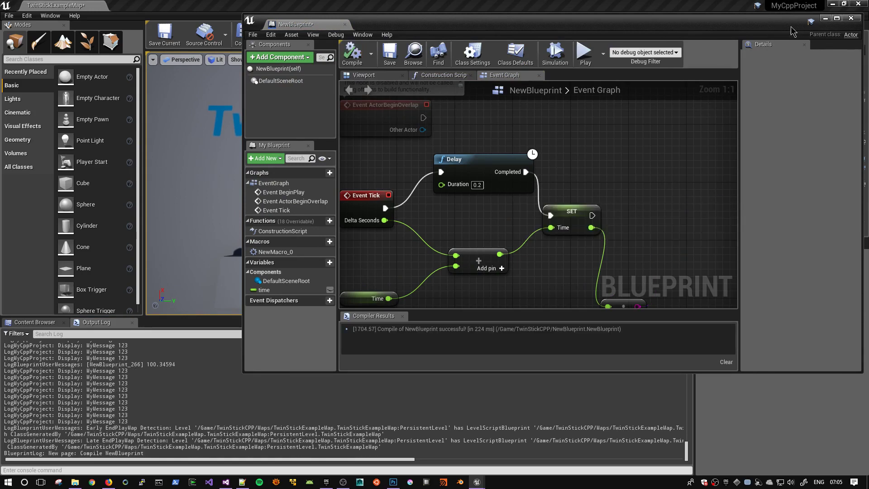
left_click(851, 18)
left_click(477, 34)
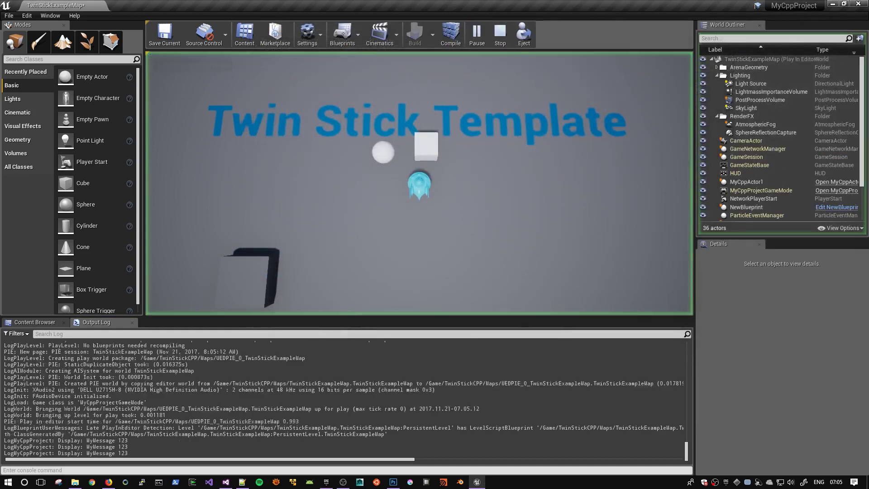
key("Escape")
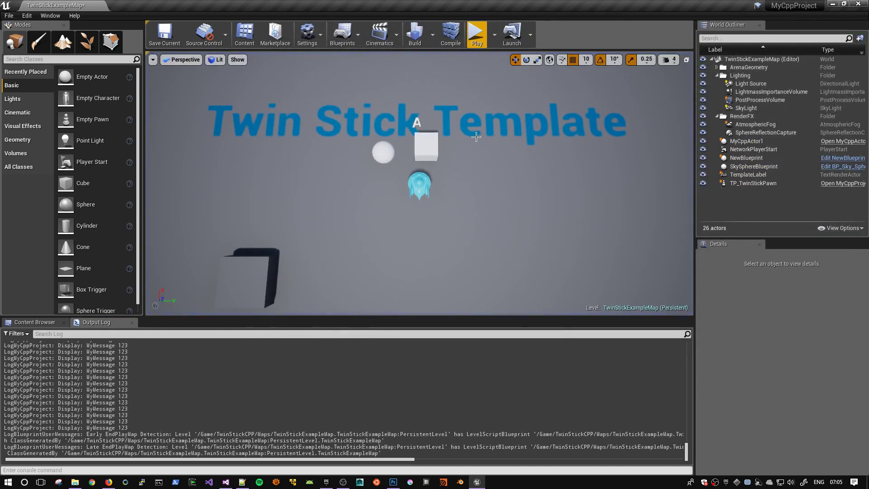
Comment out the UE_LOG call on line 26 of MyCppActor's Tick and save it
key("alt+Tab")
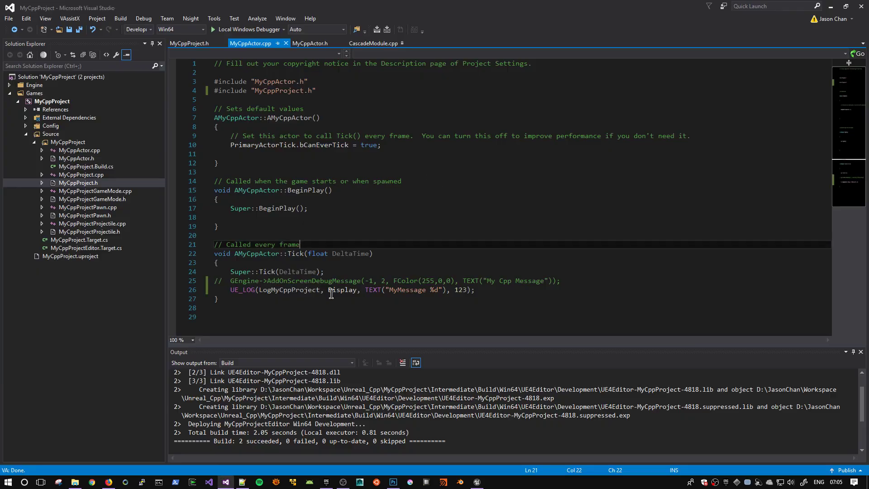
double_click(295, 290)
key("Home")
key("Home")
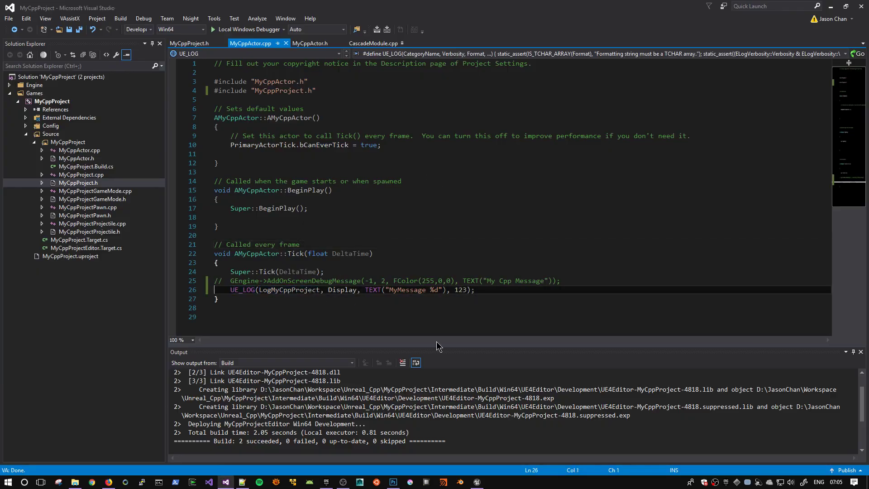
type("//")
key("ctrl+s")
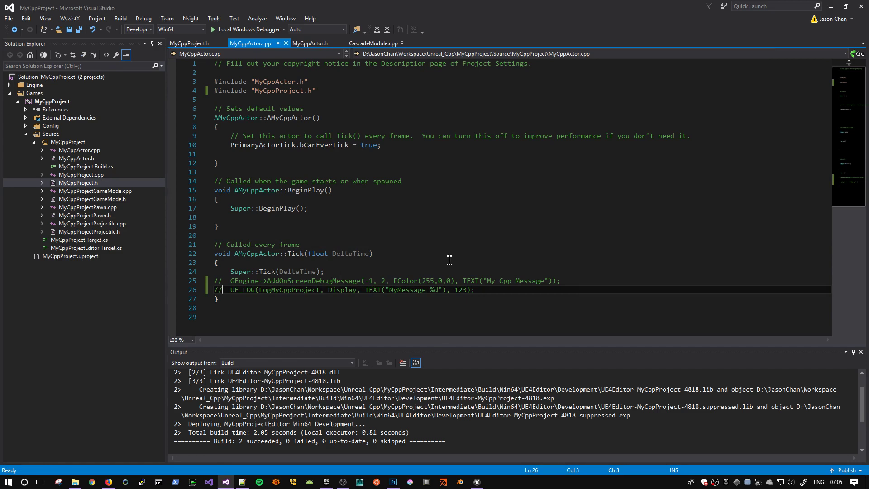
key("alt+Tab")
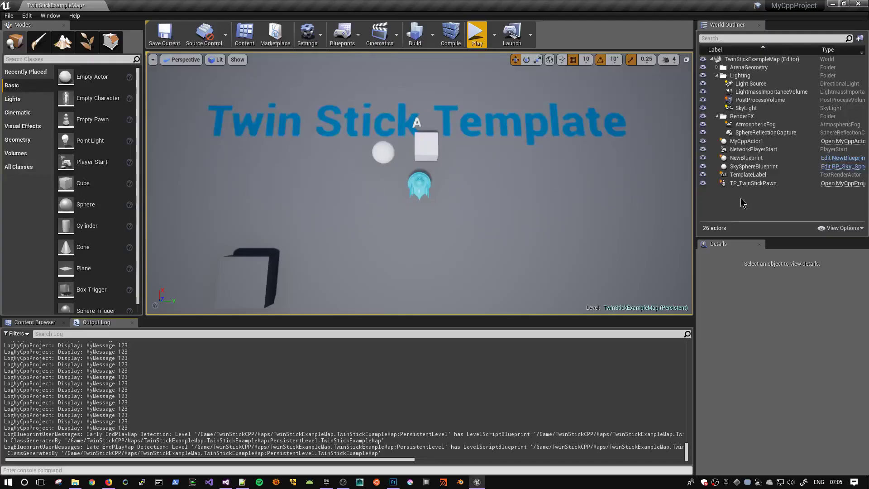
Reopen NewBlueprint from the World Outliner and make its editor window narrower and taller
left_click(35, 322)
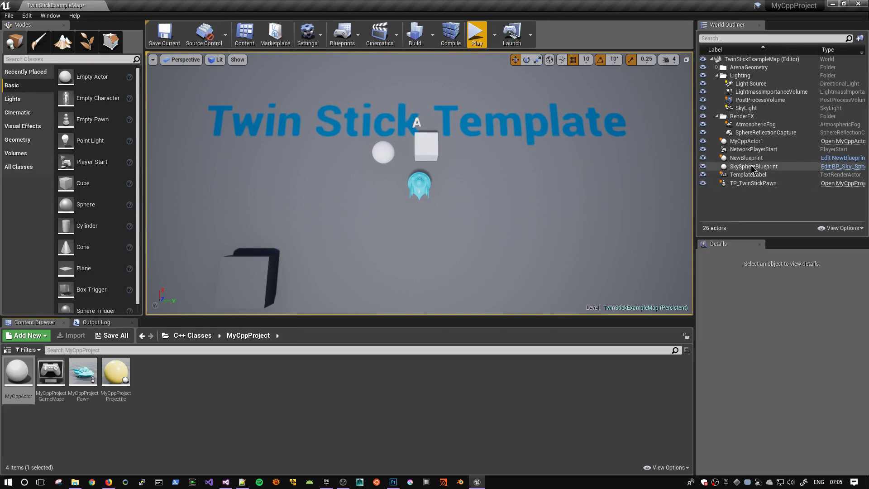
left_click(830, 160)
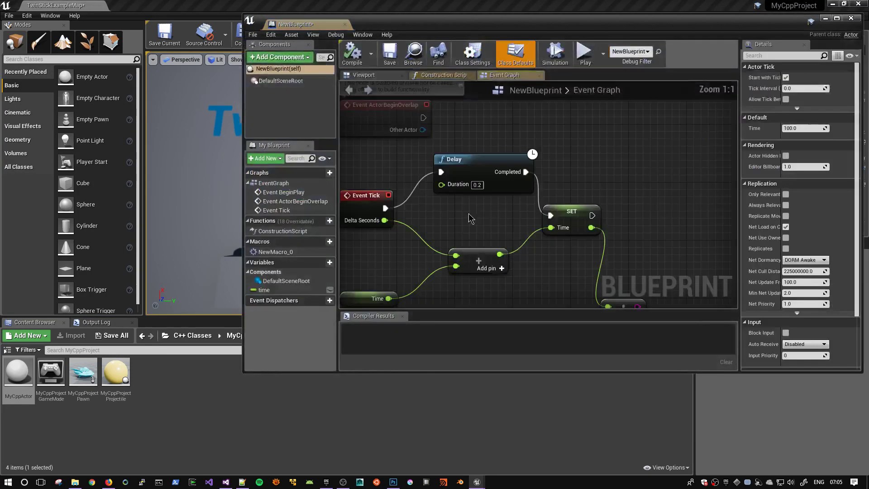
left_click_drag(448, 31, 320, 45)
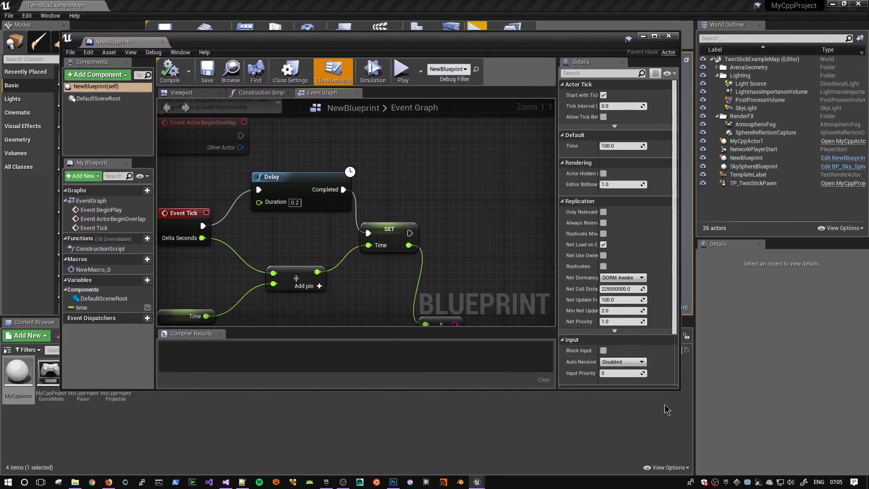
left_click_drag(678, 391, 647, 471)
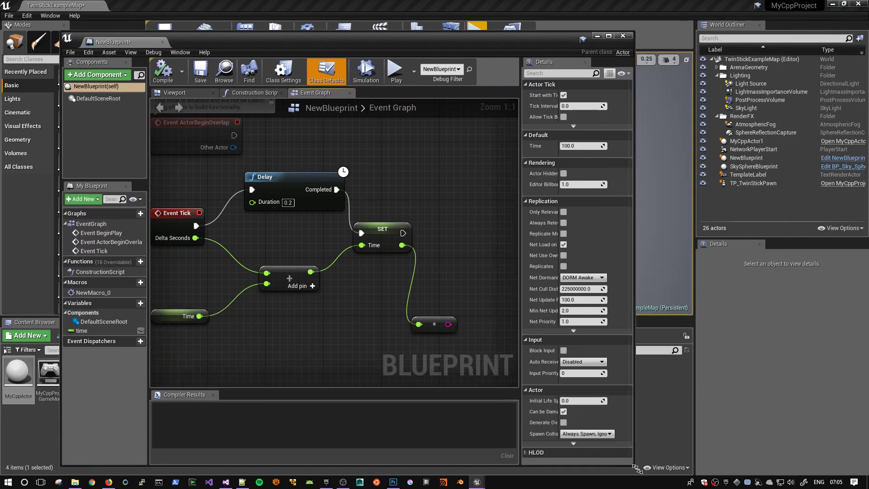
left_click(109, 313)
Add a new variable to NewBlueprint and name it cppActor
left_click(132, 304)
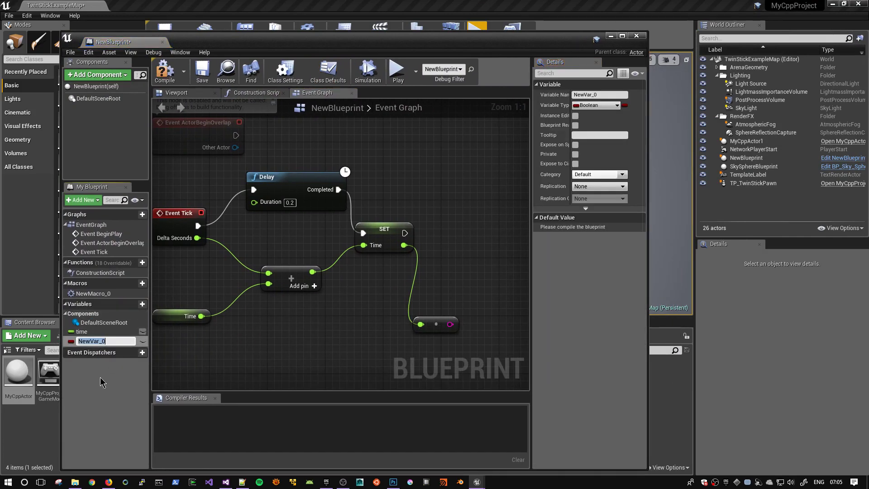
type("MyCppAct")
key("BackSpace")
key("BackSpace")
key("BackSpace")
key("BackSpace")
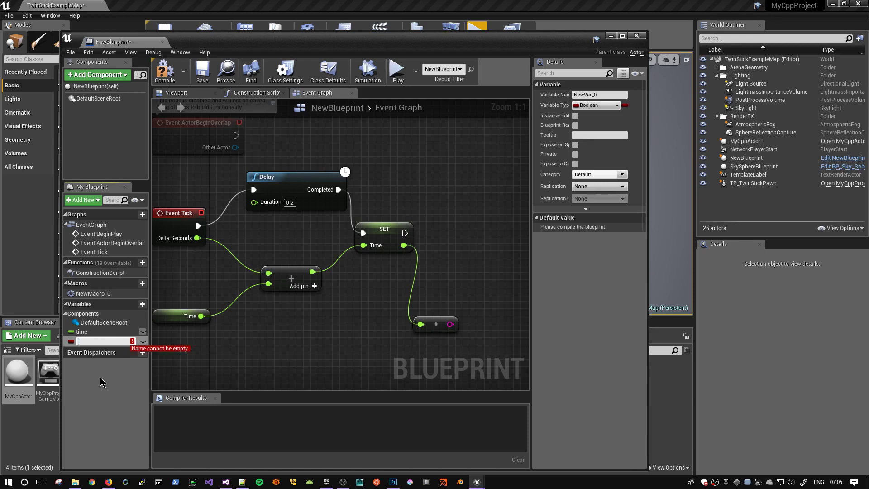
type("myAc")
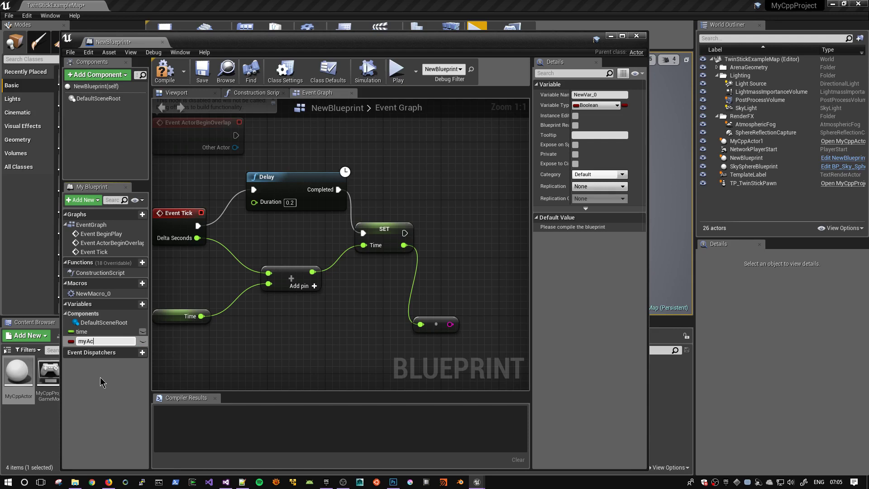
key("BackSpace")
key("BackSpace")
key("BackSpace")
key("BackSpace")
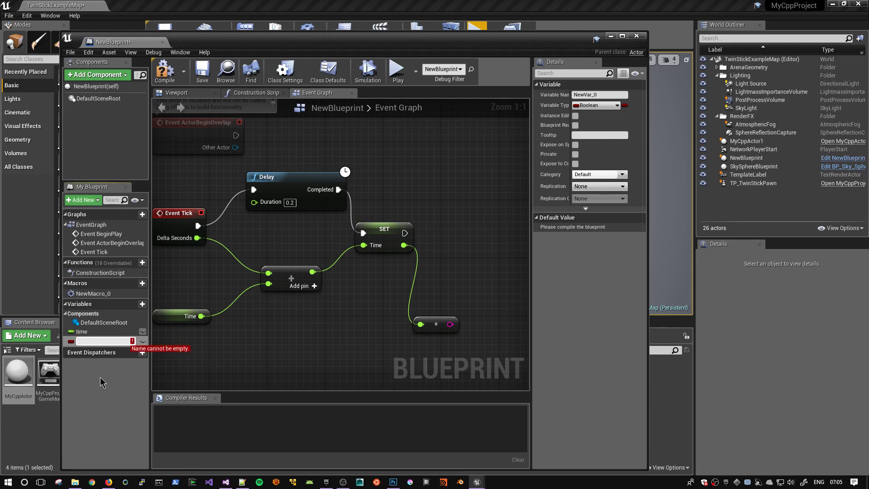
type("pp")
key("BackSpace")
key("BackSpace")
type("cpp")
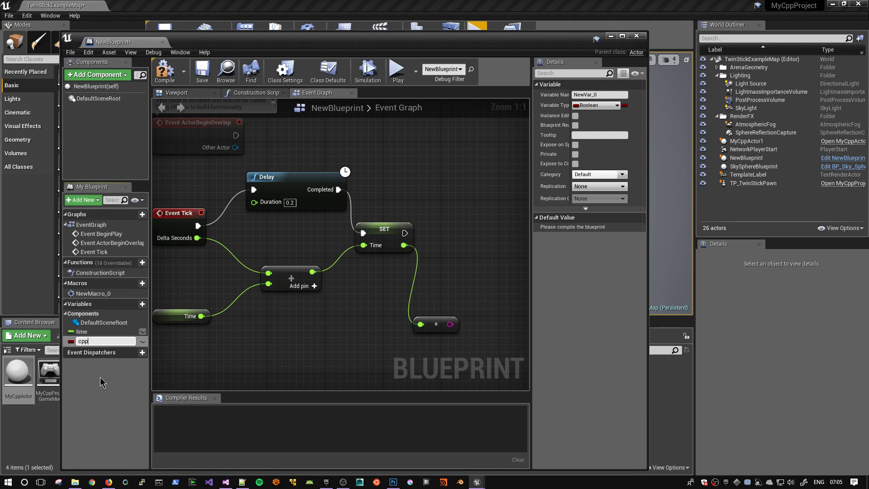
type("Actor")
key("Return")
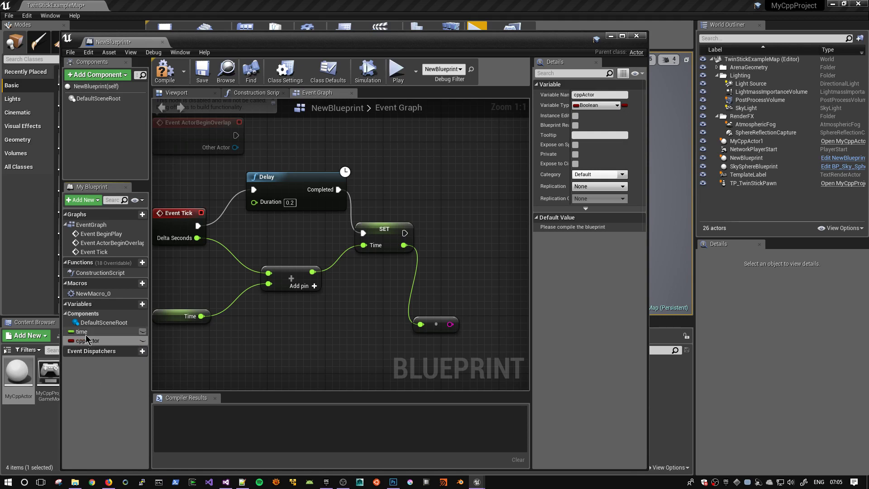
Change cppActor's type to a My Cpp Actor object reference
left_click(617, 106)
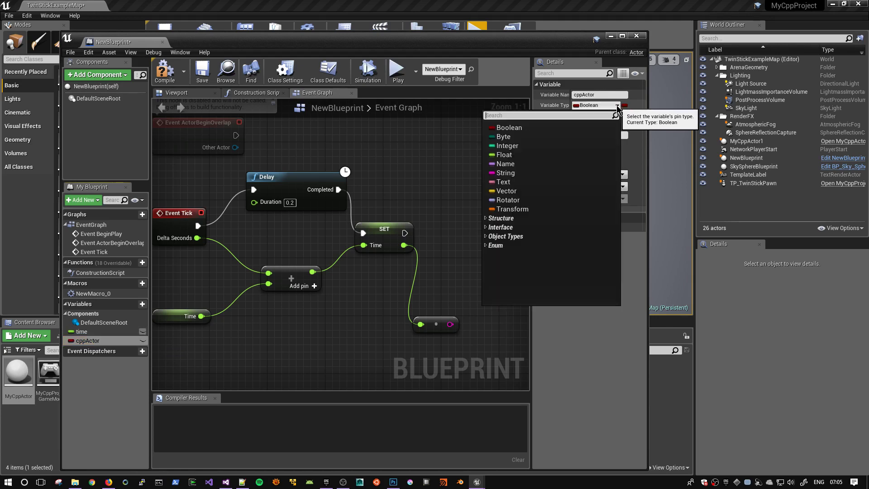
type("My")
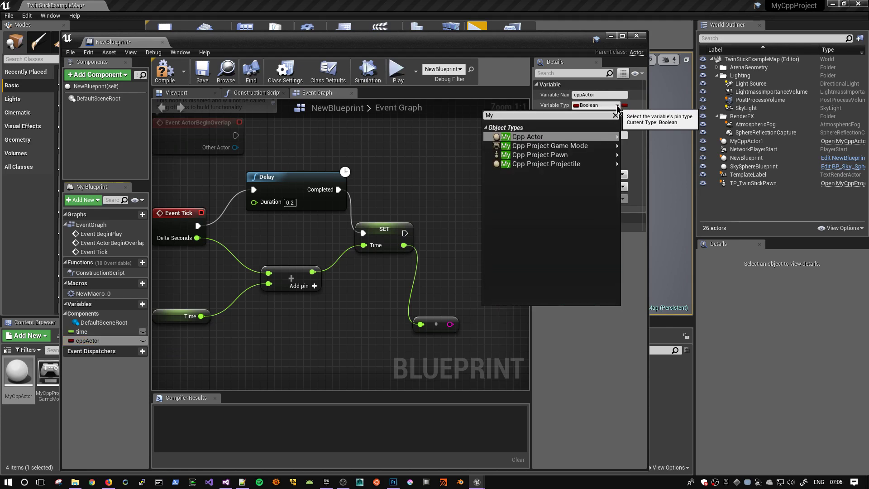
key("Return")
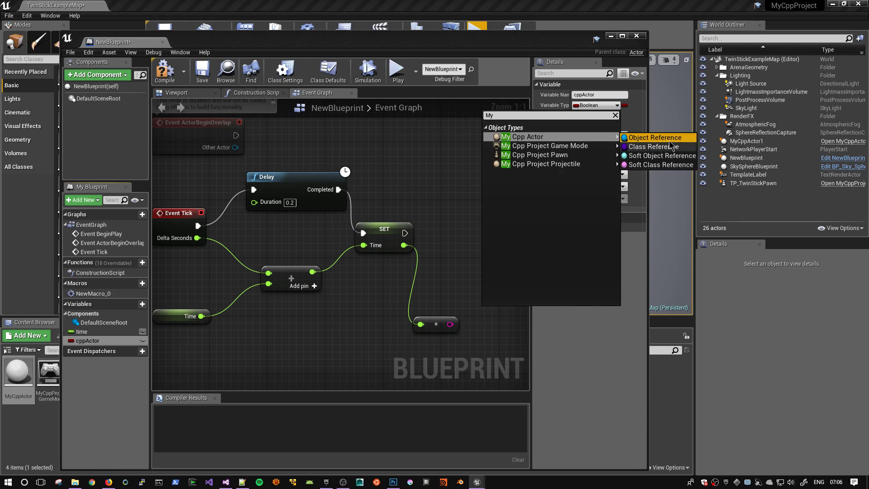
left_click(661, 142)
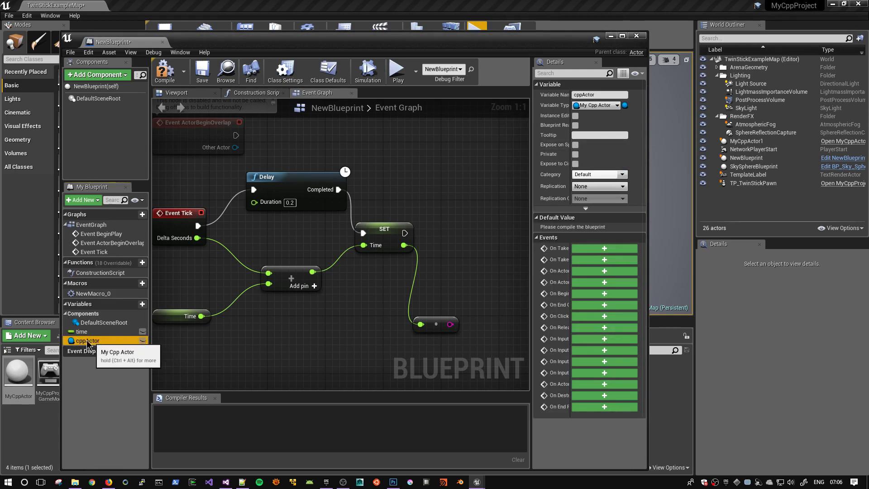
Place a cppActor getter in the Event Graph, test its output pin, then delete it
mouse_move(78, 343)
left_mouse_down()
mouse_move(283, 353)
mouse_move(284, 330)
left_mouse_up()
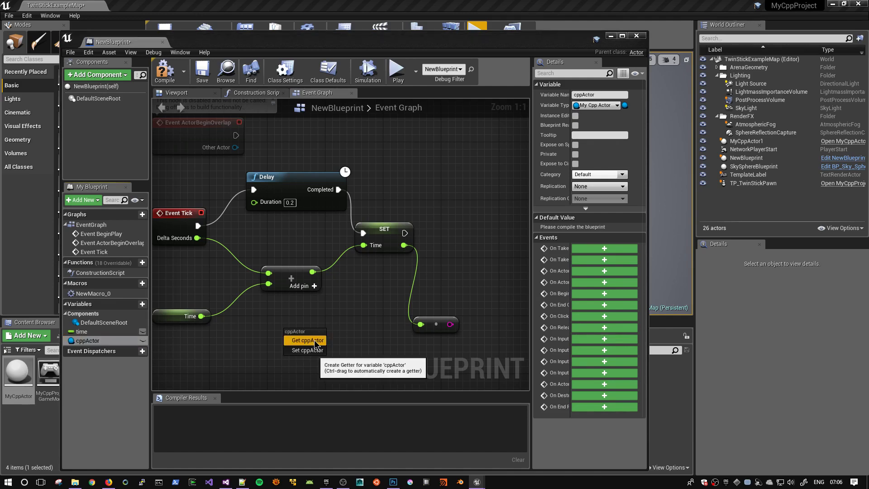
left_click(316, 344)
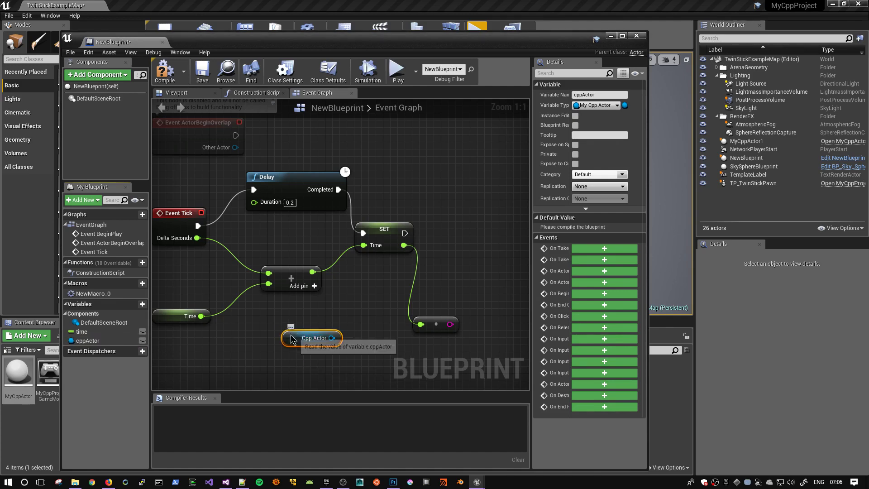
left_click_drag(310, 340, 358, 319)
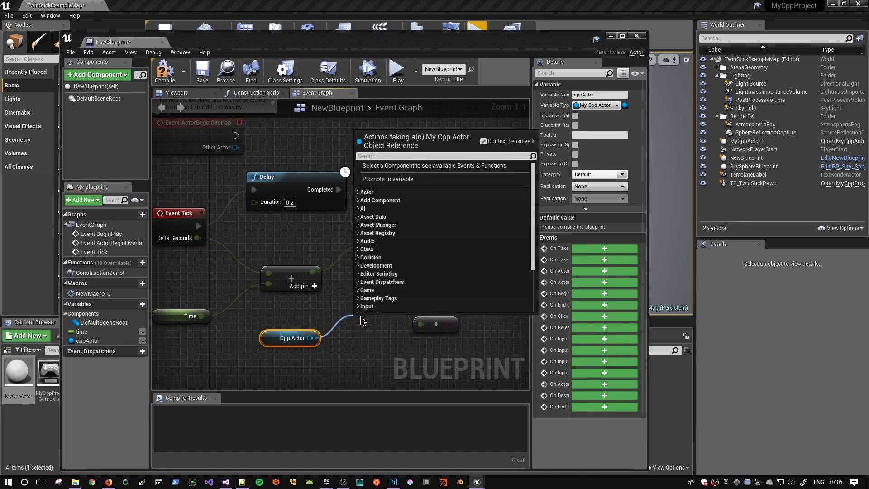
key("Escape")
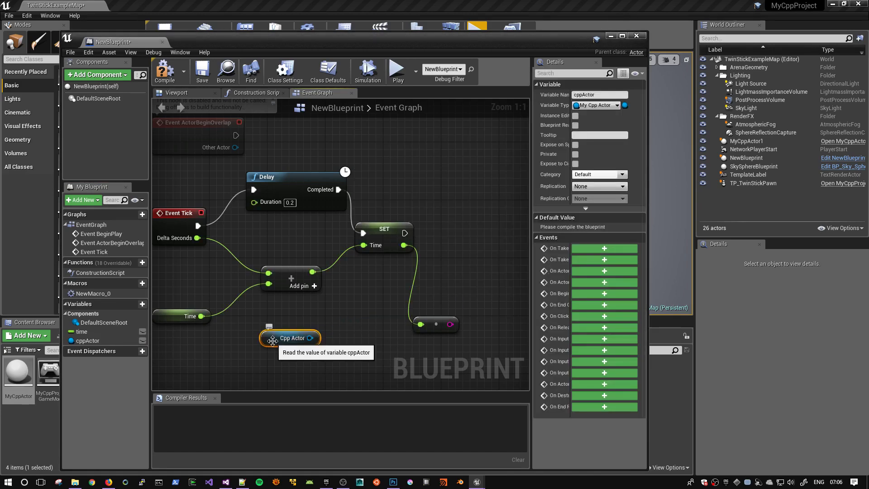
key("Delete")
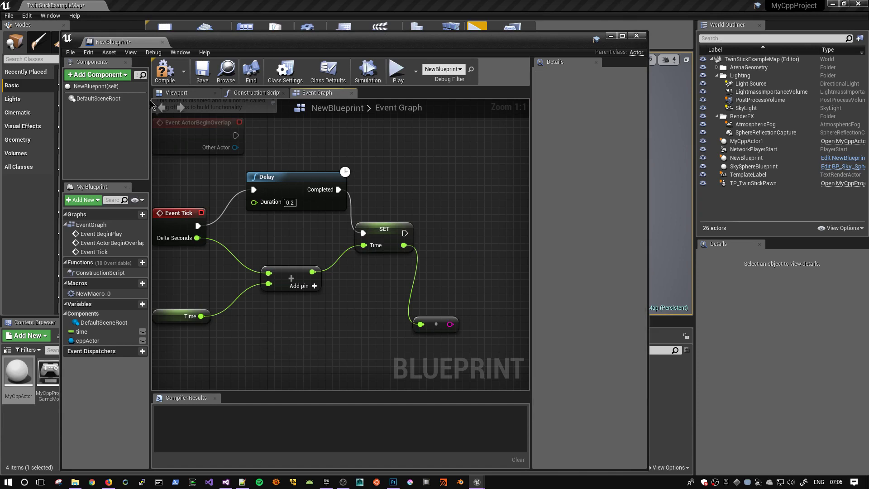
Save NewBlueprint, then switch to Visual Studio and back
left_click_drag(205, 40, 231, 31)
left_click(229, 63)
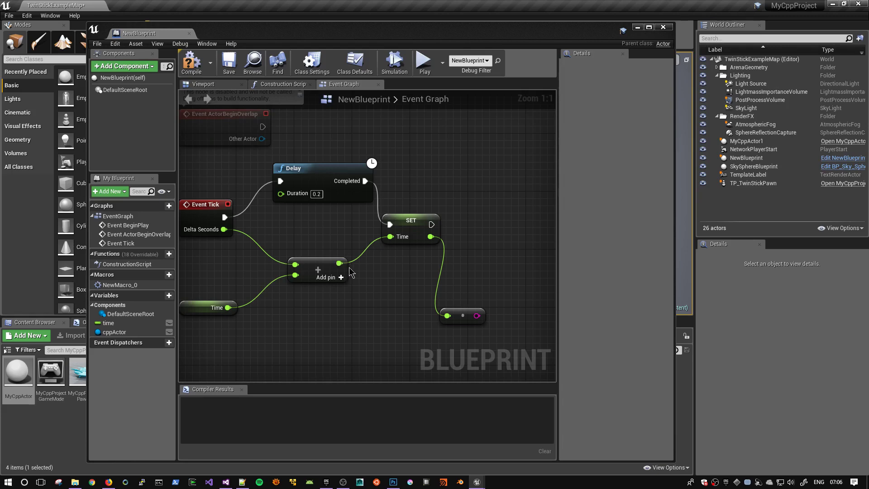
key("alt+Tab")
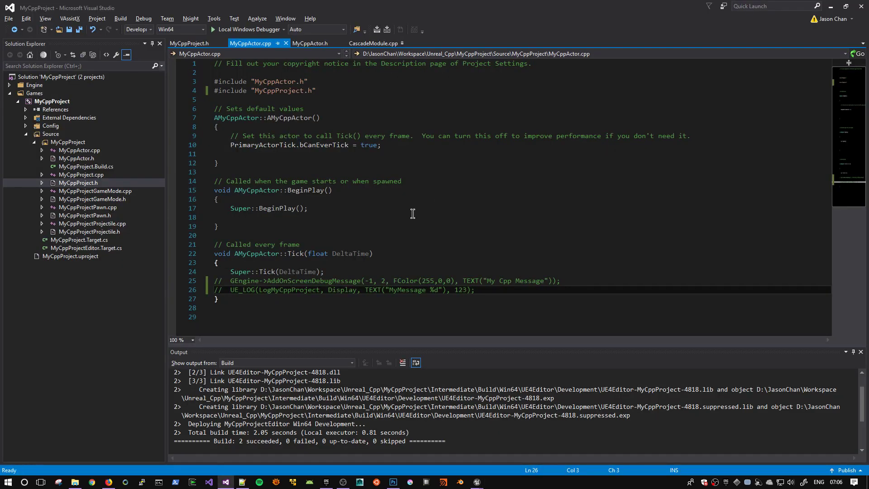
key("alt+Tab")
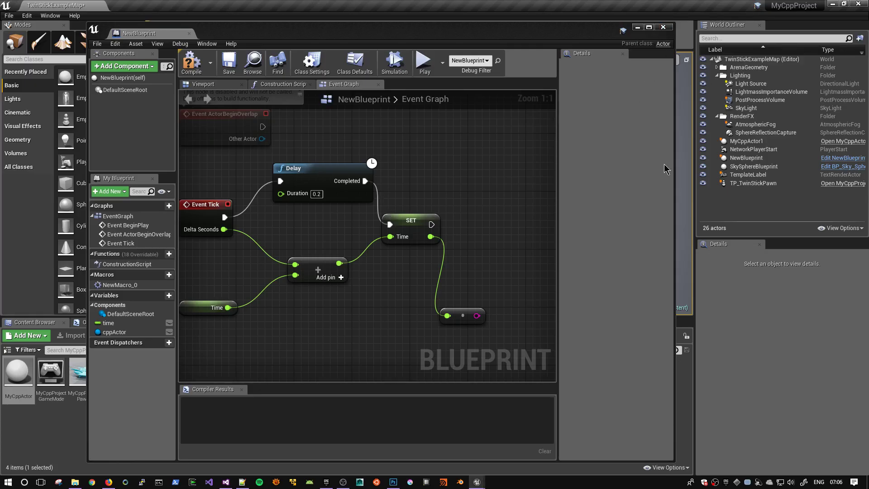
Select the NewBlueprint actor, make cppActor public, and compile the blueprint
left_click(764, 159)
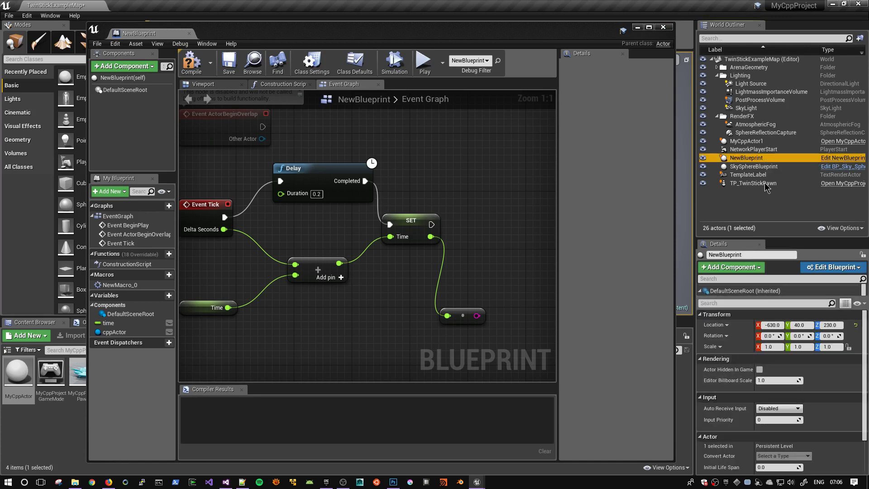
left_click(760, 167)
left_click(756, 158)
scroll(763, 390, "down", 3)
scroll(762, 401, "down", 2)
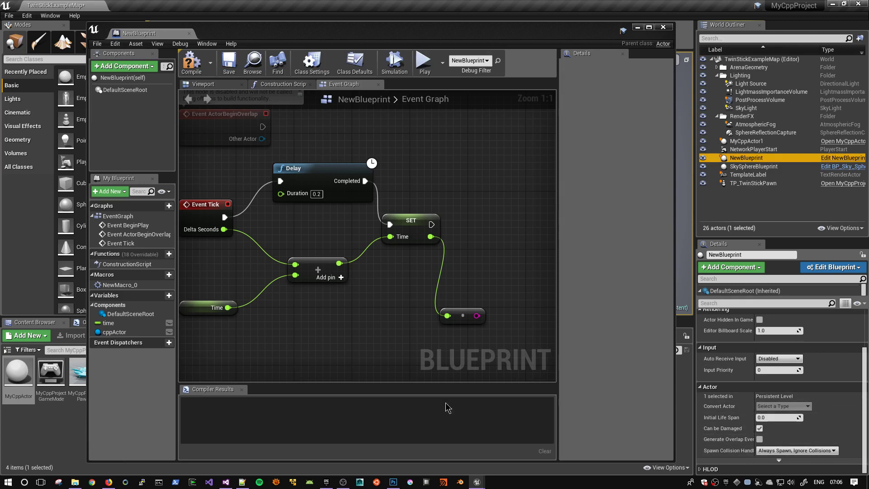
left_click(169, 331)
left_click(200, 61)
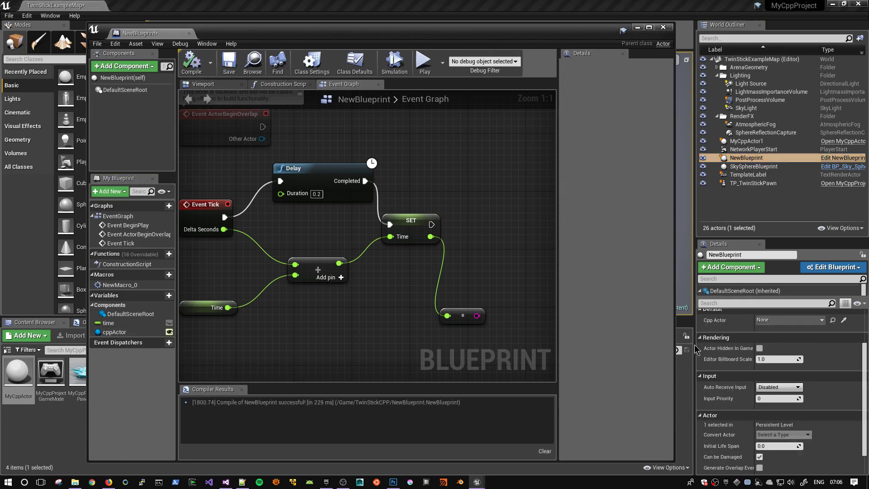
Try assigning MyCppActor1 to the Cpp Actor property through its actor list and by dragging
scroll(739, 404, "up", 2)
scroll(739, 404, "down", 2)
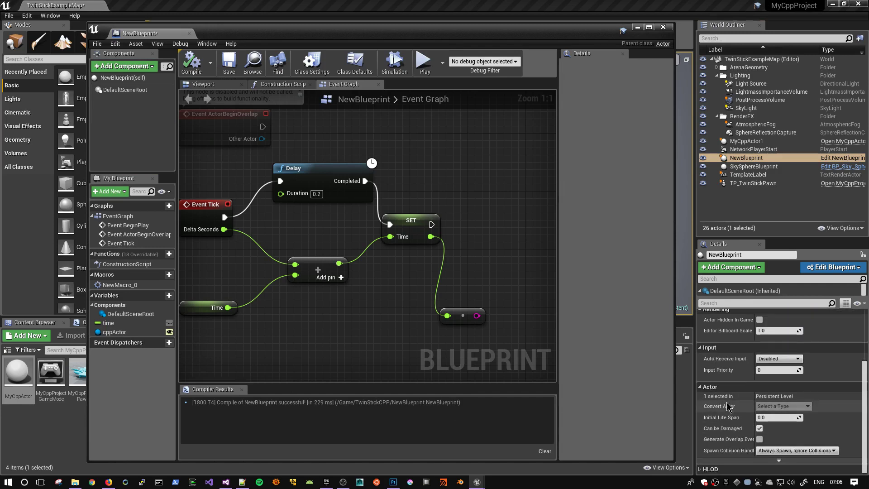
scroll(751, 390, "up", 2)
scroll(746, 392, "up", 2)
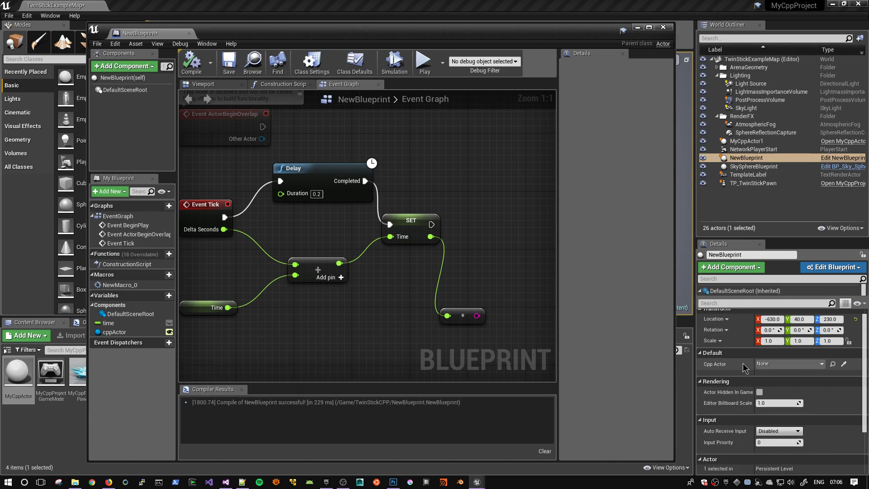
left_click(803, 365)
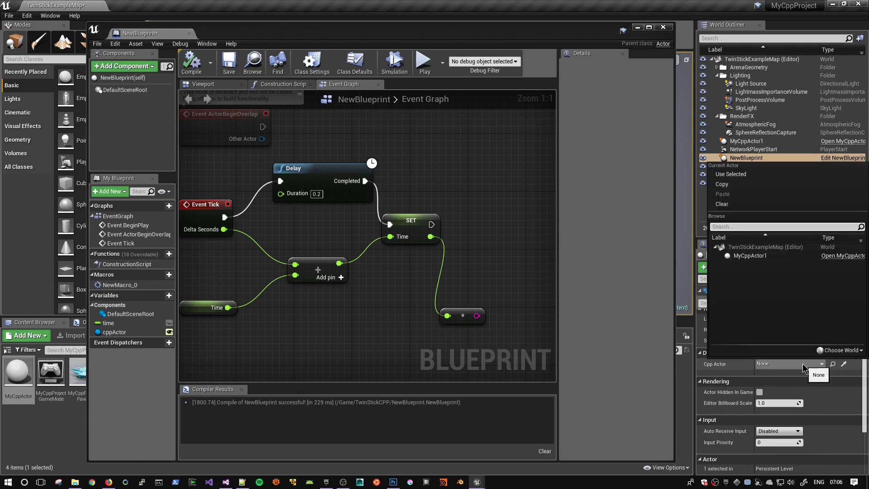
left_click(804, 365)
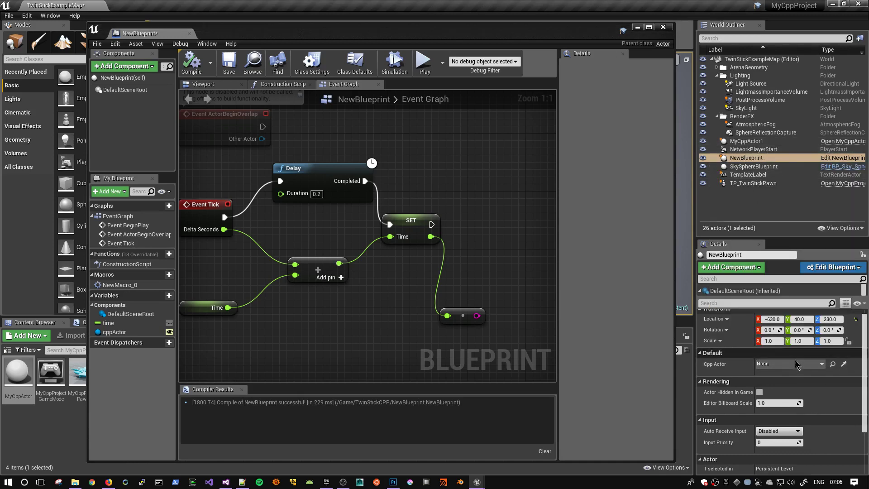
left_click(797, 365)
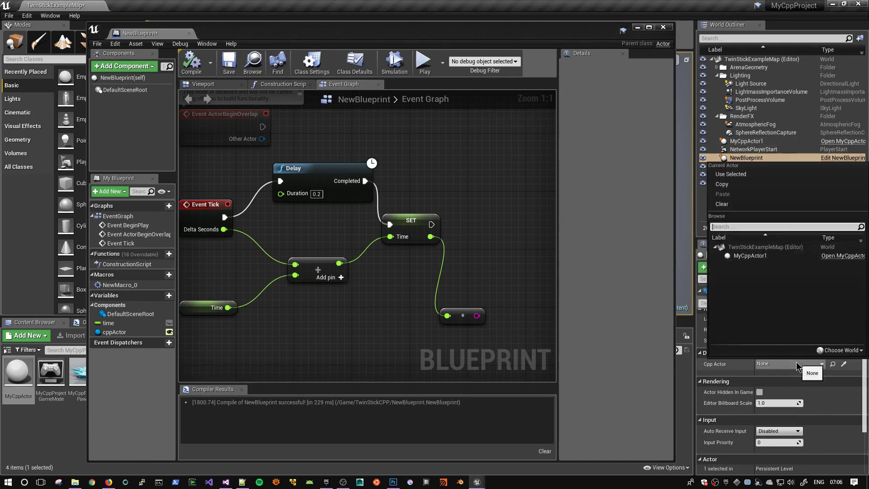
left_click(764, 365)
mouse_move(746, 140)
left_mouse_down()
mouse_move(780, 362)
mouse_move(776, 351)
left_mouse_up()
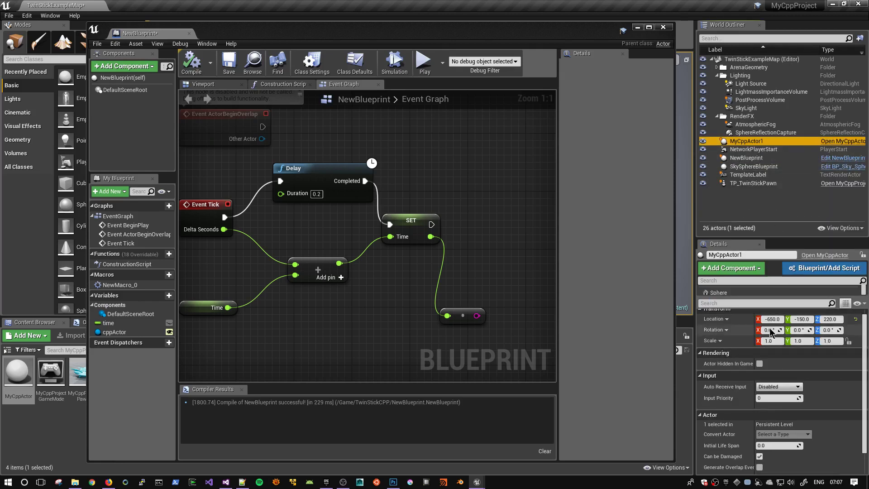
left_click(755, 159)
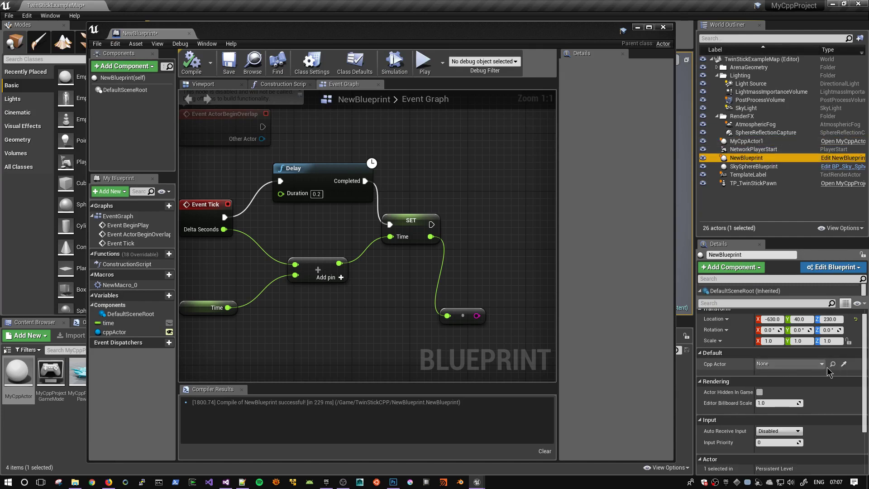
left_click(844, 364)
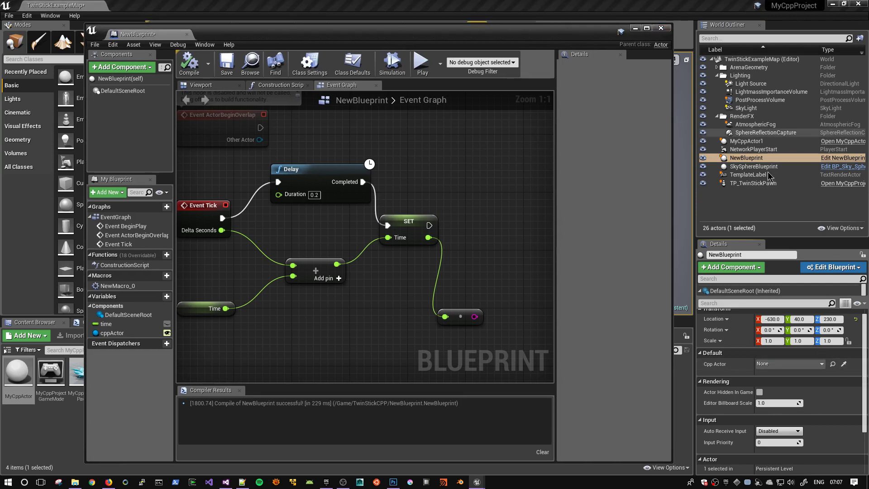
left_click(818, 365)
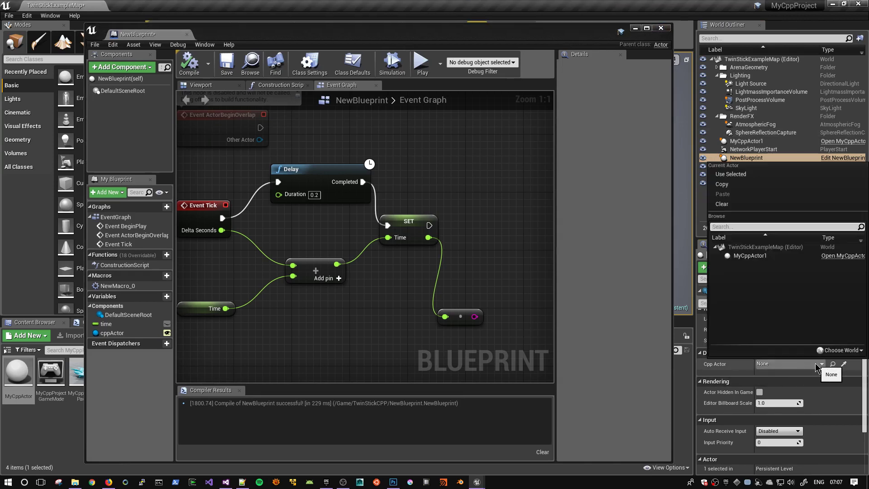
Close the blueprint editor and pick the white sphere, MyCppActor1, for Cpp Actor
left_click(661, 29)
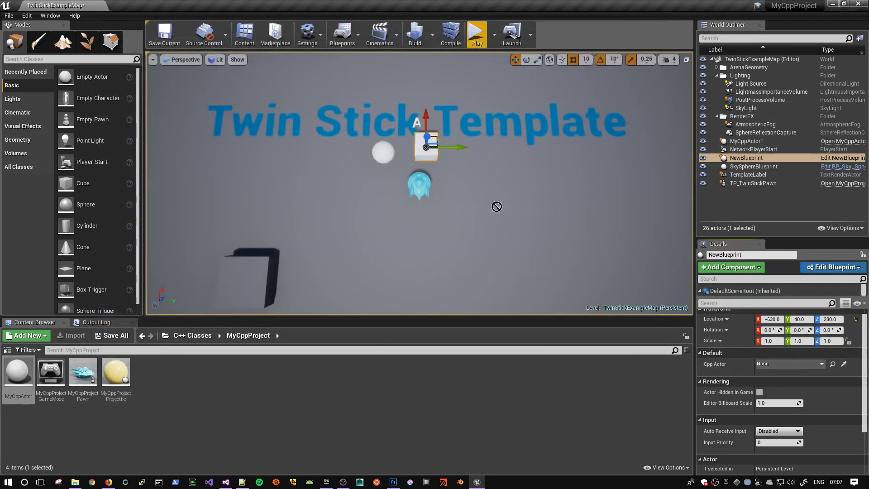
left_click(383, 148)
left_click(757, 162)
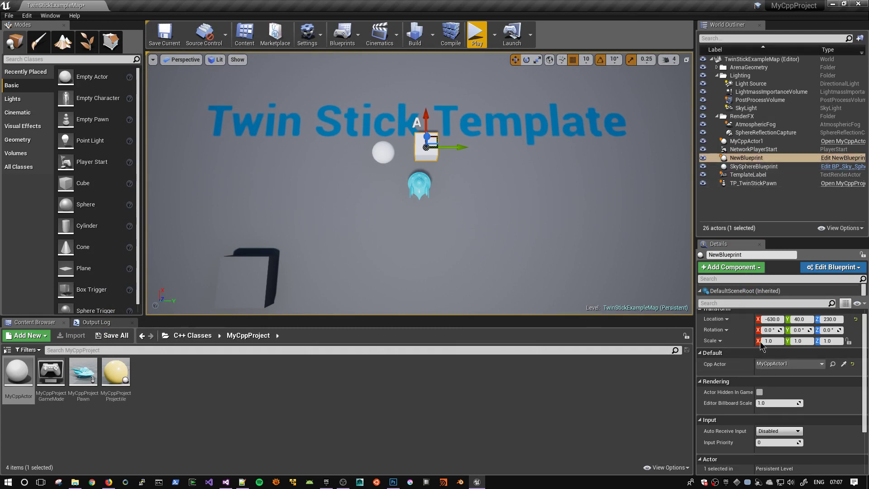
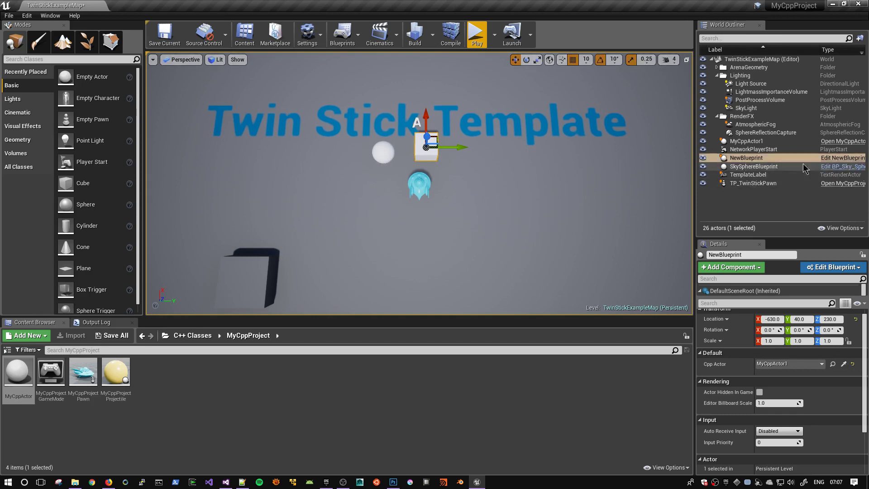
Open NewBlueprint and add a Cpp Actor getter node to its Event Graph
left_click(838, 159)
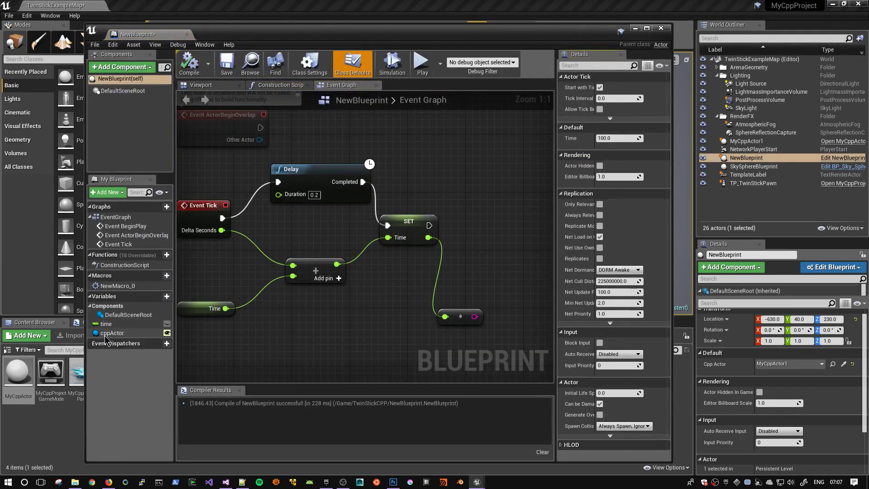
mouse_move(122, 335)
left_mouse_down()
mouse_move(298, 316)
mouse_move(299, 334)
mouse_move(375, 342)
left_mouse_up()
left_click(319, 333)
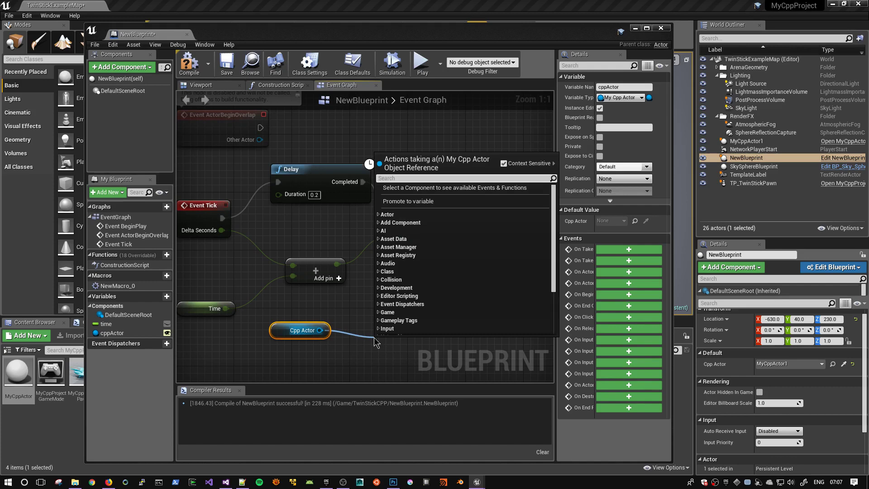
type("get")
key("BackSpace")
key("BackSpace")
key("BackSpace")
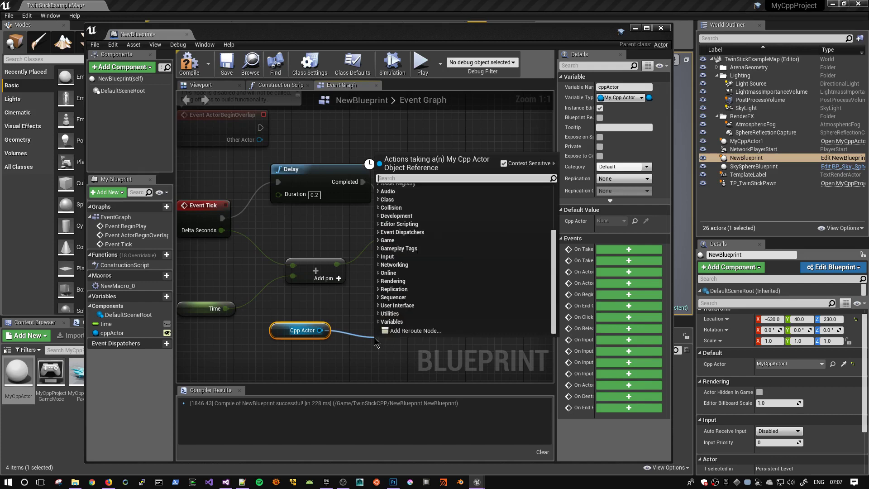
key("Escape")
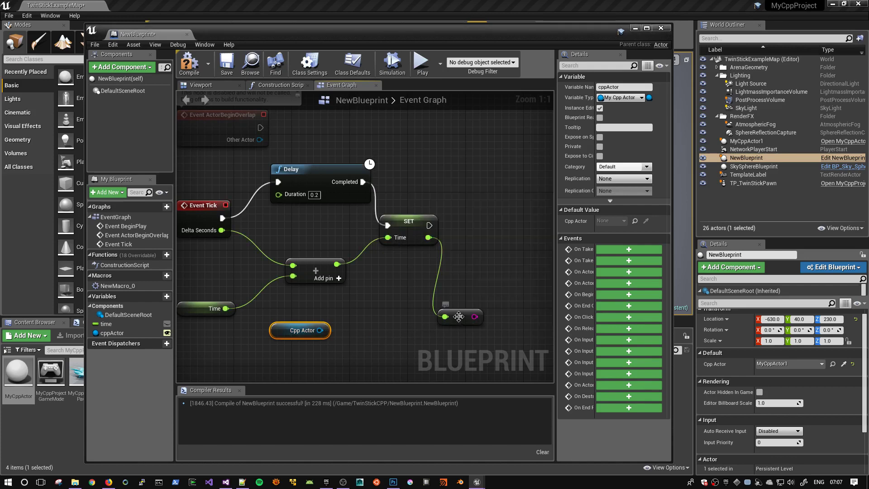
Delete the stray conversion node after SET and recompile the Blueprint
left_click(487, 209)
key("Delete")
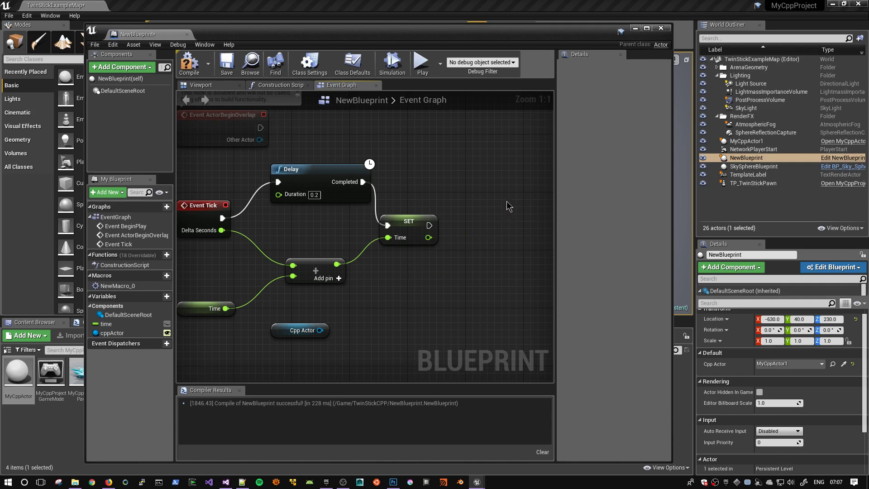
left_click(189, 63)
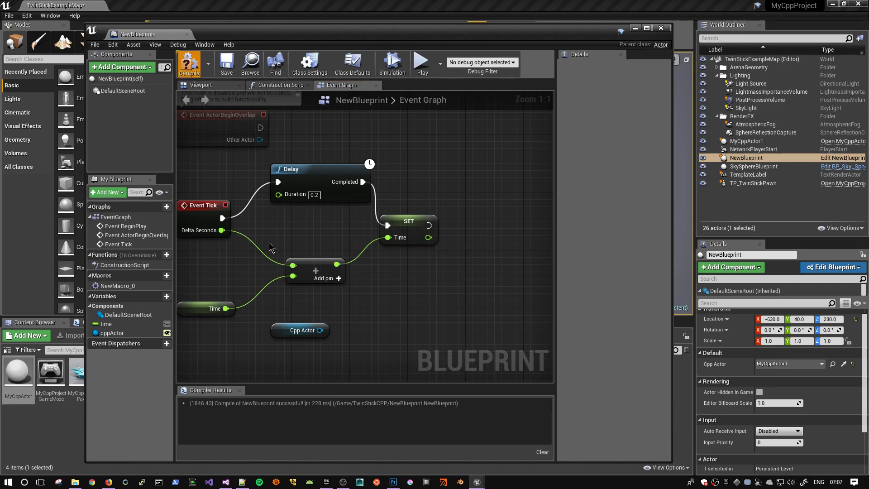
left_click_drag(288, 35, 371, 34)
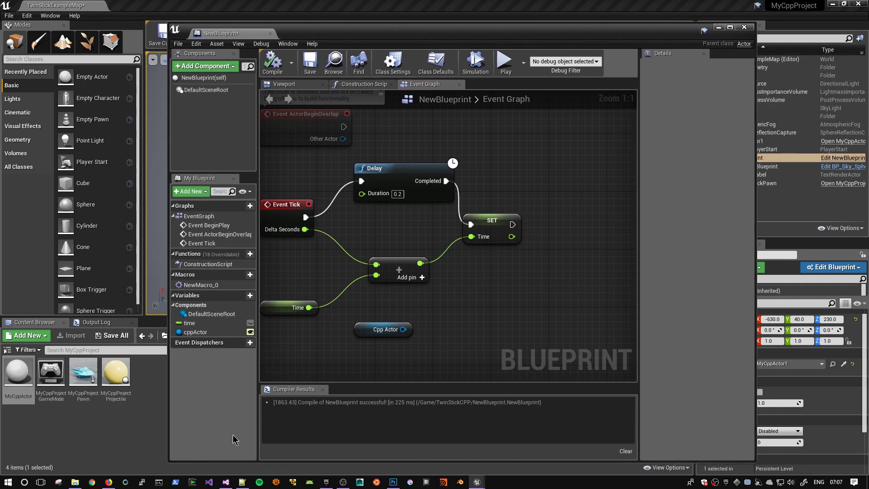
Open MyCppActor.h in Visual Studio with a taller code area and smaller Output pane
left_click(225, 482)
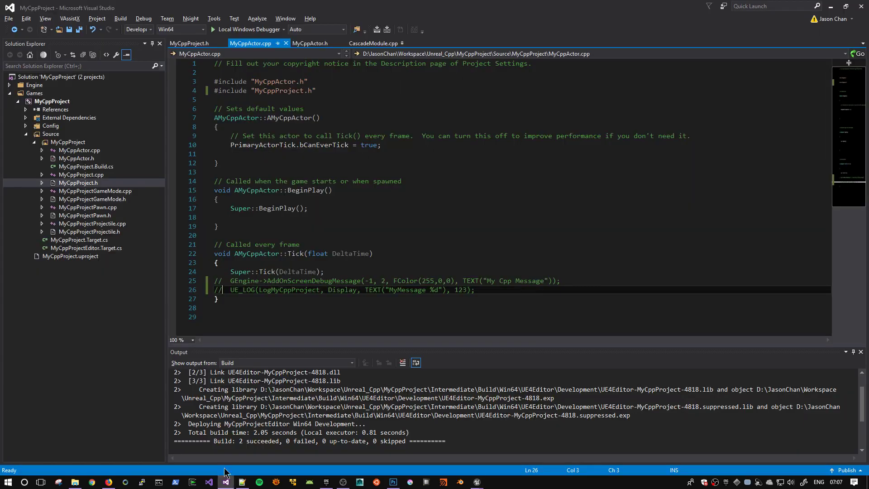
double_click(80, 158)
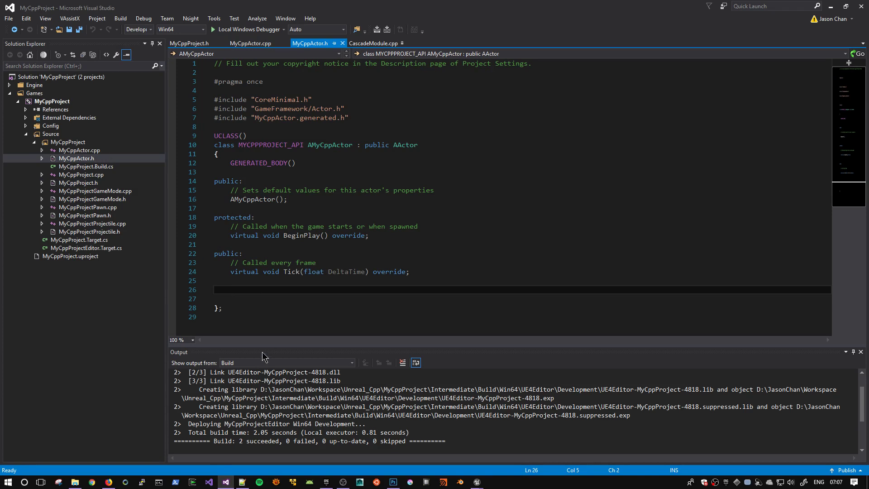
left_click_drag(262, 344, 262, 377)
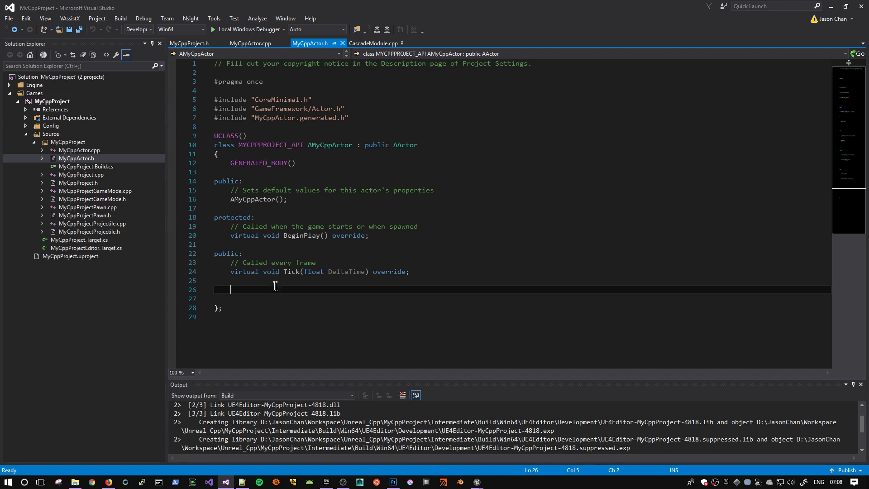
Inspect the AActor class definition in Actor.h, then return to MyCppActor.h
double_click(221, 146)
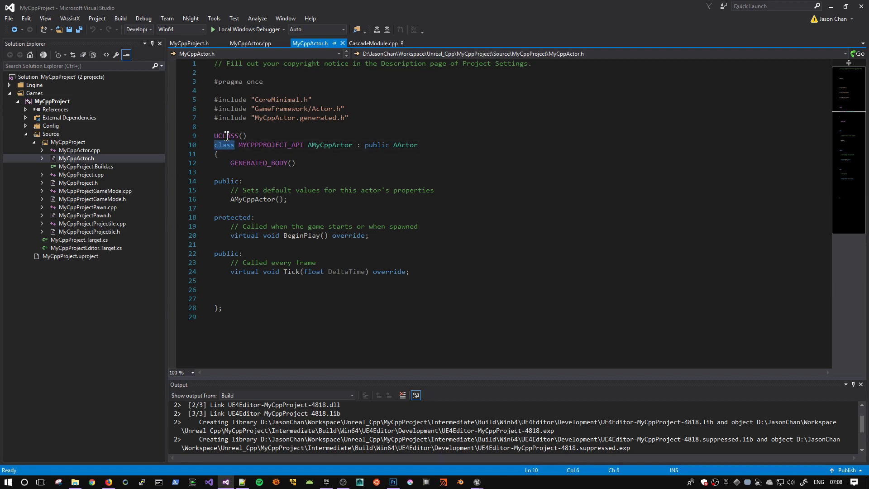
double_click(227, 137)
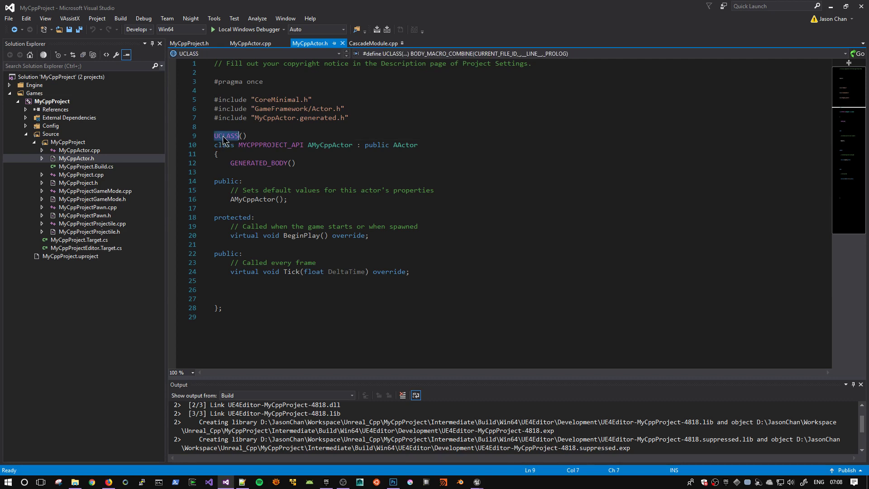
left_click(405, 146)
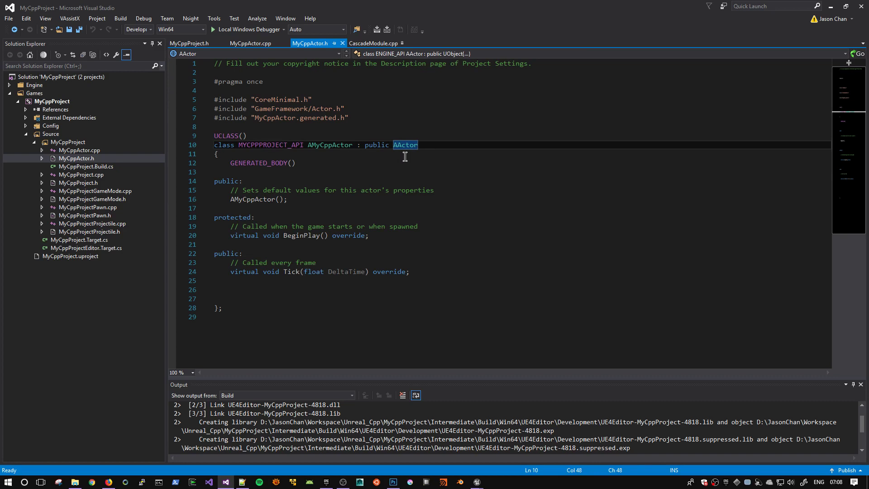
key("F12")
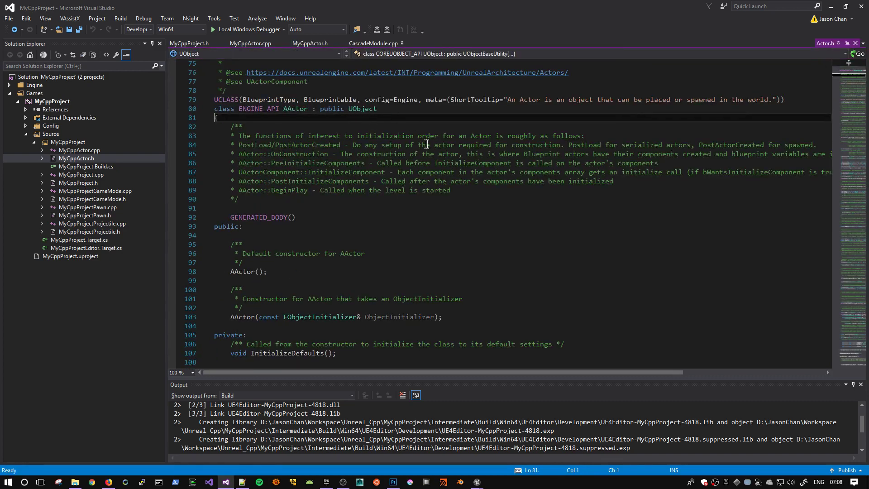
key("ctrl+F4")
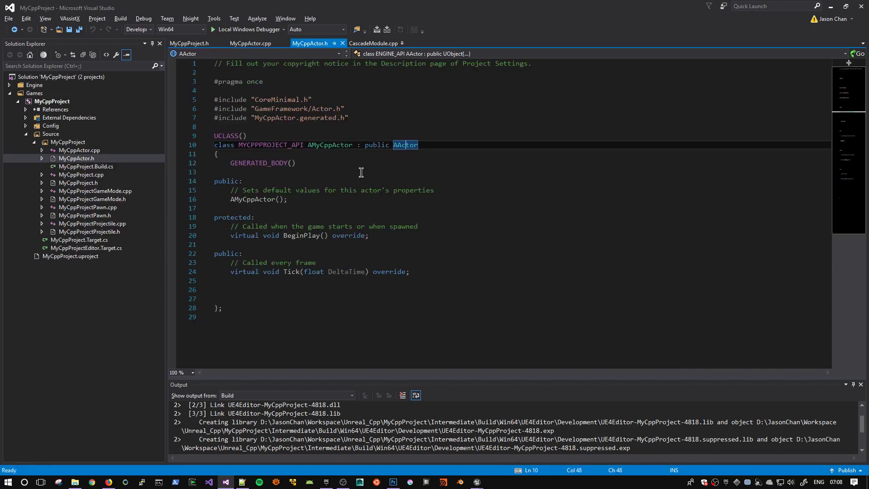
left_click(426, 281)
Declare a testInt member at the end of the class, trying int8, int32 and uint32, and save
key("Return")
key("Down")
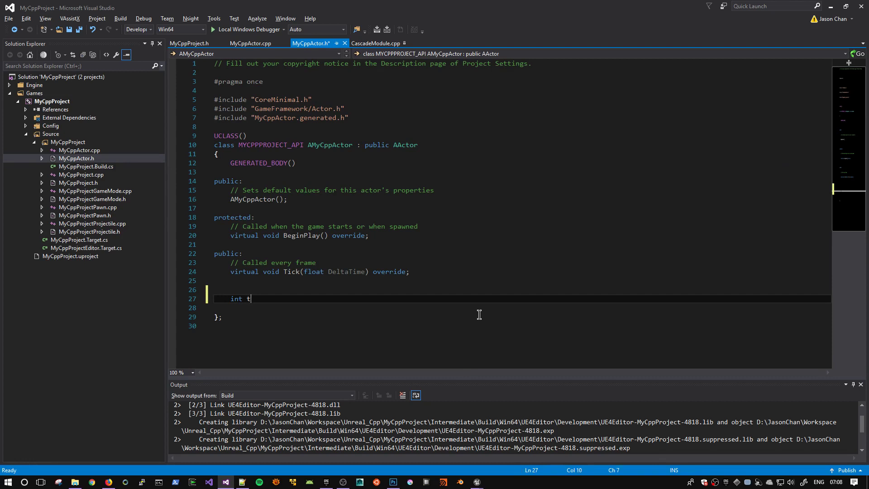
type("estIny")
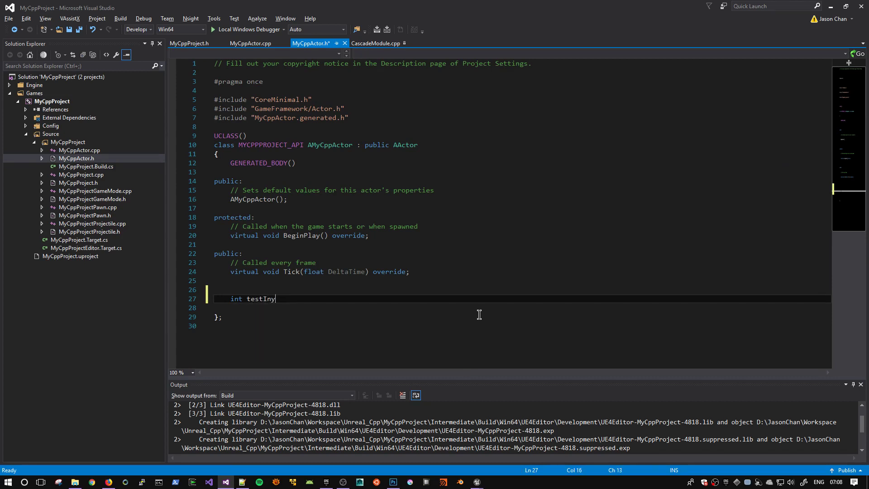
type(";")
key("Home")
type("8")
key("BackSpace")
type("32")
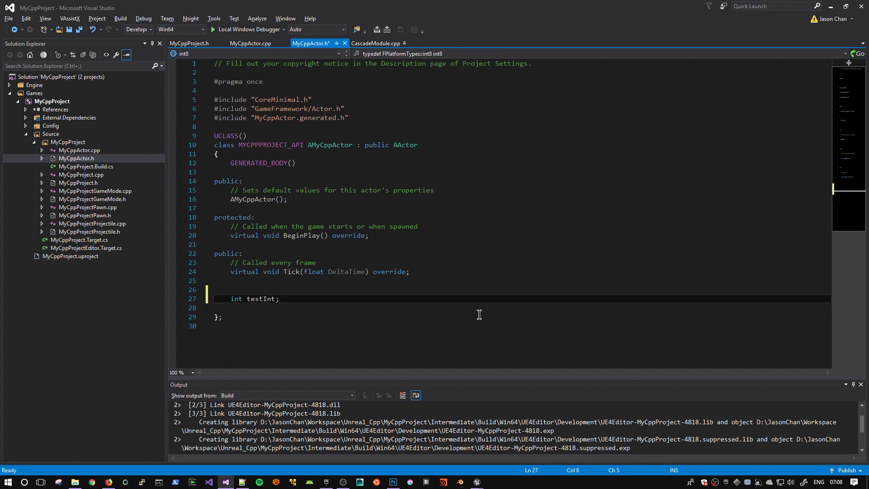
key("Escape")
key("Home")
type("u")
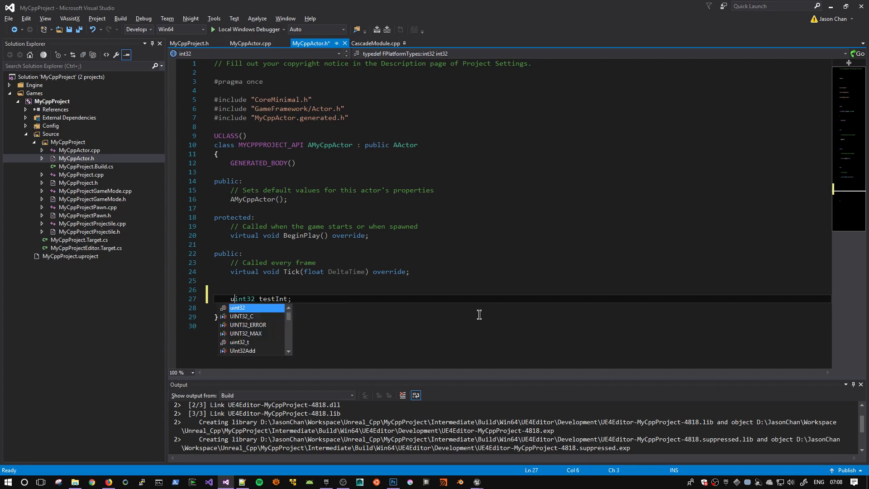
key("Escape")
key("ctrl+s")
Change testInt's type to int16 and save the header
key("Up")
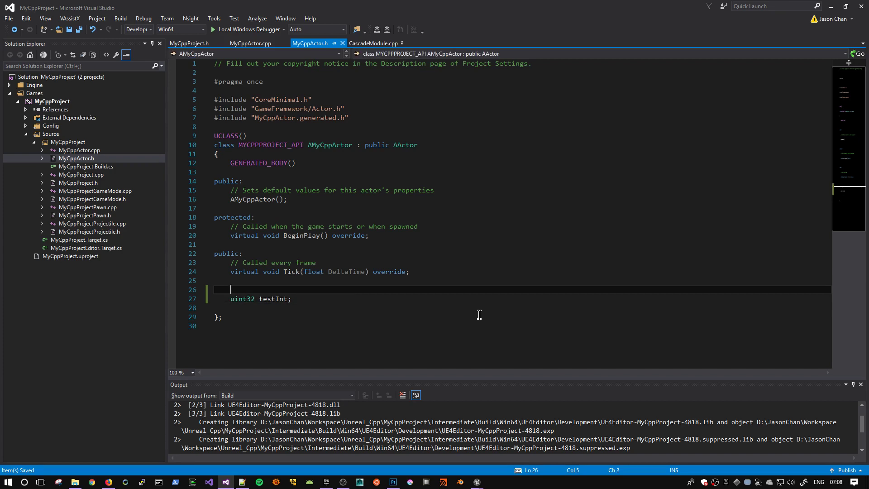
key("Down")
key("Delete")
key("Right")
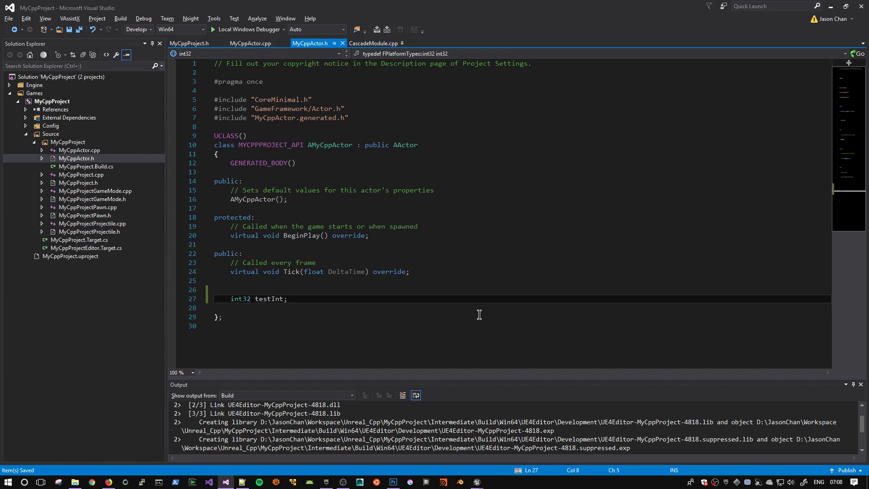
key("Delete")
key("Delete")
type("16")
key("Escape")
key("ctrl+s")
Add UPROPERTY() above testInt, save, and remove the empty line before the class end
key("Up")
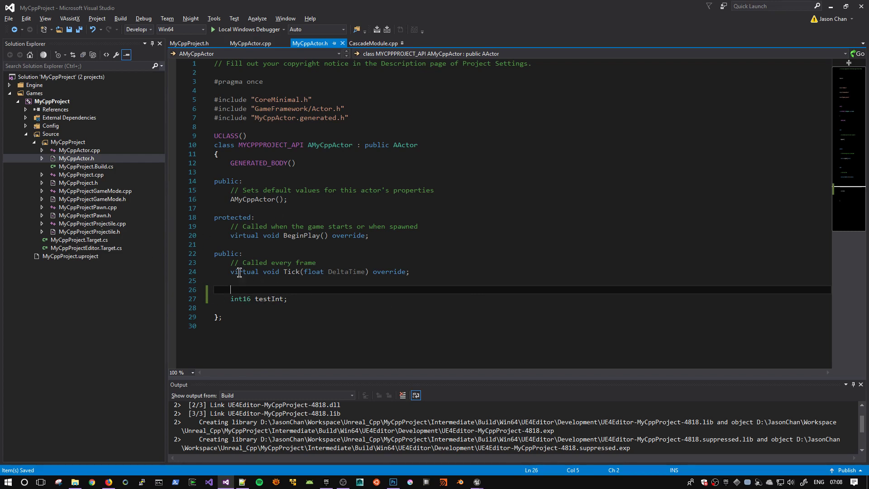
type("U")
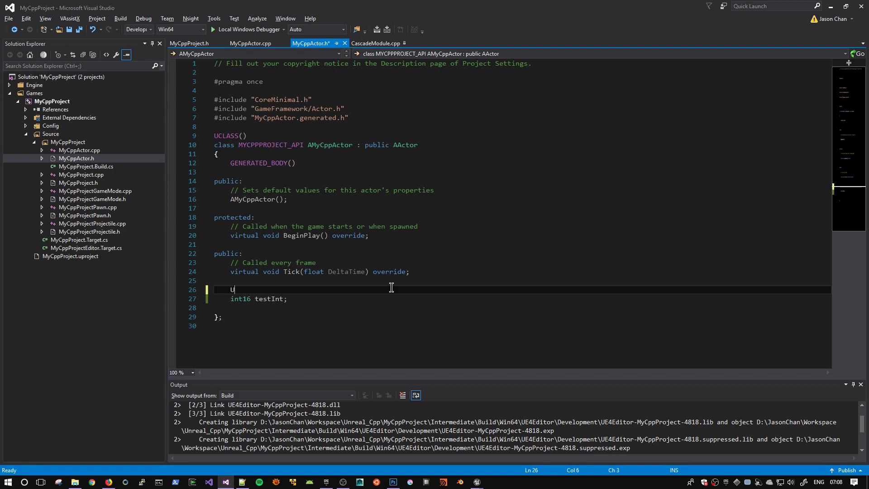
type("PR")
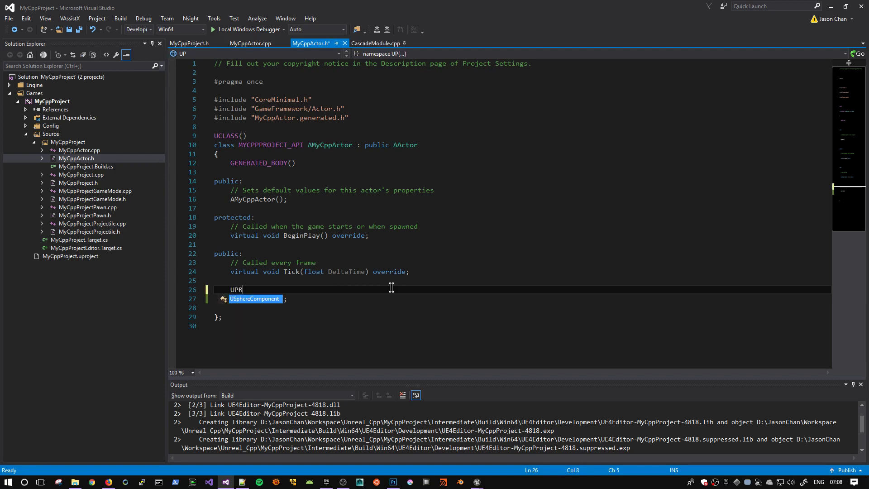
type("O")
key("Tab")
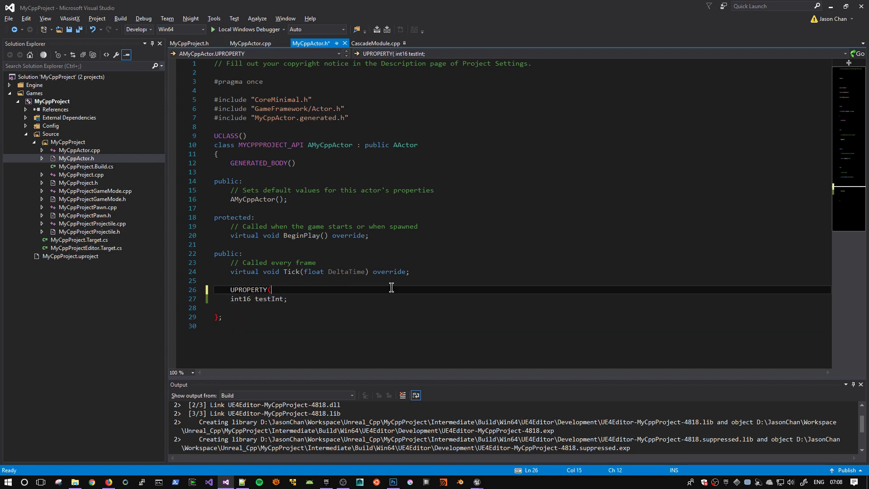
type("();")
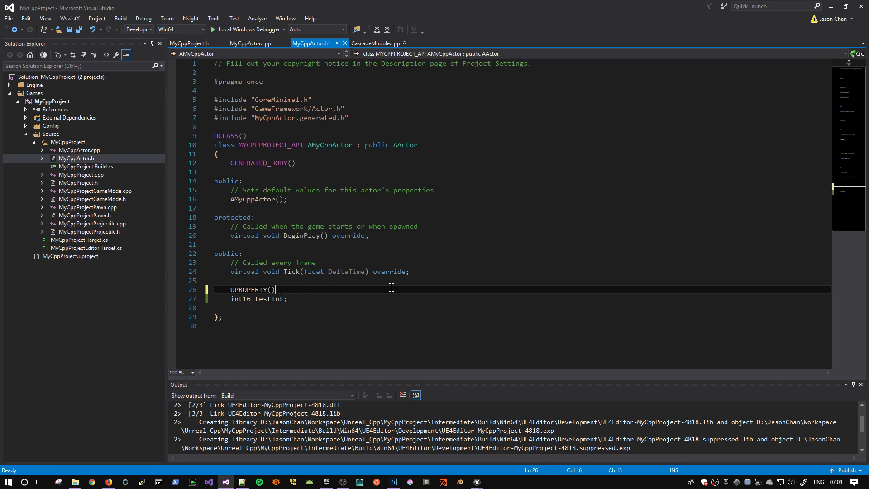
key("ctrl+s")
key("Down")
key("Down")
key("BackSpace")
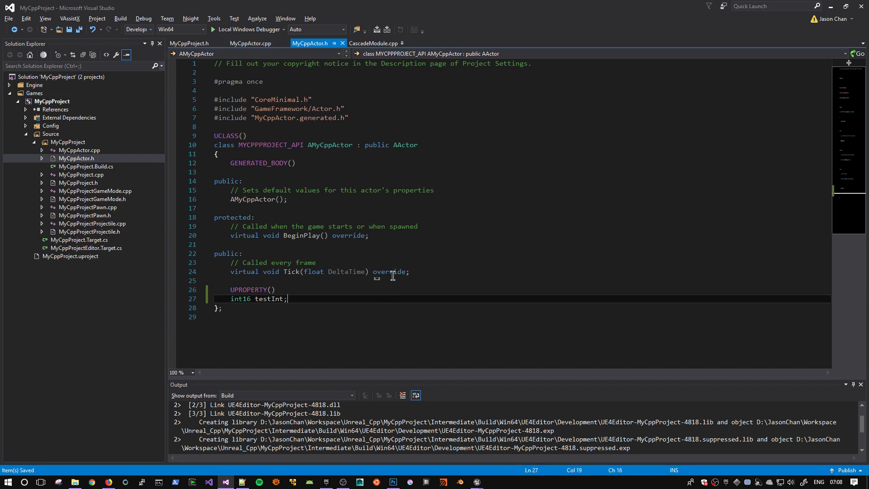
left_click(109, 482)
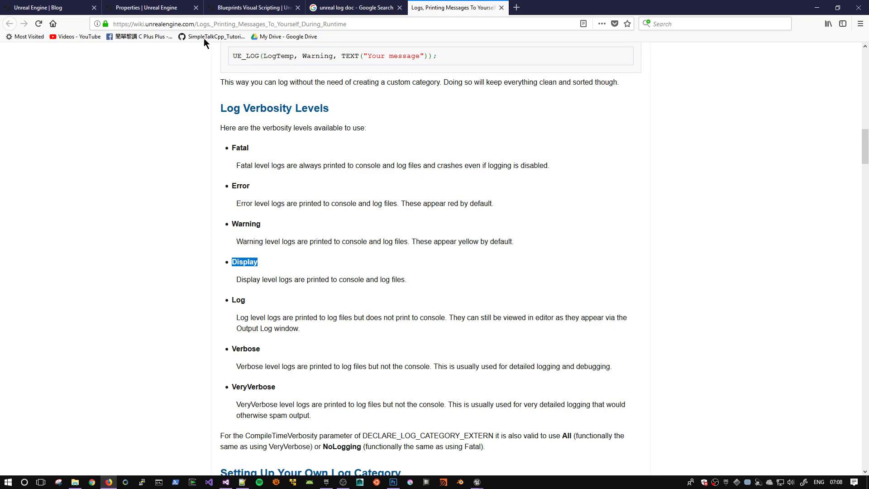
Browse the UPROPERTY syntax example on Unreal's Properties documentation page
left_click(147, 8)
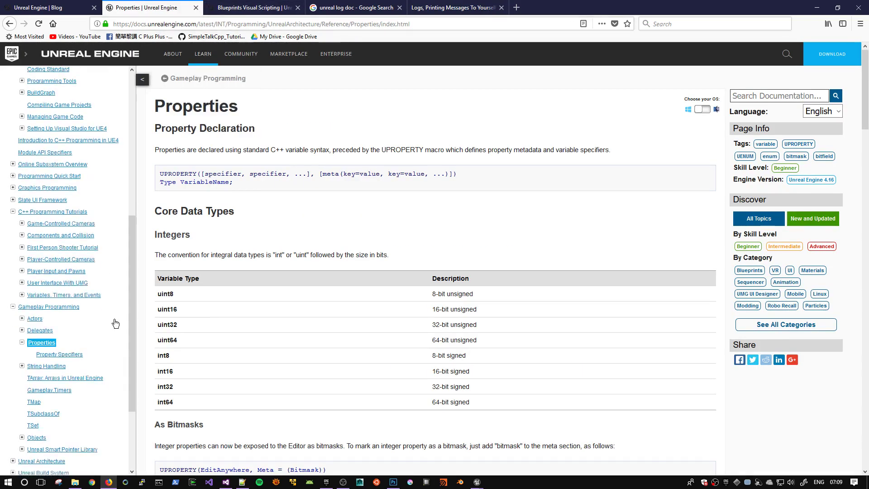
scroll(41, 242, "down", 5)
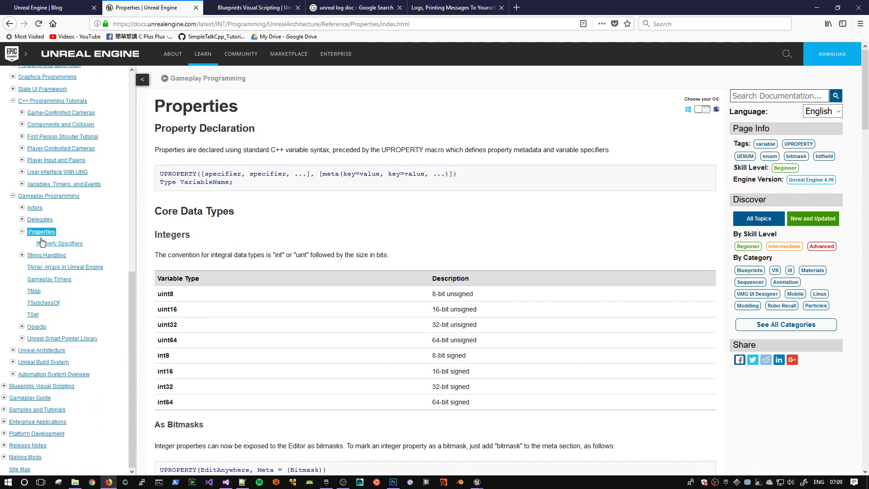
scroll(43, 242, "up", 1)
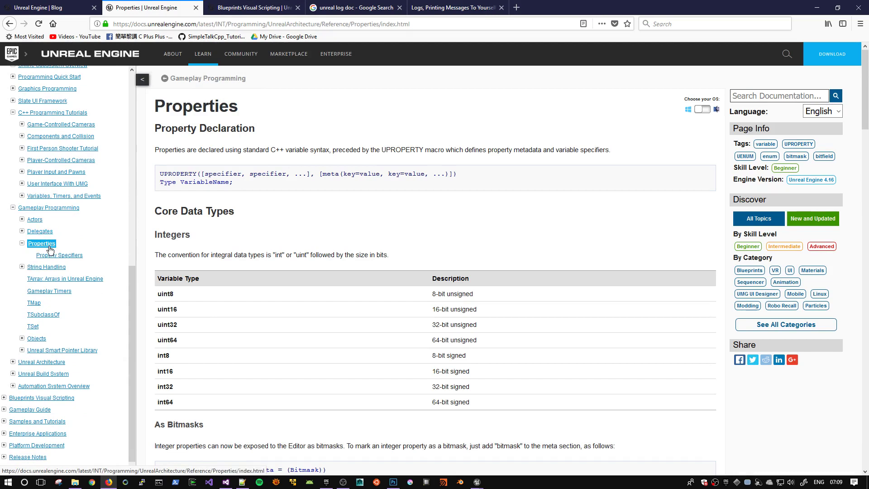
left_click_drag(160, 174, 282, 174)
left_click(292, 197)
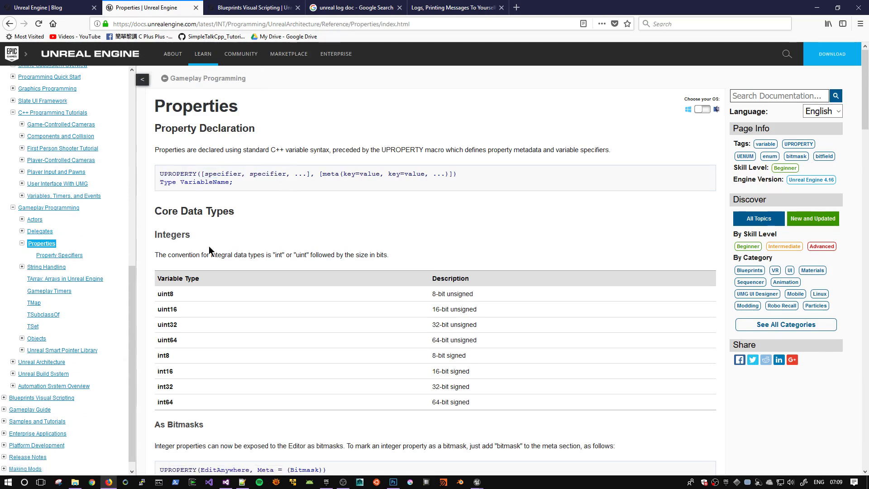
scroll(290, 300, "down", 4)
scroll(316, 199, "down", 2)
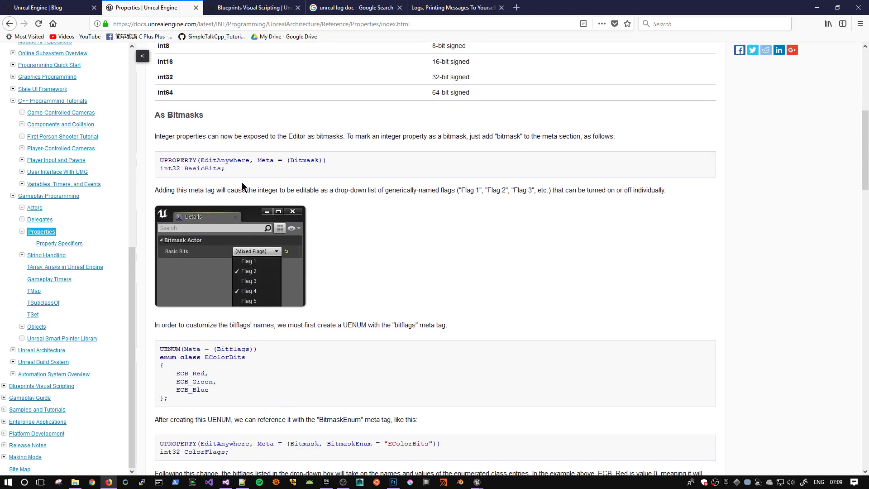
Copy EditAnywhere from the docs example into testInt's UPROPERTY, followed by a comma
left_click_drag(200, 159, 248, 160)
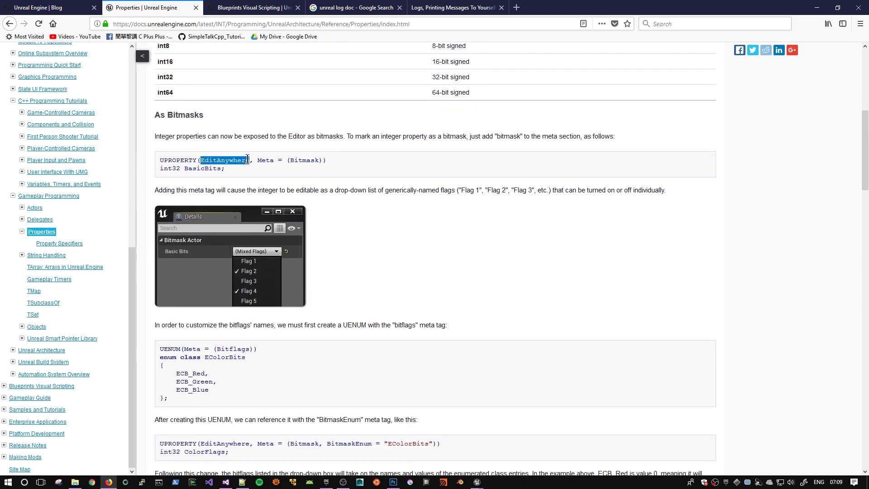
key("ctrl+c")
key("alt+Tab")
key("ctrl+v")
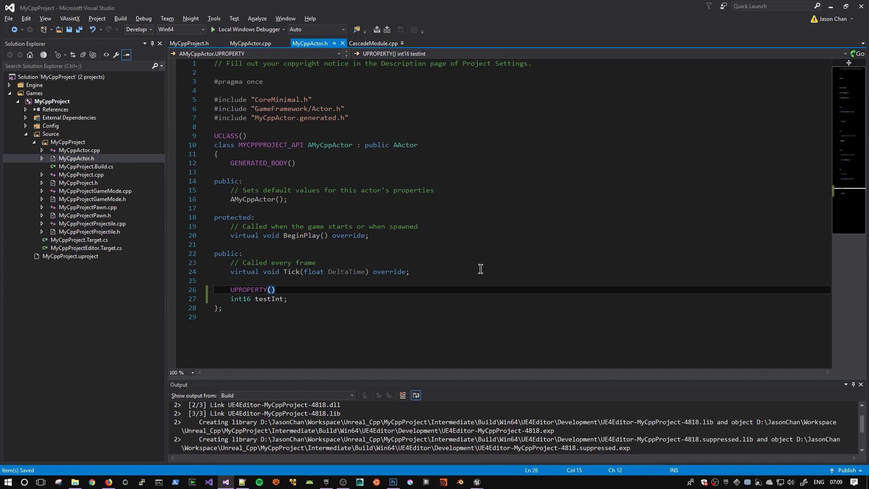
type(",")
Scroll to the Property Specifiers table and select the BlueprintReadWrite specifier
key("alt+Tab")
scroll(309, 249, "down", 2)
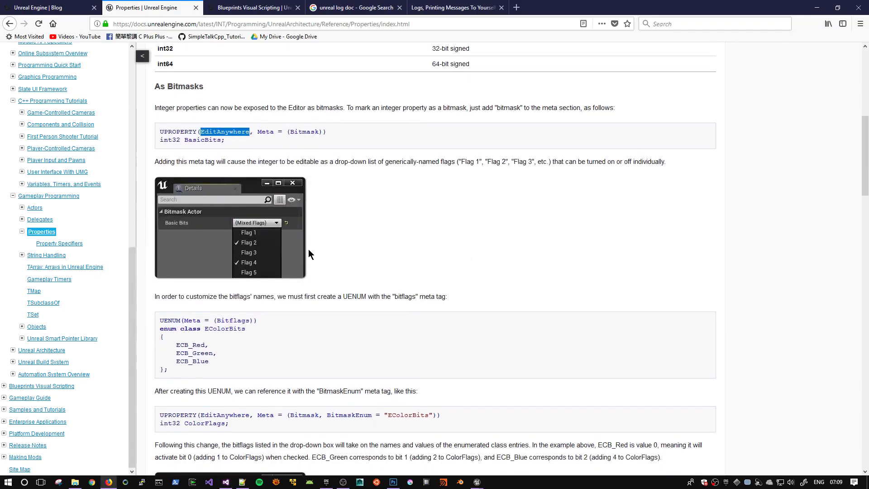
scroll(308, 249, "down", 2)
scroll(308, 249, "down", 2)
scroll(309, 256, "down", 7)
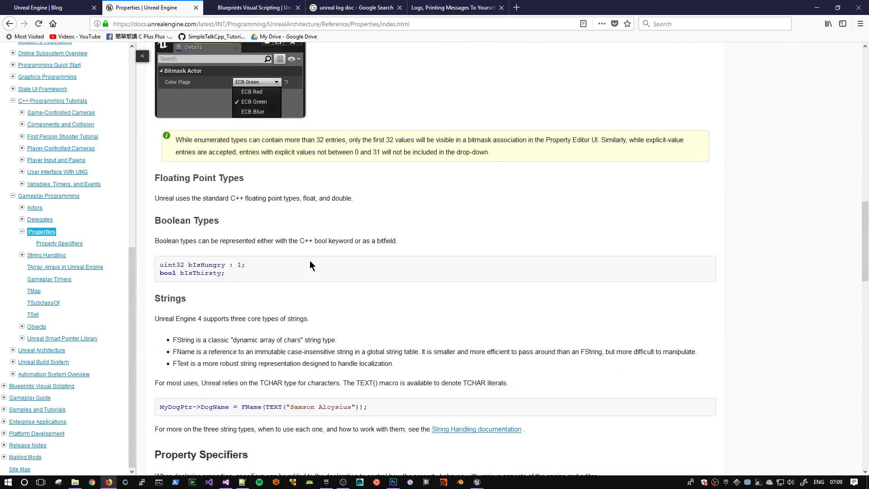
scroll(309, 262, "down", 8)
scroll(309, 260, "down", 4)
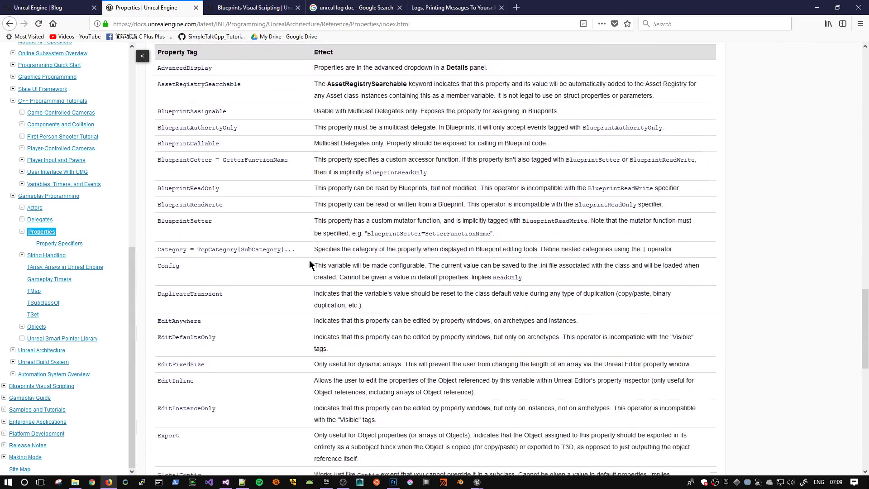
double_click(182, 188)
Paste BlueprintReadWrite into testInt's UPROPERTY, save, and build, which fails on int16
key("ctrl+c")
key("alt+Tab")
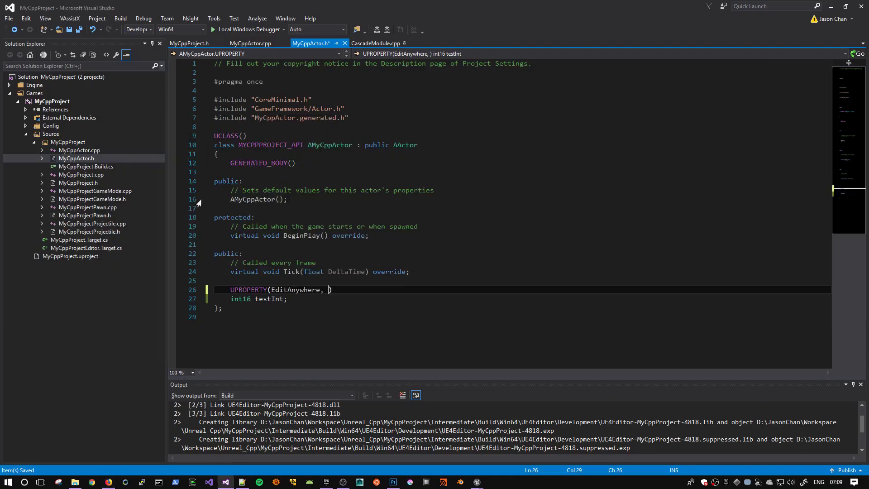
key("ctrl+v")
key("ctrl+s")
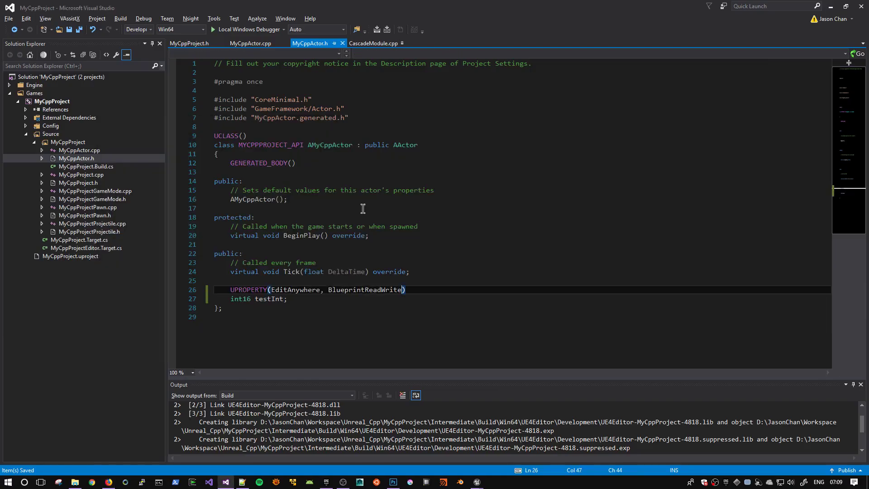
key("ctrl+shift+b")
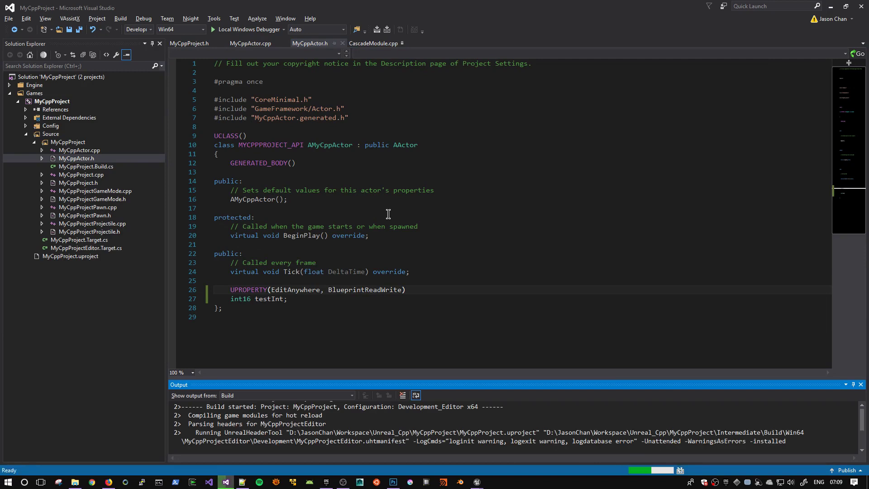
left_click_drag(358, 380, 355, 364)
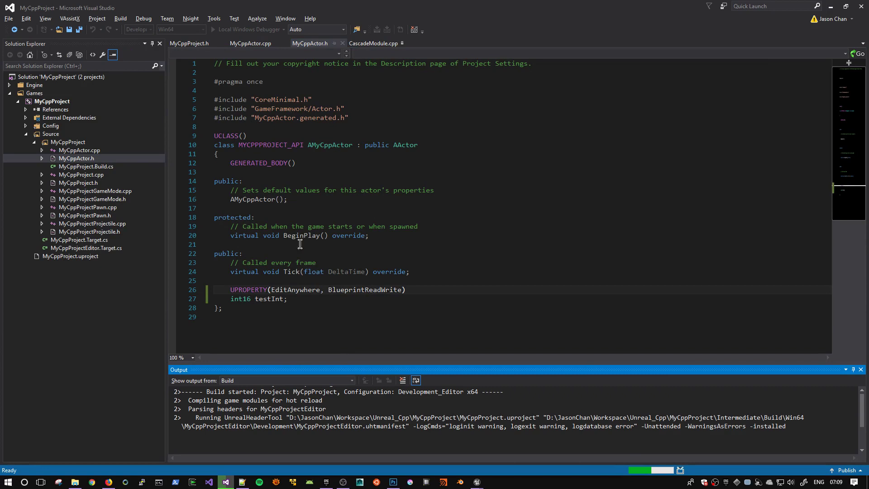
Look up the UPROPERTY macro definition in ObjectMacros.h, then return and select testInt's int16 type
left_click(251, 291)
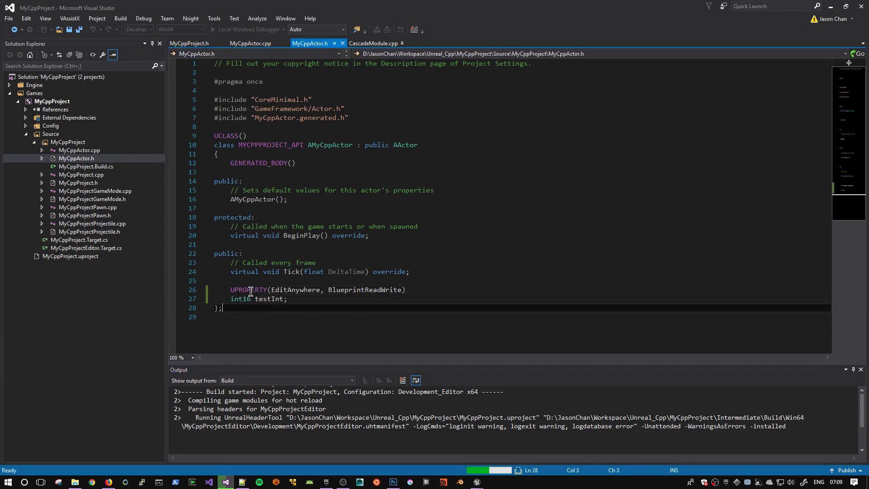
double_click(251, 291)
key("F12")
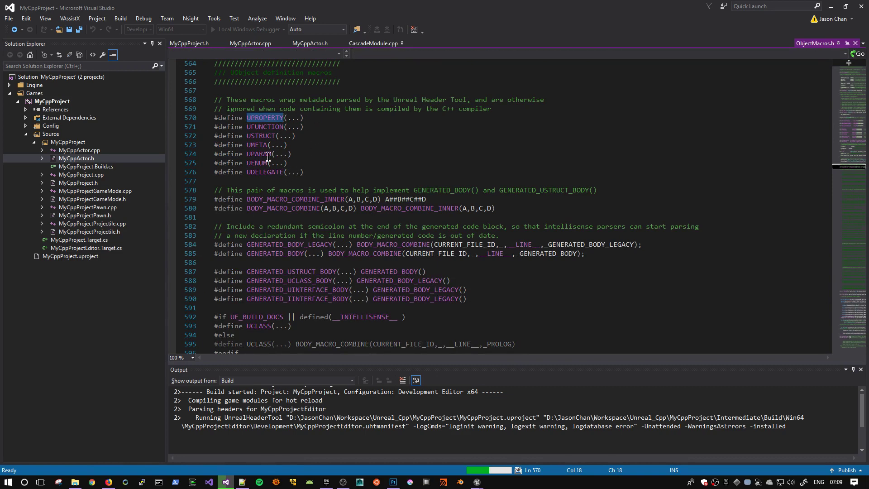
double_click(294, 117)
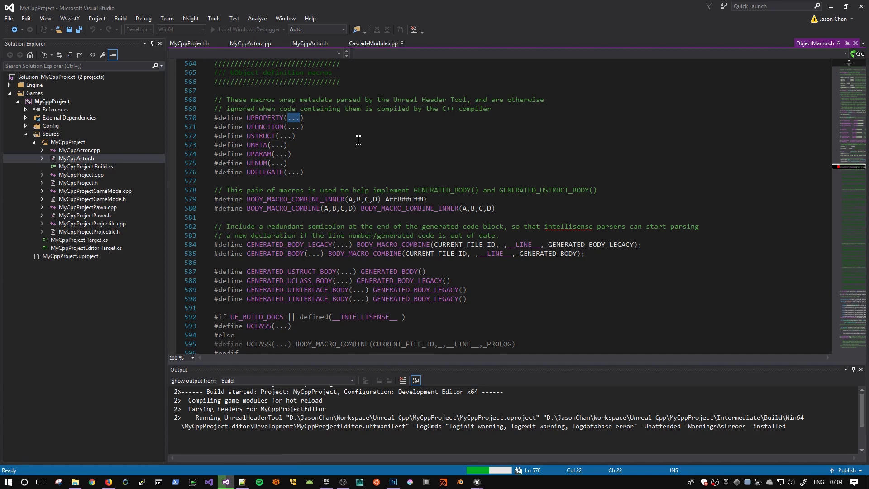
key("ctrl+minus")
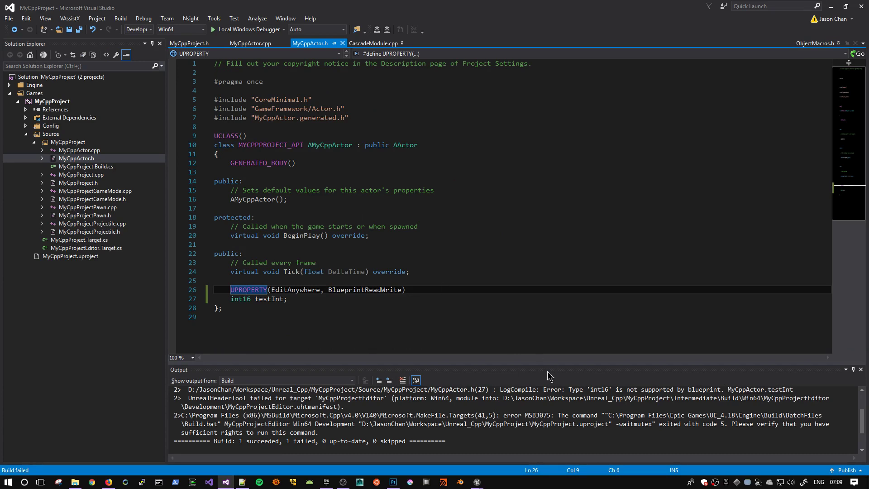
scroll(495, 433, "up", 1)
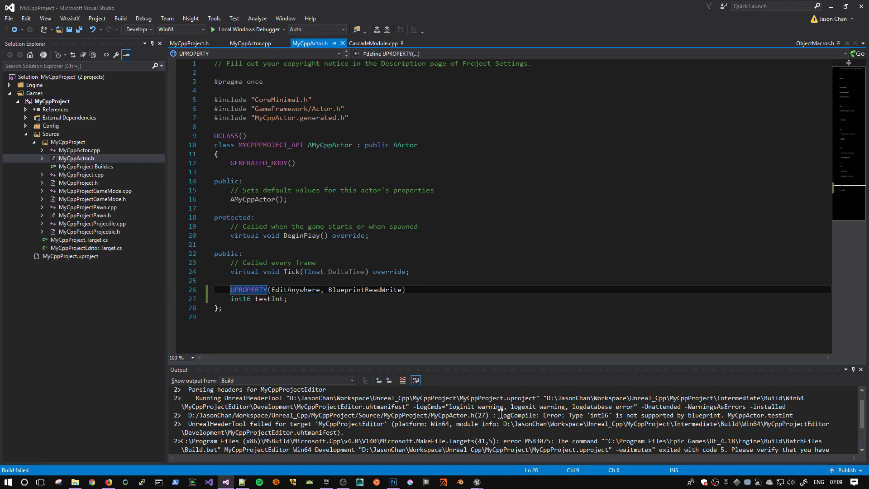
double_click(245, 300)
Change testInt to int32, save, and rebuild successfully with 2 succeeded, 0 failed
type("int32")
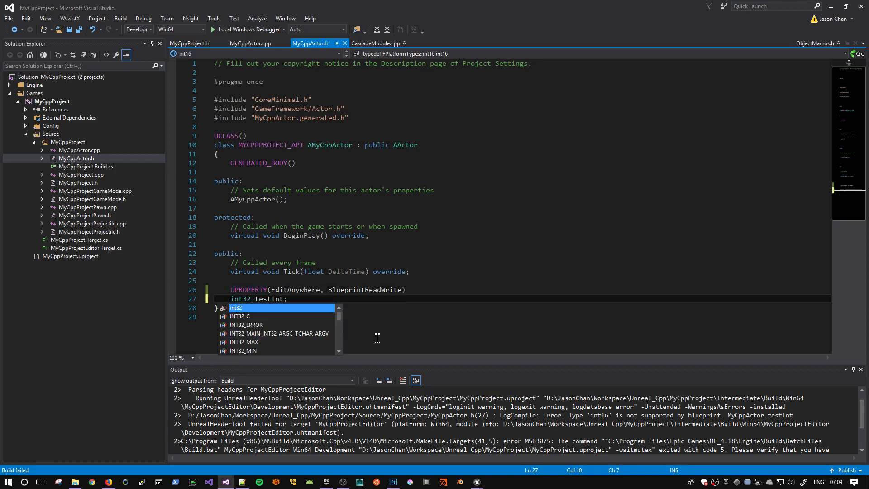
key("ctrl+s")
key("ctrl+shift+b")
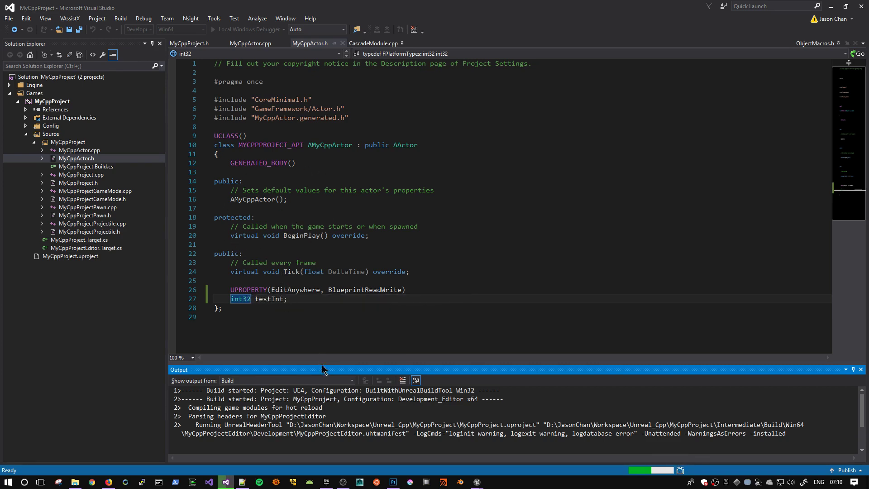
left_click_drag(322, 368, 324, 353)
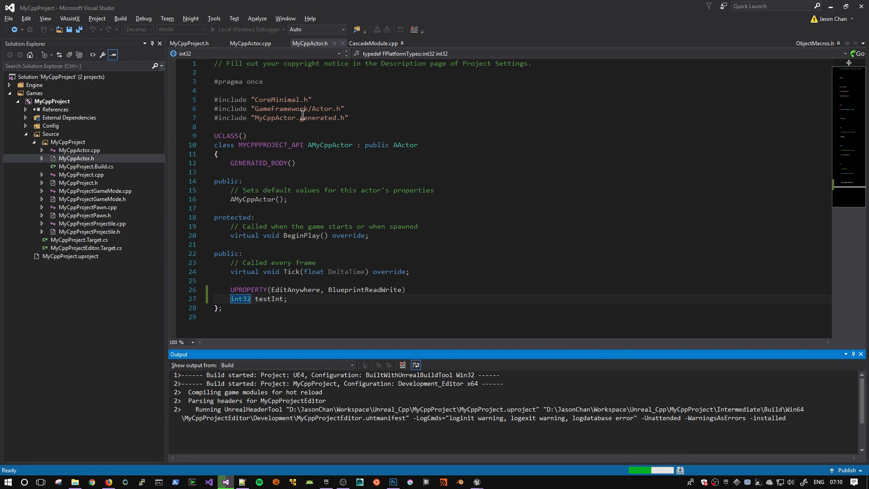
Review the UPROPERTY(EditAnywhere, BlueprintReadWrite) int32 testInt declaration
left_click(255, 136)
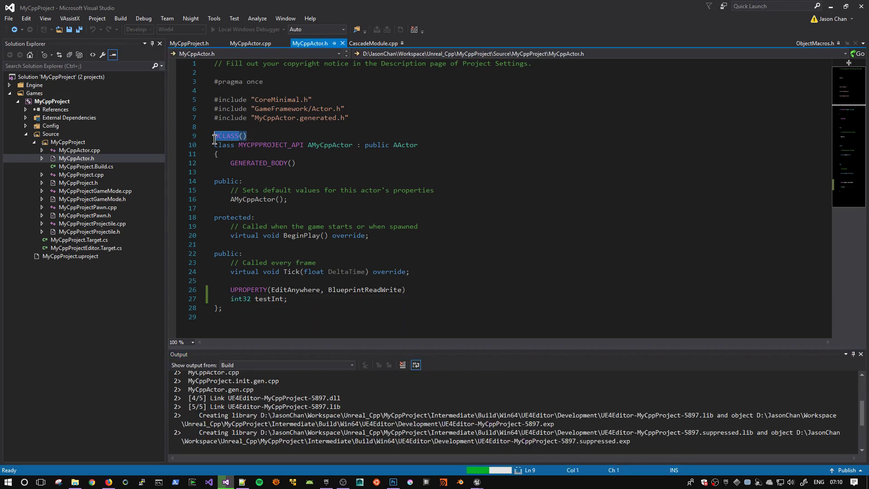
left_click(254, 290)
double_click(254, 290)
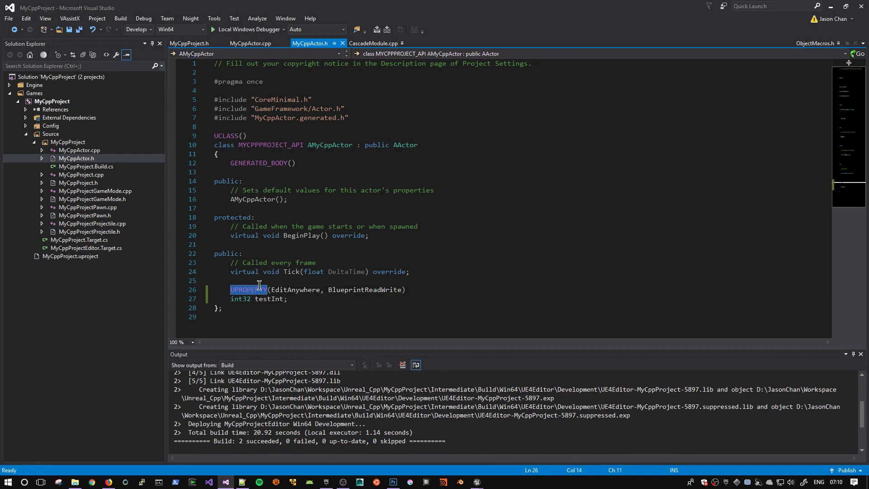
left_click(239, 301)
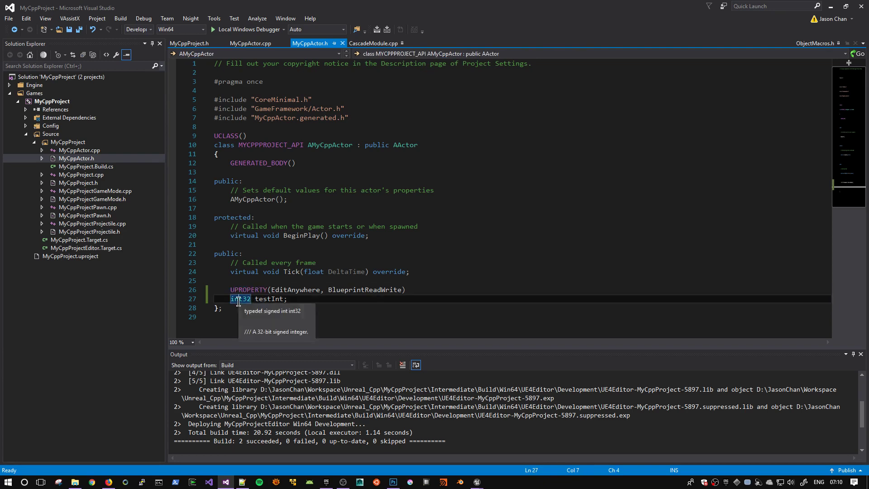
left_click_drag(271, 289, 402, 292)
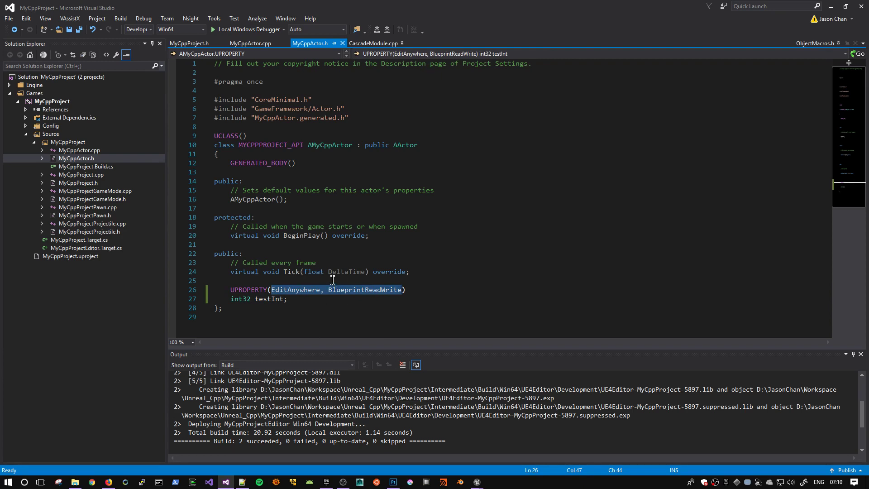
double_click(241, 298)
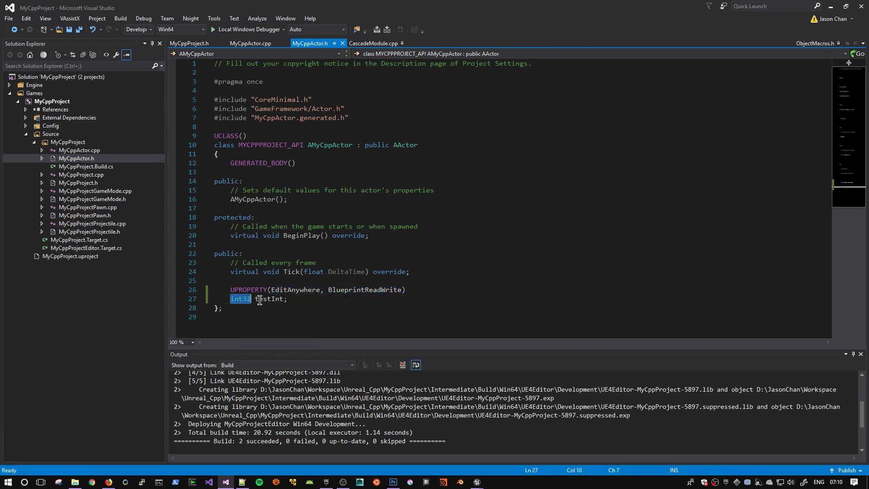
double_click(261, 300)
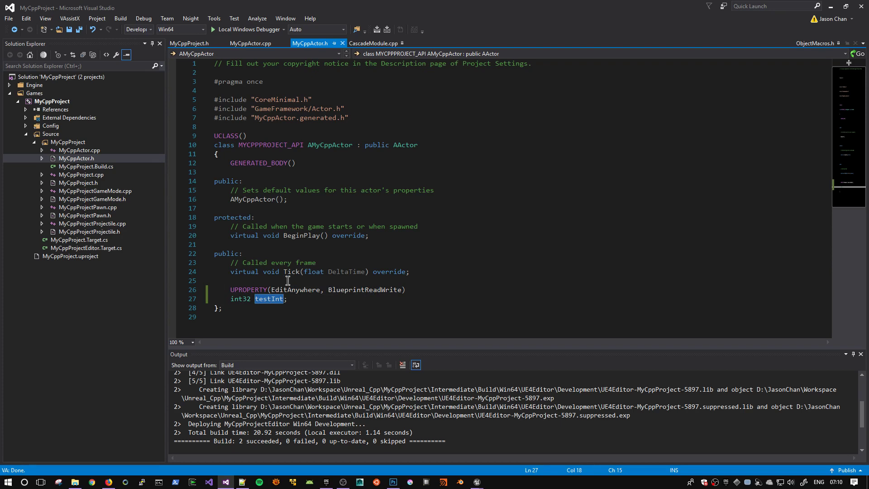
Add then remove a trial bool line below testInt and save MyCppActor.h
left_click(337, 303)
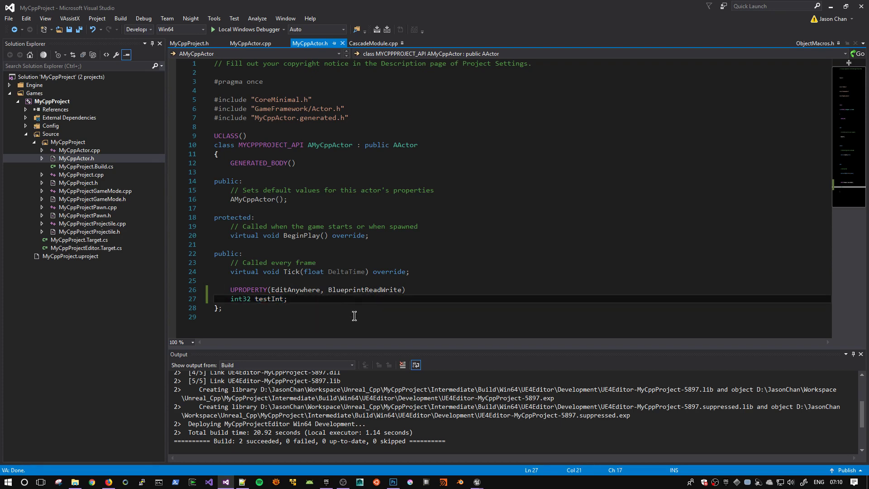
key("Return")
type("bool a : 1;")
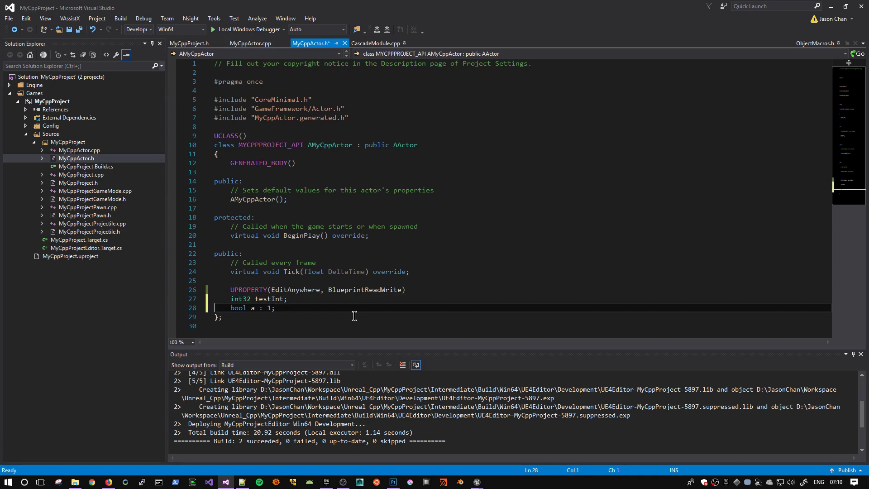
key("ctrl+x")
key("ctrl+s")
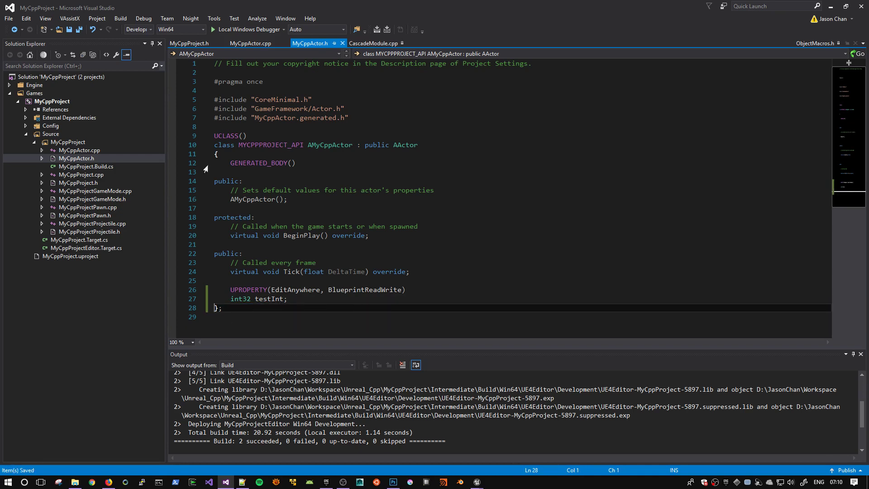
left_click(311, 118)
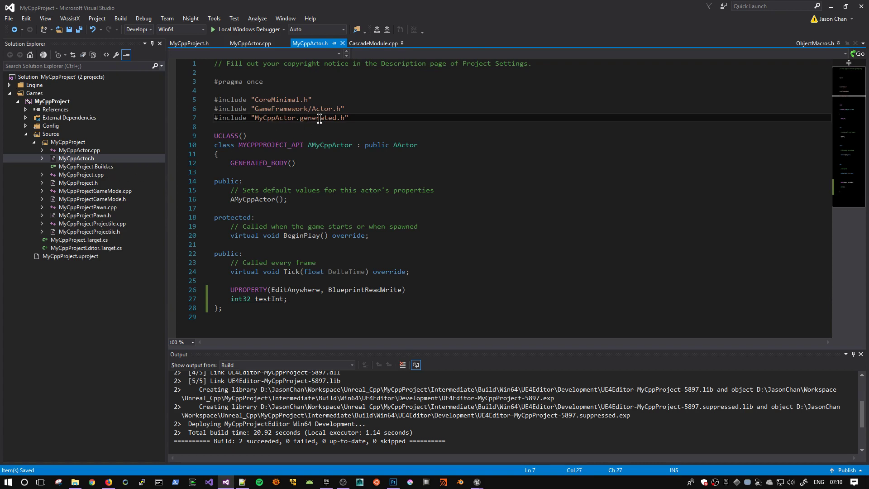
right_click(320, 118)
left_click(369, 142)
left_click_drag(382, 349, 382, 394)
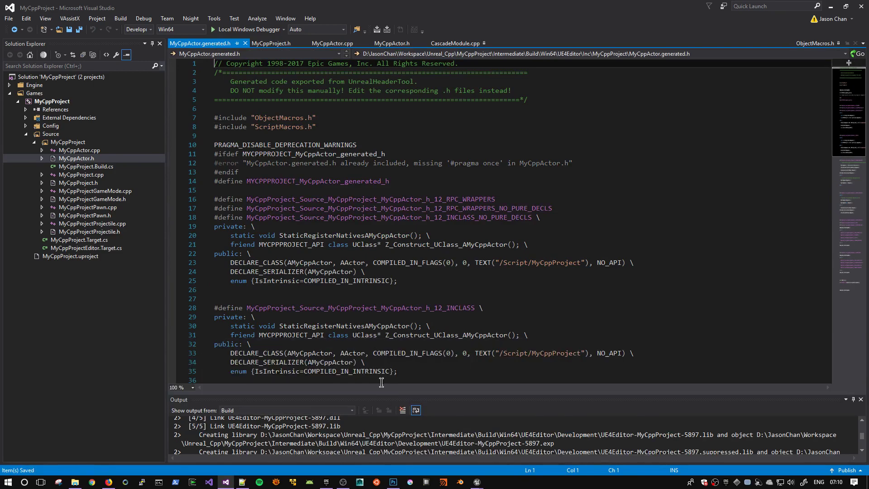
scroll(408, 227, "down", 2)
scroll(407, 226, "down", 5)
scroll(417, 236, "down", 7)
scroll(432, 248, "down", 8)
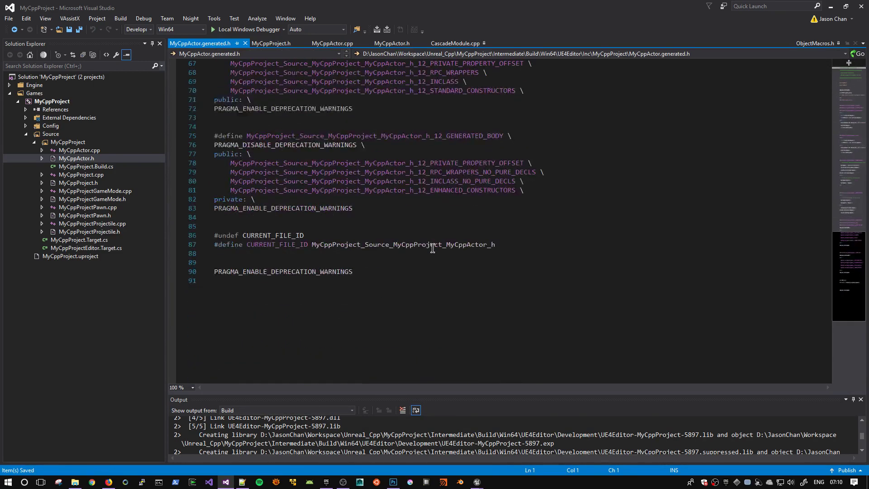
scroll(433, 248, "up", 5)
scroll(432, 248, "up", 11)
scroll(432, 248, "up", 6)
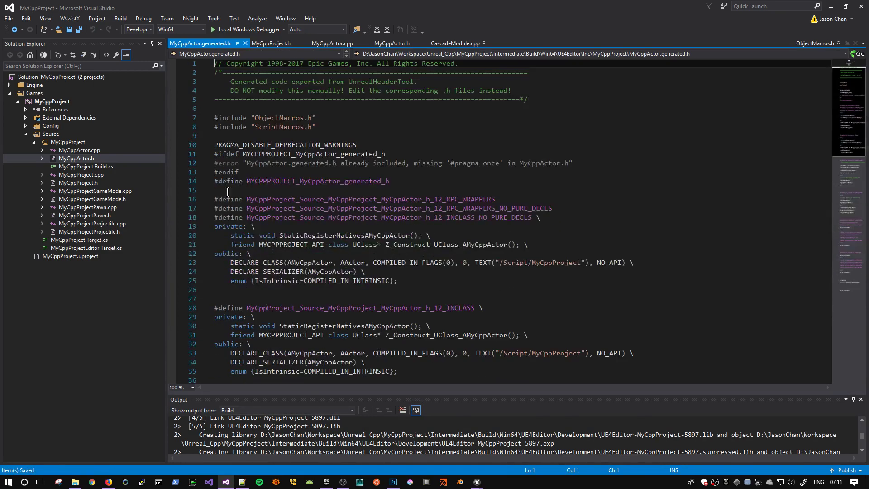
left_click(246, 44)
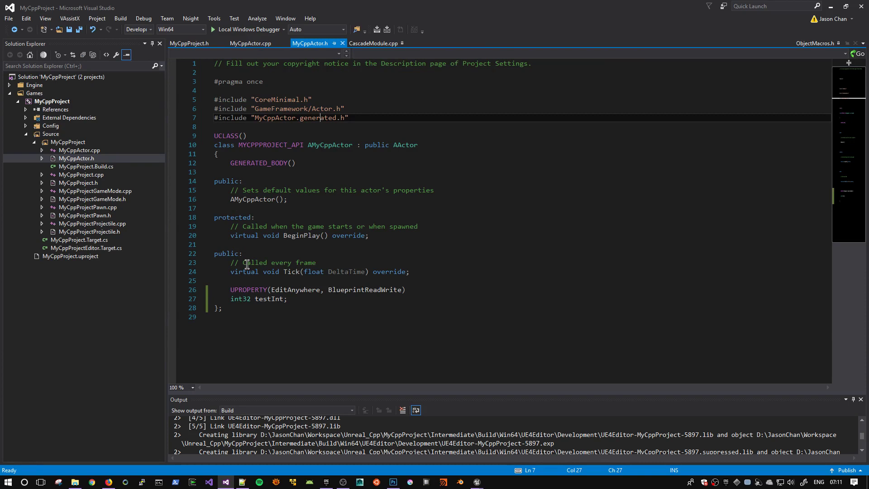
double_click(265, 299)
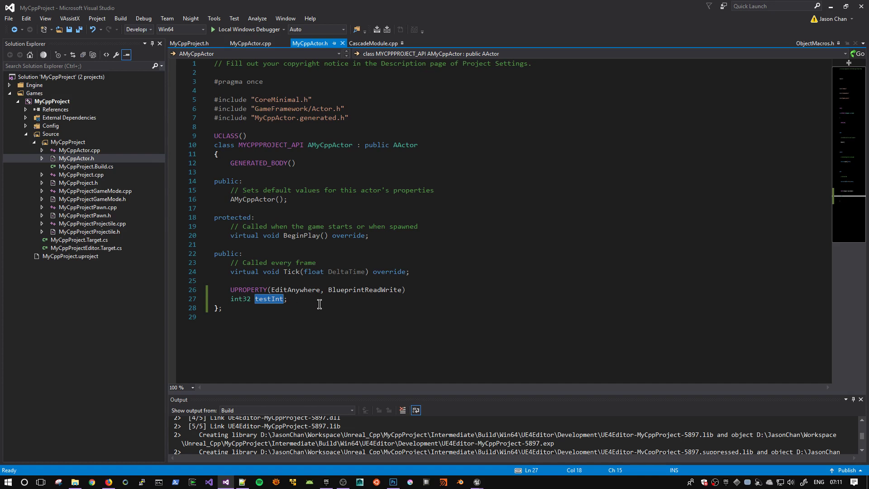
left_click(304, 119)
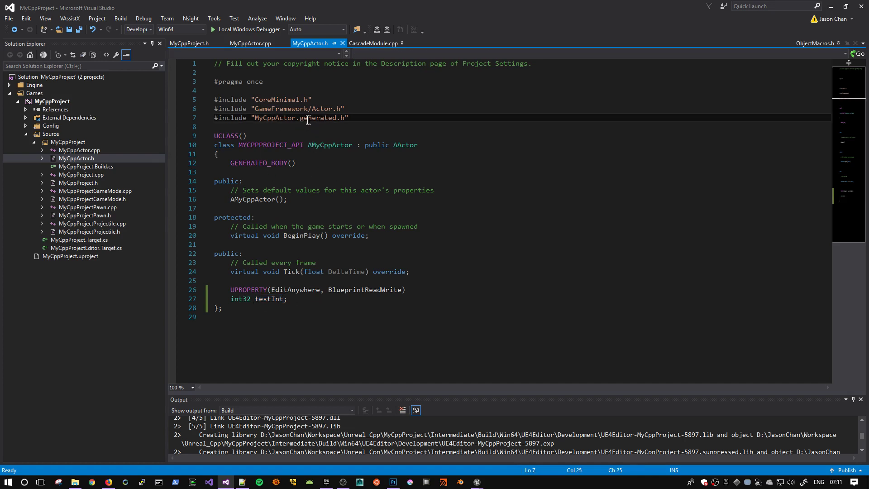
double_click(309, 118)
left_click(308, 119)
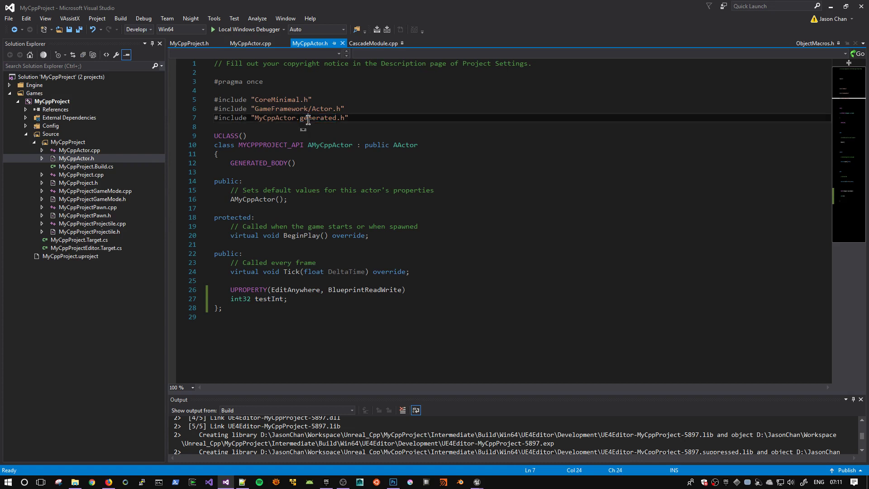
double_click(251, 163)
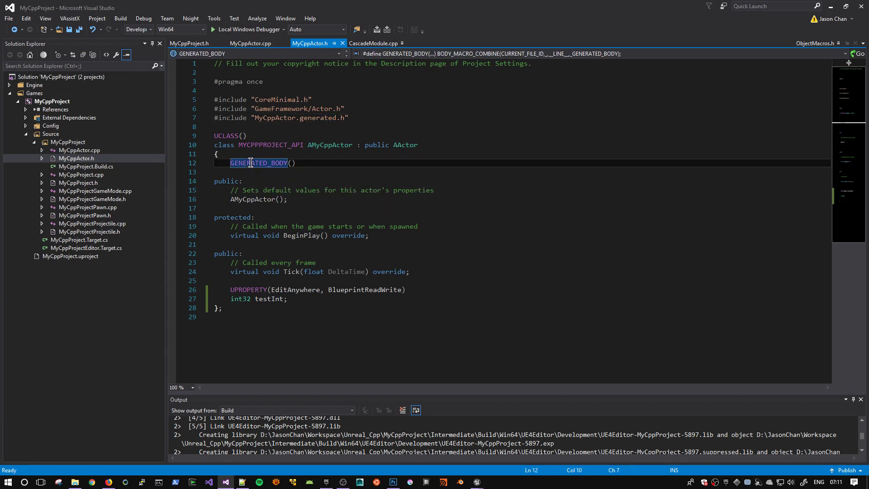
left_click(258, 166)
double_click(323, 145)
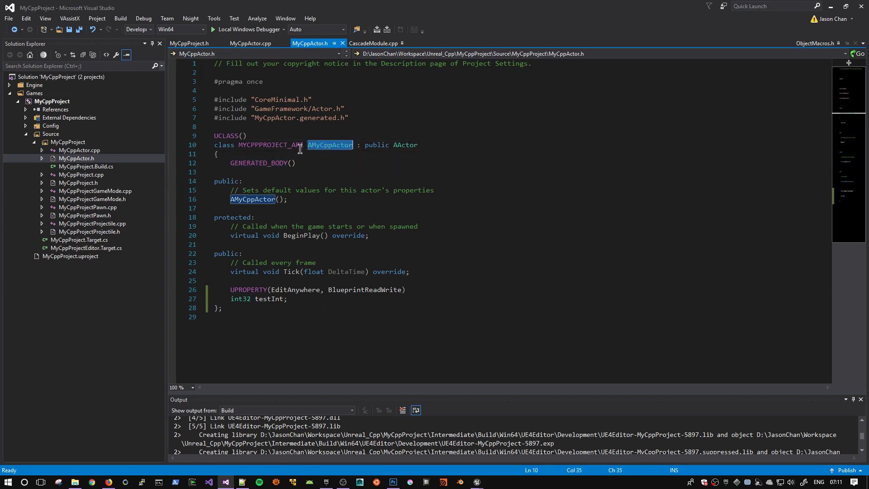
double_click(267, 299)
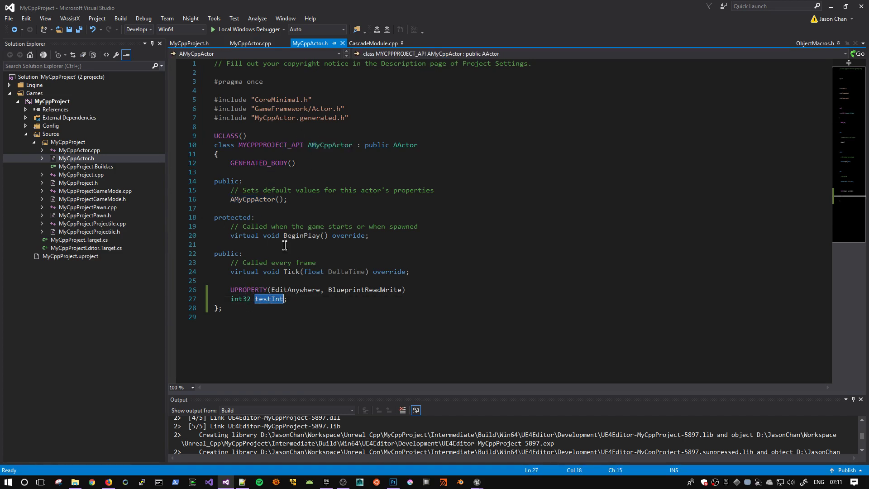
left_click(323, 322)
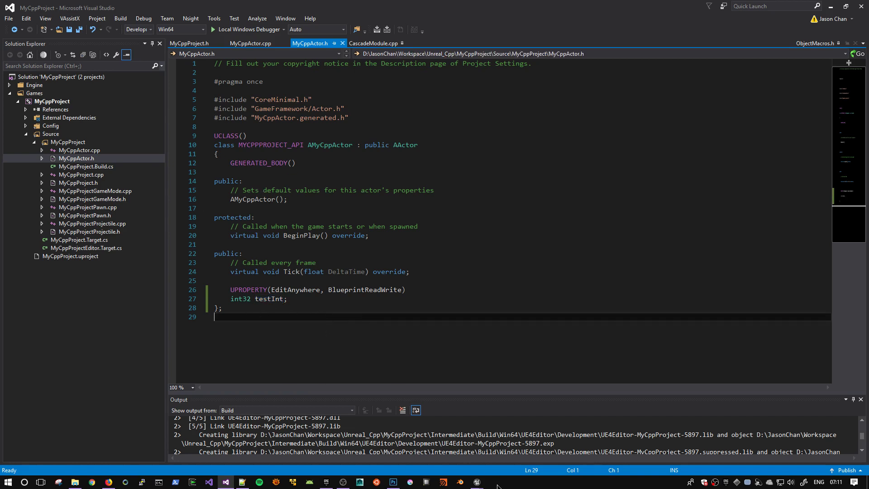
Add a Get Test Int node wired from Cpp Actor in the NewBlueprint Event Graph
mouse_move(478, 483)
left_click(494, 422)
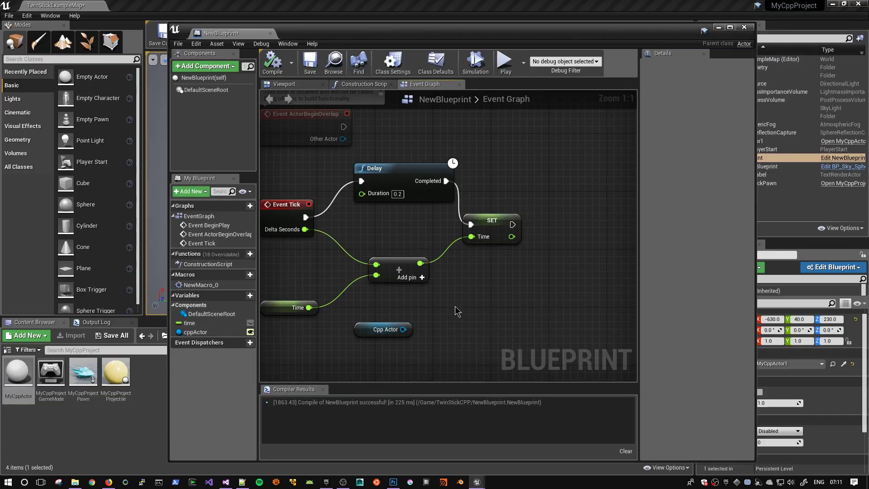
left_click_drag(403, 329, 463, 304)
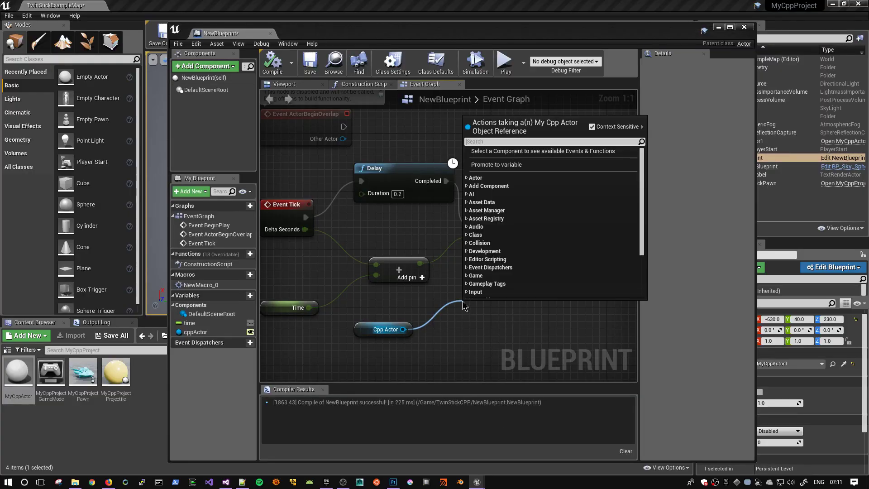
type("int")
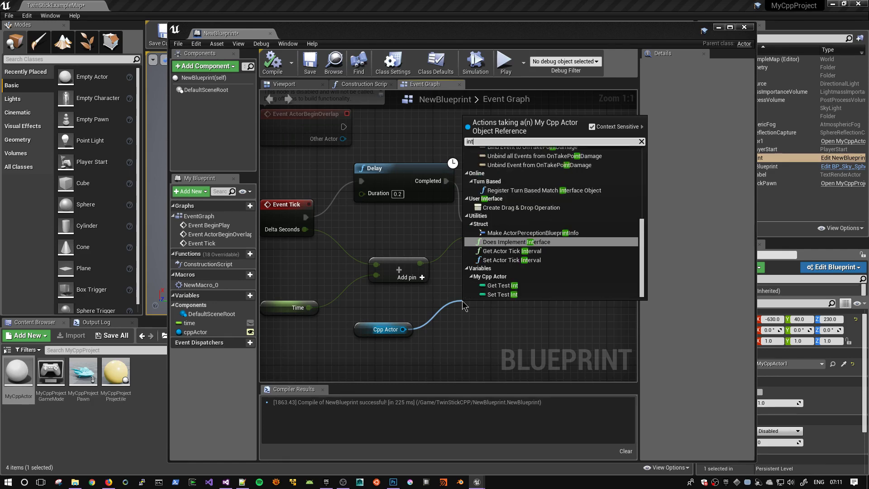
key("BackSpace")
key("BackSpace")
key("BackSpace")
type("get")
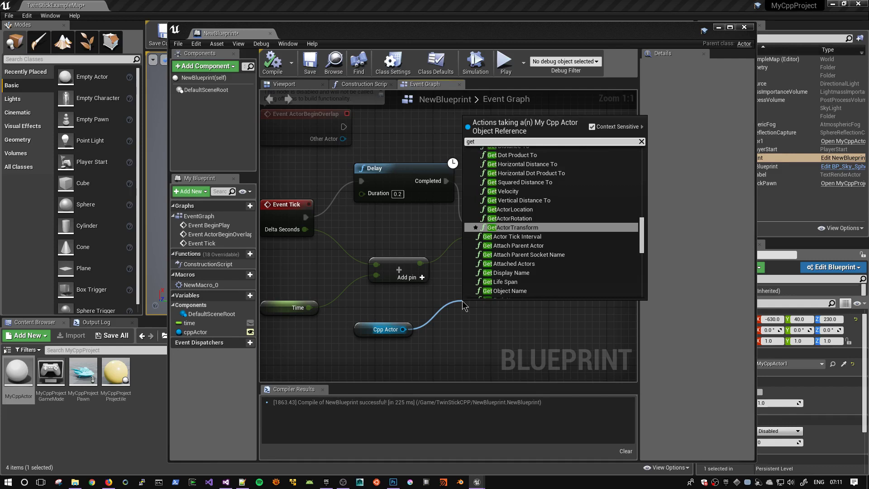
key("BackSpace")
key("BackSpace")
key("BackSpace")
type("test")
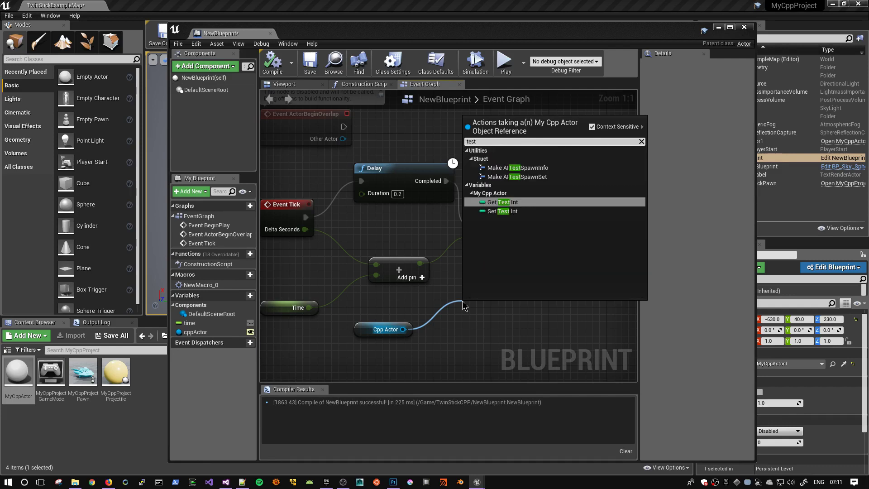
left_click(508, 207)
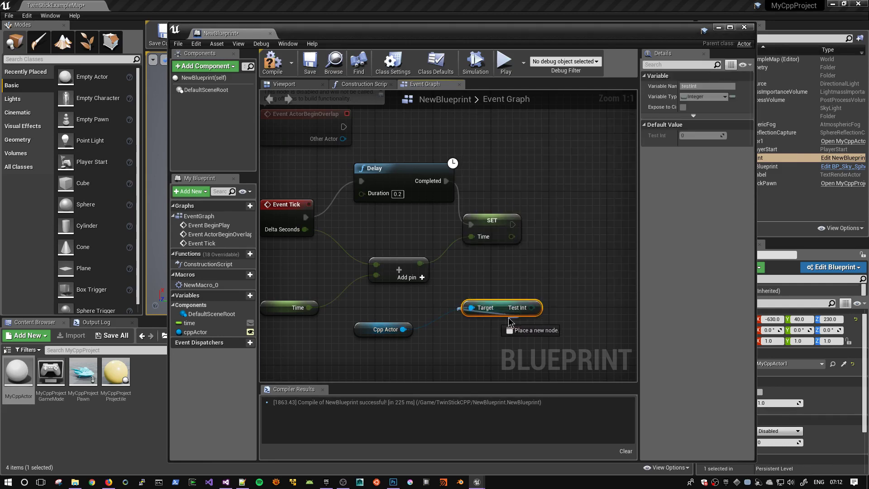
mouse_move(474, 311)
left_mouse_down()
mouse_move(473, 325)
mouse_move(445, 333)
left_mouse_up()
mouse_move(503, 329)
left_mouse_down()
mouse_move(539, 297)
mouse_move(546, 276)
left_mouse_up()
left_click(459, 337)
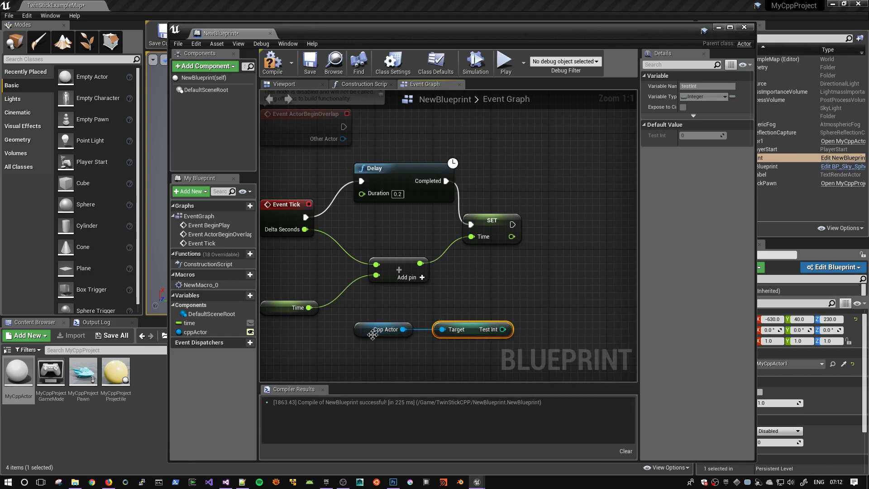
Add a Set Test Int node wired from Cpp Actor
left_click_drag(402, 330, 444, 364)
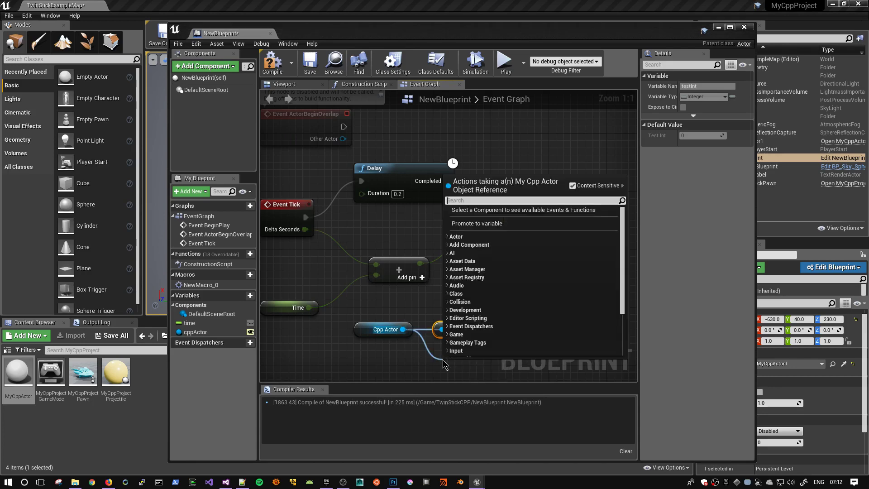
type("set test int")
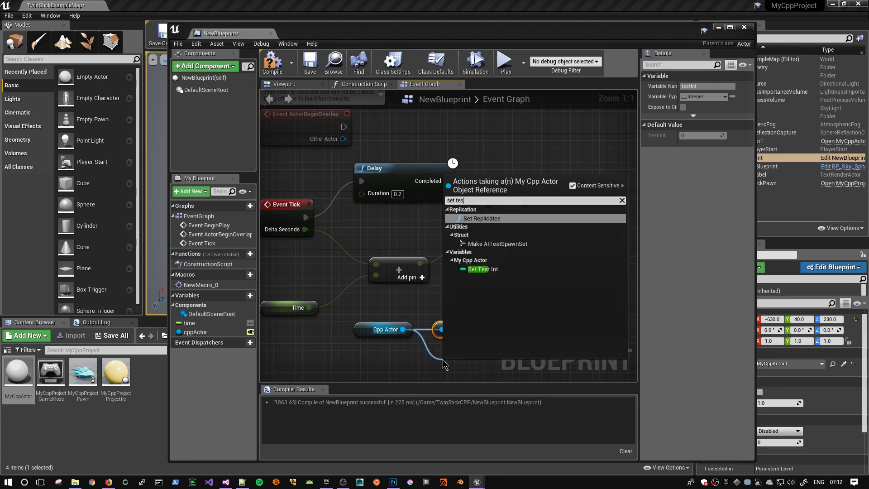
key("Return")
right_click_drag(506, 317, 498, 250)
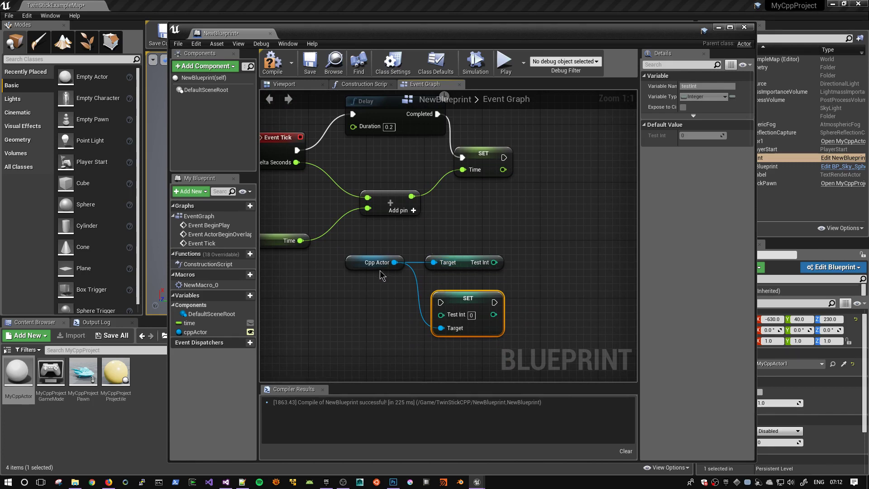
left_click_drag(362, 263, 347, 277)
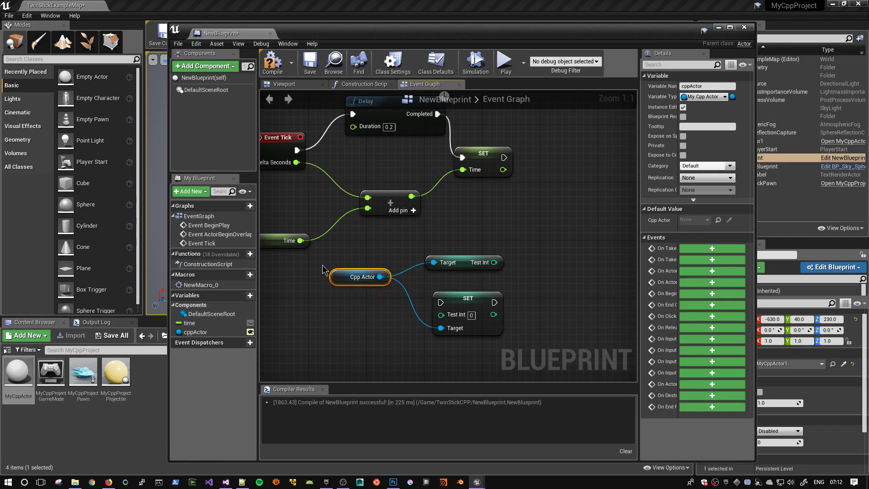
Delete the Cpp Actor, Test Int getter and SET nodes, then close the Blueprint editor
left_click(331, 310)
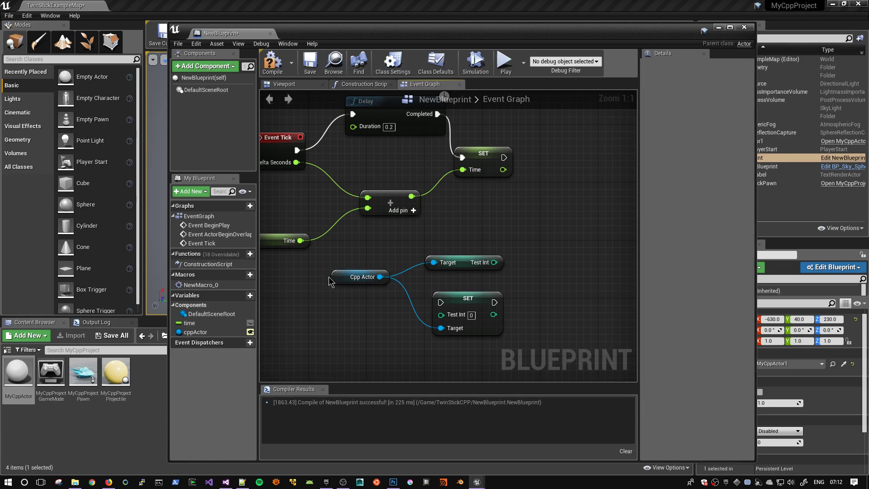
left_click(331, 278)
key("Delete")
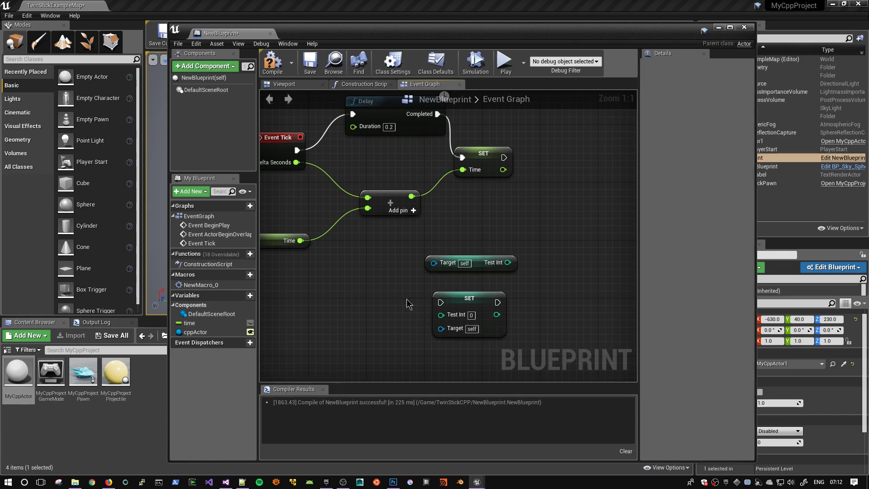
left_click_drag(424, 259, 508, 330)
key("Delete")
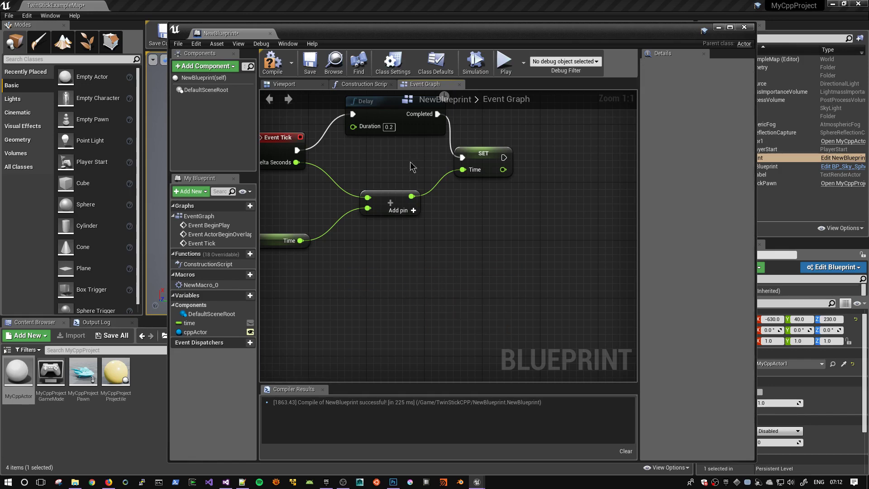
left_click(744, 26)
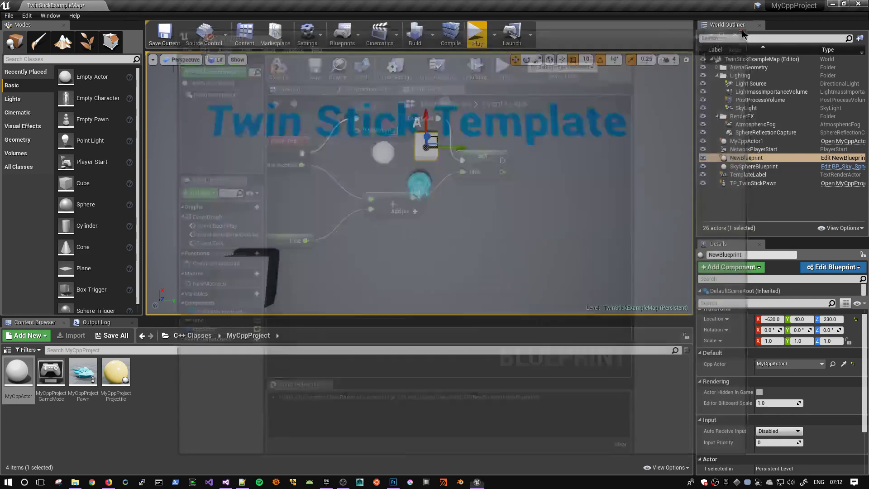
key("alt+Tab")
key("alt+Tab")
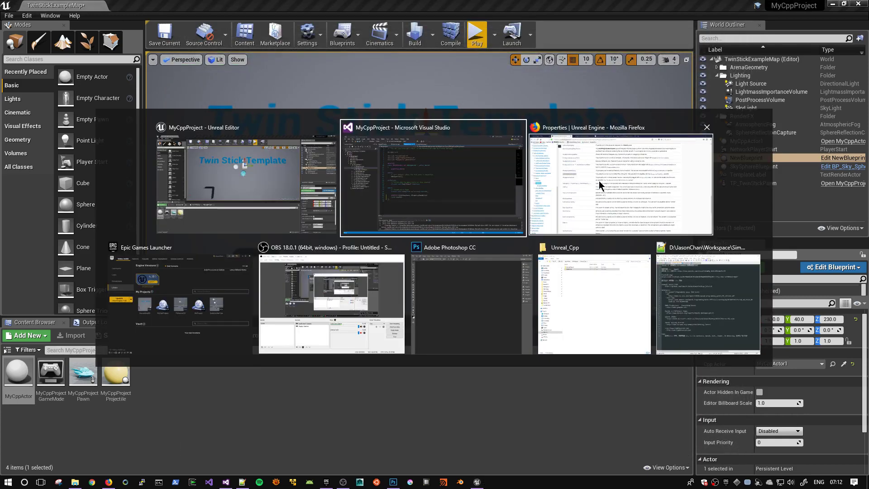
Browse the Actors documentation pages: Actor Lifecycle, Components, Actor Ticking and Delegates
scroll(73, 208, "up", 2)
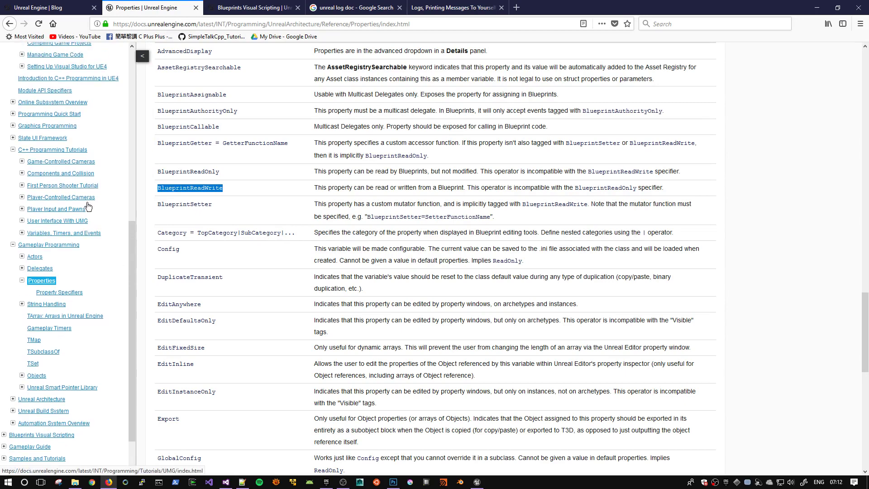
left_click(22, 257)
left_click(43, 269)
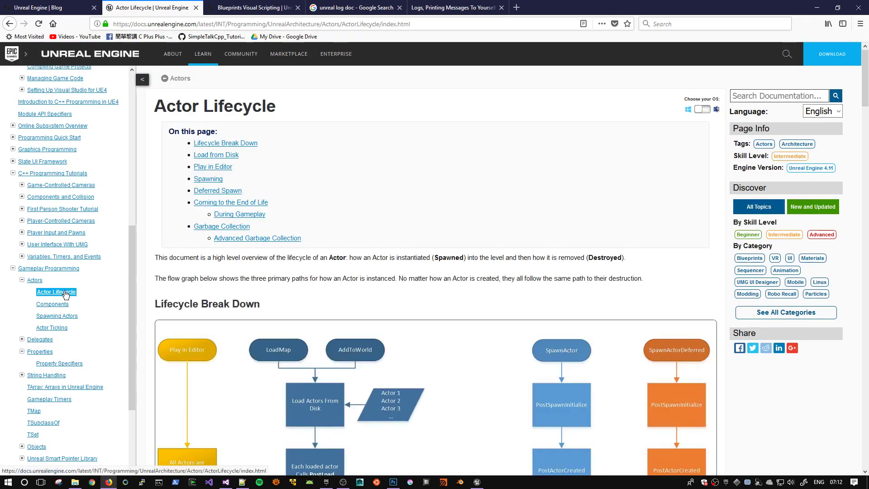
left_click(53, 304)
left_click(50, 332)
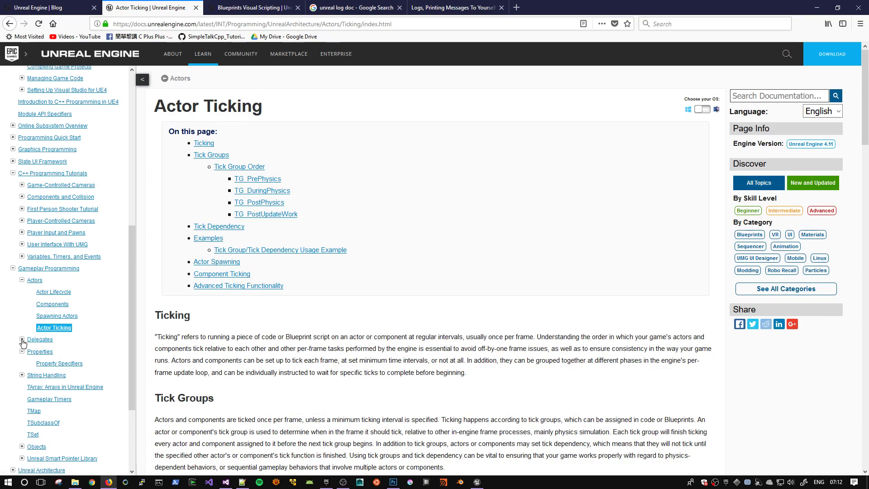
left_click(43, 339)
scroll(75, 349, "down", 2)
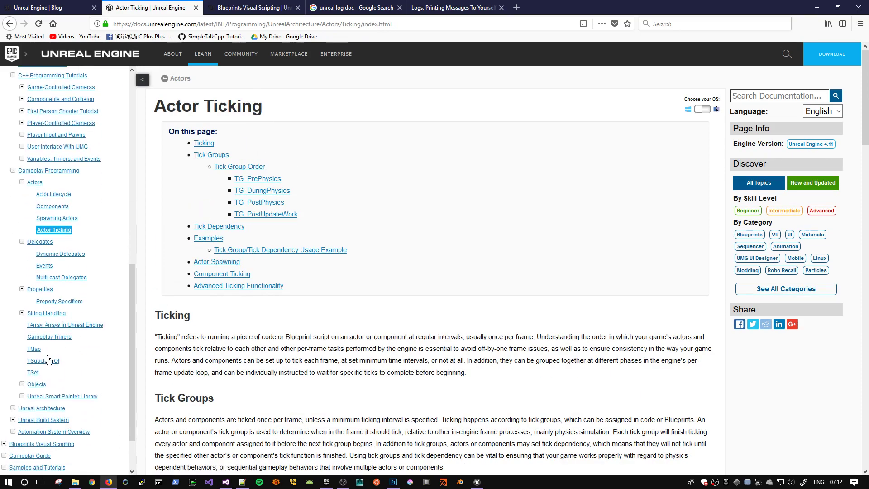
scroll(50, 349, "up", 1)
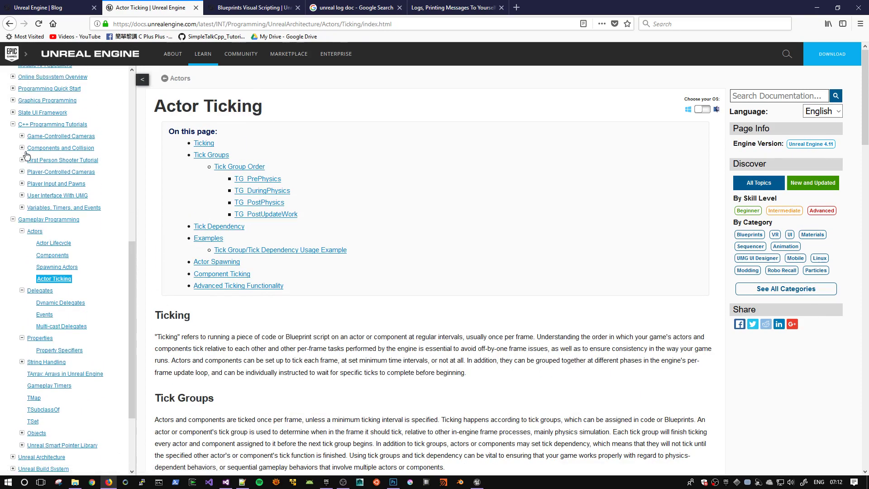
scroll(58, 151, "up", 1)
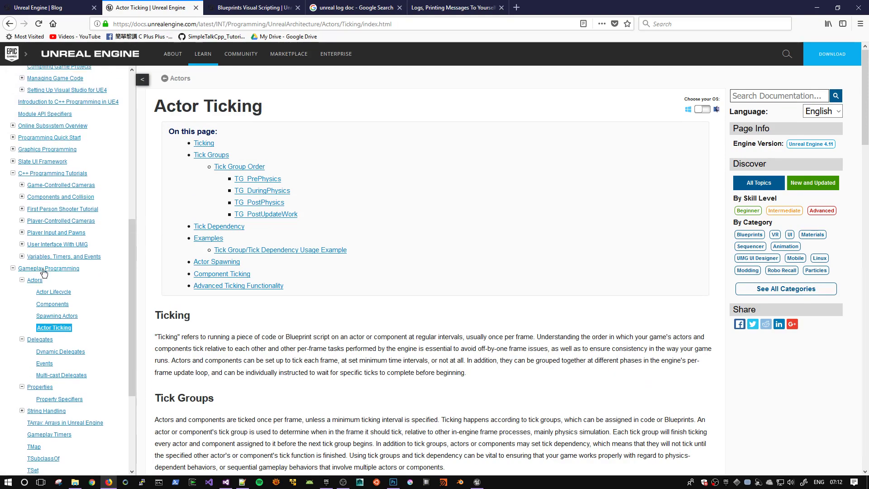
scroll(59, 261, "up", 1)
Read Introduction to C++ Programming in UE4 down to the UCLASS example and select 'Blueprintable'
left_click(64, 152)
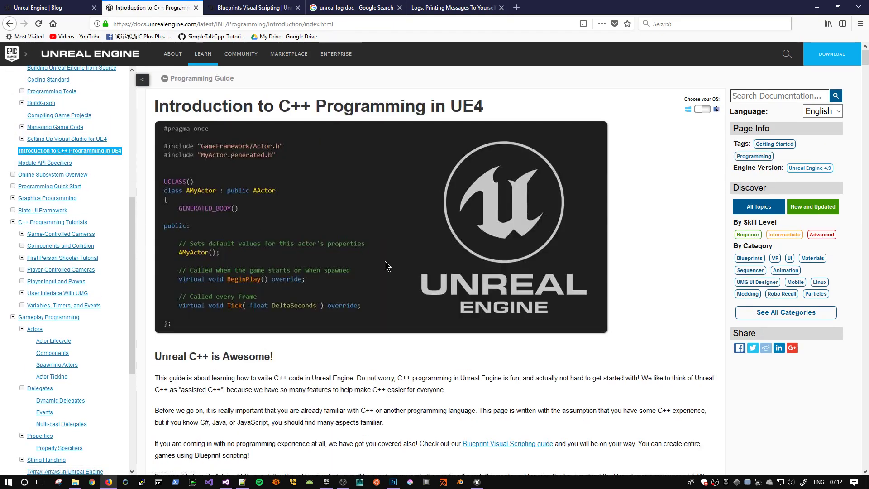
scroll(385, 261, "down", 7)
scroll(394, 244, "down", 6)
scroll(400, 228, "down", 8)
scroll(404, 230, "down", 6)
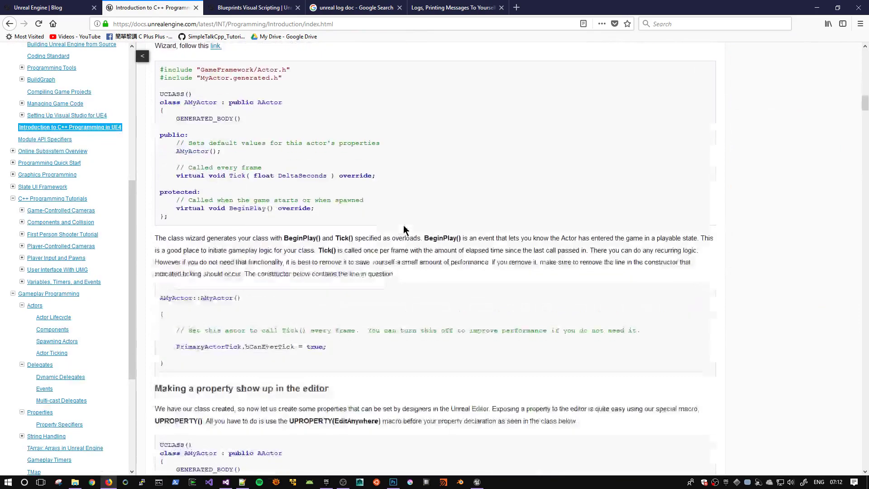
scroll(241, 201, "down", 1)
scroll(241, 201, "down", 5)
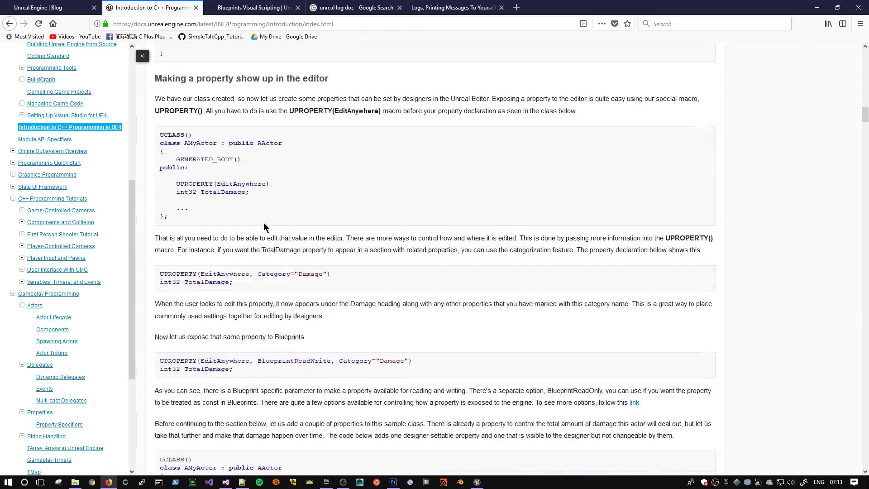
scroll(263, 222, "down", 4)
scroll(264, 217, "down", 5)
scroll(265, 213, "up", 2)
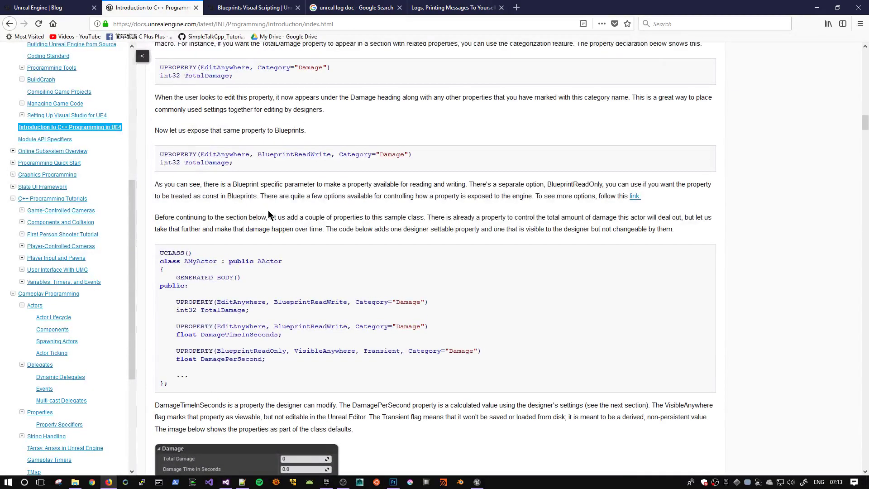
scroll(272, 217, "down", 6)
scroll(276, 244, "down", 4)
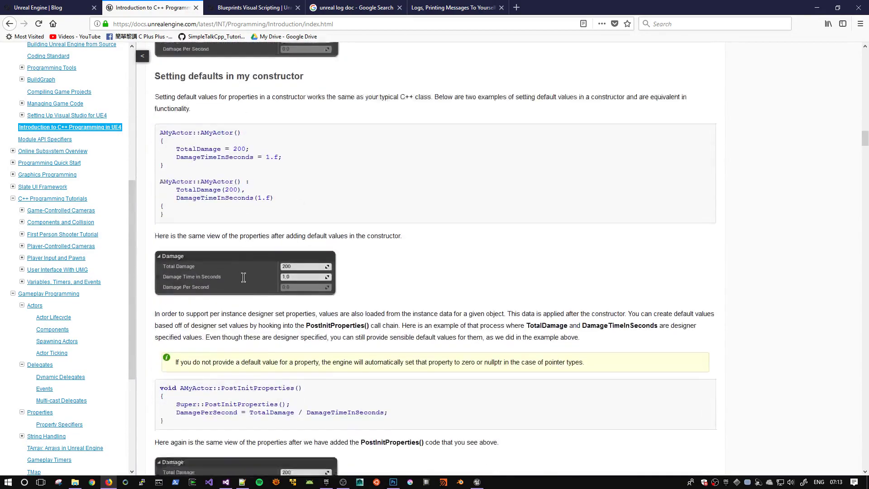
scroll(254, 267, "down", 10)
scroll(245, 273, "up", 5)
scroll(333, 281, "down", 9)
scroll(333, 282, "down", 9)
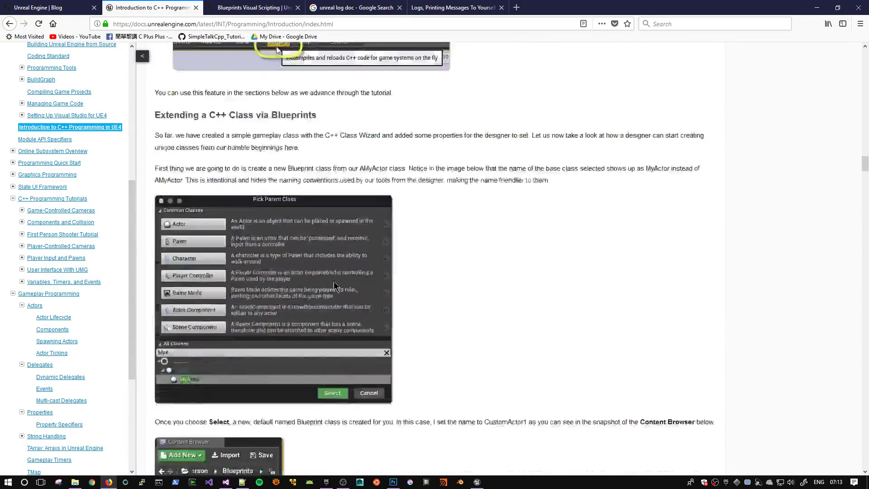
scroll(334, 283, "down", 7)
scroll(333, 281, "down", 7)
scroll(335, 286, "down", 8)
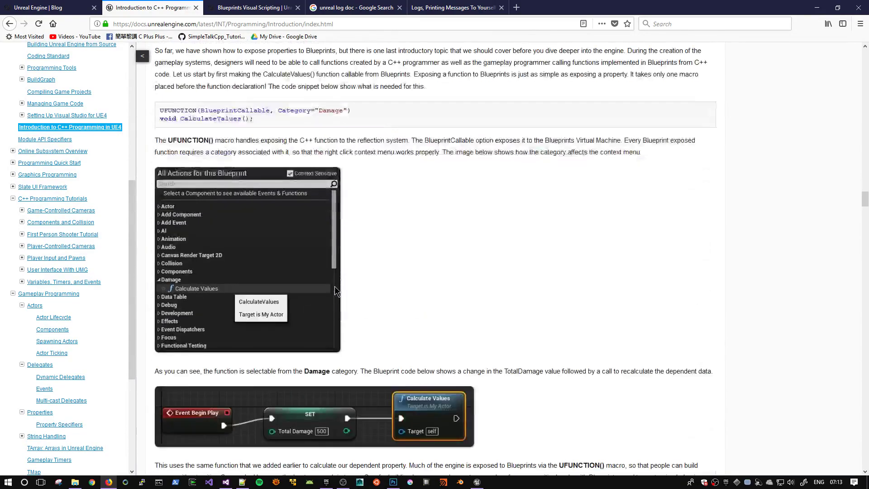
scroll(335, 286, "down", 8)
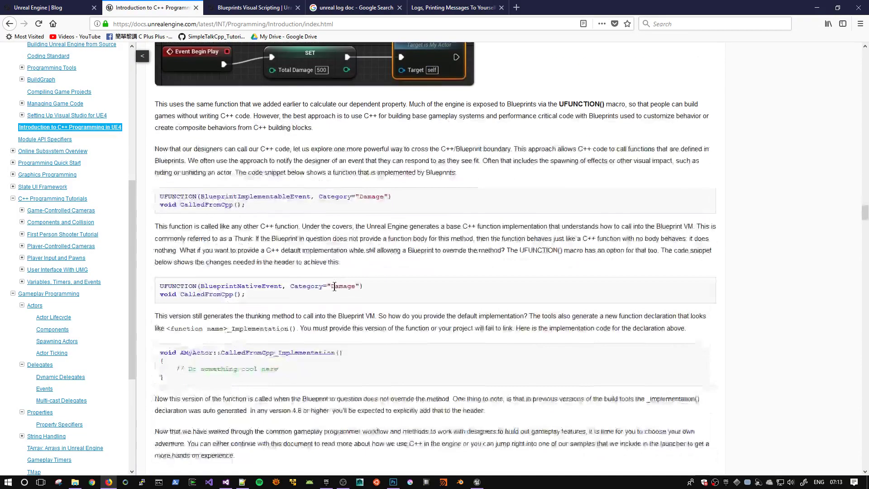
scroll(335, 290, "down", 8)
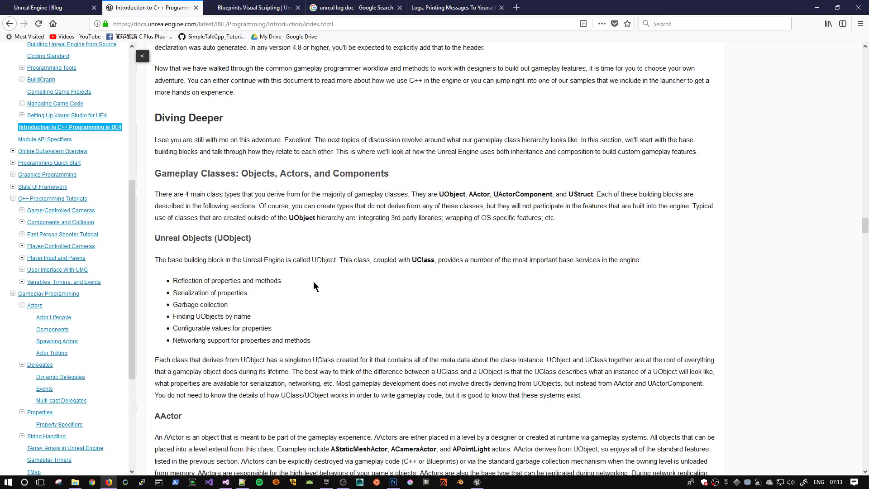
scroll(313, 281, "down", 1)
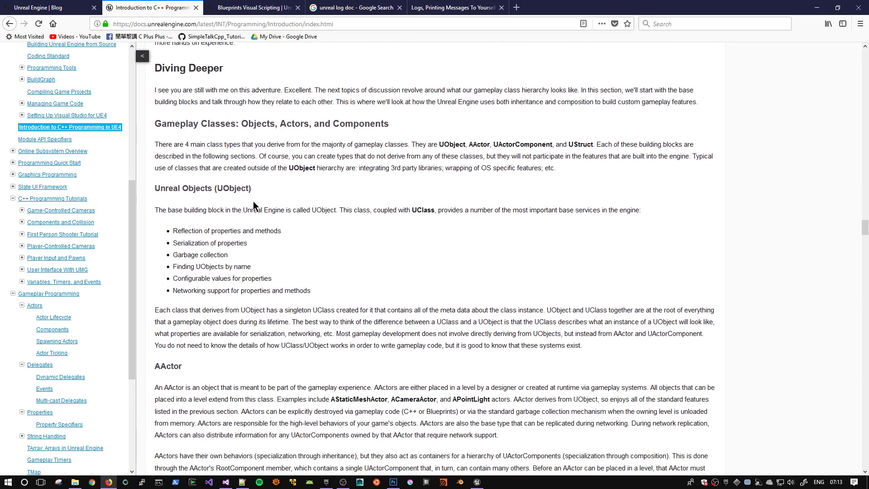
scroll(253, 203, "down", 8)
scroll(300, 223, "down", 2)
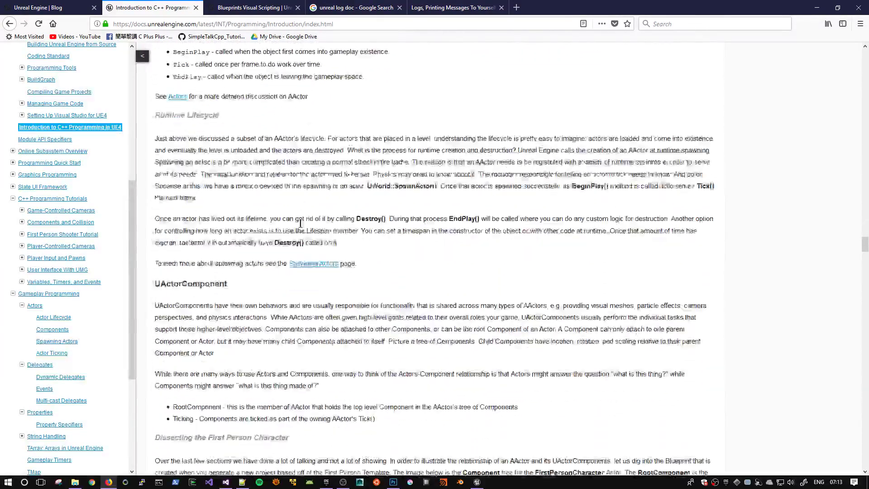
scroll(300, 223, "down", 6)
scroll(303, 221, "down", 8)
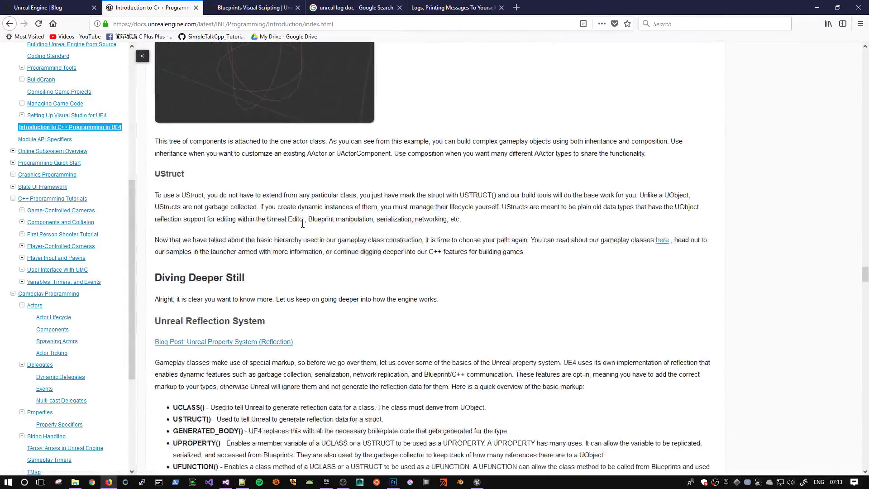
scroll(303, 223, "down", 5)
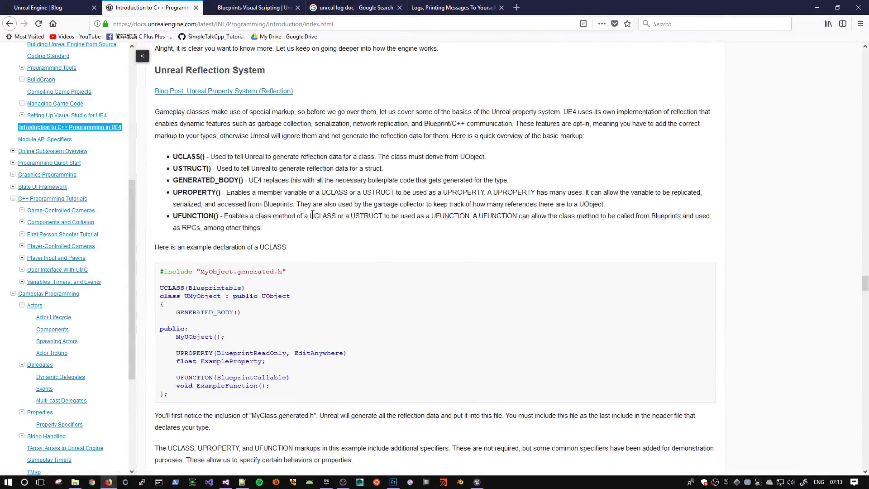
double_click(205, 287)
Select MyCppActor1 in the World Outliner, open its source in Visual Studio, then return to Unreal Editor
key("alt+Tab")
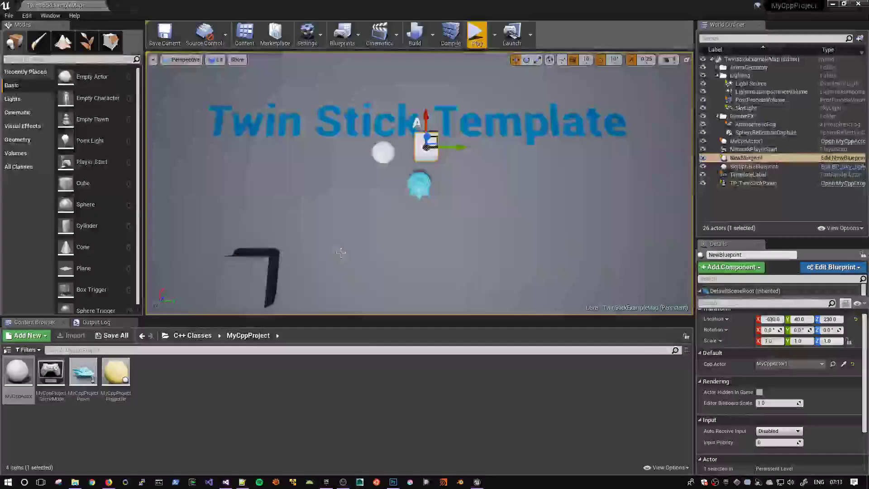
key("alt+Tab")
key("alt+Tab")
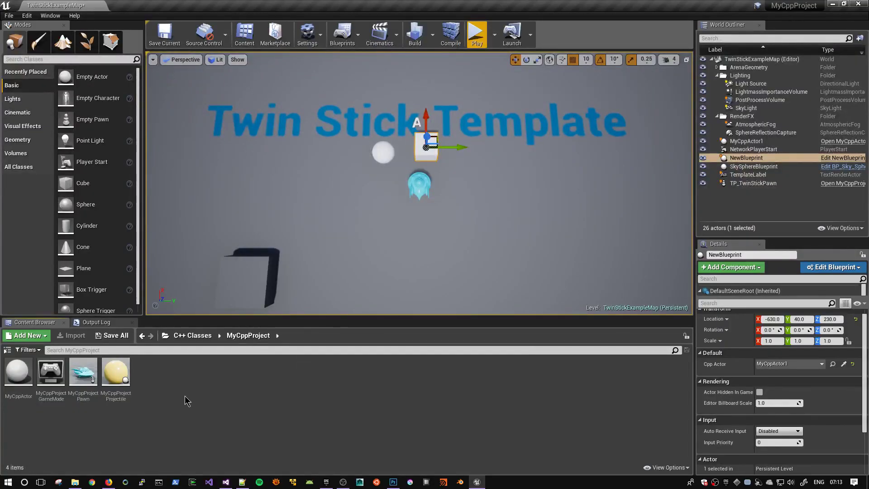
left_click(769, 141)
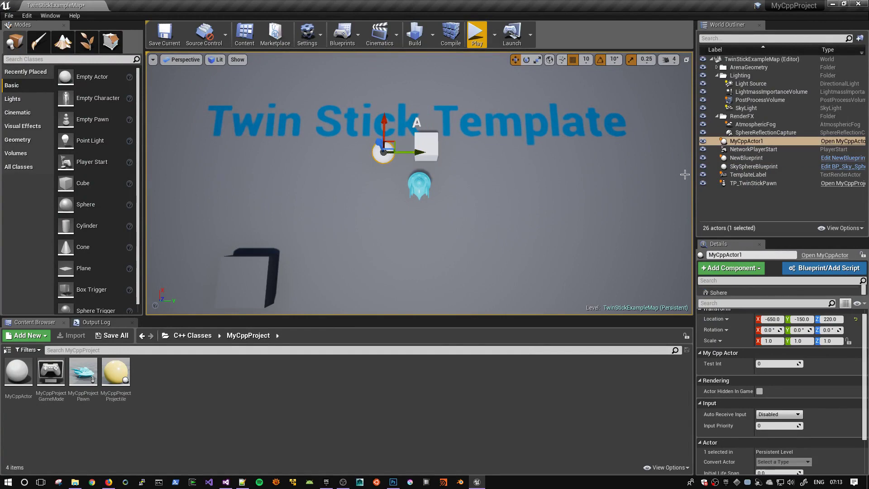
left_click(827, 143)
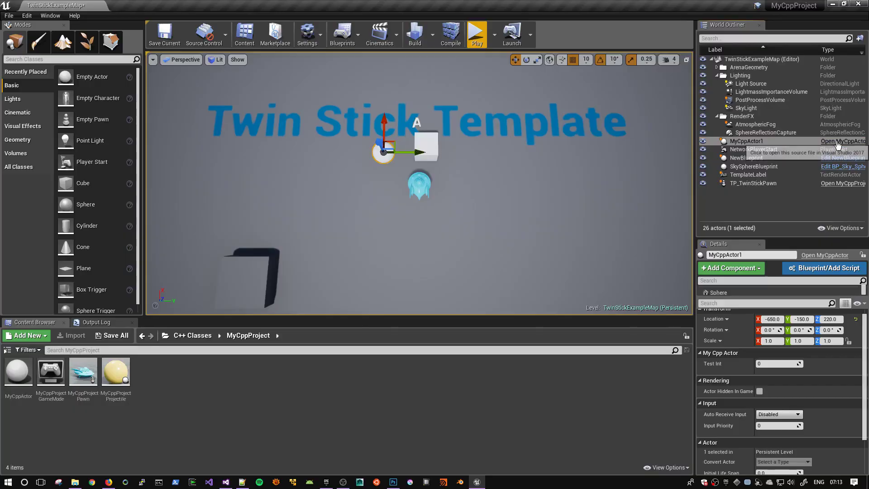
left_click(797, 148)
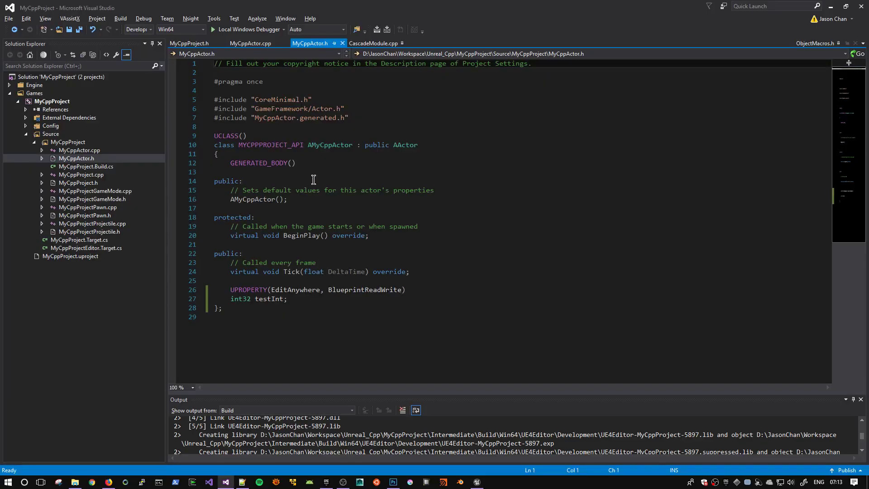
key("alt+Tab")
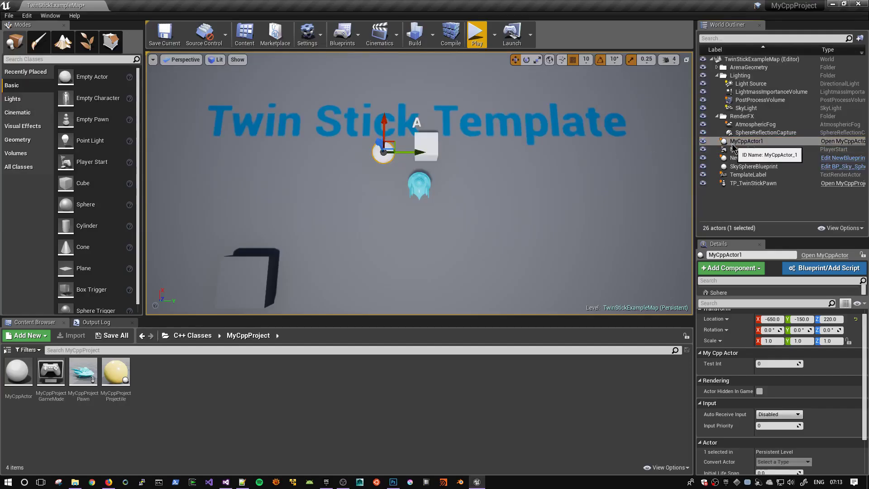
Browse the Content Browser into the TwinStickCPP folder
right_click(182, 370)
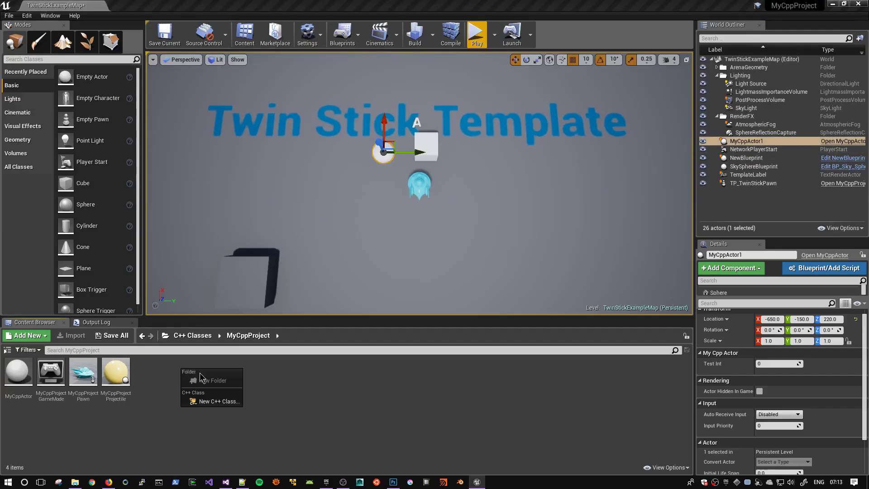
left_click(162, 361)
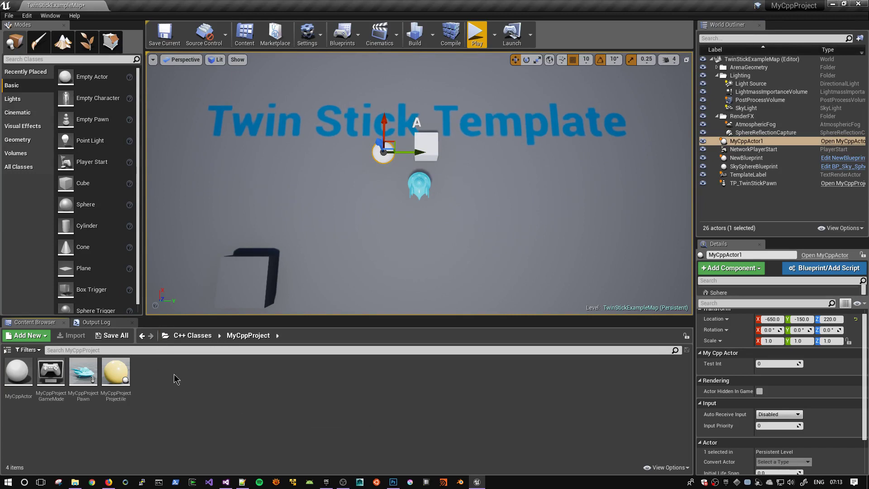
right_click(175, 375)
left_click(166, 336)
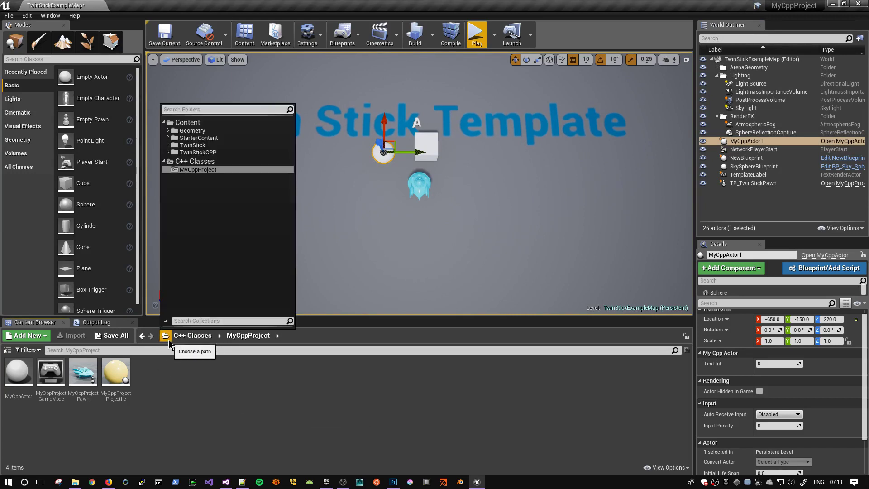
left_click(204, 153)
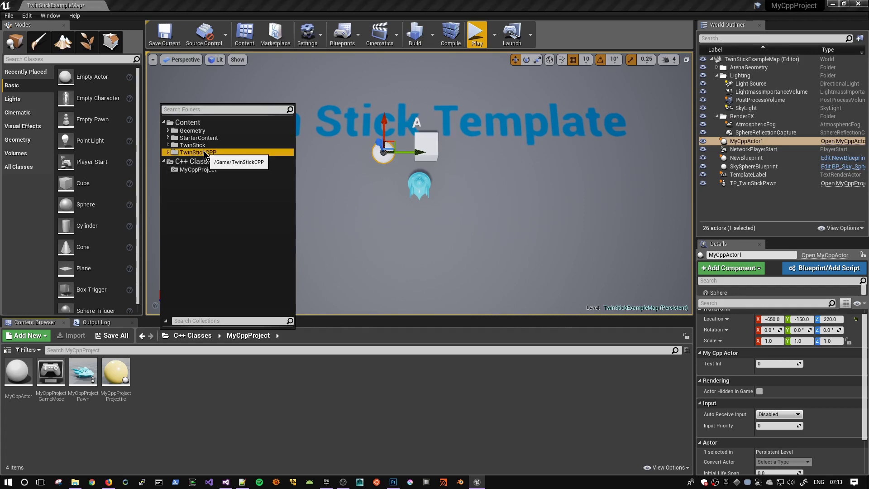
left_click(204, 153)
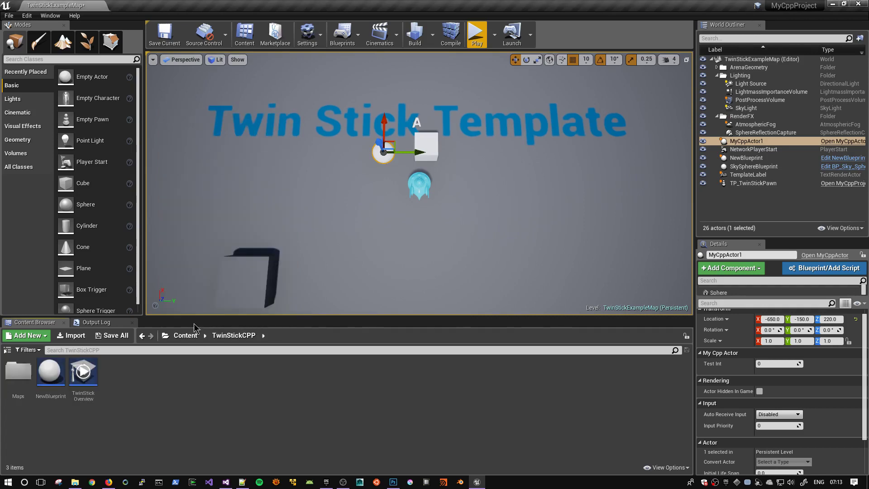
Create a new Blueprint class there with MyCppActor as its parent class
right_click(142, 375)
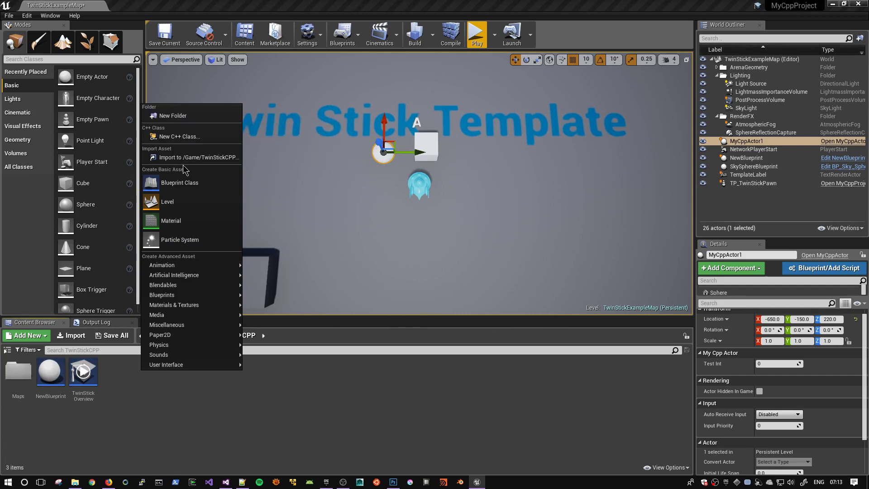
left_click(192, 182)
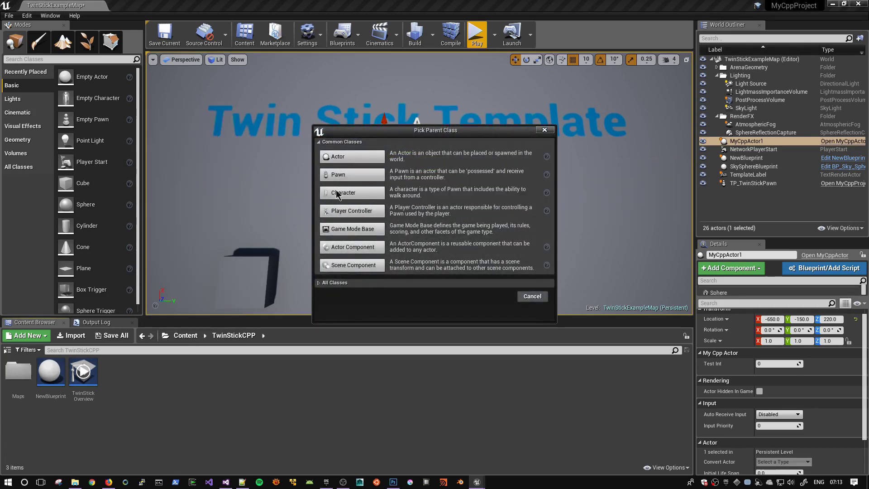
left_click(318, 283)
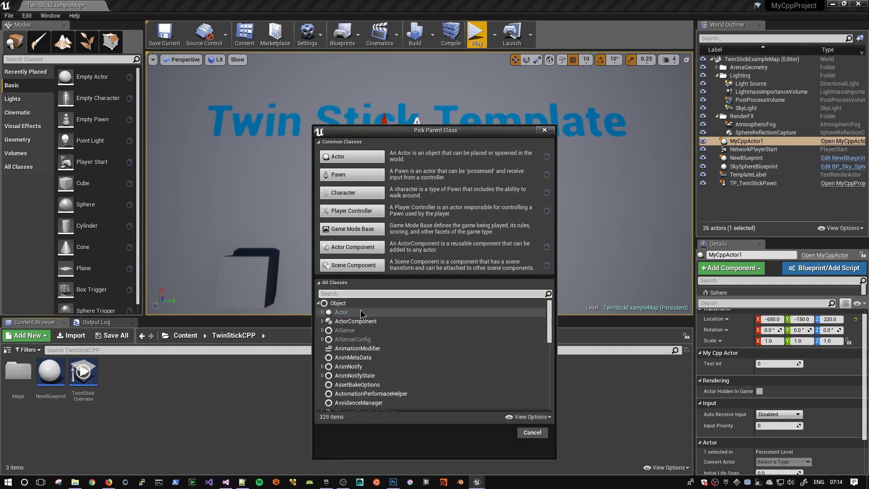
left_click(383, 293)
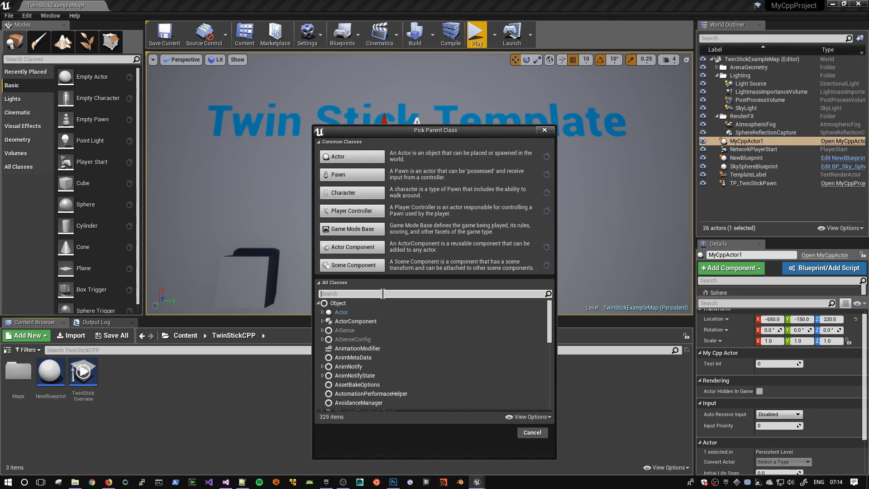
type("Cpp")
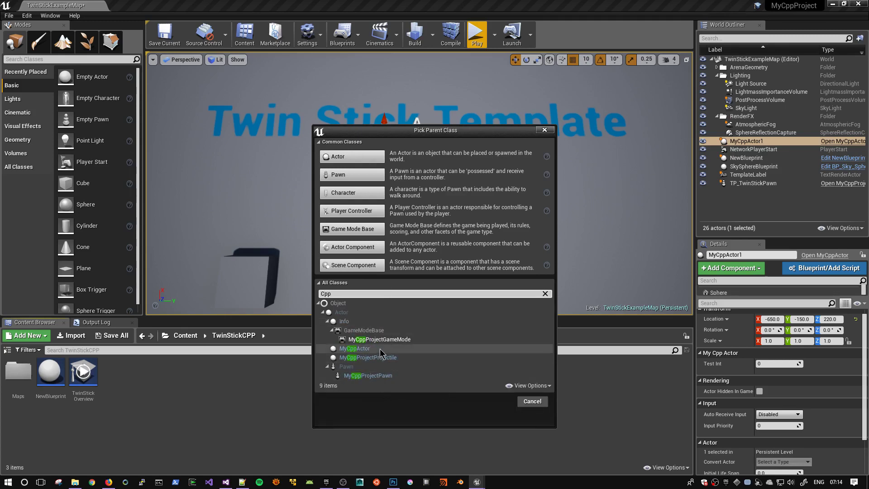
left_click(357, 348)
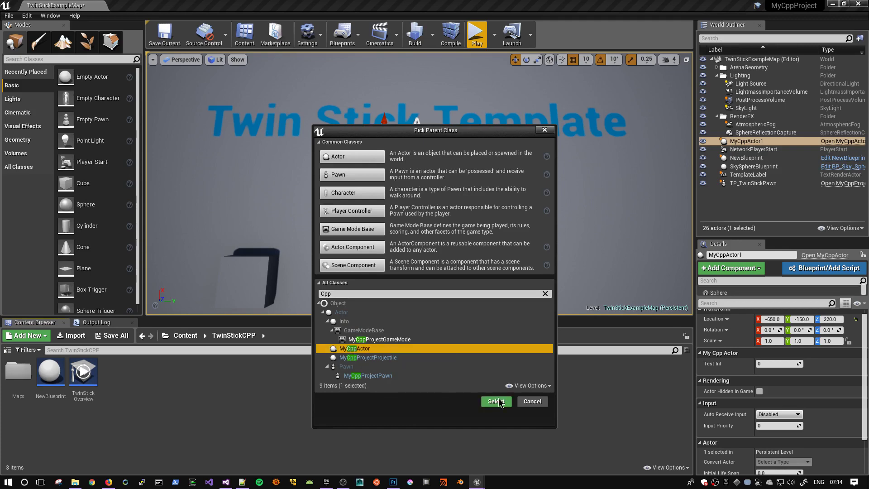
left_click(496, 401)
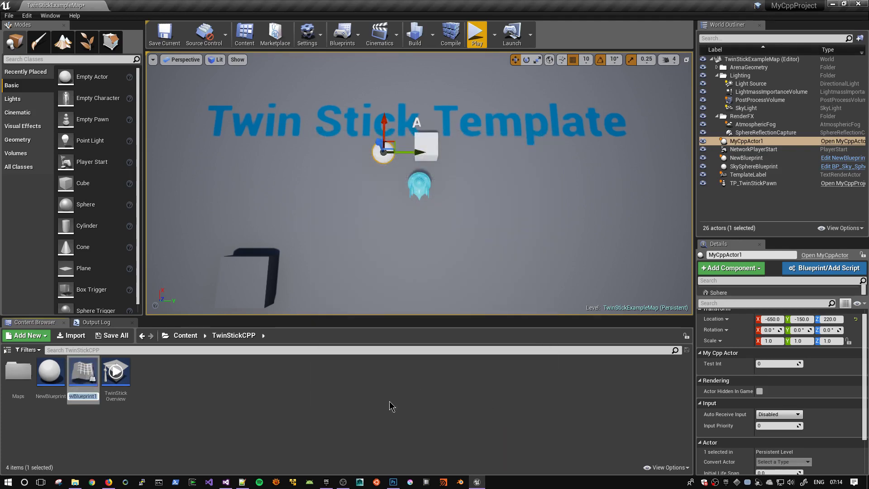
Name the Blueprint MyCppActorBP, drag an instance into the level, and open it for editing
type("My")
type("Cpp")
type("ActorBP")
key("Return")
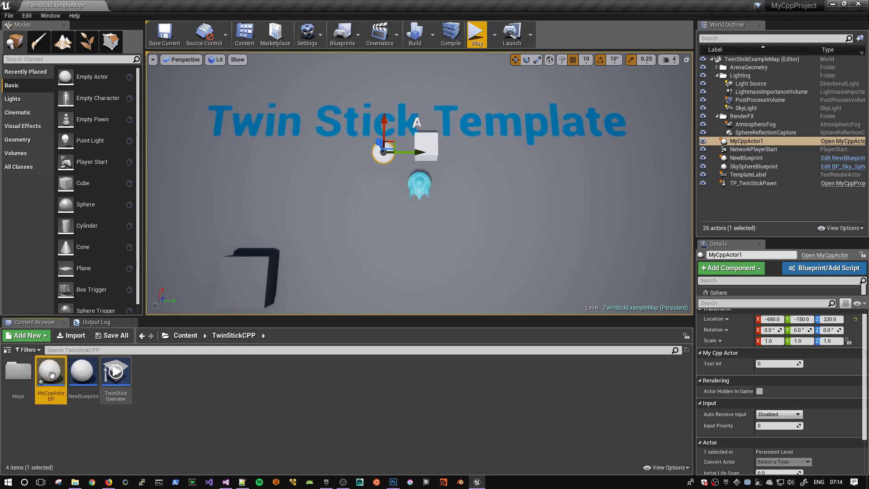
left_click_drag(48, 371, 337, 195)
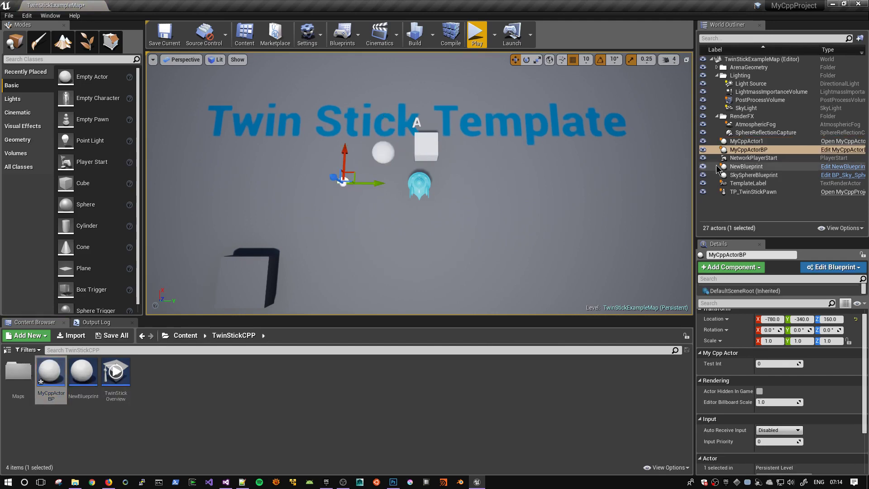
left_click(842, 150)
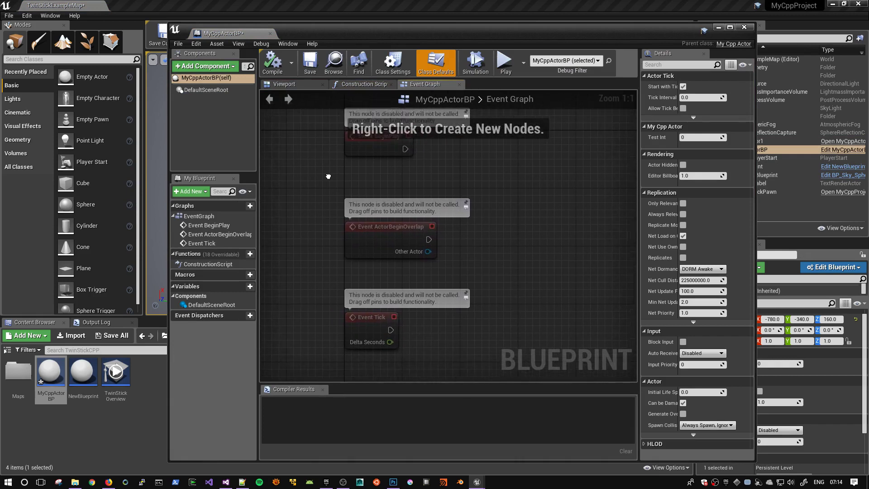
Show Class Settings, add a Get Test Int node to the Event Graph, then close the Blueprint editor
right_click_drag(423, 190, 318, 186)
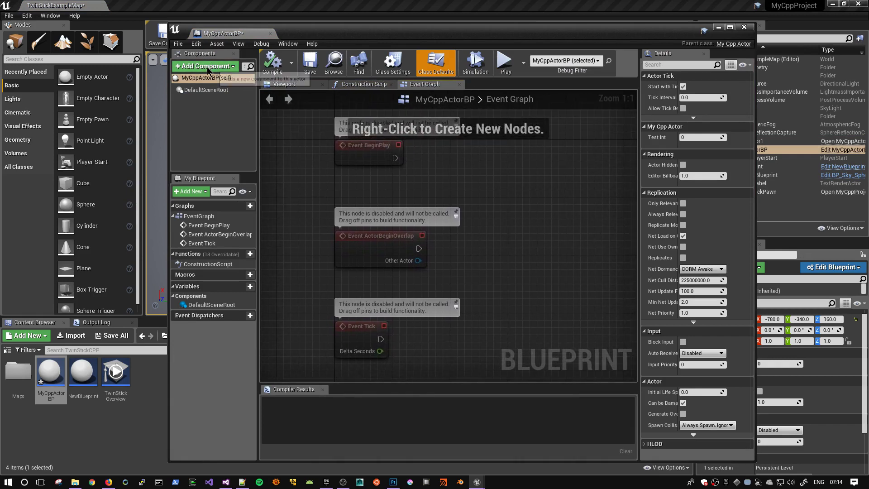
left_click(393, 64)
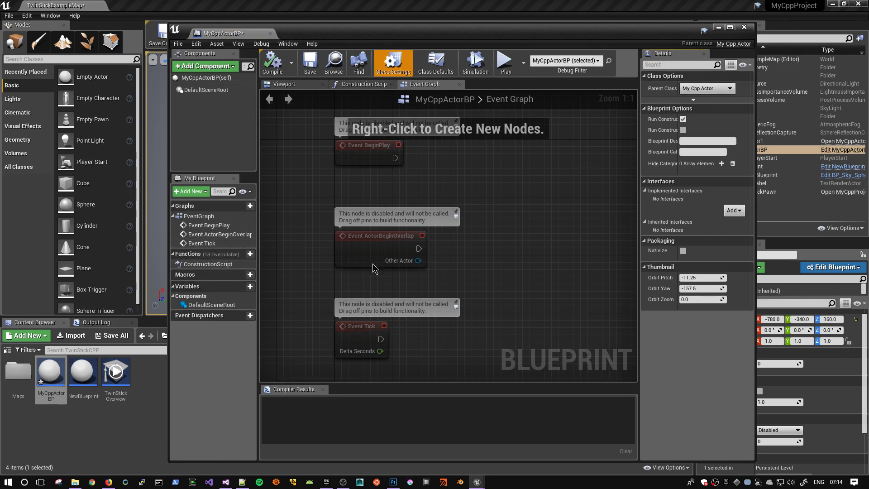
right_click(499, 164)
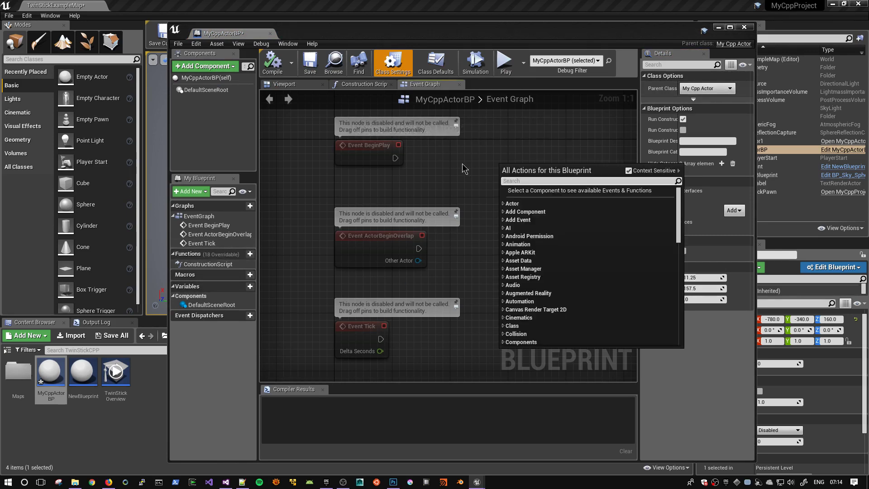
type("Get Test")
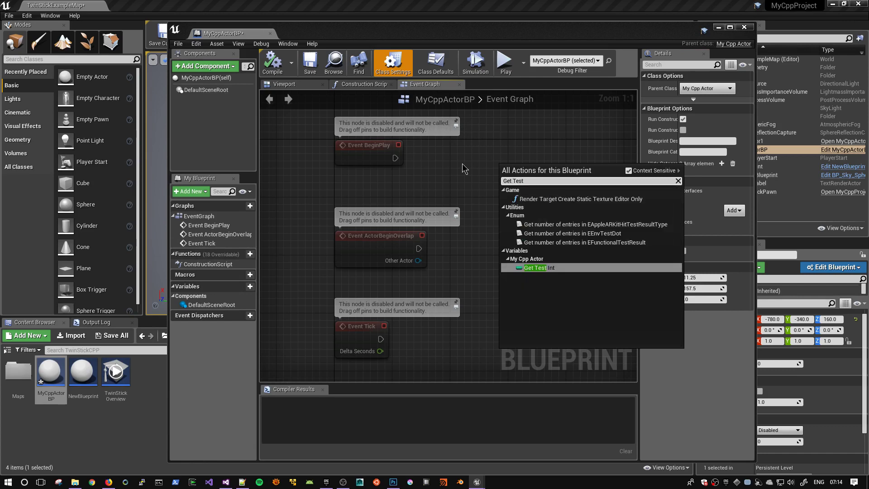
key("Return")
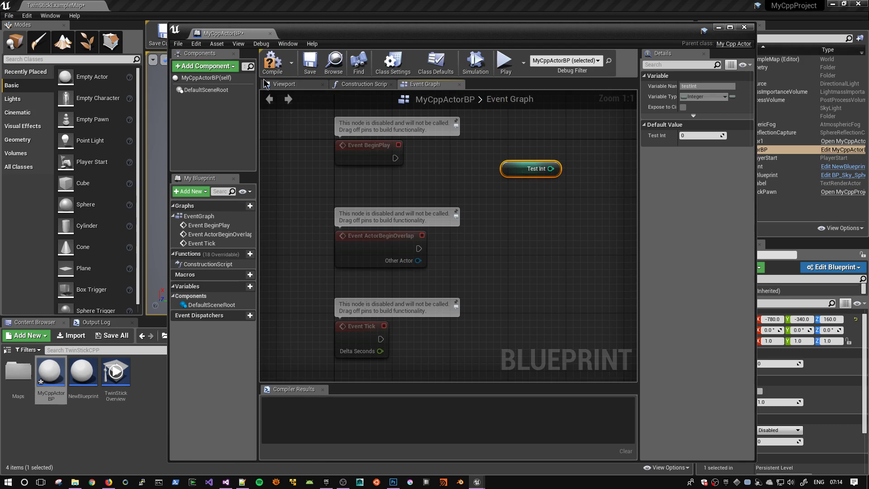
left_click(744, 27)
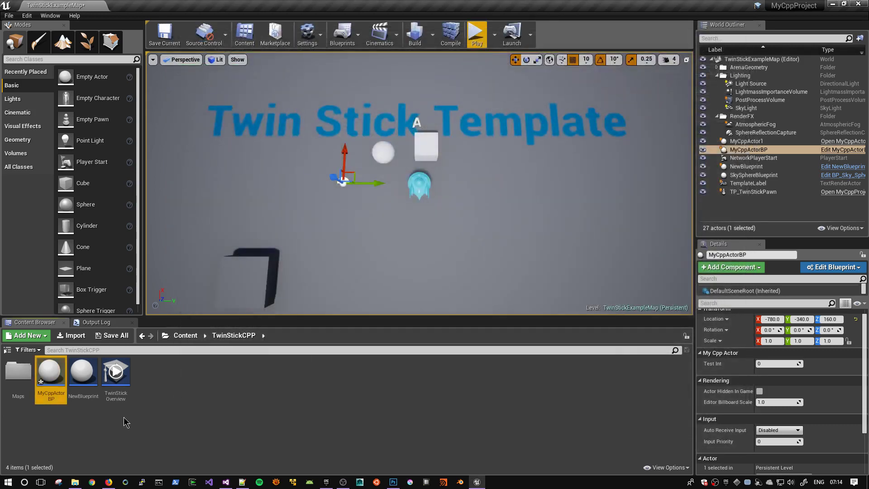
Cancel deleting the MyCppActorBP asset, then delete its placed instance from the level instead
left_click(56, 372)
key("Delete")
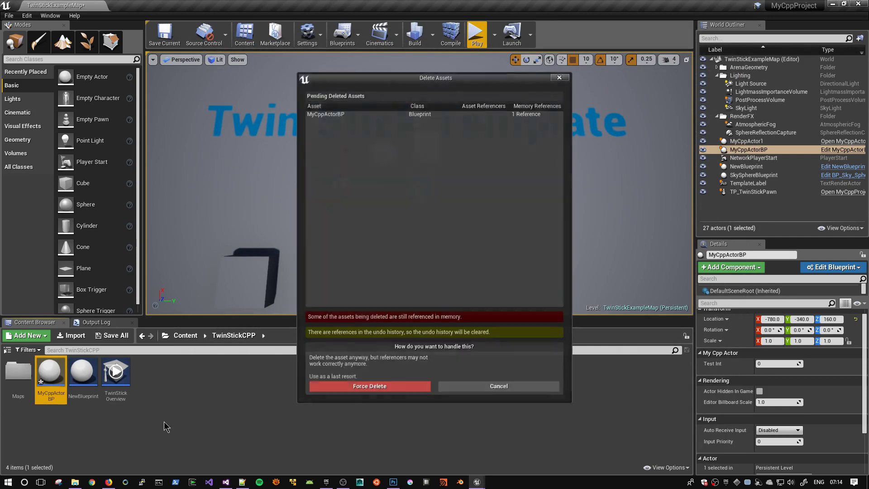
left_click(483, 387)
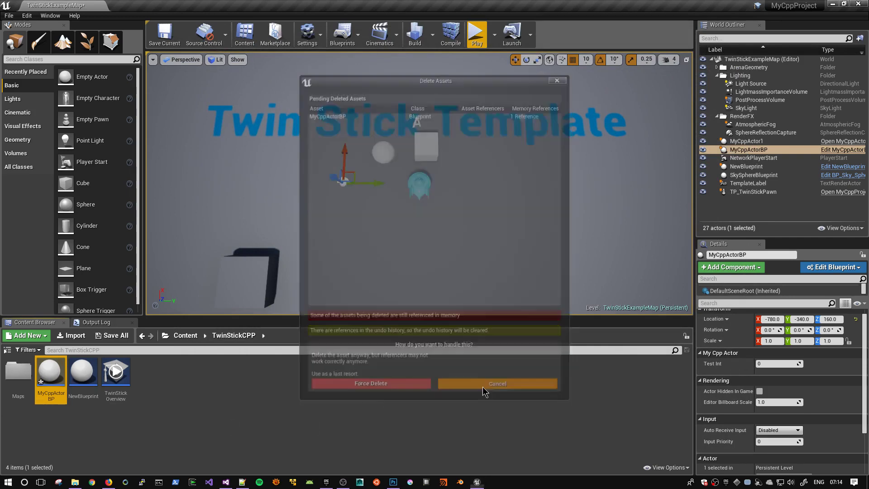
left_click(750, 151)
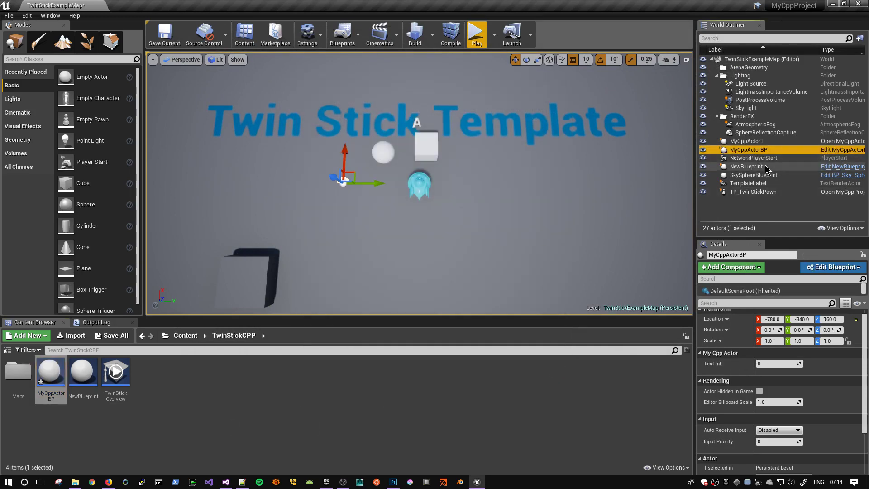
key("Delete")
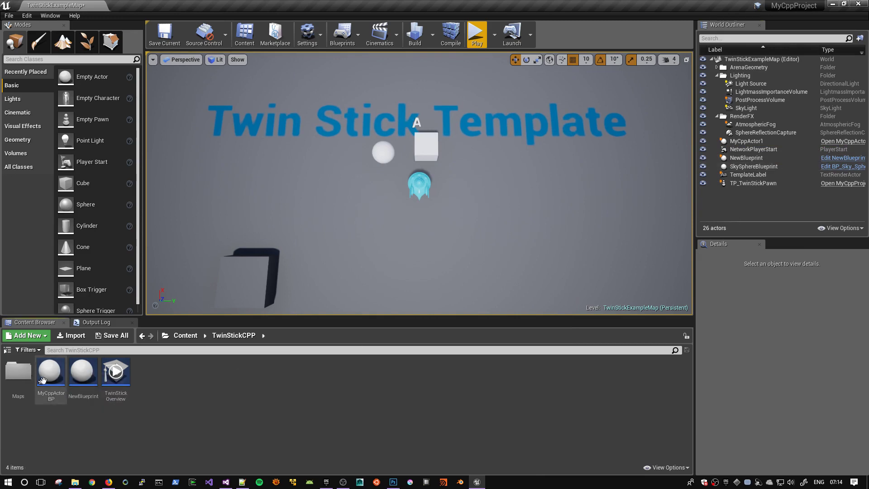
Delete the MyCppActorBP asset and save the current level
left_click(50, 374)
key("Delete")
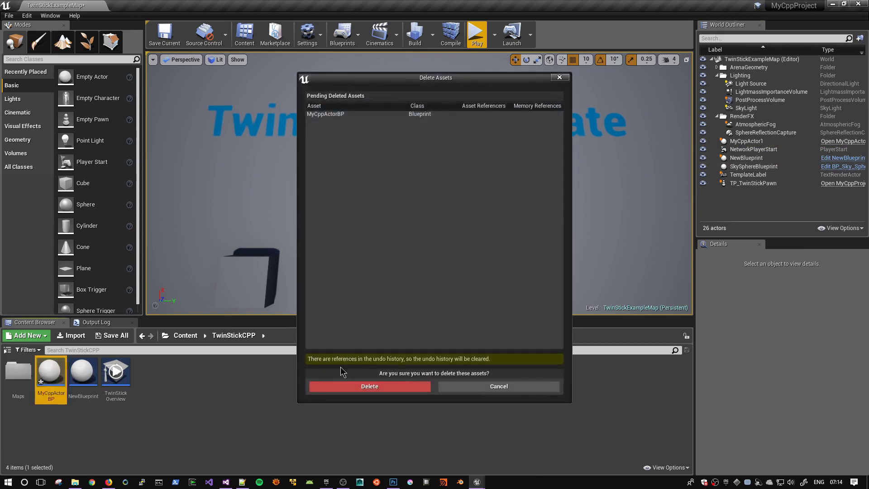
left_click(381, 387)
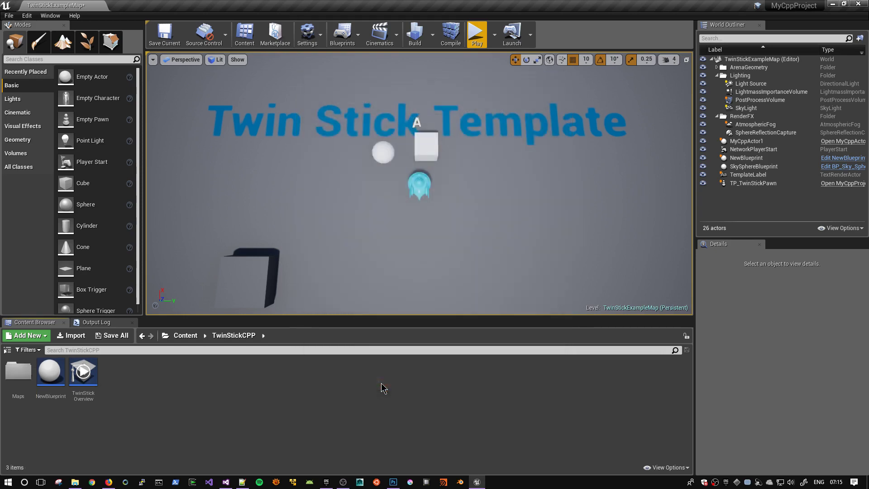
left_click(165, 33)
Select MyCppActor1 and start creating a Blueprint from it via Blueprint/Add Script
left_click(381, 153)
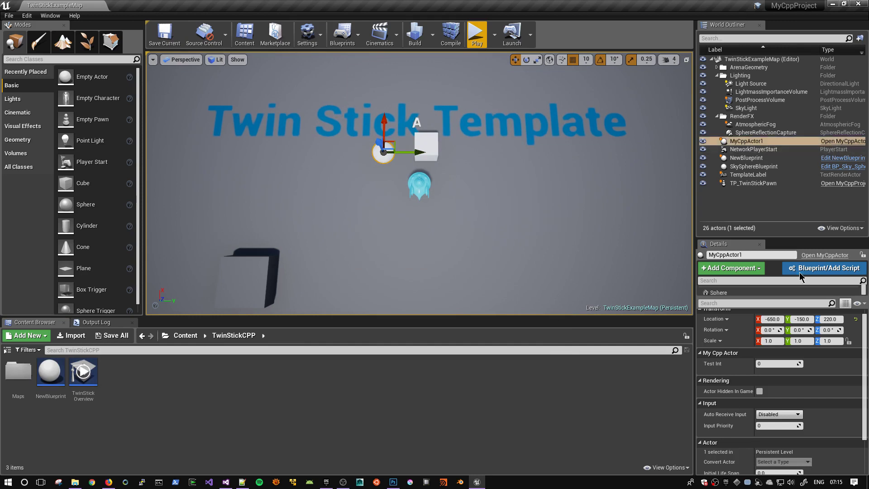
left_click(773, 159)
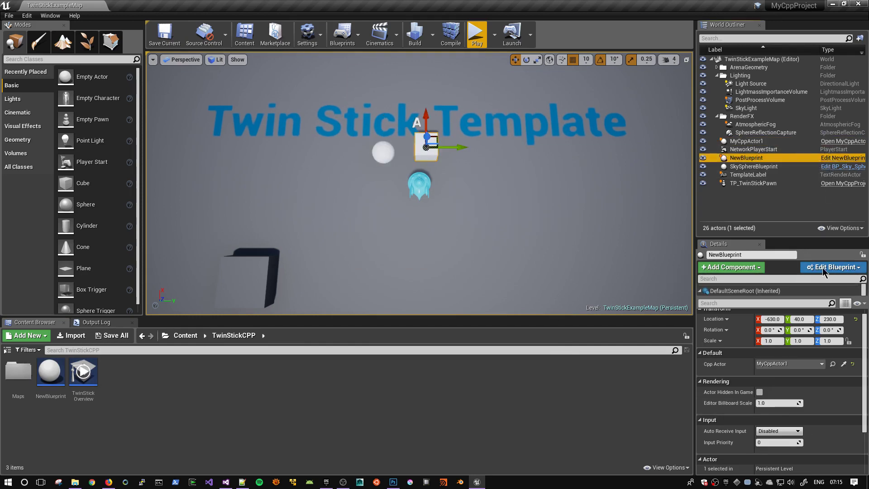
left_click(746, 141)
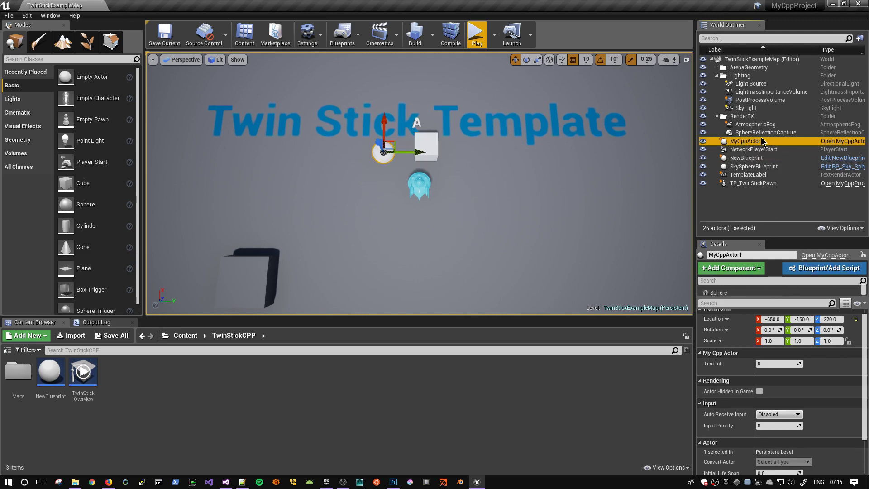
left_click(815, 268)
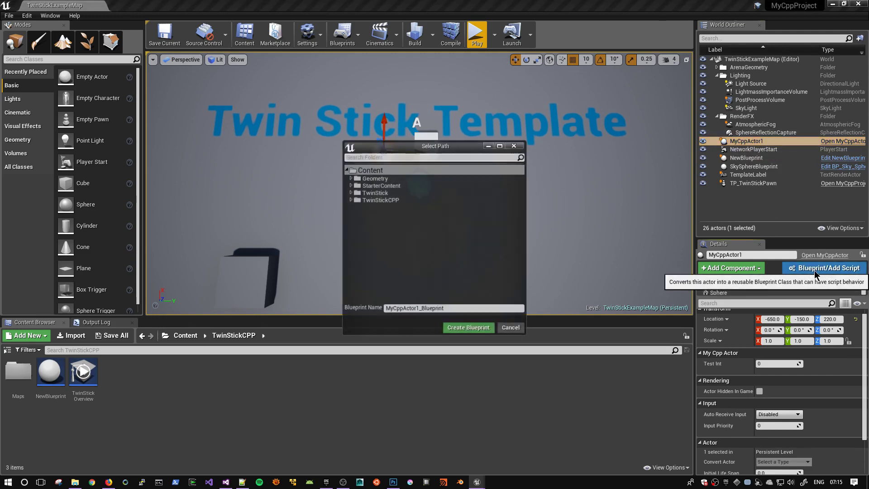
Save the new Blueprint in Content as MyCppActor_Blueprint and open it in the Blueprint editor
left_click(395, 170)
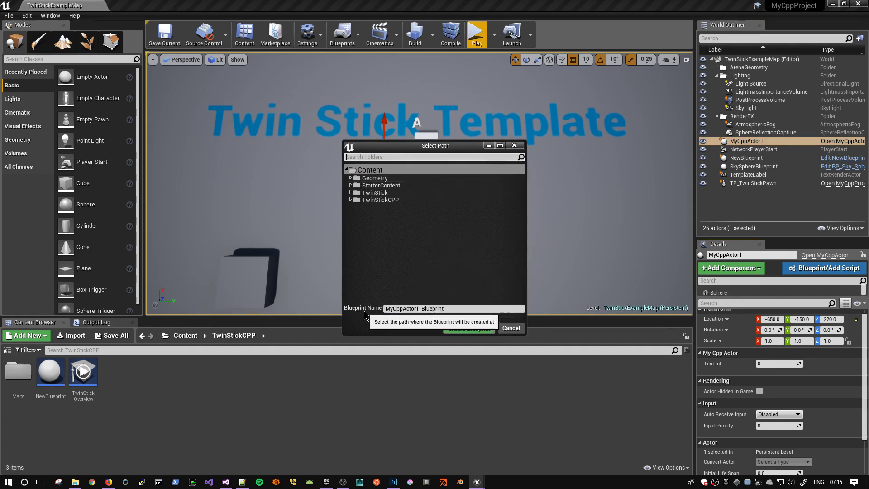
left_click(446, 309)
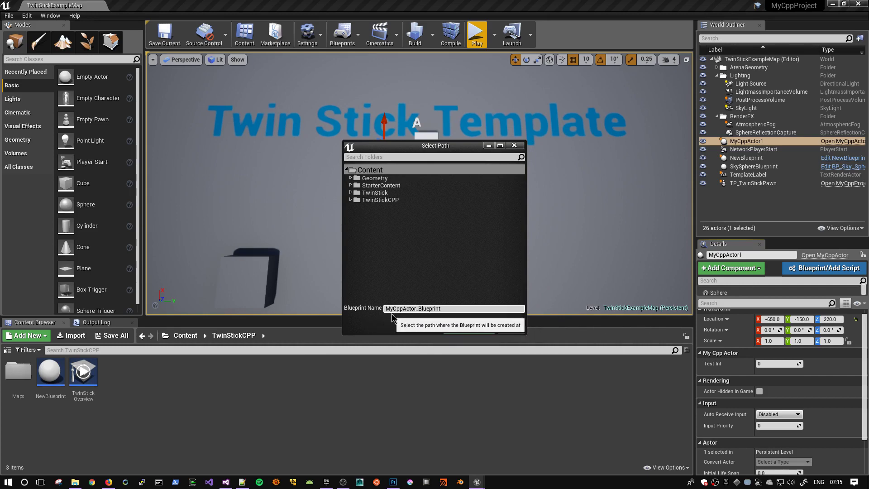
left_click(463, 330)
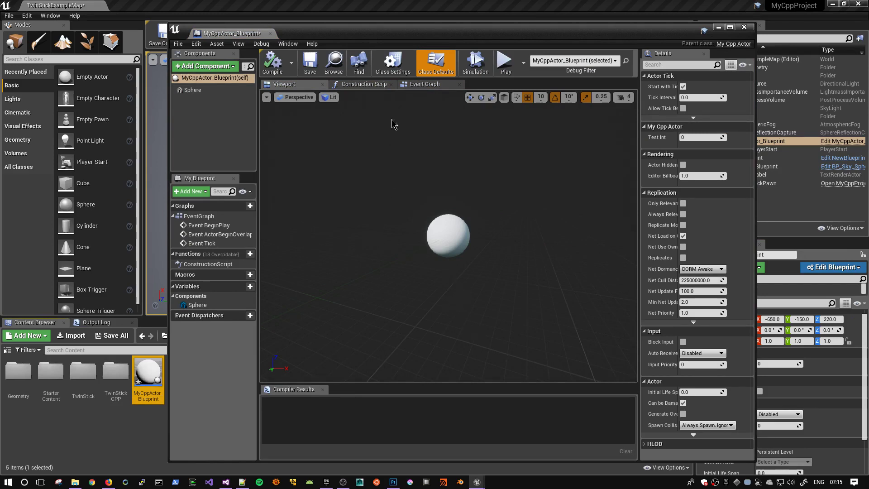
Compile MyCppActor_Blueprint, add then delete a Test Int getter node, and switch to Visual Studio
left_click(425, 85)
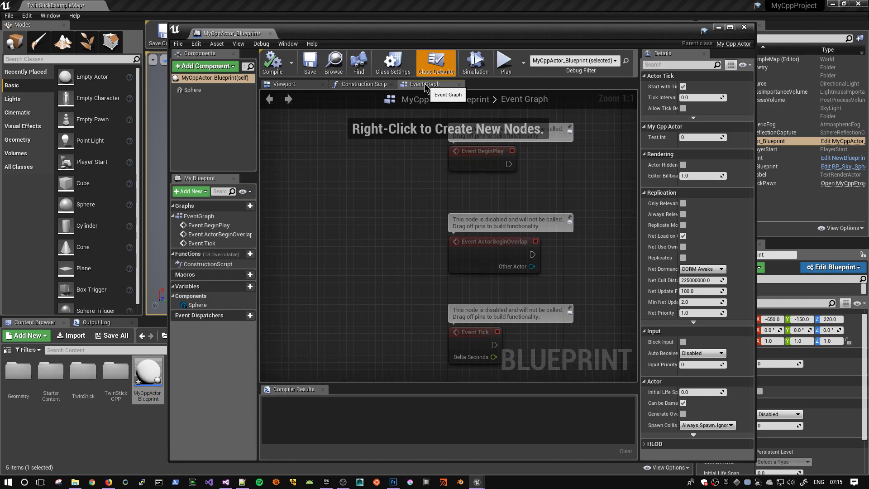
left_click(267, 65)
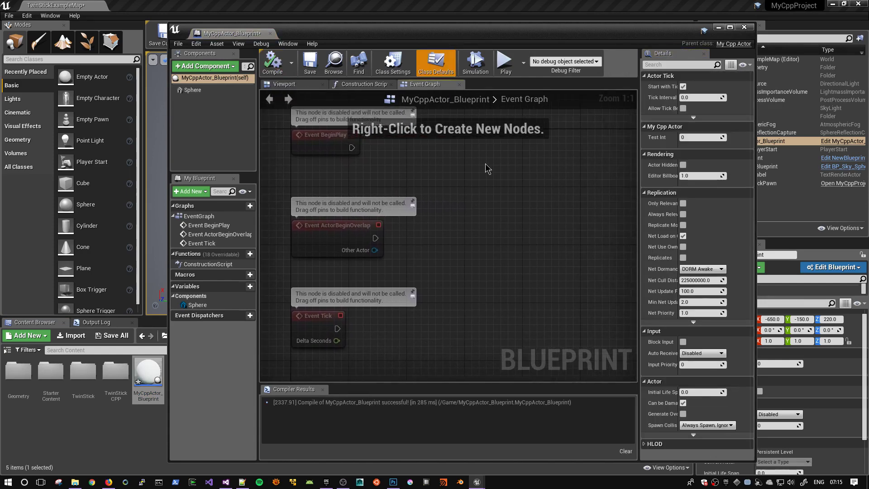
right_click(487, 168)
type("get")
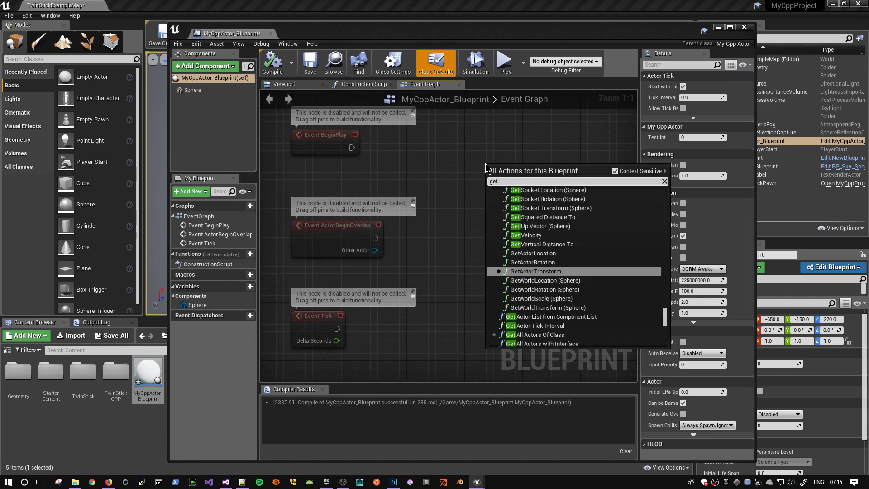
type(" test")
left_click(536, 270)
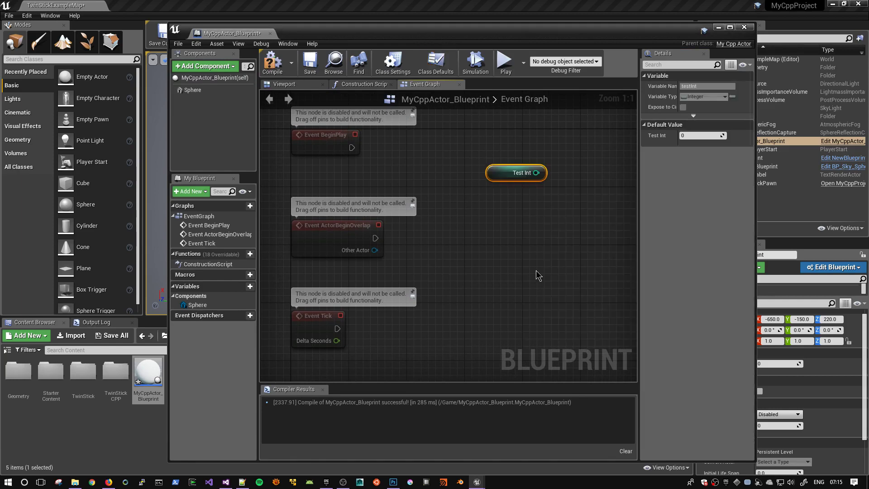
left_click_drag(499, 169, 477, 241)
left_click_drag(476, 286, 479, 329)
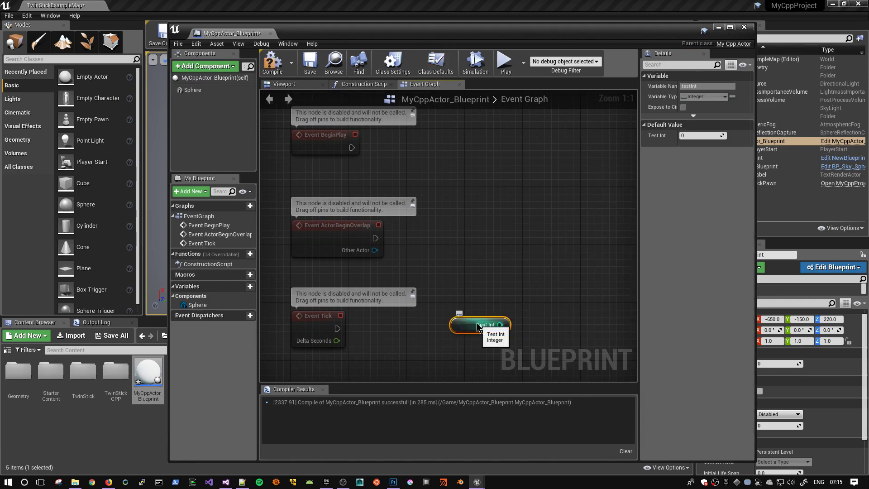
key("Delete")
key("alt+Tab")
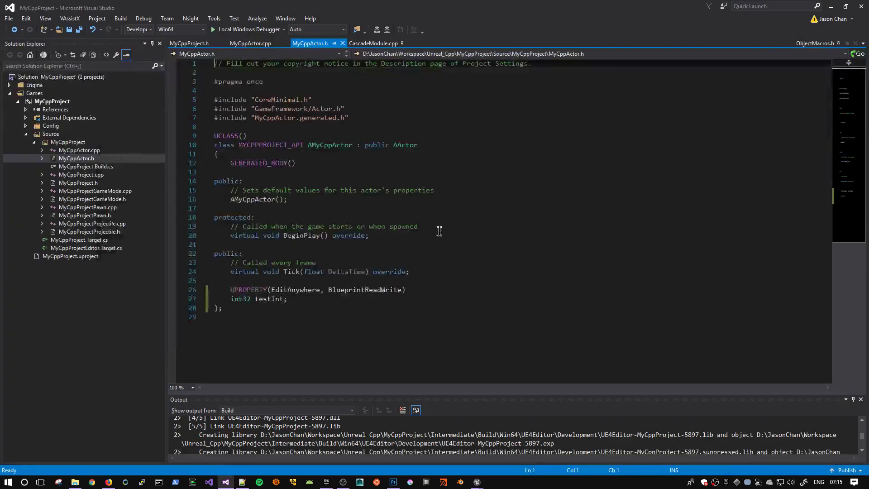
Declare UFUNCTION() void testFunc(); below testInt in MyCppActor.h and save the header
key("Up")
key("End")
key("Return")
key("Return")
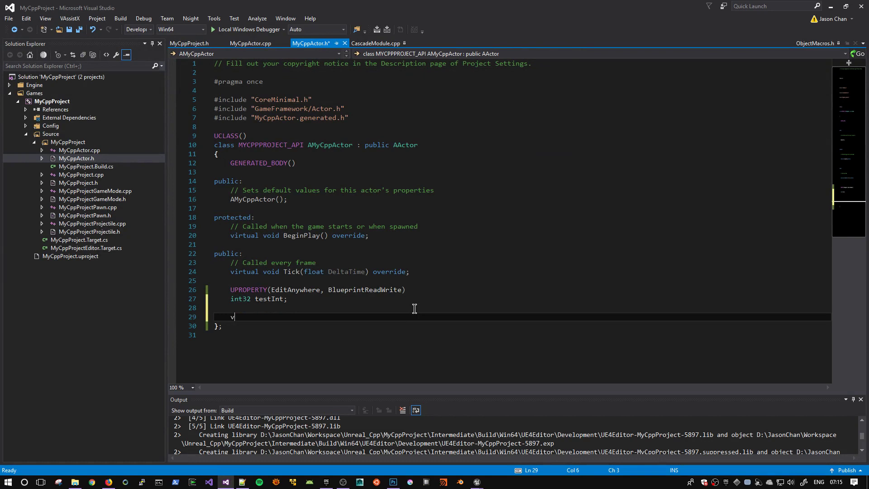
type("test")
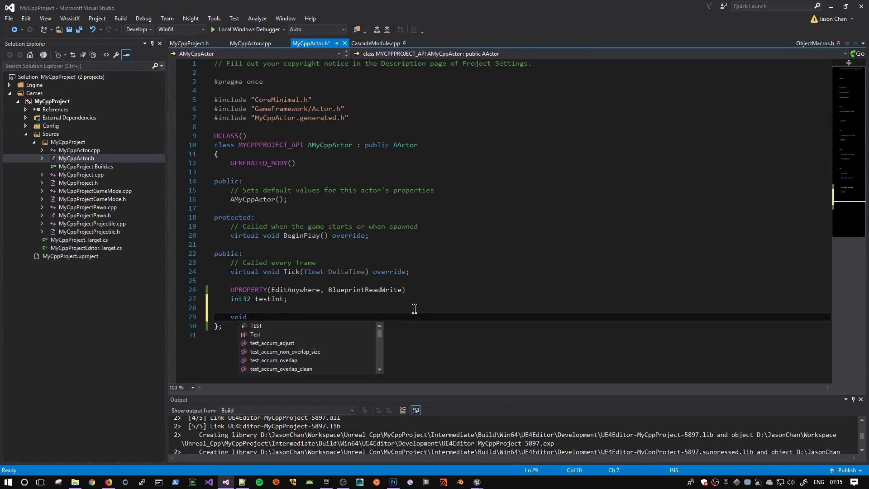
type("testFunc")
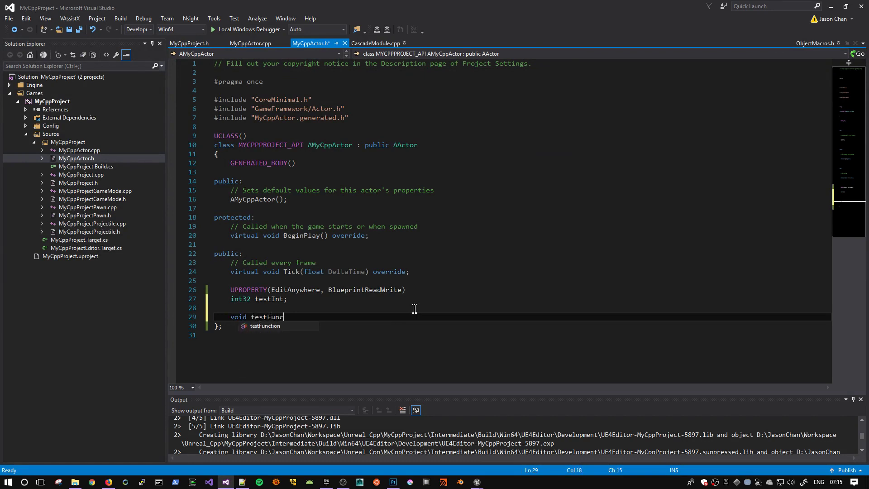
type("();")
key("ctrl+Return")
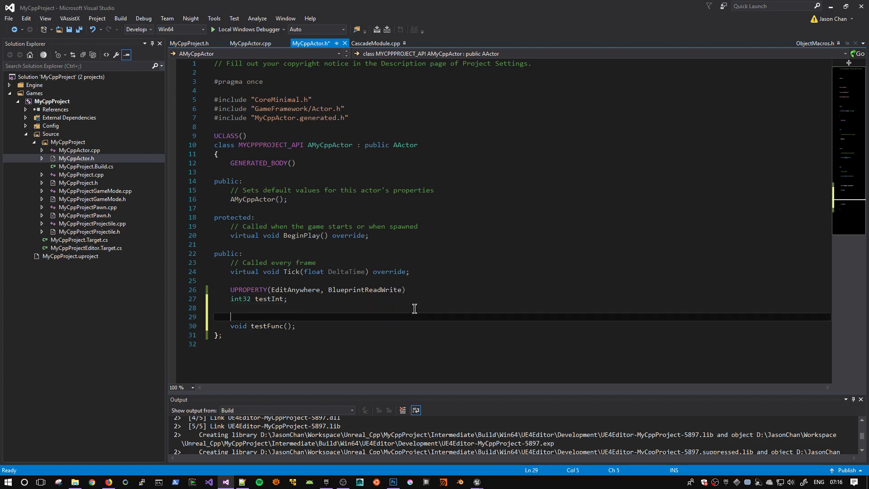
type("UFUN")
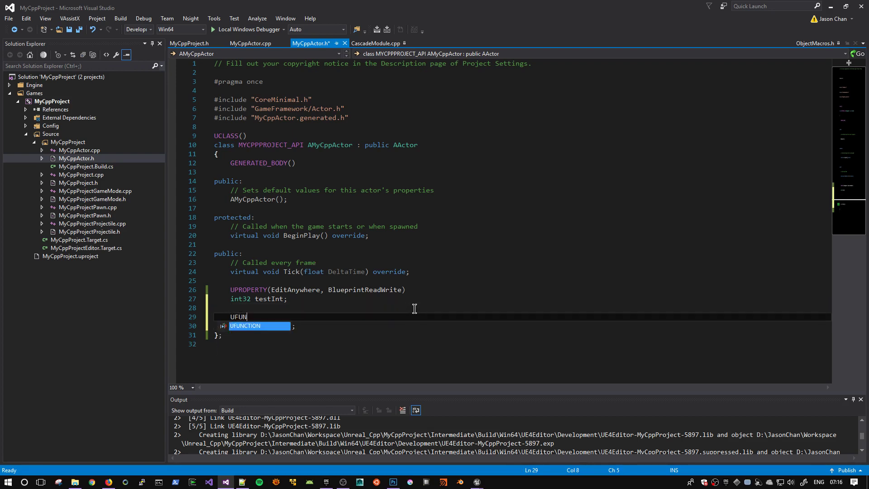
type("CTION();")
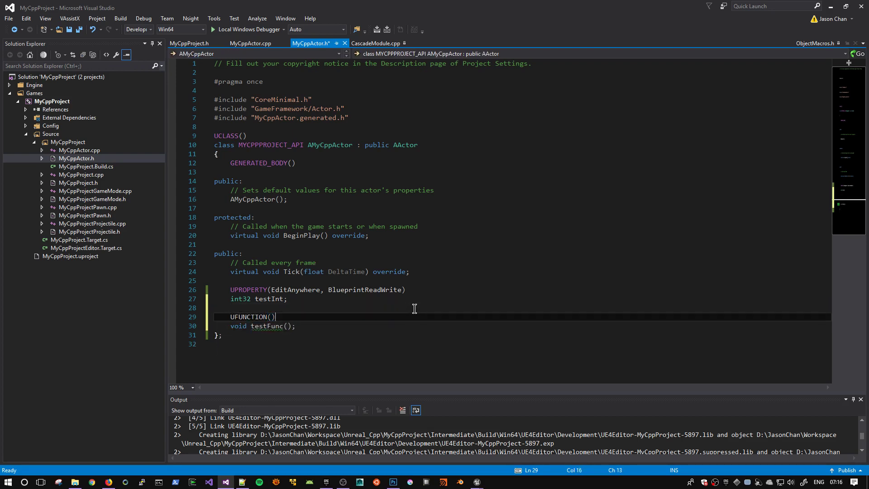
key("ctrl+s")
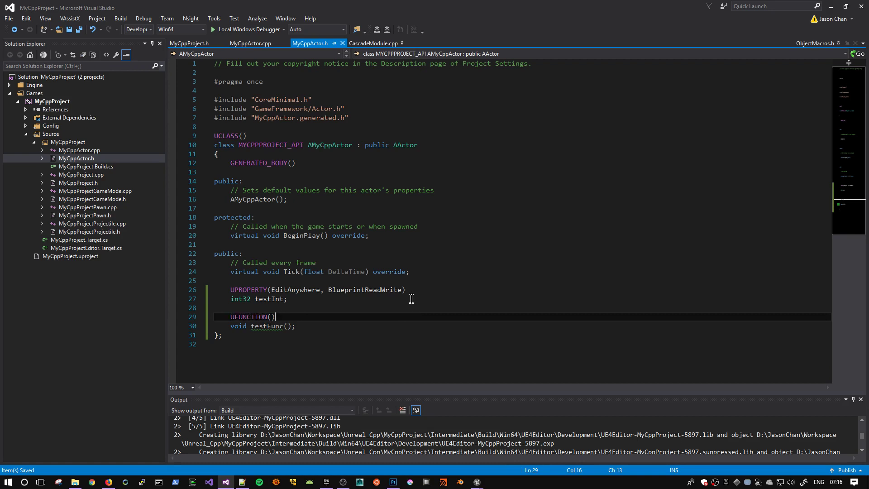
Build the project and enlarge the Output pane to follow the build
left_click(387, 29)
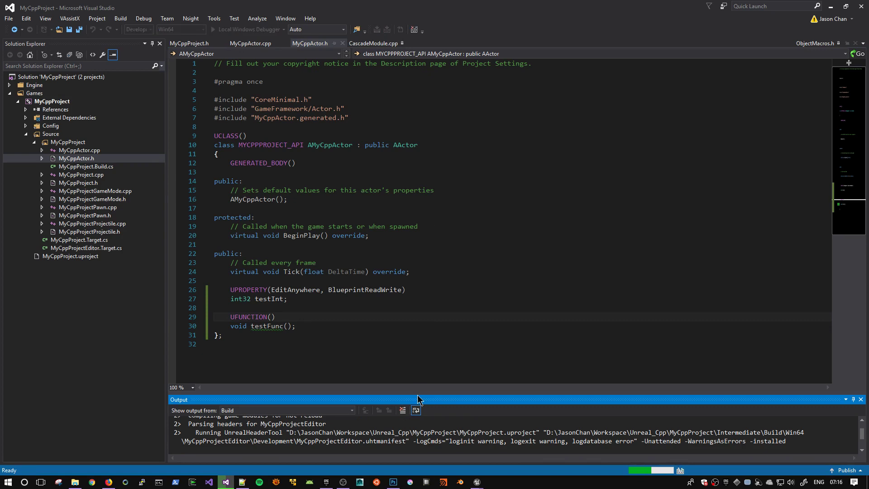
left_click_drag(417, 396, 417, 374)
scroll(441, 303, "down", 1)
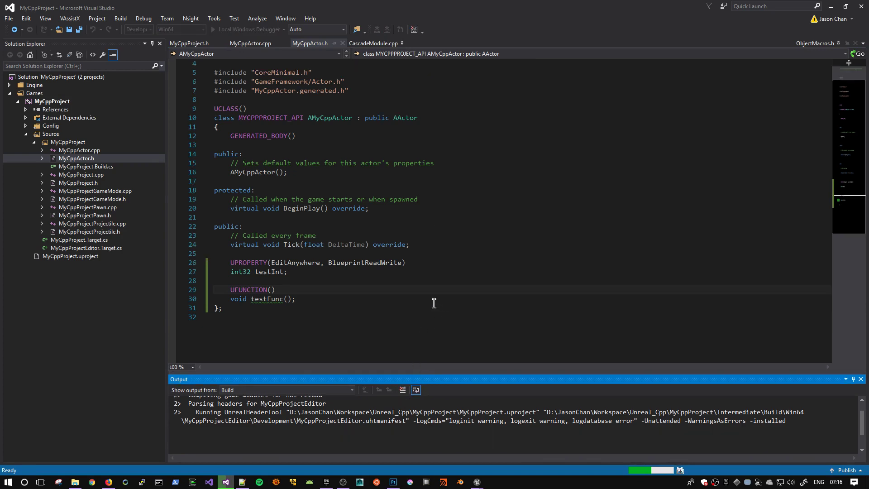
Find the UCLASS example in the Unreal C++ intro docs and highlight its BlueprintCallable specifier
left_click(108, 482)
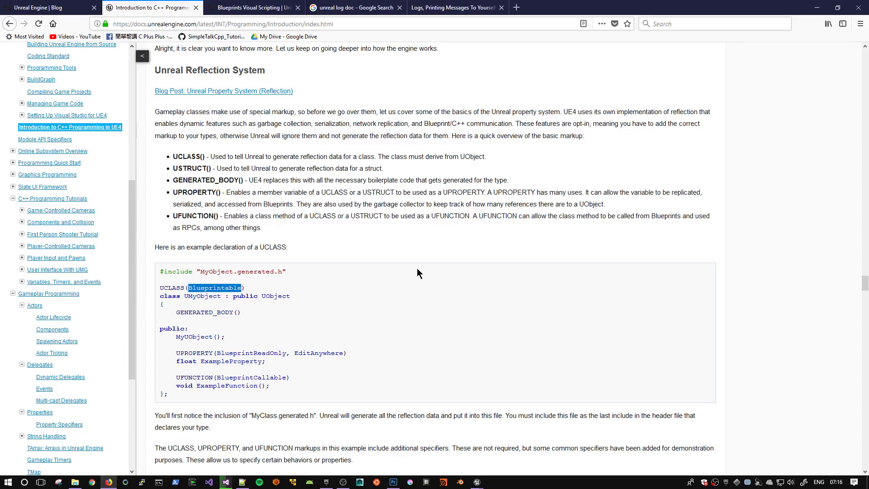
scroll(417, 268, "down", 1)
scroll(409, 270, "down", 6)
scroll(407, 271, "down", 4)
scroll(406, 265, "down", 5)
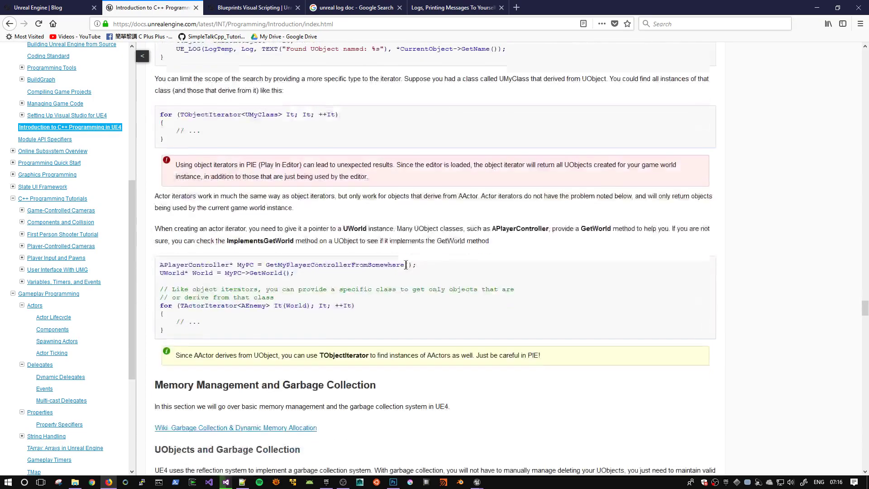
scroll(406, 264, "down", 5)
scroll(426, 265, "down", 4)
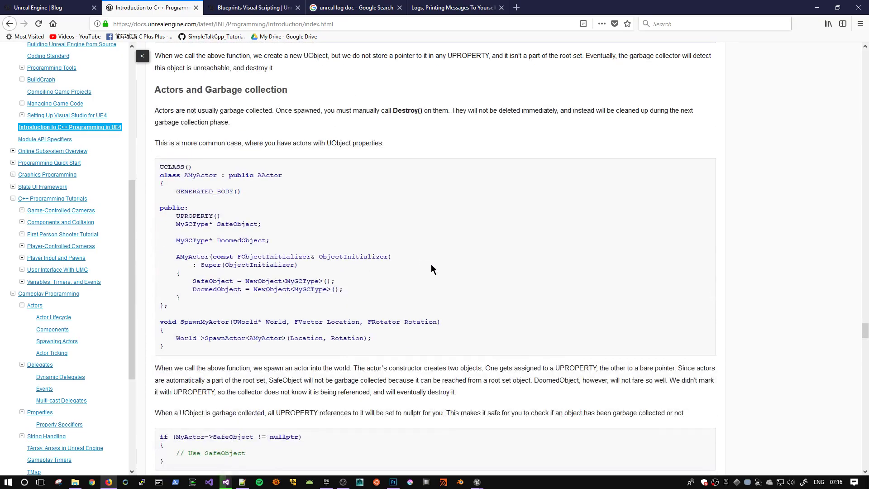
scroll(431, 265, "down", 1)
scroll(431, 264, "down", 8)
scroll(432, 265, "down", 6)
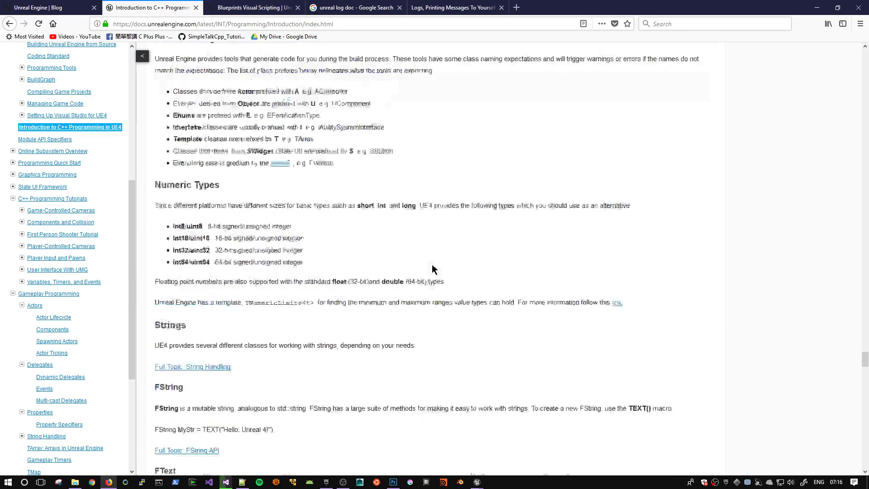
scroll(432, 265, "up", 5)
scroll(436, 257, "up", 8)
scroll(431, 243, "up", 5)
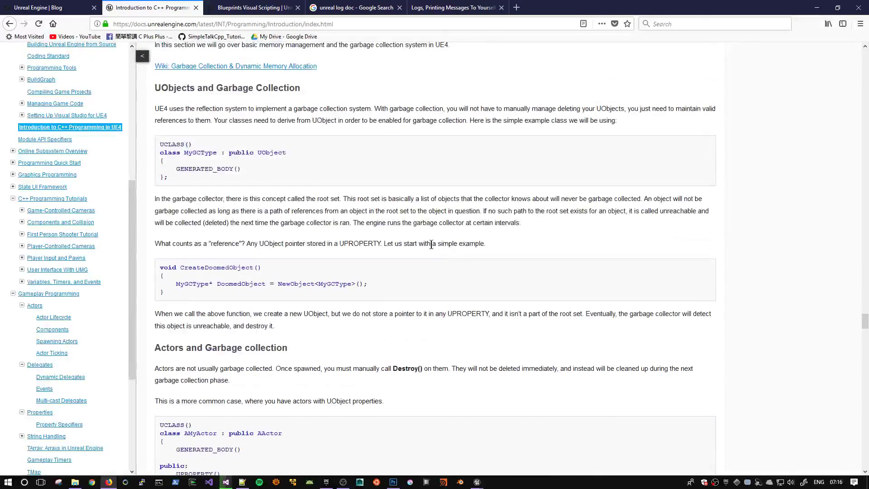
scroll(431, 238, "up", 5)
scroll(430, 236, "up", 5)
scroll(346, 236, "up", 1)
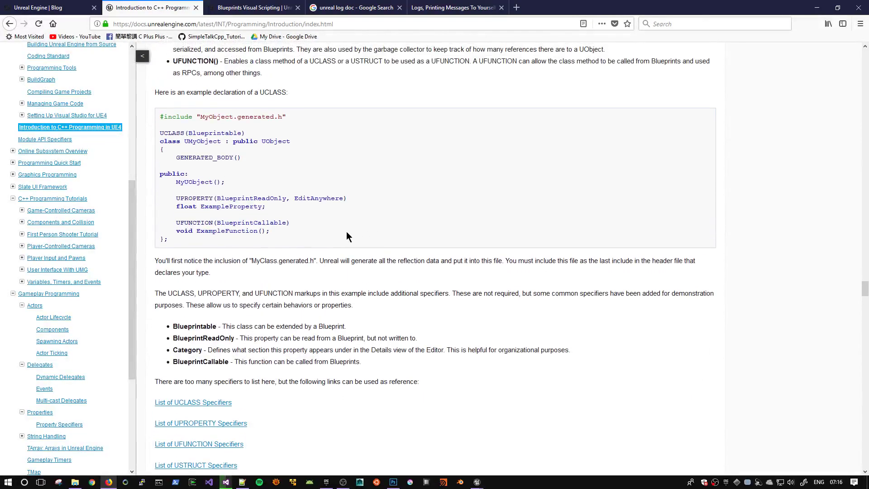
double_click(241, 224)
scroll(262, 308, "down", 2)
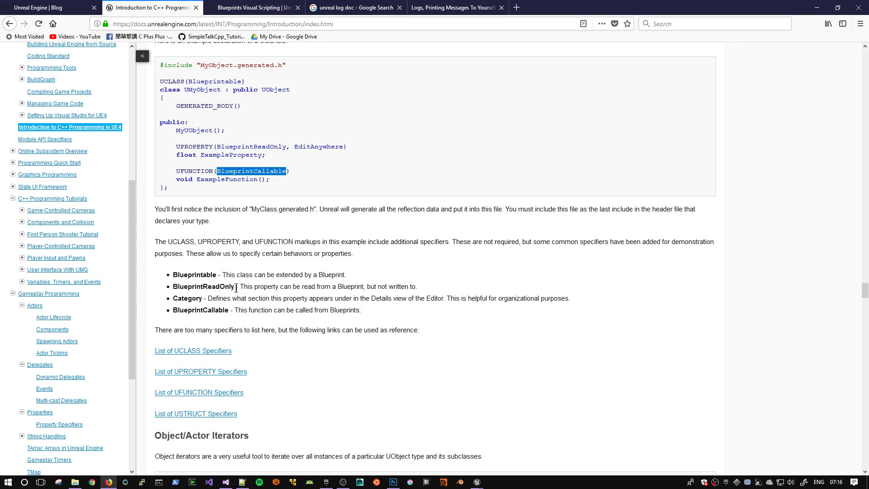
key("alt+Tab")
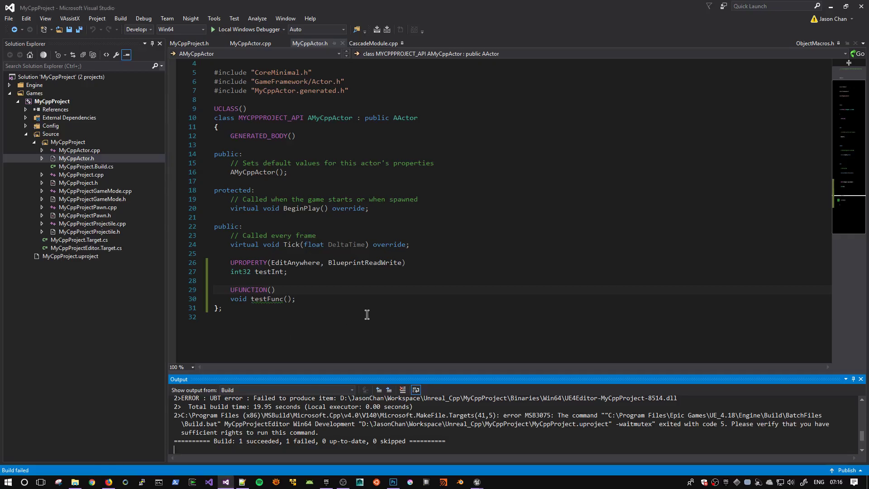
Mark testFunc as UFUNCTION(BlueprintCallable) and start a rebuild of the project
left_click(377, 293)
type("BlueprintCallable")
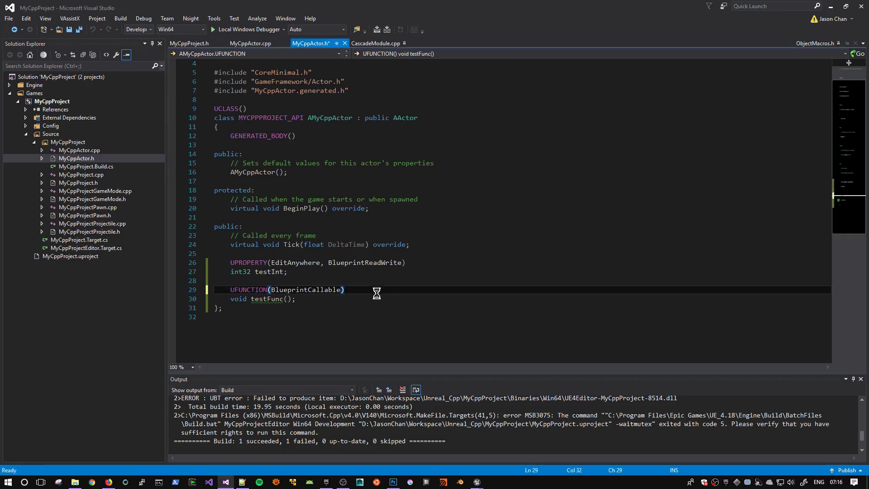
key("ctrl+shift+b")
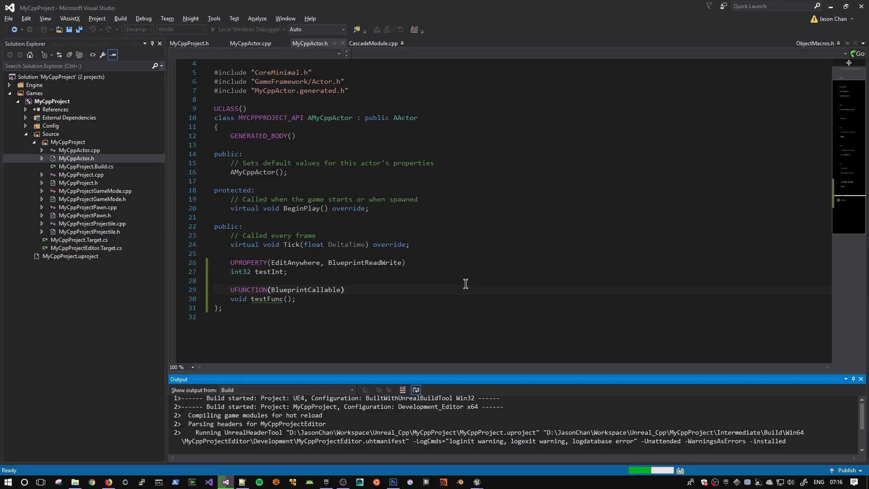
key("alt+Tab")
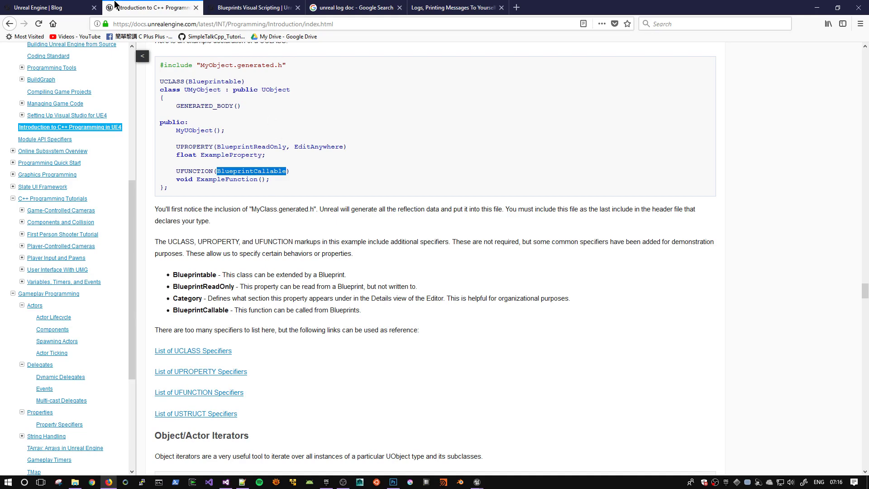
Close the Unreal Engine blog and Blueprints Visual Scripting browser tabs
left_click(68, 7)
left_click(181, 7)
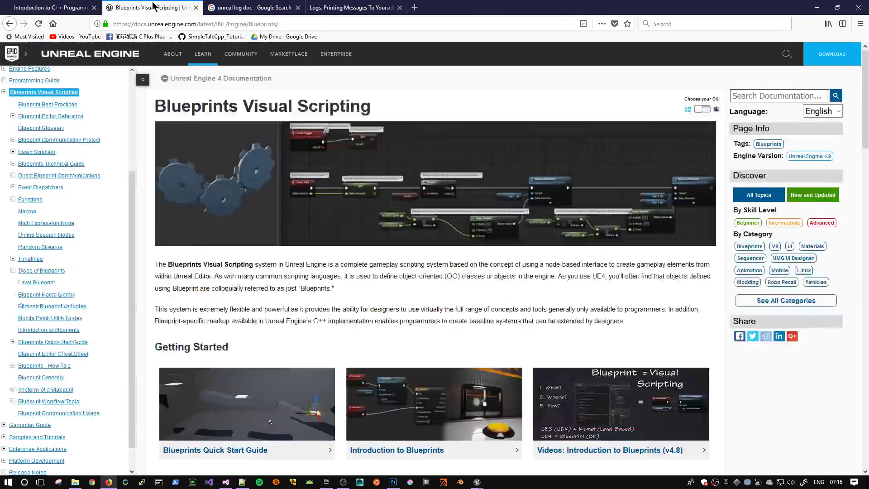
left_click(196, 8)
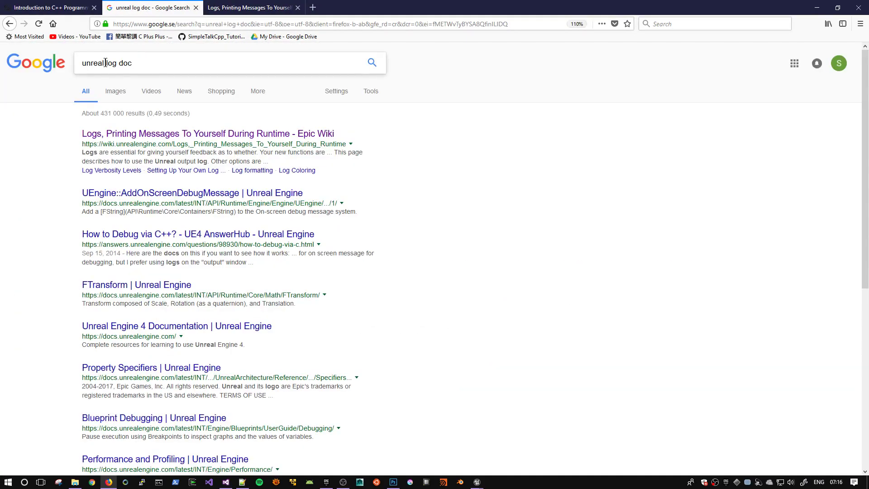
Search 'unreal UFUNCTION' and read the Functions page's specifier table, noting BlueprintNativeEvent
left_click_drag(105, 63, 205, 68)
type("UFUNCTION")
key("Return")
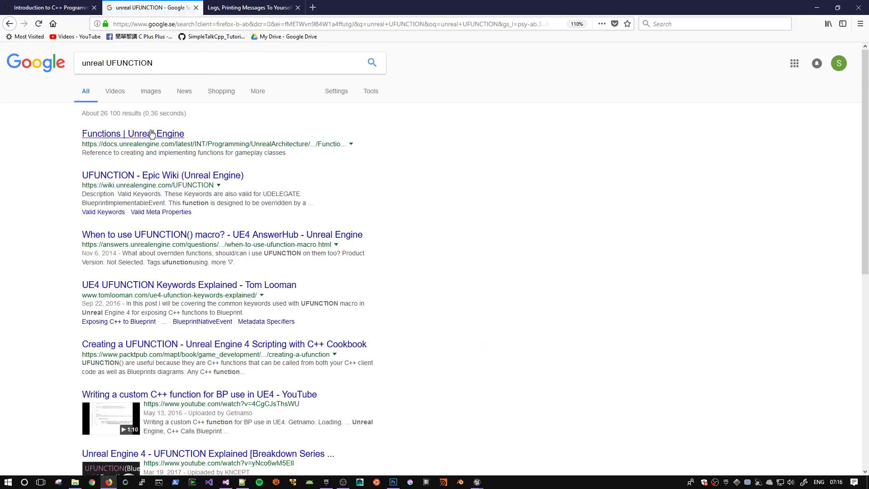
middle_click(147, 134)
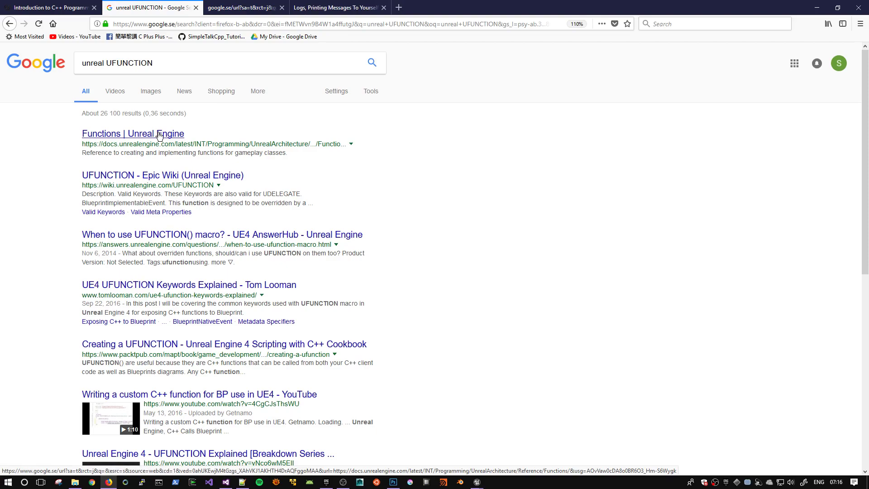
left_click(247, 7)
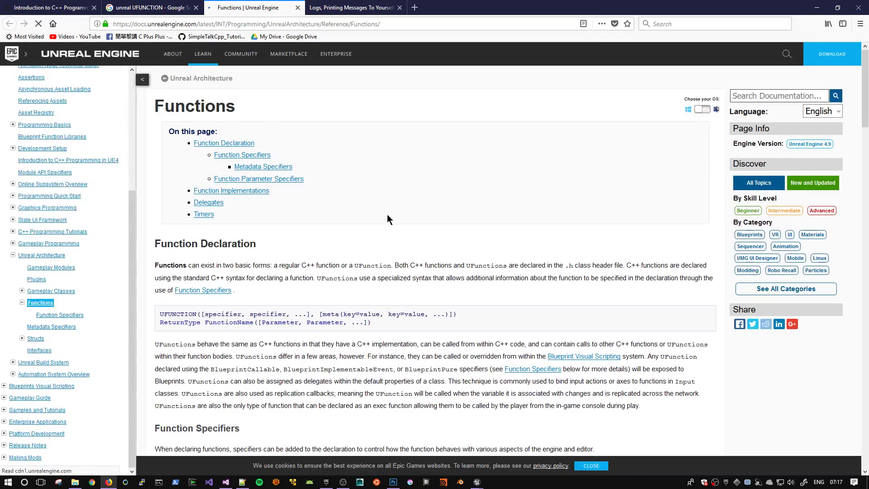
scroll(404, 225, "down", 5)
scroll(404, 225, "down", 5)
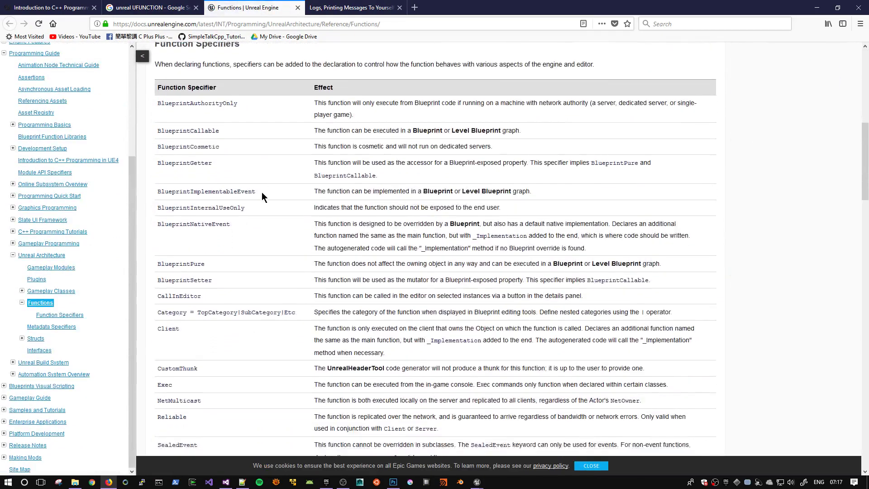
double_click(205, 197)
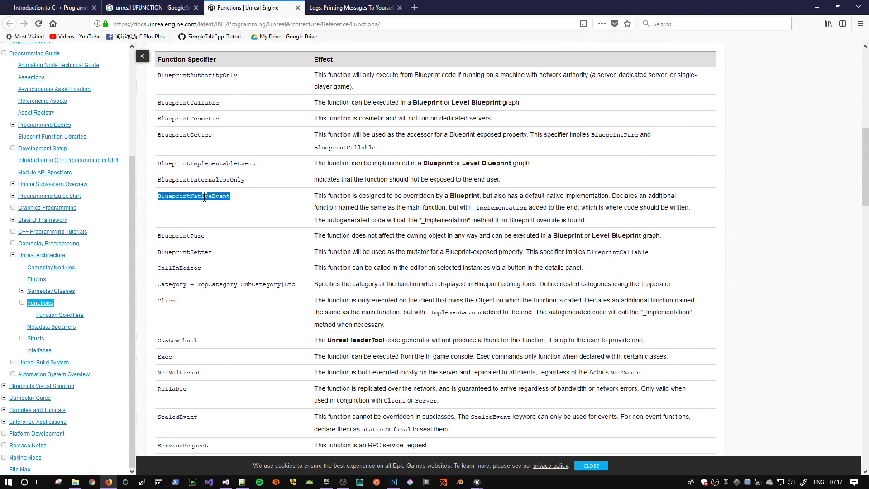
scroll(219, 197, "down", 2)
scroll(249, 215, "up", 2)
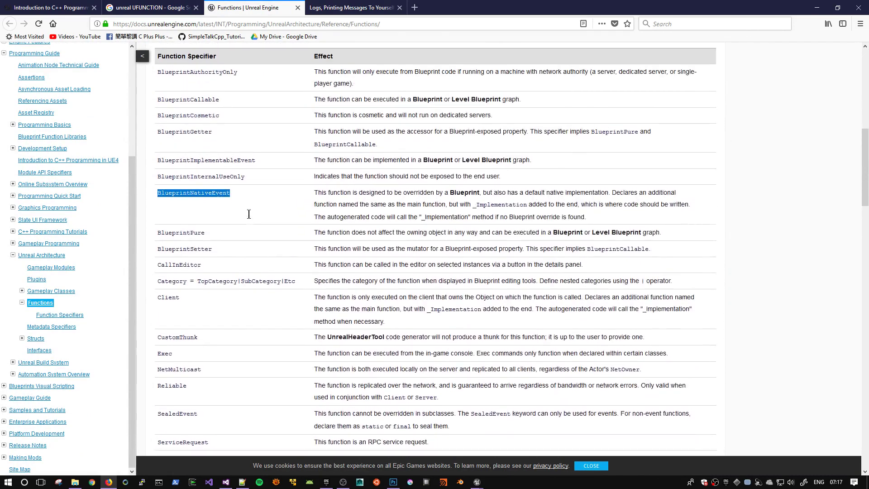
key("alt+Tab")
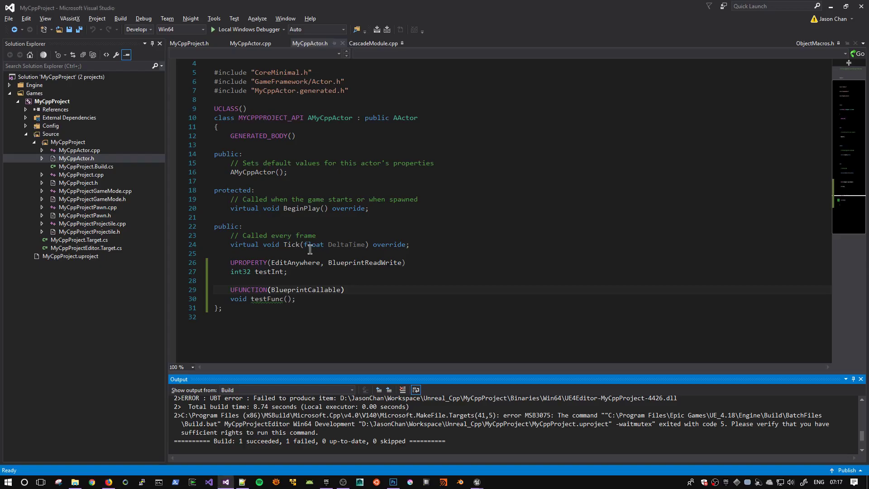
Generate an empty testFunc implementation in MyCppActor.cpp with Quick Actions' Create Implementation
scroll(362, 407, "up", 1)
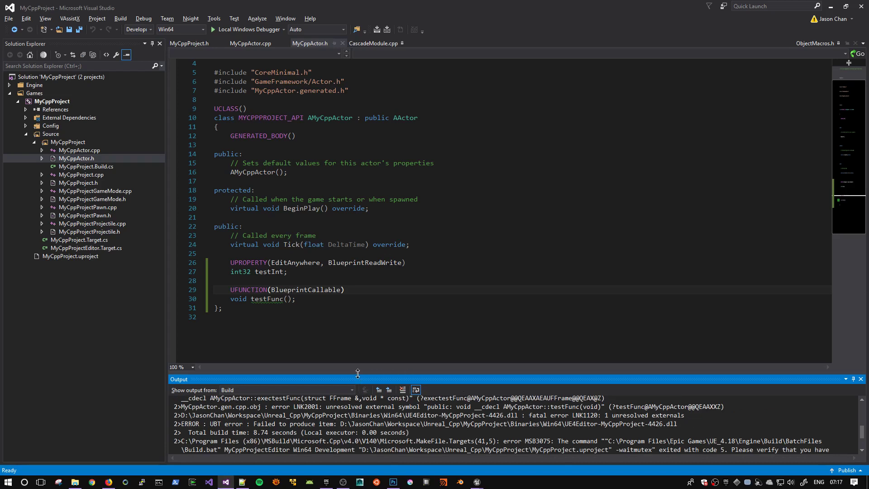
left_click_drag(357, 373, 358, 343)
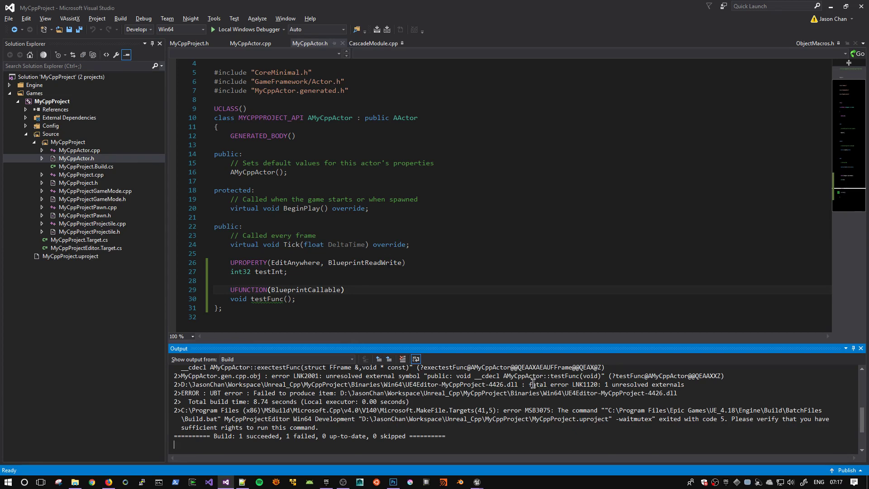
left_click(299, 298)
scroll(461, 310, "down", 2)
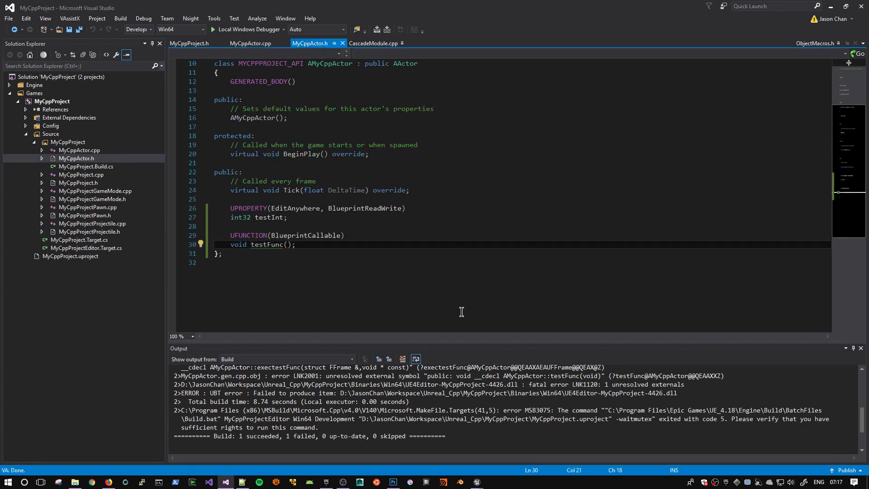
left_click(271, 245)
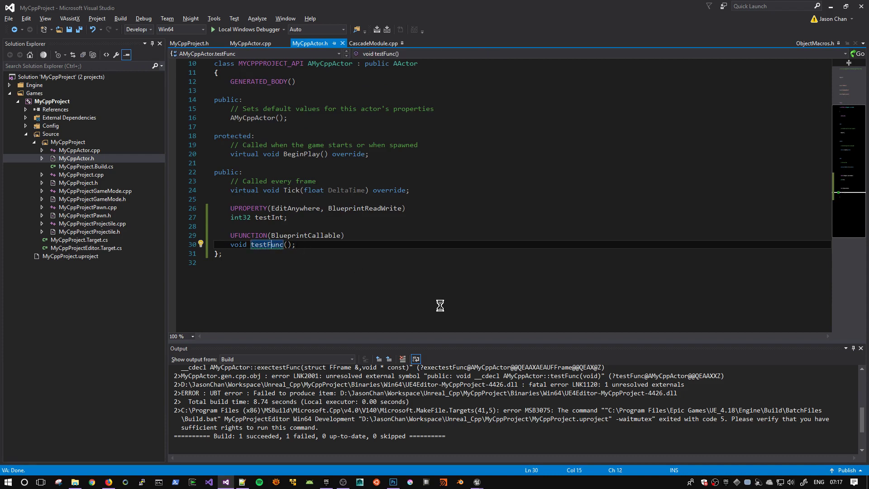
key("alt+shift+q")
key("Down")
key("Return")
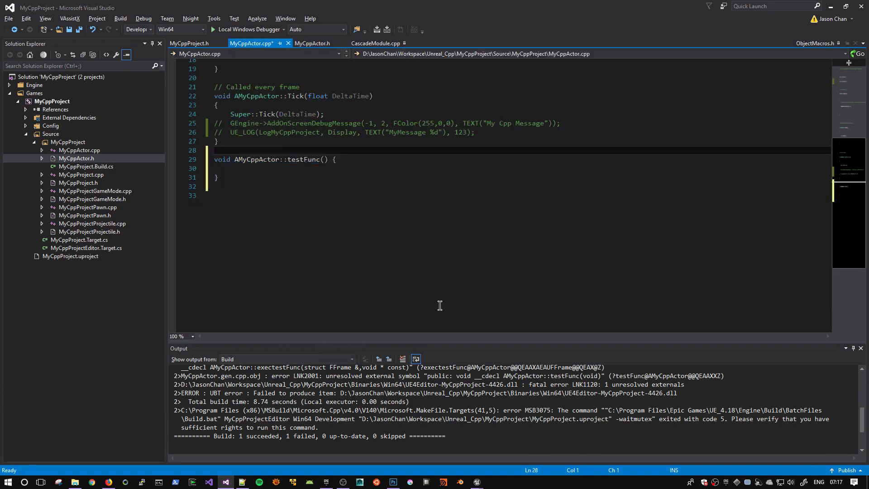
Copy the commented AddOnScreenDebugMessage line into testFunc's body and uncomment it
key("Up")
key("Up")
key("Up")
key("Up")
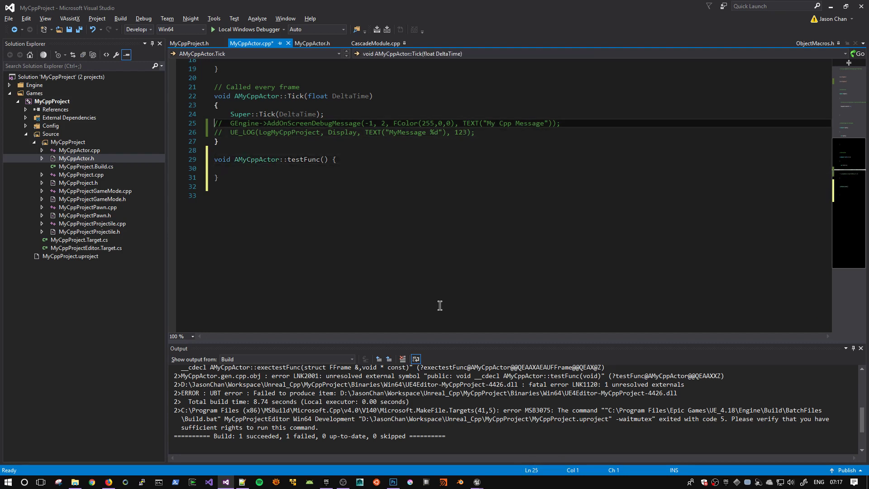
key("Down")
key("shift+Up")
key("ctrl+c")
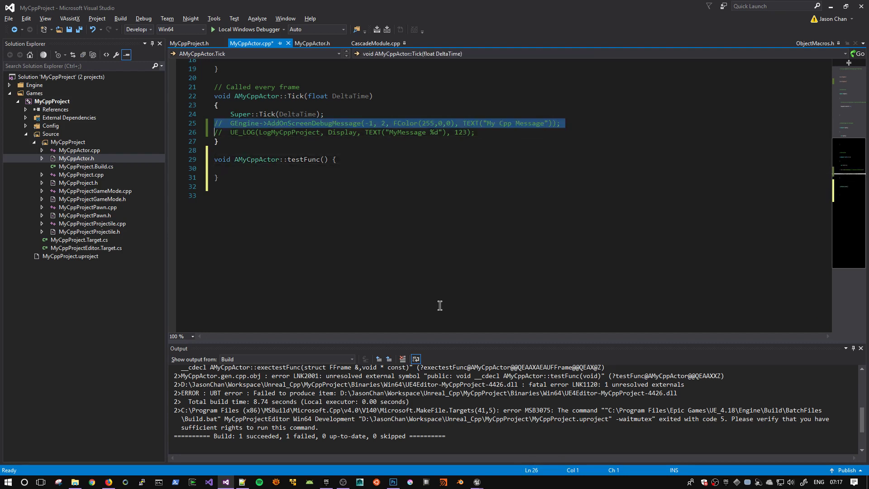
key("Down")
key("Down")
key("Down")
key("Down")
key("Down")
key("ctrl+v")
key("Up")
key("Delete")
key("Delete")
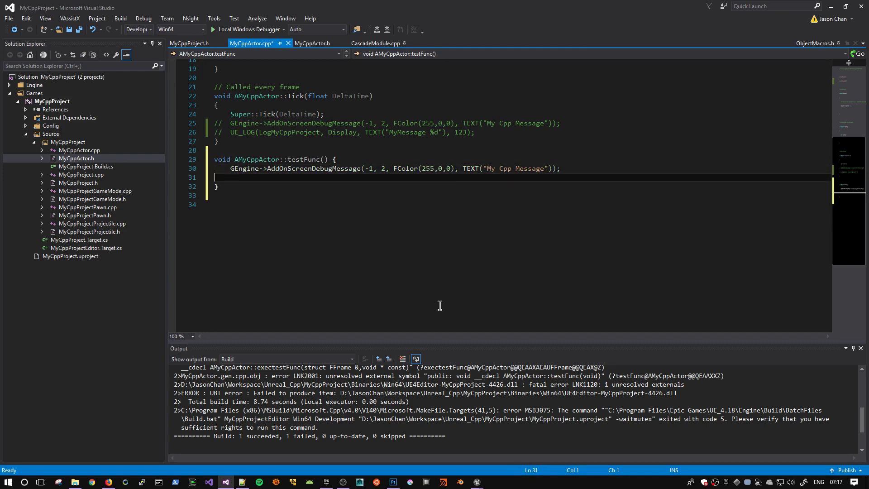
key("End")
key("Delete")
Change the message text to "MyCppActor testFunc", then save and build
key("Right")
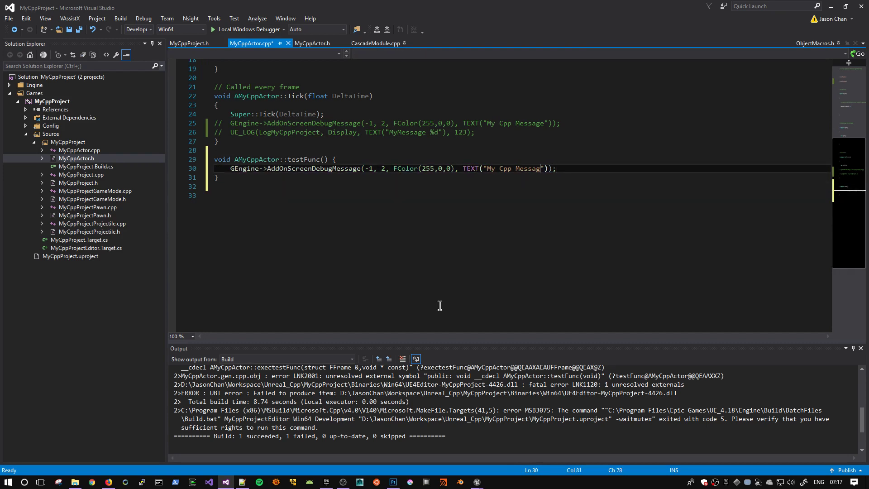
key("BackSpace")
key("BackSpace")
key("BackSpace")
key("BackSpace")
key("BackSpace")
key("BackSpace")
type("test")
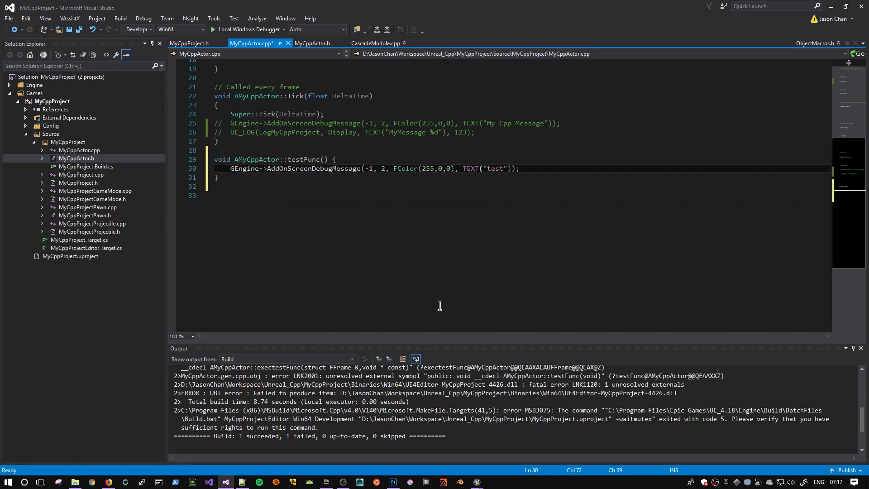
type("Func")
key("Left")
key("Left")
key("Left")
type("TEXT(\"")
type("MyCppActo")
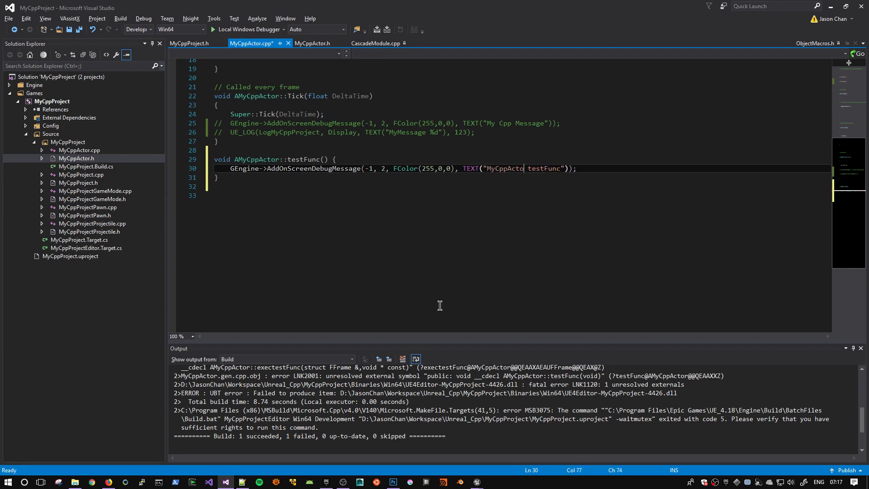
type("r")
key("ctrl+s")
key("ctrl+shift+b")
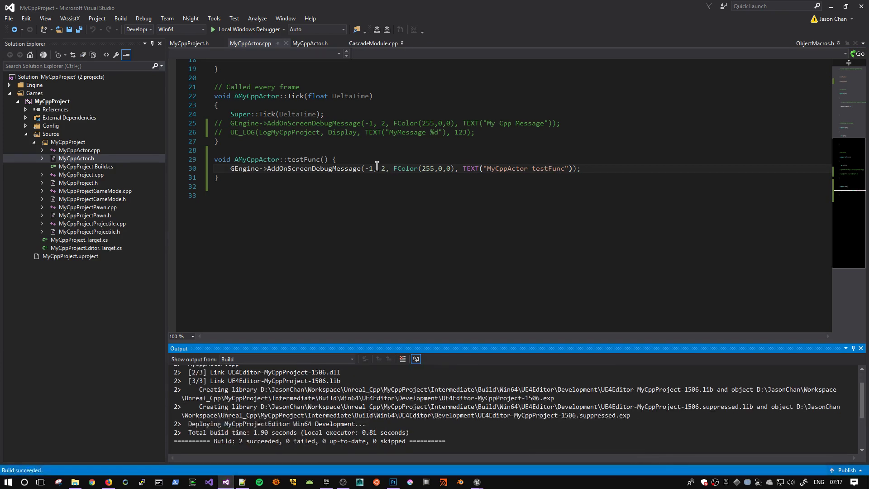
Add a Test Func node to MyCppActor_Blueprint's graph and connect Event Tick to it
key("alt+Tab")
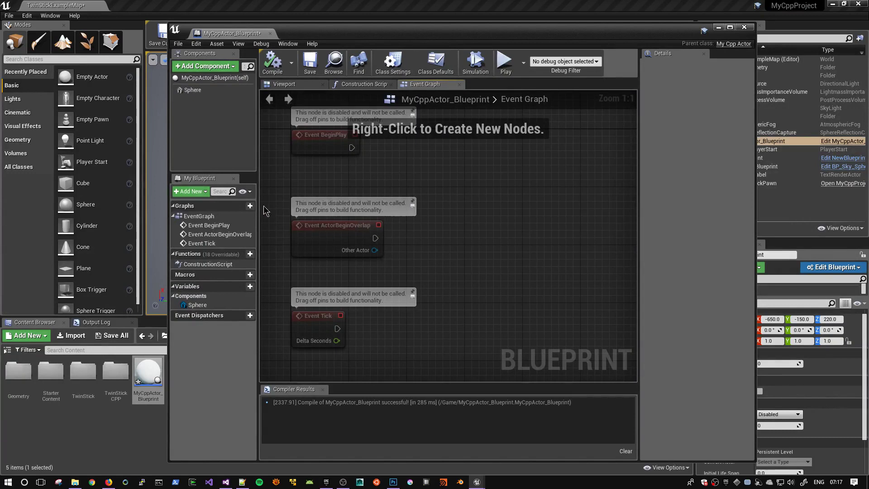
left_click_drag(325, 33, 278, 30)
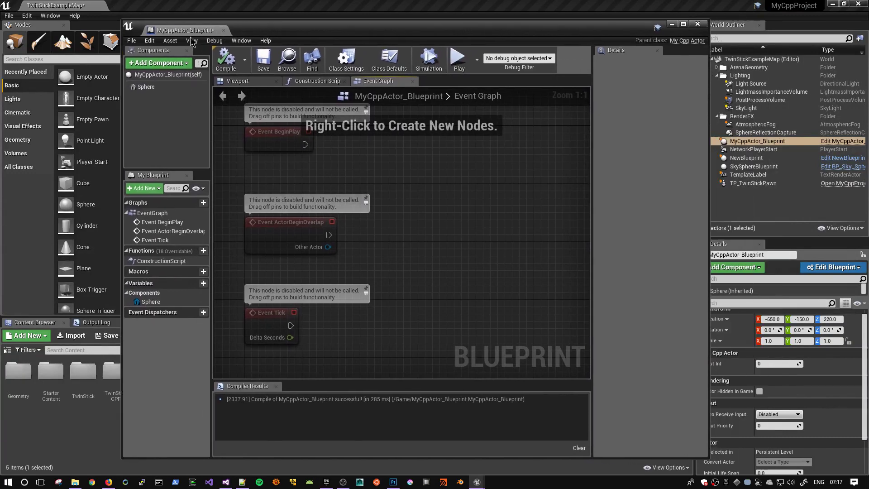
right_click(411, 157)
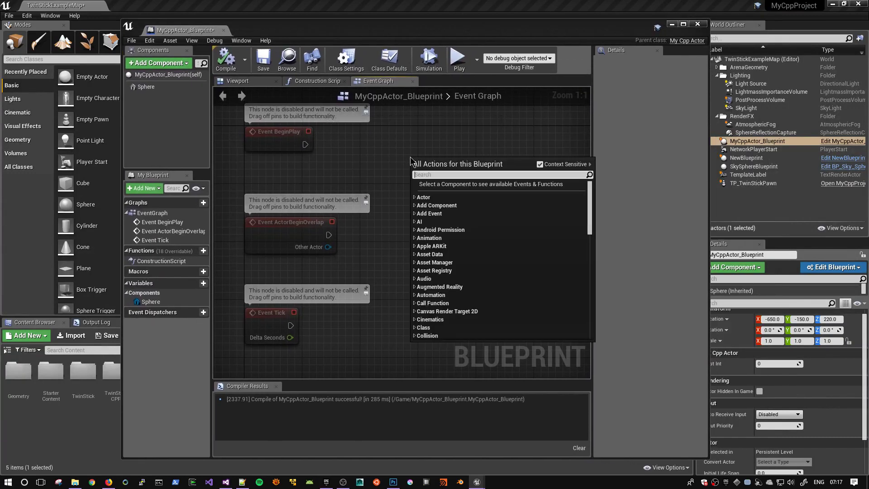
type("testF")
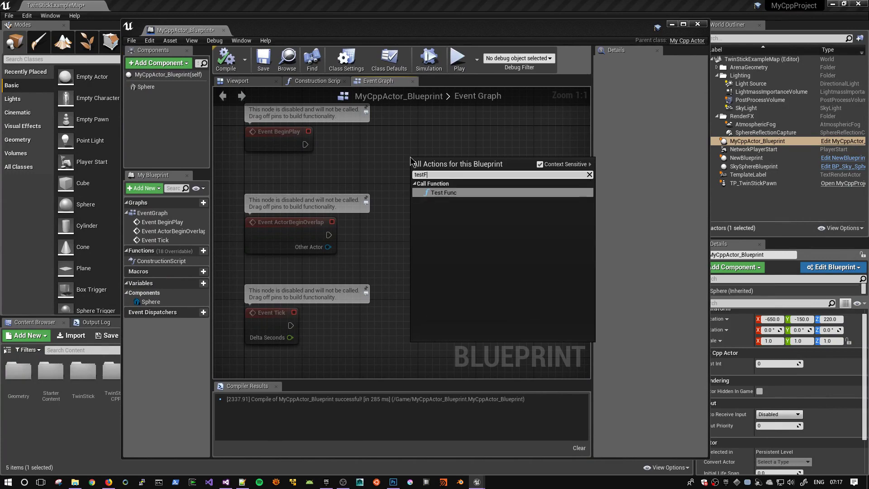
key("Return")
left_click_drag(444, 156, 465, 156)
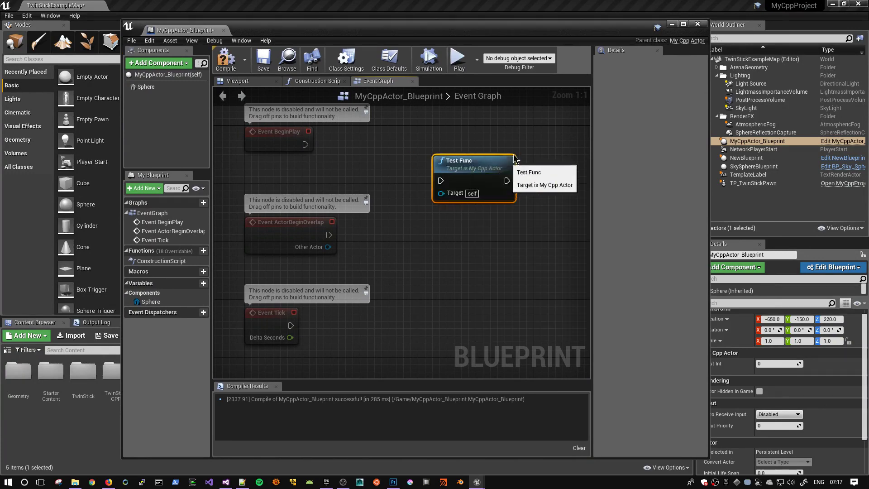
left_click_drag(290, 326, 440, 181)
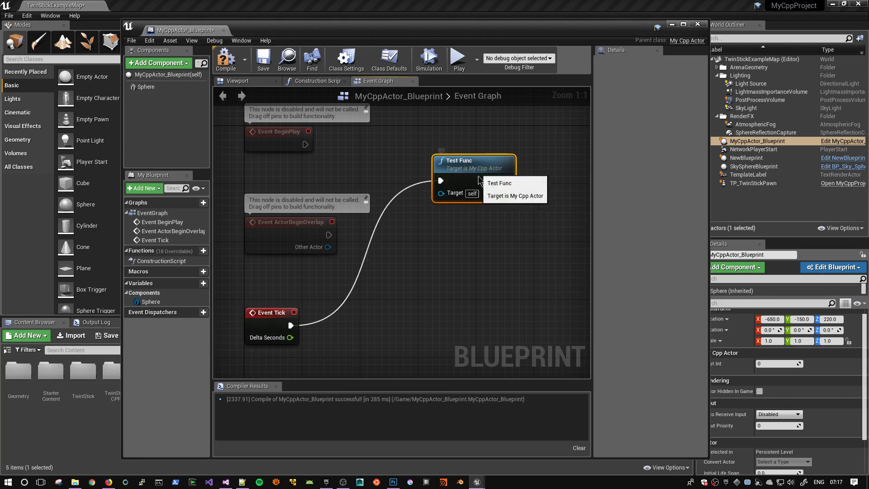
left_click_drag(497, 169, 505, 284)
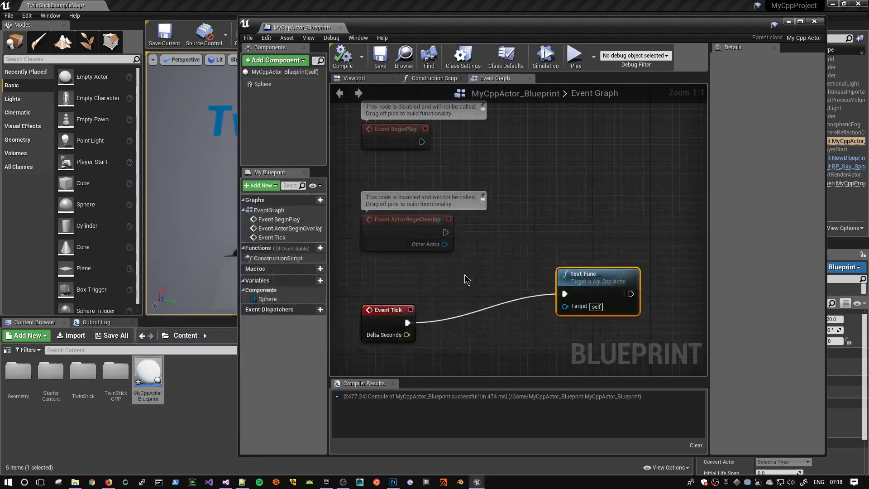
key("alt+Tab")
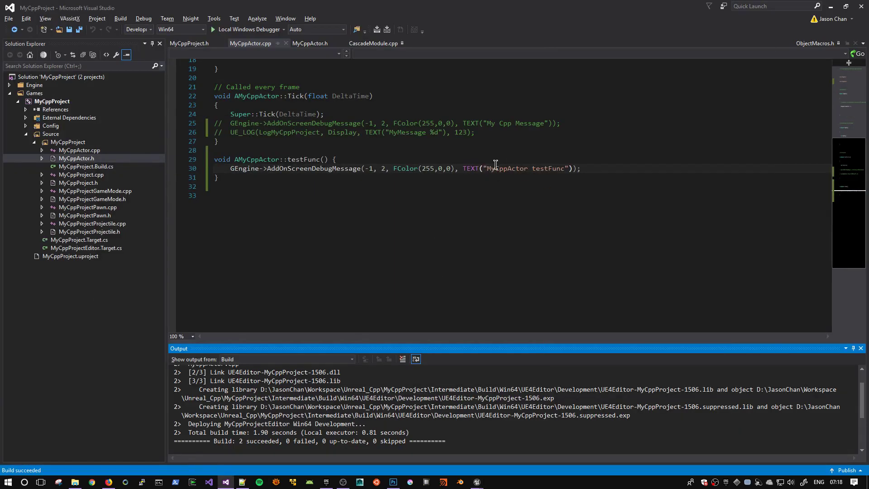
Run the simulation to check the on-screen messages, then stop it
key("alt+Tab")
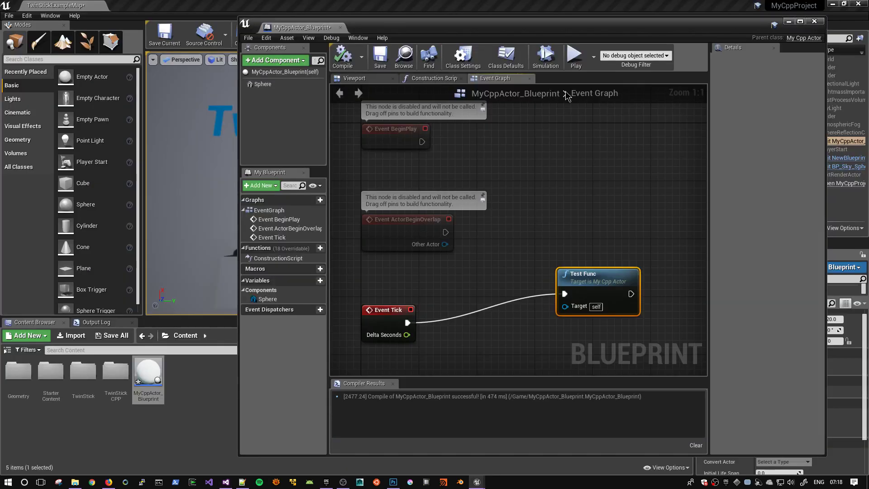
left_click(575, 55)
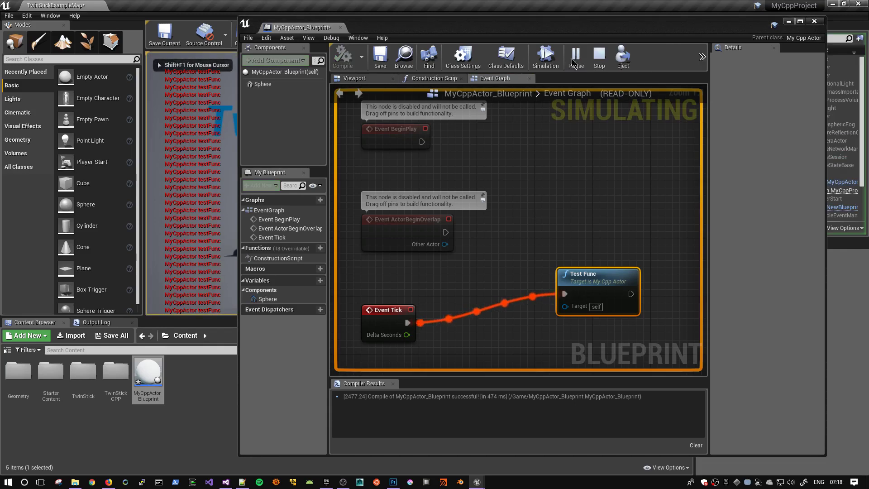
key("Escape")
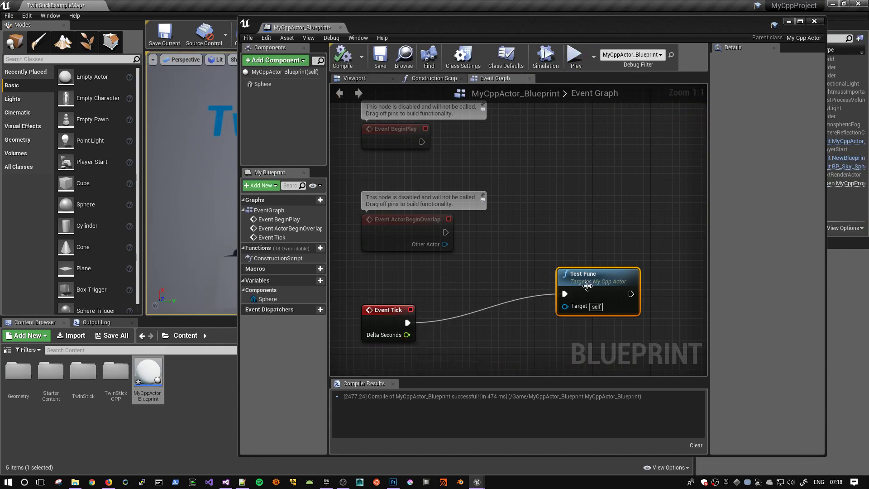
Break the Event Tick link to Test Func and reposition the Test Func node
left_click_drag(587, 285, 536, 228)
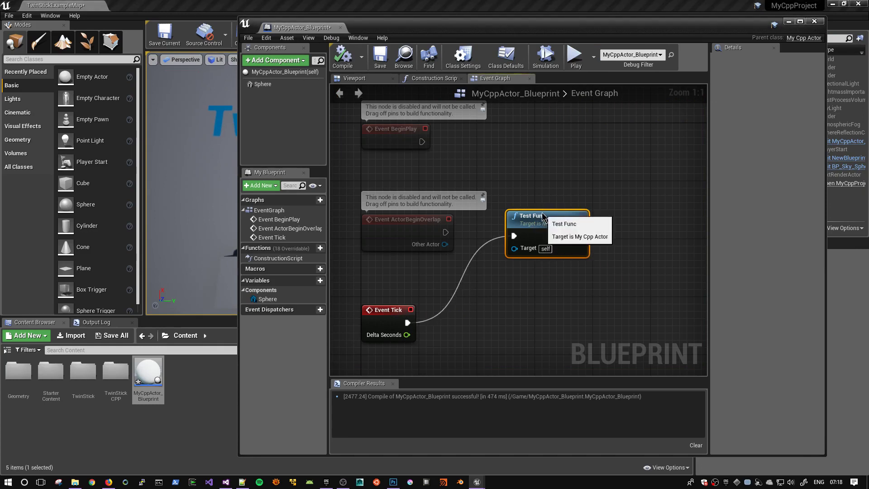
left_click(466, 284)
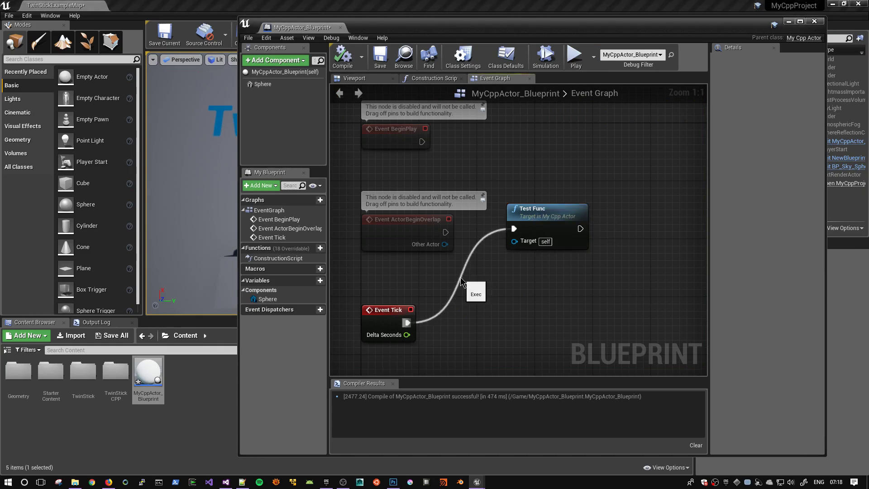
left_click(461, 282, "alt")
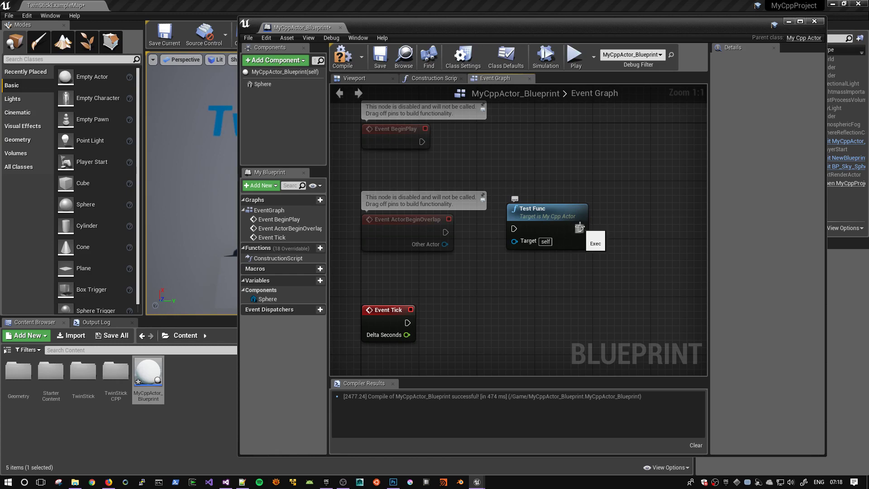
left_click_drag(408, 323, 513, 241)
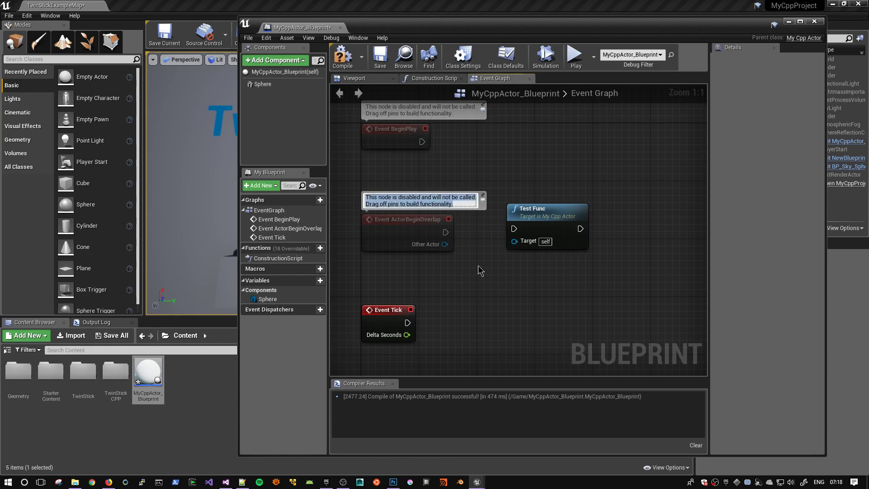
left_click_drag(534, 211, 563, 182)
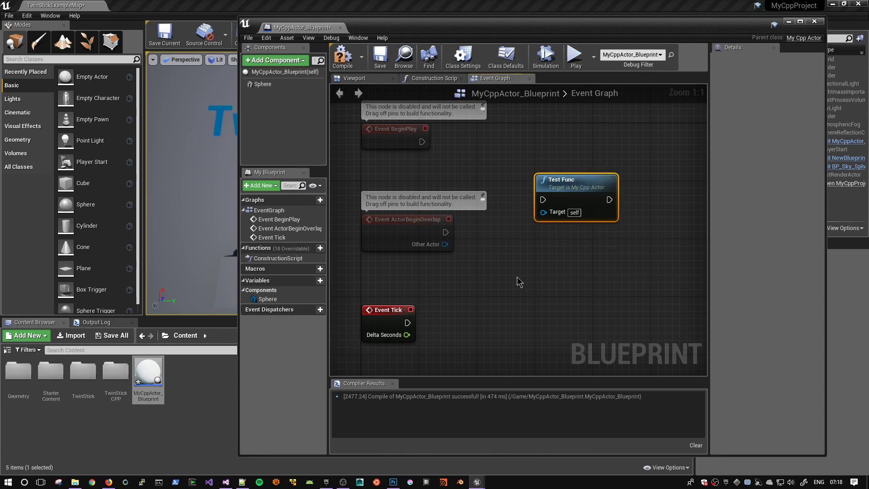
Search the node list for 'testFun', then clear the search and dismiss the menu
right_click(514, 258)
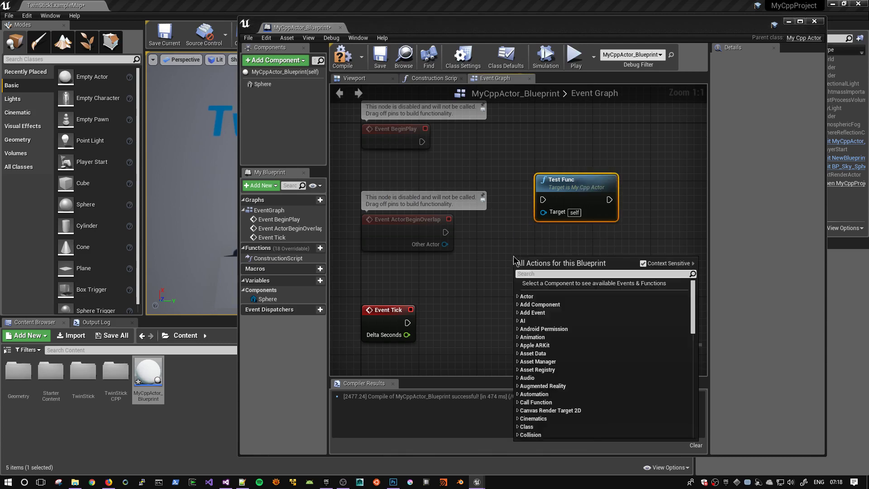
type("testFun")
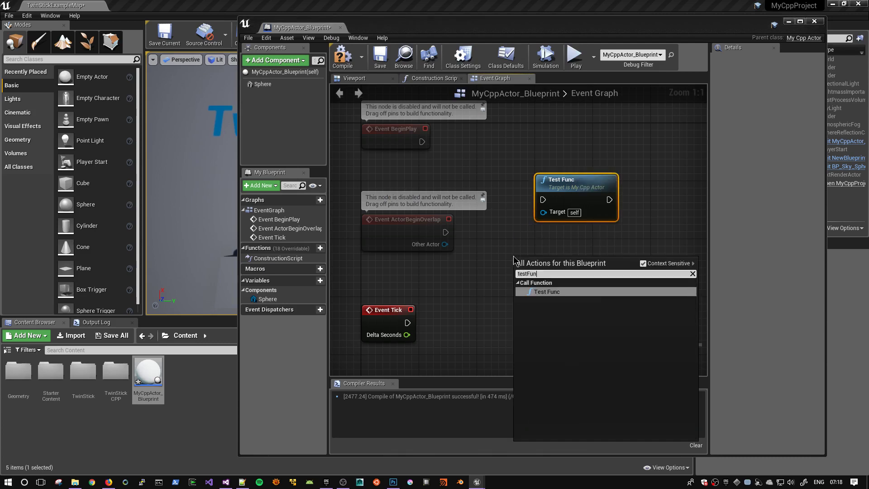
key("BackSpace")
key("BackSpace")
key("BackSpace")
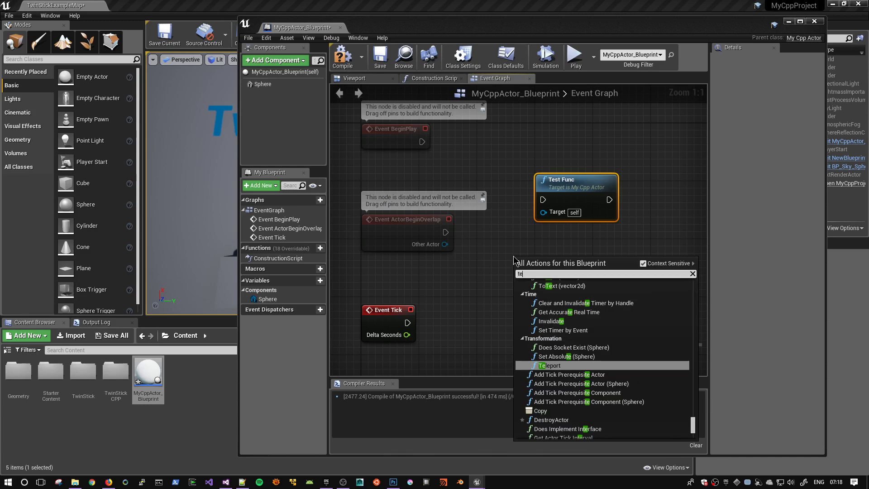
key("BackSpace")
key("BackSpace")
key("Escape")
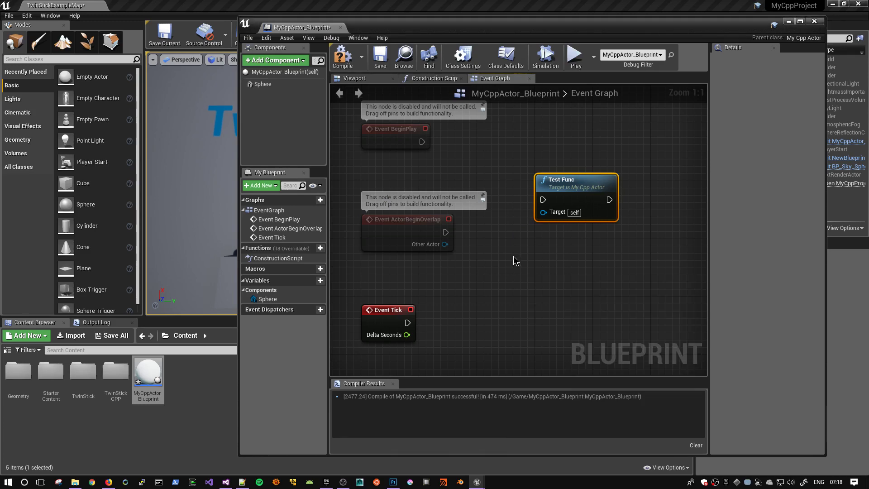
key("alt+Tab")
key("alt+Tab")
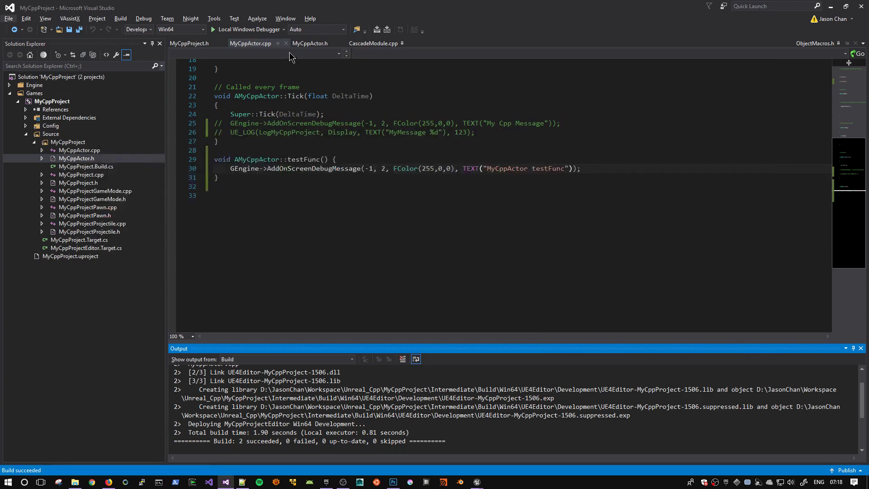
Open MyCppActor.h at the testFunc declaration
left_click(185, 44)
double_click(88, 158)
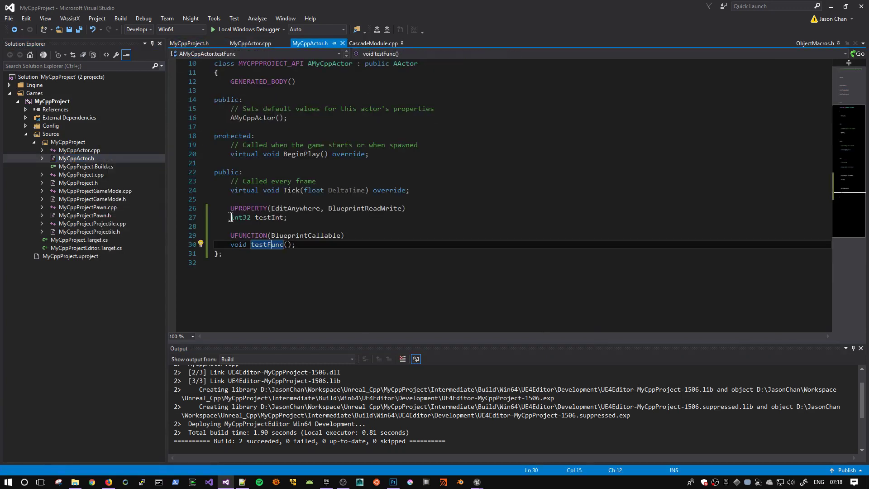
left_click(424, 250)
key("Up")
Delete the Test Func node from the Blueprint graph
key("alt+Tab")
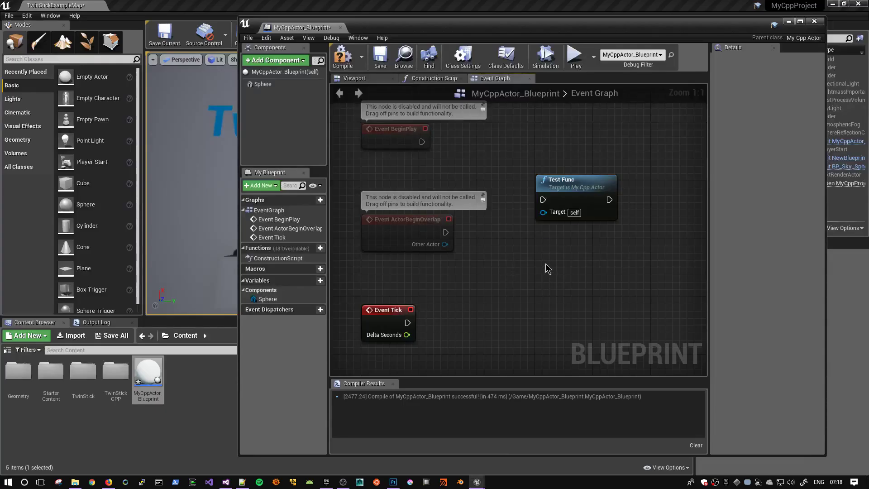
left_click(590, 184)
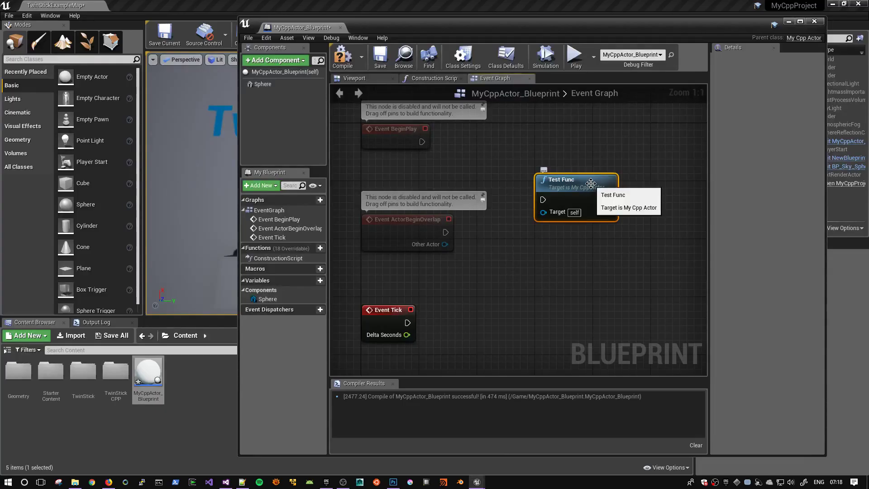
key("Delete")
key("alt+Tab")
key("Tab")
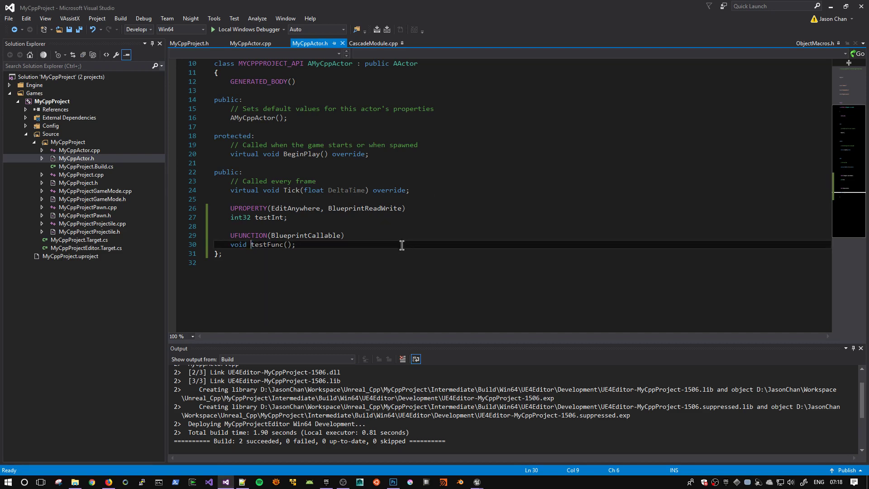
Rename the testFunc declaration to BpToCpp
key("Right")
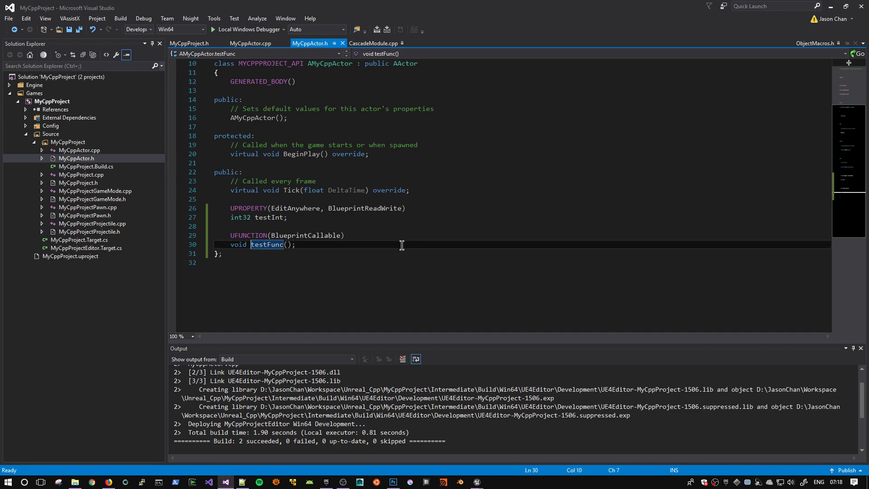
type("bpCa")
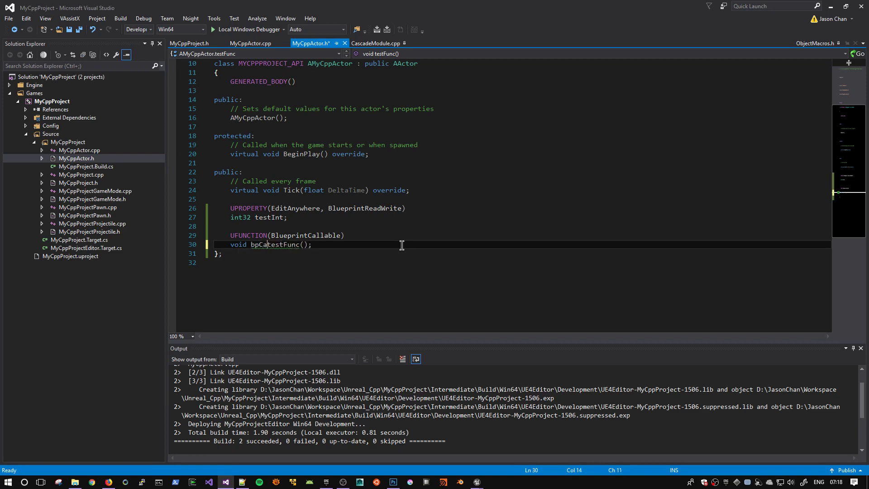
type("llCpp")
key("Delete")
key("Delete")
key("Delete")
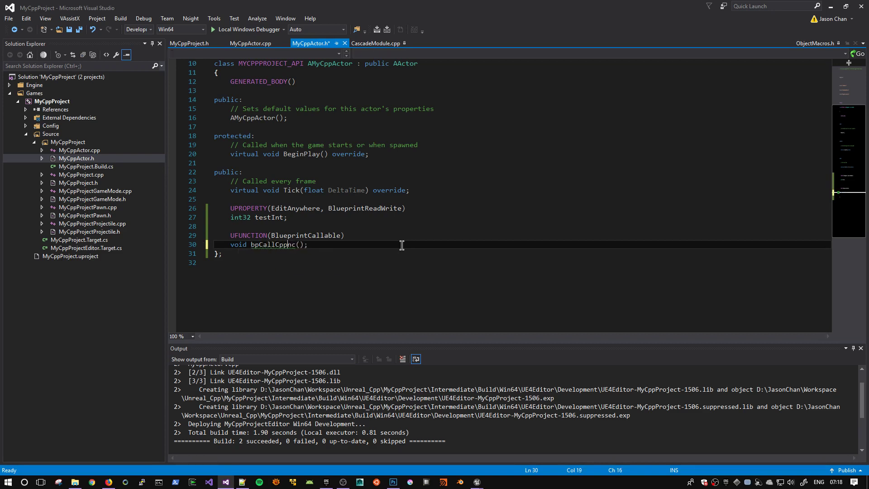
key("Delete")
key("Delete")
key("Delete")
type("To")
type("B")
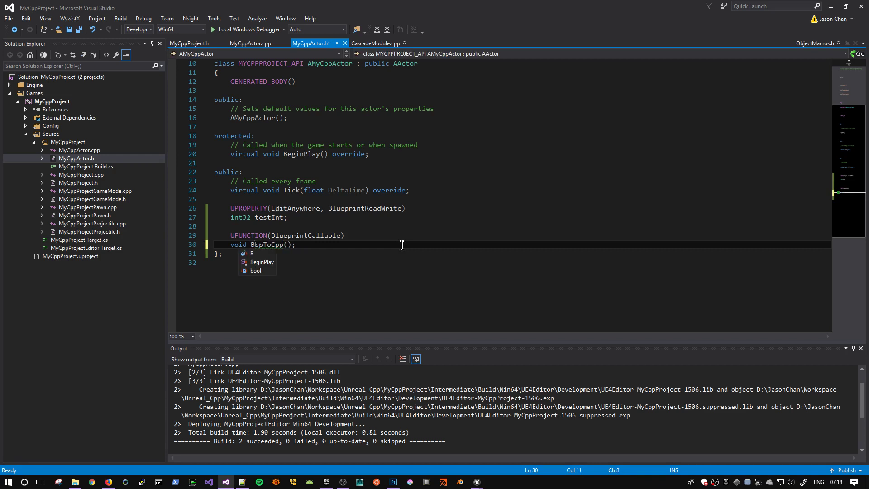
key("Delete")
key("End")
key("Return")
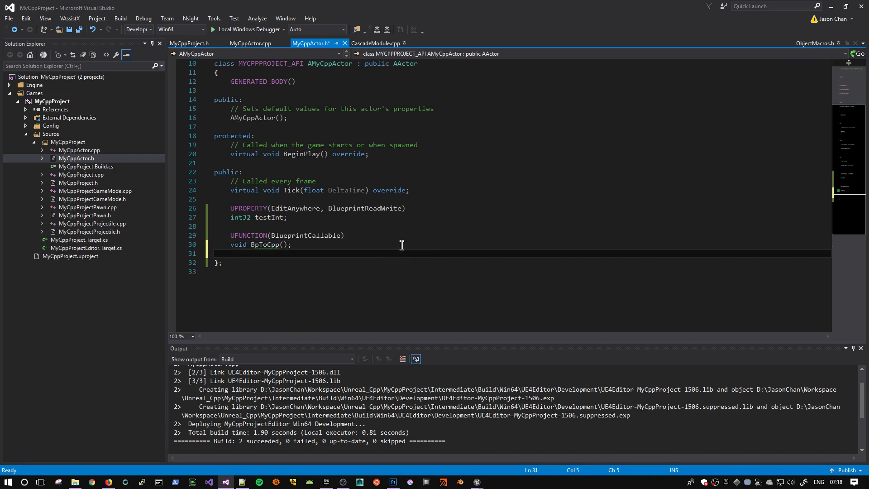
key("Return")
key("Up")
key("Up")
key("Up")
key("Down")
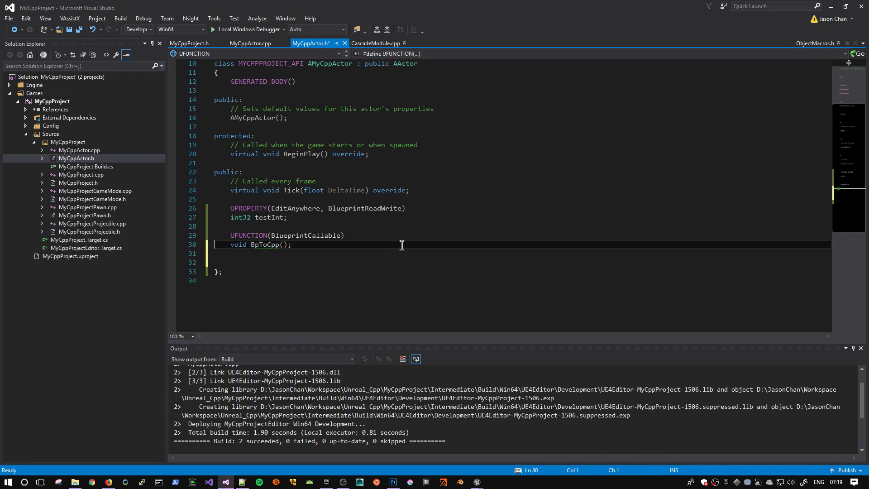
key("Down")
key("Down")
Declare a new UFUNCTION(BlueprintNativeEvent) void CppToBp(); below BpToCpp and save the header
type("UFUNCTION(")
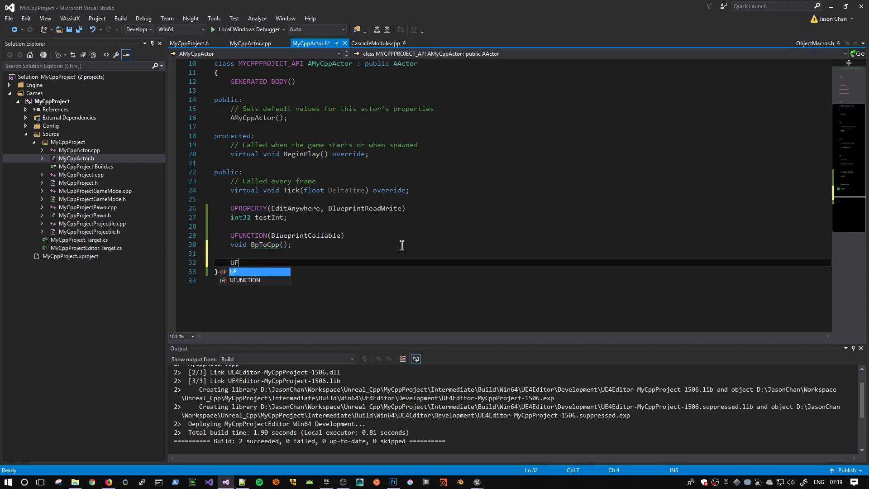
key("alt+Tab")
key("alt+Tab")
key("alt+Tab")
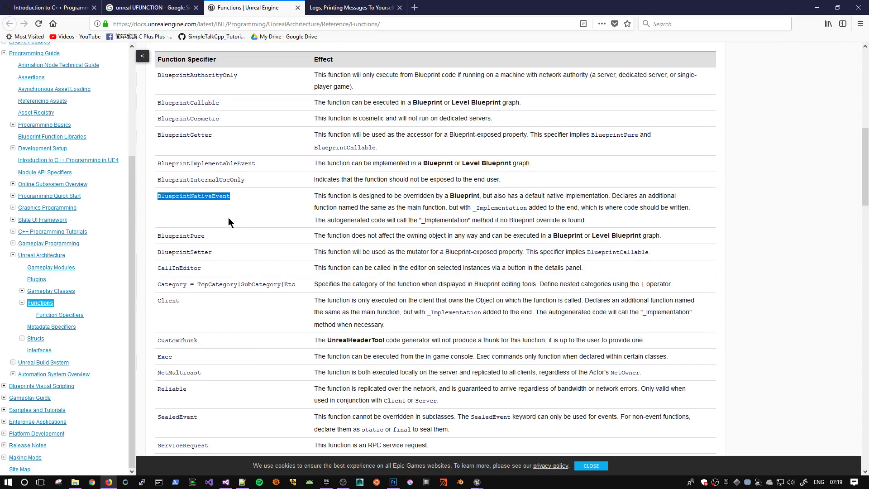
key("alt+Tab")
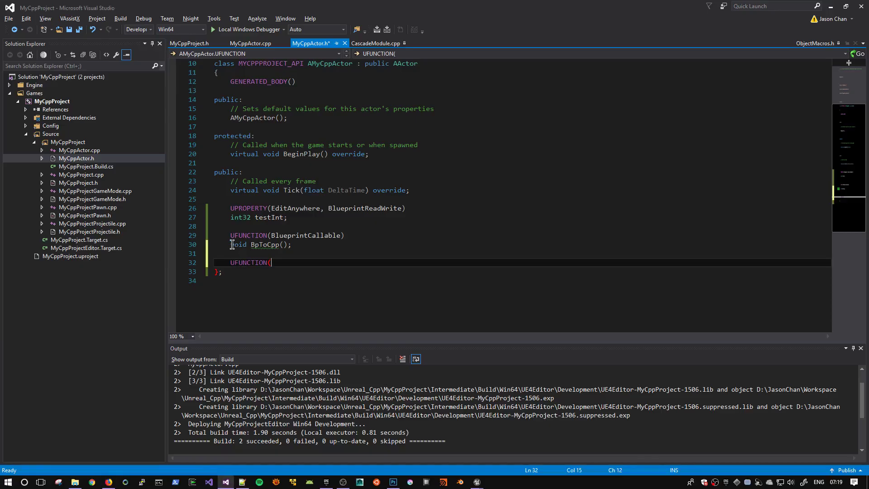
type("BlueprintNativeEvent")
type(")")
key("Return")
type("void C")
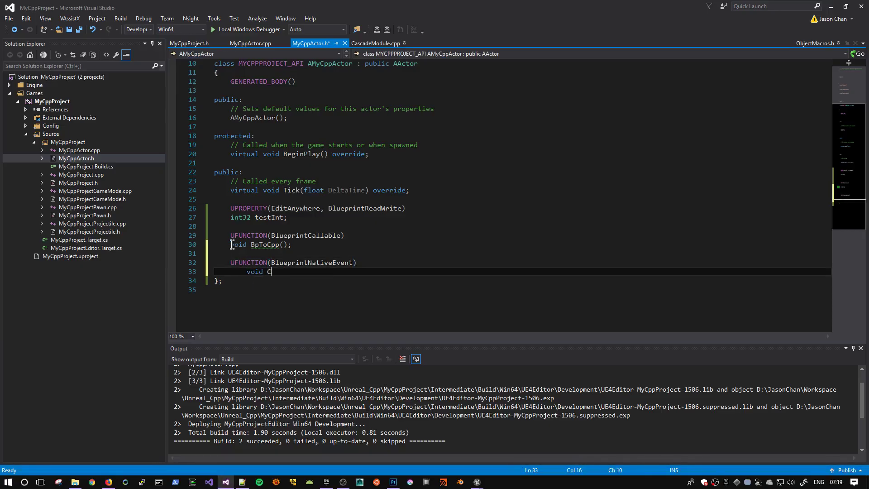
type("ppTo")
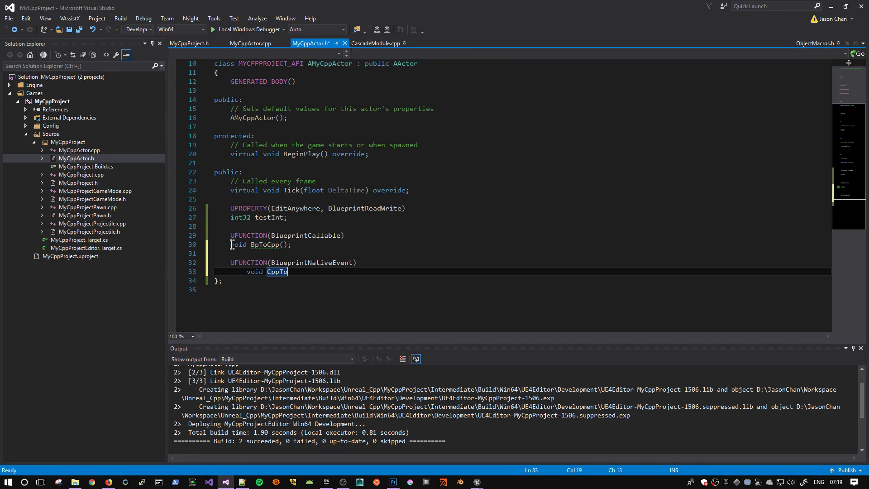
type("Bp();")
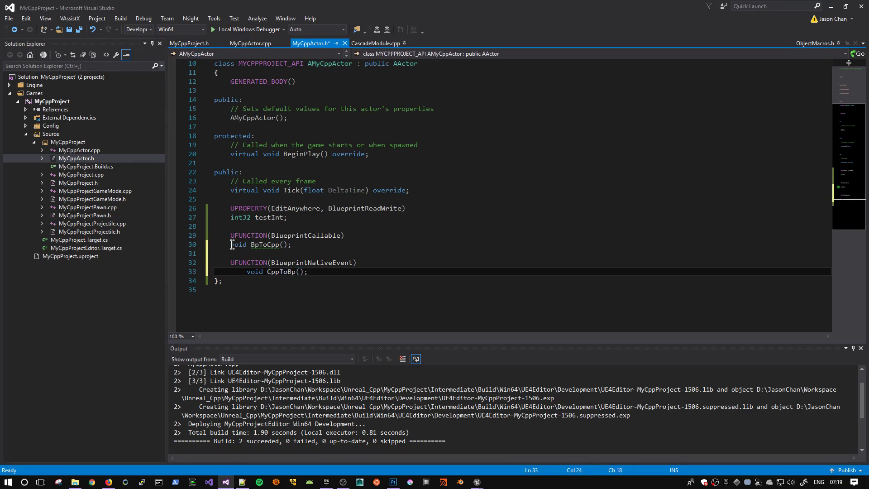
key("Home")
key("shift+Tab")
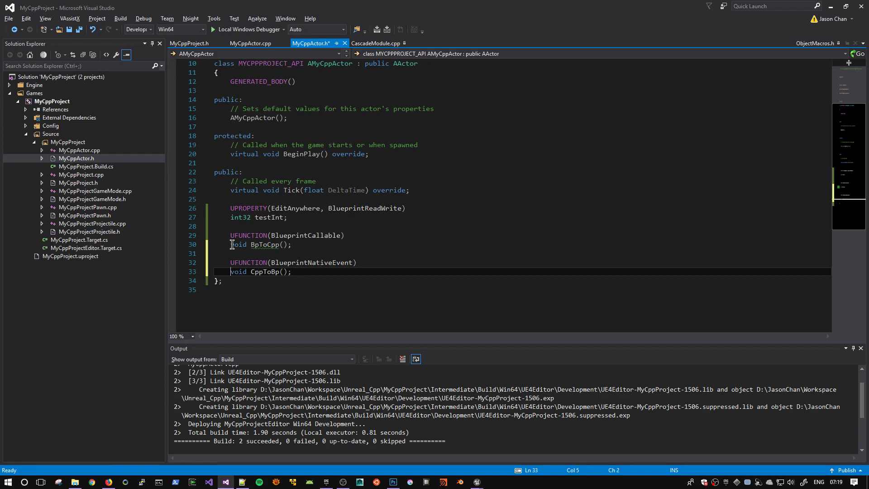
key("ctrl+s")
Check BlueprintCallable in the docs and remove BlueprintNativeEvent, leaving CppToBp's UFUNCTION() empty
key("alt+Tab")
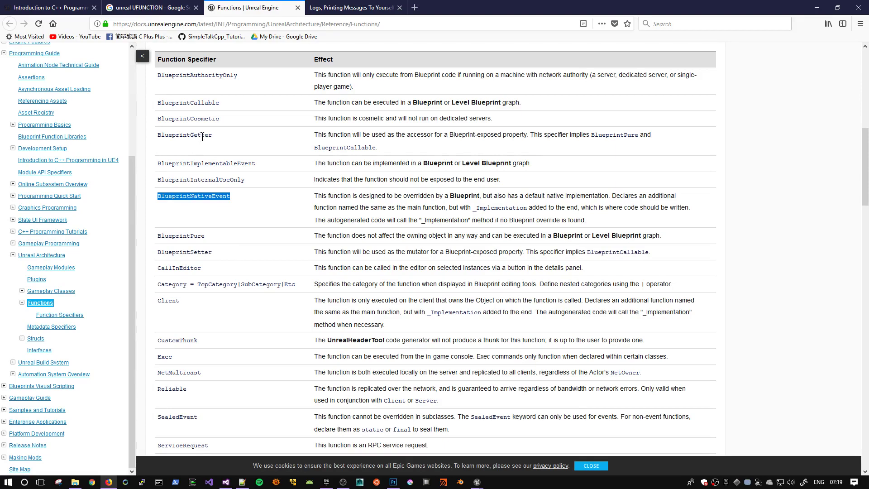
double_click(192, 103)
key("alt+Tab")
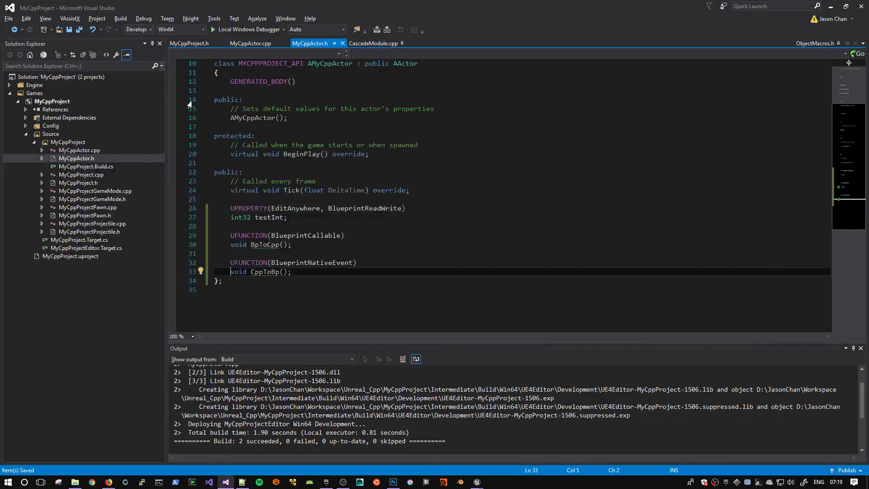
key("alt+Tab")
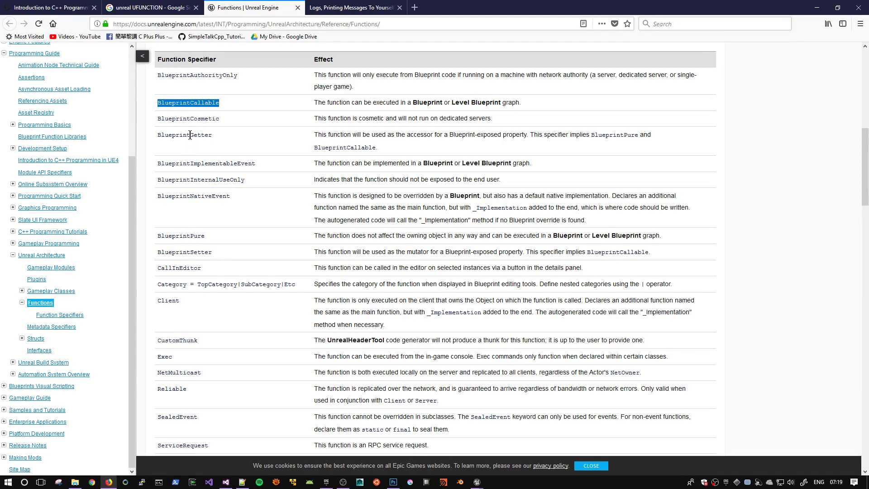
key("alt+Tab")
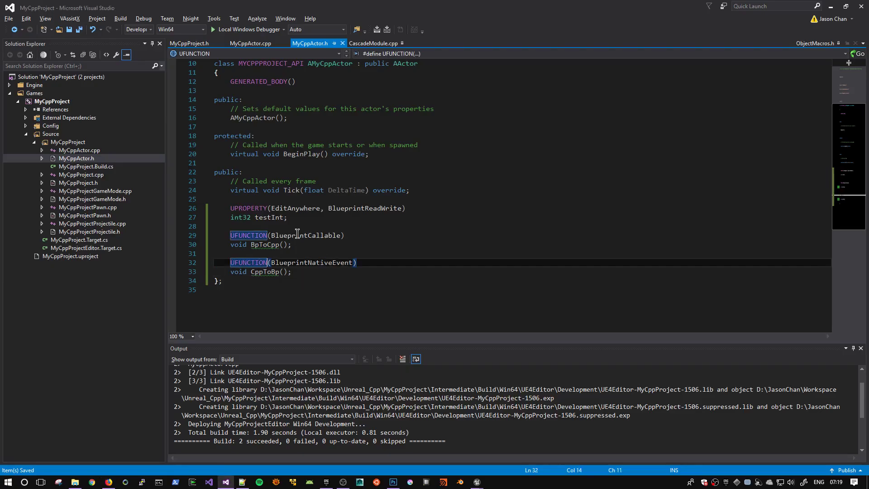
key("ctrl+shift+Right")
key("Delete")
key("Down")
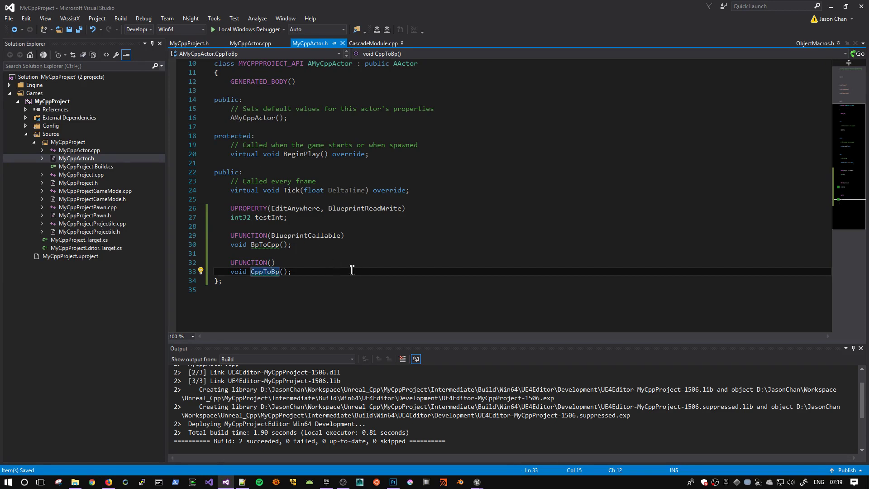
key("End")
left_click(275, 271)
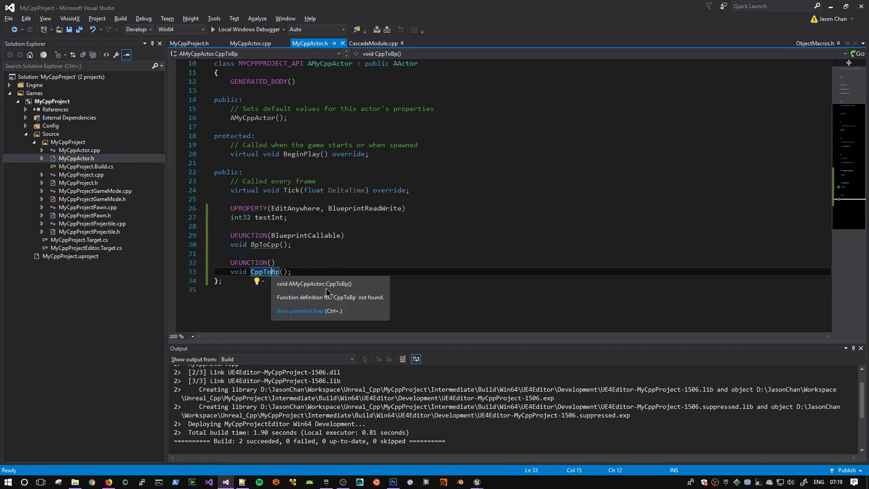
Build, follow the error to MyCppActor.cpp, and rename the testFunc definition to BpToCpp
key("ctrl+shift+b")
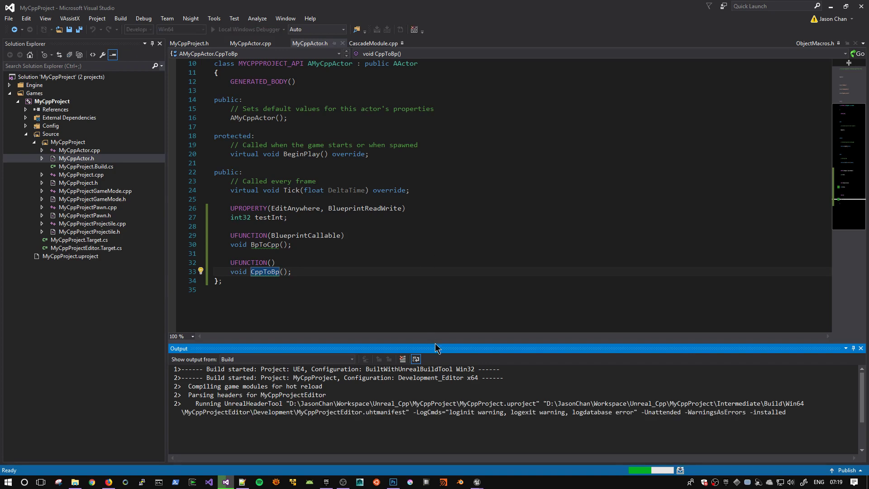
left_click_drag(436, 343, 436, 318)
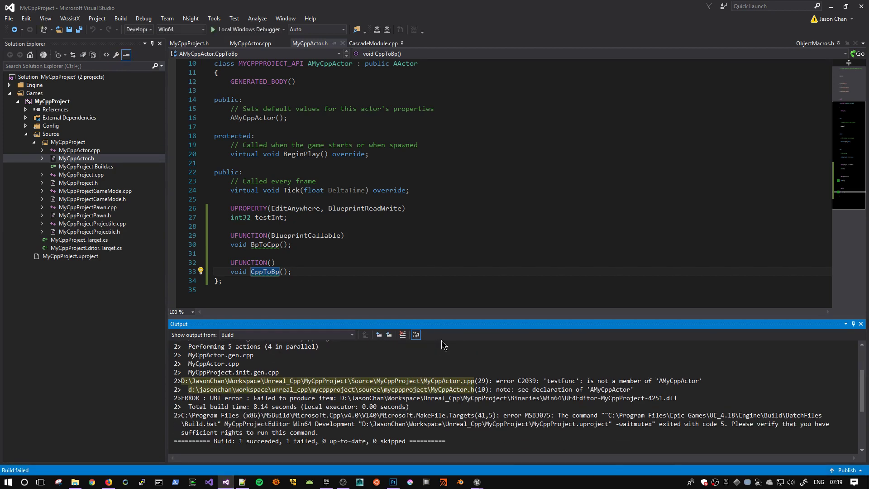
double_click(420, 380)
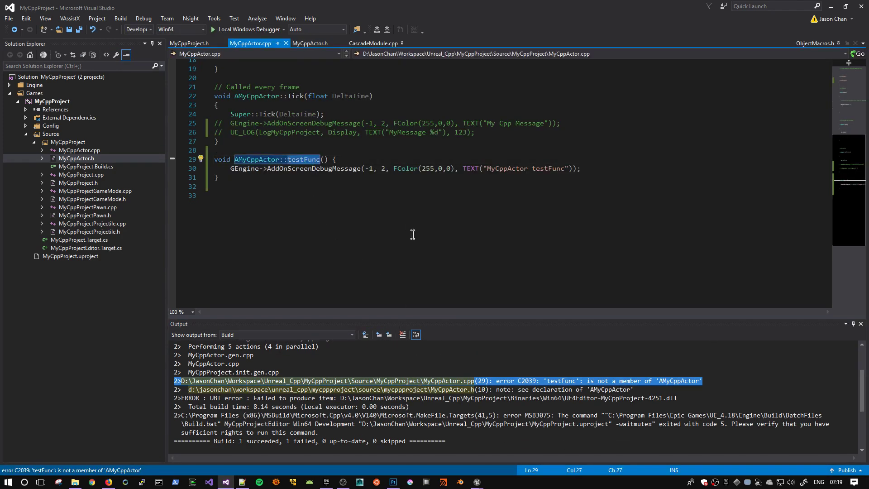
type("BpToCp")
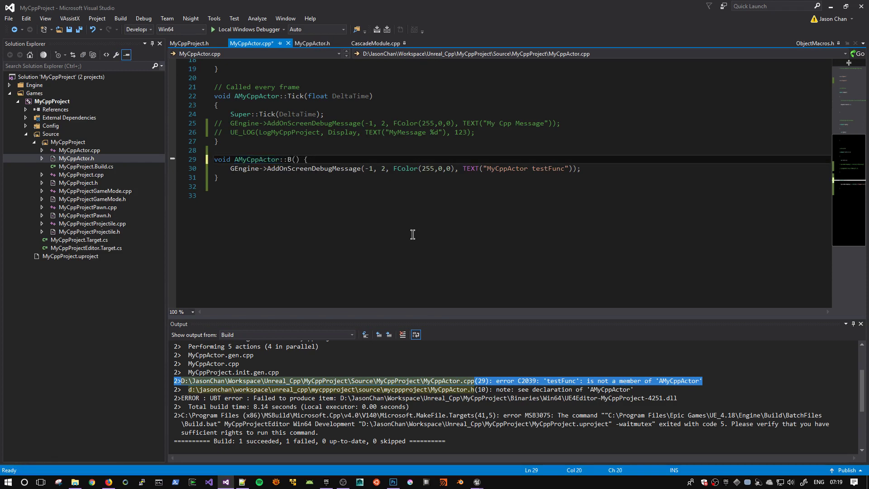
key("Tab")
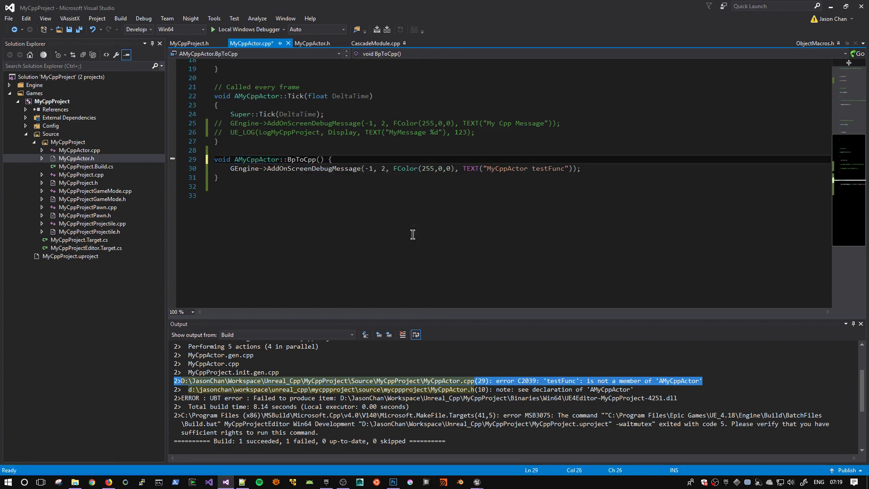
key("ctrl+shift+b")
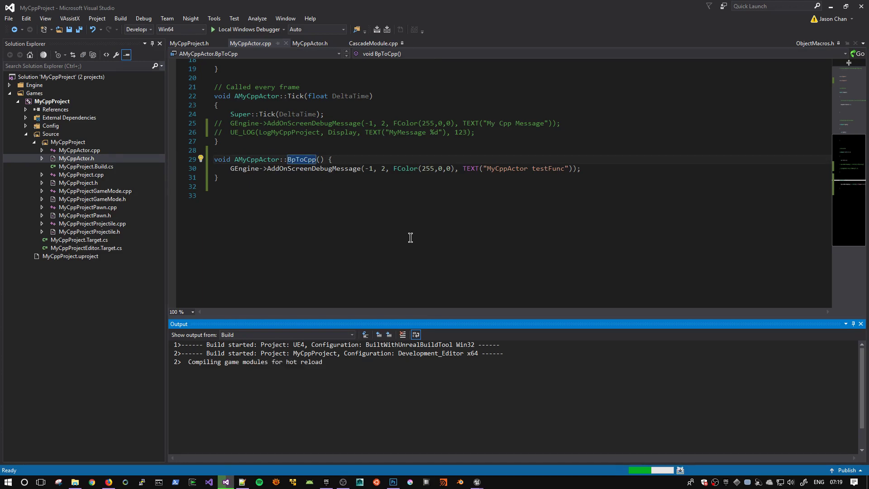
Change the message to "MyCppActor BpToCpp", save, rebuild, and jump to the CppToBp declaration
double_click(548, 168)
type("BpToCpp")
key("ctrl+s")
key("ctrl+shift+b")
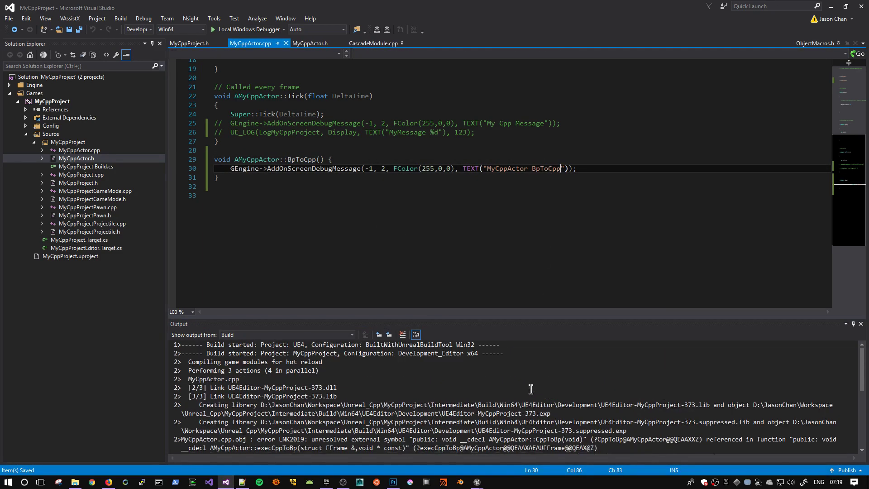
left_click(421, 268)
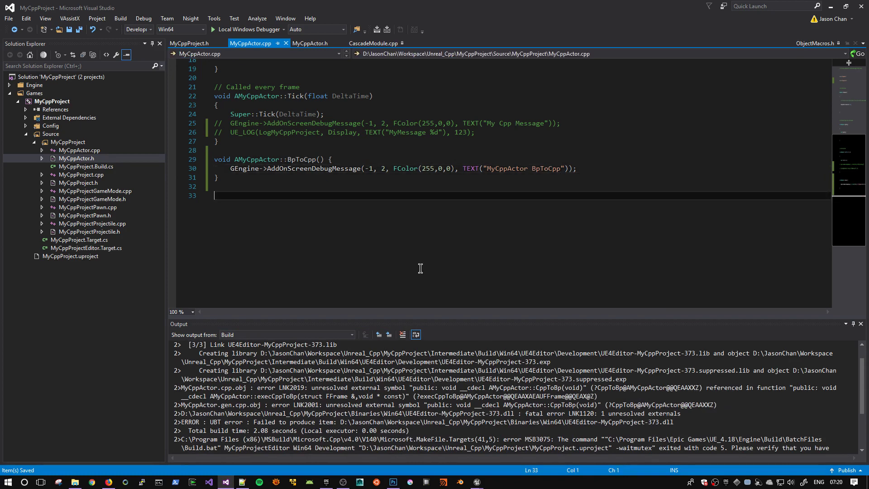
key("alt+o")
Create an empty CppToBp implementation in MyCppActor.cpp, paste in the GEngine message line, and save
key("alt+shift+q")
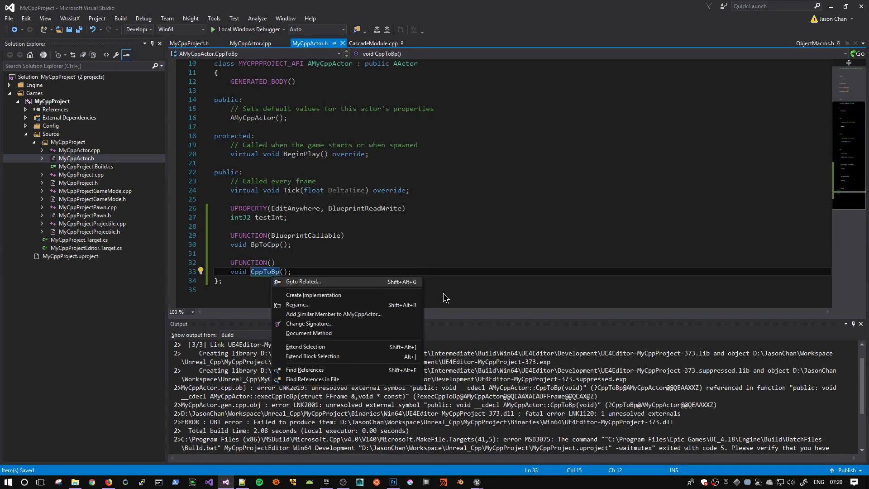
key("Down")
key("Return")
key("Up")
key("Up")
key("Up")
key("shift+End")
key("ctrl+c")
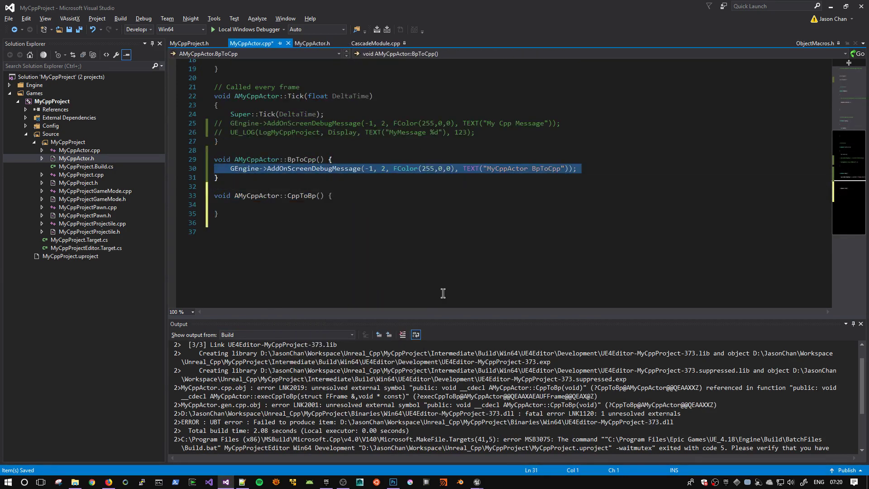
key("Down")
key("Down")
key("Down")
key("ctrl+v")
key("ctrl+s")
Change the pasted message text to 'MyCppActor CppToBp' and build the project successfully
double_click(305, 196)
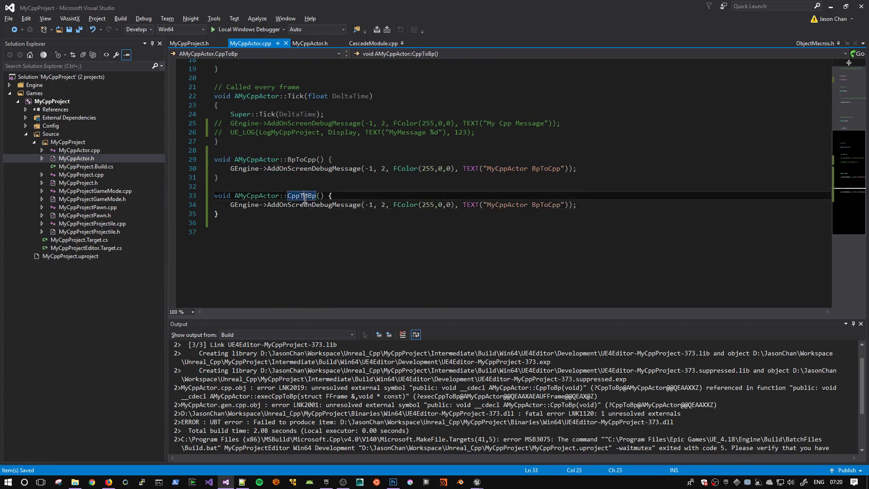
key("ctrl+c")
double_click(537, 204)
key("ctrl+v")
key("ctrl+shift+b")
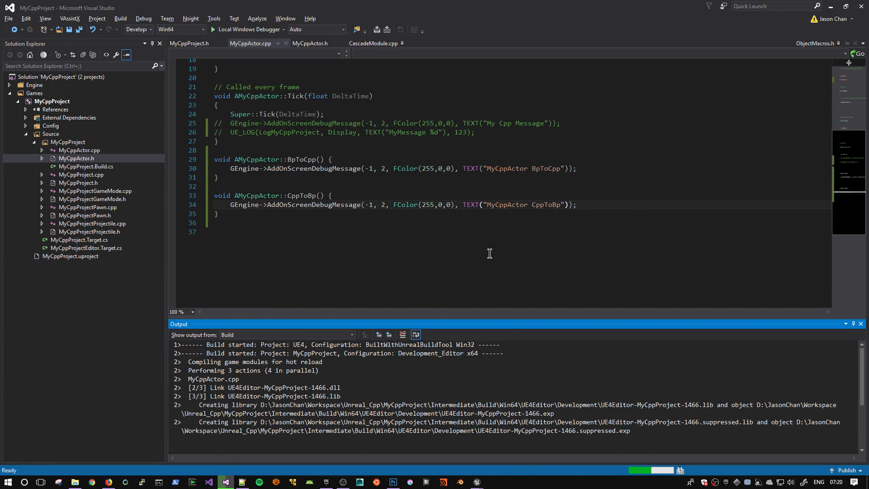
left_click(418, 264)
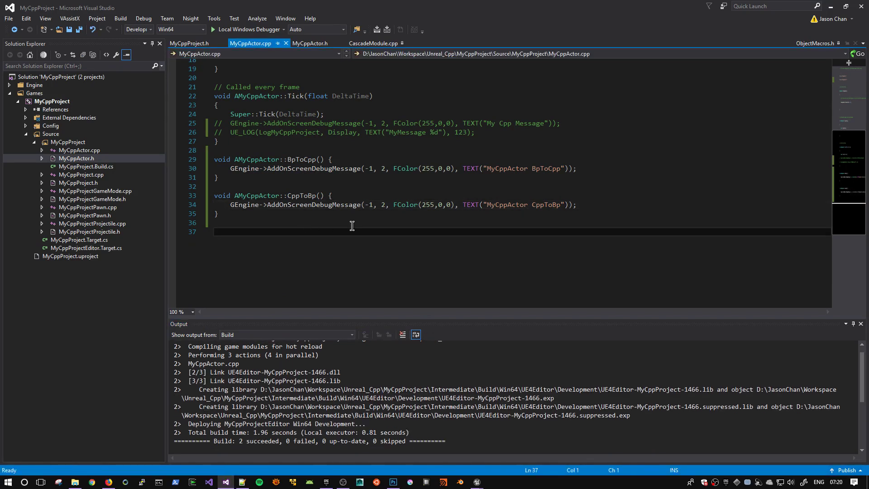
left_click(352, 225)
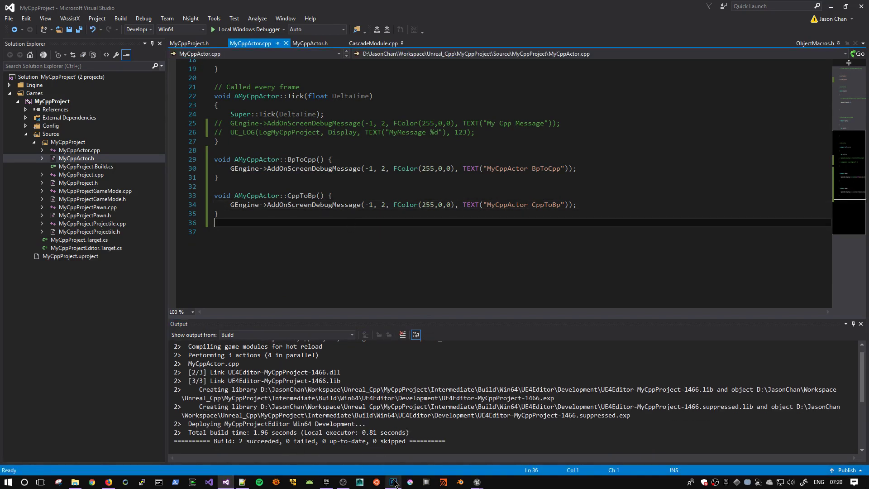
left_click(478, 482)
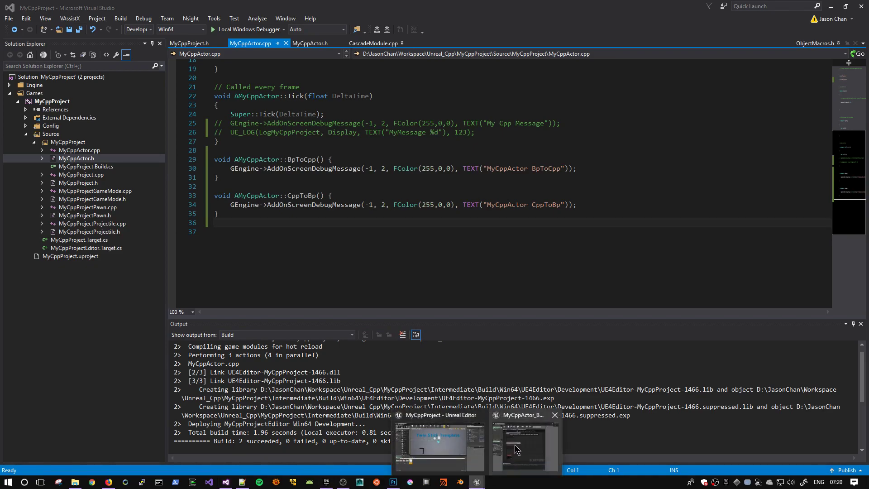
left_click(509, 446)
right_click(542, 165)
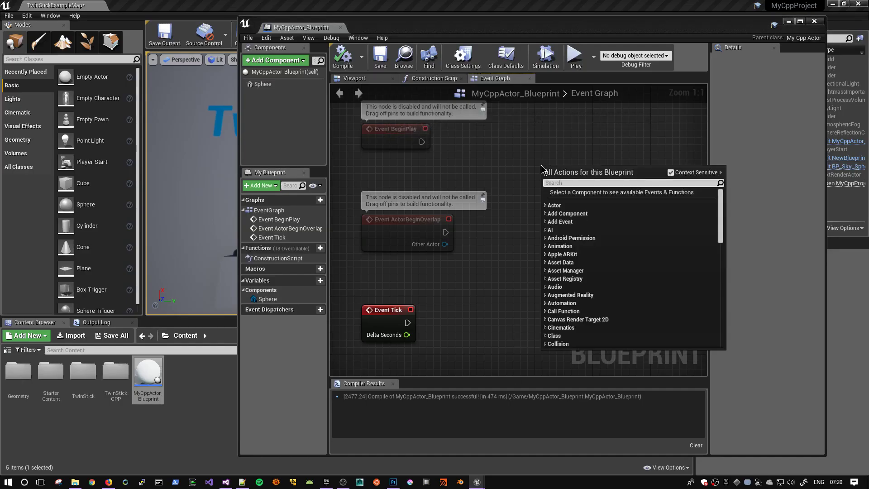
type("cpp")
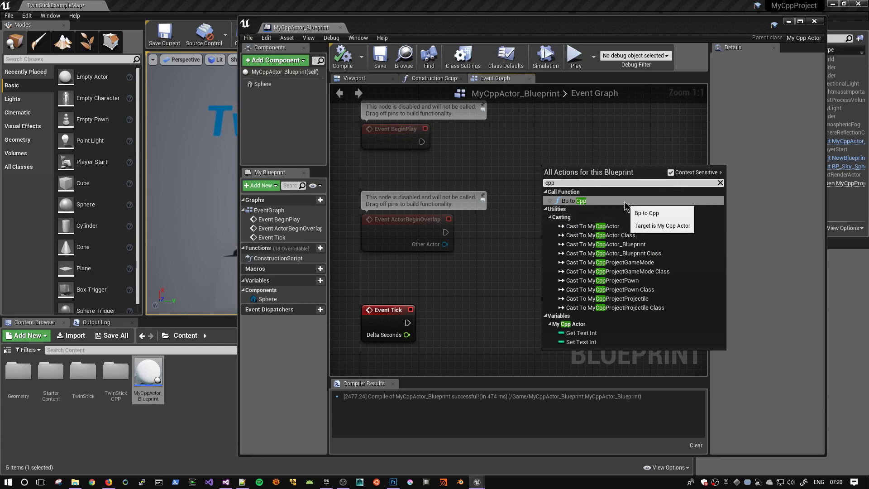
left_click(472, 263)
key("alt+Tab")
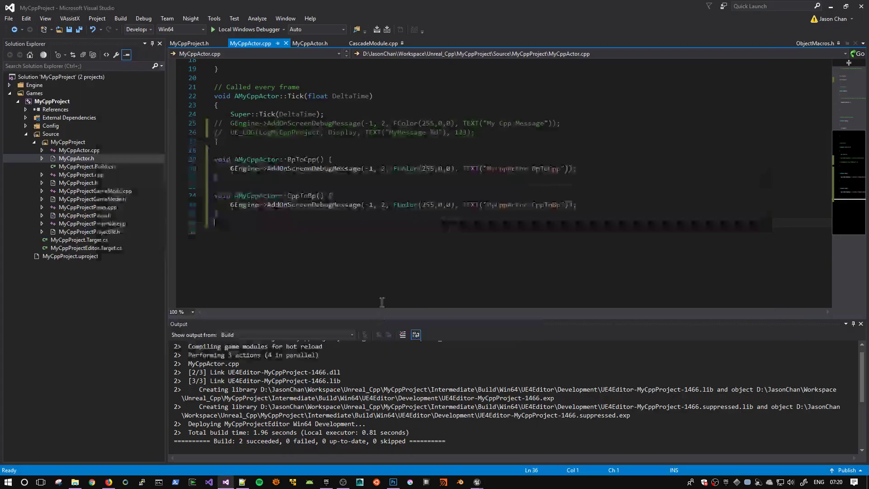
key("alt+Tab")
In the Functions documentation, read the Function Specifiers table entry for BlueprintNativeEvent
left_click(625, 202)
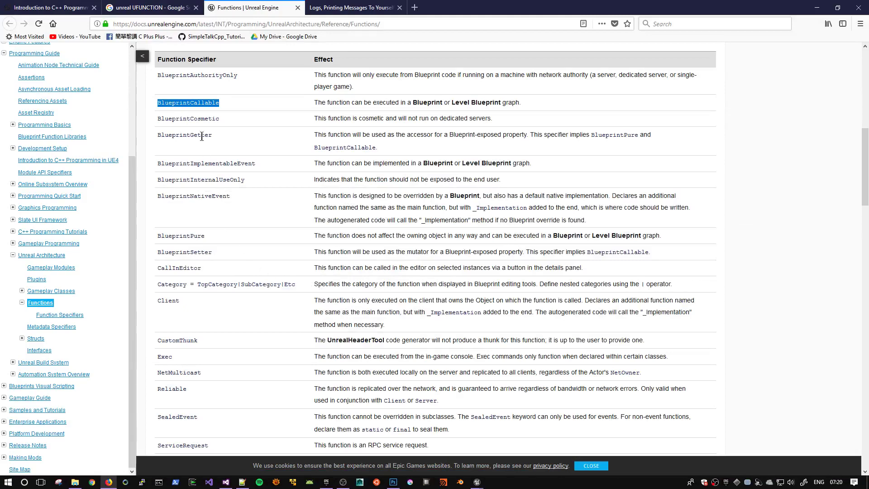
double_click(198, 197)
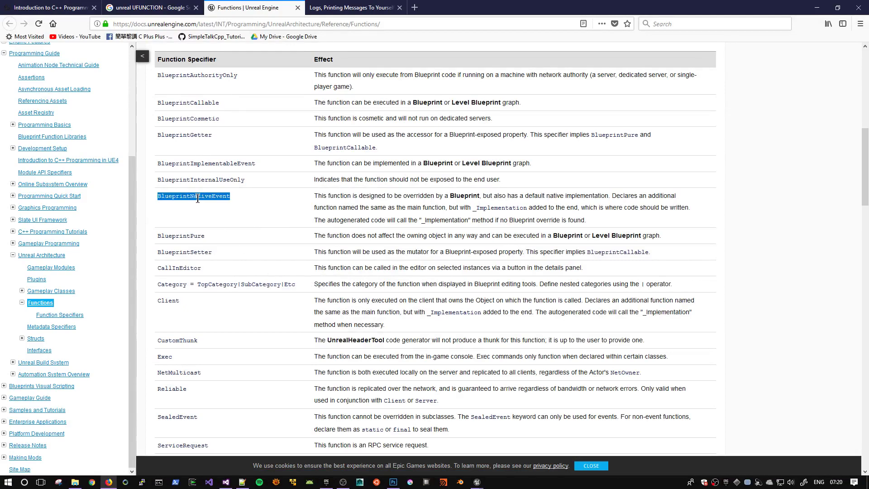
scroll(267, 301, "down", 5)
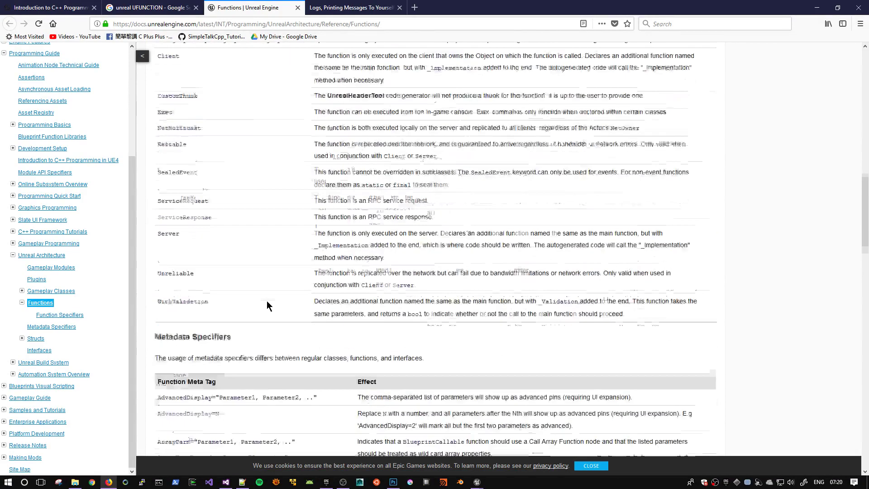
scroll(284, 300, "up", 3)
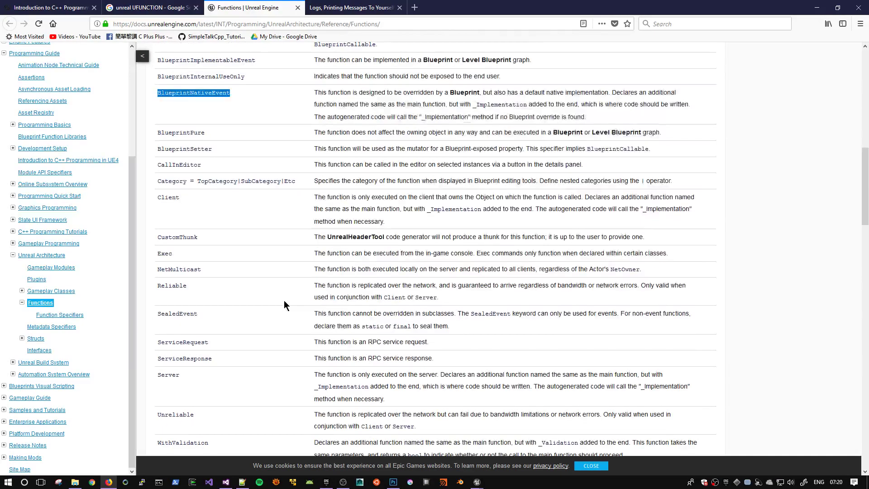
scroll(283, 300, "up", 2)
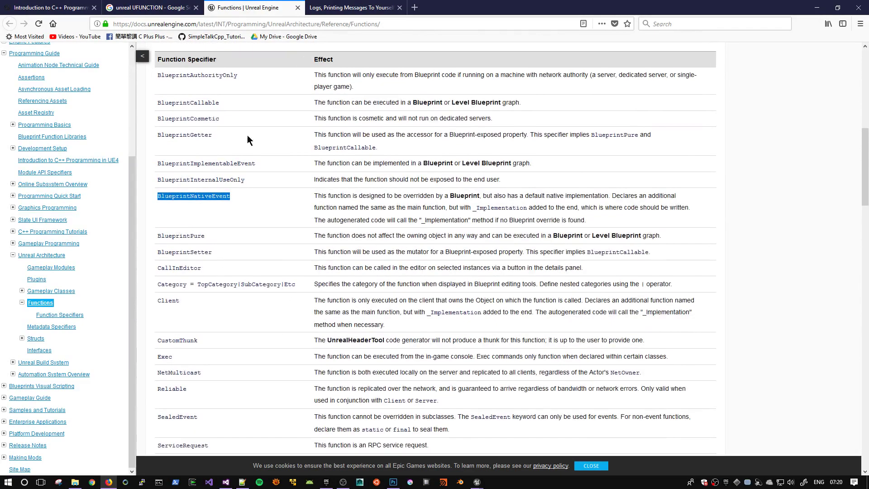
Check the Introduction to C++ Programming and UFUNCTION search tabs, then reread BlueprintNativeEvent on the Functions page
left_click(43, 7)
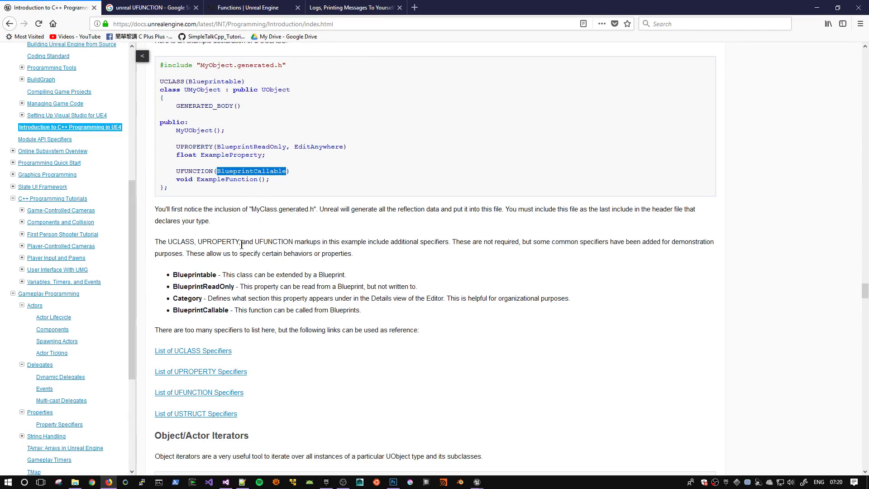
left_click(159, 10)
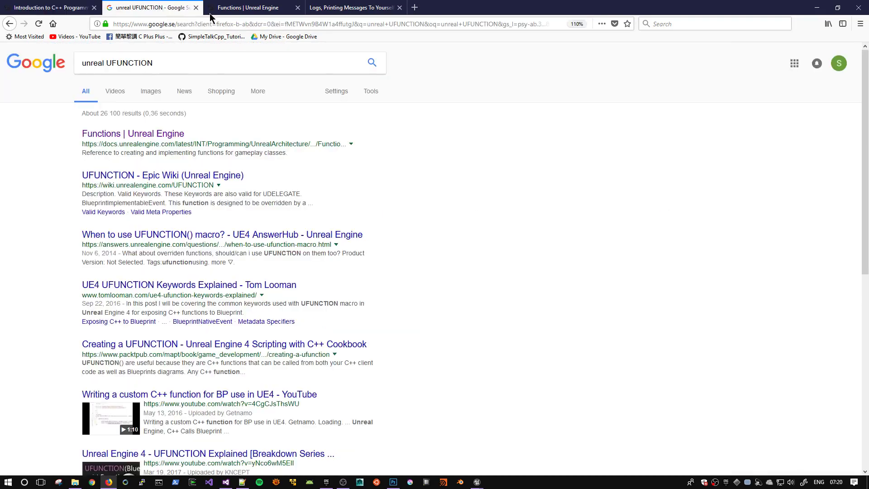
left_click(229, 12)
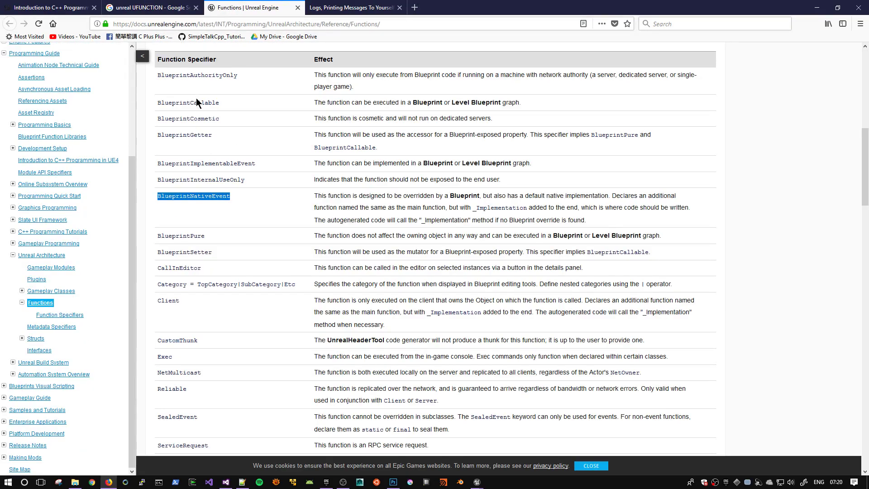
double_click(199, 199)
scroll(201, 187, "up", 2)
key("alt+Tab")
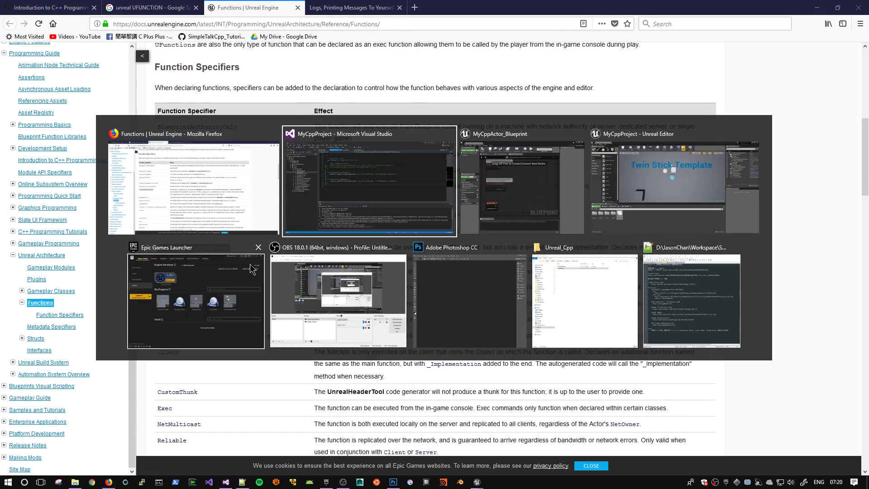
key("alt+Tab")
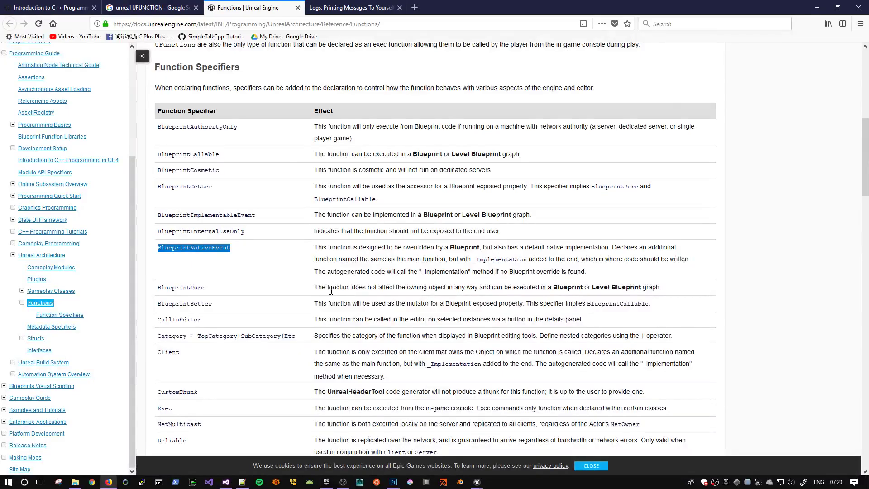
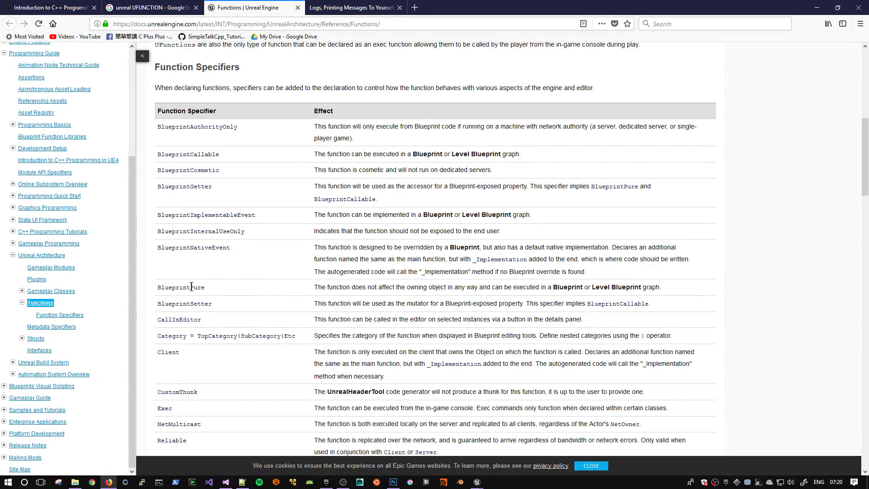
Paste BlueprintPure into the UFUNCTION() above CppToBp in MyCppActor.h
double_click(191, 286)
key("ctrl+c")
key("alt+Tab")
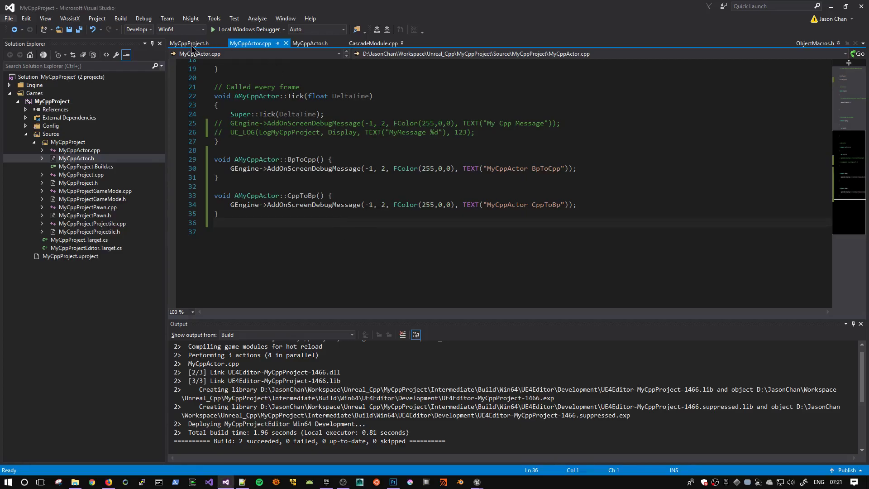
left_click(193, 44)
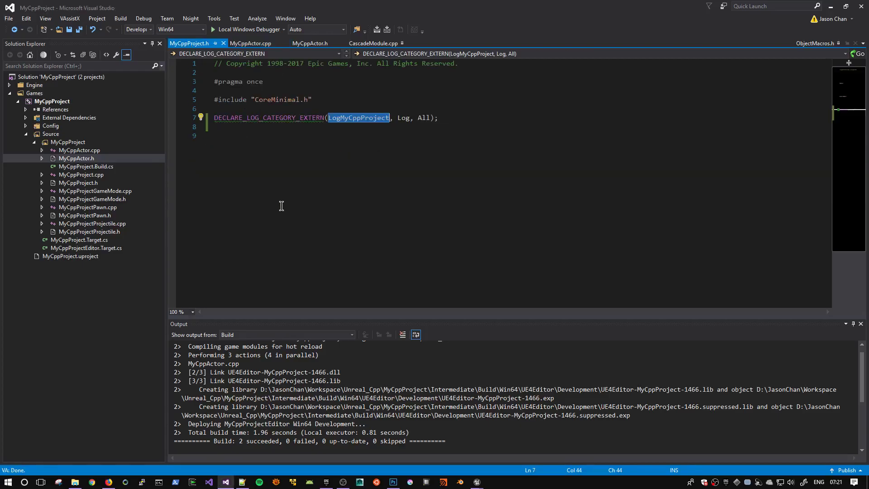
left_click(313, 44)
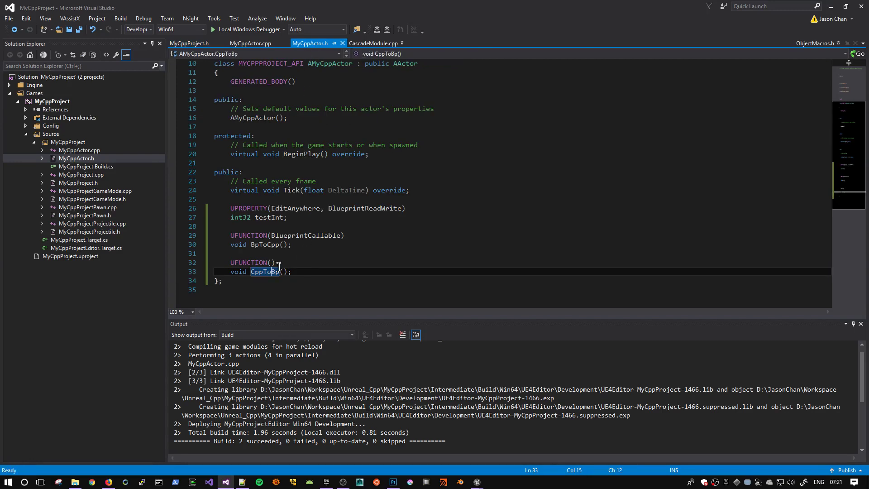
key("Up")
key("ctrl+v")
Save the header and start a rebuild of the project
key("ctrl+s")
key("ctrl+shift+b")
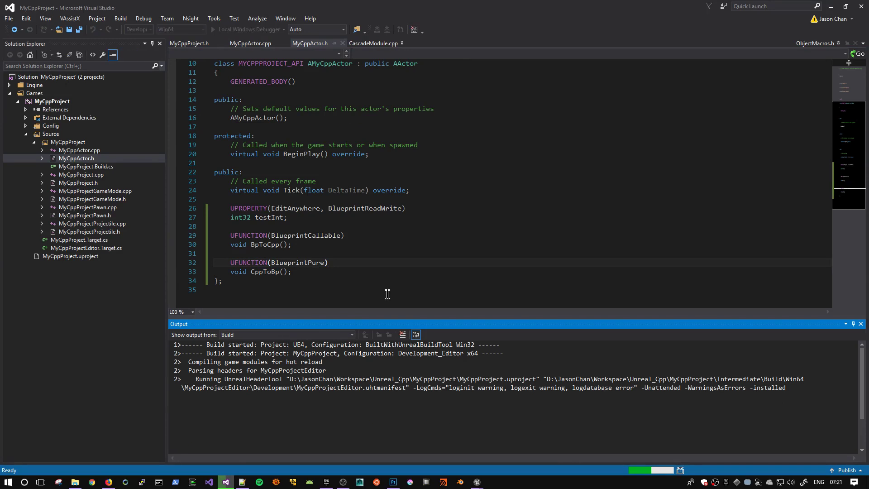
key("alt+Tab")
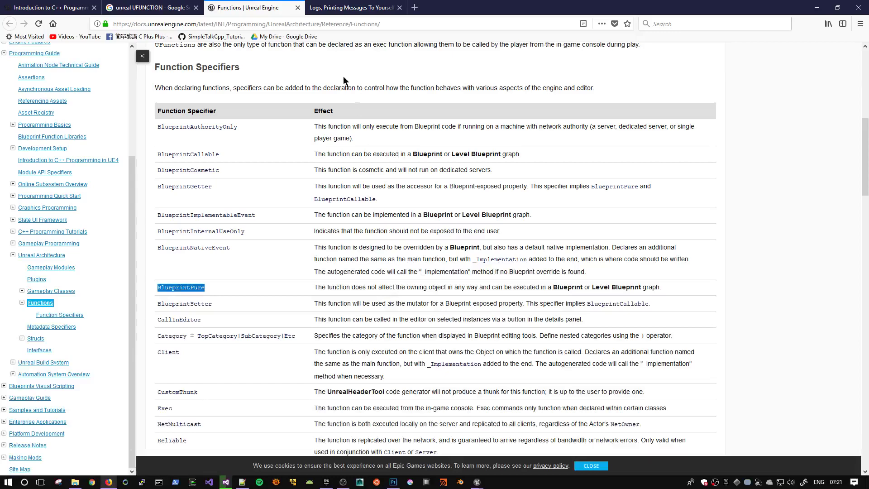
Open the Function Specifiers reference page from the Functions documentation
left_click(341, 8)
left_click(272, 8)
scroll(290, 257, "down", 7)
scroll(312, 257, "down", 9)
scroll(342, 258, "down", 10)
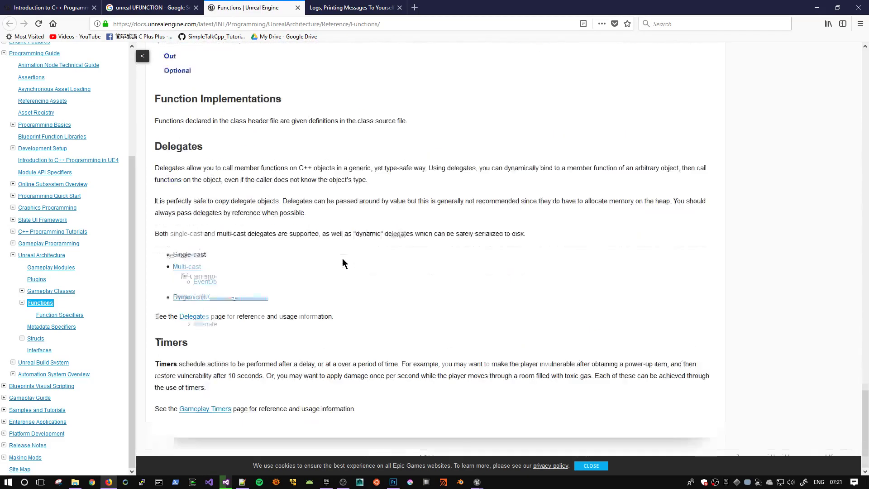
scroll(342, 259, "up", 10)
scroll(342, 258, "up", 10)
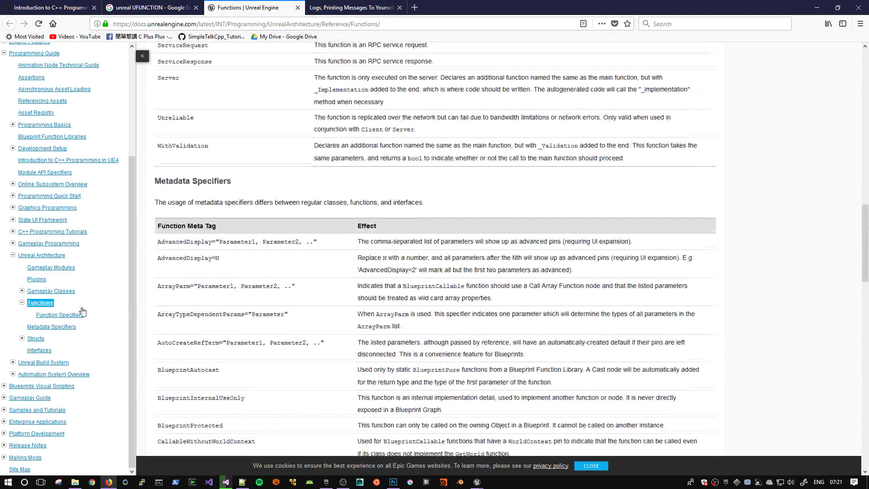
left_click(61, 338)
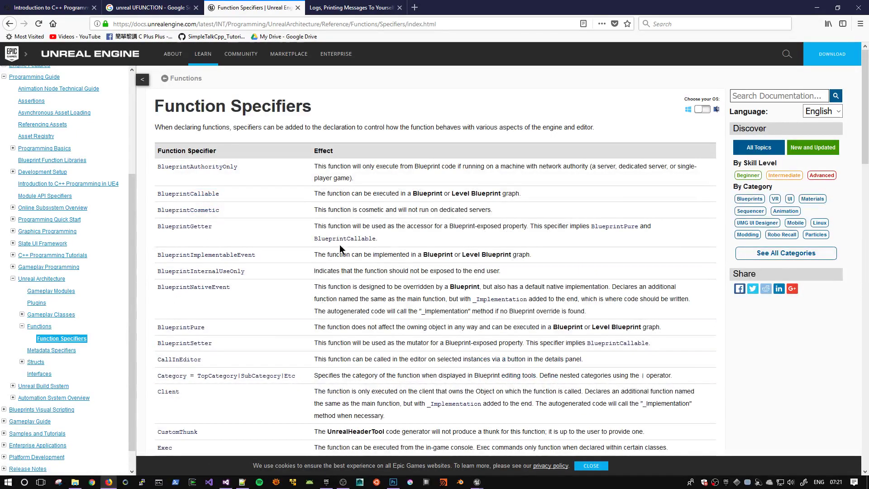
Read the BlueprintCallable through BlueprintNativeEvent specifier descriptions, then return to Visual Studio
left_click_drag(386, 195, 397, 196)
left_click_drag(340, 210, 365, 210)
left_click_drag(354, 255, 369, 255)
left_click_drag(354, 271, 366, 272)
scroll(373, 271, "down", 2)
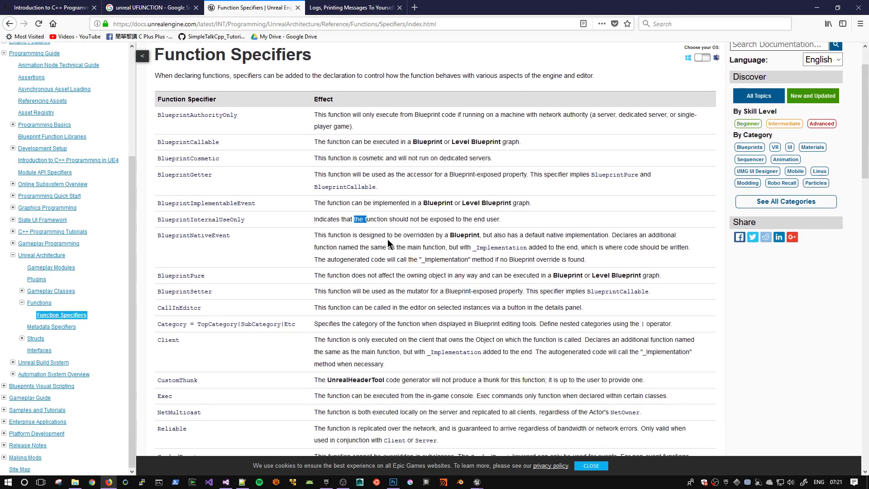
left_click_drag(415, 236, 424, 235)
key("alt+Tab")
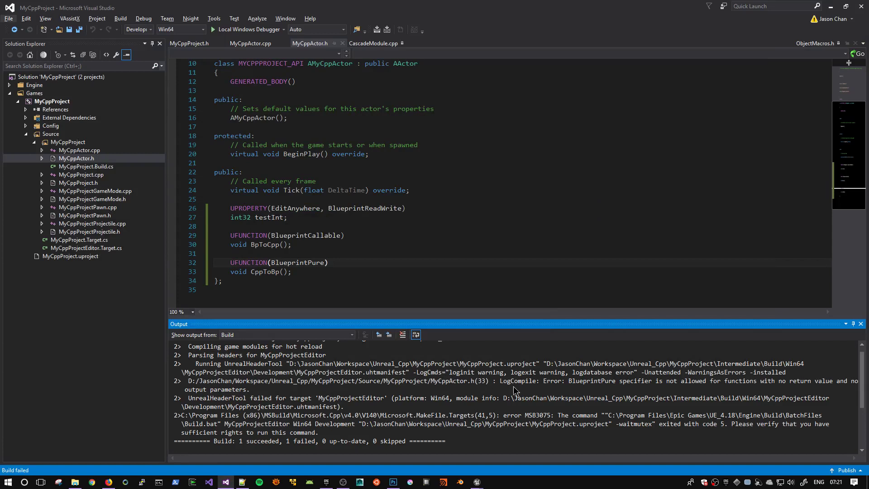
Jump to the build error's code line and look up the UFUNCTION specifier list
double_click(580, 381)
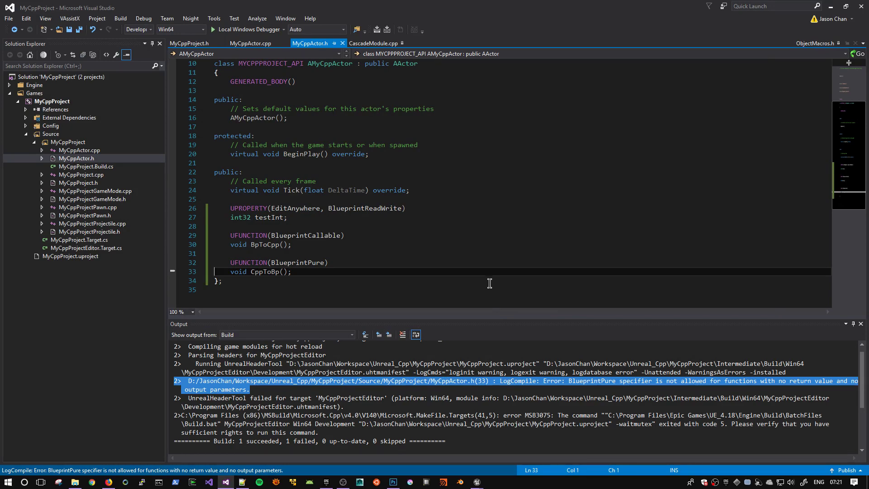
key("alt+Tab")
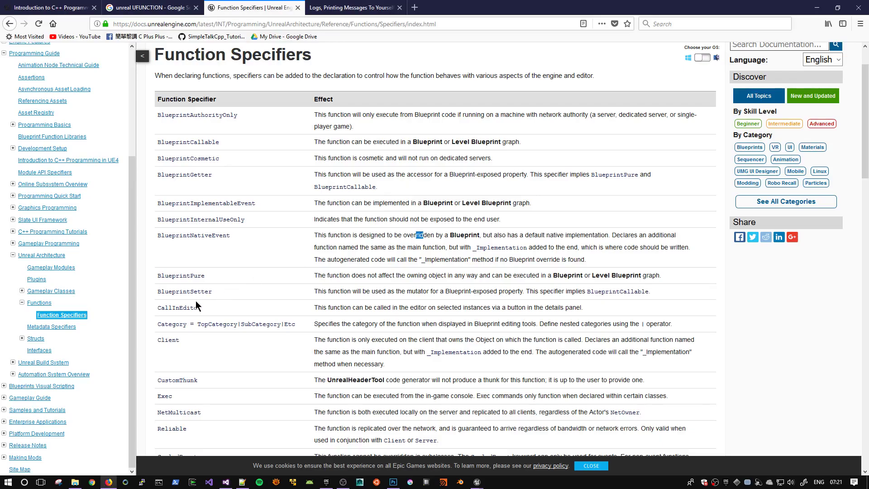
left_click(340, 8)
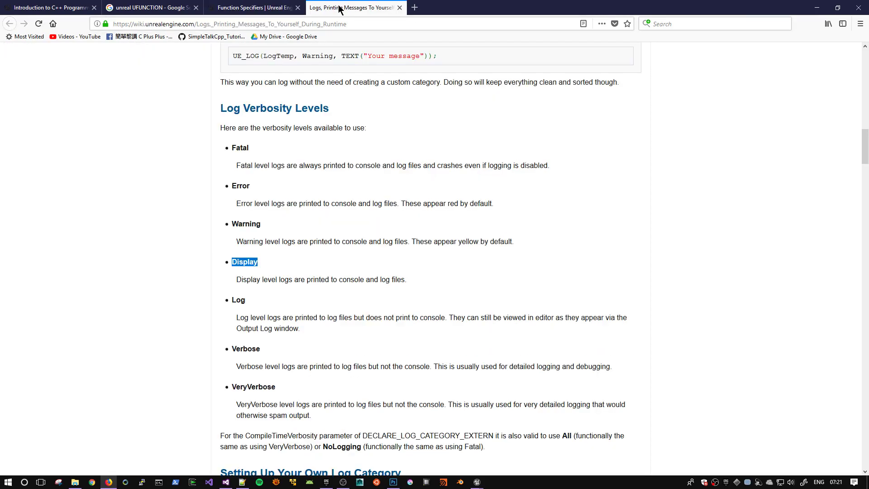
left_click(136, 6)
left_click(50, 7)
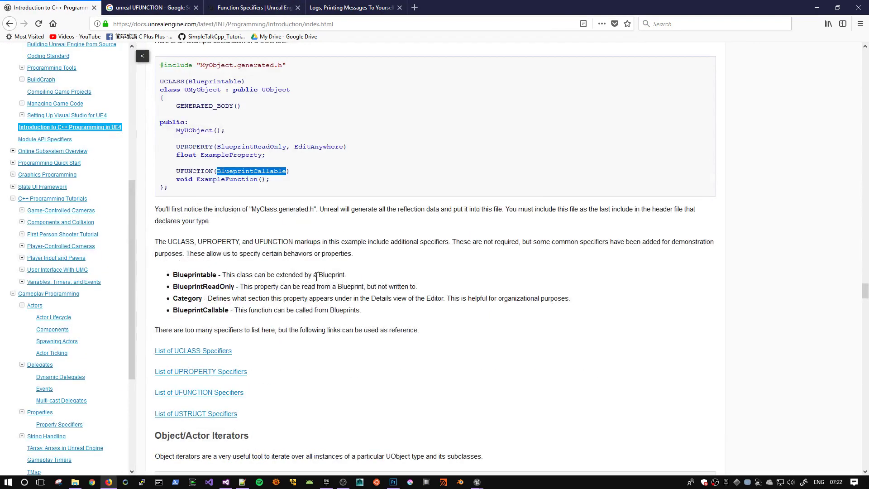
scroll(221, 188, "down", 5)
left_click(221, 186)
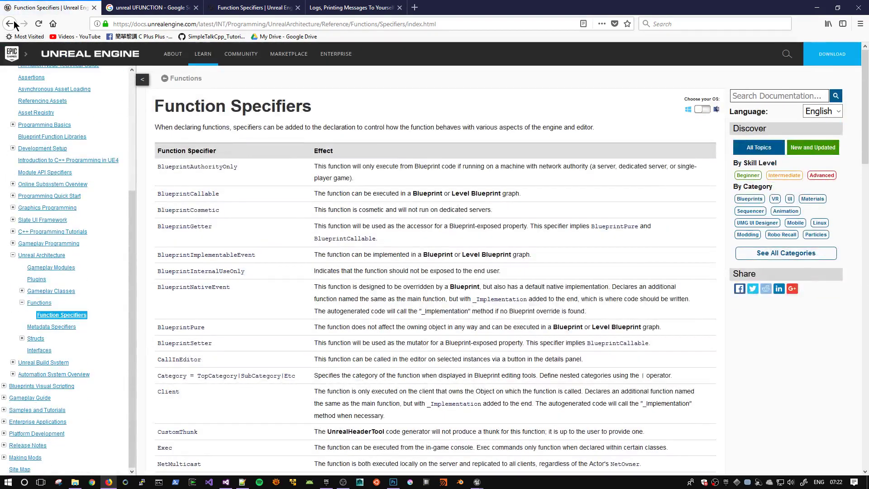
Scroll through the Introduction to C++ Programming page
left_click(14, 23)
scroll(354, 237, "up", 5)
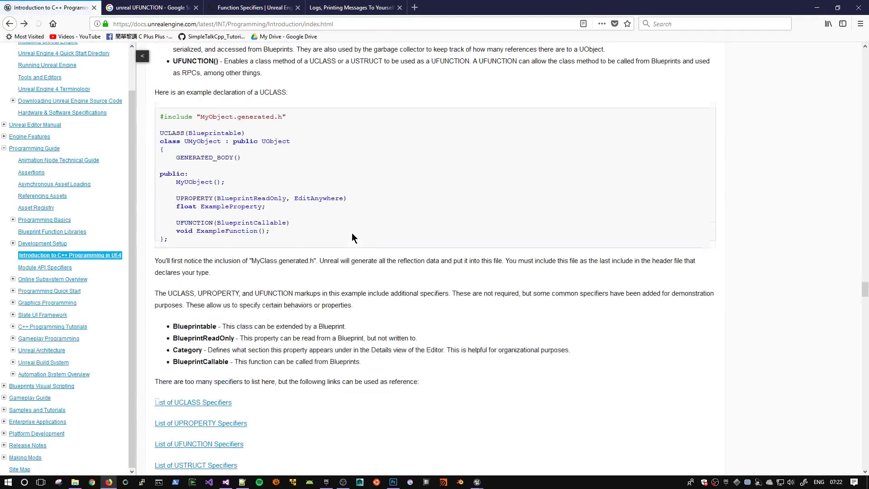
scroll(365, 277, "up", 3)
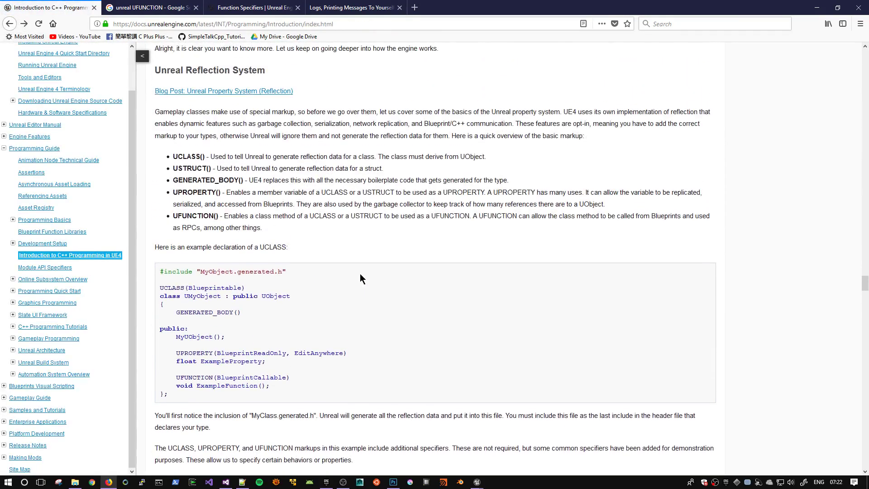
scroll(390, 256, "down", 8)
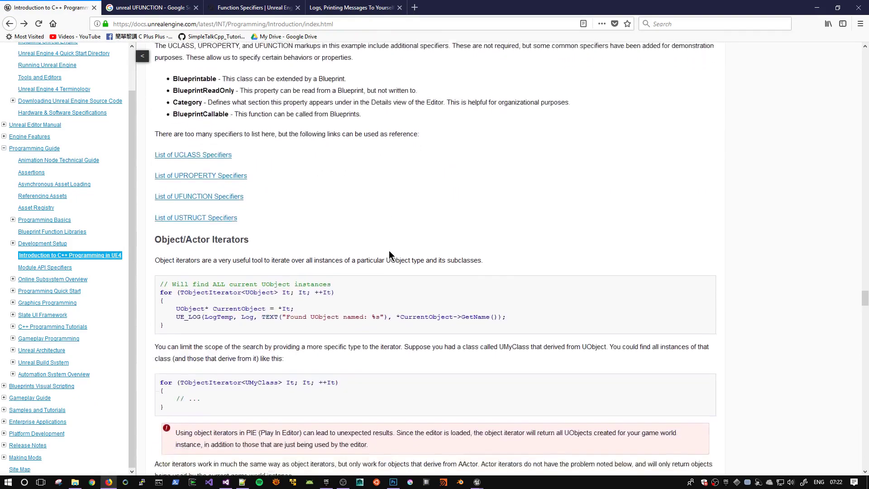
scroll(390, 256, "down", 7)
scroll(390, 256, "down", 5)
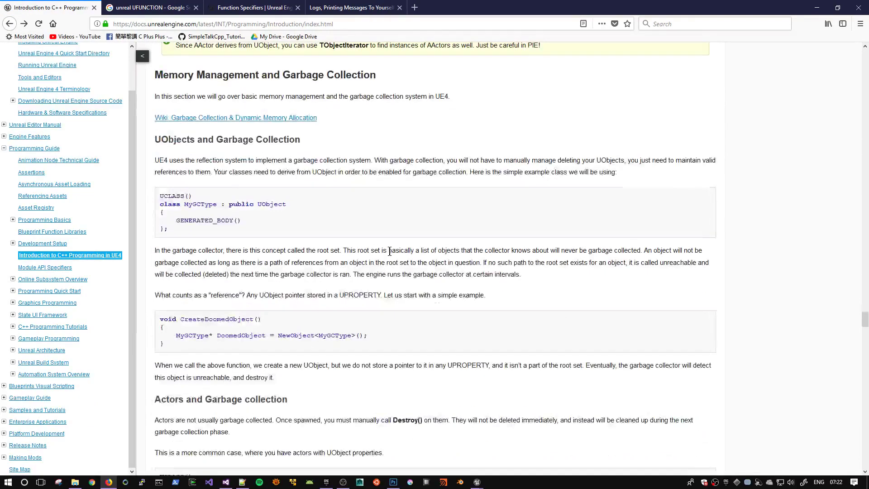
scroll(392, 258, "down", 4)
scroll(391, 256, "down", 4)
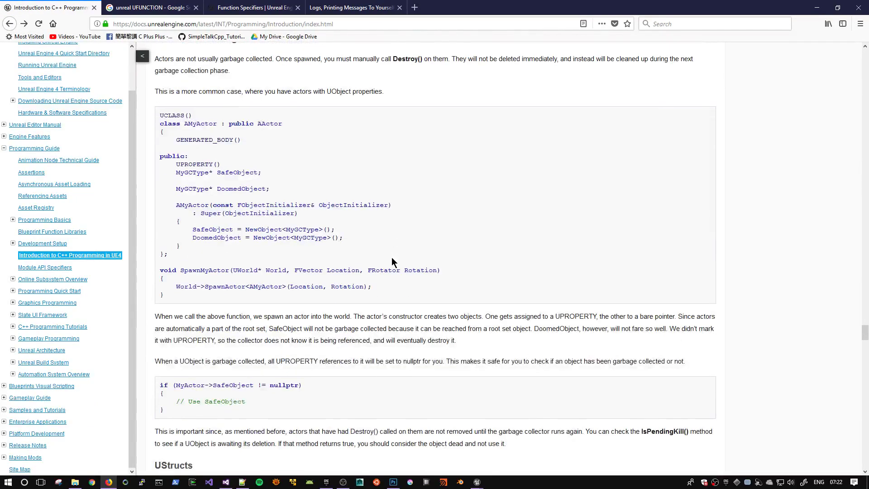
scroll(387, 249, "down", 5)
scroll(384, 245, "down", 4)
scroll(385, 246, "down", 5)
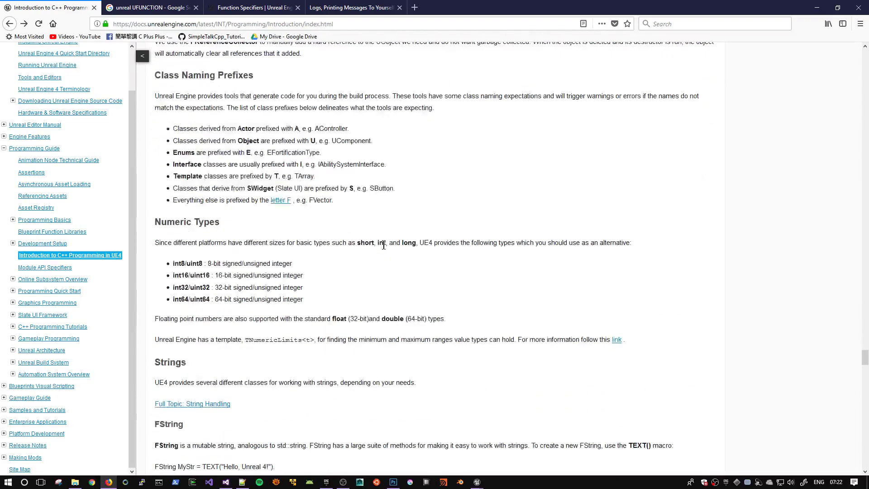
scroll(384, 245, "down", 3)
scroll(384, 246, "down", 6)
scroll(383, 240, "down", 3)
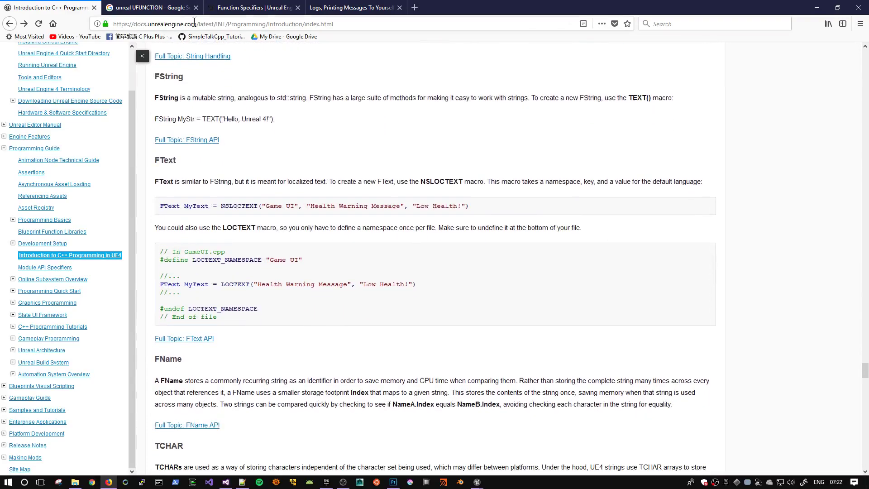
Compare BlueprintCallable, BlueprintImplementableEvent and BlueprintPure on the Functions documentation page
left_click(221, 8)
scroll(344, 186, "up", 1)
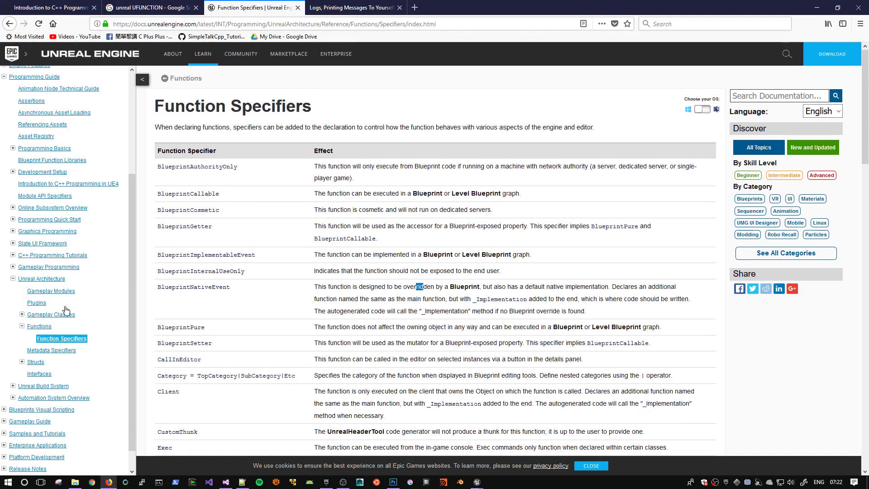
left_click(40, 327)
scroll(400, 266, "down", 3)
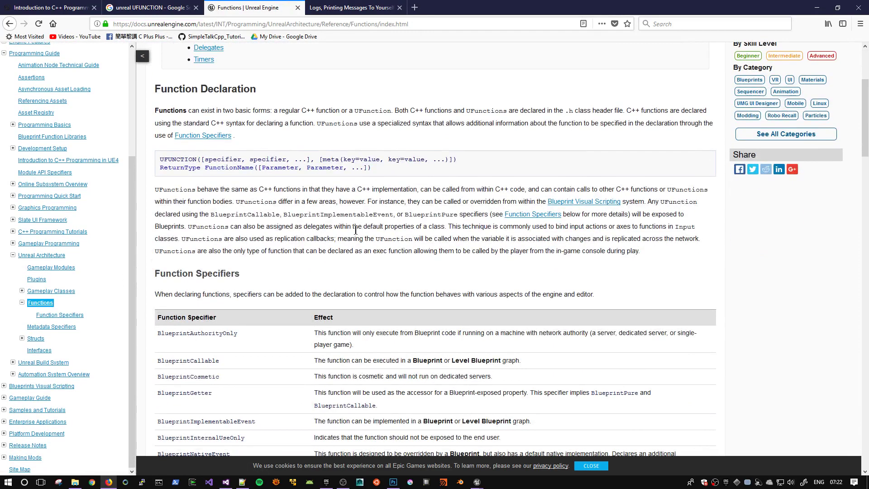
double_click(251, 216)
double_click(299, 216)
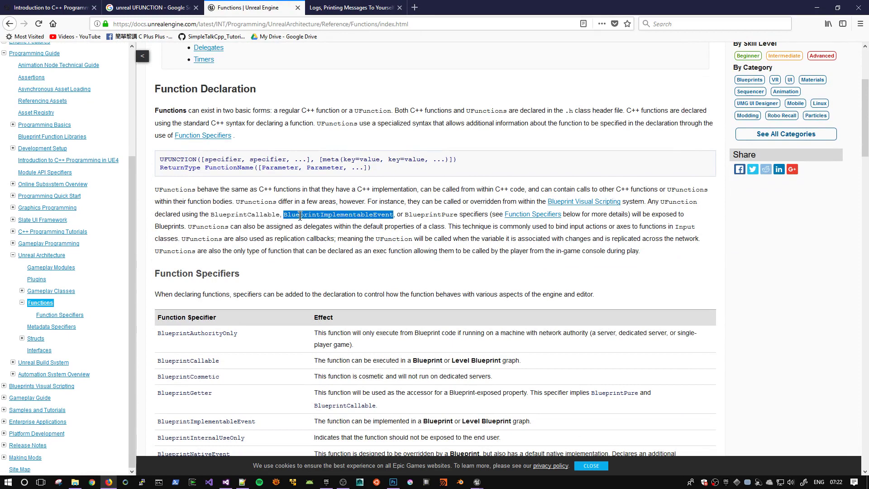
double_click(427, 215)
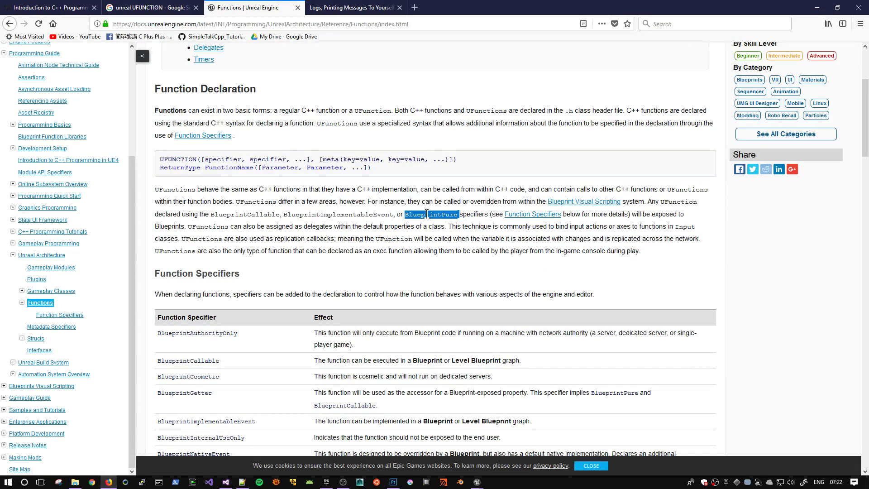
Inspect the BlueprintPure specifier error in the Visual Studio build output
key("alt+Tab")
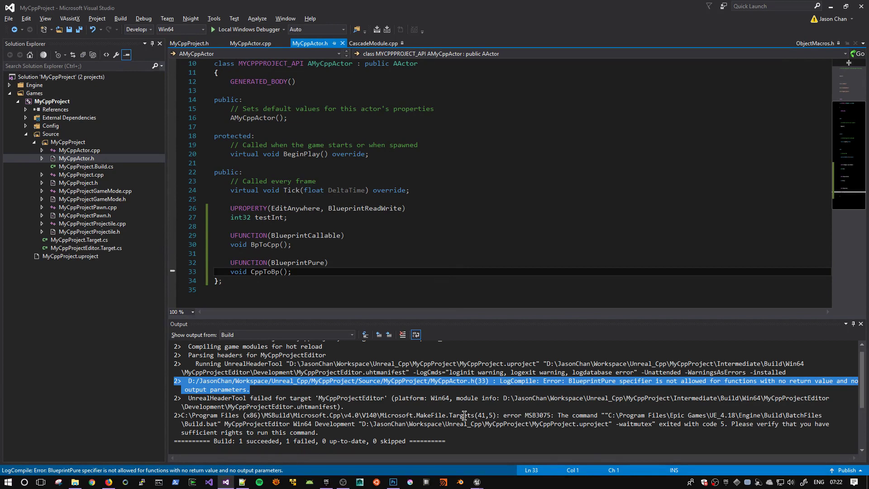
left_click(522, 384)
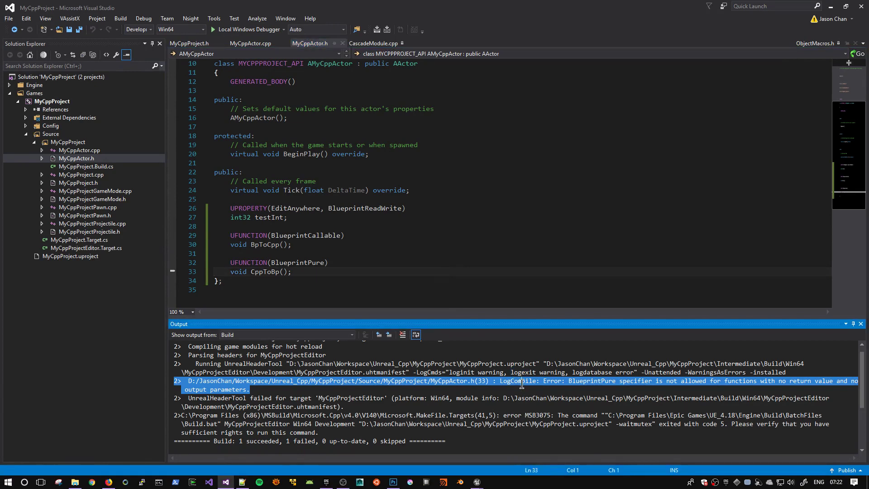
double_click(561, 399)
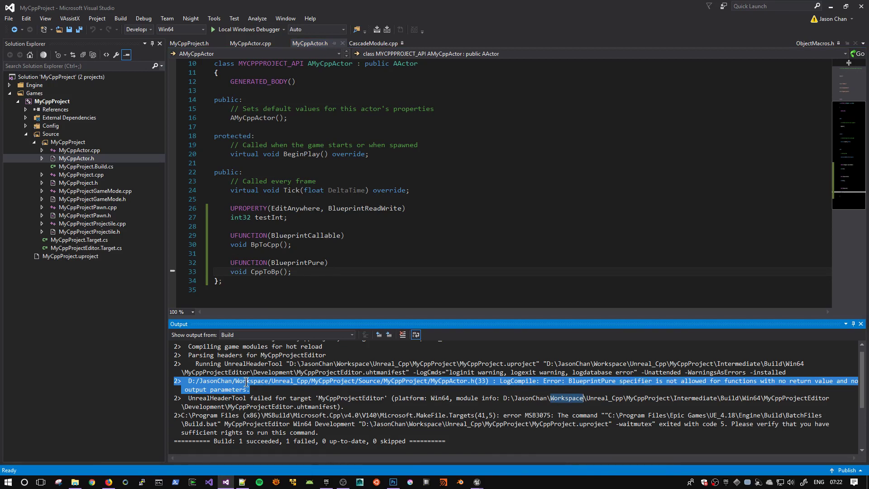
Copy the BlueprintImplementableEvent specifier name from the Functions page
key("alt+Tab")
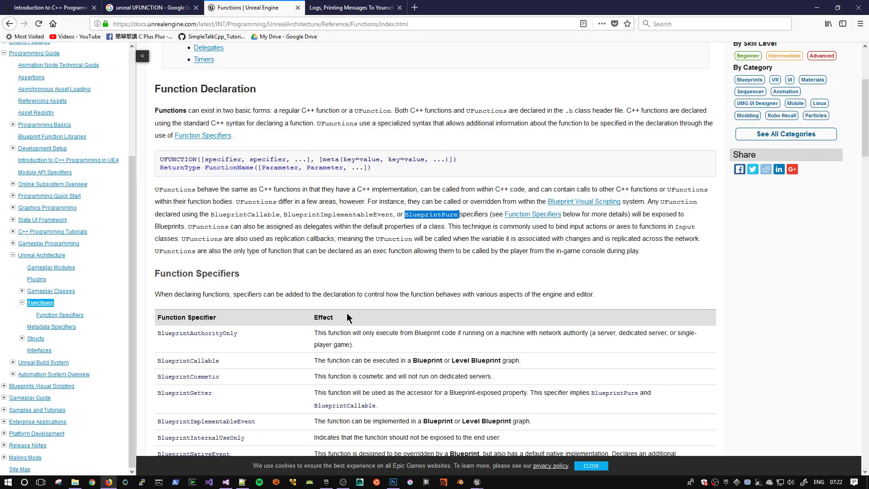
double_click(354, 217)
left_click(353, 217)
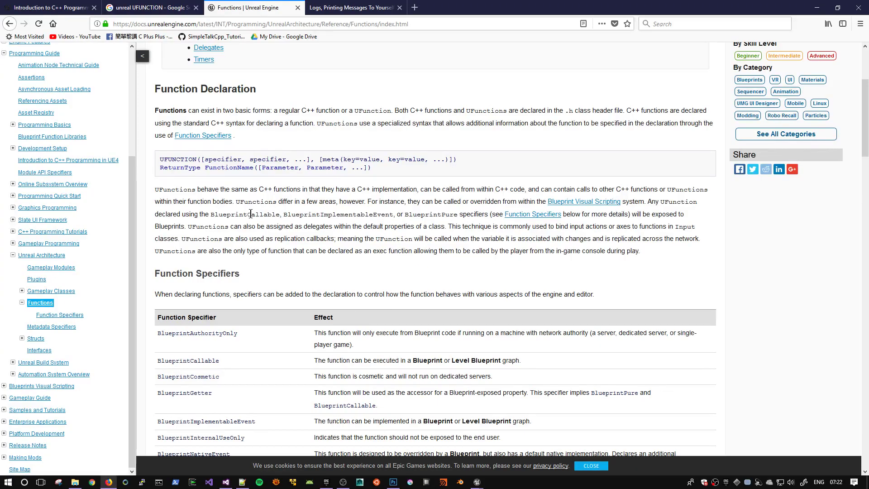
scroll(235, 365, "down", 3)
double_click(209, 350)
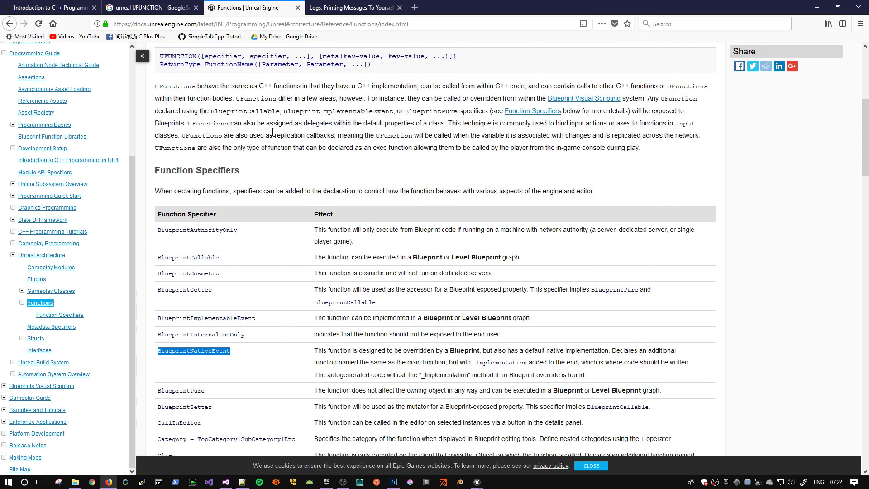
double_click(309, 113)
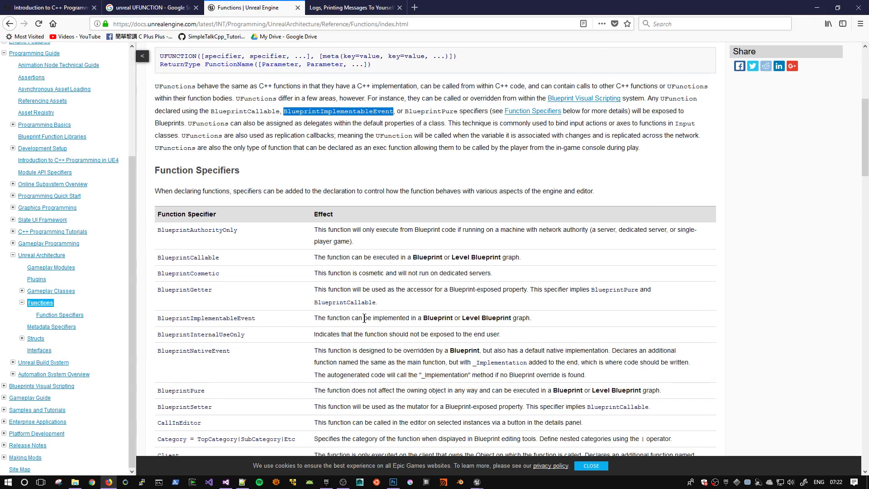
key("ctrl+c")
key("alt+Tab")
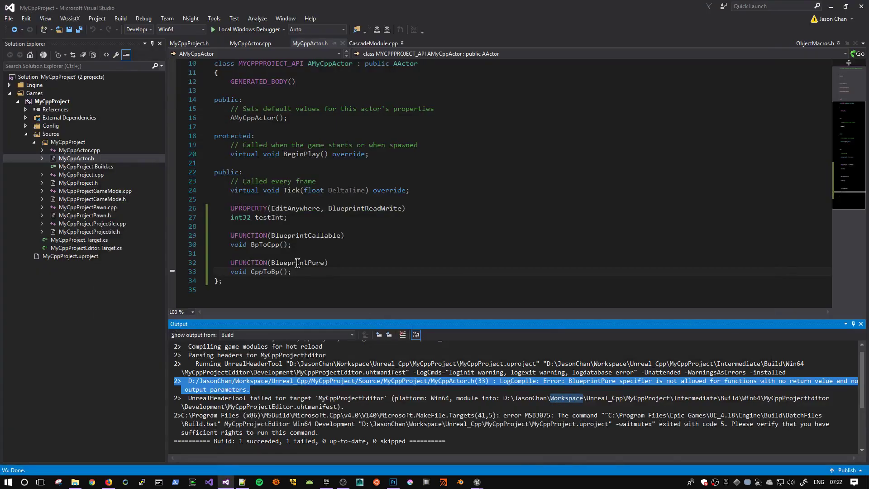
Make CppToBp a BlueprintImplementableEvent and delete its definition from MyCppActor.cpp, rebuilding
key("ctrl+v")
key("ctrl+shift+b")
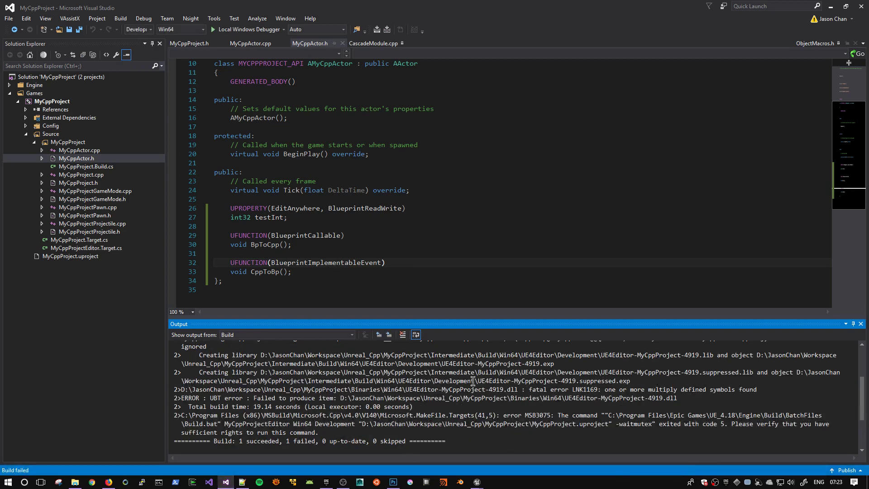
scroll(498, 394, "up", 1)
scroll(497, 395, "up", 1)
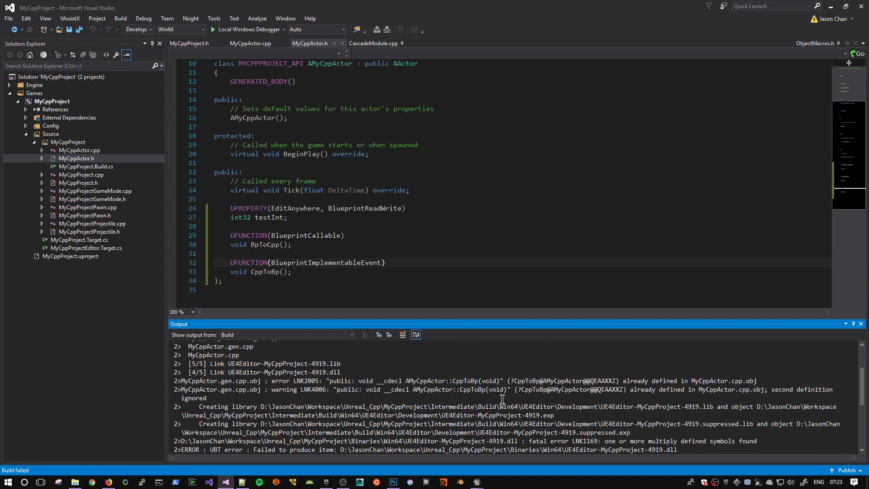
double_click(100, 151)
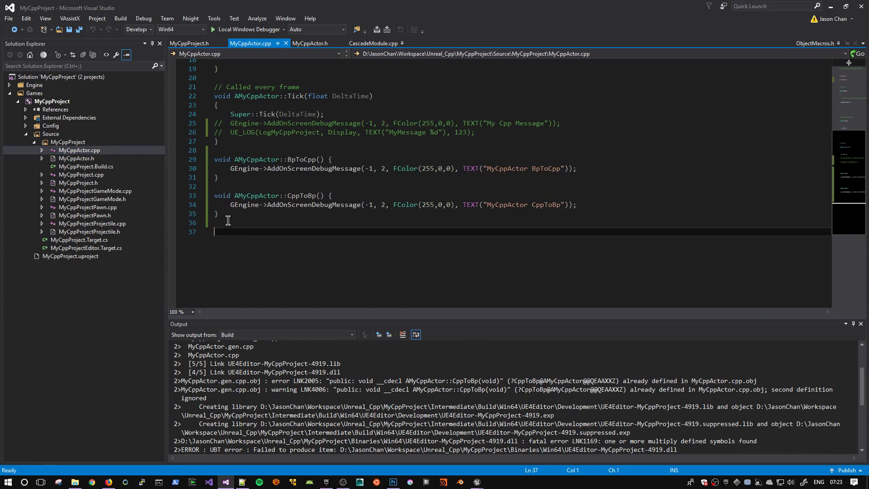
left_click_drag(228, 220, 205, 195)
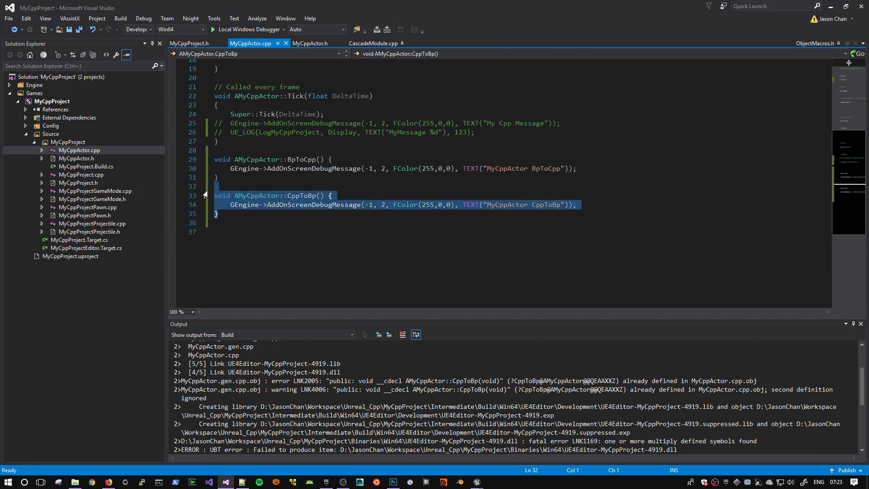
key("Delete")
key("ctrl+shift+b")
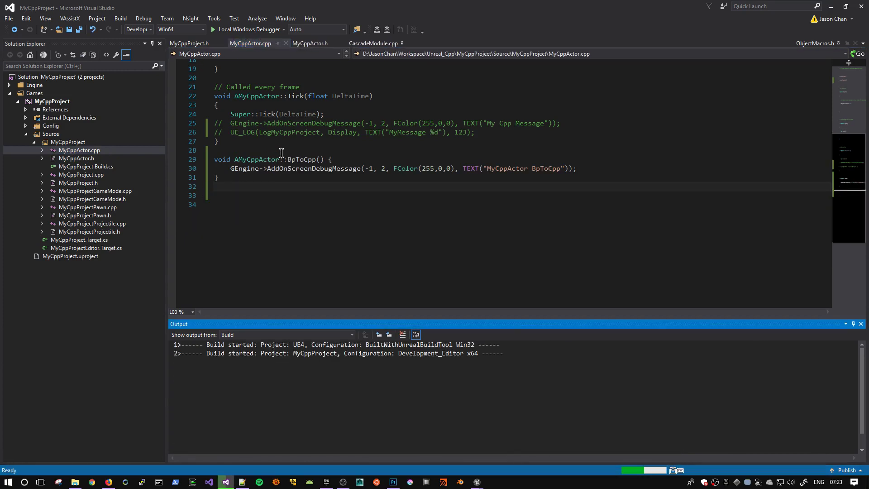
Add a CppToBp(); call inside BpToCpp and rebuild
left_click(353, 195)
key("Up")
key("Up")
key("Up")
key("Return")
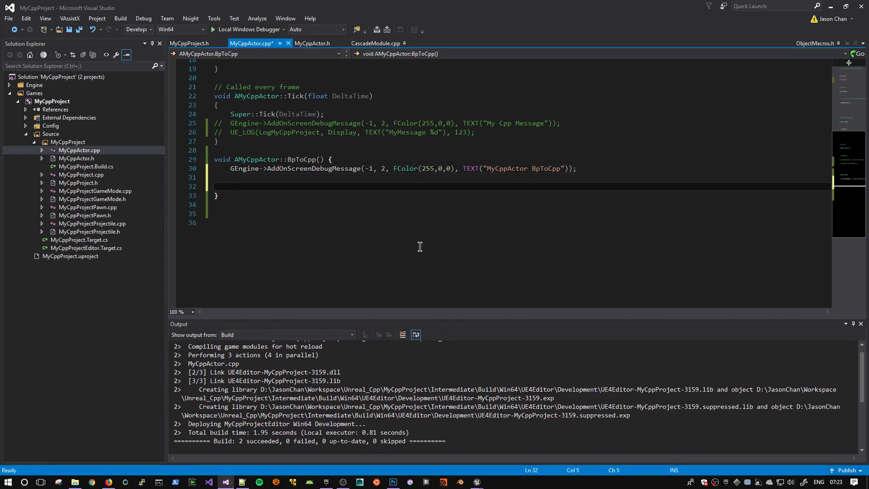
type("Cpp")
key("Tab")
type("();")
key("ctrl+shift+b")
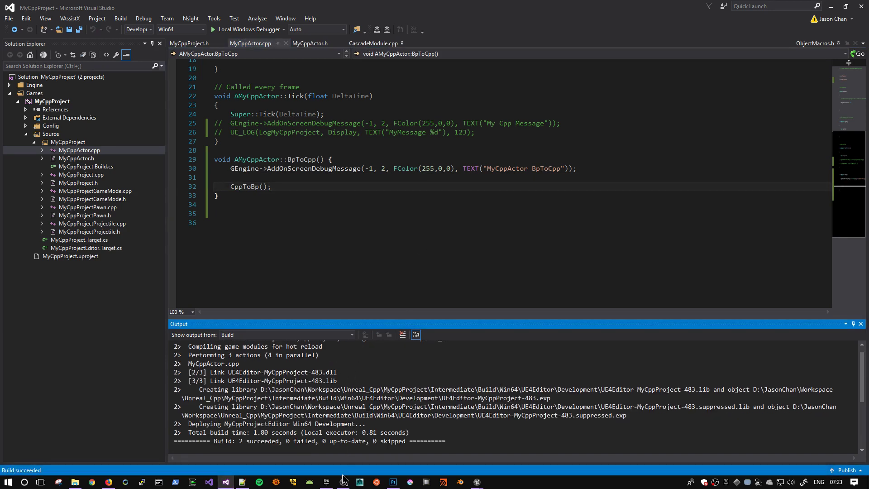
Add a Bp to Cpp call node in MyCppActor_Blueprint and wire Event Tick to it
mouse_move(477, 482)
left_click(525, 442)
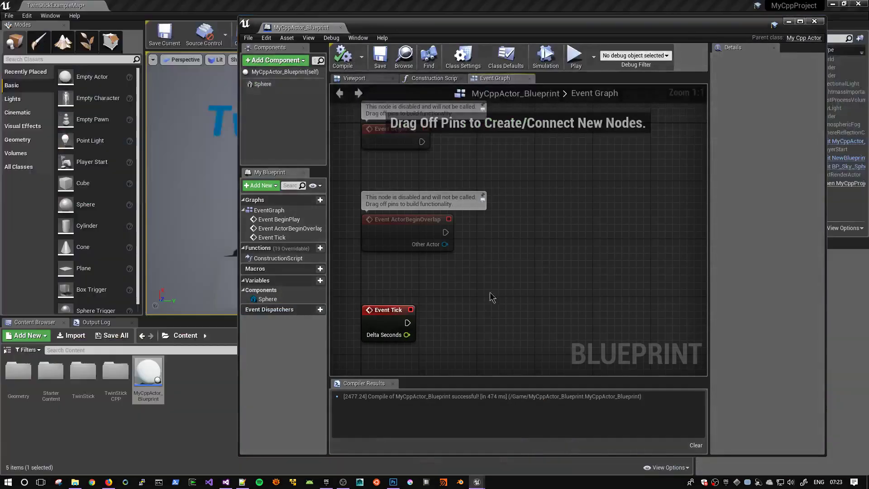
right_click(485, 235)
type("Cpp")
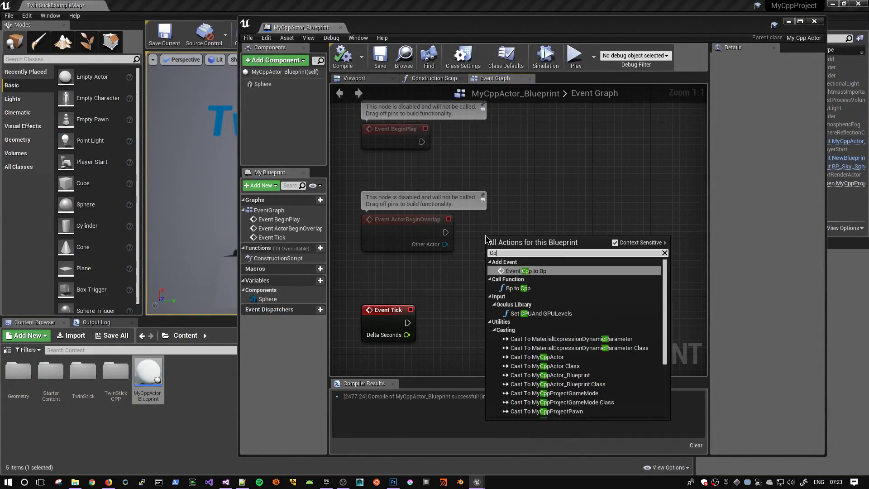
left_click(518, 288)
left_click_drag(510, 238, 510, 288)
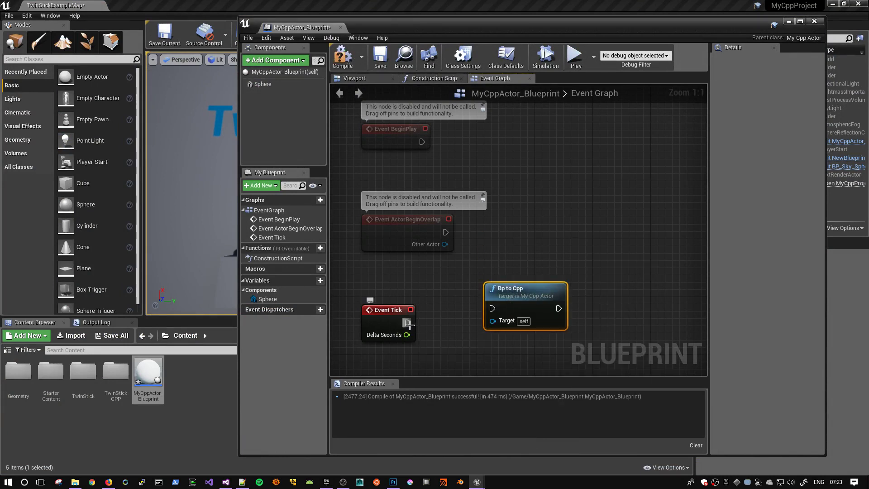
left_click_drag(407, 323, 493, 308)
left_click_drag(526, 284, 497, 299)
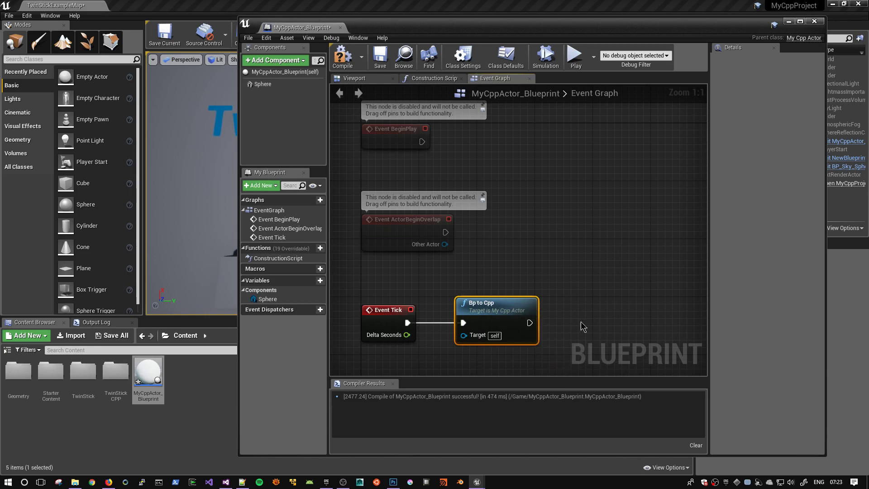
right_click(575, 209)
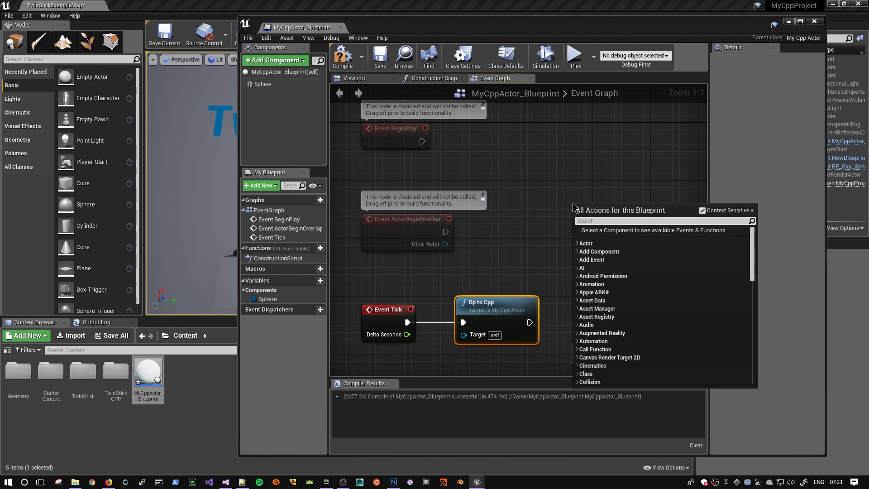
Add an Event Cpp to Bp node to the graph
type("cpp")
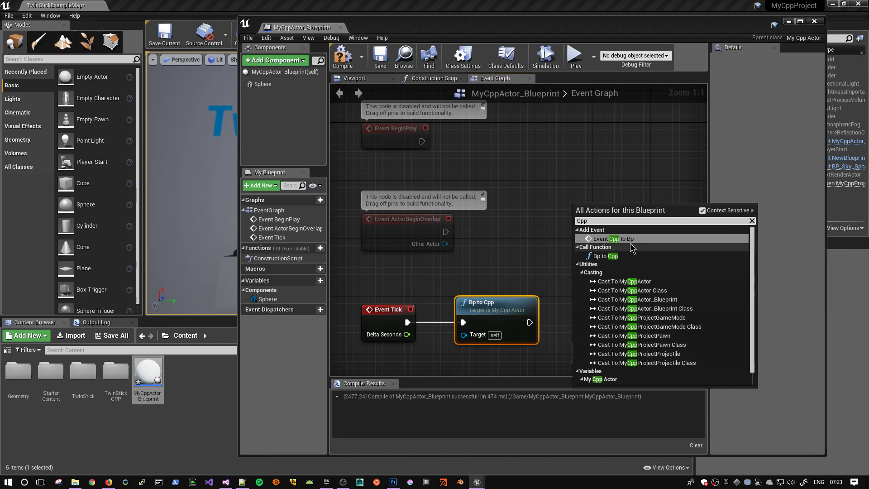
left_click(594, 249)
mouse_move(600, 208)
left_mouse_down()
mouse_move(549, 237)
mouse_move(632, 254)
left_mouse_up()
Attach a Print String node to the event with In String 'Cpp To Bp'
type("print")
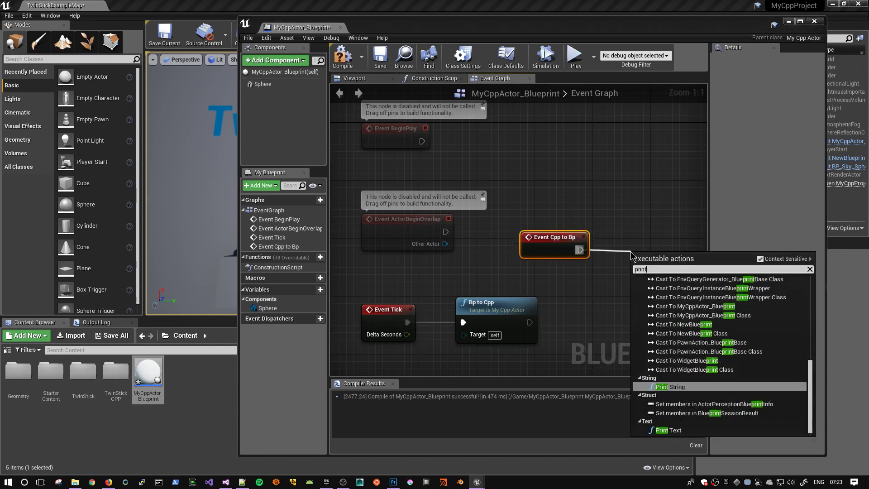
key("Return")
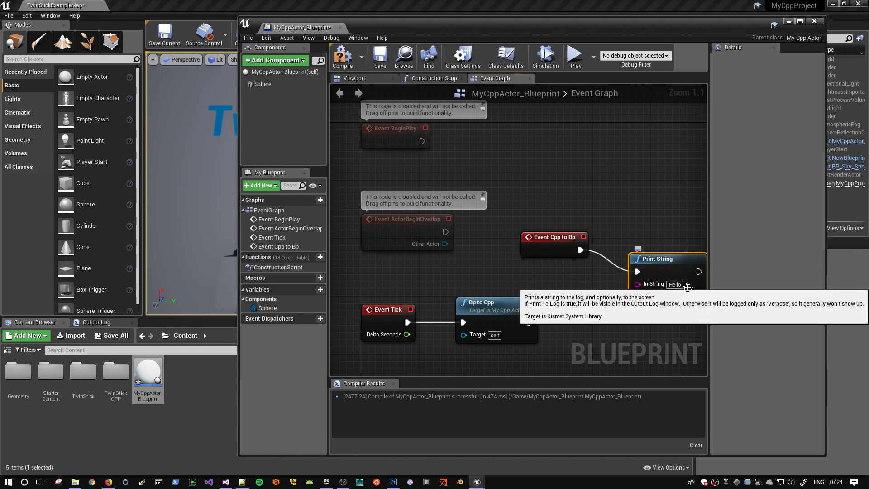
left_click(675, 284)
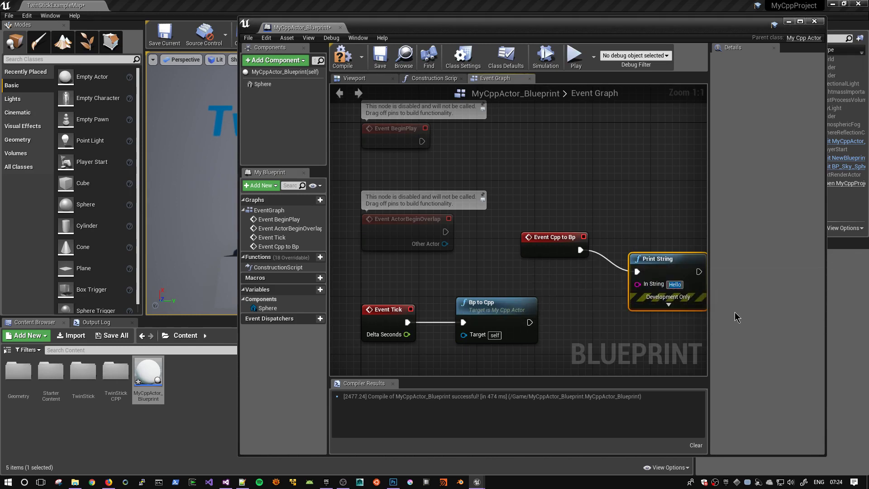
type("Cpp To Bp")
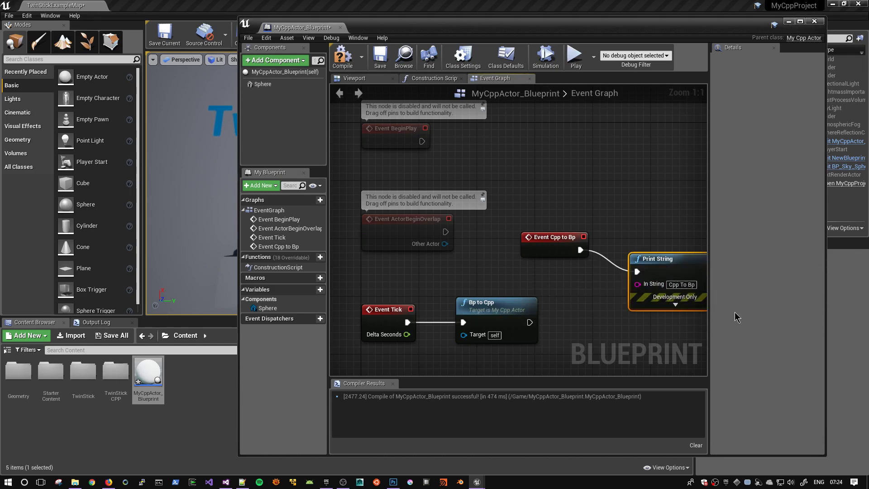
left_click_drag(658, 258, 666, 237)
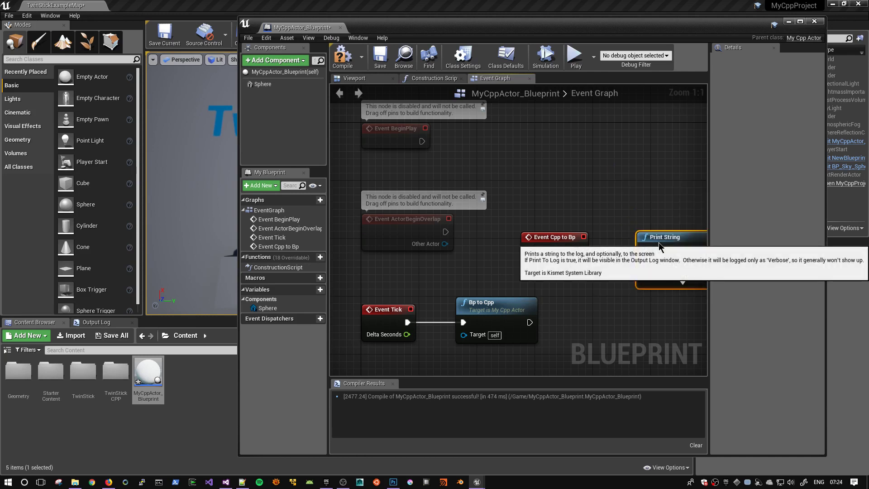
right_click_drag(597, 290, 566, 269)
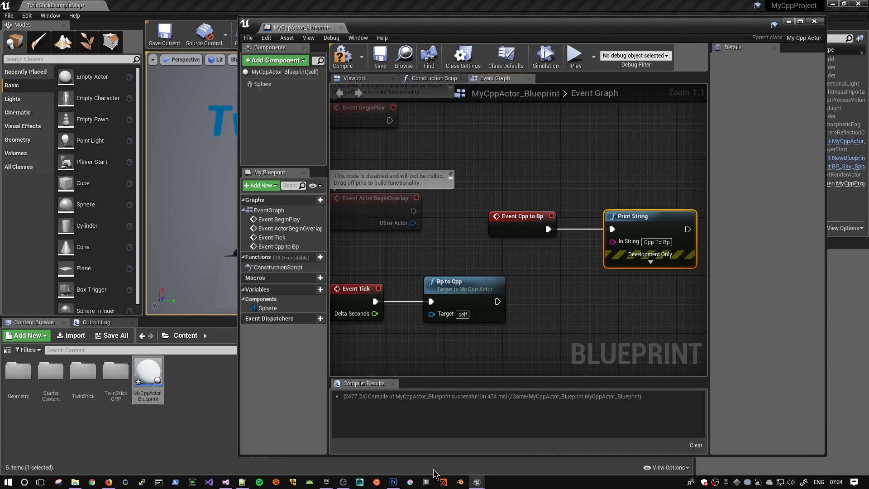
left_click(226, 482)
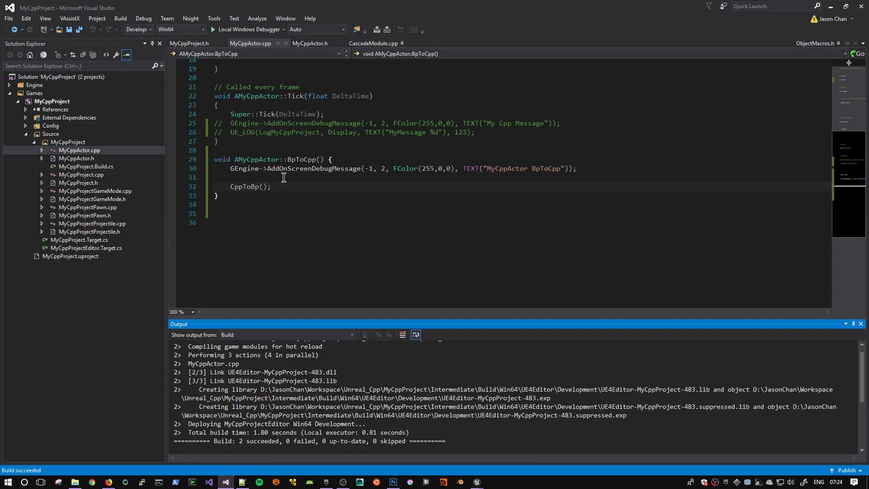
left_click_drag(231, 186, 287, 188)
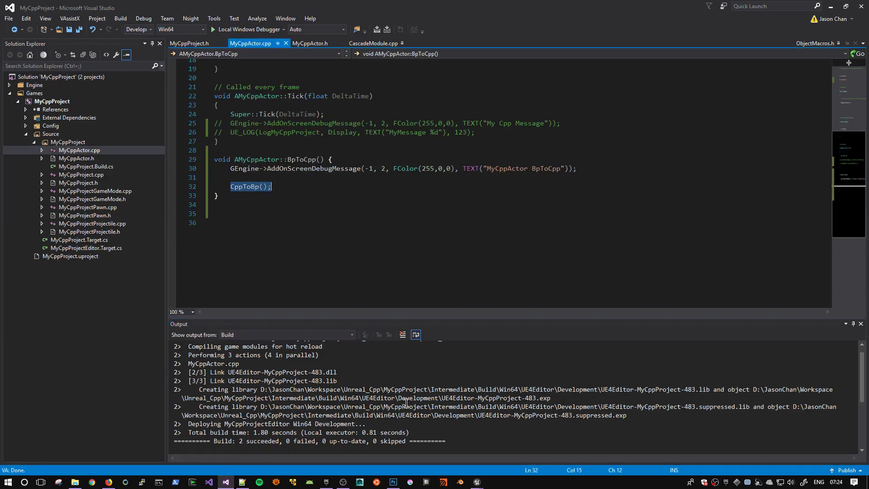
left_click(477, 482)
left_click(464, 439)
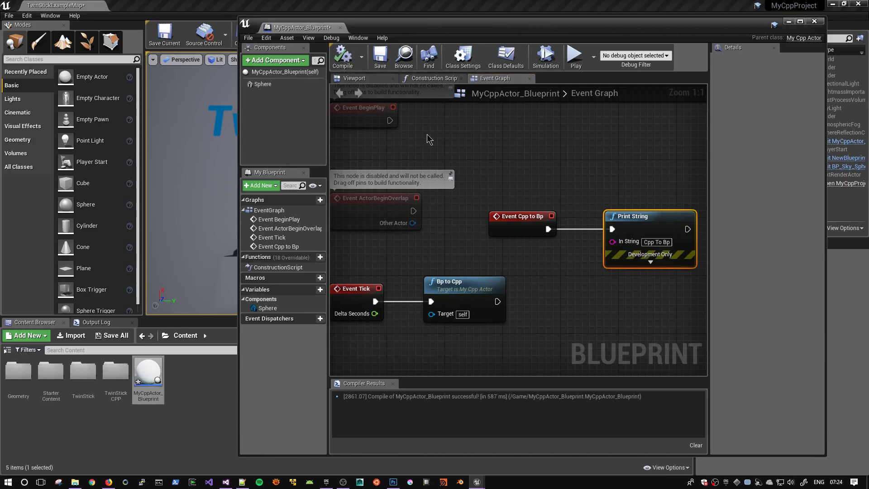
left_click(575, 56)
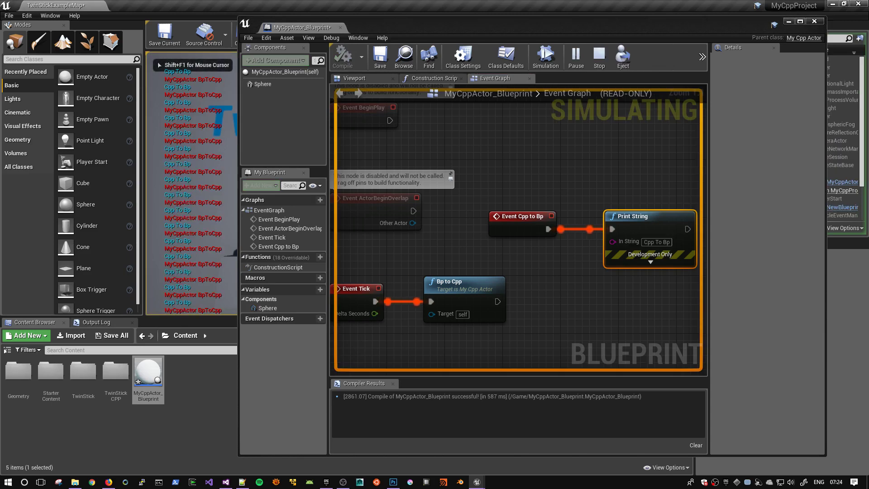
key("Escape")
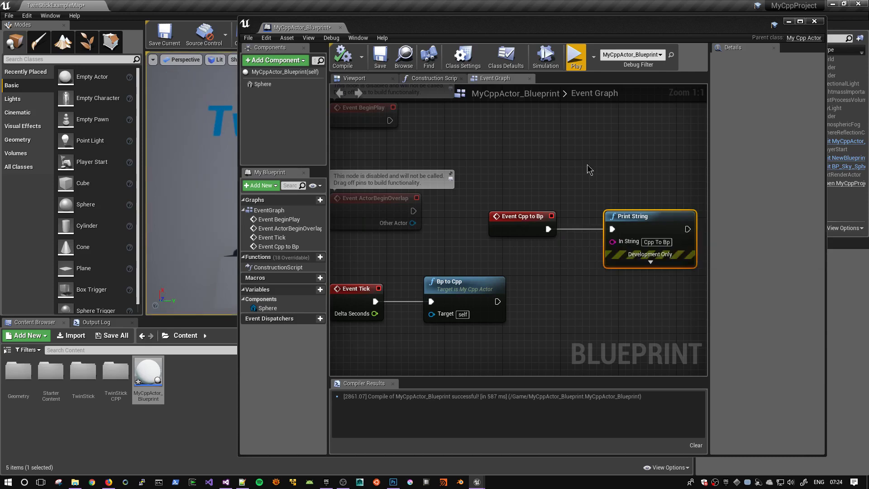
key("alt+Tab")
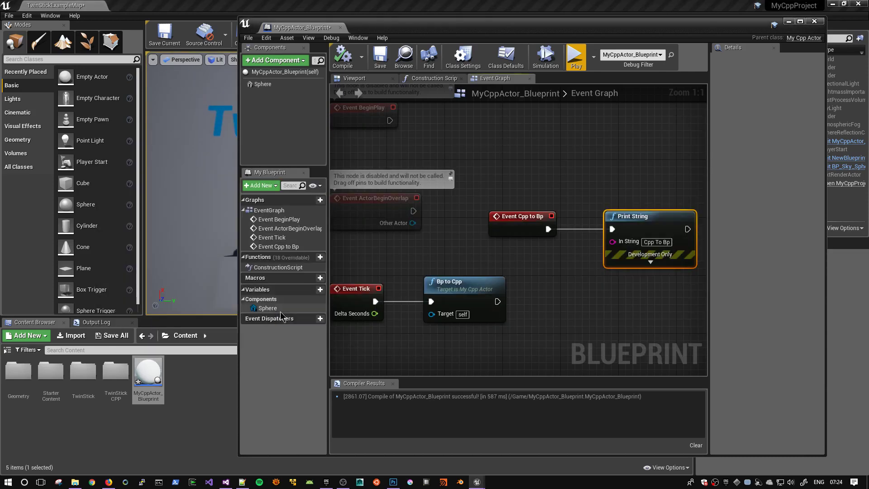
Feed the Test Int variable into Print String's In String via a conversion node
right_click(533, 275)
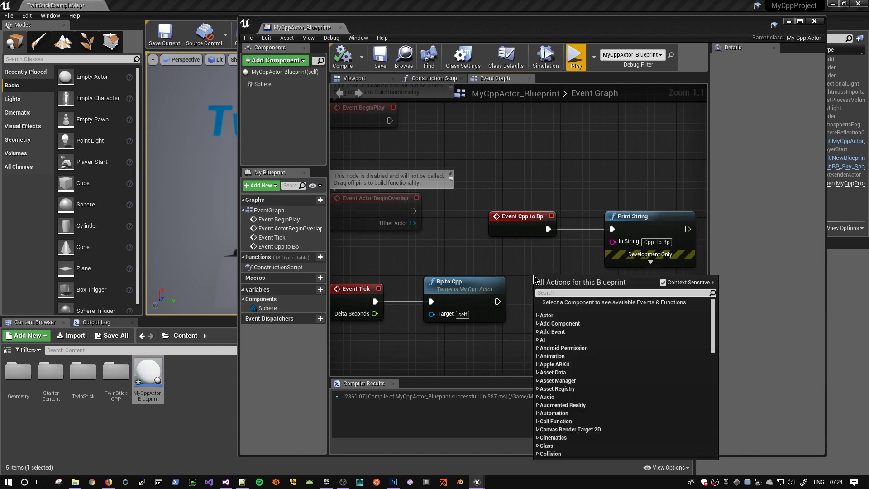
type("Get test")
key("Return")
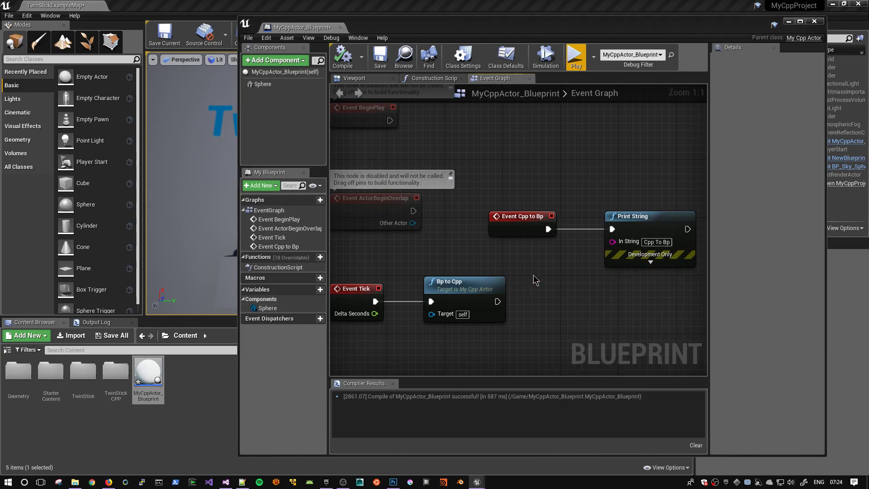
mouse_move(542, 281)
left_mouse_down()
mouse_move(557, 150)
mouse_move(612, 242)
left_mouse_up()
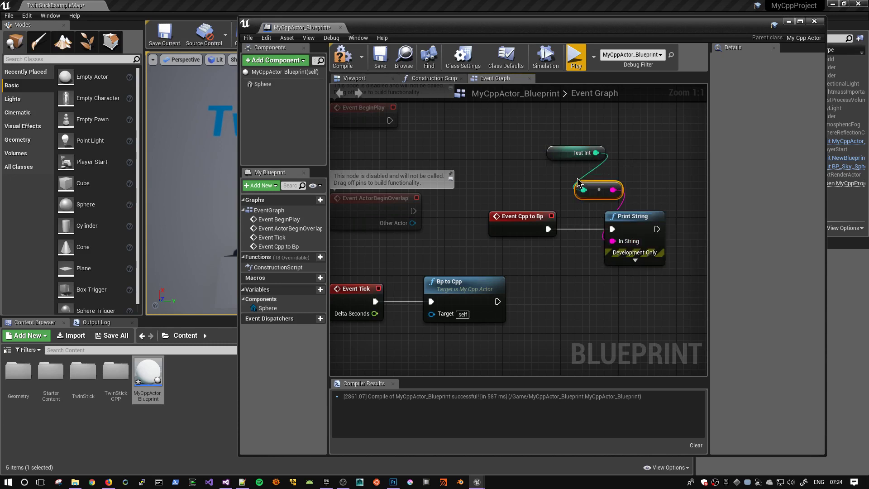
left_click_drag(560, 155, 530, 264)
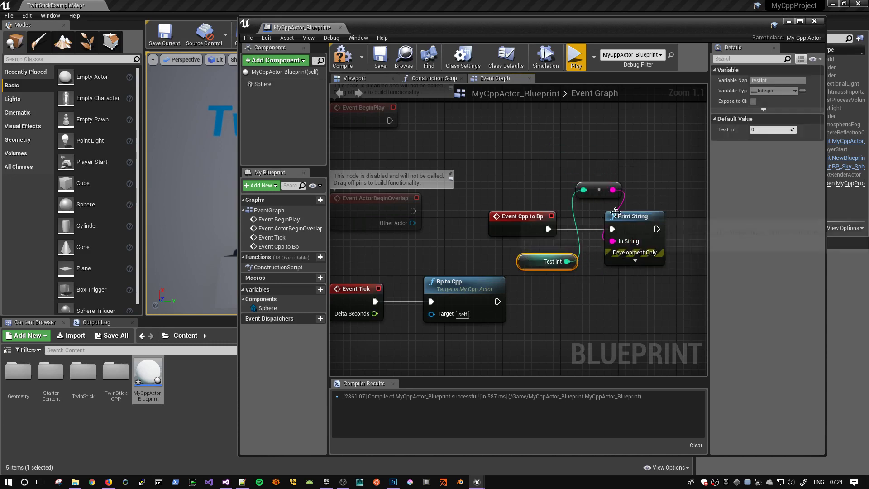
left_click_drag(599, 191, 592, 314)
left_click_drag(624, 223, 660, 222)
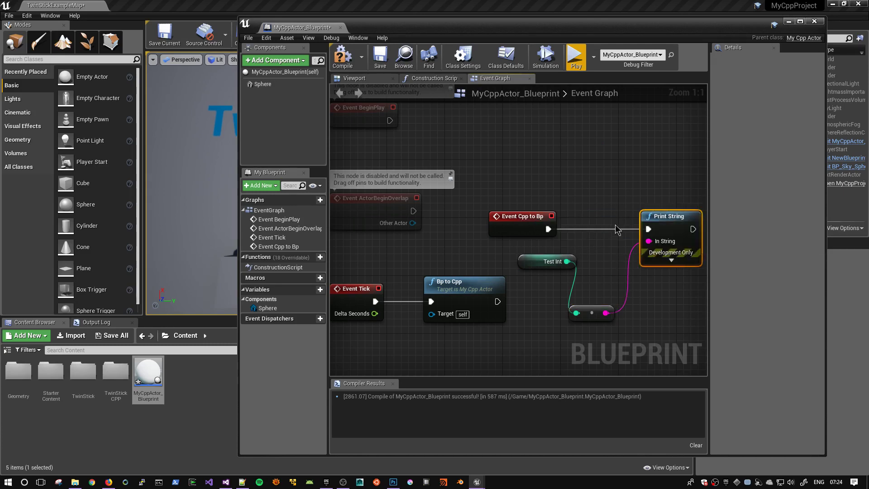
Save and compile the Blueprint
left_click(583, 179)
key("ctrl+s")
left_click(340, 59)
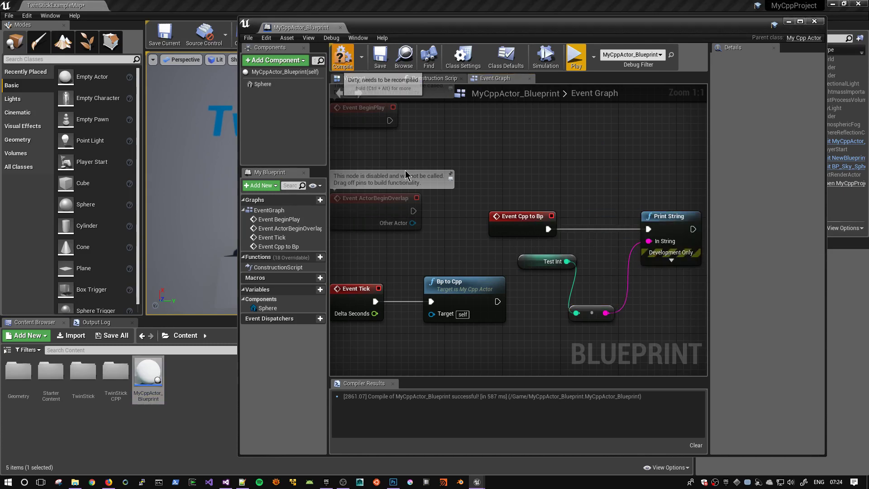
key("alt+Tab")
key("alt+Tab")
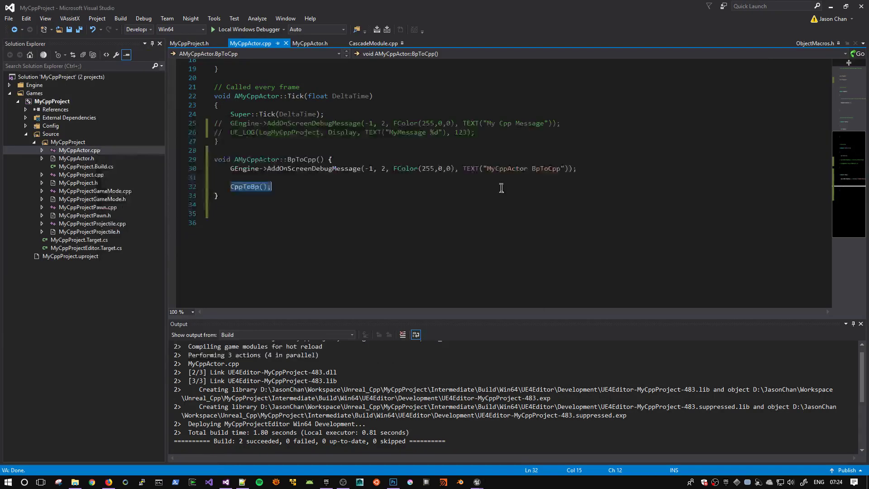
left_click(339, 177)
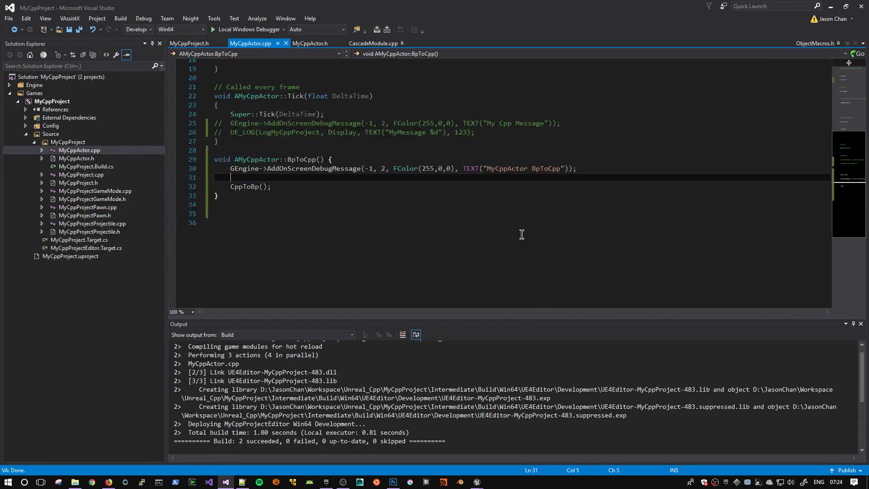
key("Return")
key("Return")
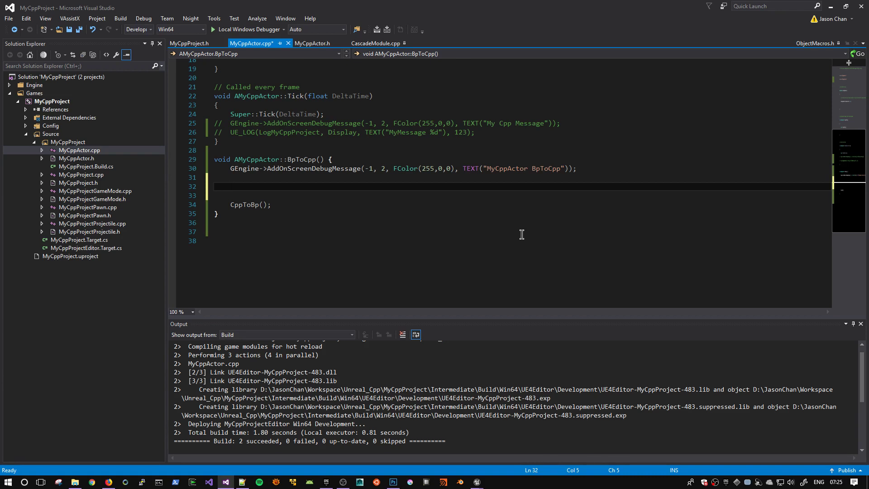
type("ACtor")
key("BackSpace")
key("BackSpace")
key("BackSpace")
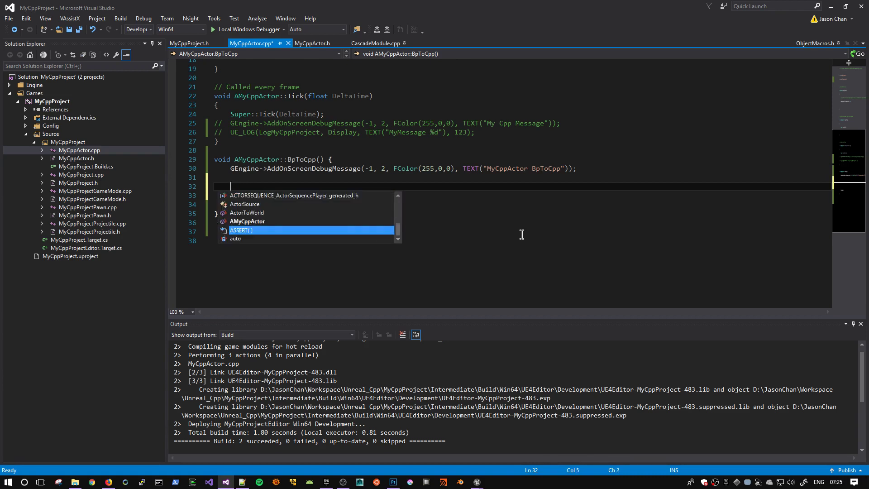
type("CreateAc")
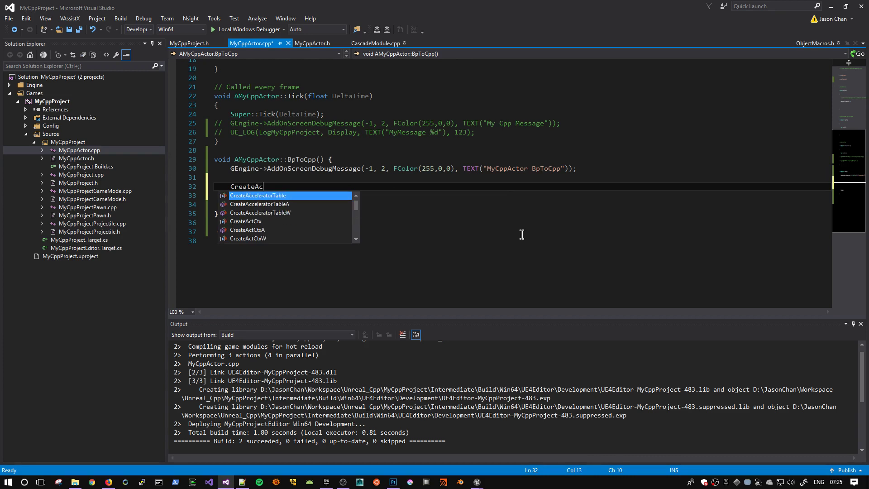
type("tor")
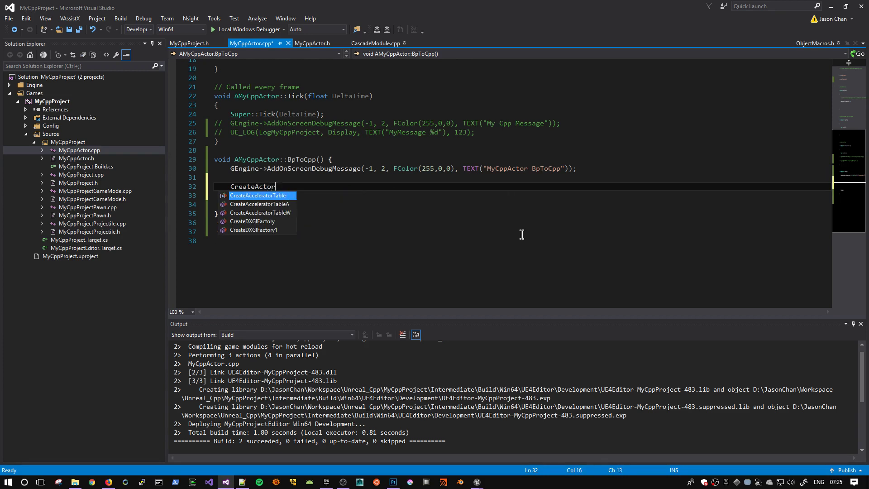
key("BackSpace")
key("BackSpace")
key("BackSpace")
type("UOB")
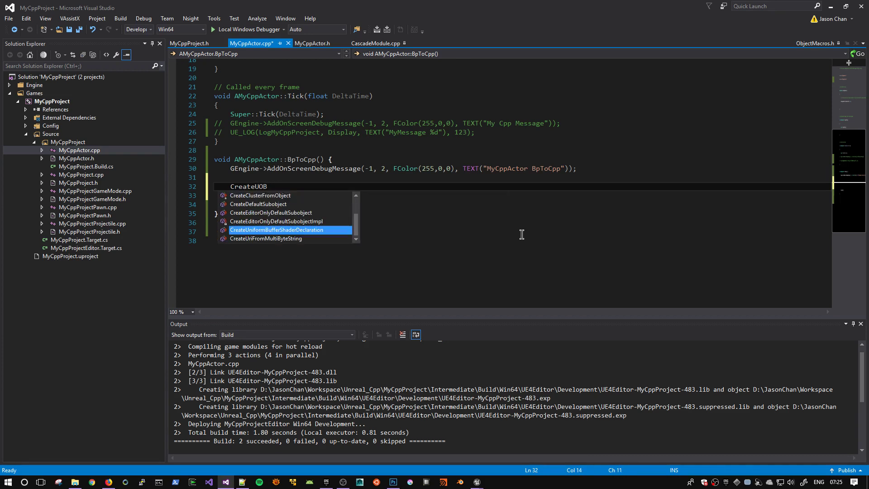
key("BackSpace")
key("BackSpace")
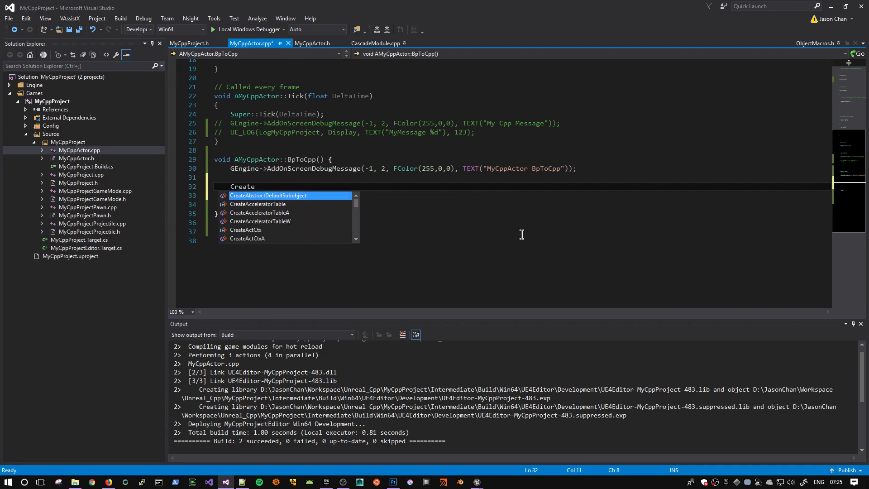
key("BackSpace")
key("BackSpace")
key("BackSpace")
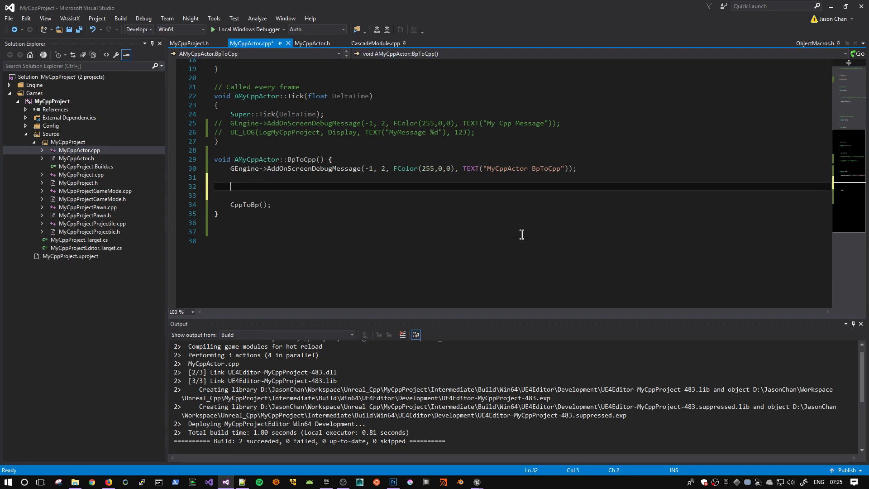
key("ctrl+s")
scroll(344, 234, "up", 2)
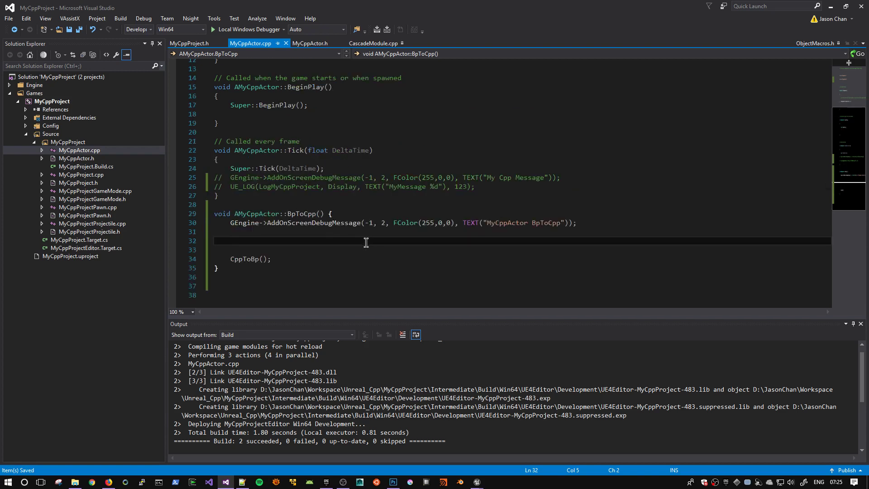
scroll(344, 234, "up", 4)
scroll(344, 234, "down", 4)
scroll(344, 234, "down", 1)
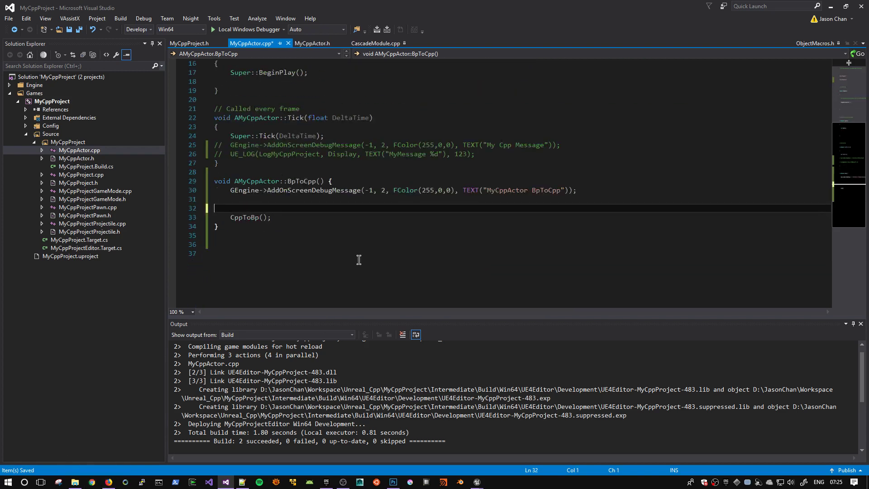
Remove extra blank lines and add Category=My to CppToBp's UFUNCTION in MyCppActor.h
key("BackSpace")
key("BackSpace")
key("Delete")
key("alt+o")
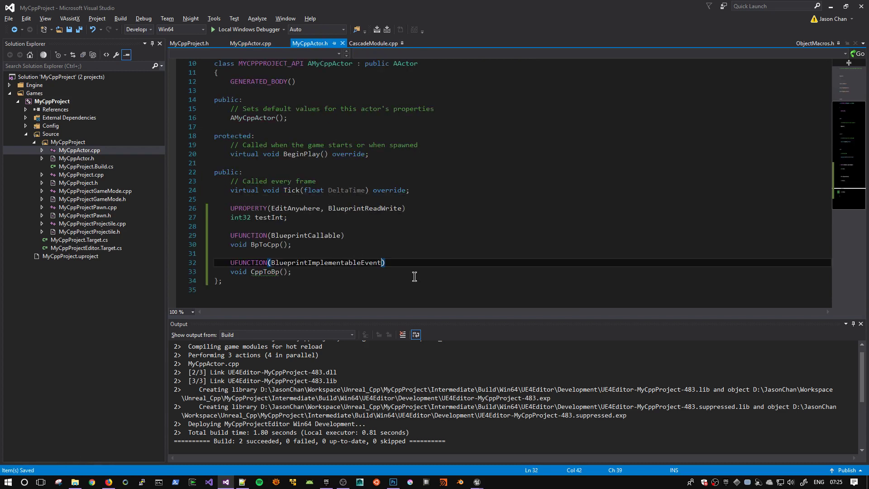
left_click(458, 266)
key("Left")
type(", ")
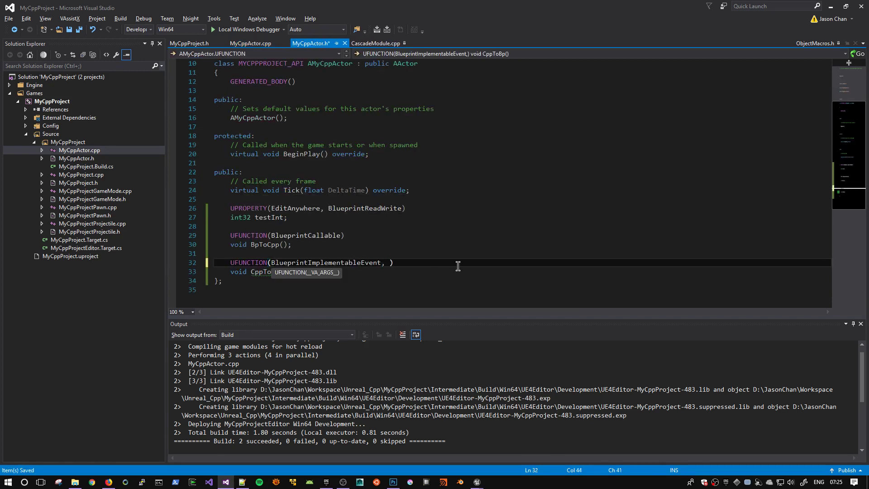
type("Category=My")
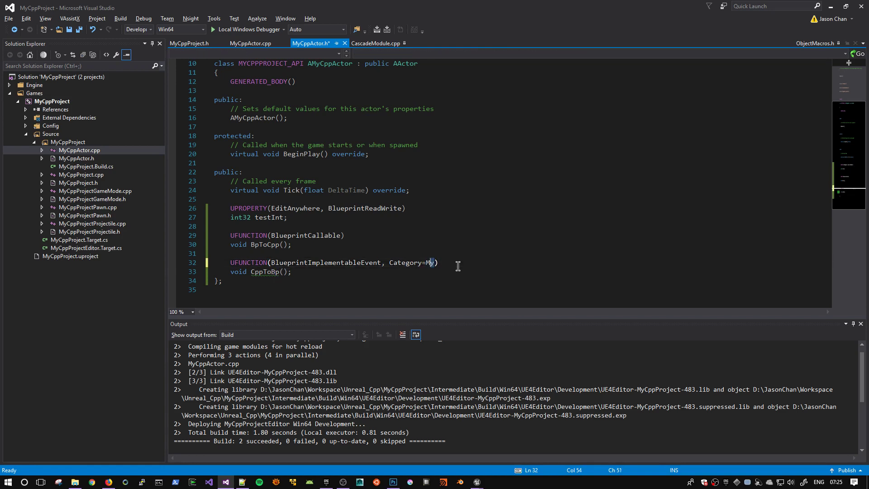
Copy Category=My into BpToCpp's UFUNCTION and testInt's UPROPERTY, then save and build
key("ctrl+shift+Left")
key("ctrl+shift+Left")
key("ctrl+shift+Left")
key("Up")
key("Up")
key("Up")
key("End")
key("Left")
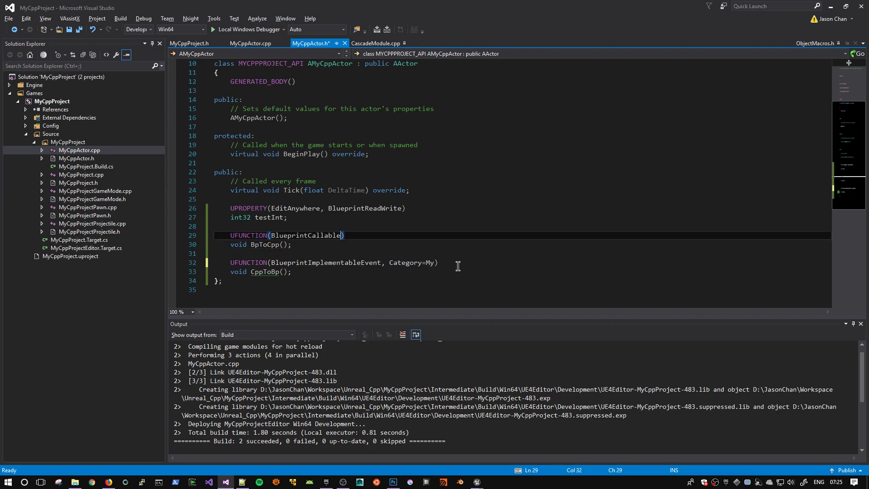
type(", Category=My")
key("Up")
key("Up")
key("Up")
key("End")
key("Left")
type(", Category=My")
key("ctrl+s")
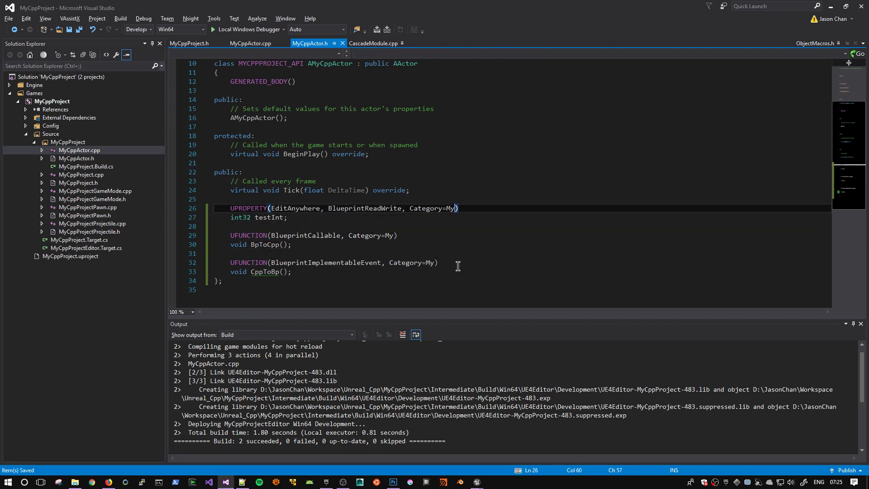
key("ctrl+shift+b")
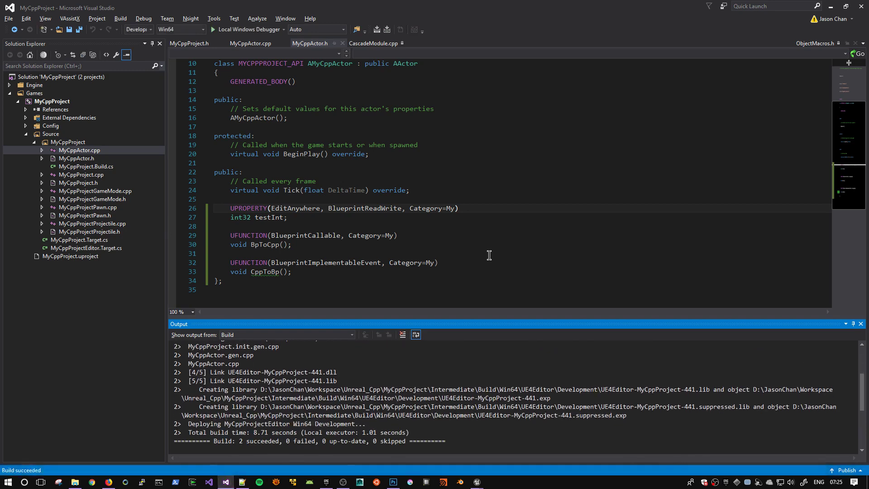
In the Blueprint editor, browse the My category of graph actions without adding a node
key("alt+Tab")
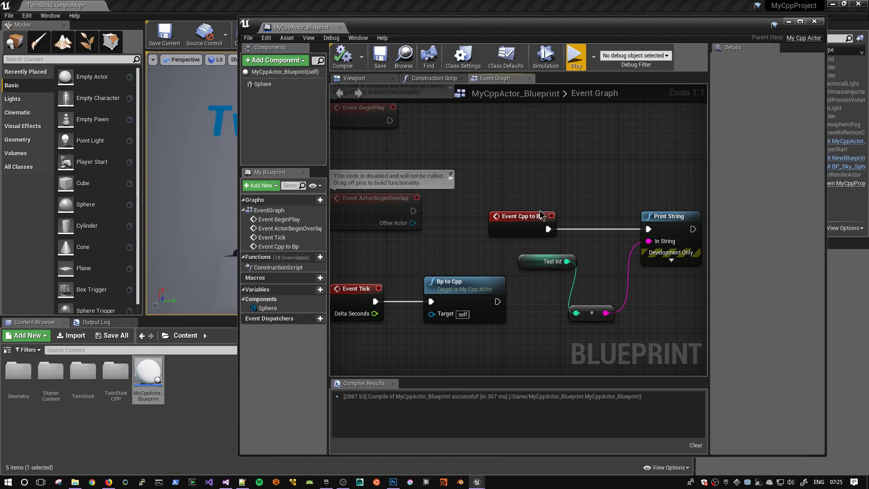
right_click(511, 150)
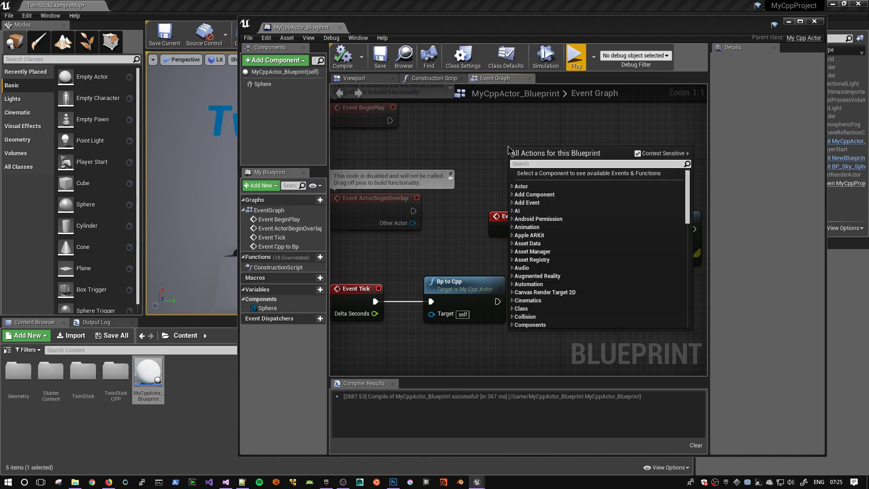
scroll(593, 235, "down", 3)
scroll(596, 232, "down", 3)
scroll(593, 240, "down", 3)
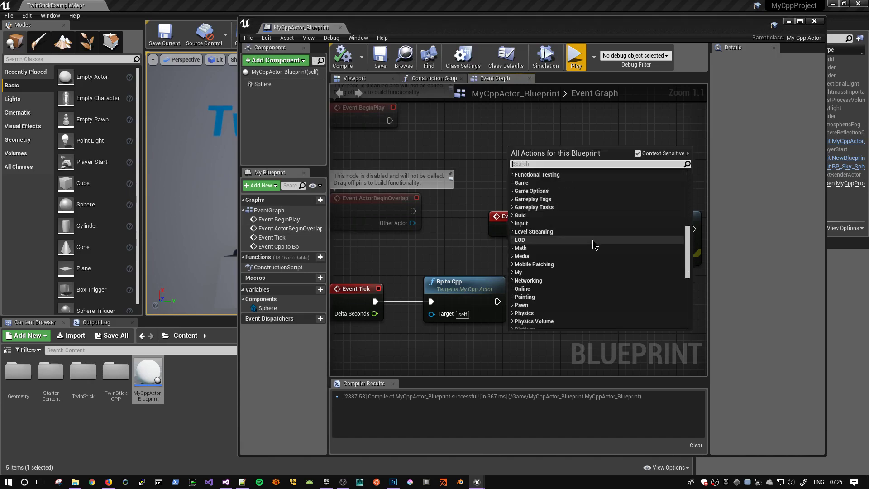
double_click(519, 273)
scroll(557, 281, "down", 2)
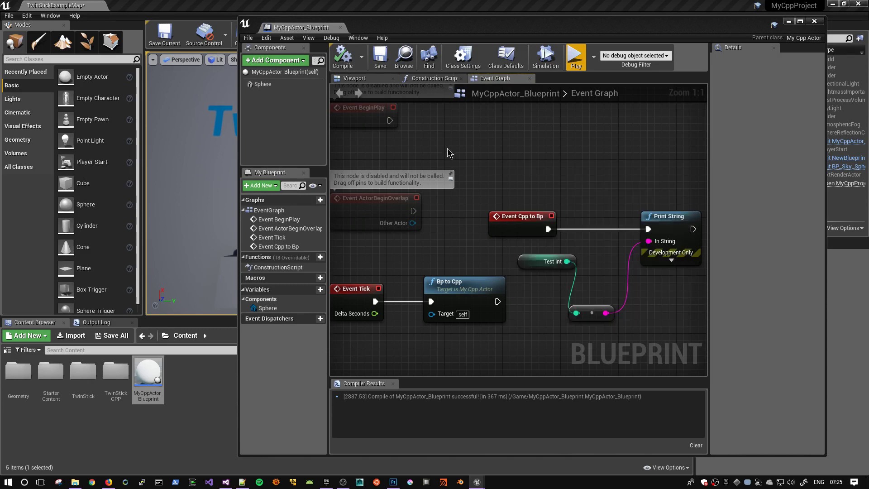
key("Escape")
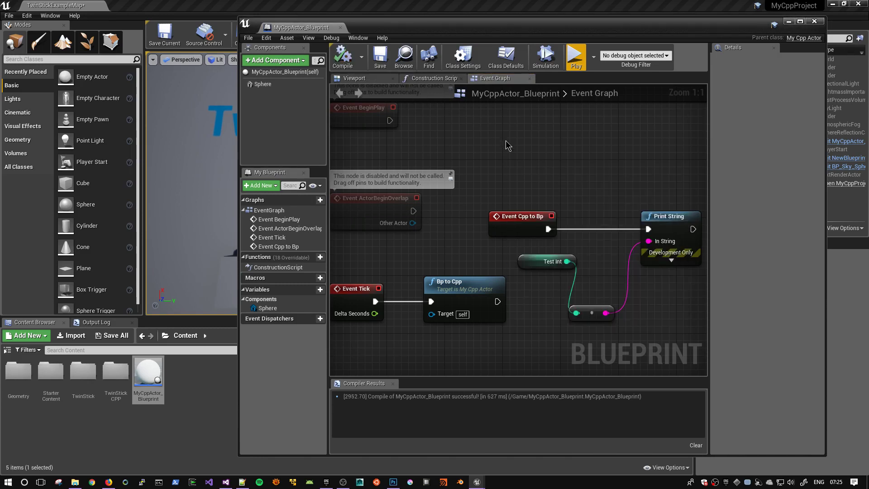
Copy the BlueprintNativeEvent specifier from the Unreal Functions documentation page in Firefox
key("alt+Tab")
left_click(464, 190)
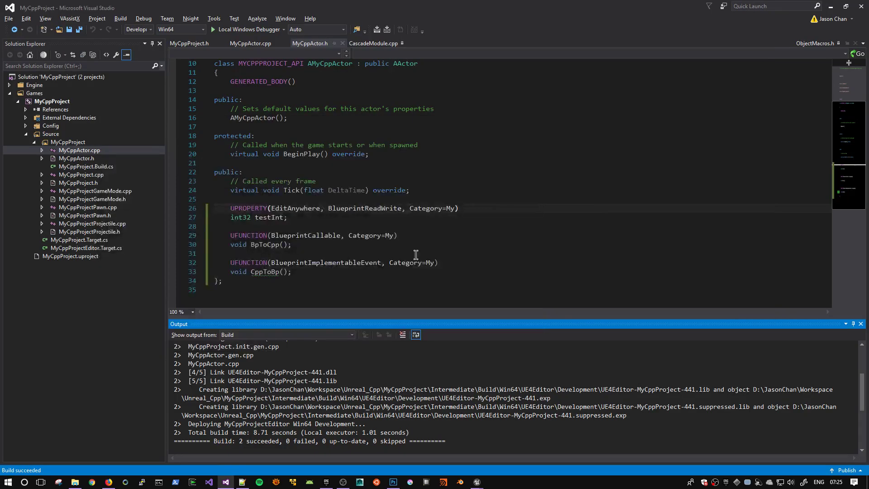
left_click(108, 482)
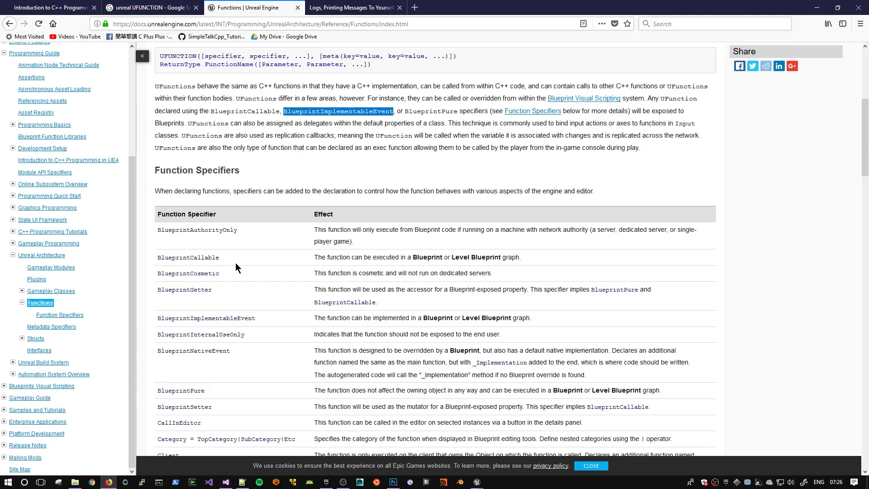
scroll(232, 254, "down", 1)
double_click(196, 300)
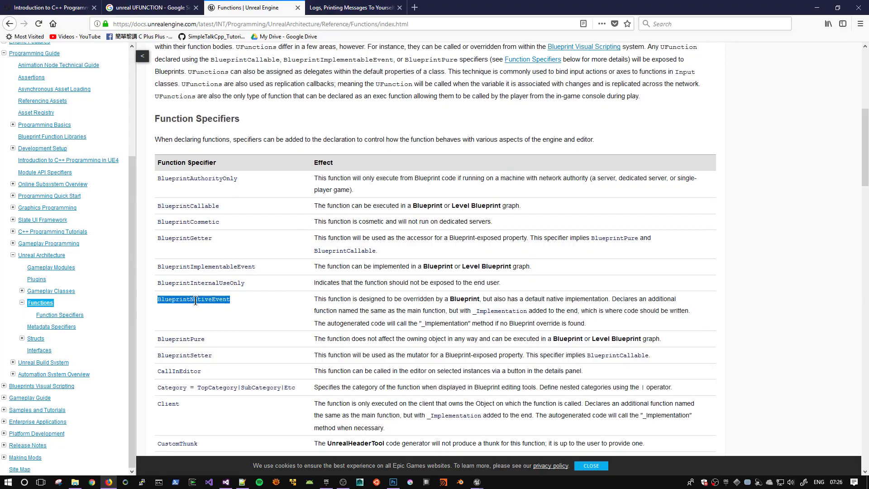
key("ctrl+c")
Paste BlueprintNativeEvent below the CppToBp declaration in MyCppActor.h and copy the UFUNCTION line
key("alt+Tab")
key("Down")
key("Down")
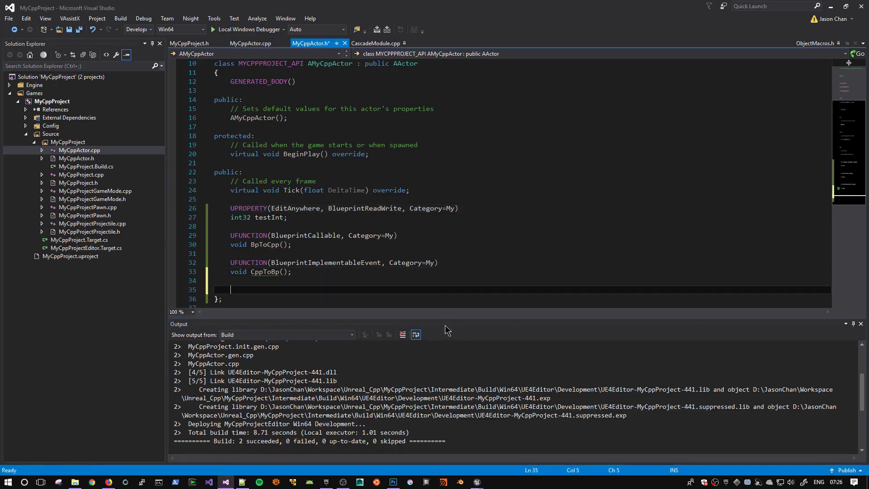
key("ctrl+v")
key("Up")
key("Up")
key("Up")
key("ctrl+c")
key("Down")
key("Down")
key("Down")
Declare void CppNativeToBp(); under a new UFUNCTION(BlueprintNativeEvent, Category=My) line
key("ctrl+v")
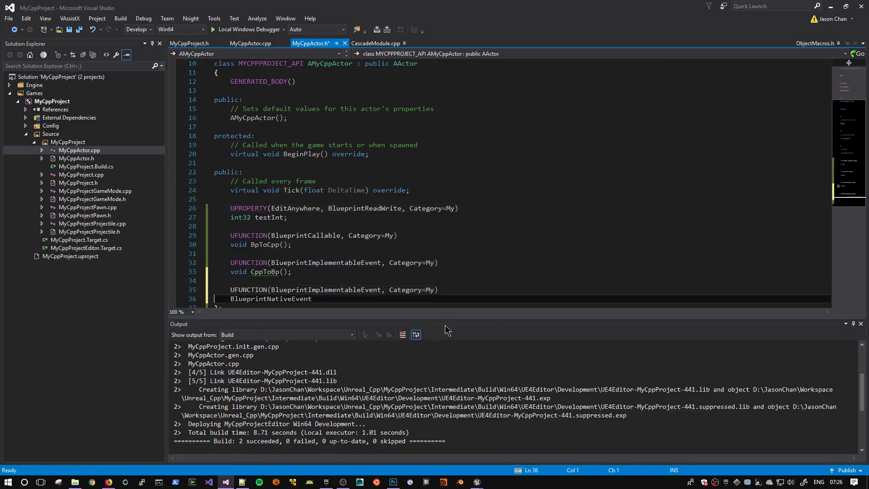
scroll(271, 245, "down", 3)
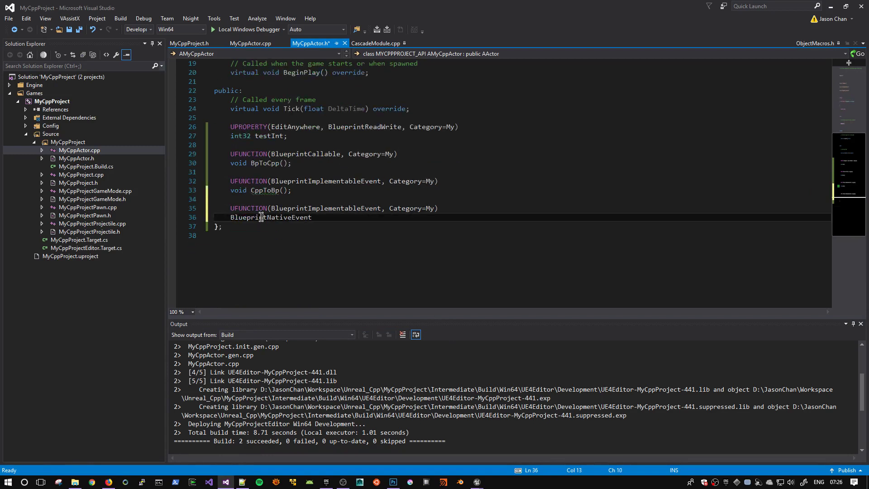
double_click(258, 217)
key("ctrl+c")
double_click(323, 209)
key("ctrl+v")
key("Down")
key("shift+Home")
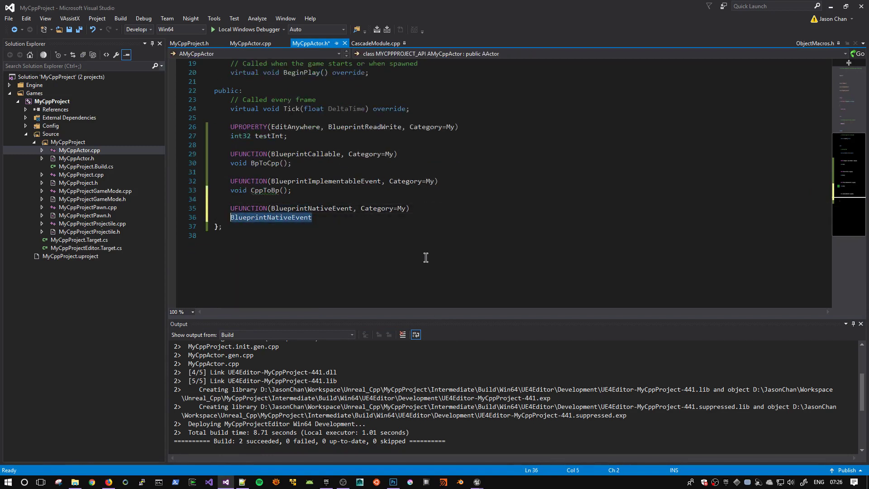
type("void CppNativ")
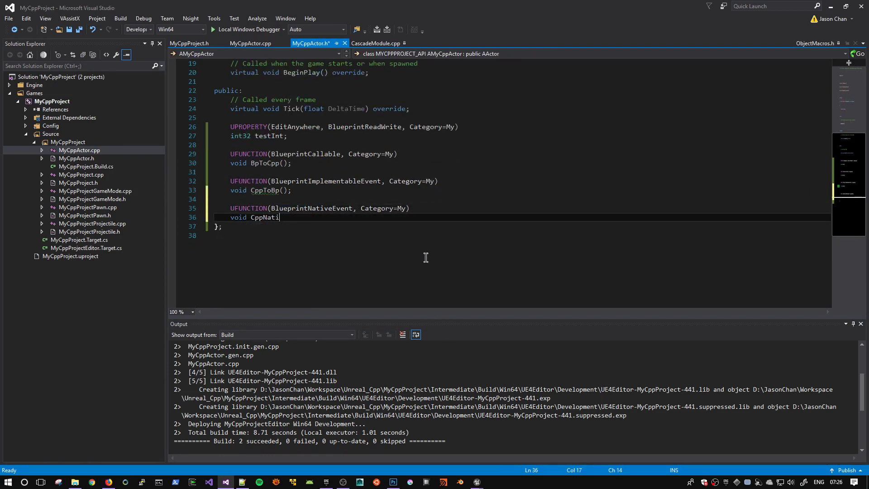
type("eToBp")
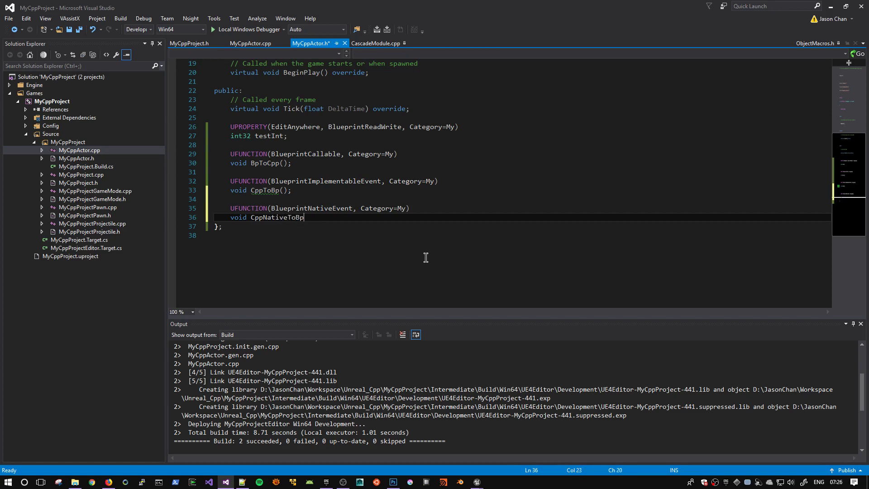
type("();")
Save the header and build, which fails on unresolved CppNativeToBp_Implementation
key("ctrl+s")
key("ctrl+shift+b")
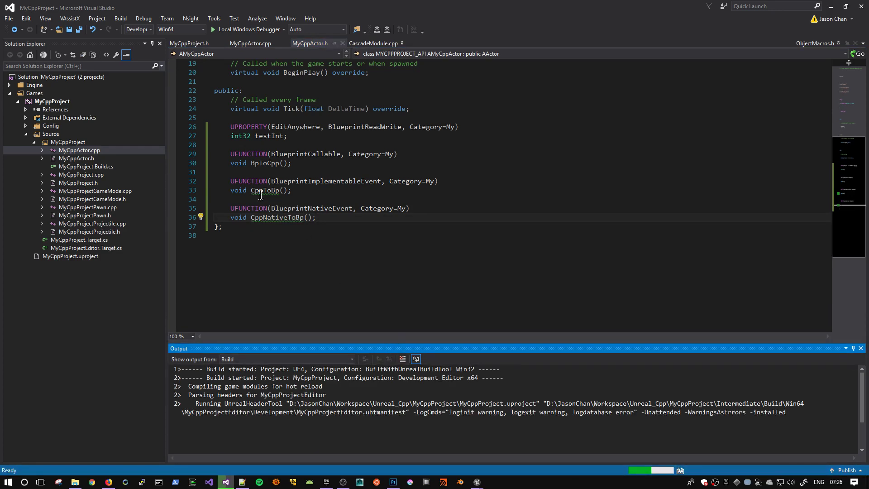
mouse_move(264, 192)
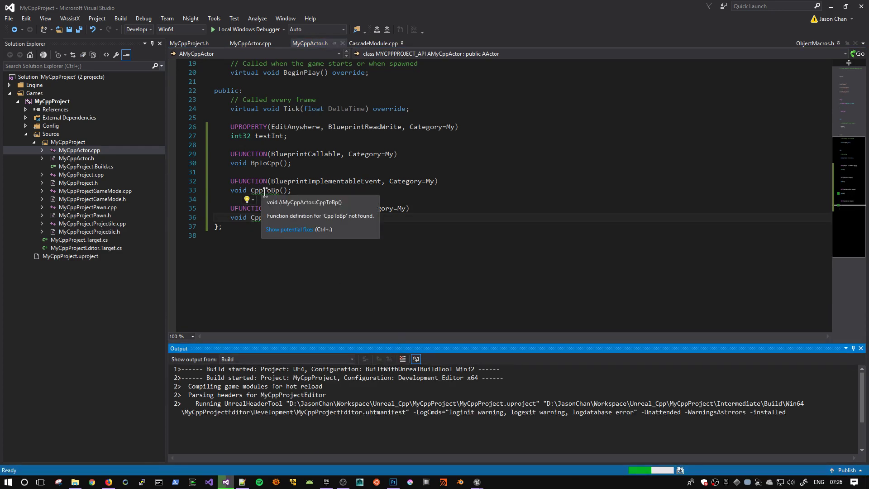
left_click(309, 189)
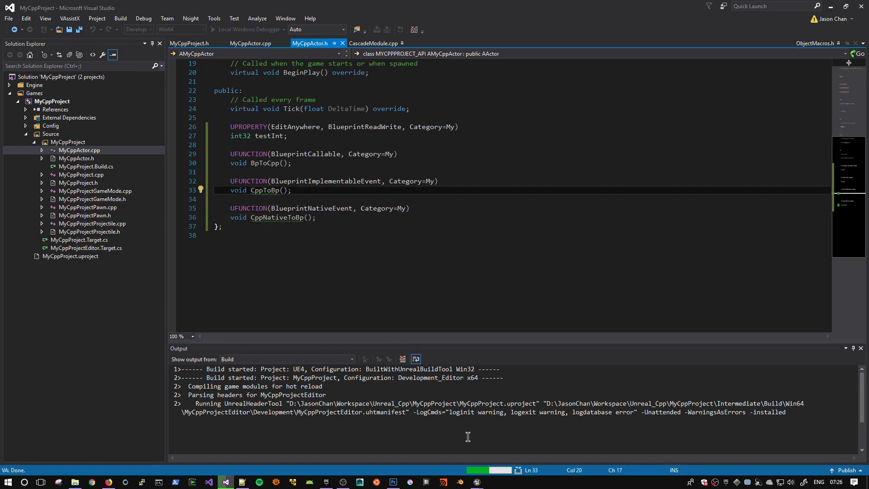
mouse_move(477, 483)
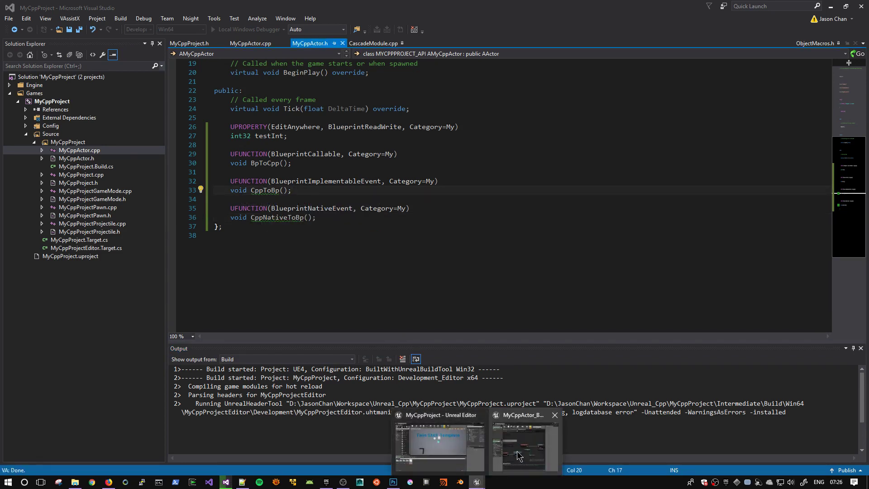
left_click(435, 446)
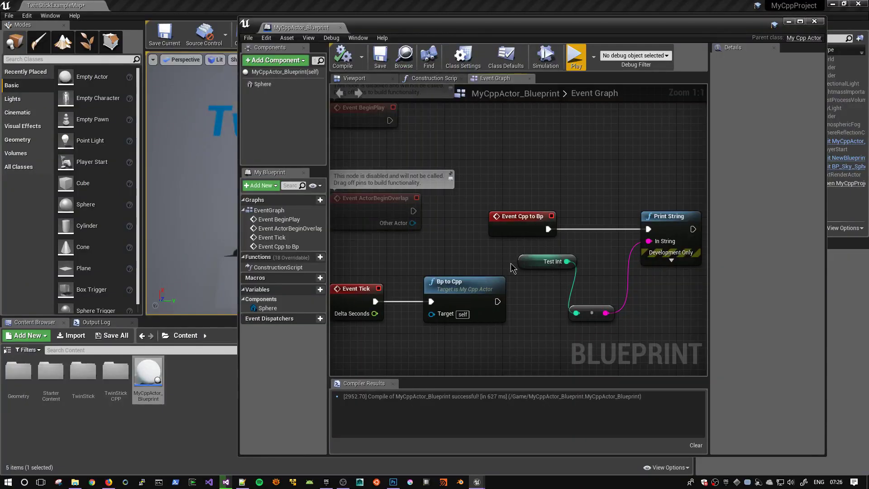
key("alt+Tab")
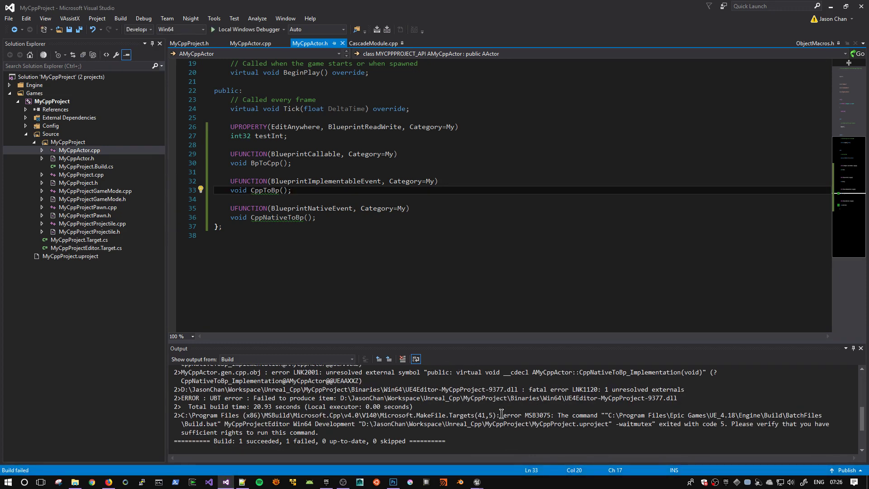
Check the unresolved-symbol error and generate an empty CppNativeToBp implementation via Quick Actions
scroll(535, 414, "up", 2)
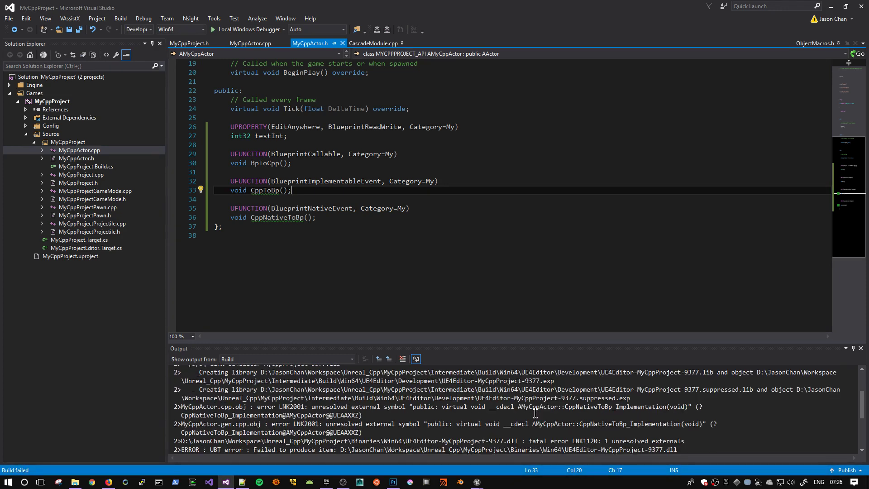
left_click(597, 407)
double_click(587, 407)
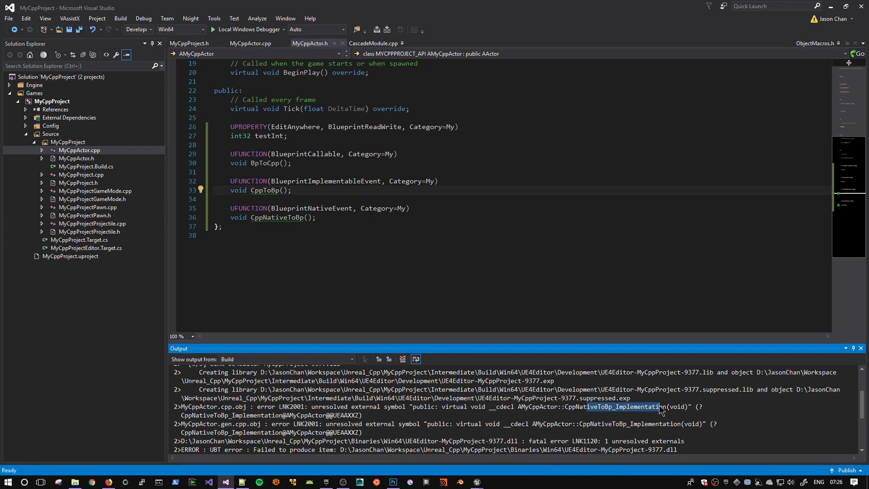
left_click(356, 259)
key("Up")
key("Up")
key("alt+shift+q")
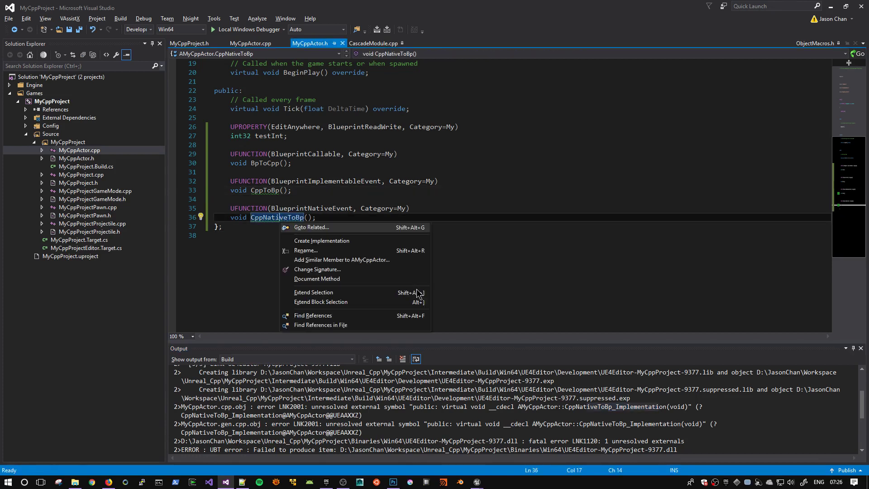
key("Down")
key("Return")
Rename the new function to CppNativeToBp_Implementation and save MyCppActor.cpp
key("Down")
key("Down")
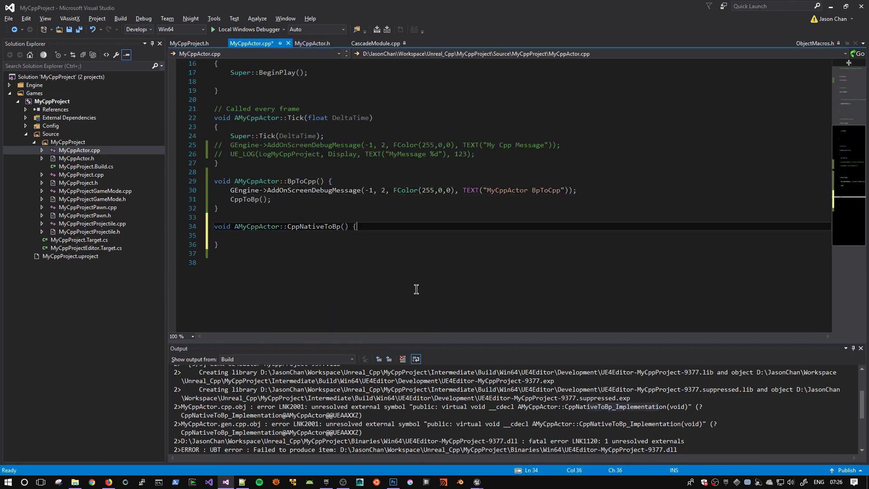
key("ctrl+Right")
key("ctrl+Right")
key("ctrl+Right")
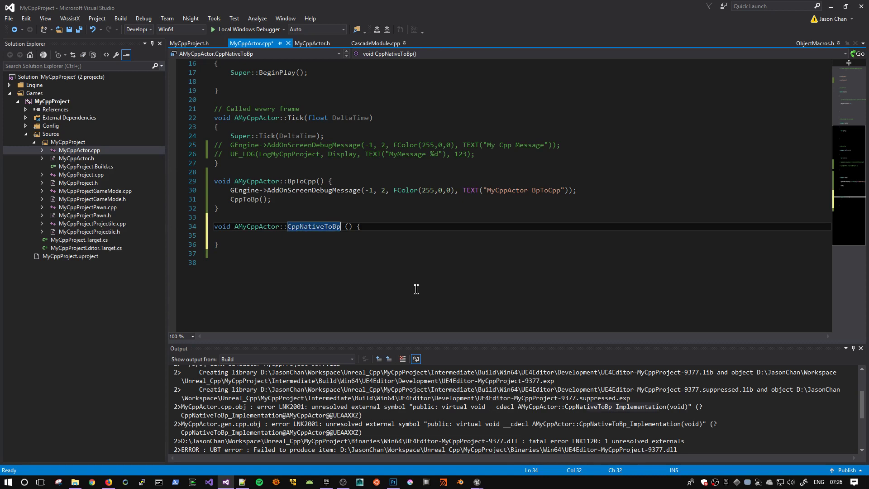
type("_Implementation")
key("Delete")
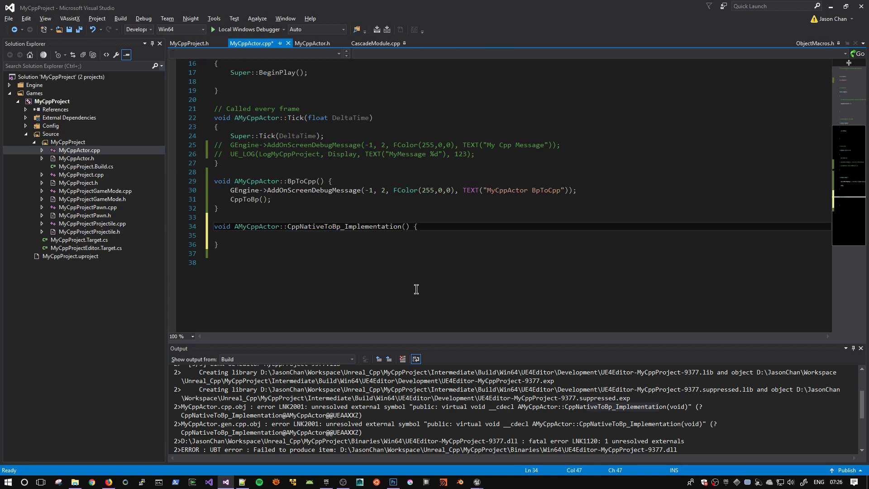
key("ctrl+s")
key("Down")
key("Up")
key("Left")
key("Left")
key("Left")
key("Left")
key("Left")
key("Left")
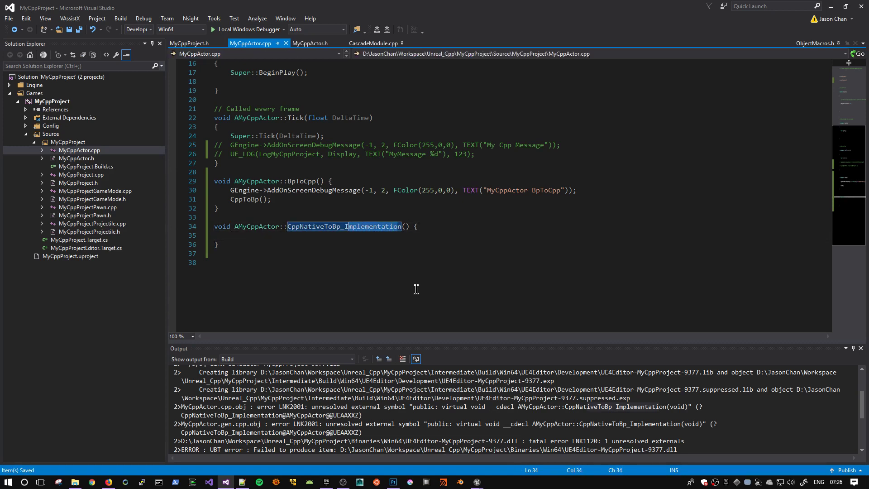
Copy the AddOnScreenDebugMessage line from BpToCpp into the new function body
key("Down")
key("Up")
key("Up")
key("Up")
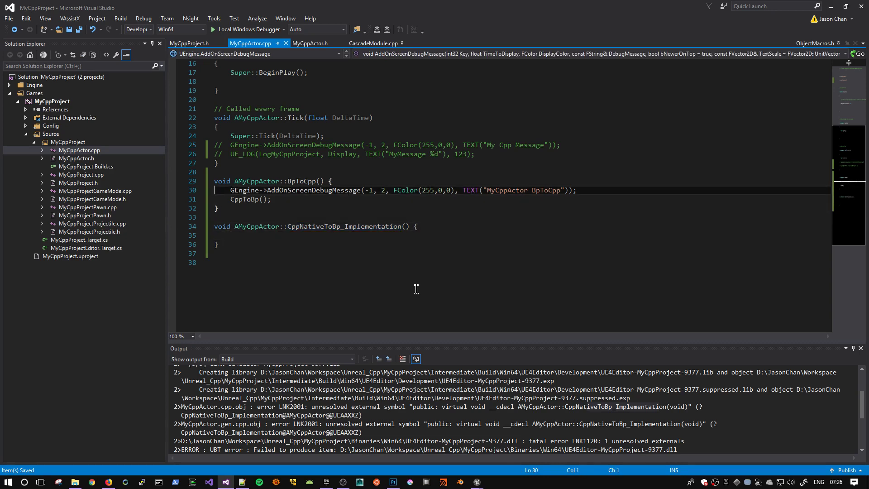
key("Up")
key("Up")
key("Down")
key("Down")
key("Down")
key("Home")
key("Down")
key("ctrl+v")
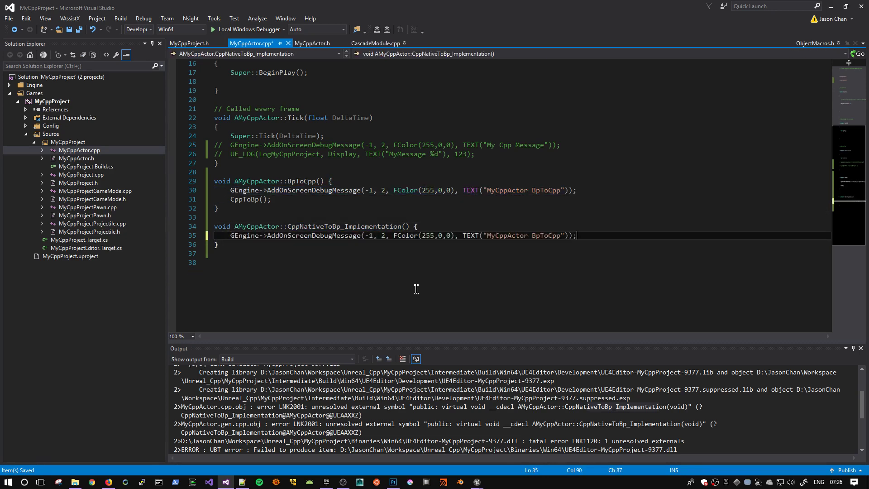
Change the message text to 'MyCppActor CppNativeToBp_Implementation', save, and build
double_click(351, 227)
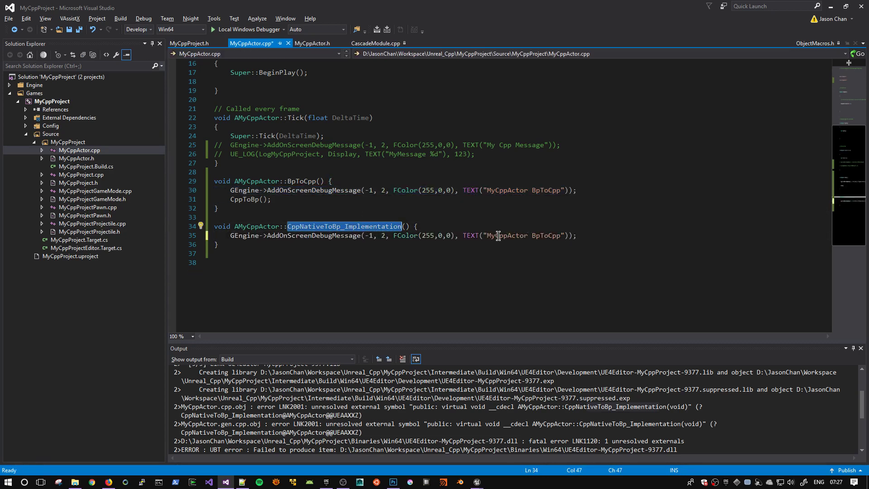
key("ctrl+c")
double_click(543, 236)
key("ctrl+v")
key("ctrl+s")
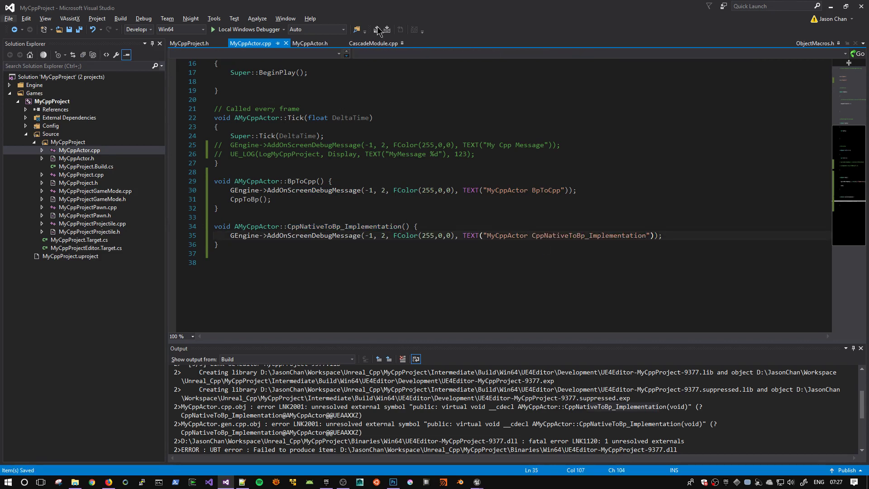
left_click(391, 30)
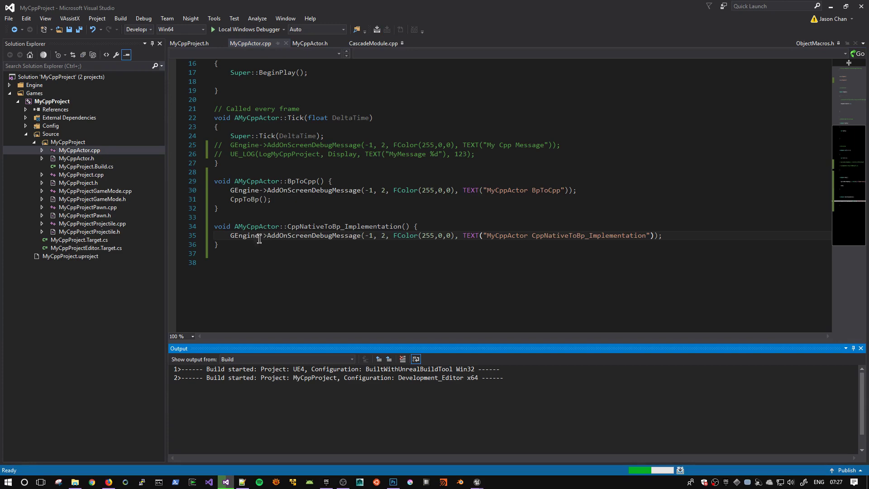
Add an Event Cpp Native to Bp node and wire it into Print String
key("alt+Tab")
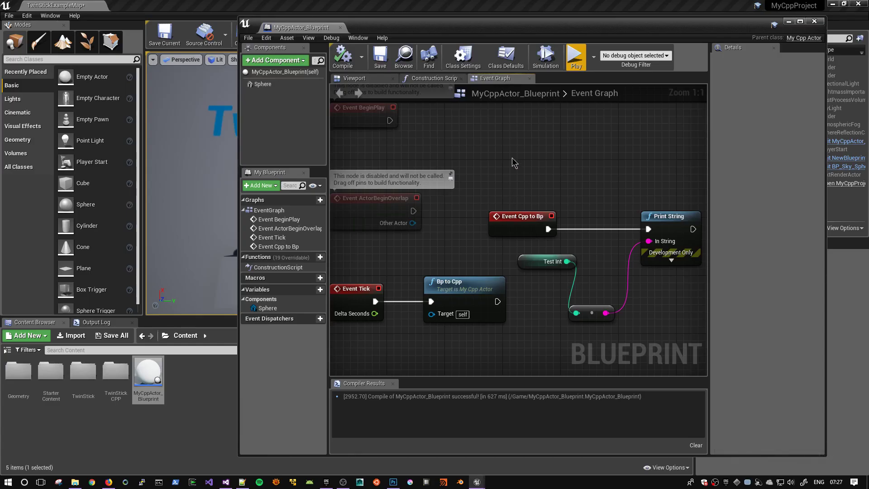
right_click(512, 158)
type("cpp")
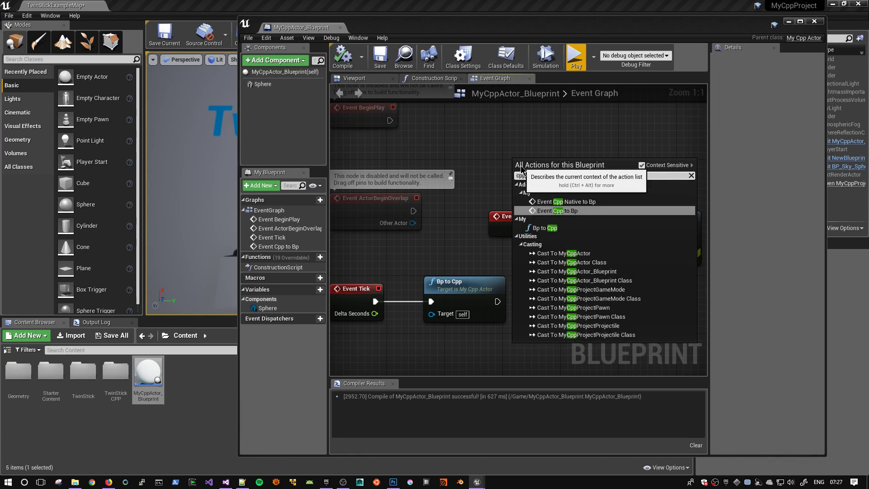
key("Up")
key("Return")
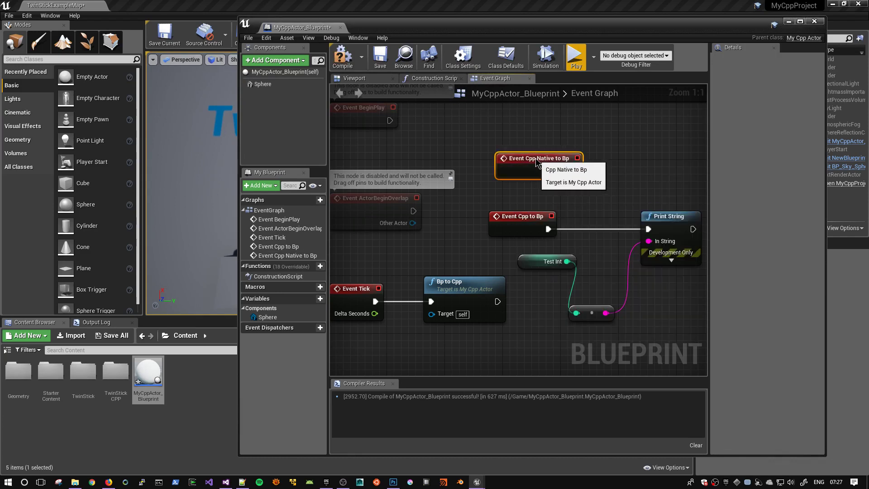
left_click_drag(537, 162, 522, 161)
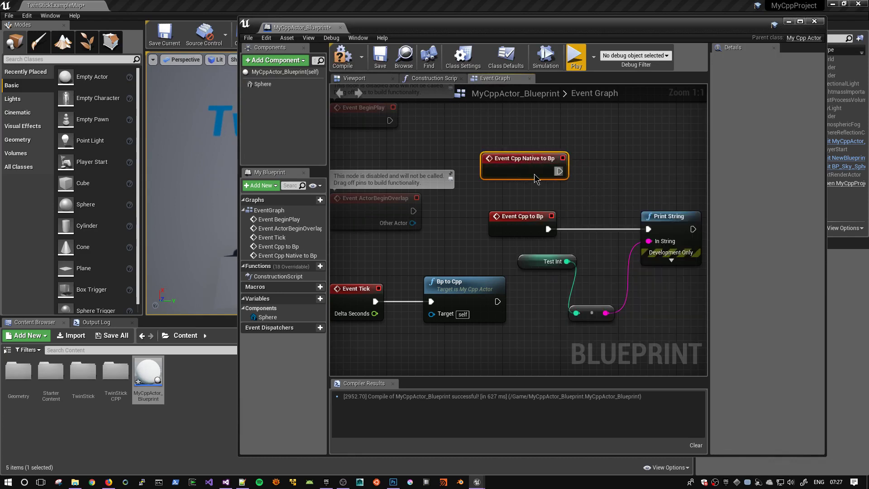
left_click_drag(560, 171, 648, 229)
Delete Test Int and its conversion node, unlink Event Cpp to Bp, and recompile
left_click(531, 259)
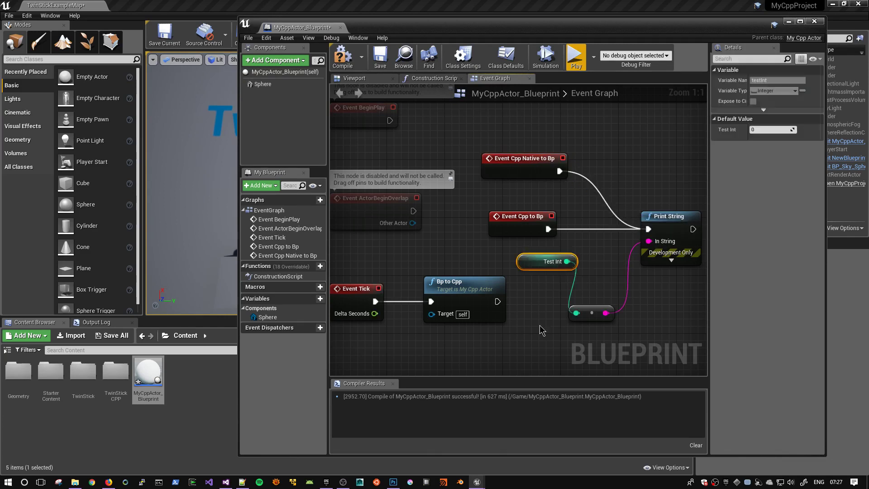
left_click_drag(541, 326, 589, 267)
key("Delete")
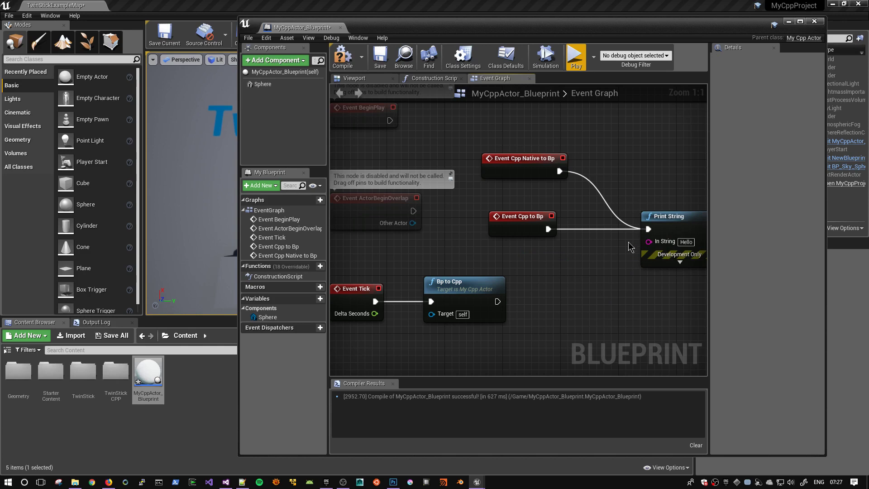
left_click(343, 58)
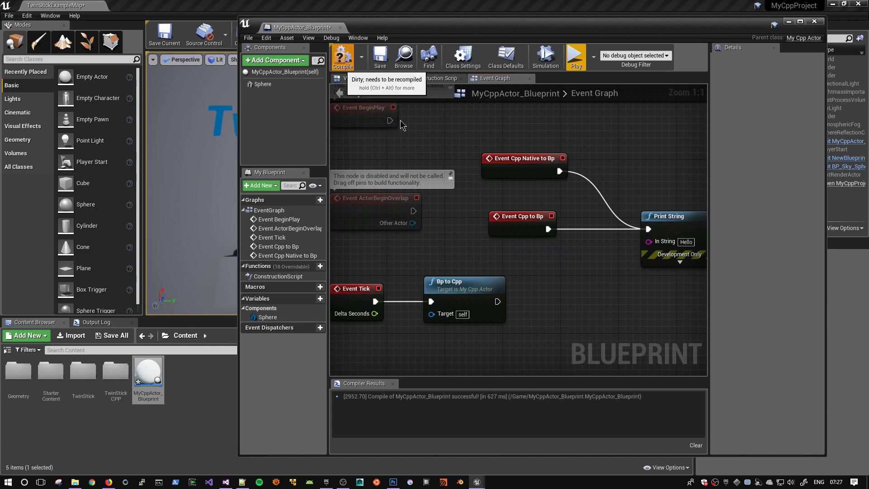
left_click(579, 233, "alt")
left_click(350, 68)
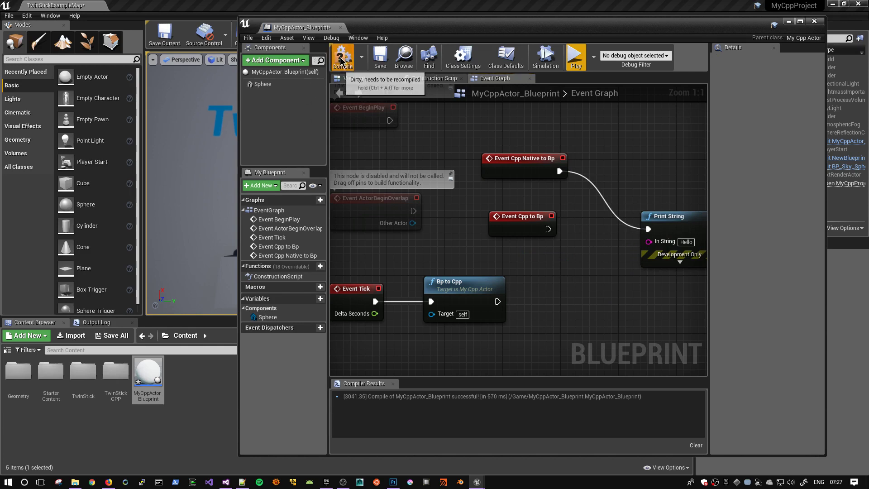
Simulate the level twice to test the Blueprint
left_click(574, 60)
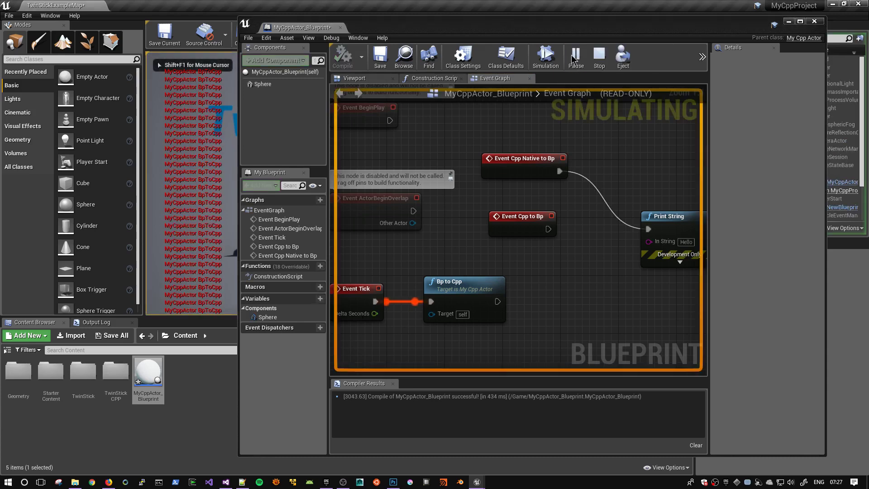
key("Escape")
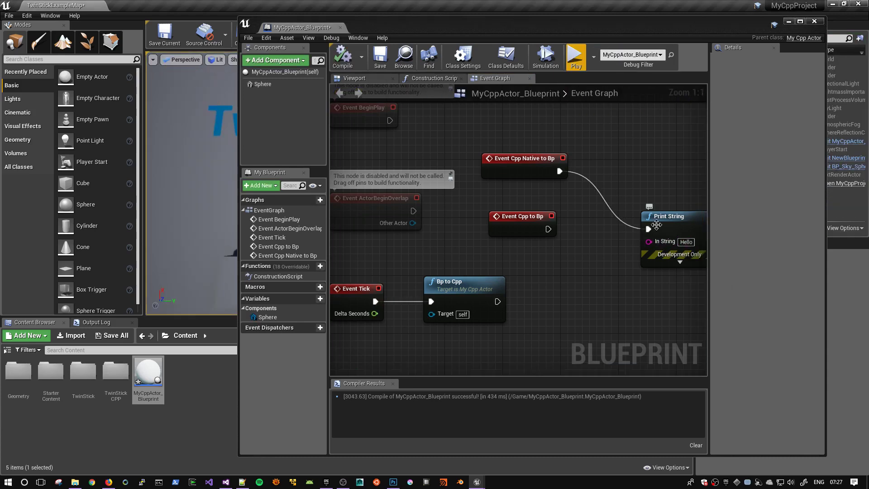
left_click(571, 59)
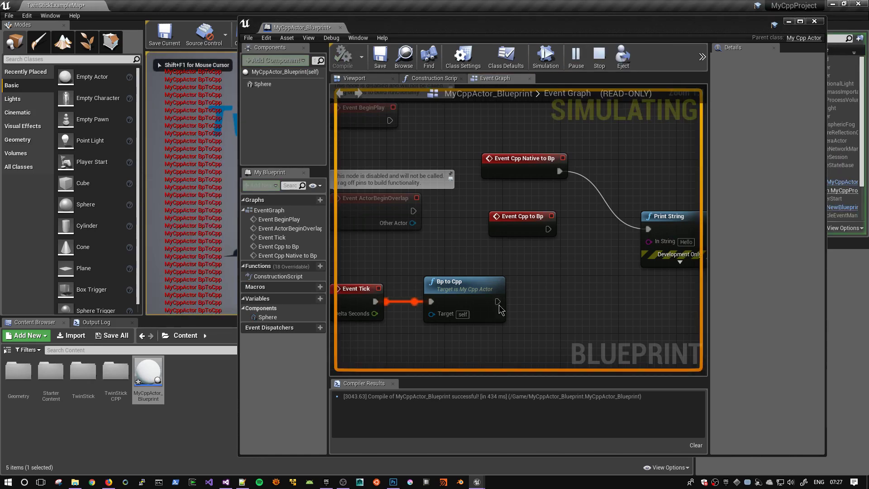
key("Escape")
key("alt+Tab")
Edit the CppToBp() call on line 31 toward CppNativeToBp and build
left_click(488, 232)
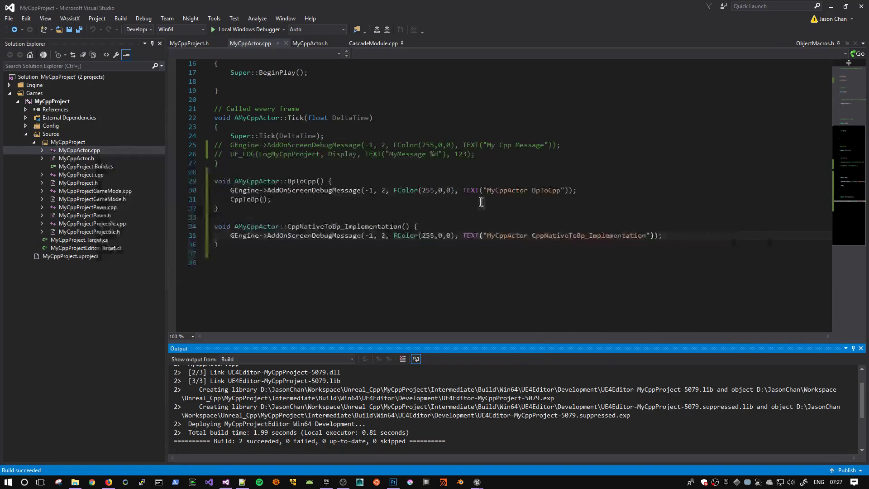
left_click(562, 236)
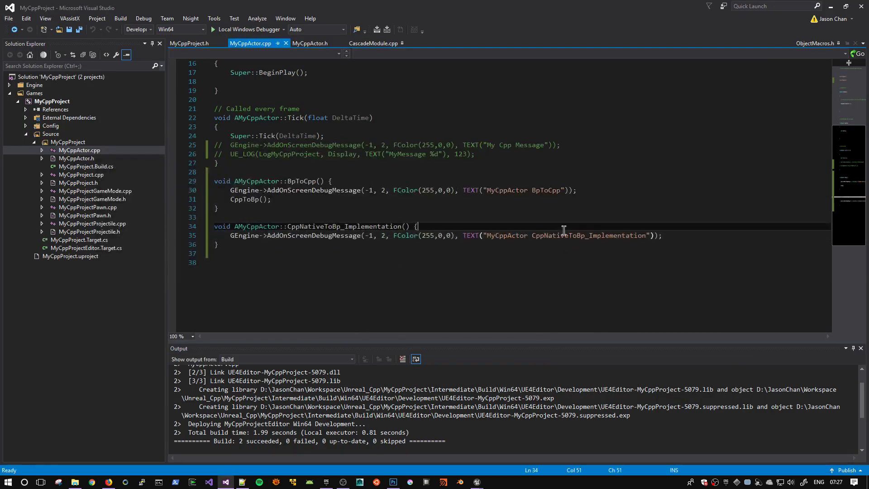
double_click(580, 236)
key("alt+Tab")
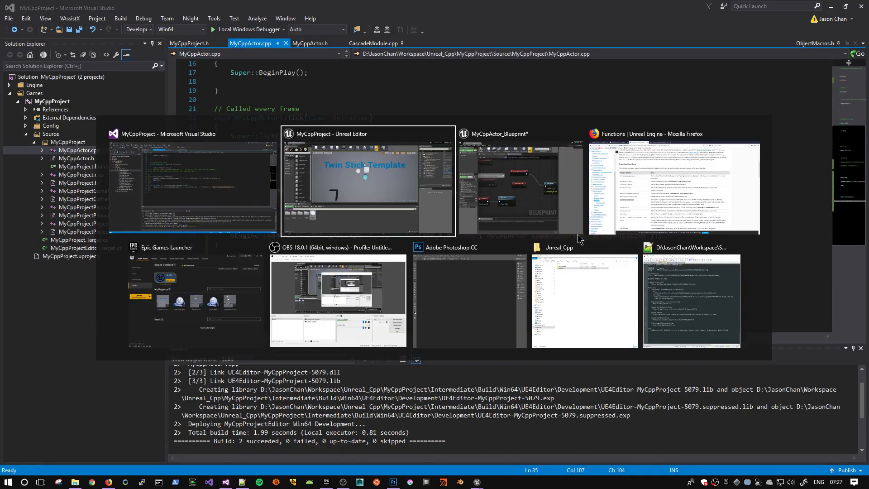
key("alt+Tab")
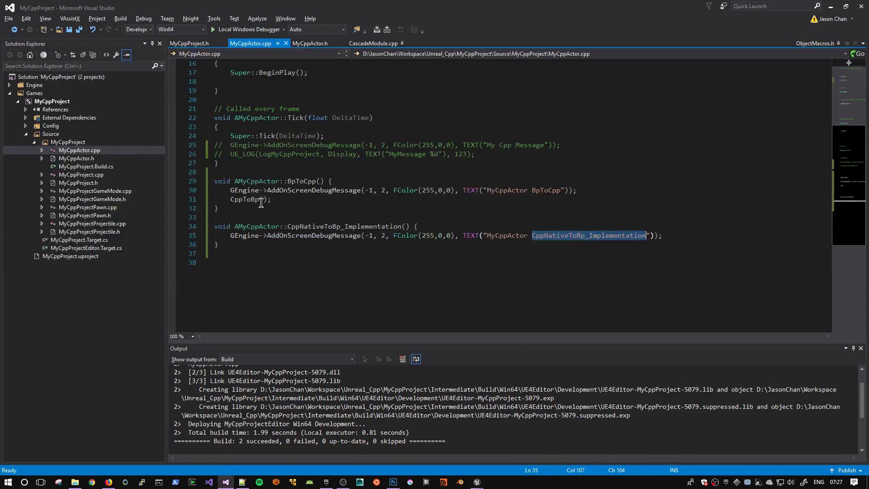
left_click(262, 203)
type("NAtive")
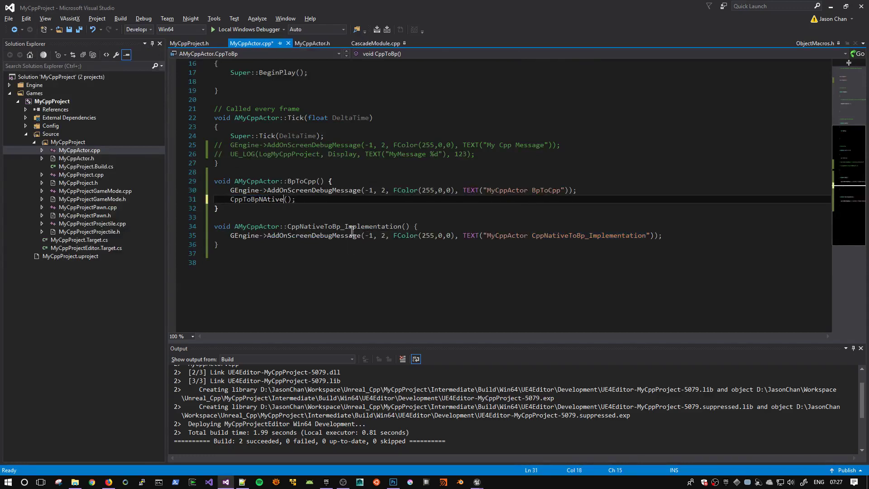
key("ctrl+space")
key("Return")
key("ctrl+shift+b")
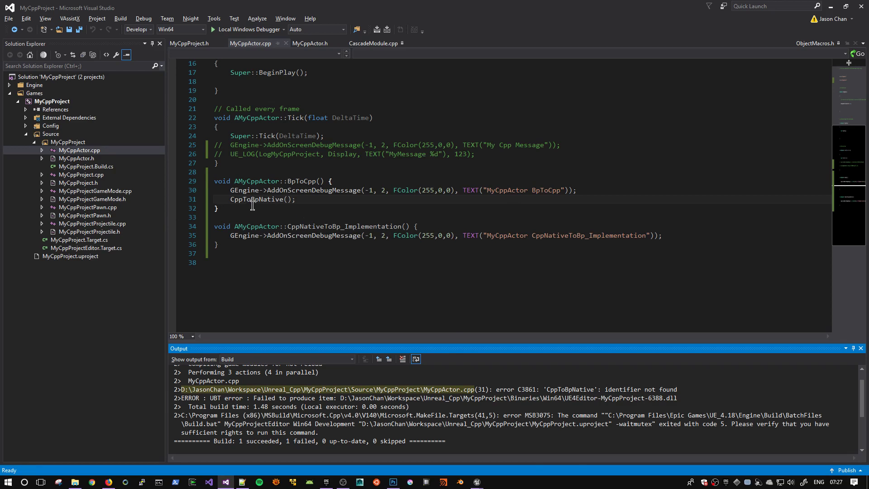
Fix the misnamed call to CppNativeToBp(), save, rebuild, and return to Unreal Editor
left_click(267, 200)
key("BackSpace")
type("A")
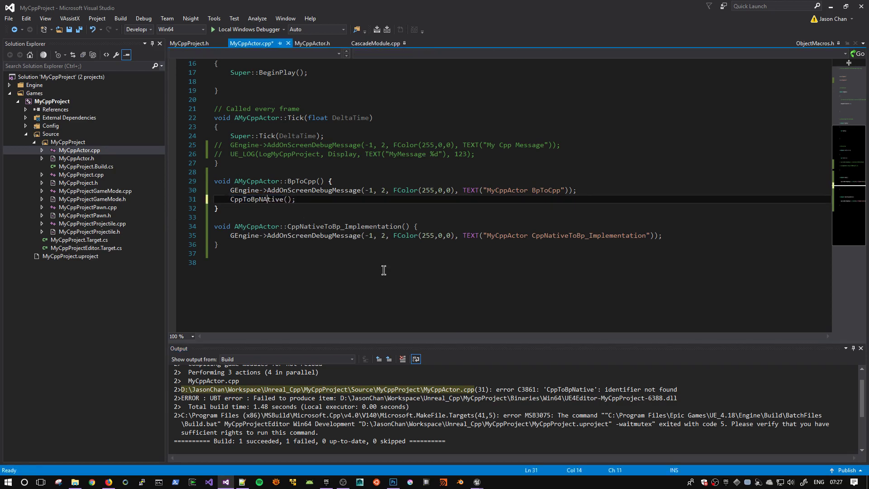
key("BackSpace")
key("BackSpace")
key("Delete")
key("Delete")
key("Delete")
key("Right")
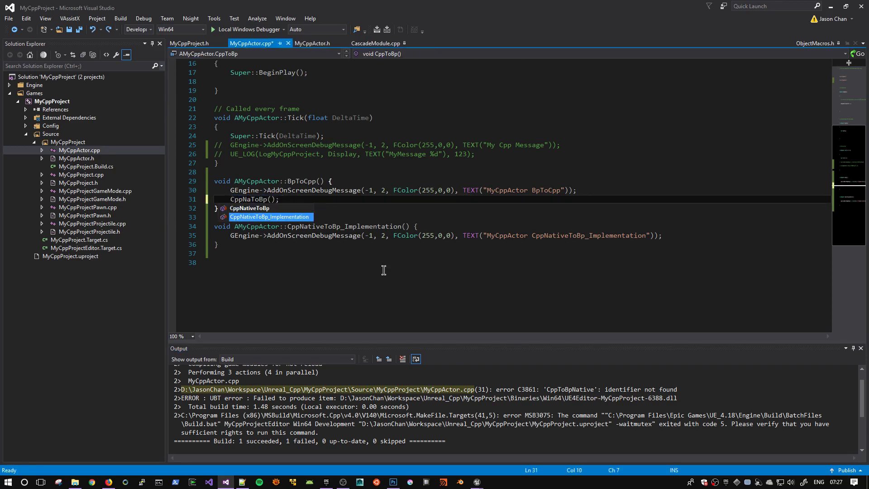
type("Native")
key("ctrl+s")
key("ctrl+shift+b")
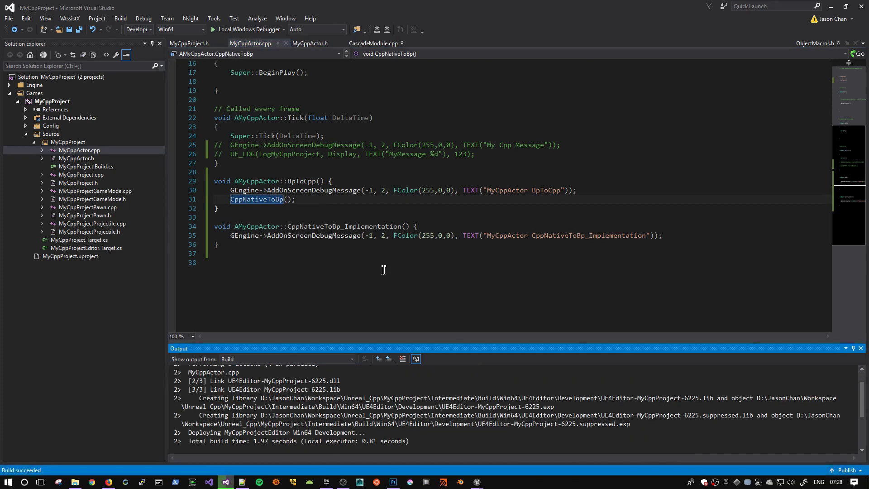
key("alt+Tab")
left_click(508, 206)
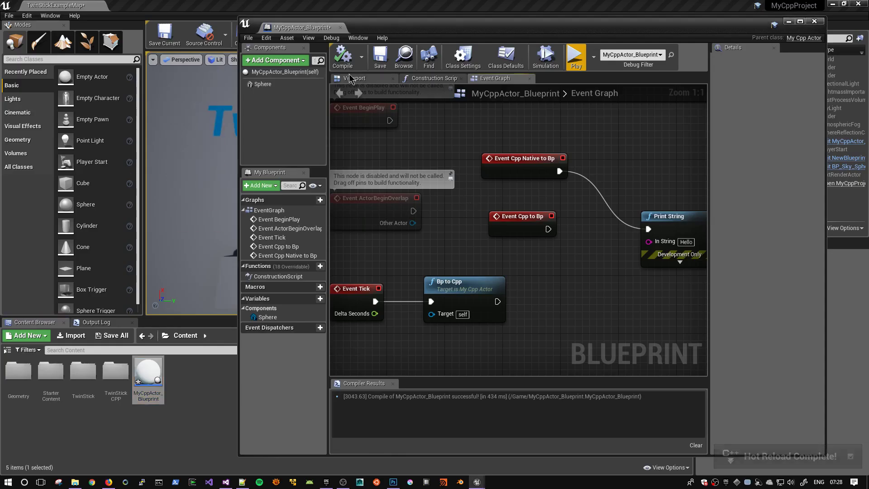
Recompile the Blueprint and review the CppNativeToBp call inside BpToCpp
left_click(339, 58)
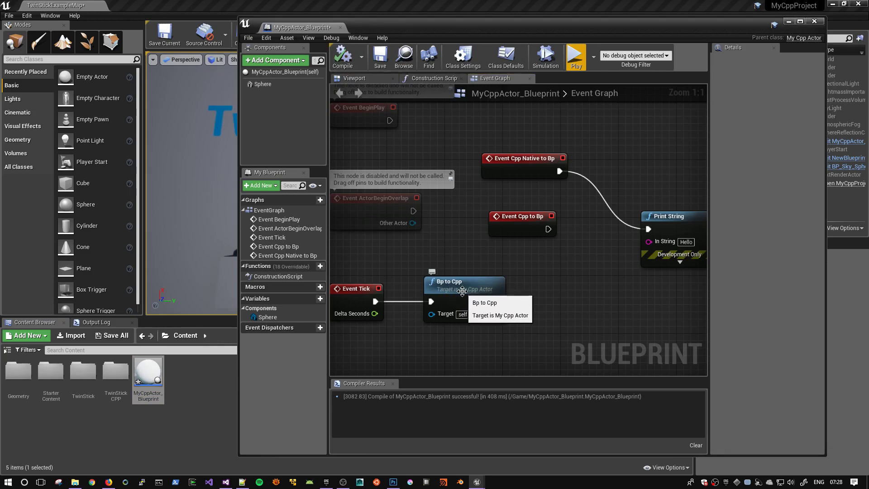
key("alt+Tab")
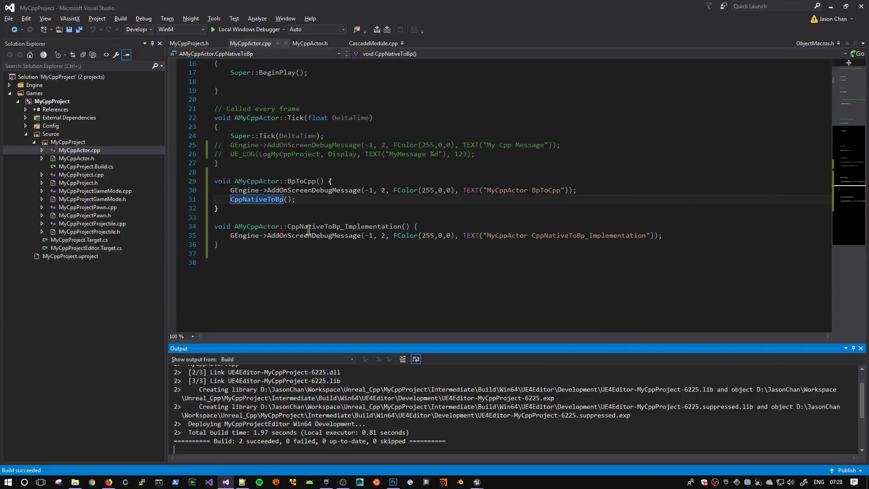
double_click(294, 182)
double_click(236, 200)
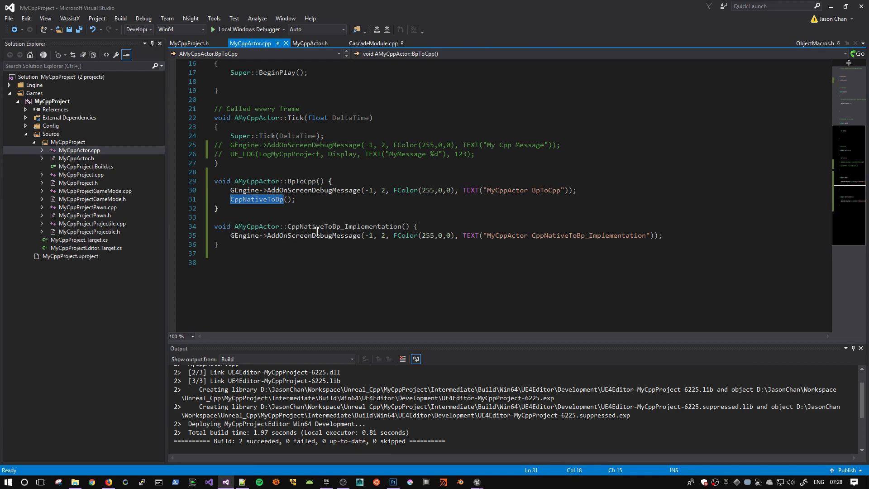
key("alt+Tab")
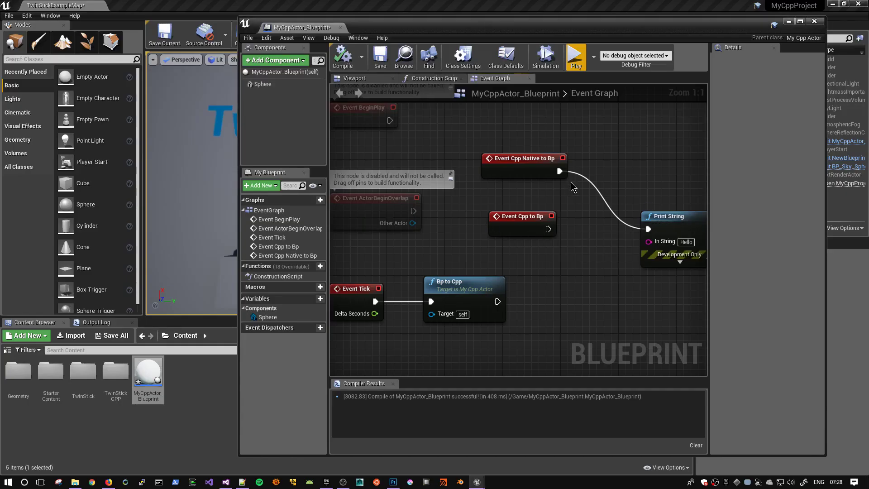
Simulate twice, watching alternating Hello and MyCppActor BpToCpp messages
left_click(574, 58)
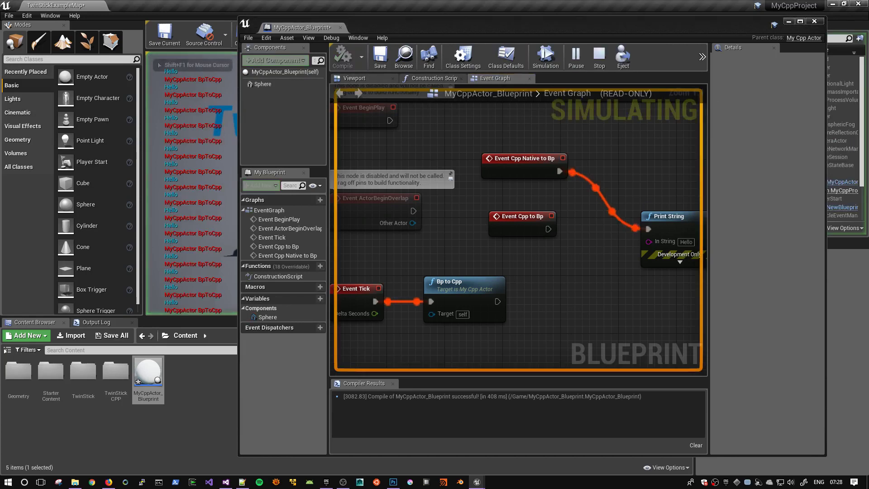
key("Escape")
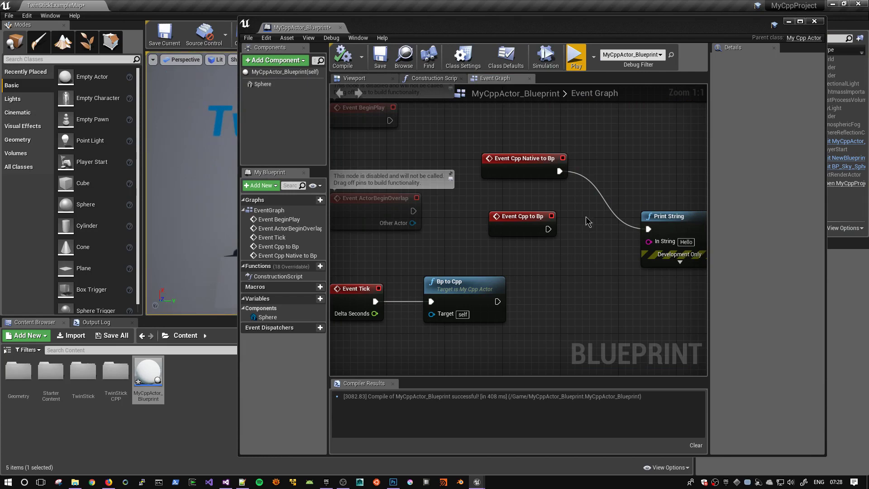
left_click(577, 58)
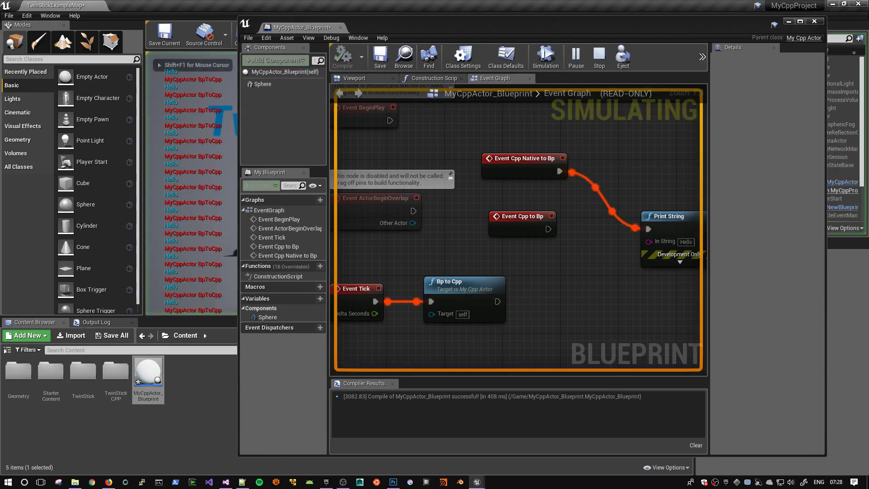
key("Escape")
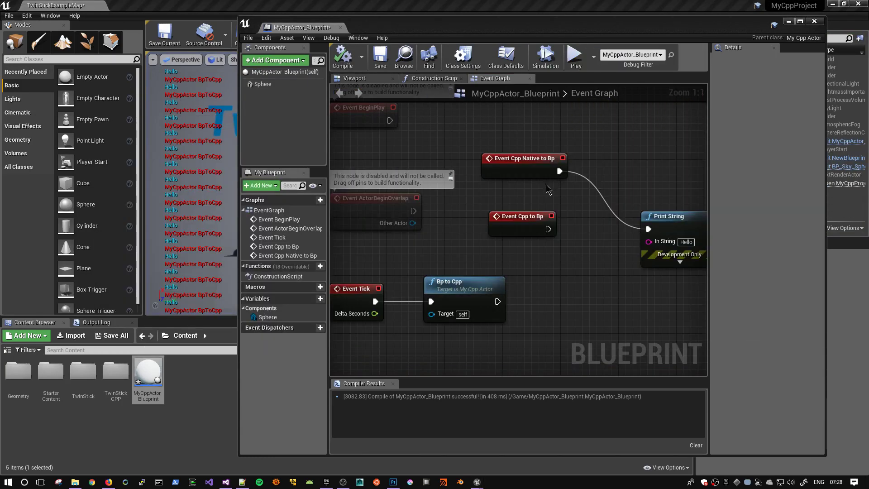
key("alt+Tab")
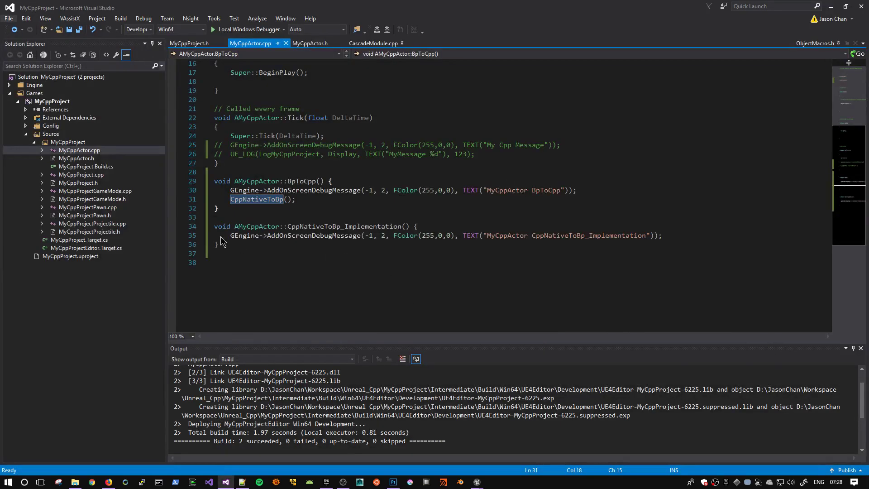
Select the debug message on line 35, then return to the MyCppActor_Blueprint editor
left_click(211, 238)
key("shift+End")
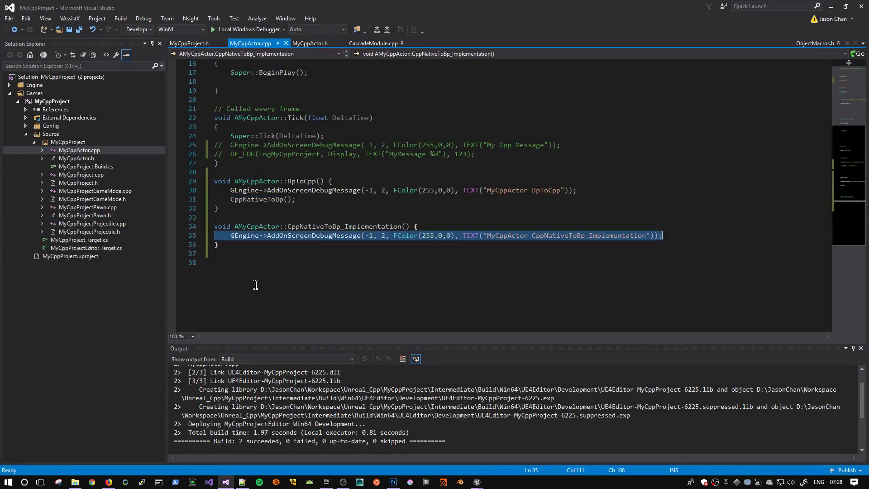
key("alt+Tab")
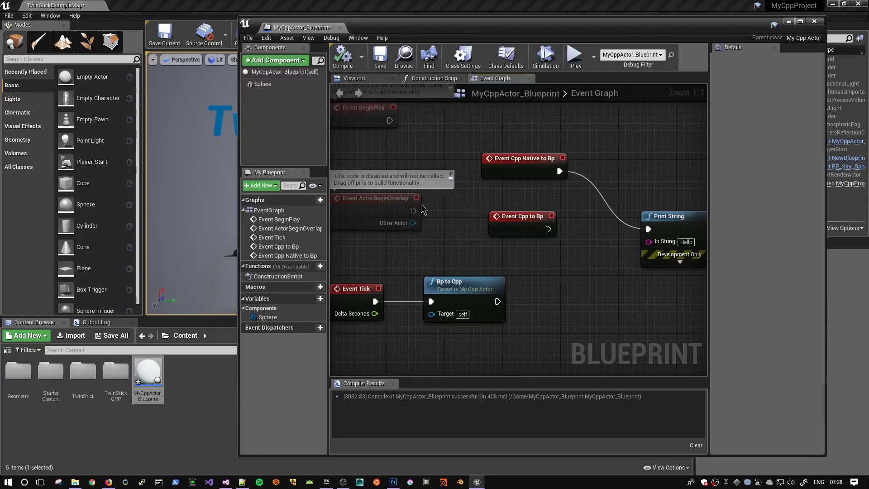
left_click_drag(462, 127, 541, 159)
key("Delete")
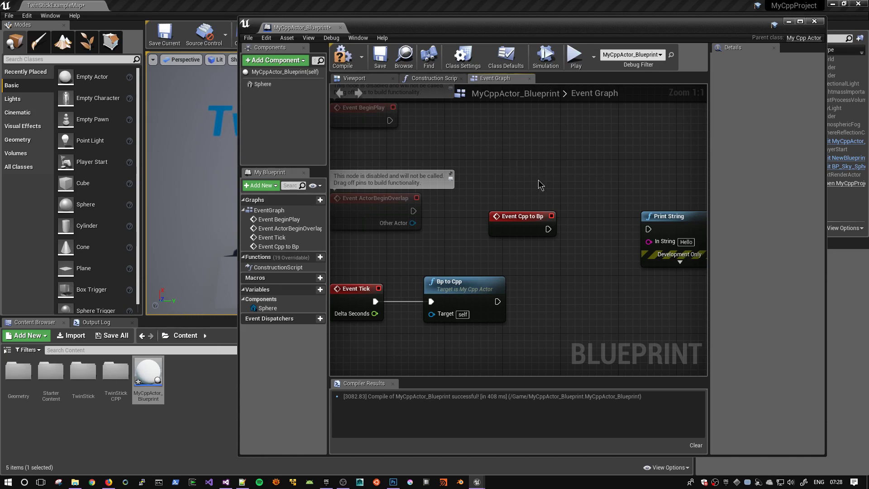
key("ctrl+z")
In TwinStickCPP's NewBlueprint, add a Get cppActor node, then add and delete a Bp to Cpp call
double_click(124, 369)
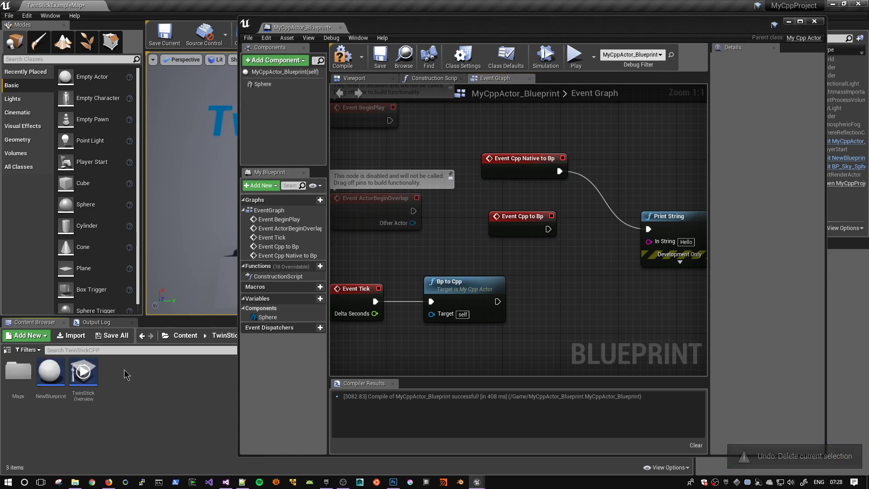
double_click(53, 372)
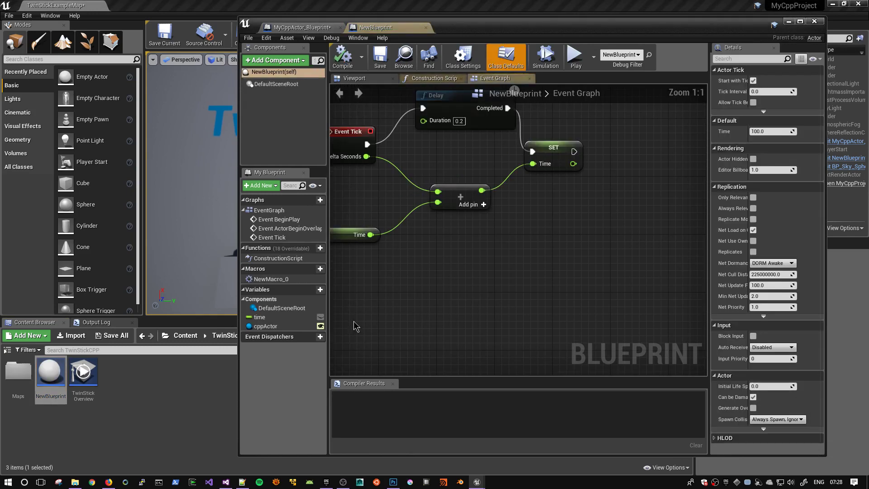
mouse_move(261, 327)
left_mouse_down()
mouse_move(416, 289)
mouse_move(401, 285)
mouse_move(490, 249)
left_mouse_up()
left_click(434, 300)
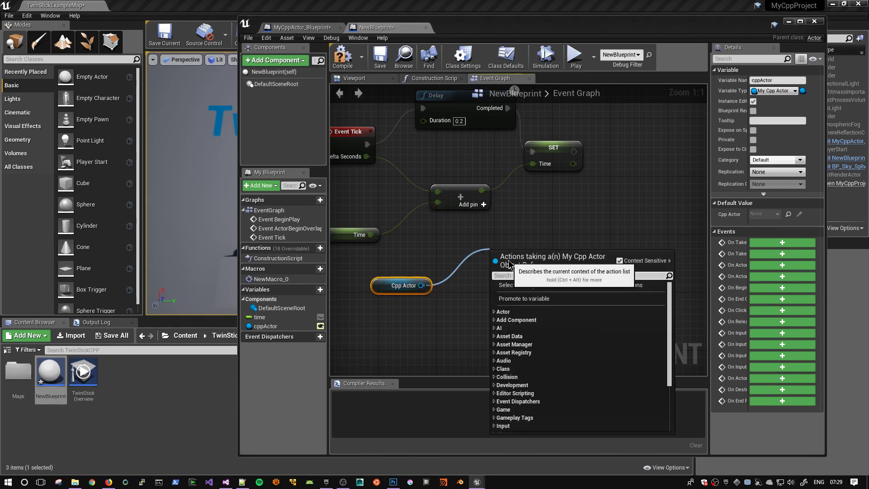
type("cpp")
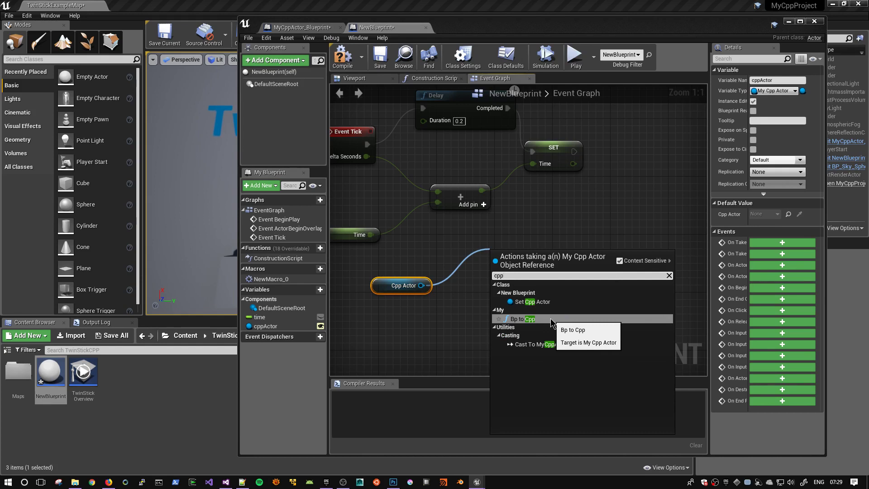
left_click(551, 319)
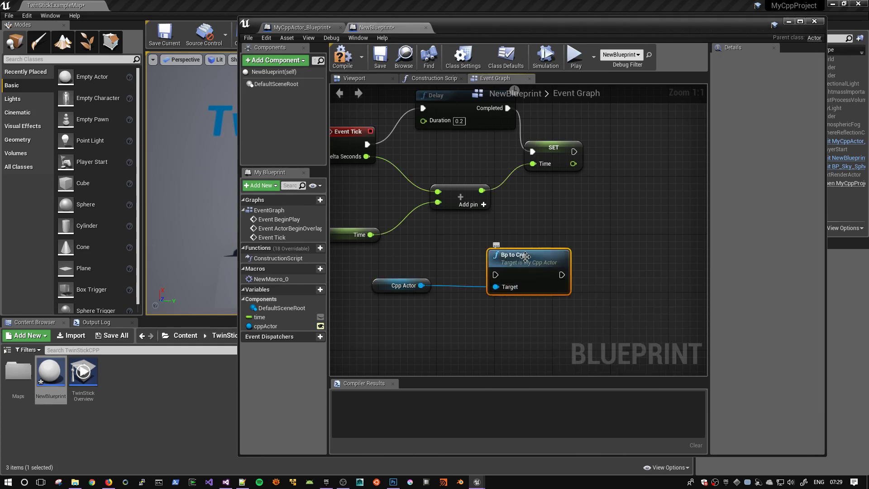
left_click_drag(528, 256, 533, 248)
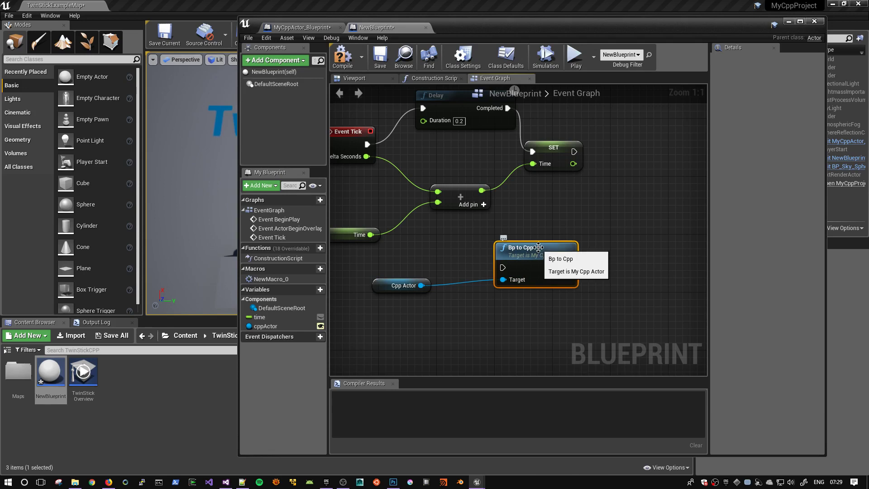
key("Delete")
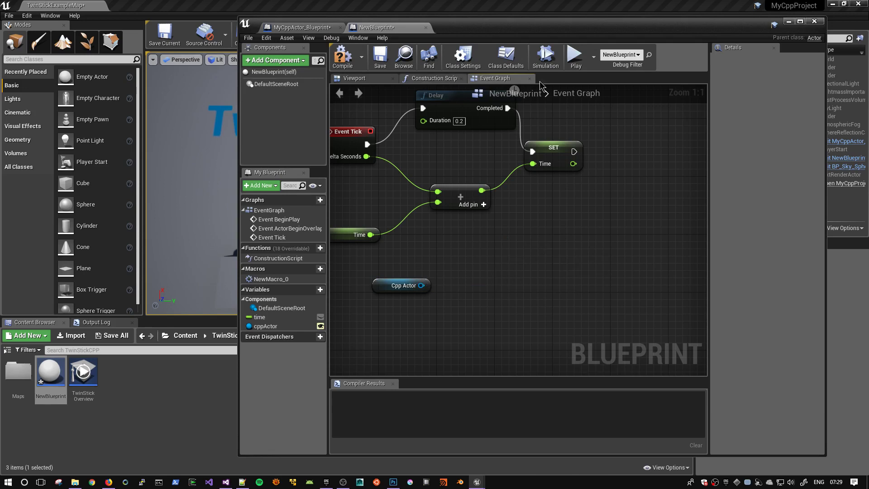
Close NewBlueprint and move the Event Cpp to Bp node lower
left_click(427, 28)
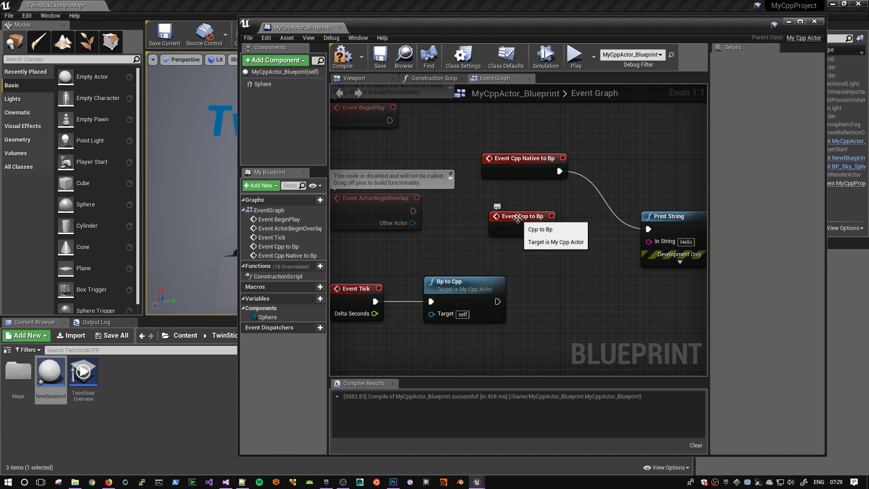
left_click_drag(523, 218, 515, 239)
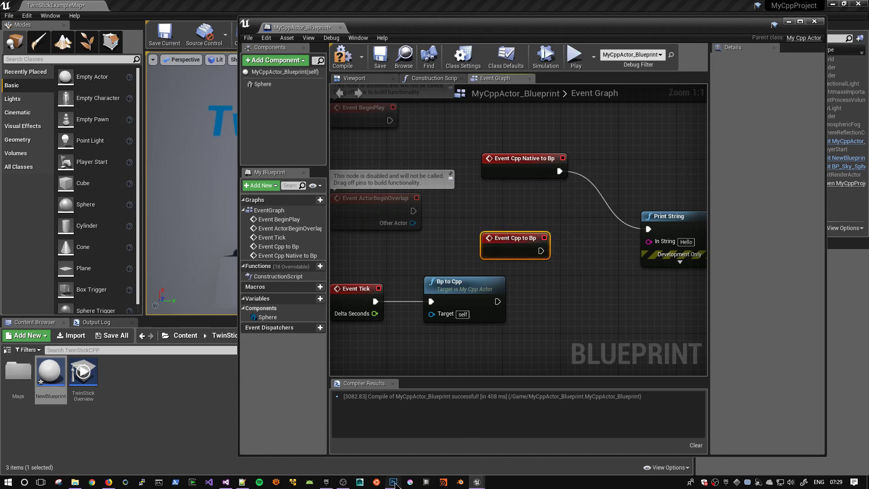
left_click(394, 482)
Create a new Photoshop document from the Film & Video preset at Film (4K) size
left_click(413, 7)
left_click(423, 17)
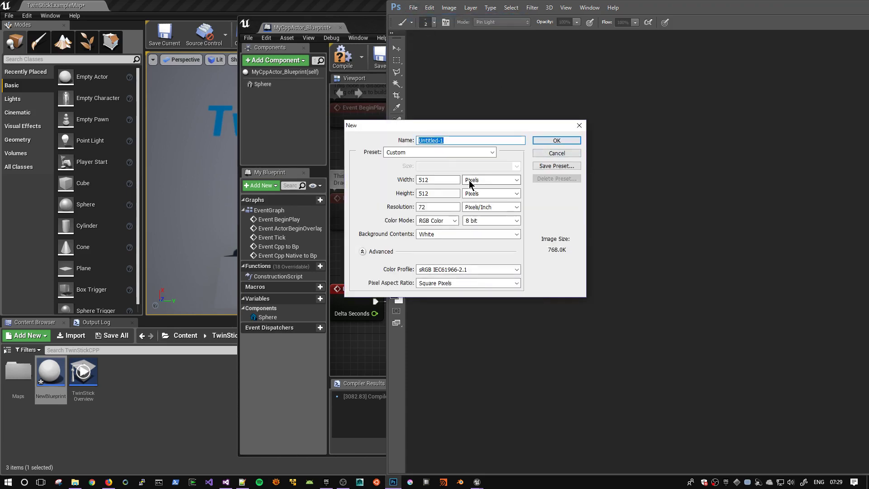
left_click(482, 153)
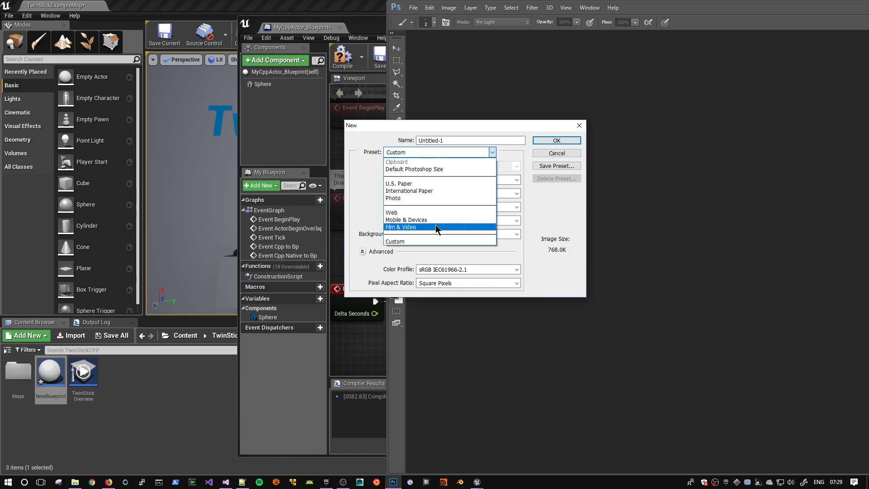
left_click(473, 227)
left_click(503, 166)
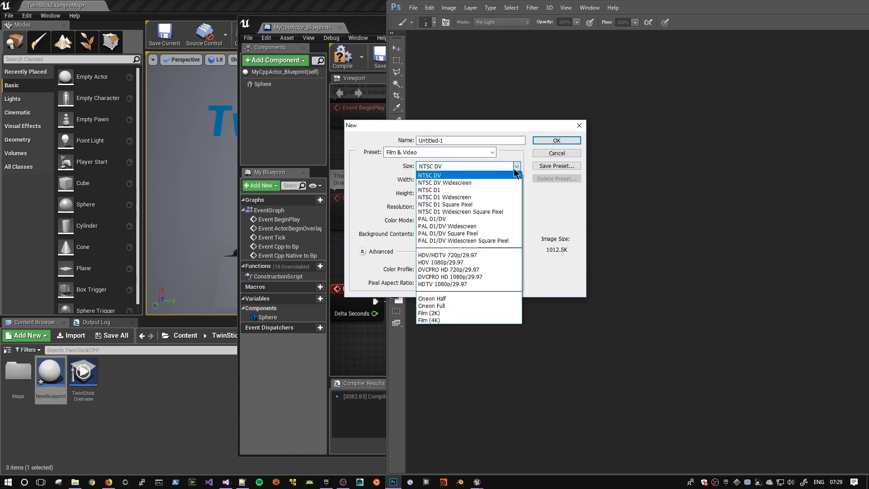
left_click(469, 320)
left_click(548, 143)
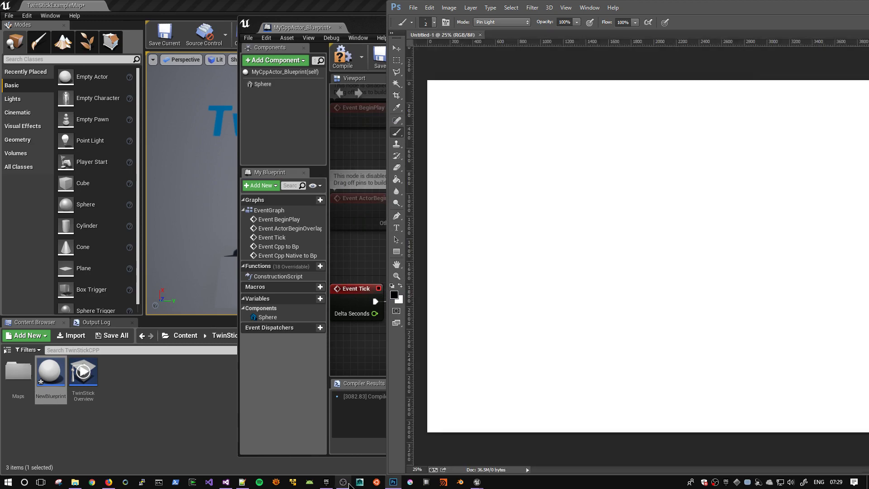
left_click(343, 483)
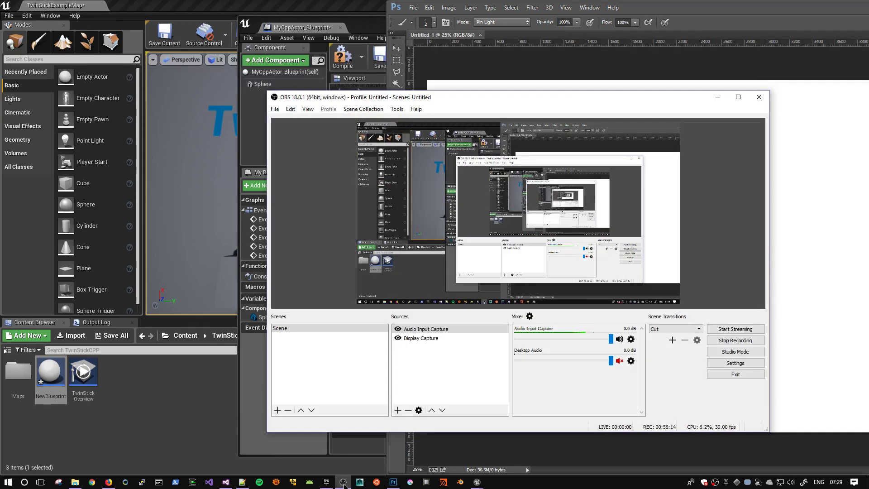
left_click(344, 482)
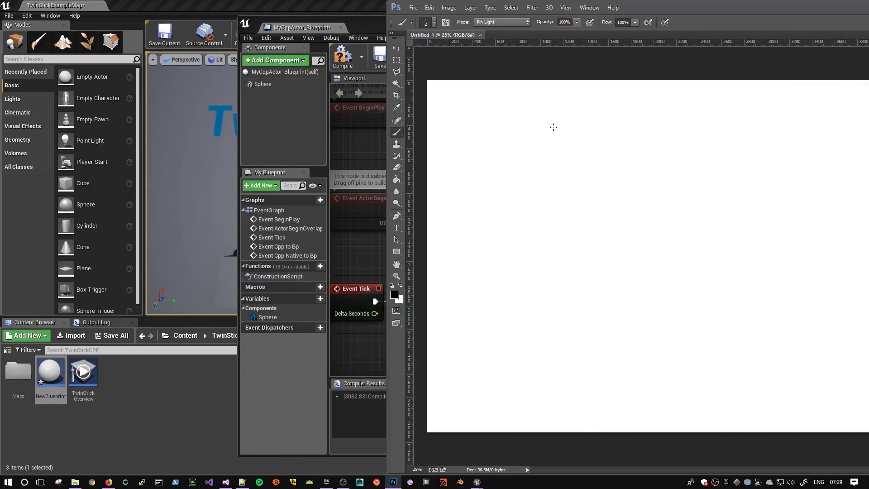
At 100% zoom, sketch a My Cpp Actor box linked by a line to a Cpp Actor BP box
key("ctrl+1")
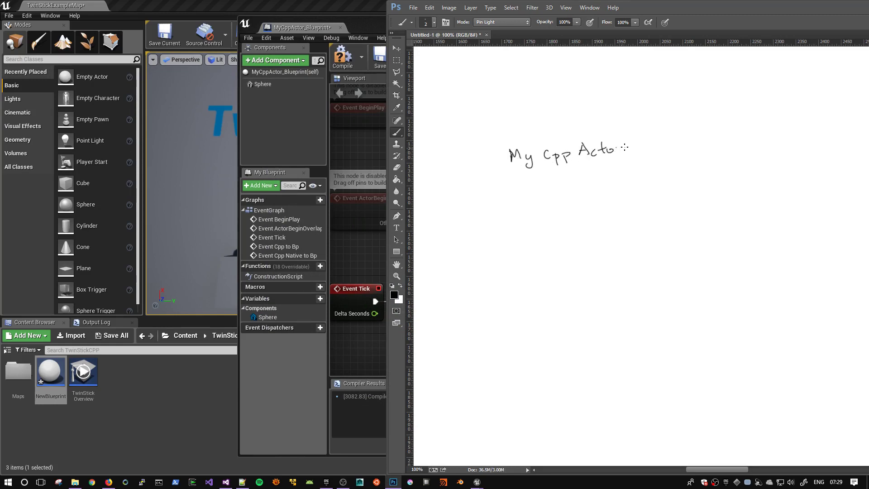
left_click_drag(501, 142, 640, 163)
left_click_drag(568, 135, 634, 159)
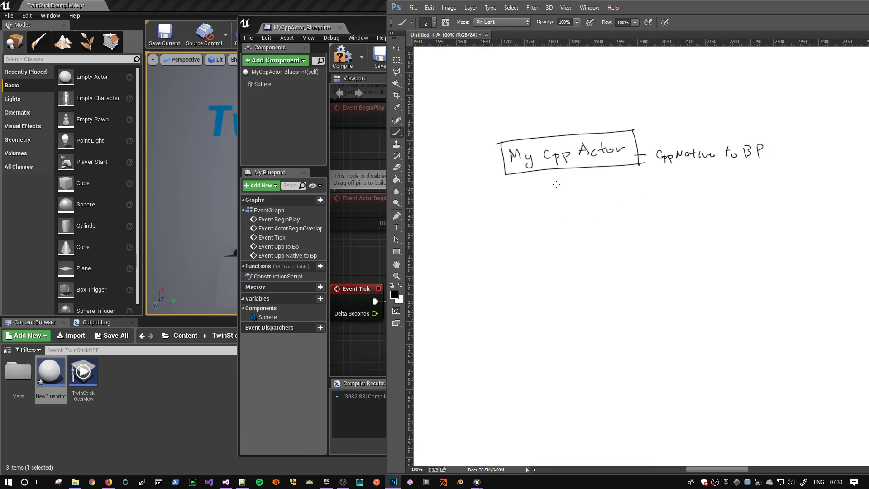
left_click_drag(561, 172, 575, 230)
left_click_drag(568, 231, 589, 228)
mouse_move(589, 218)
left_mouse_down()
mouse_move(596, 249)
mouse_move(708, 207)
mouse_move(715, 256)
left_mouse_up()
left_click_drag(596, 255, 707, 251)
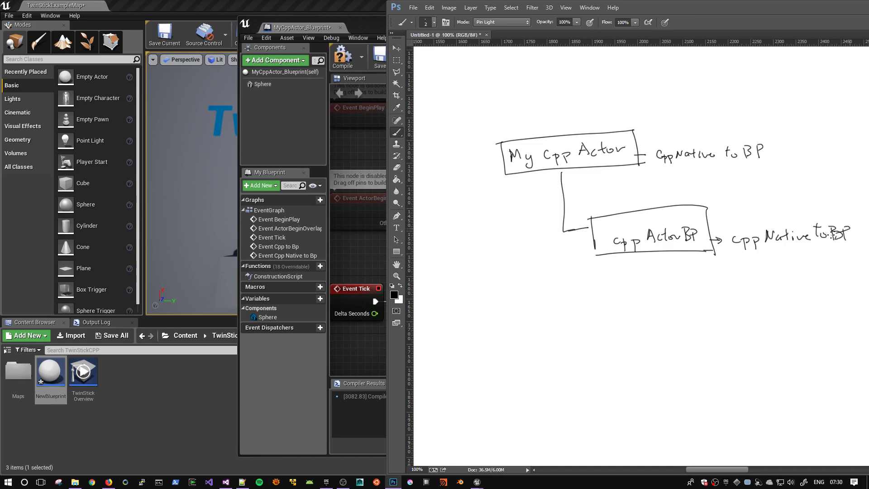
Circle the Event note and the lower and upper CppNative to BP labels after a quick check of Unreal
left_click_drag(833, 237, 679, 272)
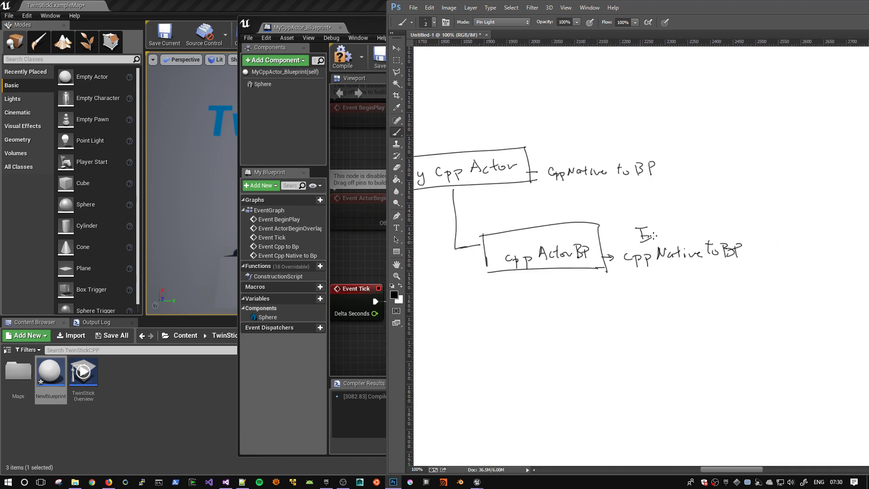
left_click_drag(680, 225, 681, 234)
left_click_drag(634, 222, 675, 217)
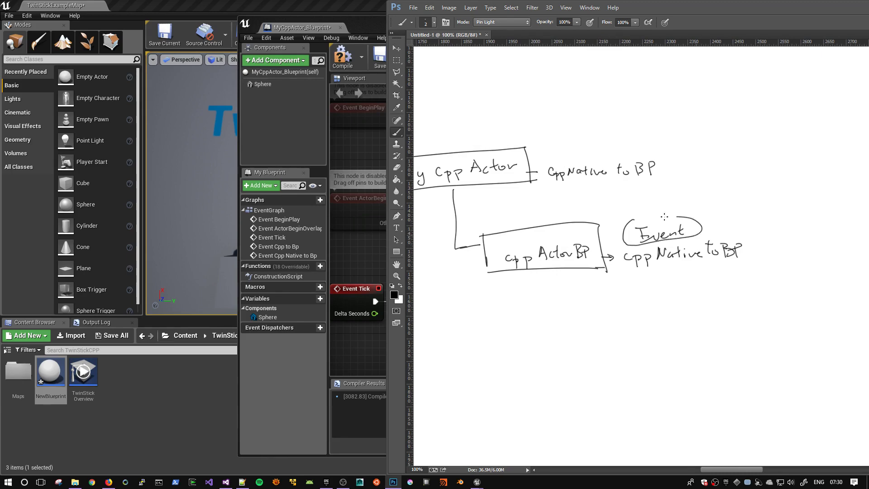
left_click(374, 360)
left_click(374, 360)
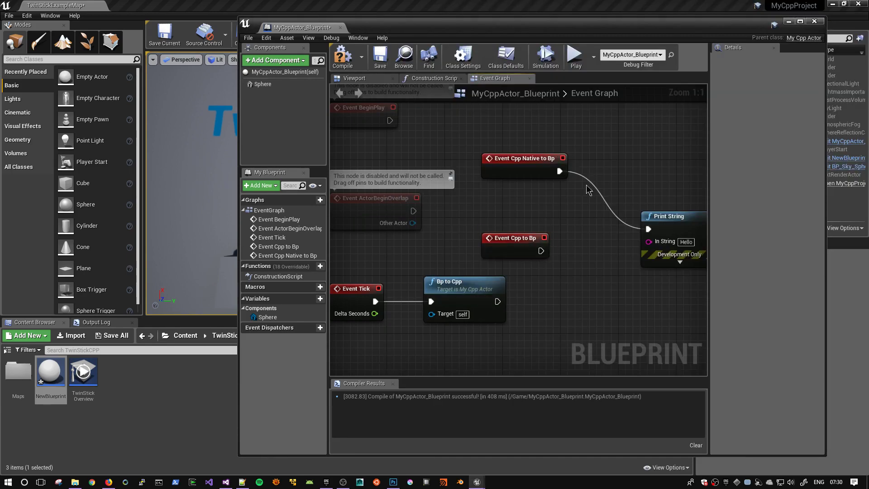
key("alt+Tab")
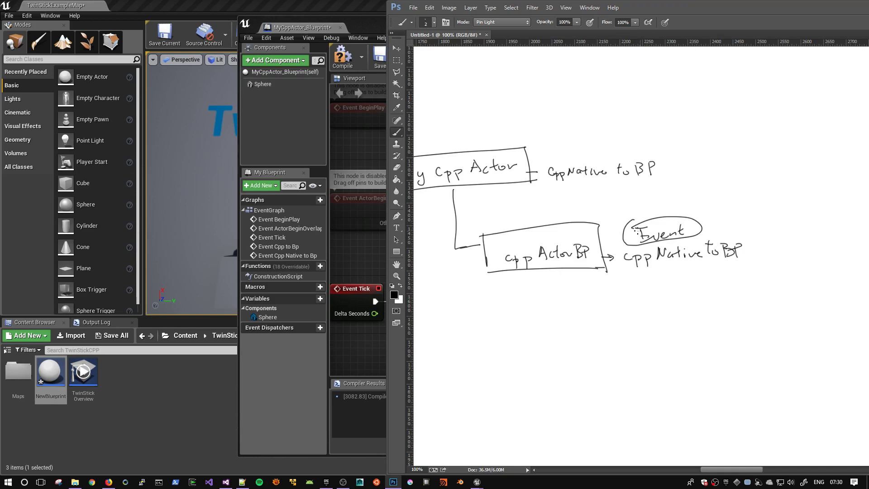
left_click_drag(618, 211, 627, 204)
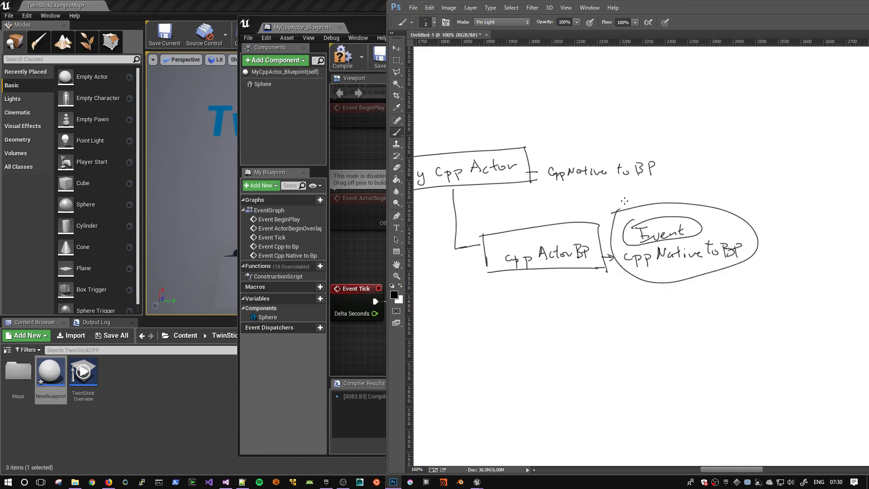
left_click_drag(557, 156, 550, 158)
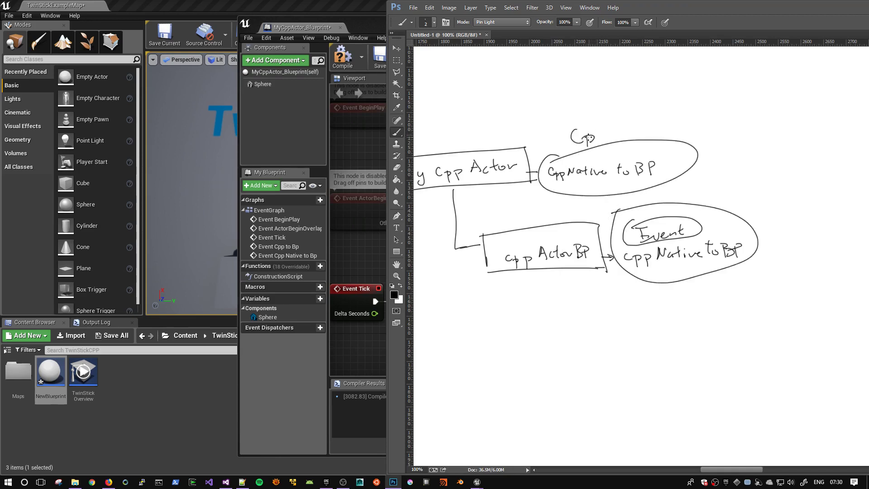
Erase the stray letter, then circle Event again and the C++ Imp note
key("e")
left_click_drag(588, 139, 587, 136)
key("b")
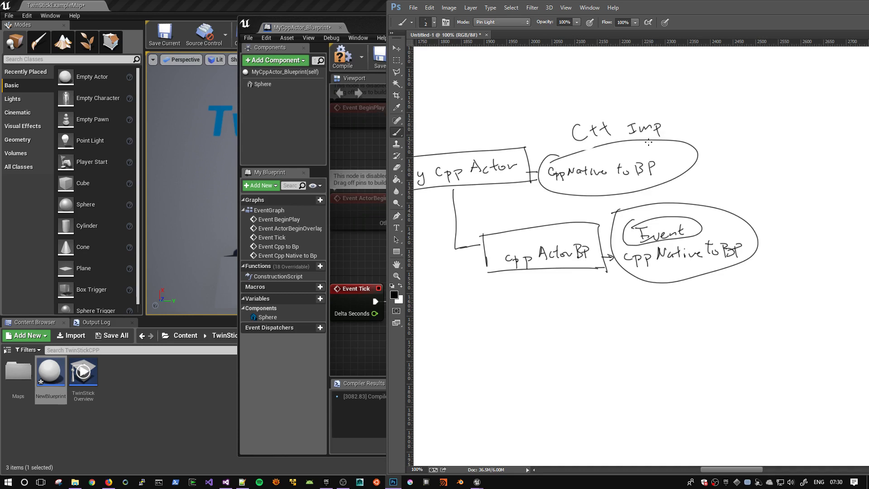
left_click_drag(639, 223, 640, 218)
left_click_drag(580, 115, 556, 130)
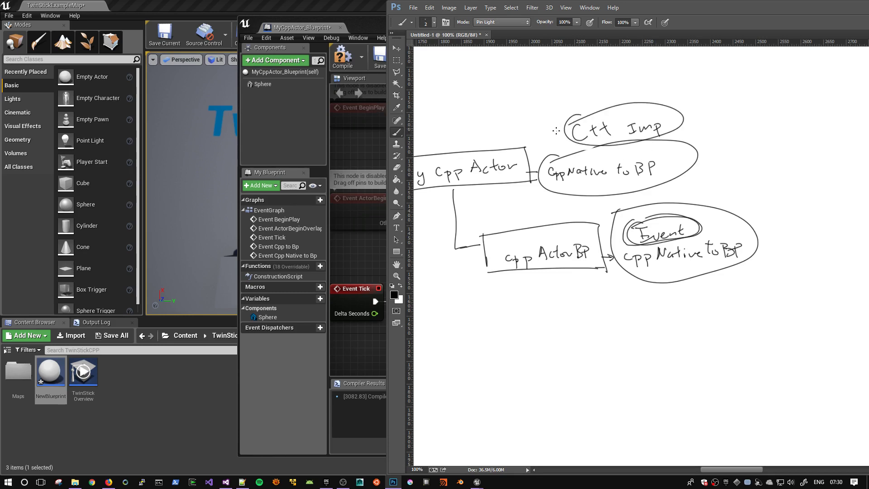
left_click(359, 171)
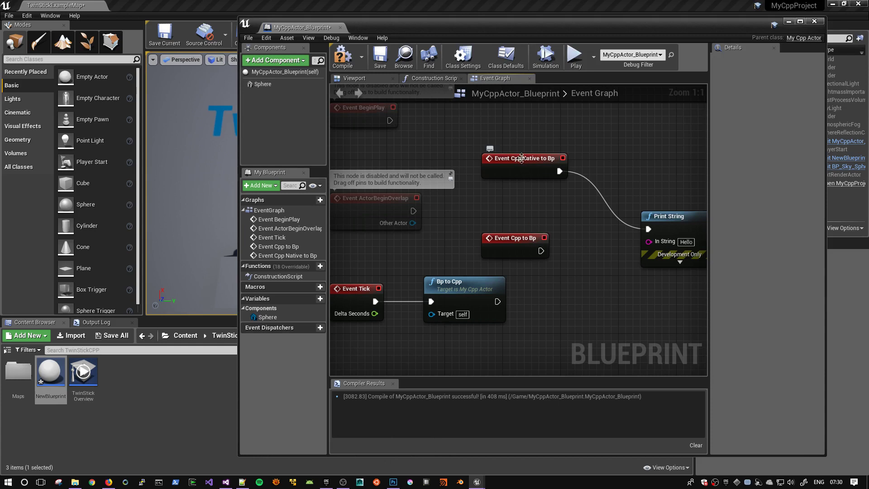
Add a Parent: Cpp Native to Bp call from the Event Cpp Native to Bp node
left_click_drag(522, 158, 531, 131)
right_click(523, 132)
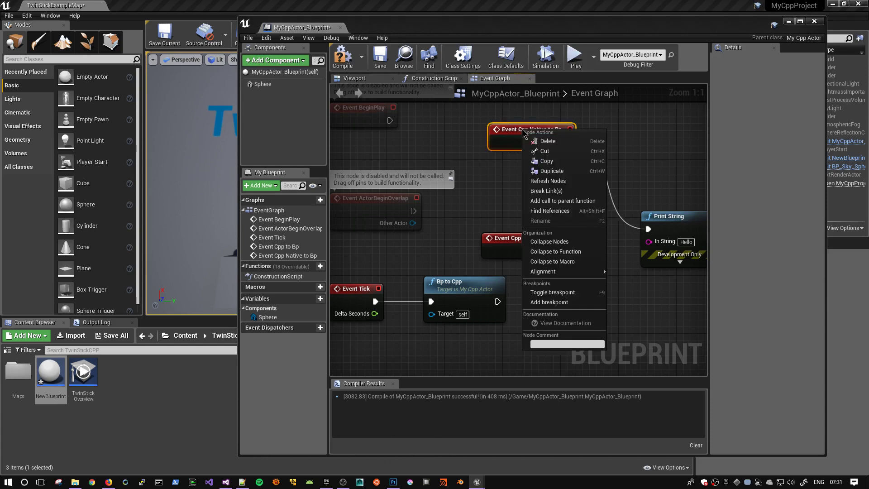
left_click(567, 202)
mouse_move(561, 175)
left_mouse_down()
mouse_move(561, 192)
mouse_move(626, 226)
mouse_move(651, 229)
left_mouse_up()
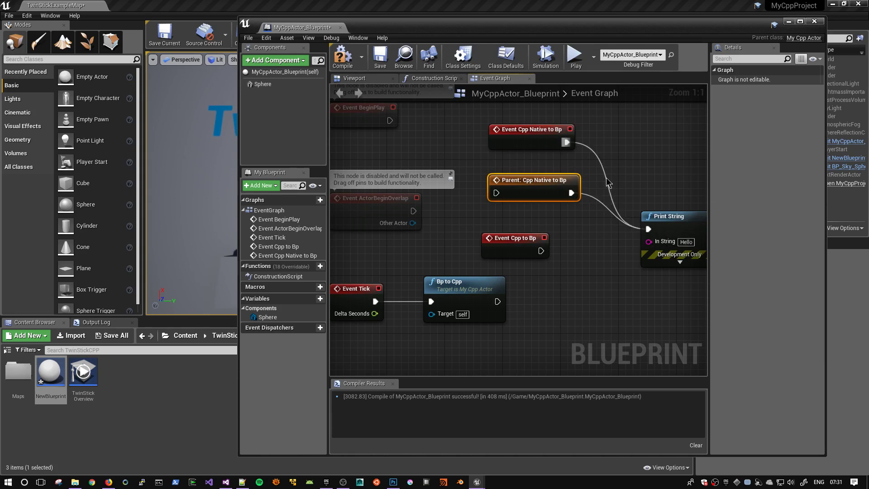
Break the direct link from Event Cpp Native to Bp to Print String
left_click(645, 205)
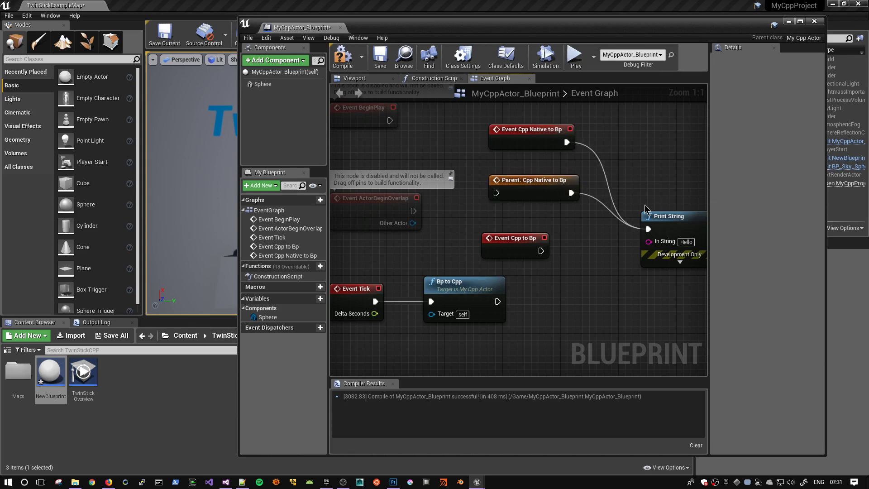
left_click(606, 172, "alt")
scroll(554, 183, "up", 1)
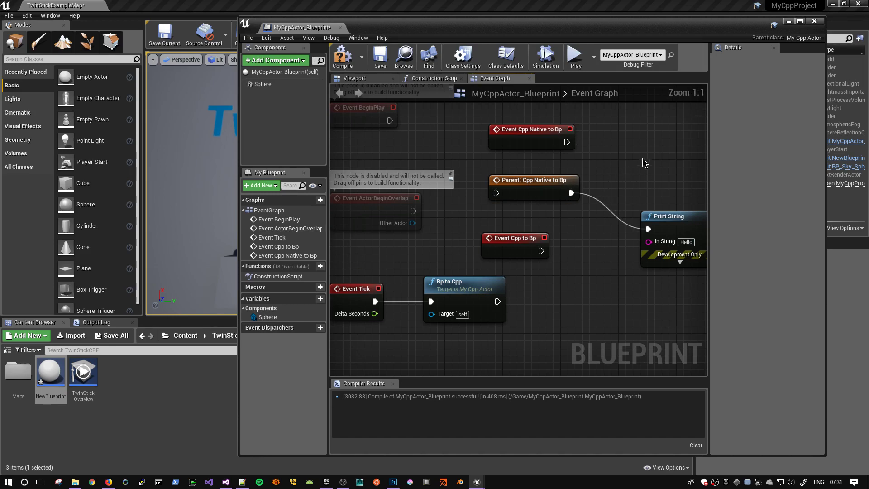
mouse_move(567, 142)
left_mouse_down()
mouse_move(611, 183)
mouse_move(618, 146)
left_mouse_up()
key("Escape")
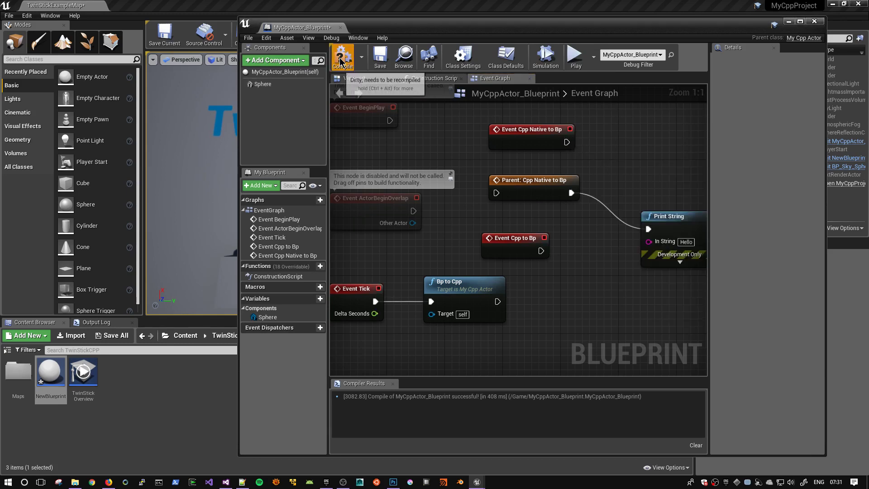
After a quick compile and test run, wire Event Tick into Parent: Cpp Native to Bp
left_click(340, 61)
left_click(575, 54)
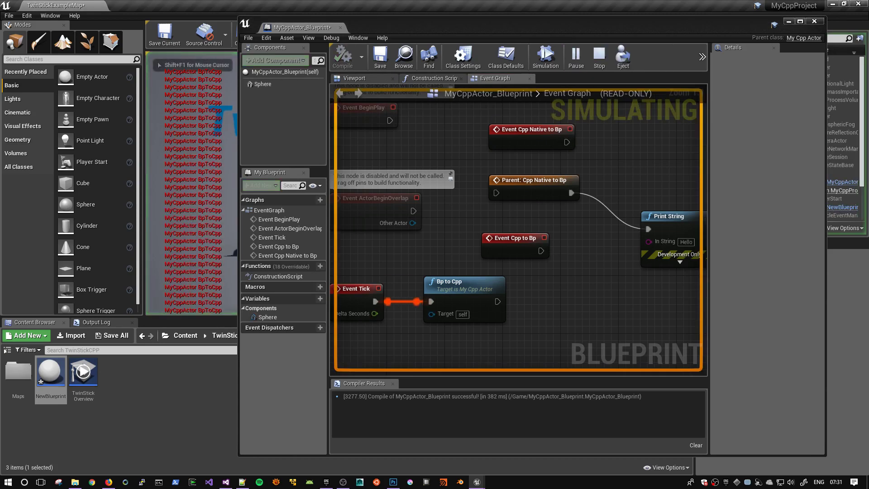
key("Escape")
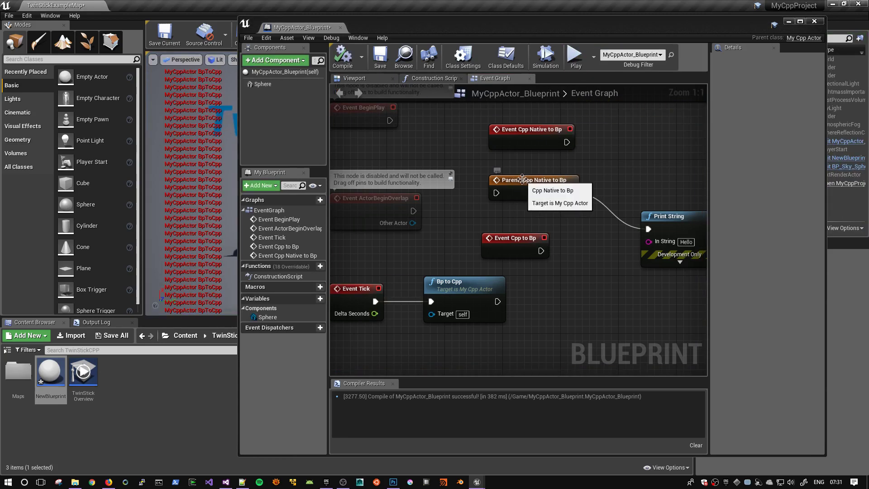
left_click_drag(522, 179, 567, 180)
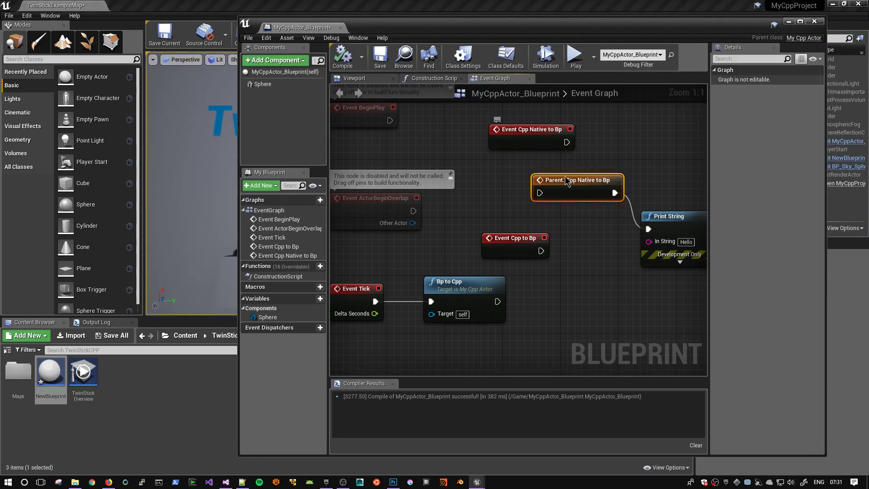
left_click_drag(500, 239, 485, 239)
left_click_drag(375, 301, 540, 197)
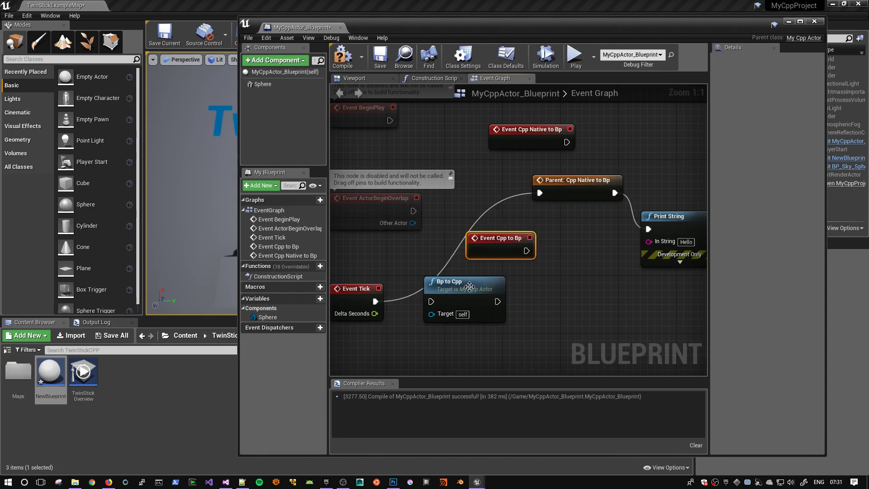
left_click_drag(466, 283, 503, 305)
left_click_drag(500, 247, 537, 261)
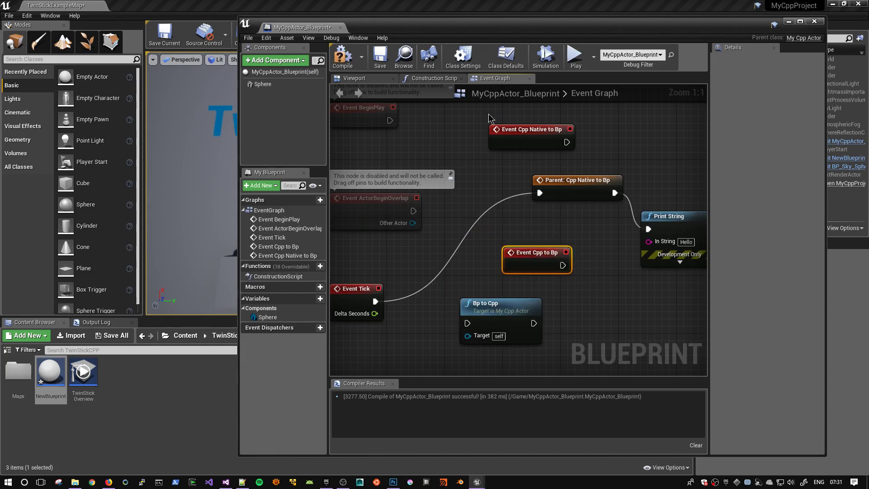
Compile and simulate the new wiring twice to confirm Hello prints
left_click(343, 57)
left_click(570, 64)
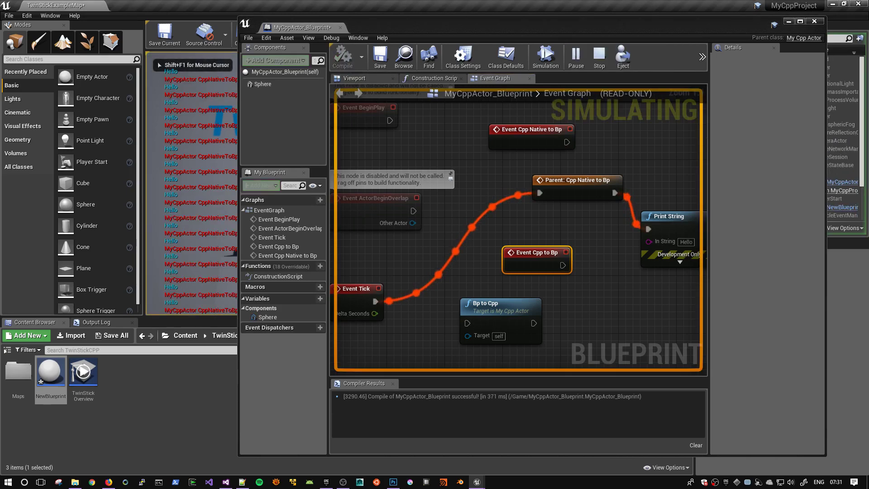
left_click(599, 57)
left_click_drag(482, 28, 574, 38)
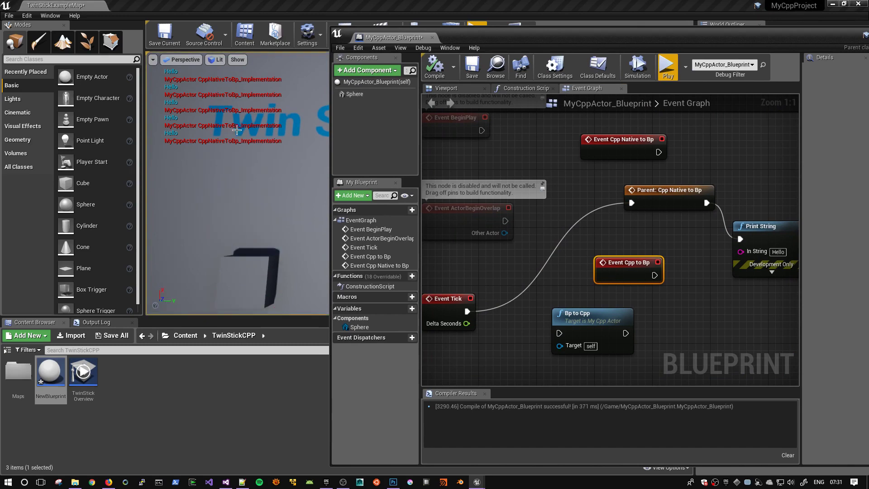
left_click(662, 66)
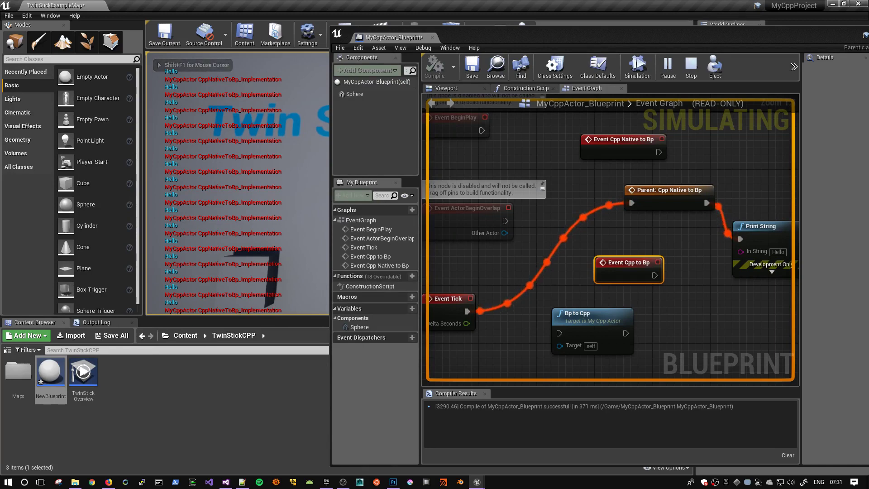
key("Escape")
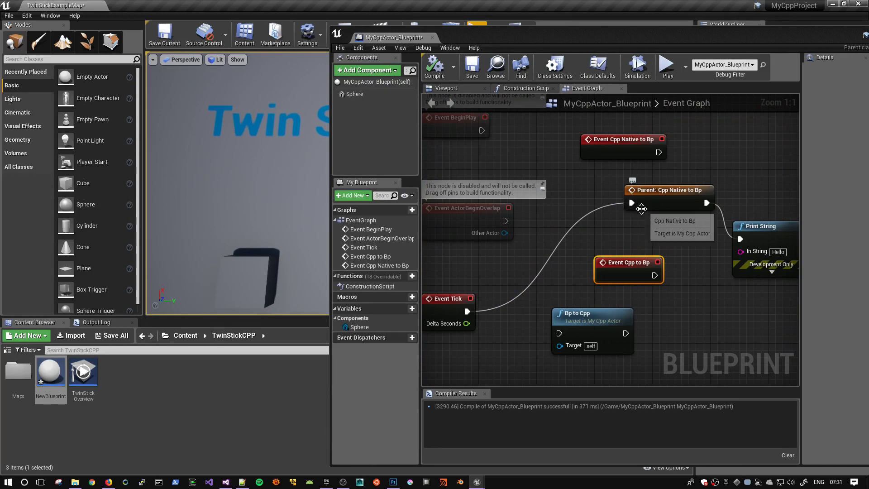
key("alt+Tab")
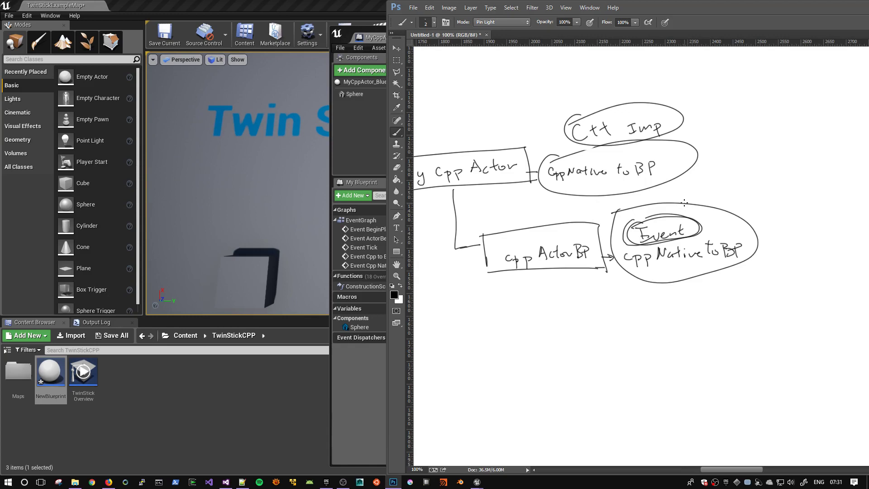
Draw a BP box with Base::CppNative circled and linked up to the CppNative to BP bubble
left_click_drag(553, 158, 535, 159)
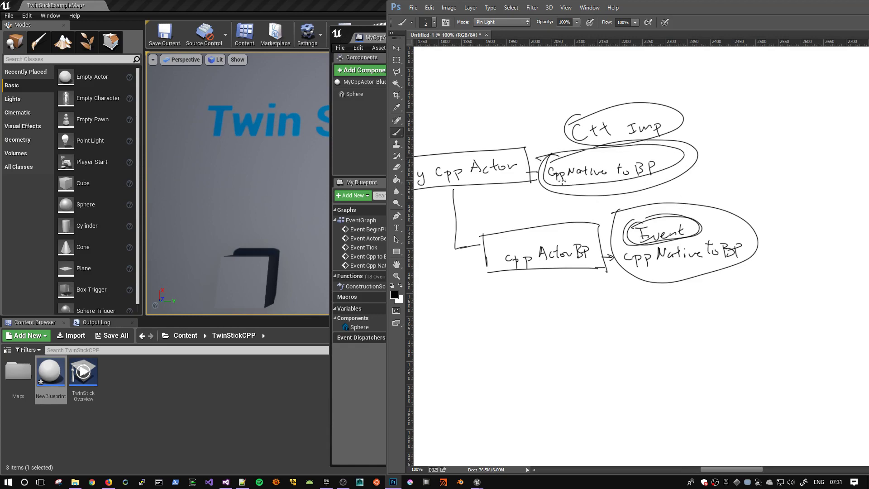
left_click_drag(553, 326, 565, 236)
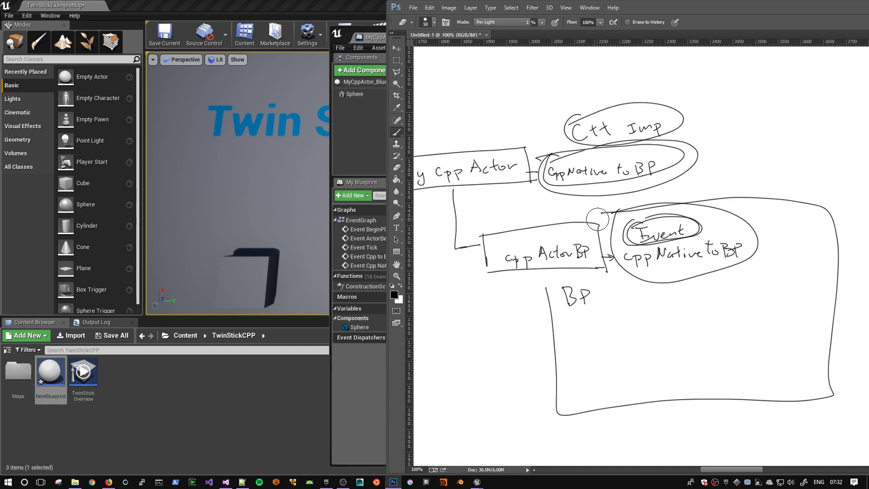
mouse_move(617, 210)
left_mouse_down()
mouse_move(588, 218)
mouse_move(623, 214)
left_mouse_up()
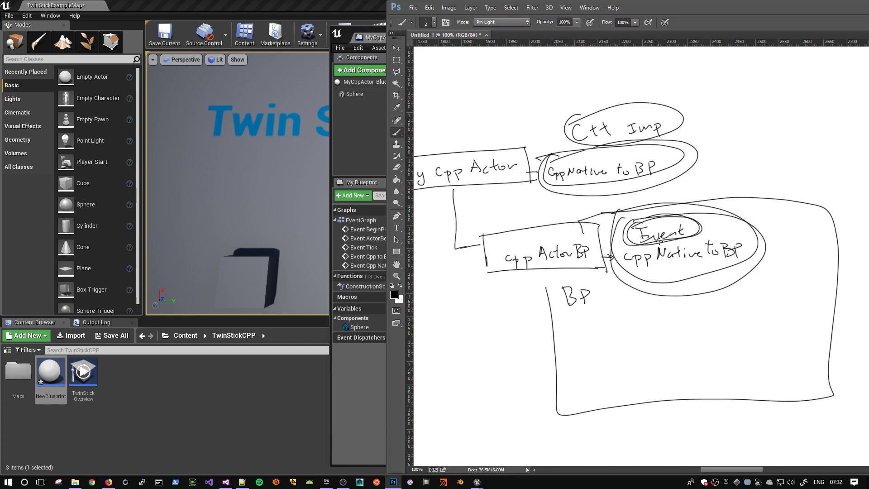
left_click_drag(548, 158, 570, 161)
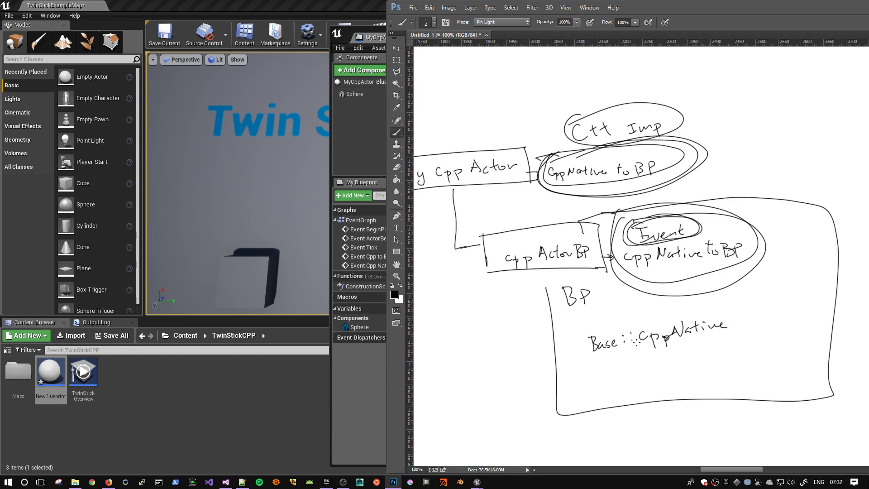
mouse_move(637, 342)
left_mouse_down()
mouse_move(736, 337)
mouse_move(615, 331)
left_mouse_up()
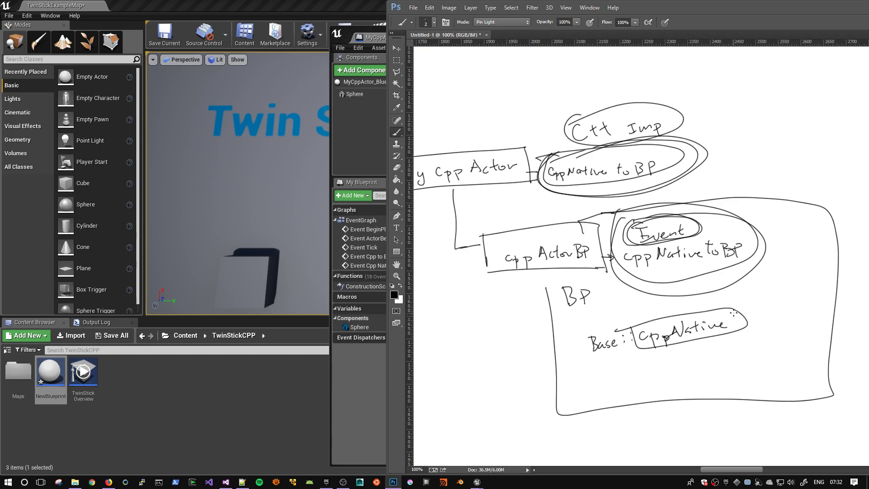
left_click_drag(733, 312, 540, 185)
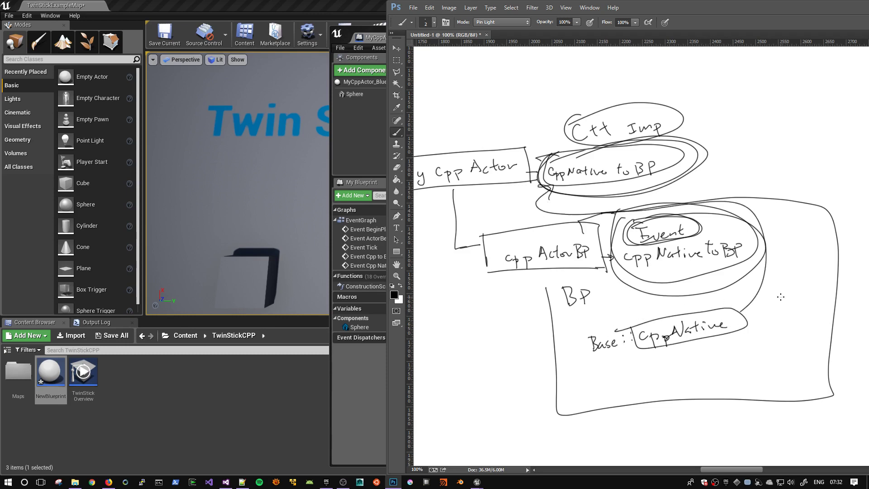
Wire Event Tick to Bp to Cpp, compile, and simulate to verify the printed messages
left_click(354, 386)
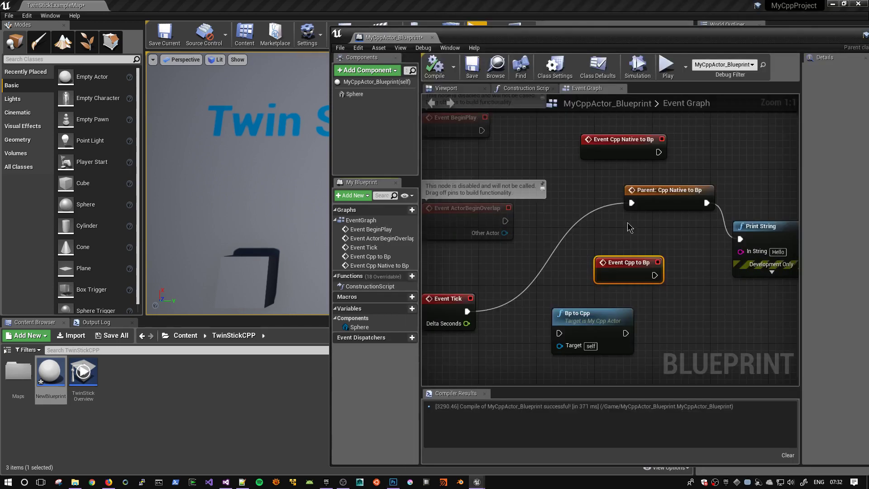
mouse_move(650, 153)
left_mouse_down()
mouse_move(606, 146)
mouse_move(668, 198)
mouse_move(689, 176)
mouse_move(688, 149)
left_mouse_up()
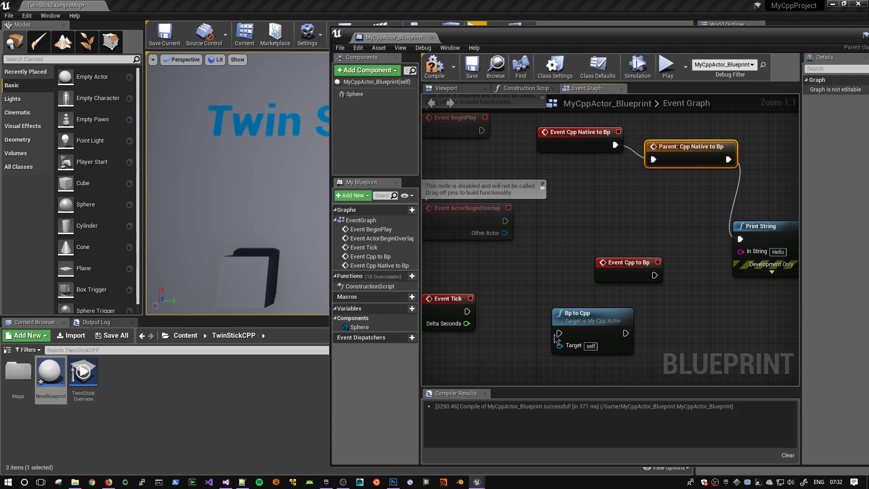
left_click_drag(467, 312, 560, 334)
left_click(436, 70)
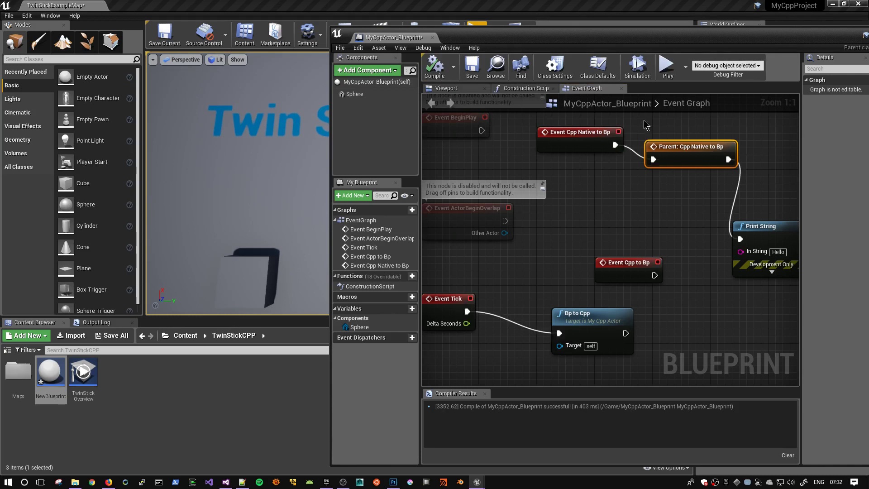
left_click(669, 68)
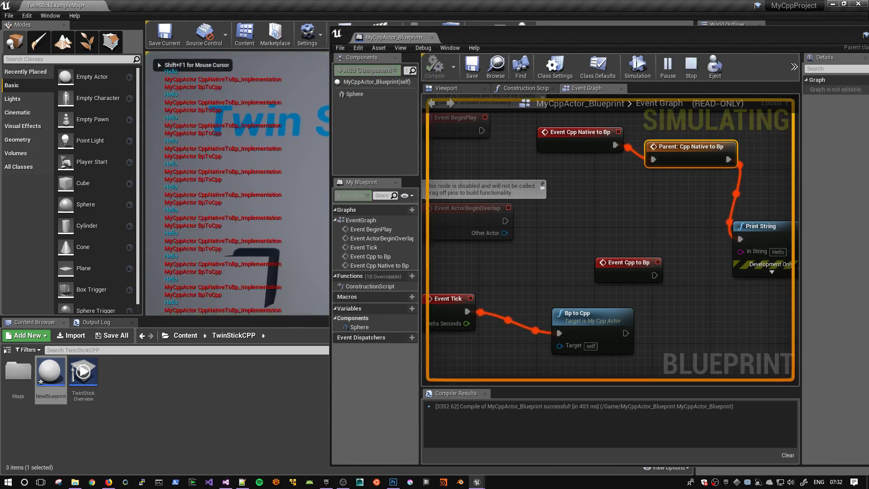
key("Escape")
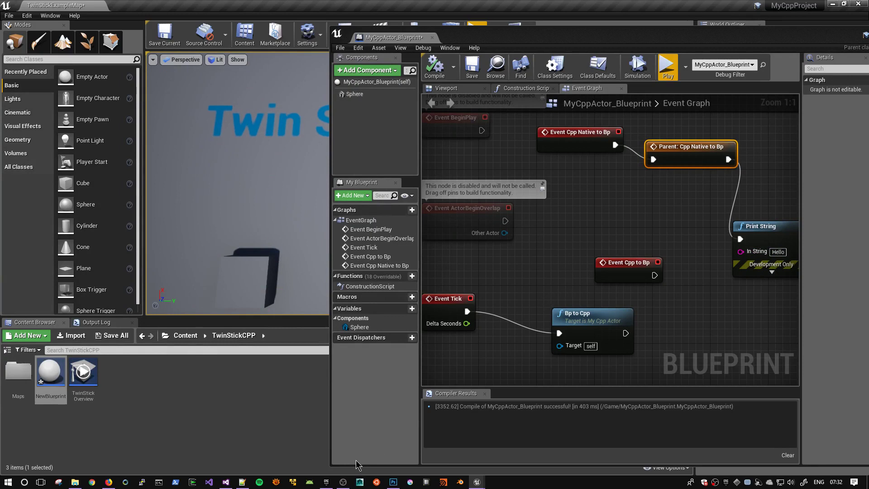
Bring up the Introduction to C++ Programming in UE4 page in Firefox
left_click(111, 482)
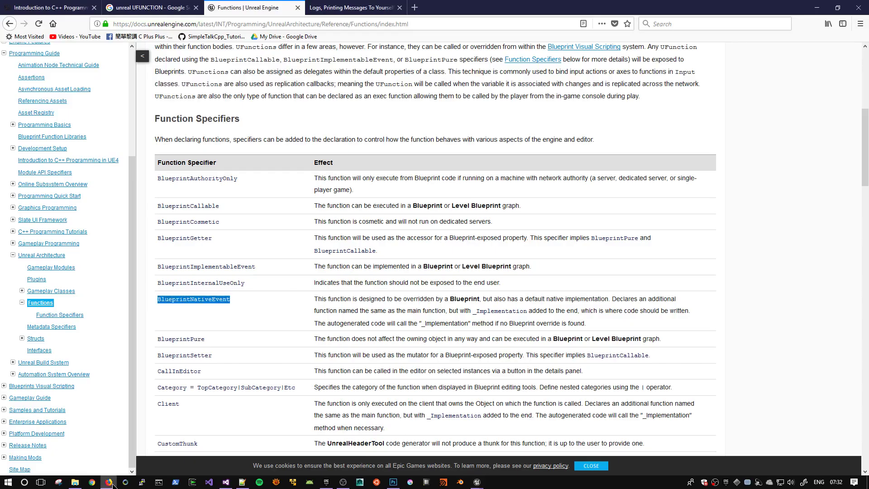
left_click(353, 9)
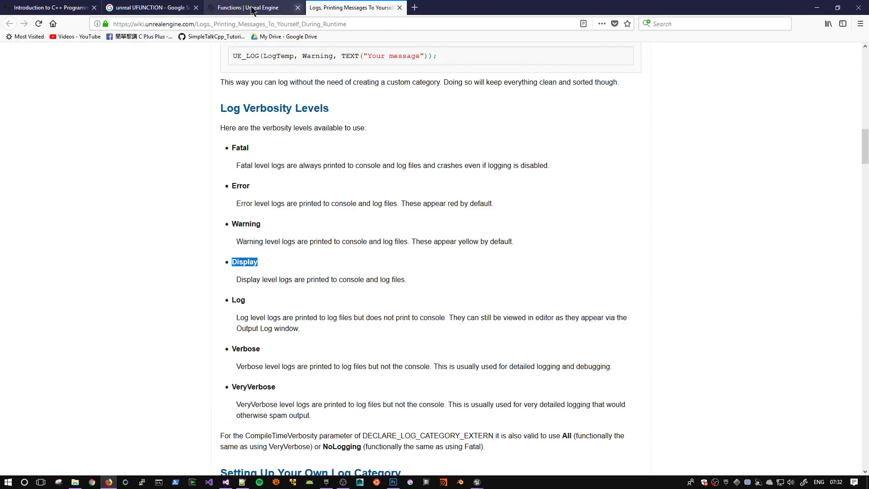
left_click(271, 8)
left_click(40, 5)
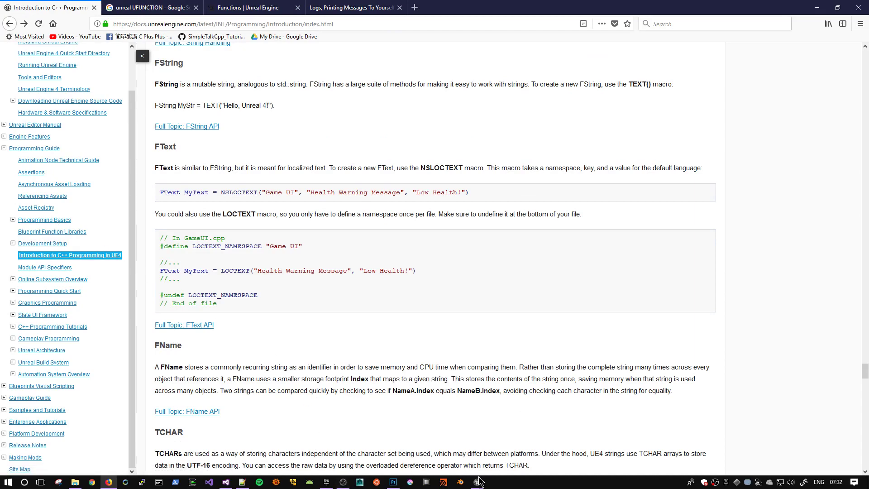
left_click(524, 458)
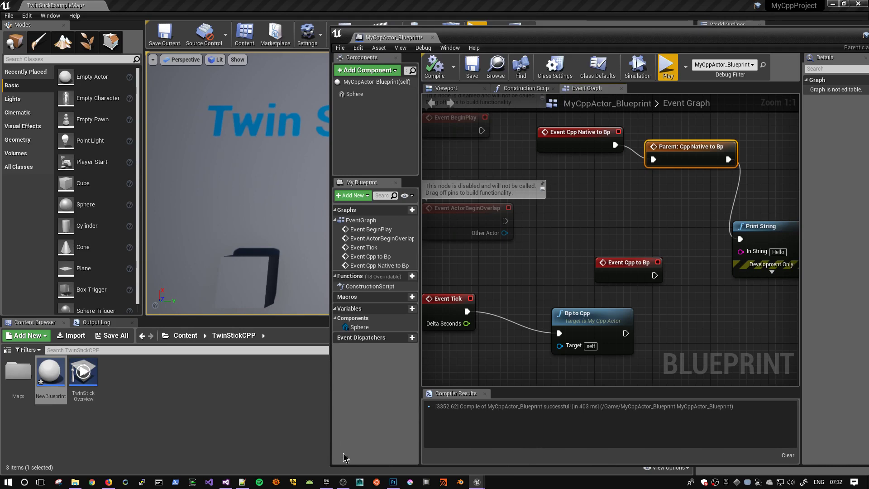
Read the Class Naming Prefixes section, highlighting the UComponent and Enums prefix rules
left_click(108, 482)
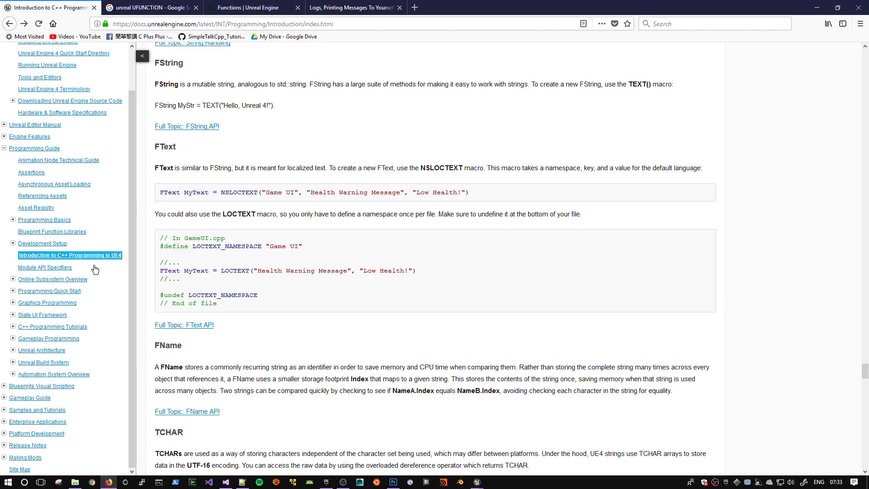
scroll(140, 204, "down", 3)
scroll(139, 204, "up", 2)
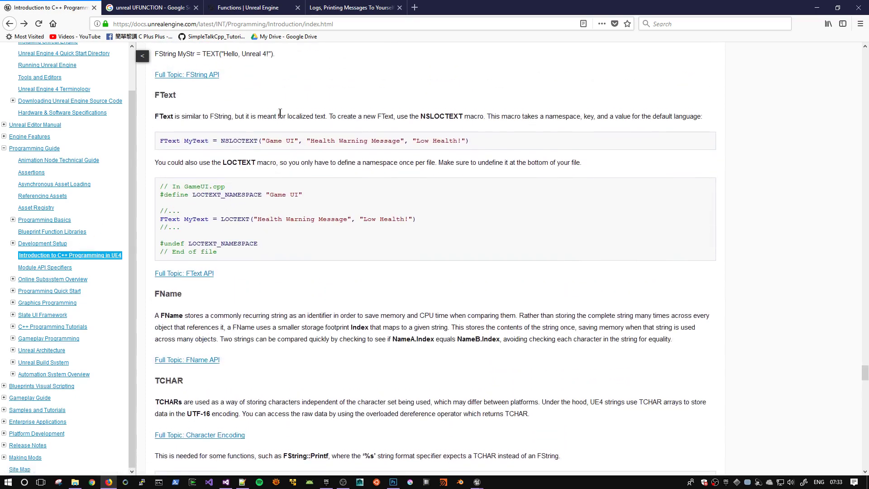
scroll(113, 195, "down", 1)
scroll(113, 195, "up", 2)
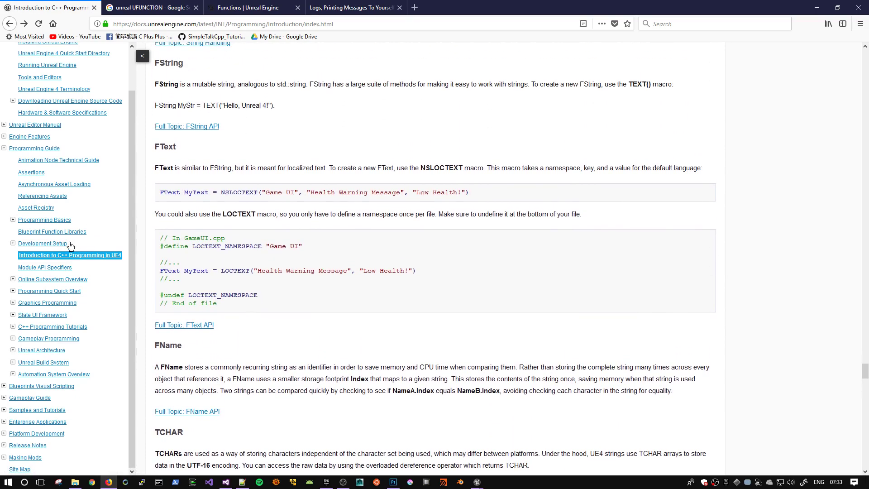
scroll(165, 214, "up", 3)
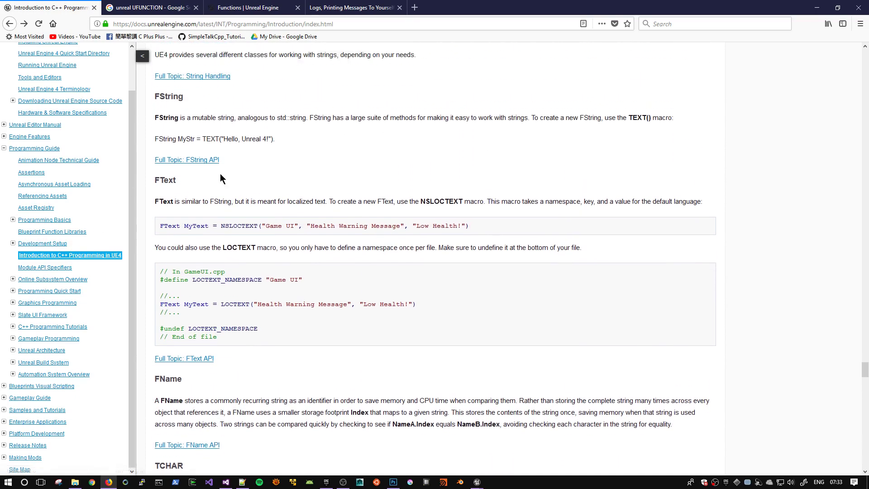
scroll(240, 251, "up", 4)
scroll(240, 251, "up", 4)
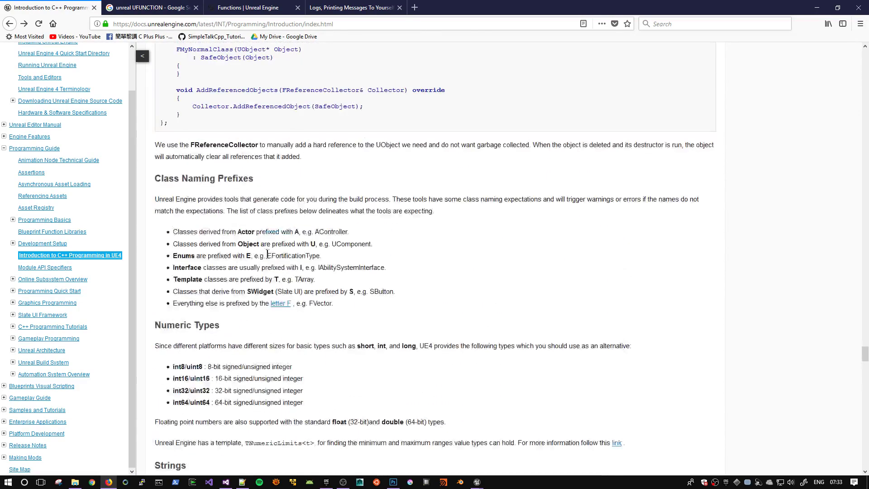
scroll(263, 286, "up", 6)
scroll(322, 285, "down", 10)
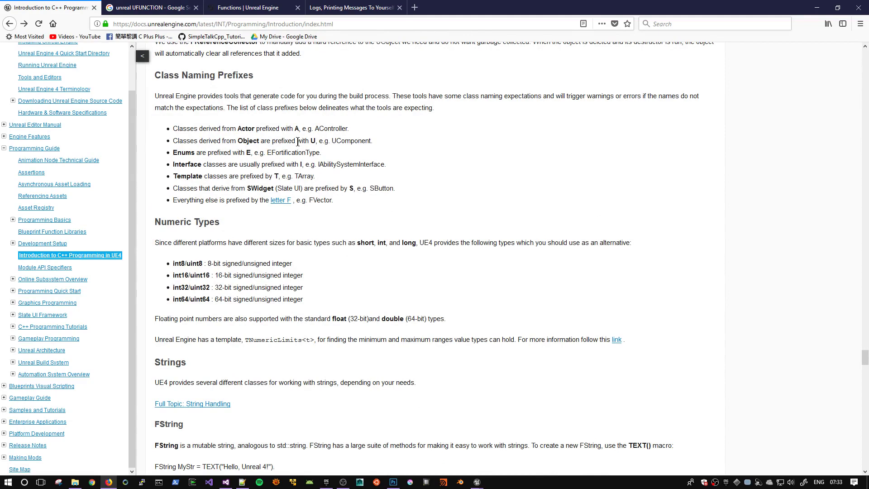
left_click_drag(332, 140, 366, 142)
left_click(274, 140)
left_click_drag(180, 152, 197, 153)
left_click(216, 165)
left_click_drag(287, 176, 325, 177)
scroll(90, 285, "down", 5)
scroll(89, 287, "up", 5)
Expand Programming Guide > Gameplay Programming in the documentation contents tree
left_click(13, 244)
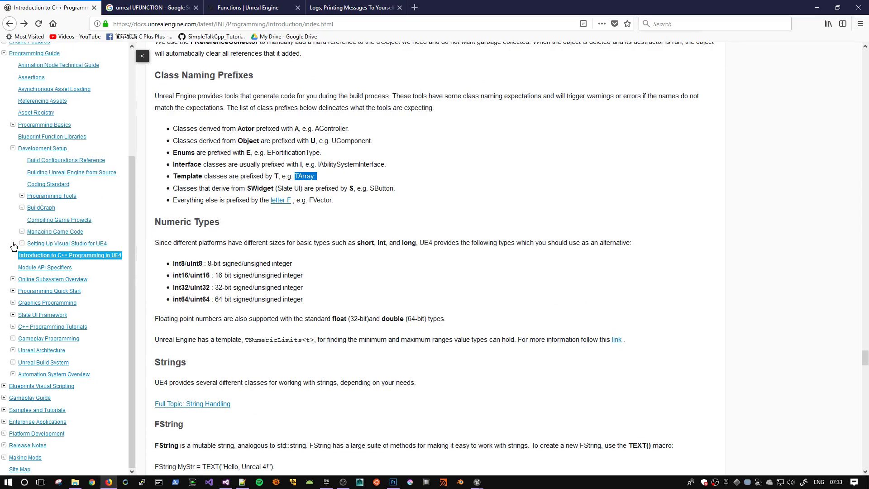
left_click(13, 148)
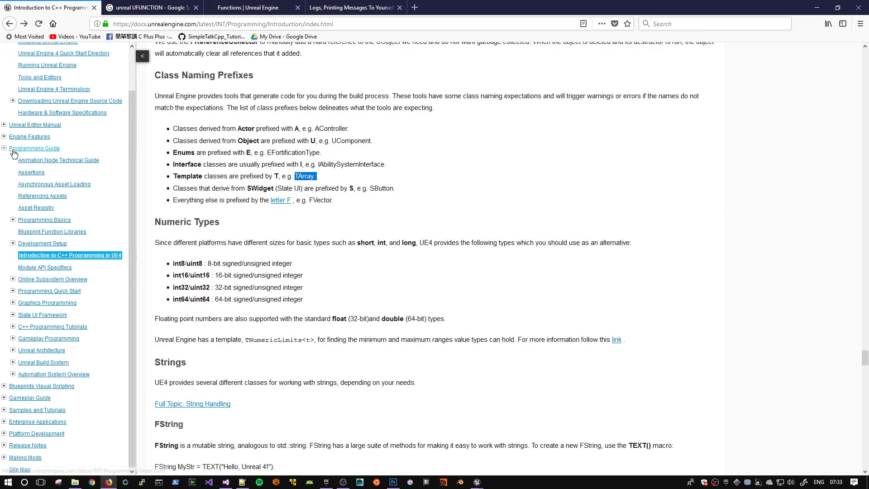
left_click(13, 220)
left_click(4, 148)
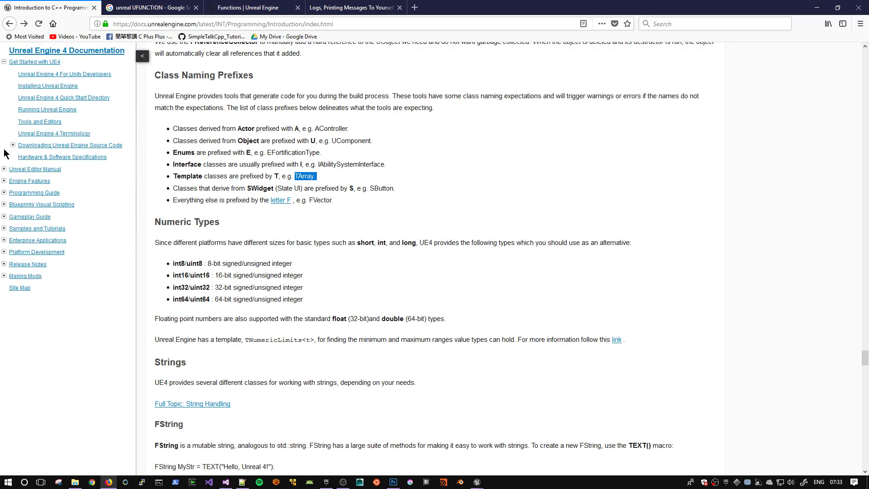
left_click(4, 192)
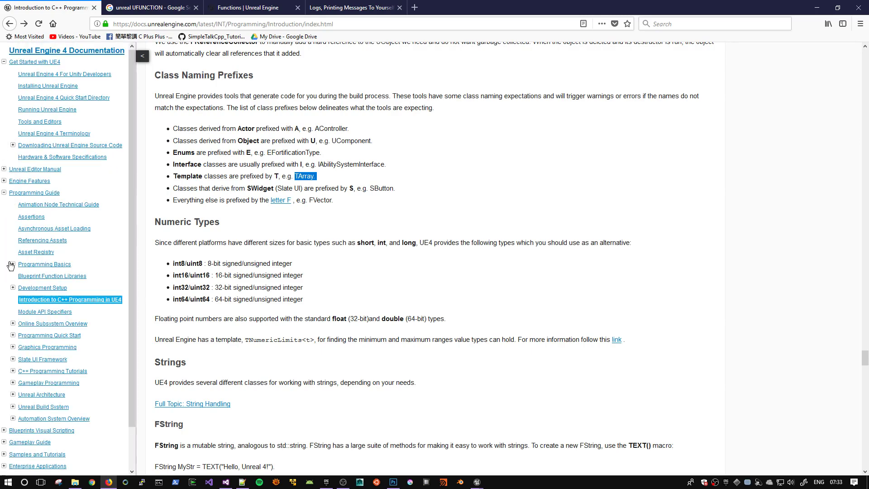
left_click(12, 385)
scroll(12, 386, "down", 3)
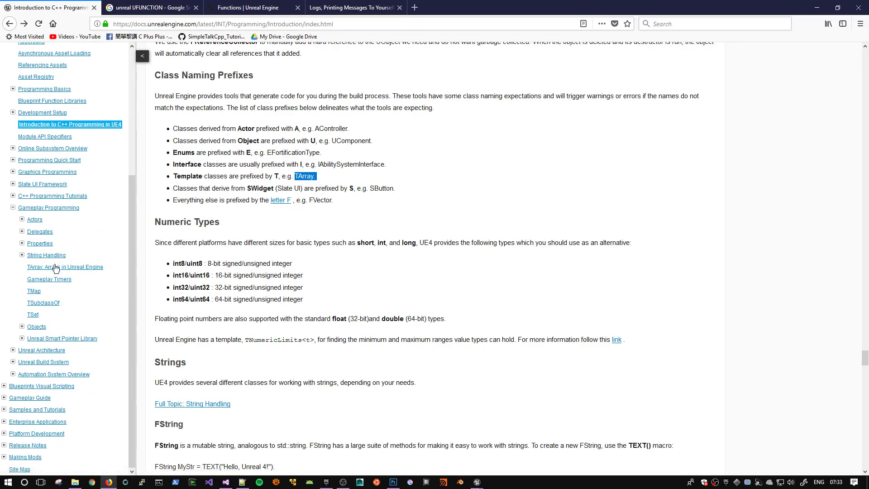
Read through the TArray: Arrays in Unreal Engine page
left_click(55, 268)
scroll(335, 285, "down", 10)
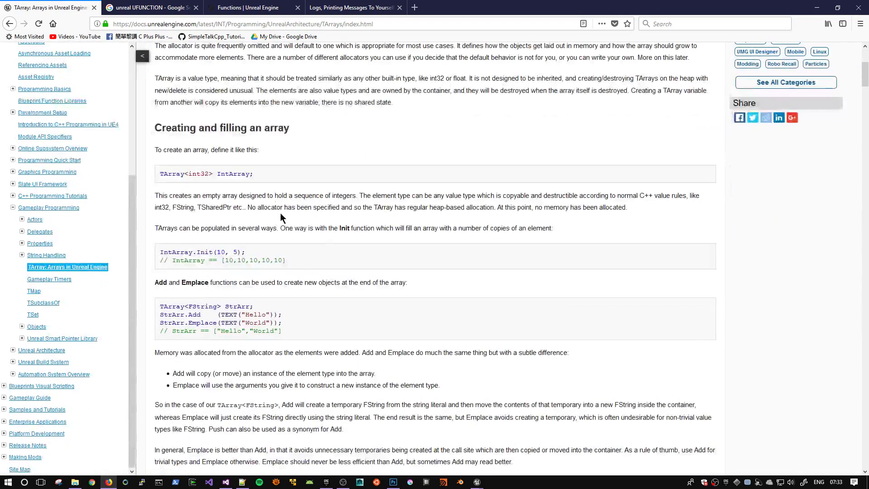
scroll(316, 261, "down", 1)
scroll(224, 154, "down", 2)
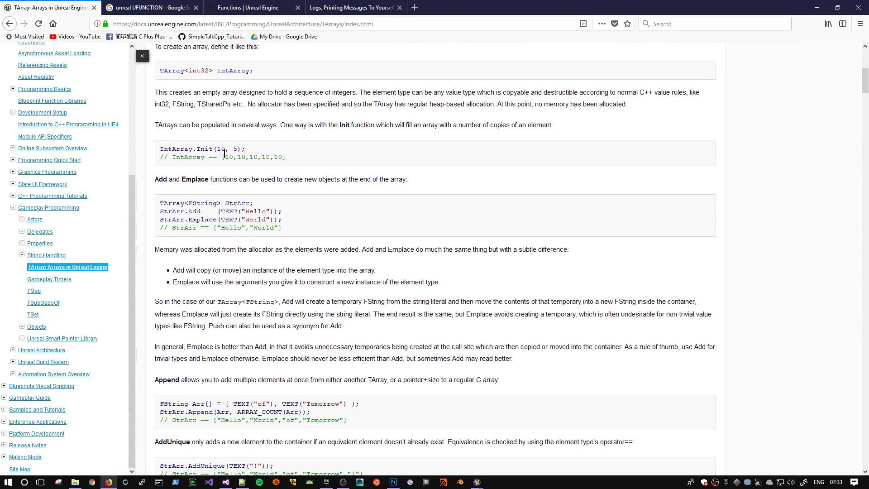
scroll(231, 214, "down", 2)
scroll(212, 271, "down", 2)
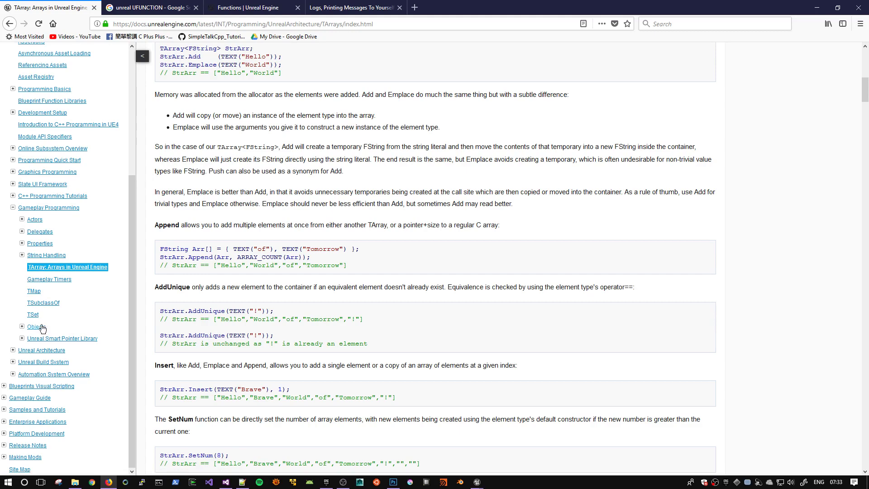
Expand Objects and read the UObject Instance Creation page
left_click(22, 327)
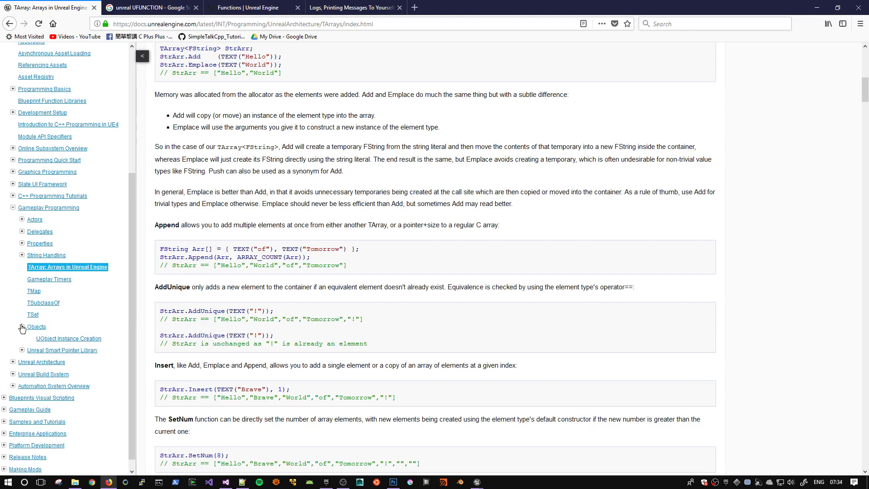
left_click(72, 339)
scroll(419, 275, "down", 5)
scroll(442, 280, "down", 5)
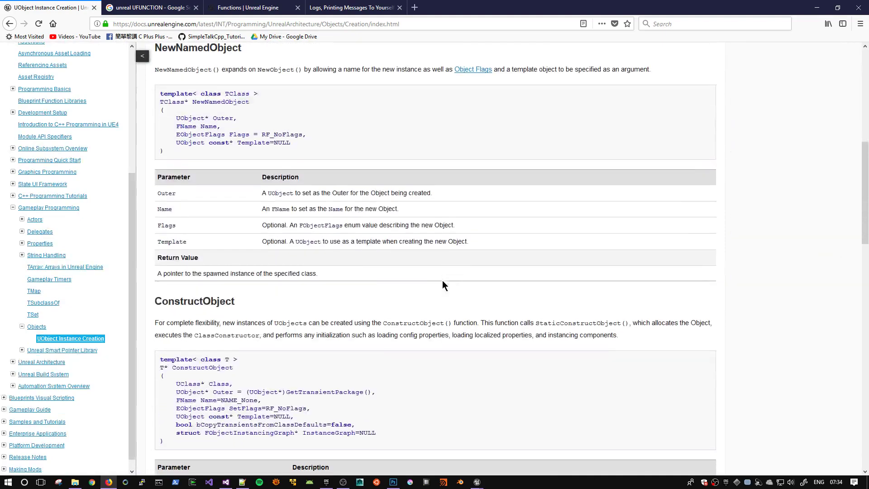
scroll(442, 280, "down", 5)
scroll(447, 289, "down", 5)
scroll(447, 289, "down", 5)
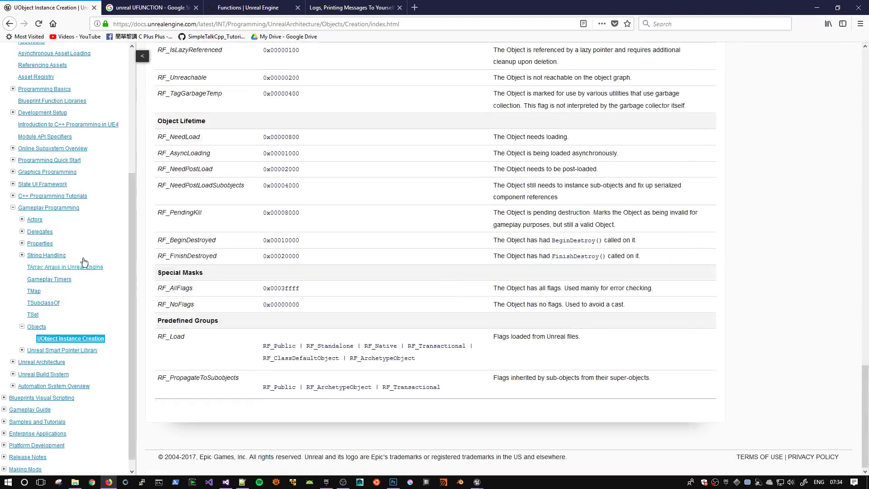
Return to the Introduction to C++ Programming page and read further down it
left_click(63, 130)
scroll(652, 249, "down", 10)
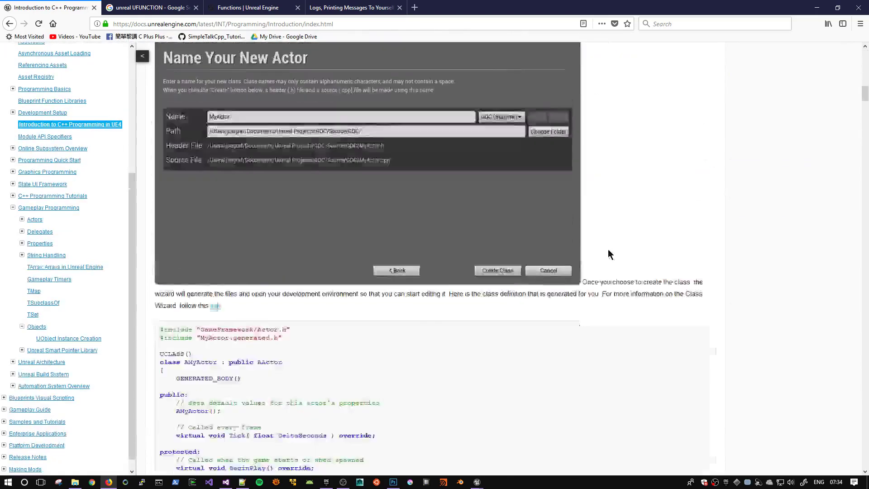
scroll(607, 253, "down", 15)
scroll(607, 247, "down", 5)
scroll(605, 247, "down", 5)
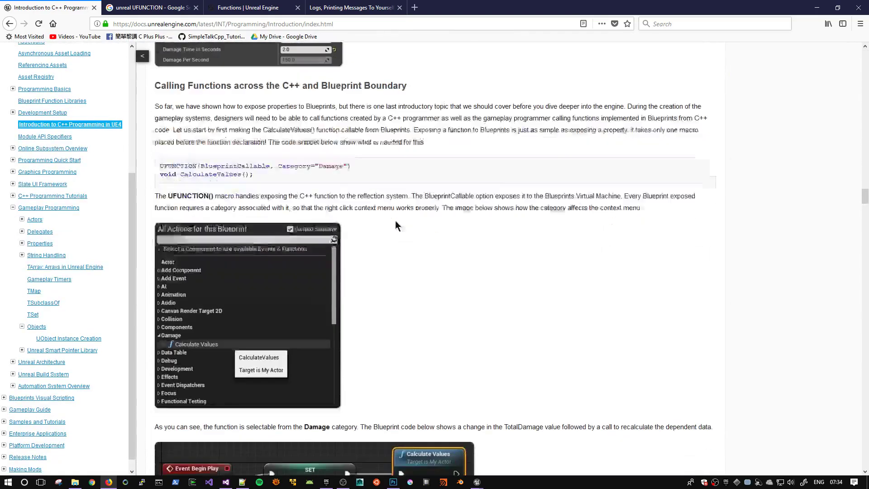
scroll(396, 223, "down", 5)
scroll(398, 227, "down", 10)
scroll(398, 227, "down", 10)
scroll(399, 226, "up", 10)
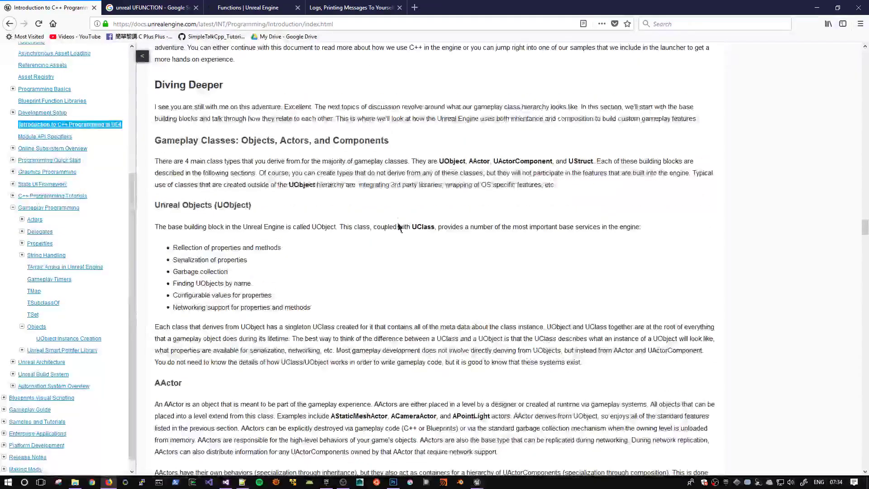
scroll(269, 224, "down", 3)
scroll(271, 217, "down", 5)
scroll(273, 208, "down", 5)
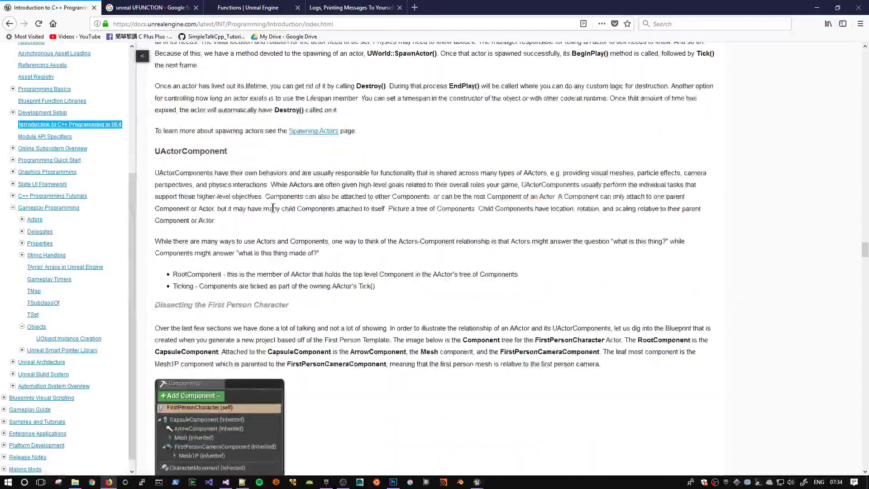
scroll(277, 207, "up", 3)
scroll(309, 223, "down", 5)
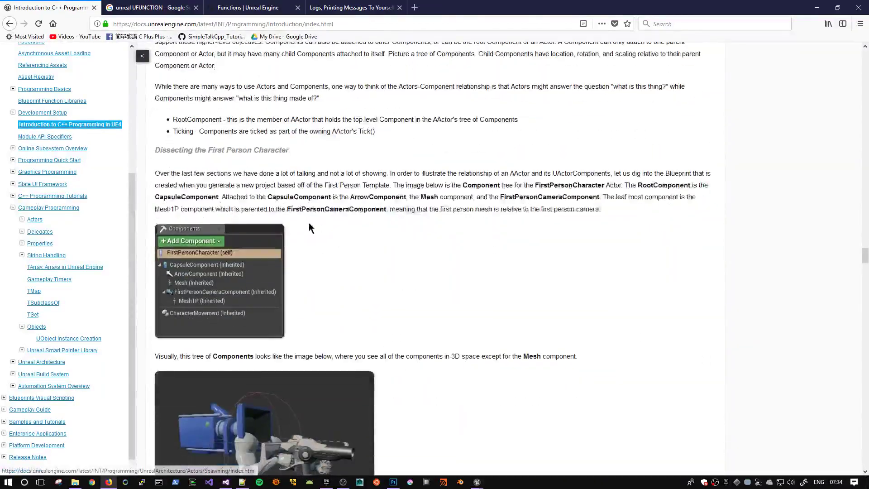
scroll(309, 227, "down", 1)
scroll(308, 226, "down", 5)
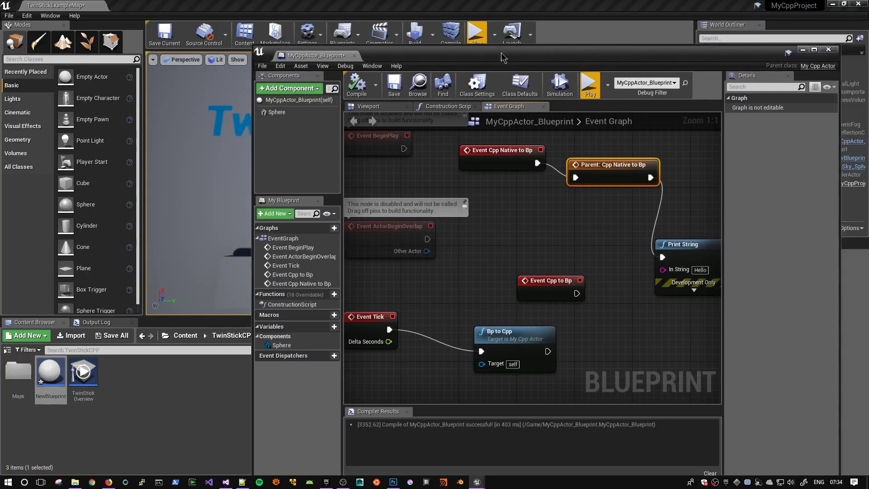
Close the MyCppActor_Blueprint editor and select that actor in the level to show its details
left_click_drag(588, 40, 346, 49)
left_click(662, 44)
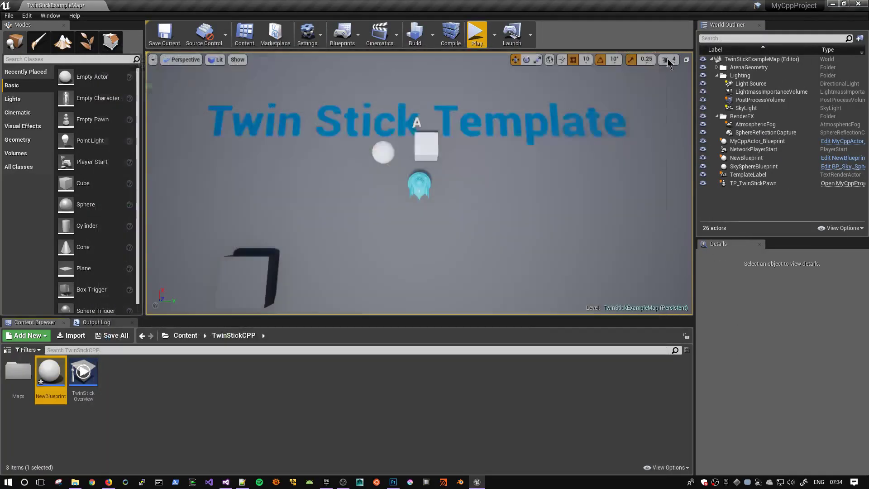
left_click(749, 143)
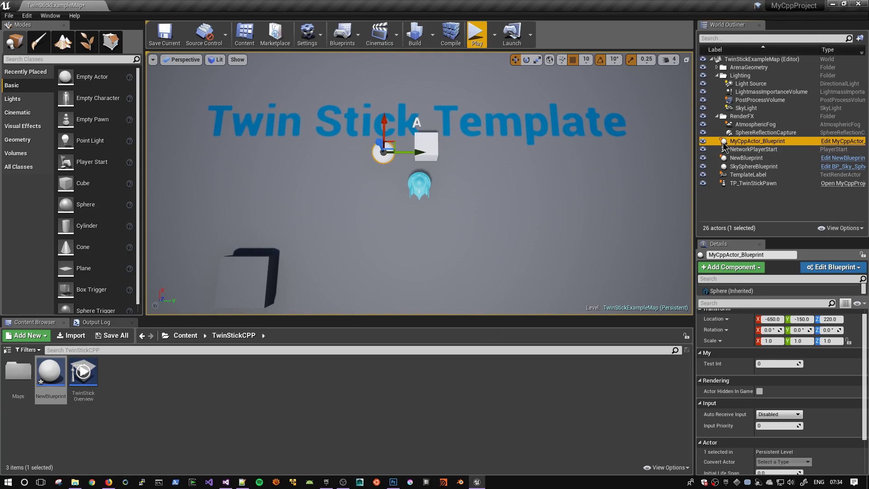
Pan the Photoshop canvas to a blank area and sketch a first box labelled obj
left_click(392, 482)
scroll(631, 240, "up", 3, "alt")
left_click_drag(623, 198, 556, 180)
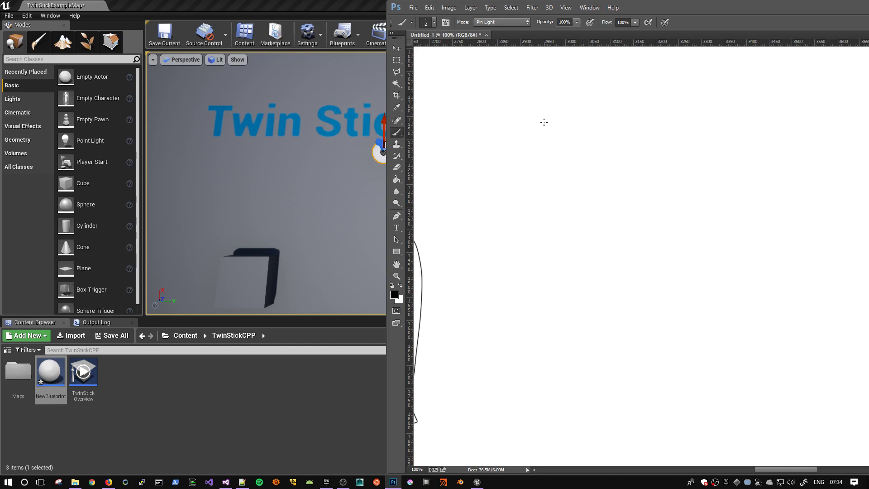
mouse_move(519, 130)
left_mouse_down()
mouse_move(521, 147)
mouse_move(575, 145)
left_mouse_up()
left_click_drag(514, 153, 561, 147)
mouse_move(533, 138)
left_mouse_down()
mouse_move(549, 149)
mouse_move(618, 129)
mouse_move(630, 137)
mouse_move(682, 134)
mouse_move(664, 131)
left_mouse_up()
left_click(551, 134)
Sketch second, third and fourth boxes, with arrows linking the first and fourth to the third
left_click_drag(643, 126, 646, 121)
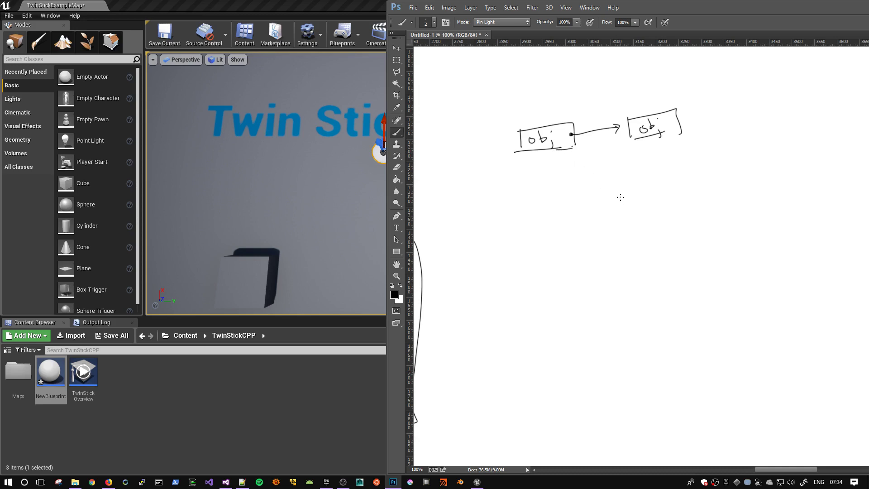
left_click_drag(621, 197, 622, 211)
left_click_drag(620, 198, 664, 209)
left_click_drag(578, 152, 627, 195)
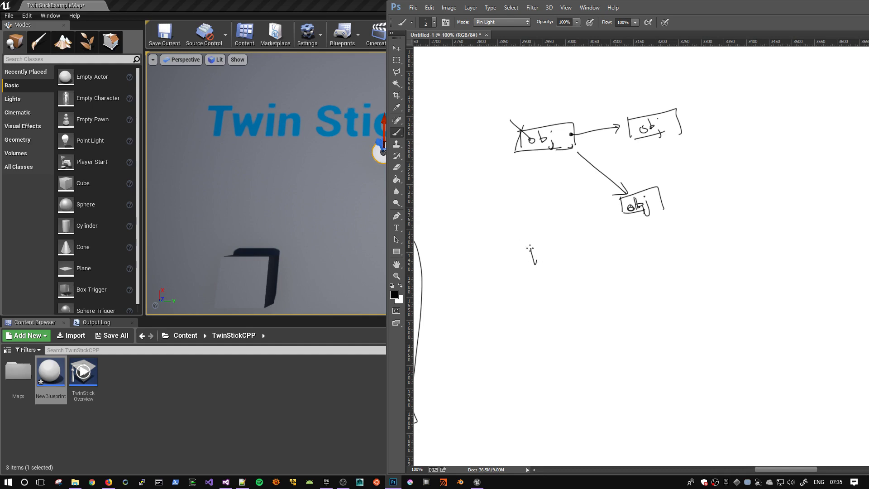
left_click_drag(528, 247, 590, 260)
mouse_move(543, 267)
left_mouse_down()
mouse_move(573, 260)
mouse_move(610, 220)
left_mouse_up()
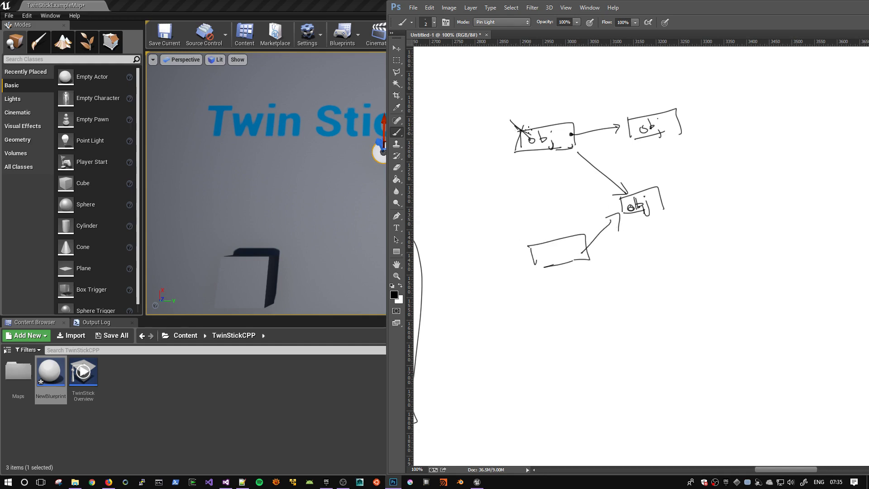
Erase the crossed-out first obj box, then return to the brush
key("e")
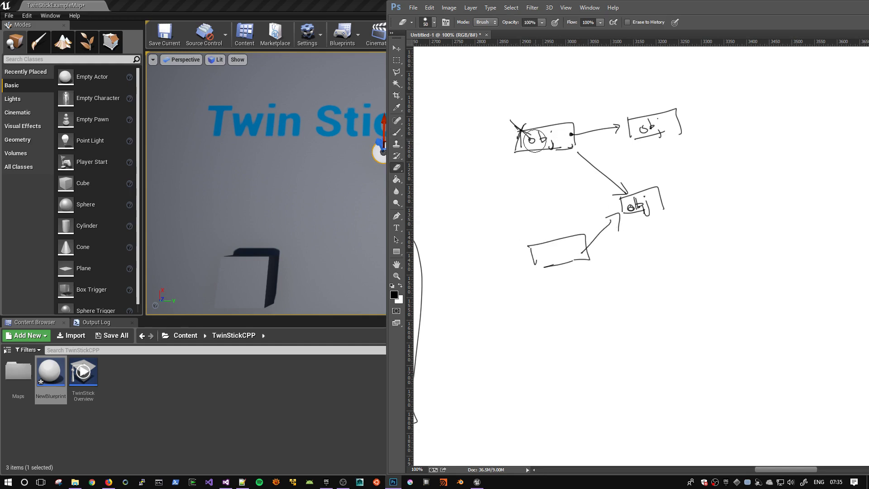
mouse_move(520, 135)
left_mouse_down()
mouse_move(577, 132)
mouse_move(617, 186)
left_mouse_up()
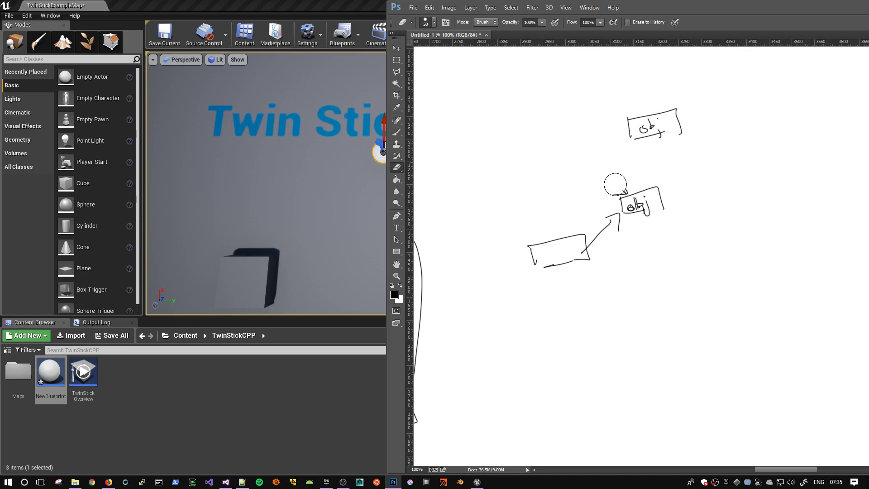
key("b")
Circle the top obj box, loop the lower box, add 3D outlines and a cross beside it
left_click_drag(645, 100, 622, 101)
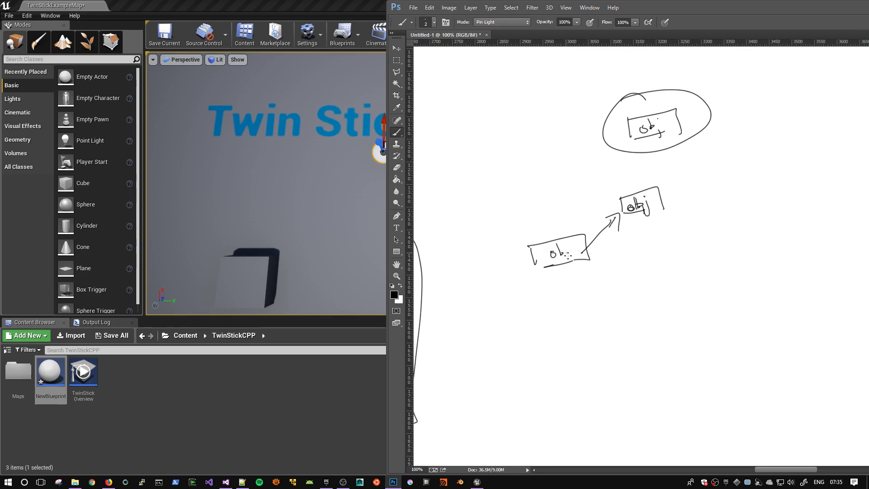
left_click_drag(525, 258, 539, 243)
left_click_drag(621, 215, 619, 190)
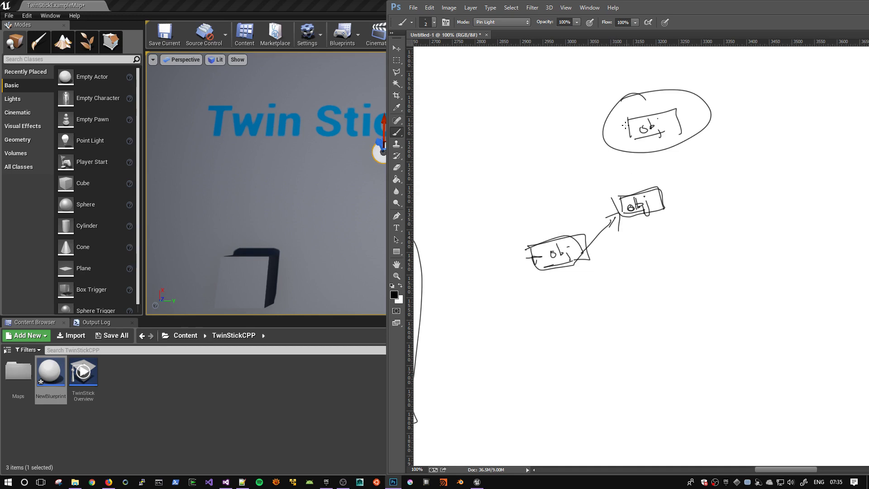
mouse_move(627, 119)
left_mouse_down()
mouse_move(638, 116)
mouse_move(611, 107)
left_mouse_up()
left_click_drag(603, 89, 591, 122)
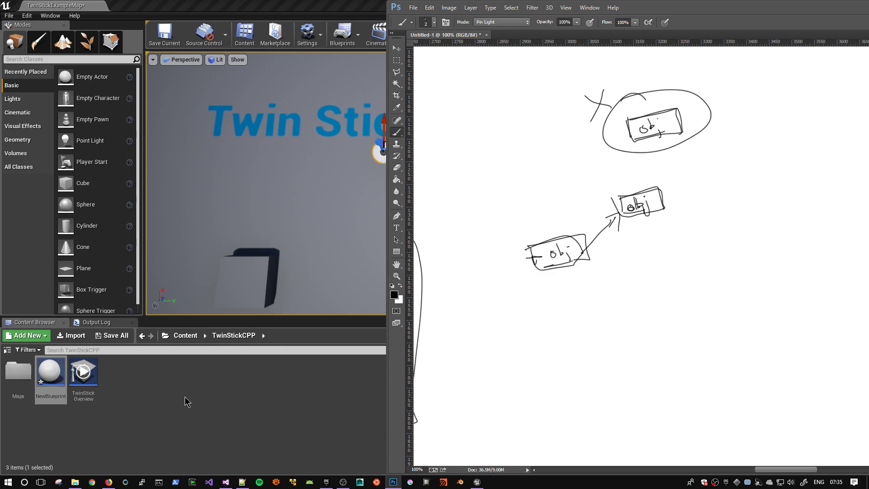
Scroll the Unreal C++ introduction docs to the UStructs and Non-UObject References sections
left_click(109, 481)
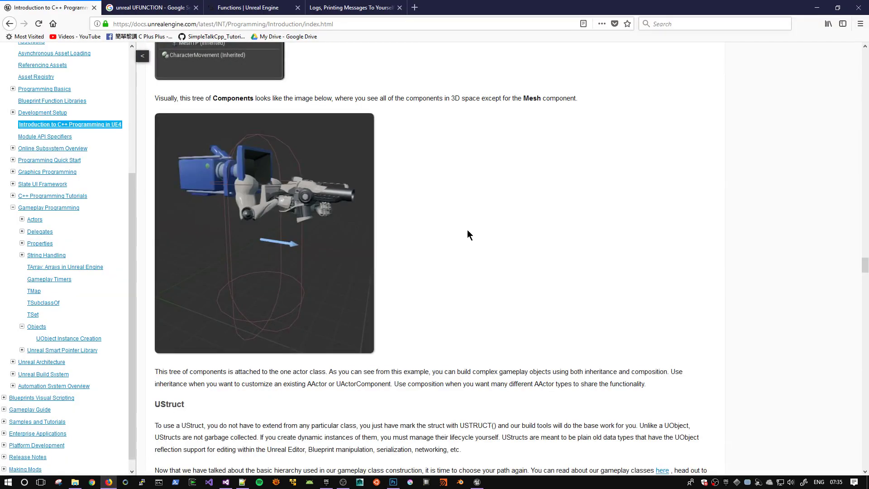
scroll(460, 209, "down", 10)
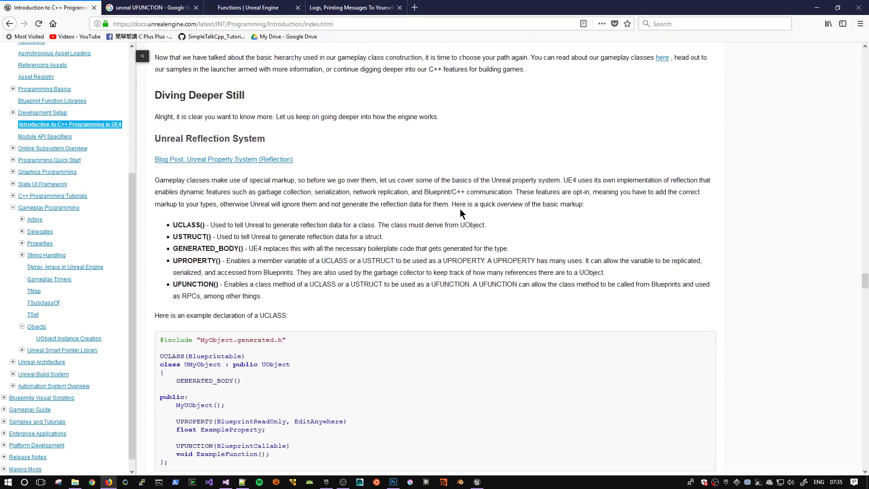
scroll(460, 209, "down", 4)
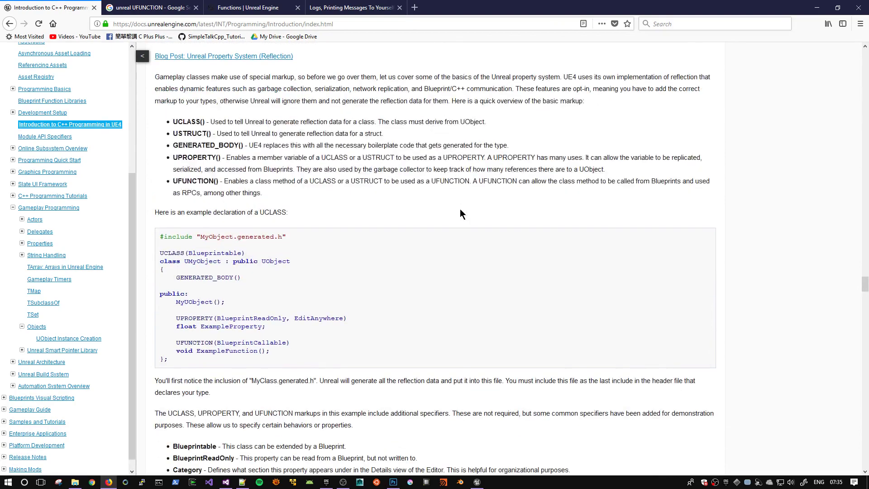
scroll(460, 208, "down", 5)
scroll(460, 208, "down", 4)
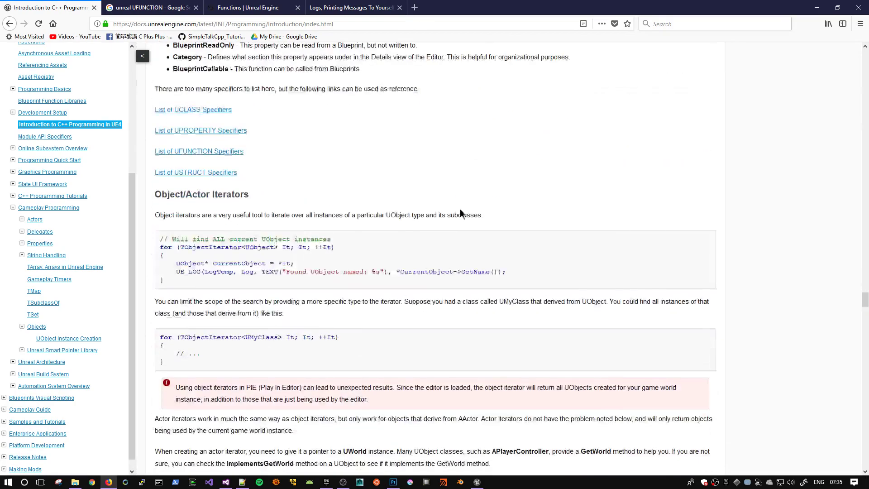
scroll(460, 208, "down", 6)
scroll(460, 209, "down", 4)
scroll(459, 210, "down", 4)
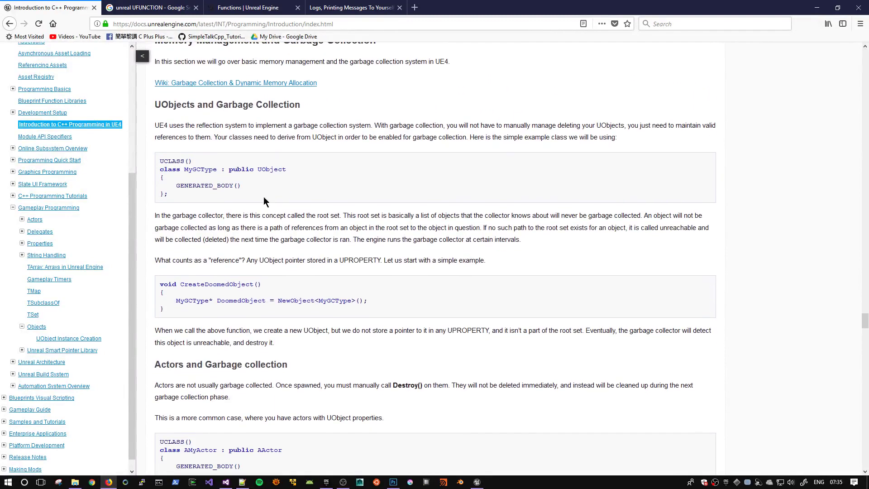
scroll(306, 120, "down", 6)
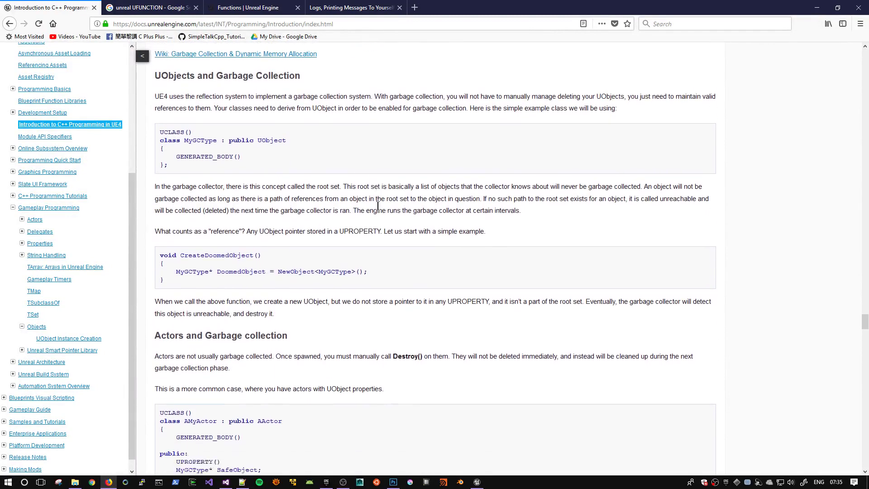
scroll(378, 205, "up", 1)
scroll(377, 204, "down", 1)
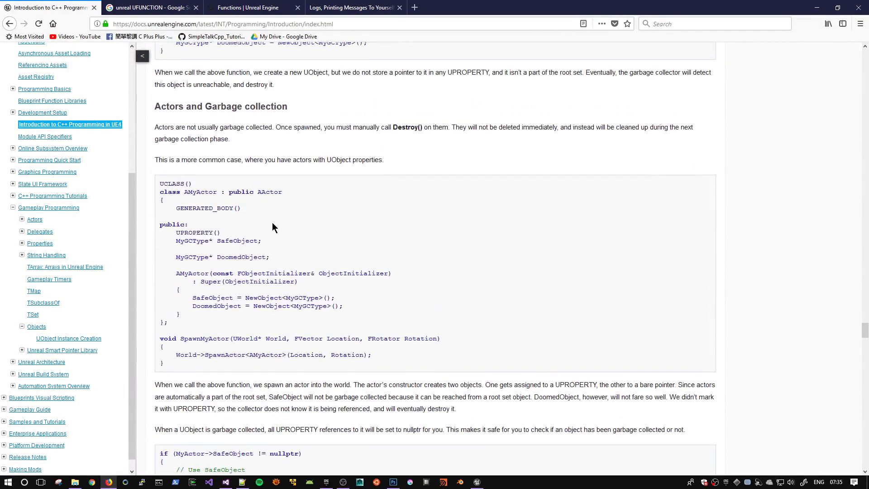
scroll(277, 226, "down", 5)
scroll(299, 225, "up", 1)
scroll(323, 219, "down", 3)
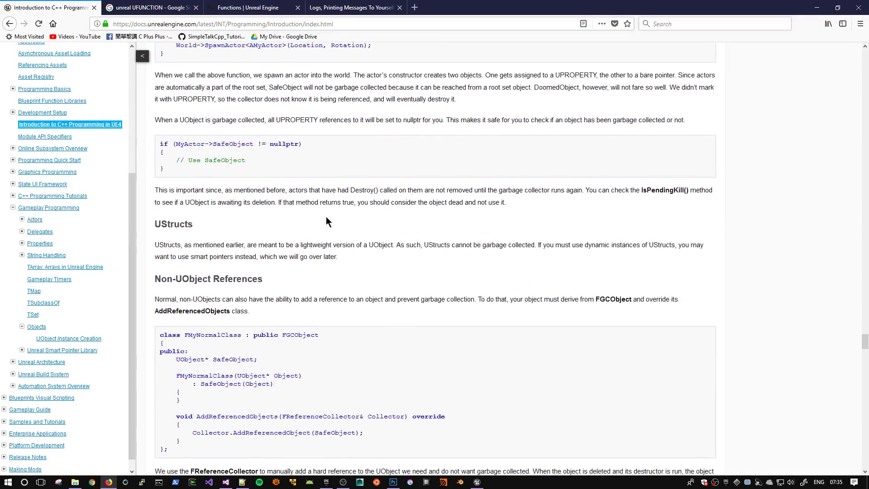
Cycle through the open windows with Alt+Tab to choose another one
key("alt+Tab")
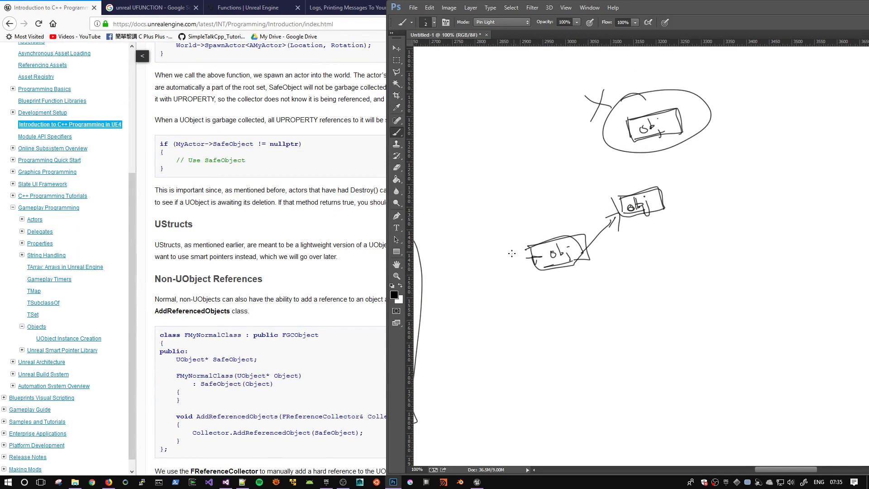
key("alt")
key("alt")
key("alt+Tab")
key("alt+Tab")
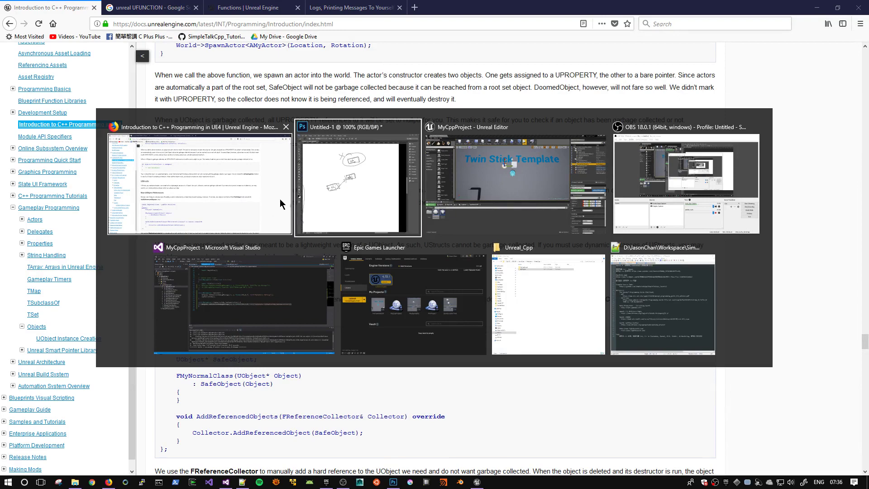
Open MyCppActor.h in Visual Studio and add 'MyCppActor* actor;' below the testInt declaration
left_click(295, 314)
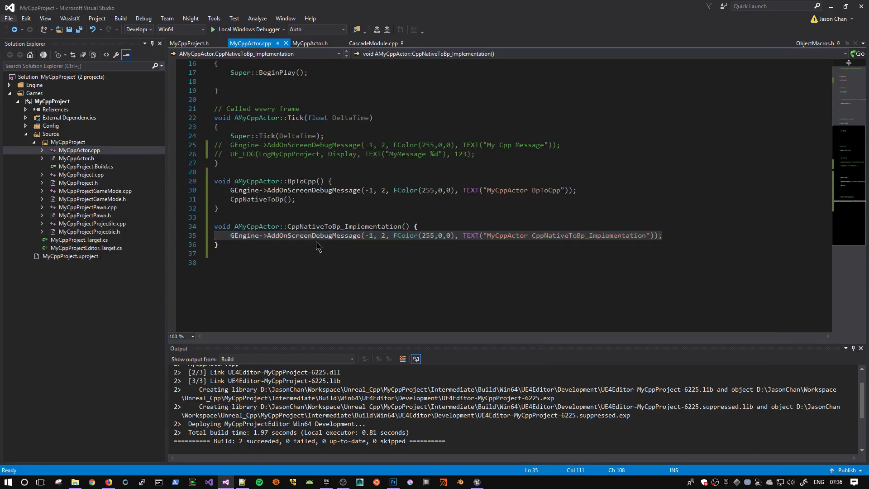
double_click(77, 158)
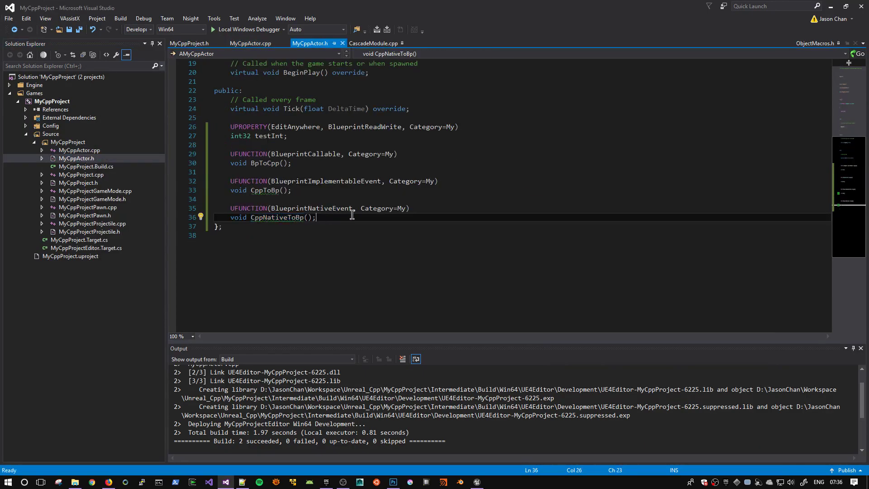
double_click(246, 127)
left_click(299, 135)
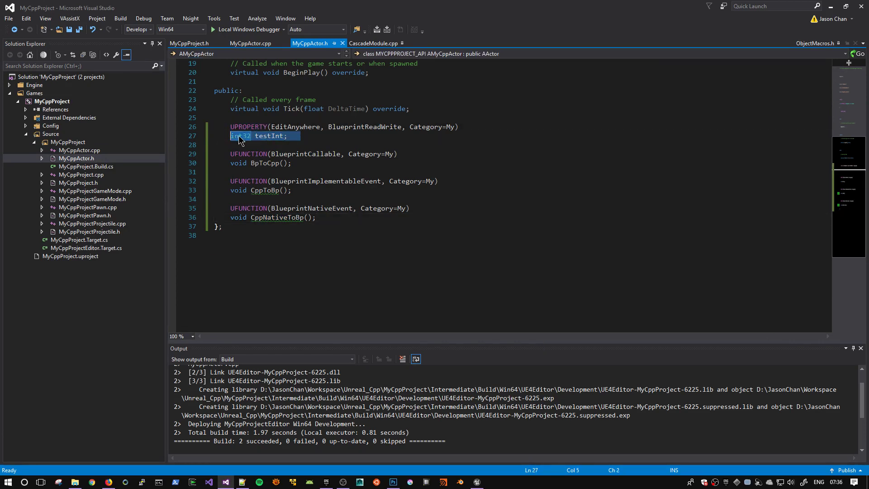
double_click(269, 136)
left_click(330, 137)
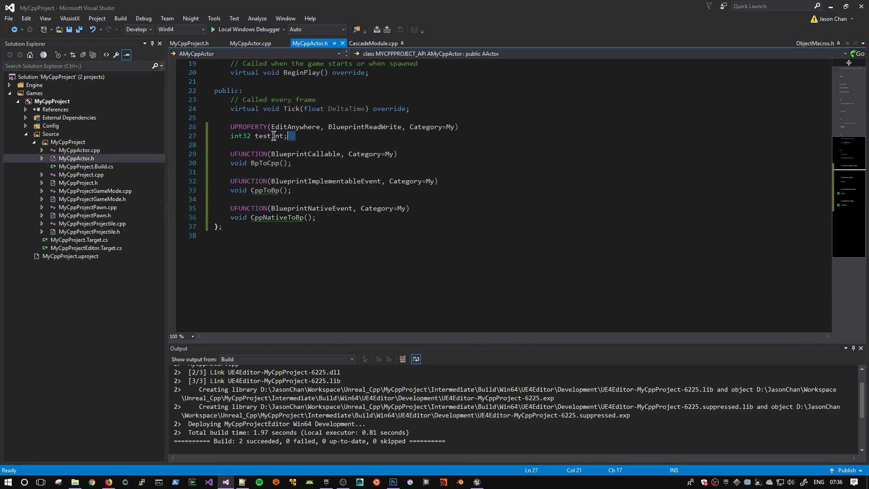
left_click_drag(330, 137, 215, 137)
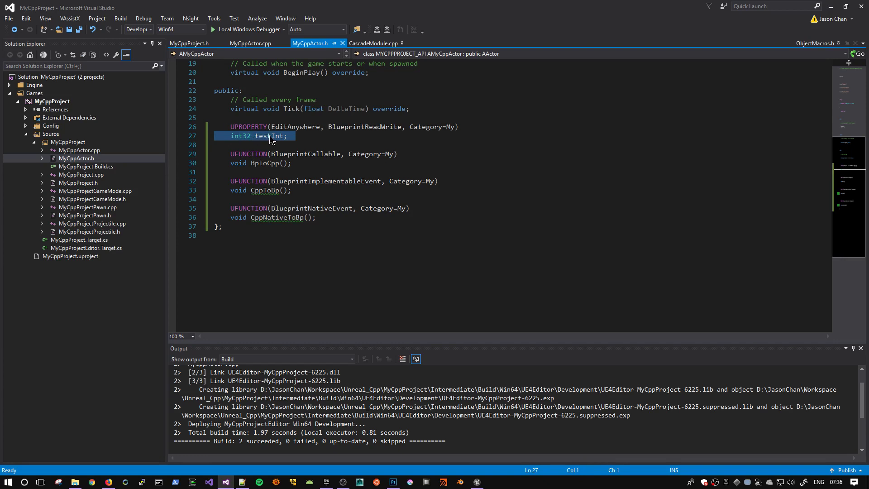
left_click(328, 137)
key("Return")
key("Return")
type("M")
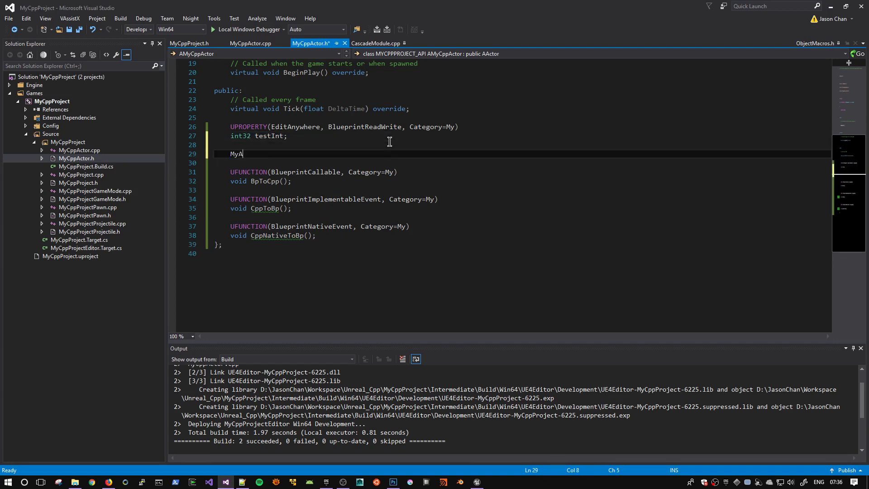
type("yCpp")
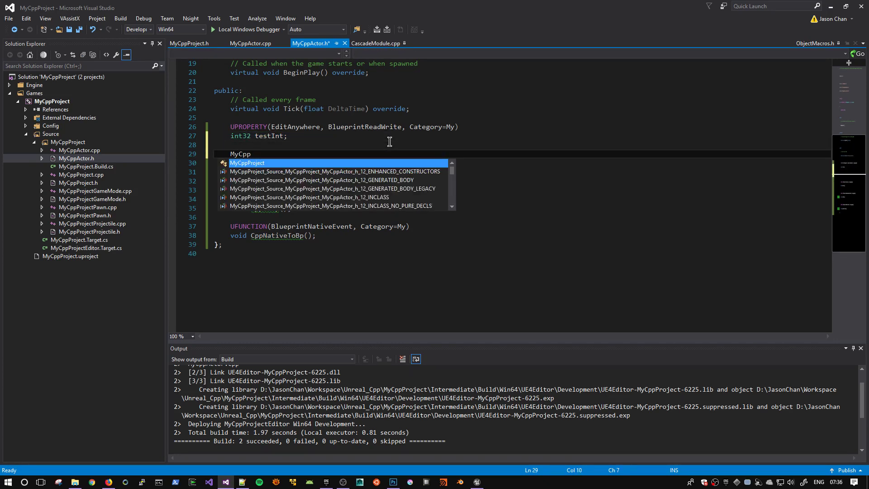
type("Actor")
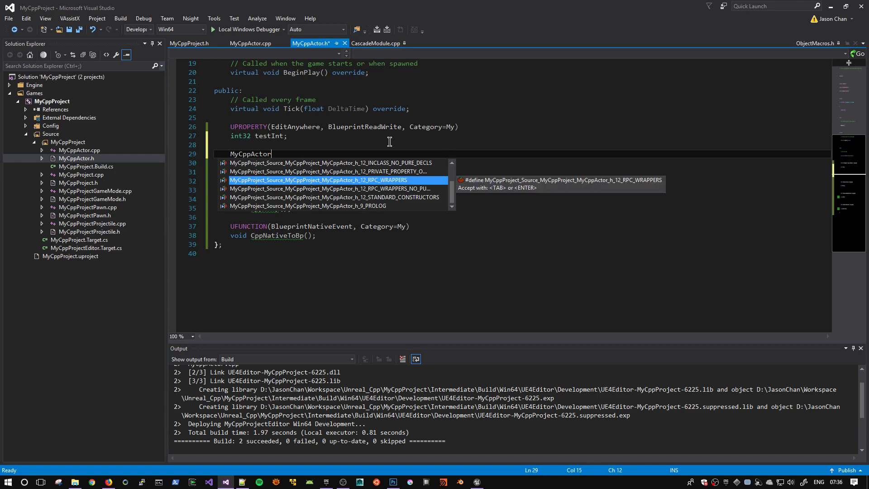
type("* a")
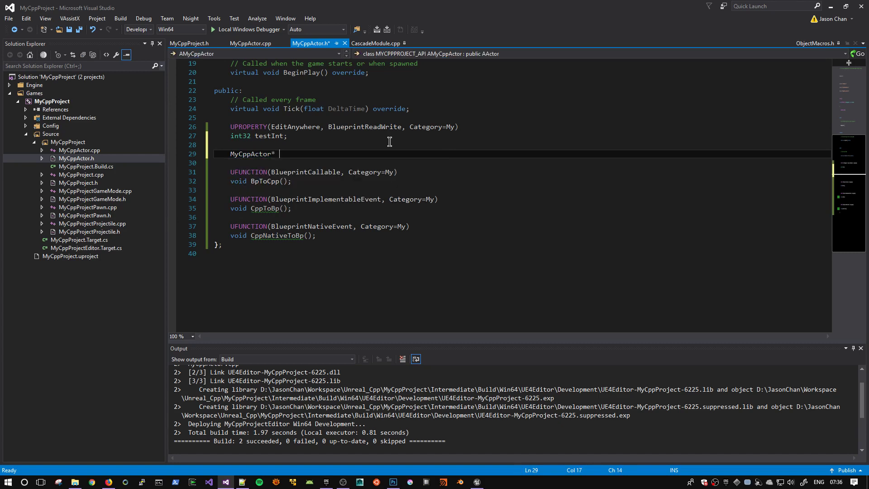
type("ctor;")
Remove the MyCppActor* actor; line again and return to the Unreal documentation
left_click(229, 155)
left_click_drag(229, 154, 315, 152)
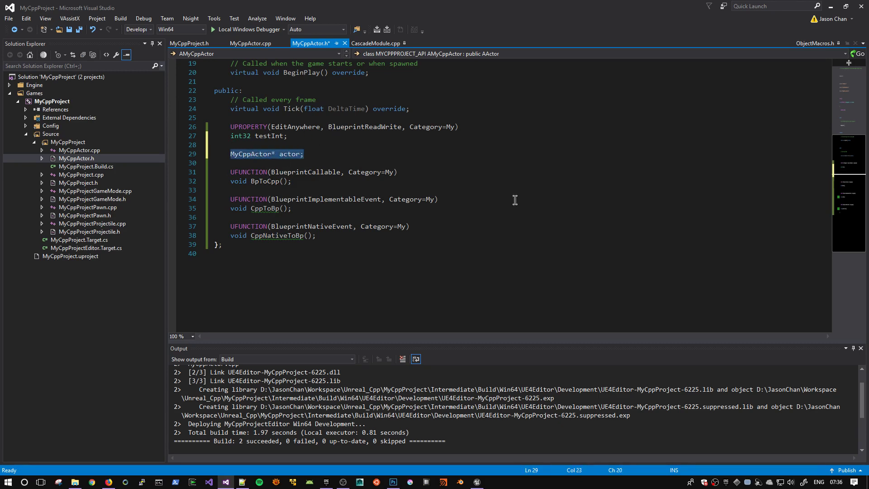
scroll(373, 176, "up", 1)
key("Home")
key("Home")
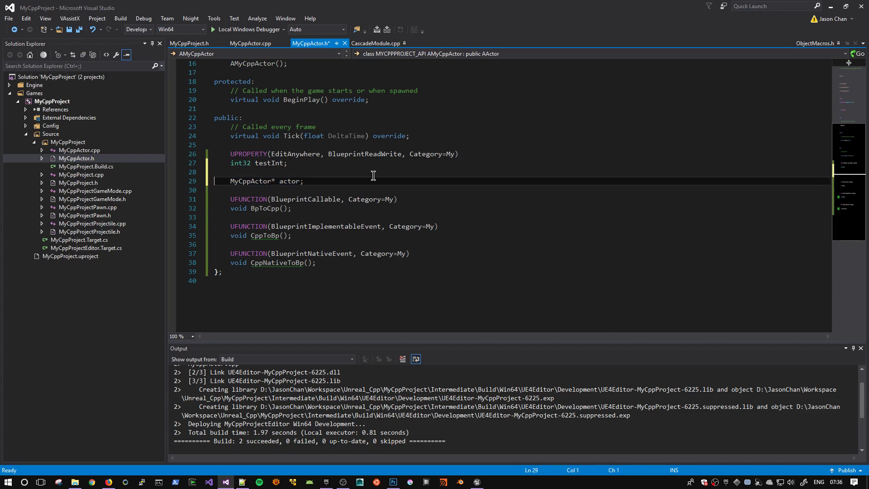
key("shift+Down")
key("ctrl+c")
key("Delete")
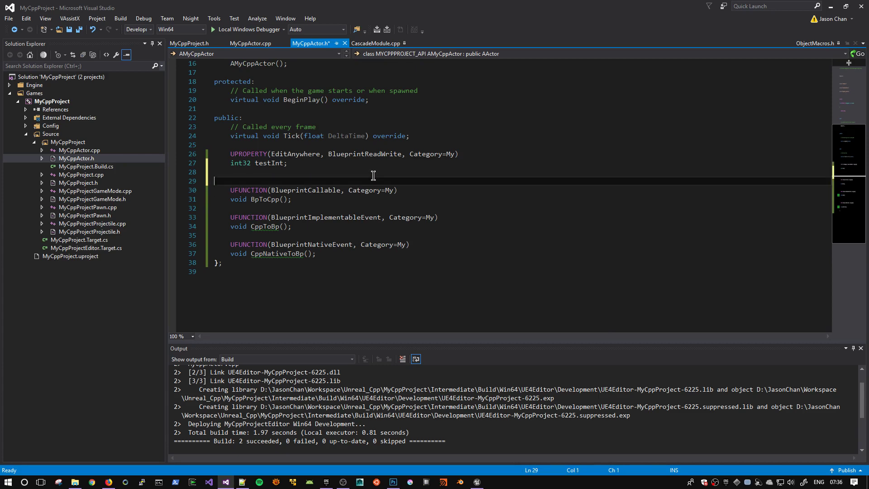
key("BackSpace")
key("alt+Tab")
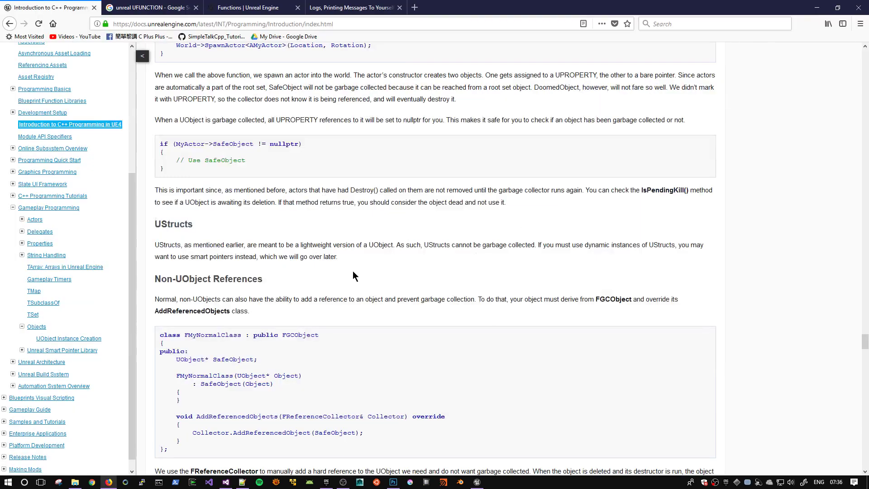
Review the Non-UObject References example, highlighting AddReferencedObjects, SafeObject and AddReferencedObject
scroll(359, 250, "down", 3)
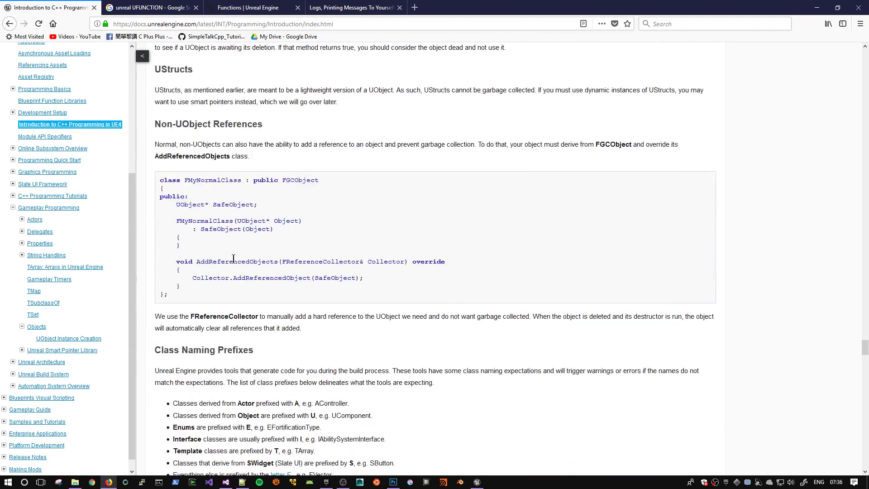
double_click(233, 259)
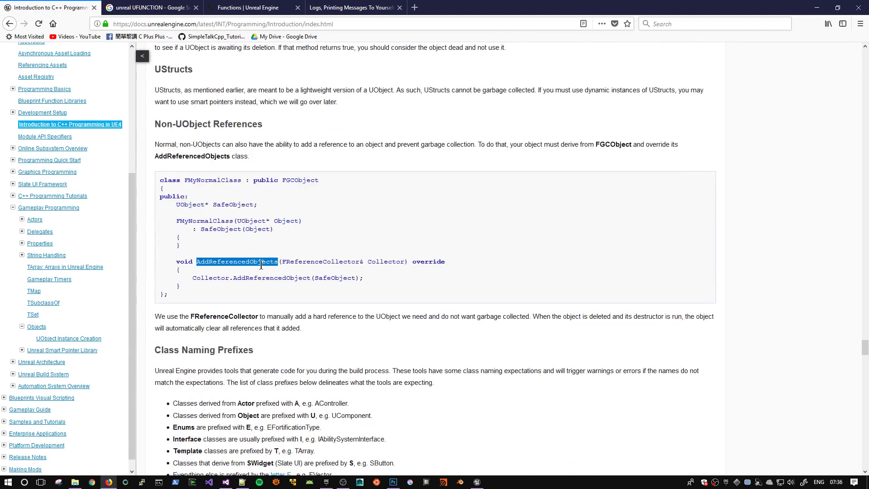
double_click(334, 278)
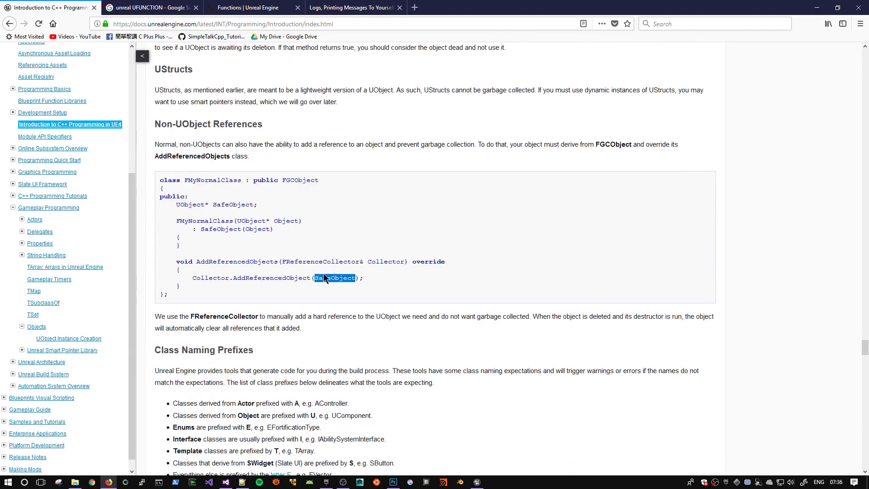
double_click(286, 278)
double_click(263, 262)
scroll(264, 265, "down", 3)
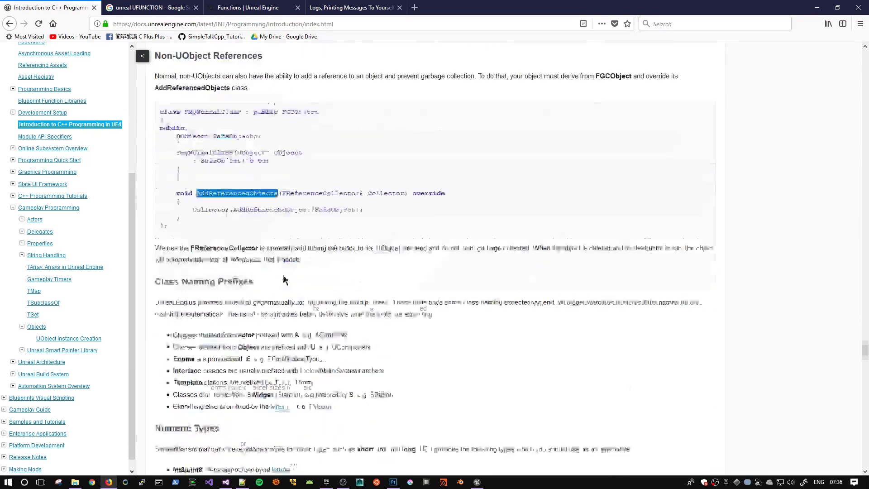
scroll(344, 190, "down", 1)
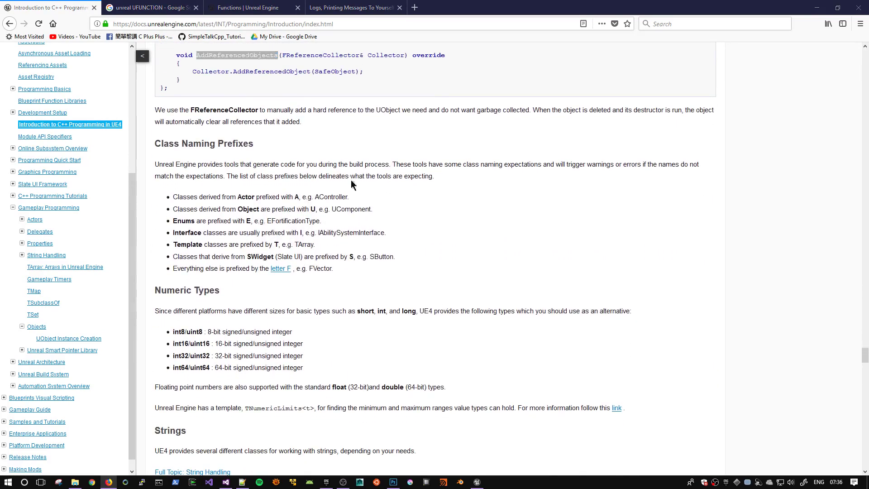
key("alt+Tab")
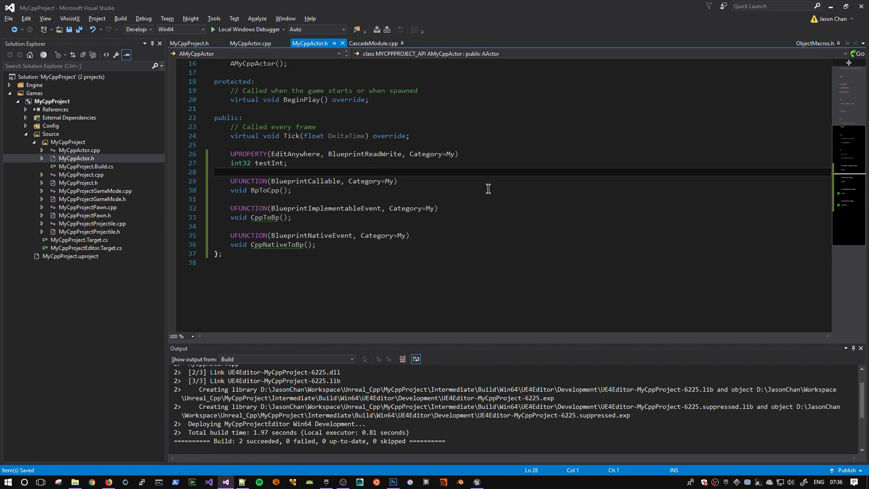
Paste 'MyCppActor* actor;' back below testInt and add UPROPERTY() above it
key("Return")
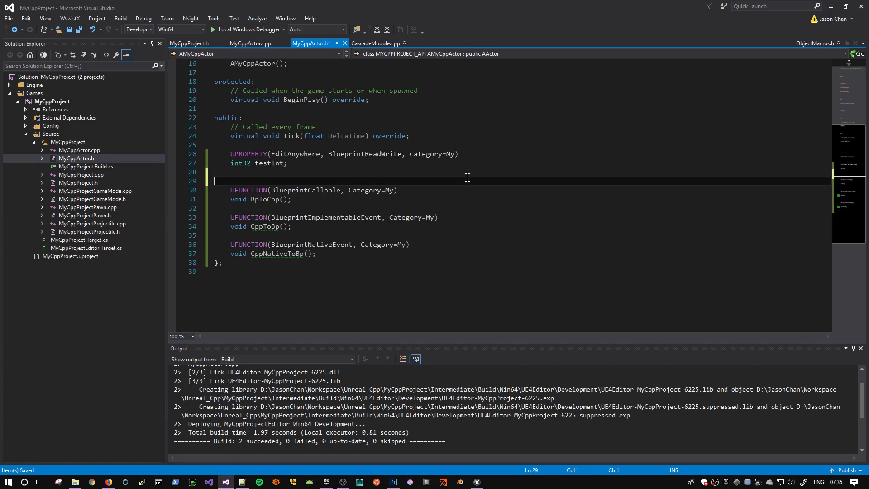
key("ctrl+v")
key("Up")
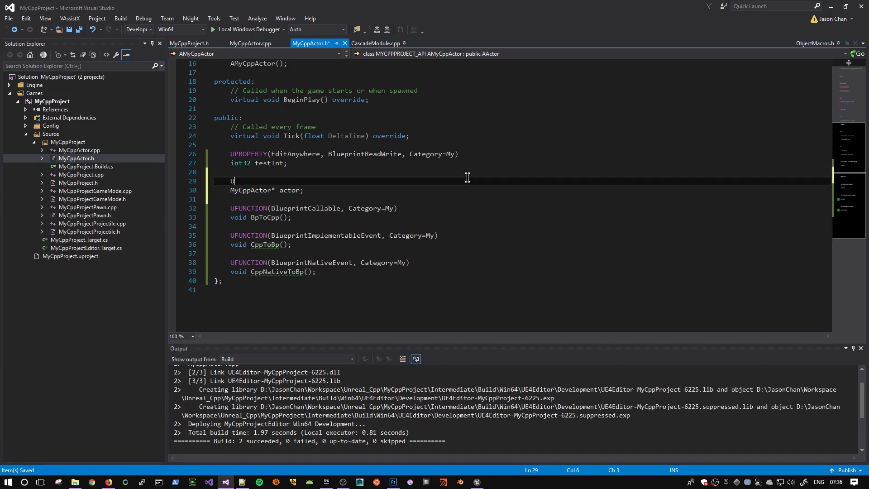
type("PR")
key("Tab")
key("Down")
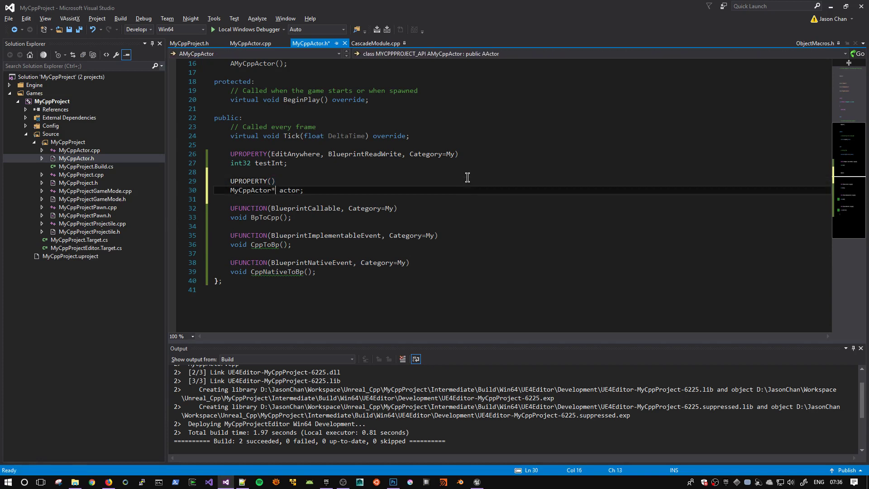
key("BackSpace")
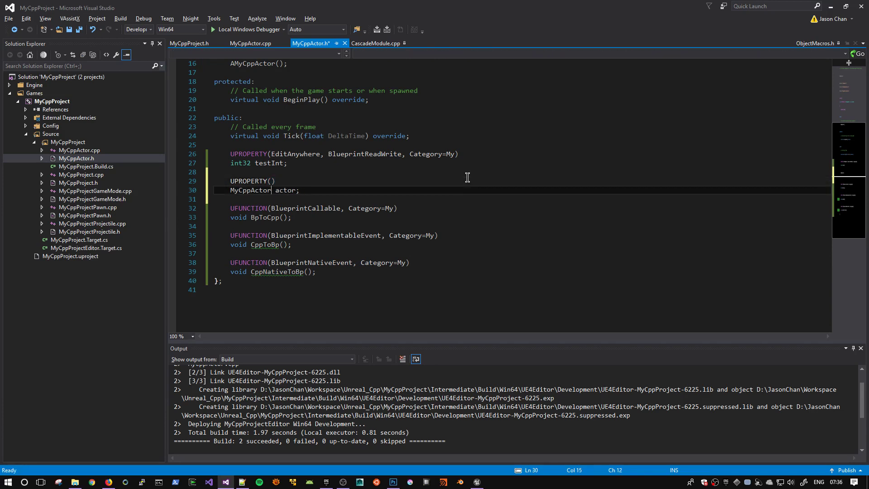
type("*")
Save MyCppActor.h and start a project build with Ctrl+Shift+B
key("ctrl+s")
key("Up")
key("Home")
key("Home")
key("shift+Down")
key("shift+Down")
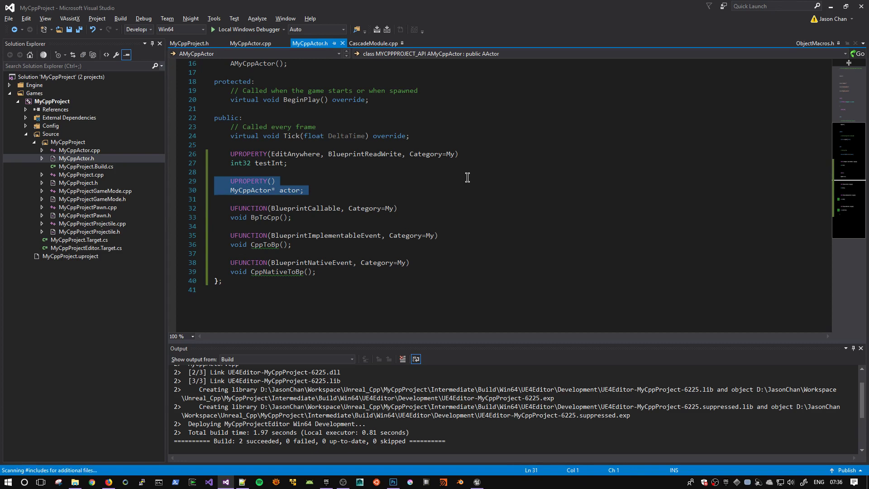
key("ctrl+shift+b")
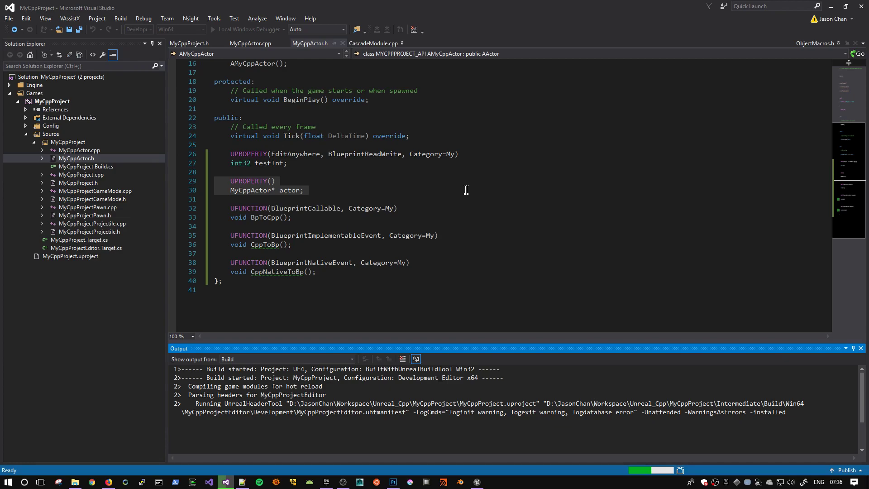
key("alt+Tab")
Scroll to the Strings section and read about FString and FText, highlighting NSLOCTEXT
scroll(353, 286, "down", 2)
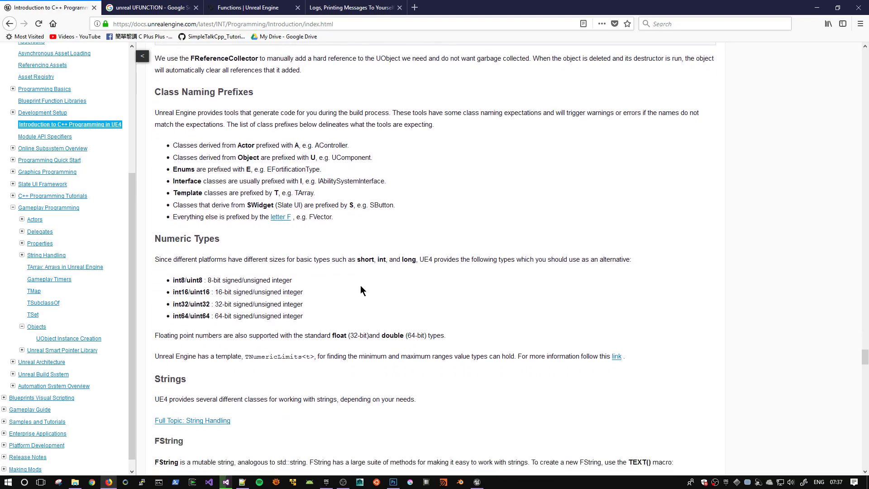
scroll(360, 285, "down", 3)
scroll(226, 203, "down", 2)
scroll(206, 209, "down", 1)
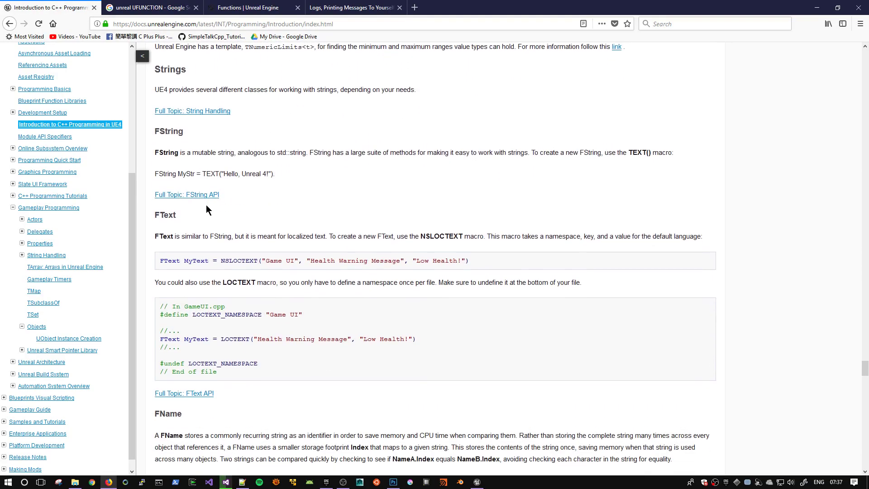
double_click(171, 153)
left_click(162, 213)
double_click(162, 213)
double_click(434, 237)
Scroll on through the FName and TCHAR sections, highlighting each heading
scroll(434, 237, "down", 2)
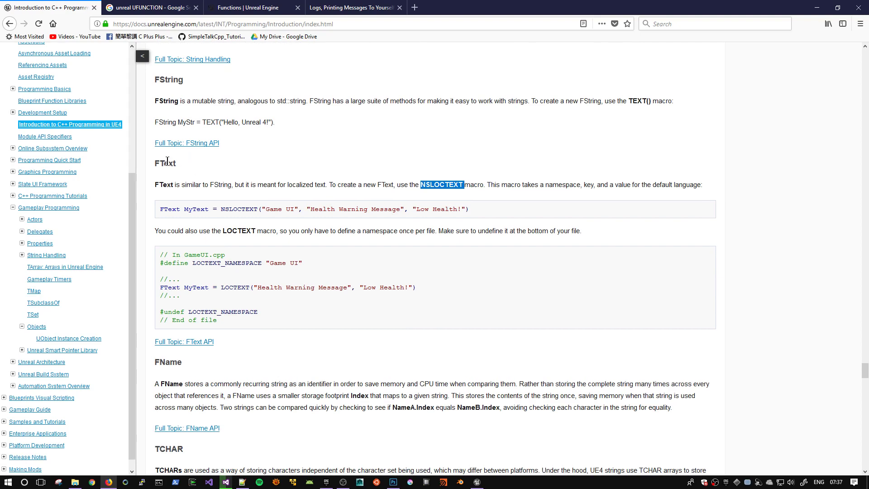
double_click(169, 164)
scroll(170, 165, "down", 2)
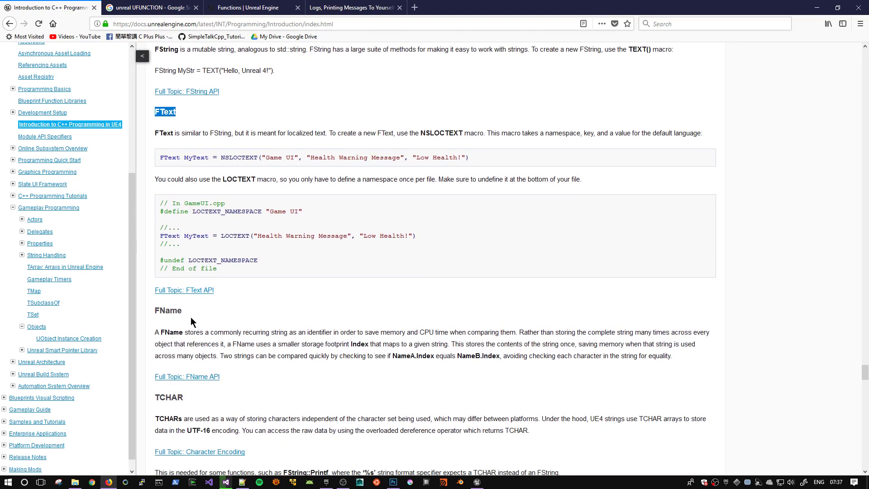
double_click(173, 310)
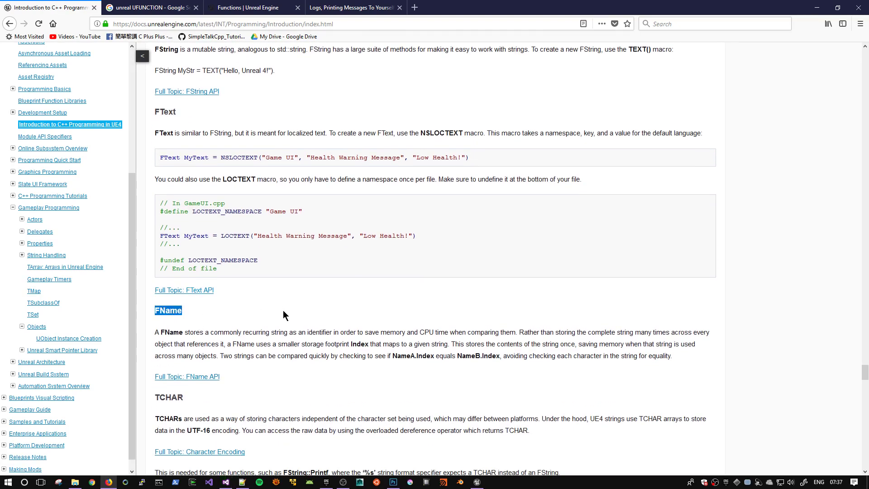
scroll(283, 311, "down", 4)
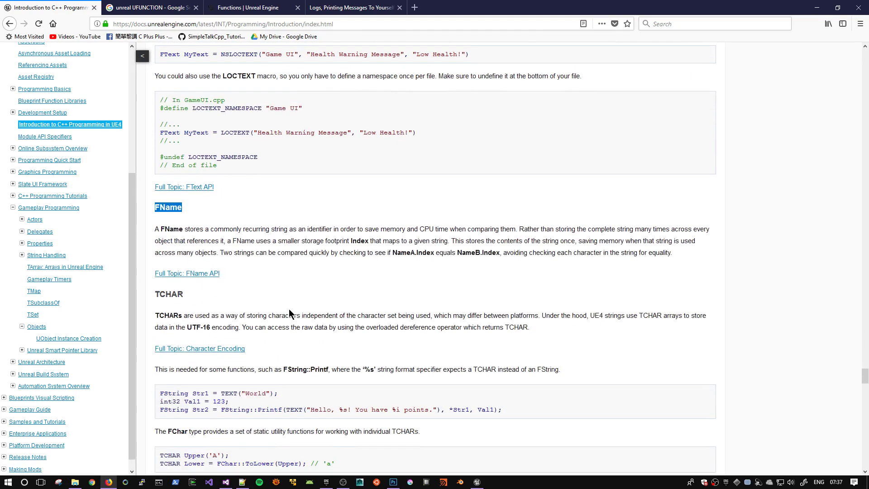
double_click(175, 293)
scroll(174, 293, "up", 2)
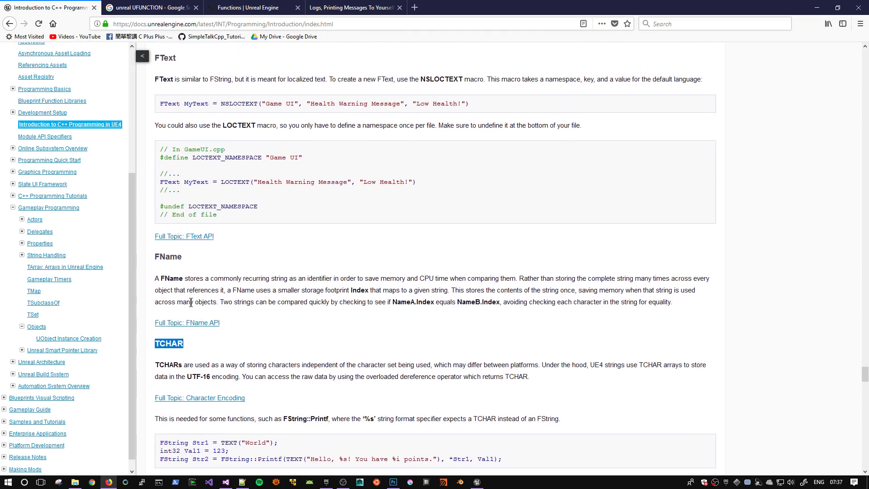
scroll(175, 293, "down", 2)
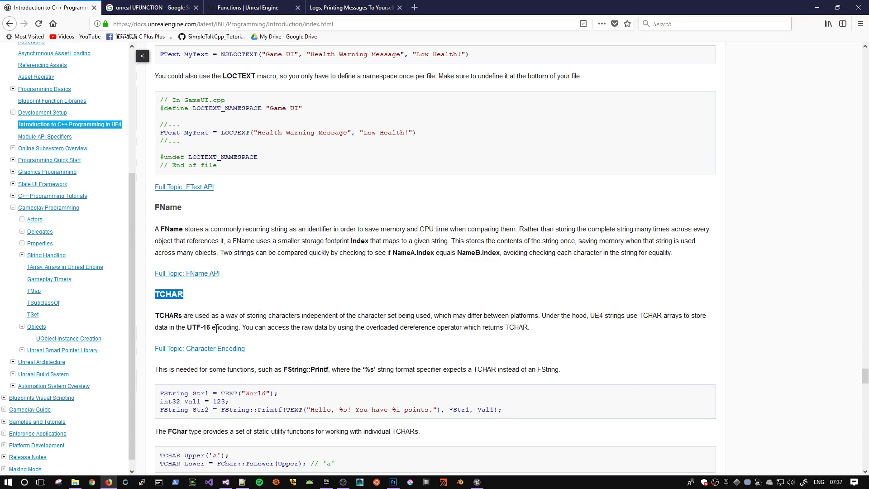
scroll(219, 322, "up", 2)
left_click(167, 262)
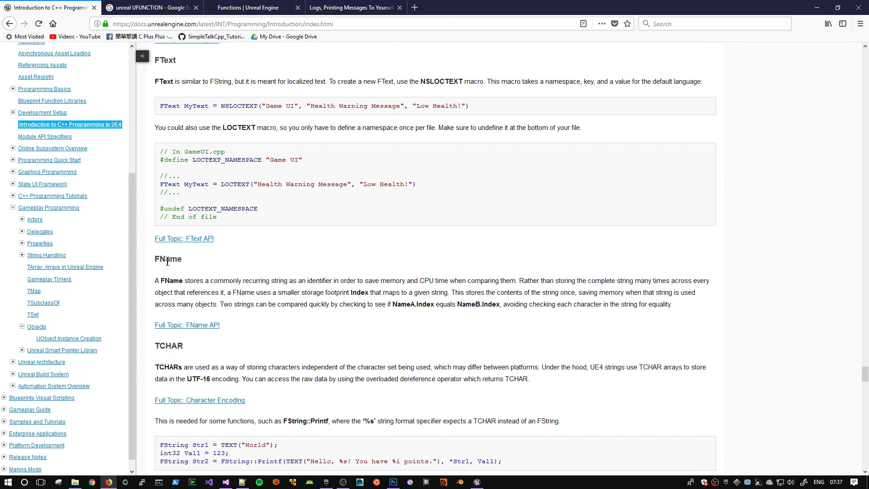
double_click(167, 261)
Switch to Photoshop and erase the old obj-box and arrow sketch
key("alt+Tab")
key("alt+Tab")
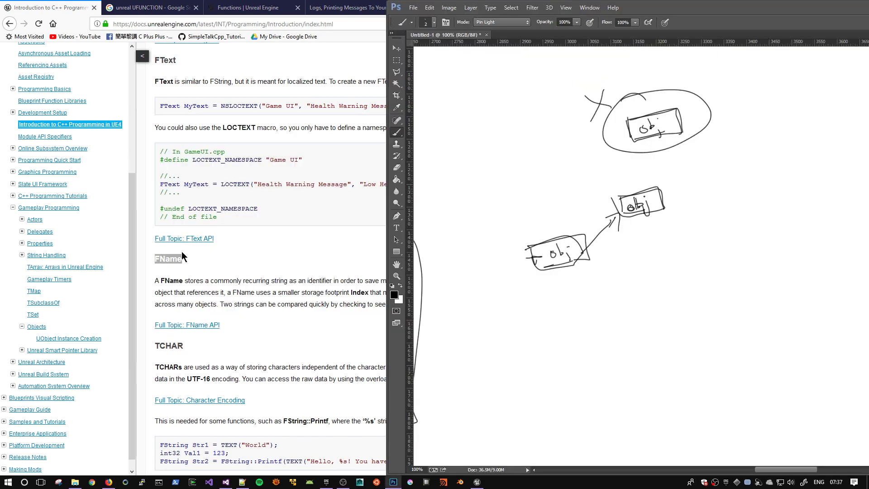
key("e")
mouse_move(543, 254)
left_mouse_down()
mouse_move(677, 204)
mouse_move(673, 124)
left_mouse_up()
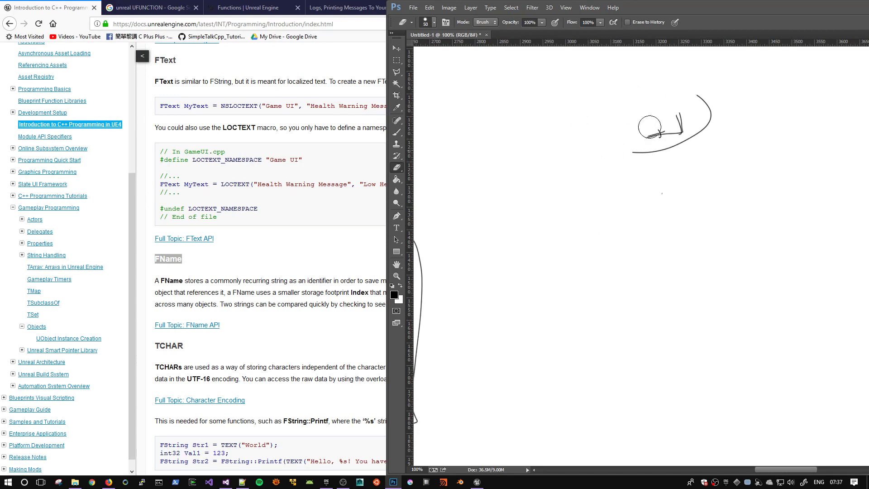
key("b")
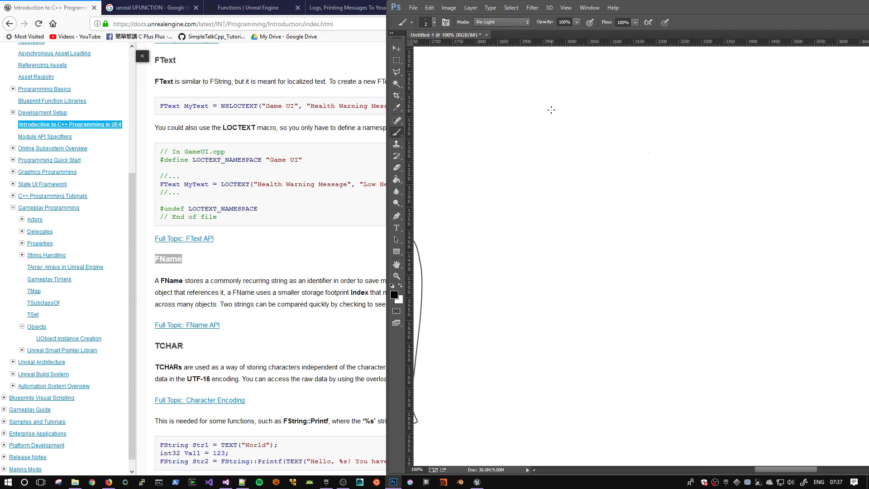
Handwrite quoted "Actor 1", "Actor 2" and "Actor 100" down the canvas and begin an FName label
left_click_drag(550, 115, 555, 115)
left_click_drag(555, 163, 603, 161)
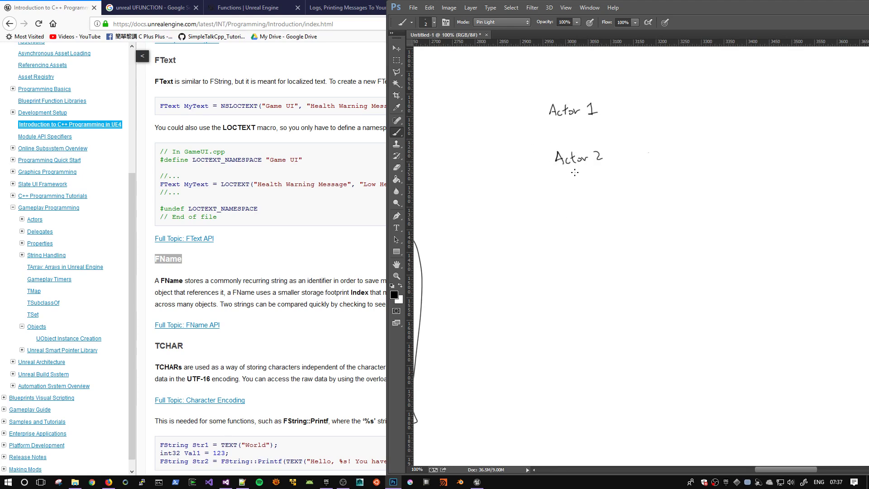
left_click_drag(565, 225, 630, 216)
left_click_drag(540, 99, 541, 103)
left_click_drag(545, 99, 547, 102)
left_click_drag(481, 166, 509, 173)
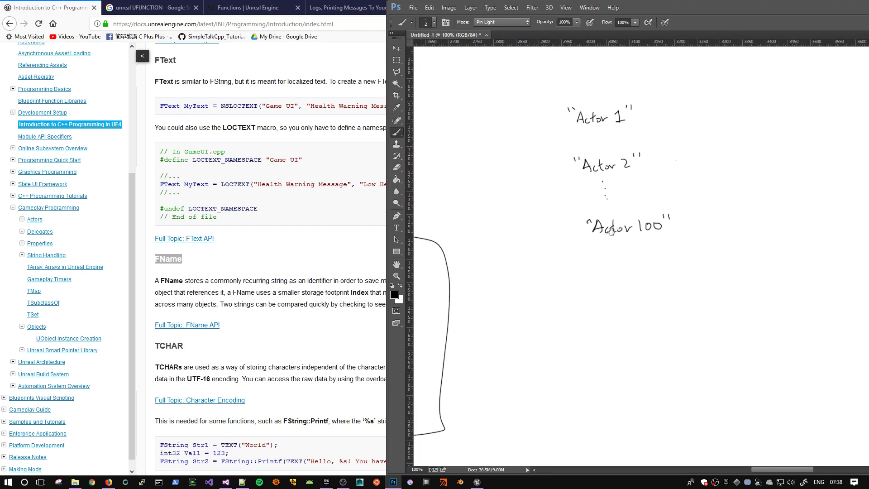
mouse_move(440, 79)
left_mouse_down()
mouse_move(437, 94)
mouse_move(457, 82)
mouse_move(469, 90)
mouse_move(483, 83)
mouse_move(443, 89)
left_mouse_up()
Erase the FNAM lettering, write an FName heading and draw the first box beneath it
key("e")
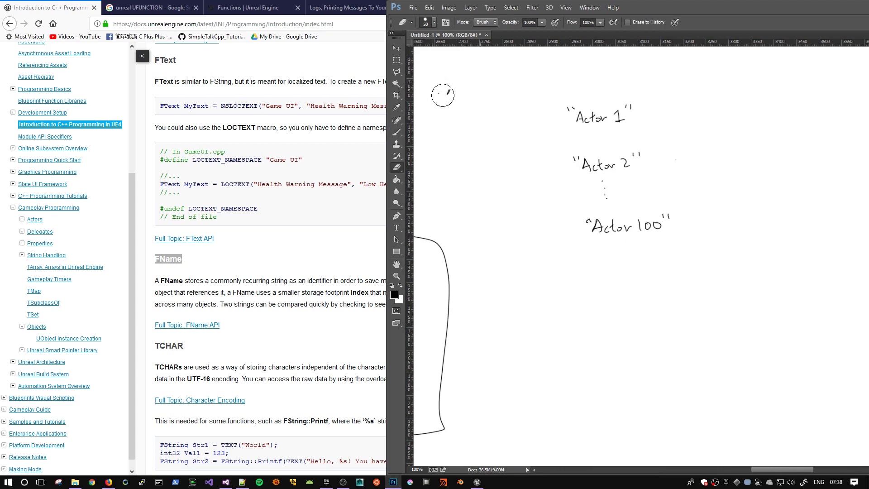
key("b")
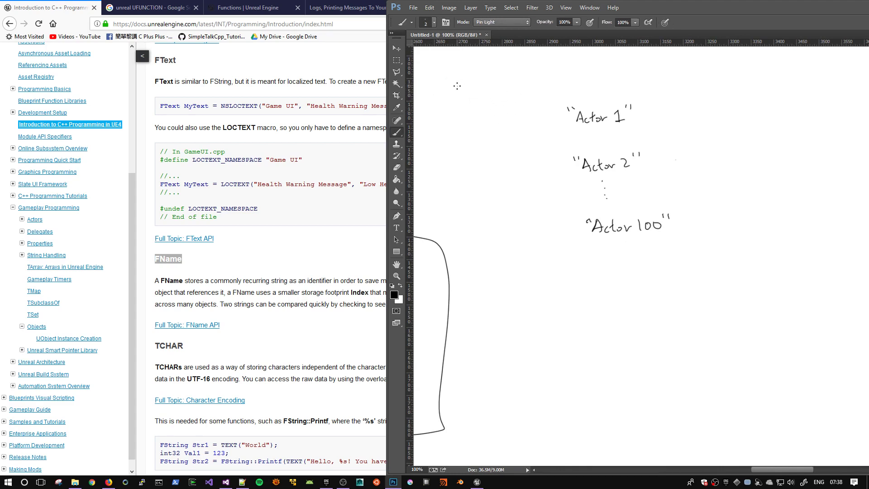
left_click_drag(580, 110, 516, 128)
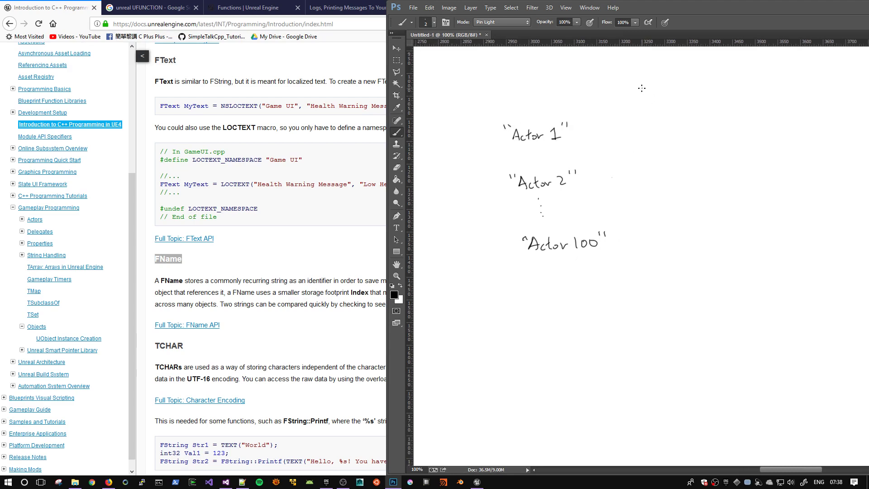
left_click_drag(645, 97, 658, 96)
left_click_drag(663, 103, 710, 101)
left_click_drag(630, 124, 742, 126)
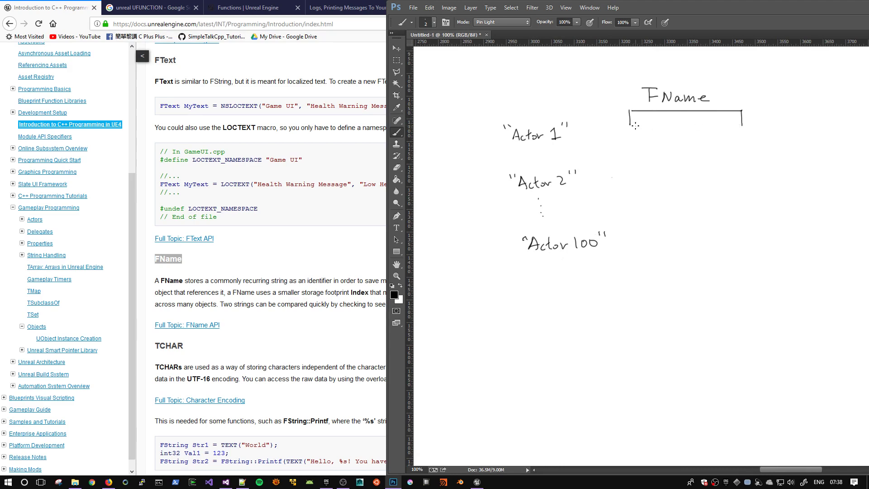
left_click_drag(634, 126, 739, 127)
Fill the first box with Actor and 1, and draw second and third divided boxes with Actor, 2 and 3
left_click_drag(642, 124, 687, 119)
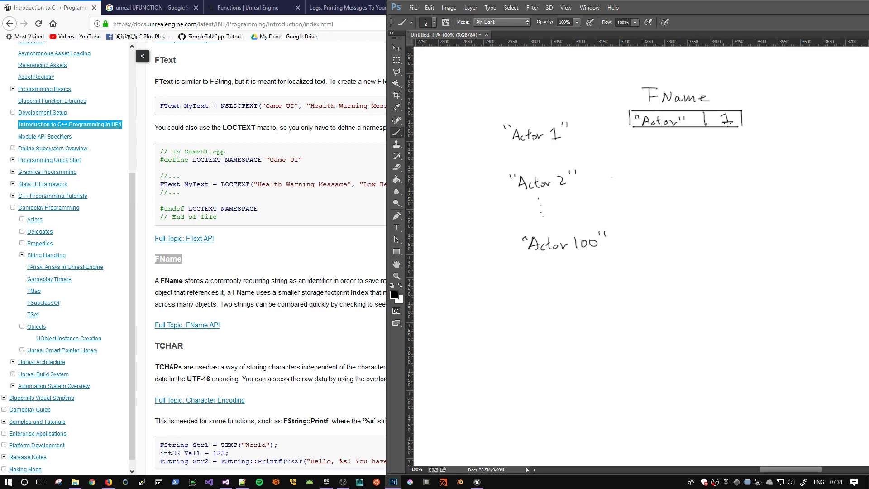
mouse_move(633, 168)
left_mouse_down()
mouse_move(635, 190)
mouse_move(740, 189)
left_mouse_up()
left_click_drag(635, 190, 739, 189)
mouse_move(707, 168)
left_mouse_down()
mouse_move(707, 185)
mouse_move(732, 186)
left_mouse_up()
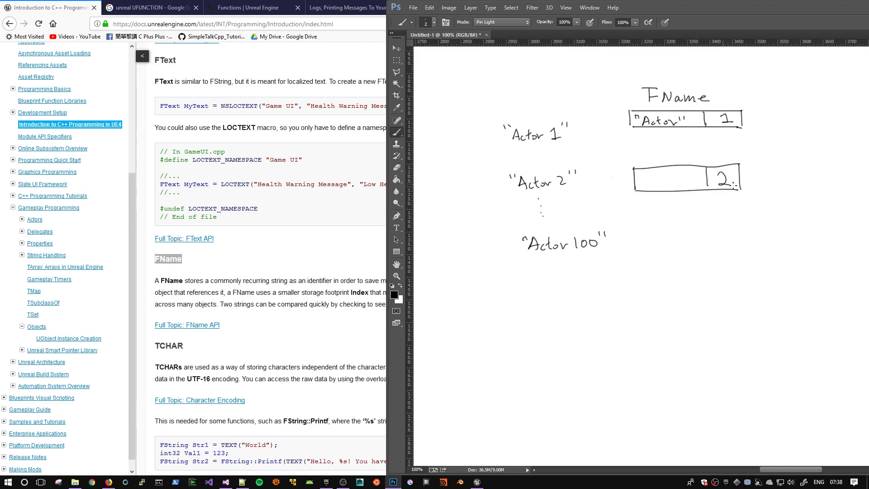
left_click_drag(649, 189, 663, 187)
mouse_move(670, 174)
left_mouse_down()
mouse_move(673, 187)
mouse_move(693, 183)
left_mouse_up()
mouse_move(638, 223)
left_mouse_down()
mouse_move(640, 245)
mouse_move(739, 217)
mouse_move(650, 247)
left_mouse_up()
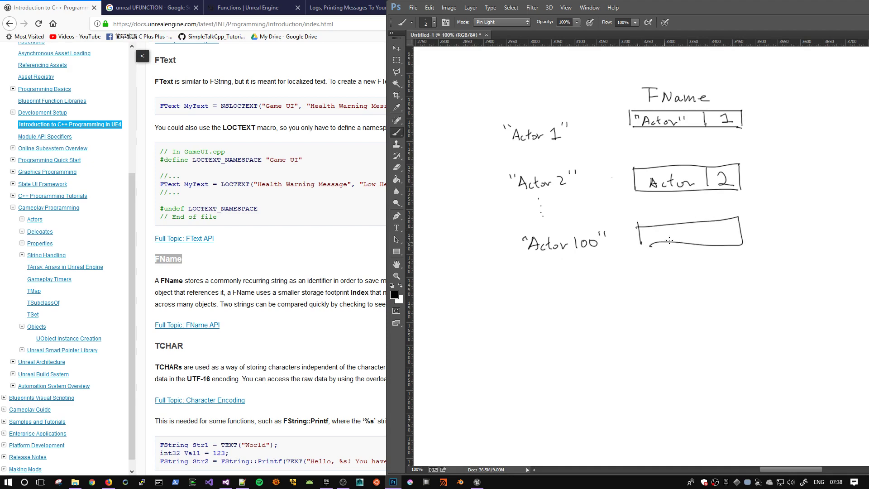
mouse_move(707, 221)
left_mouse_down()
mouse_move(711, 246)
mouse_move(720, 241)
left_mouse_up()
mouse_move(659, 243)
left_mouse_down()
mouse_move(689, 229)
mouse_move(702, 236)
left_mouse_up()
left_click_drag(682, 235, 687, 234)
Circle the index number and the Actor name in each of the three boxes
scroll(634, 190, "right", 5)
scroll(622, 180, "up", 2)
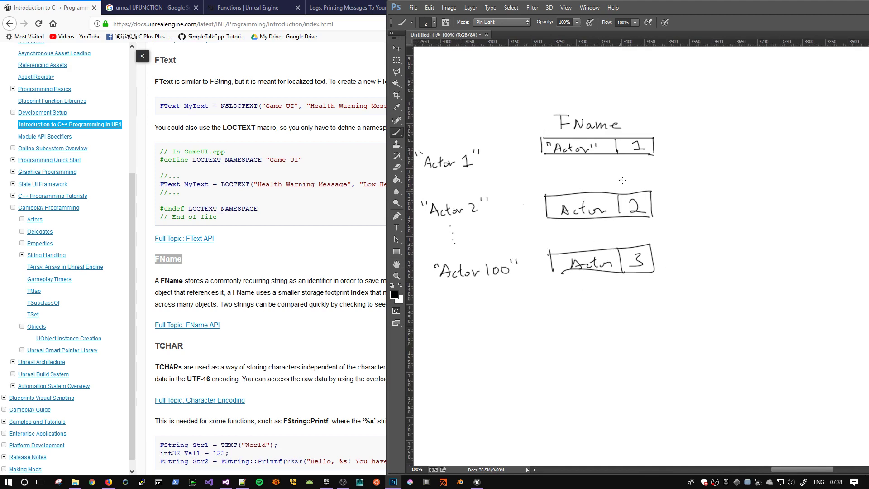
left_click_drag(630, 131, 634, 128)
left_click_drag(632, 191, 635, 189)
left_click_drag(630, 237, 634, 235)
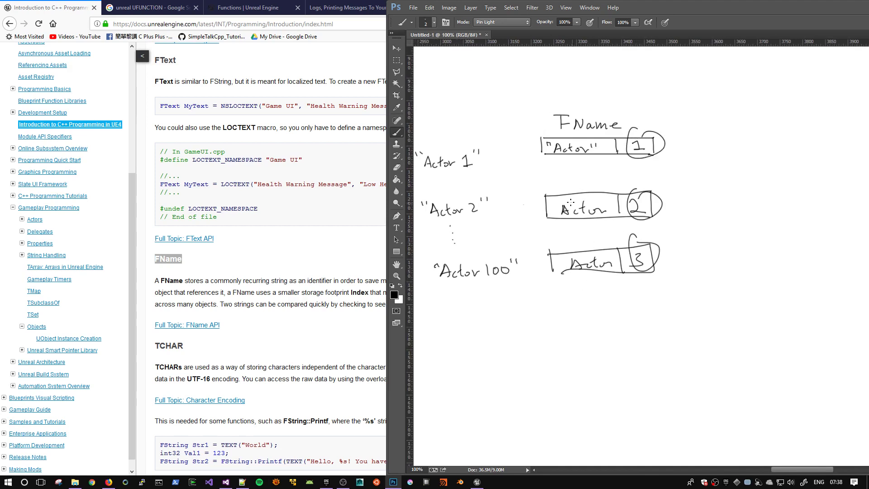
left_click_drag(616, 199, 553, 199)
left_click_drag(571, 238, 574, 238)
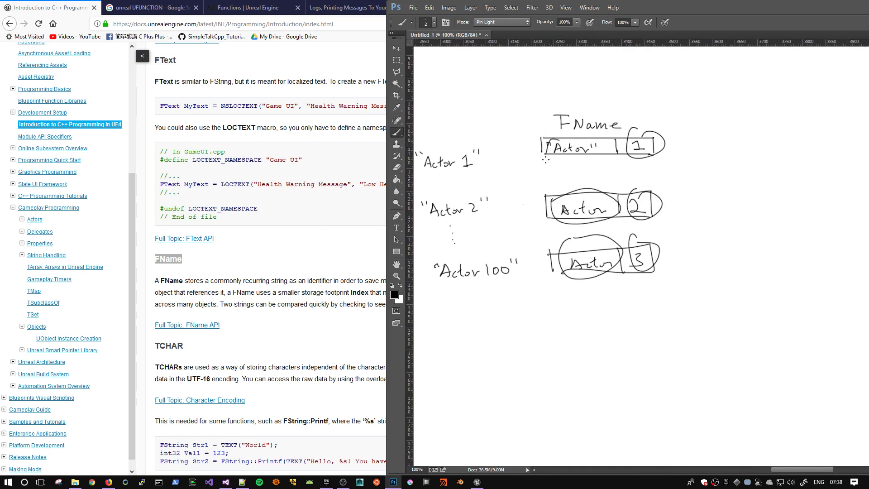
left_click_drag(545, 159, 560, 138)
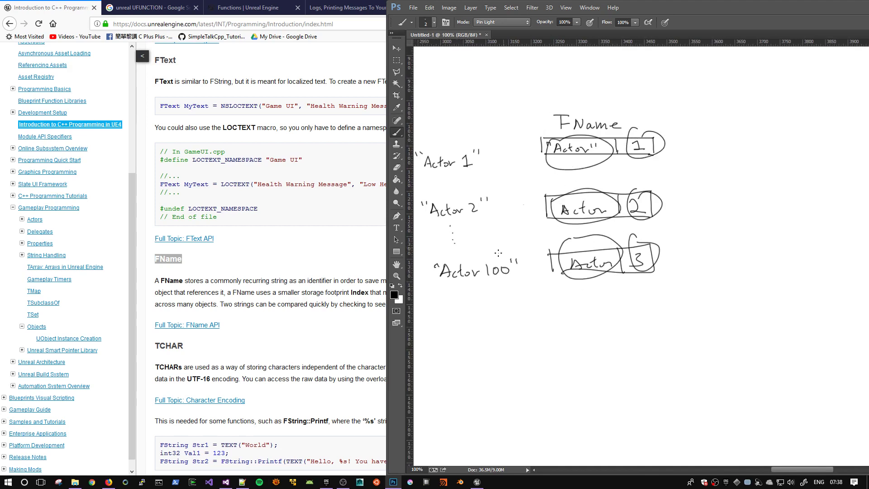
left_click(478, 484)
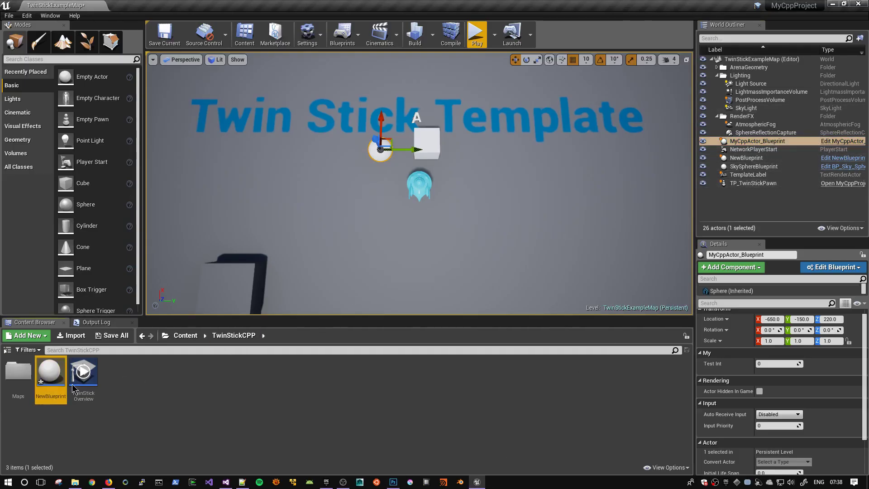
Place two NewBlueprint instances in the level, undo them, and return to Photoshop
left_click_drag(50, 373, 272, 199)
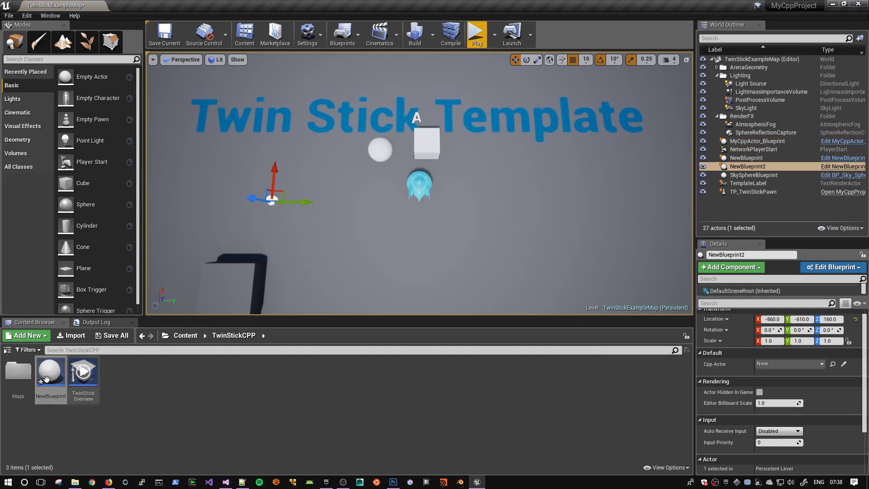
left_click_drag(46, 379, 274, 218)
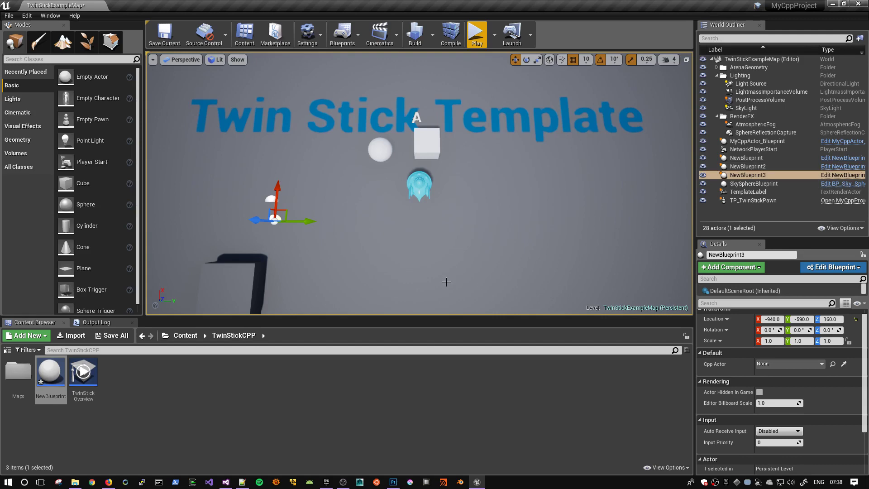
key("ctrl+z")
key("ctrl+z")
key("alt+Tab")
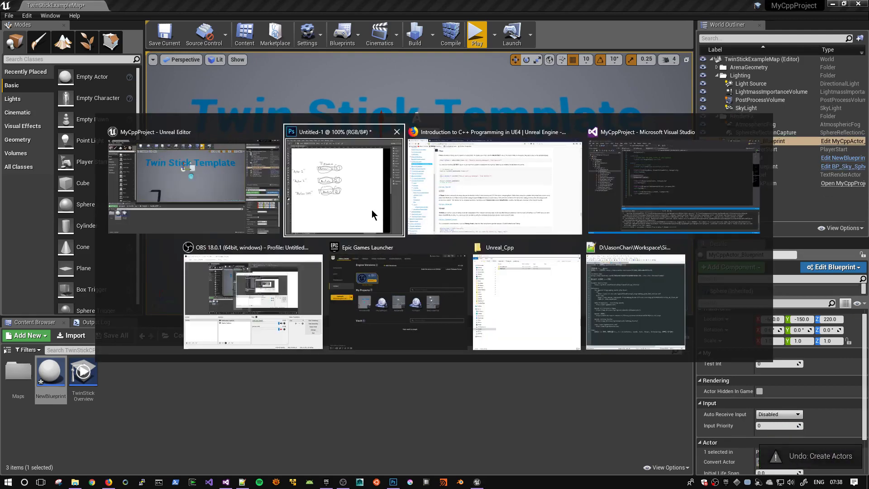
left_click(373, 214)
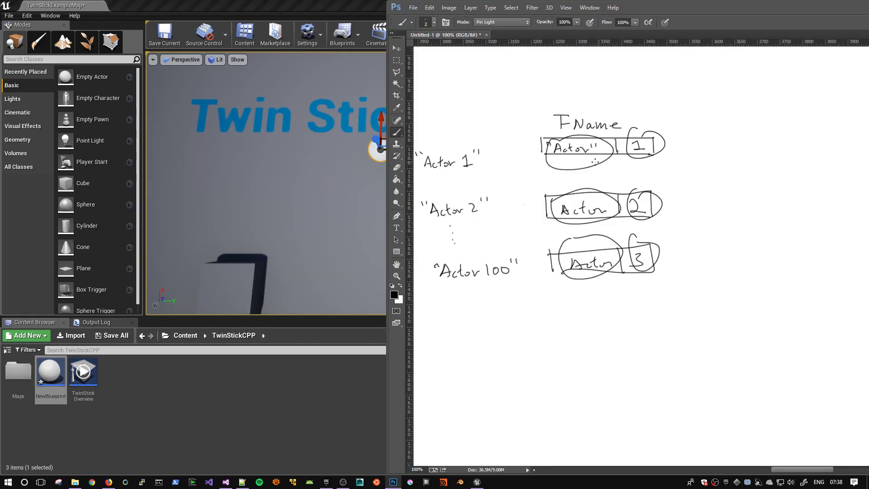
Erase the FName boxes and their contents with an enlarged eraser
key("e")
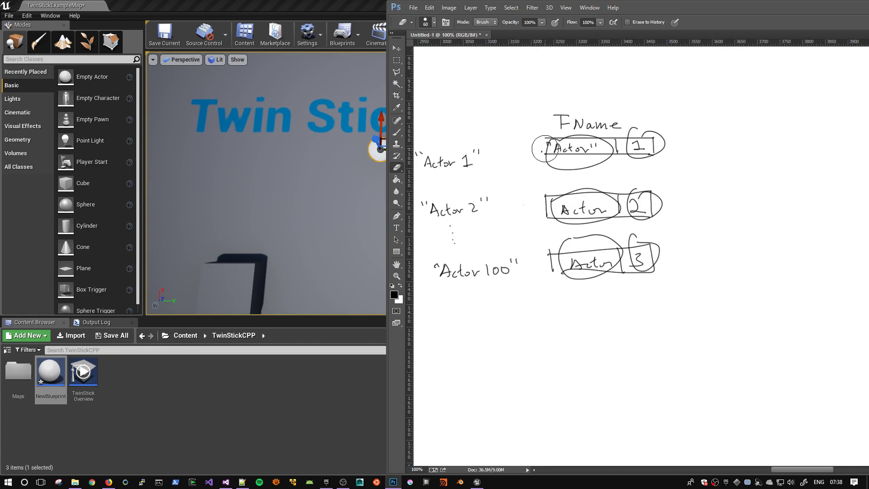
key("bracketright")
mouse_move(545, 148)
left_mouse_down()
mouse_move(567, 206)
mouse_move(668, 205)
left_mouse_up()
Write 'Table' above a tall empty box, then highlight 'only recurring' in the FName docs
key("b")
mouse_move(711, 76)
left_mouse_down()
mouse_move(723, 76)
mouse_move(716, 94)
left_mouse_up()
left_click_drag(725, 86, 741, 93)
left_click_drag(746, 89, 754, 92)
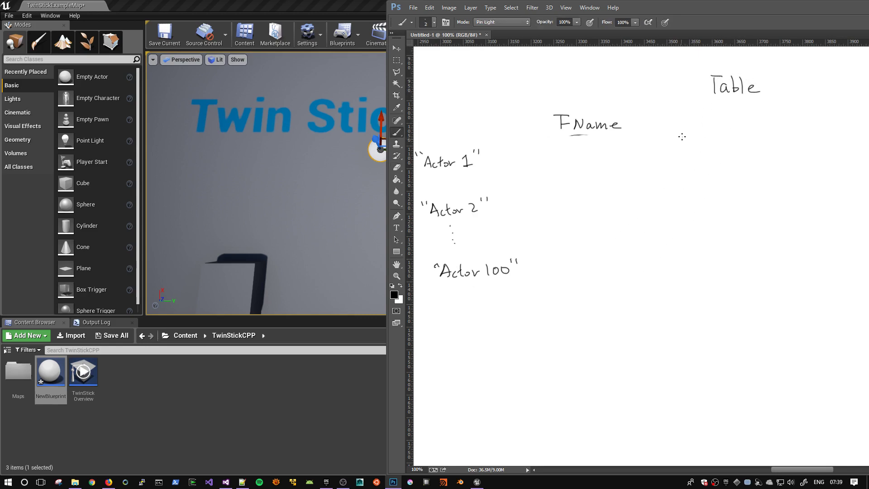
mouse_move(704, 108)
left_mouse_down()
mouse_move(706, 126)
mouse_move(744, 108)
mouse_move(769, 257)
left_mouse_up()
mouse_move(705, 114)
left_mouse_down()
mouse_move(705, 257)
mouse_move(769, 261)
left_mouse_up()
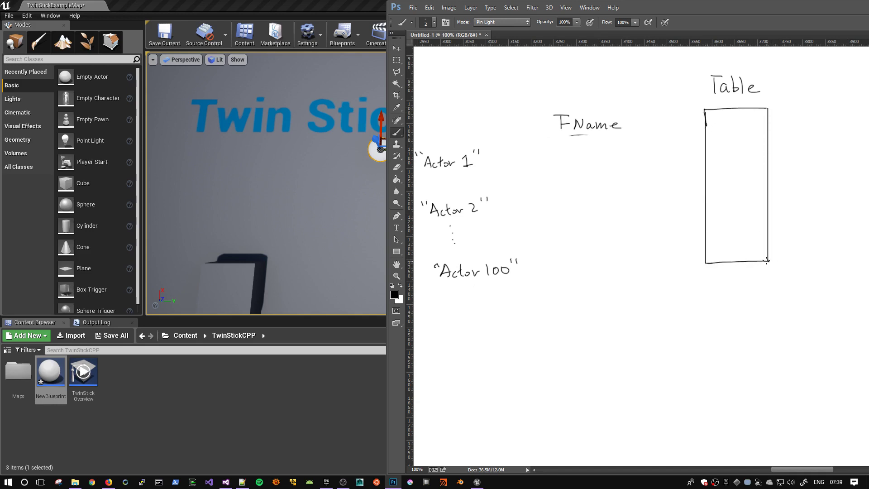
left_click(109, 483)
left_click_drag(228, 281, 269, 281)
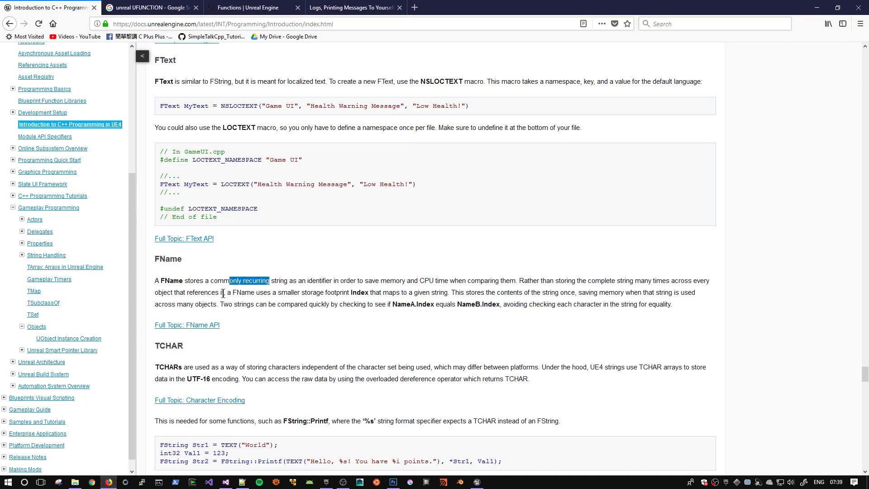
Open the FName API reference in a new tab, then return to the introduction and Photoshop
left_click(384, 291)
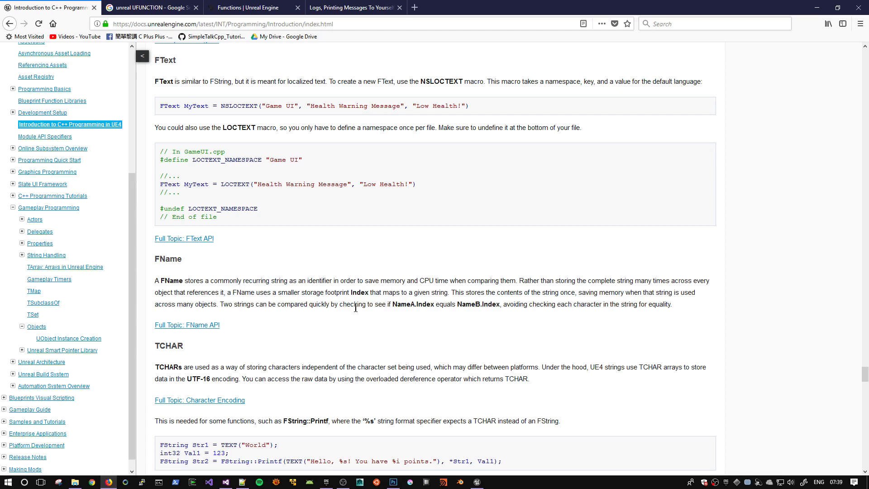
middle_click(208, 326)
key("ctrl+Tab")
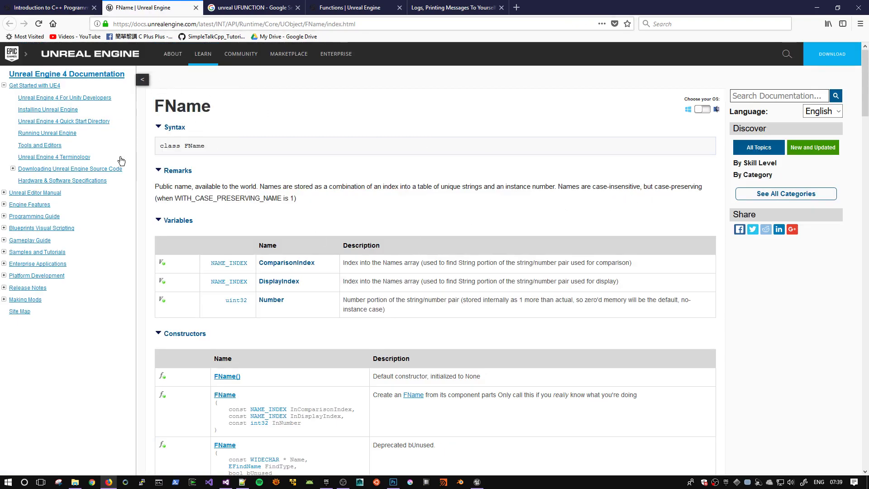
left_click(60, 10)
key("alt+Tab")
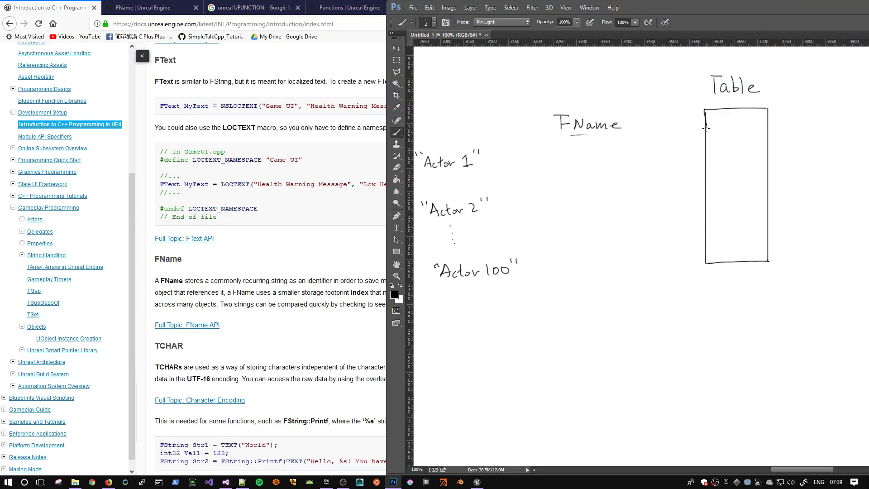
Mark off the table's top cell with 'Actor' and label the table 'Hash'
left_click_drag(707, 128, 759, 132)
mouse_move(549, 166)
left_mouse_down()
mouse_move(575, 156)
mouse_move(604, 165)
left_mouse_up()
left_click_drag(599, 164, 612, 162)
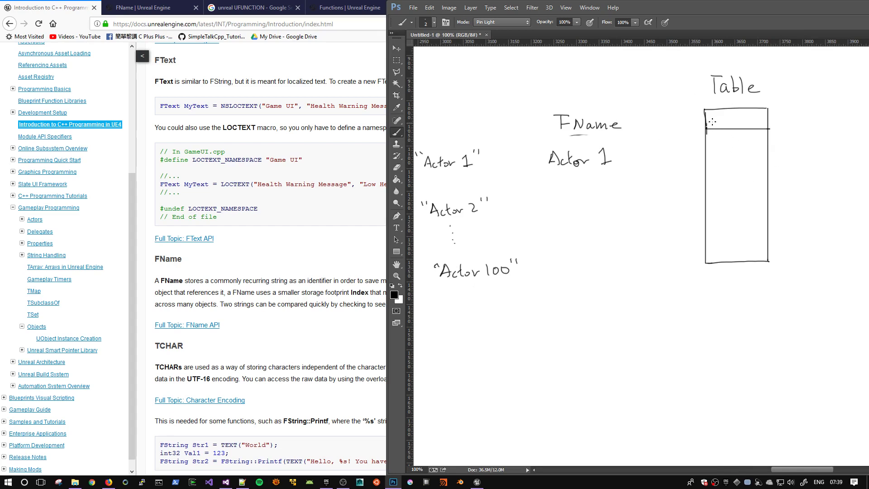
left_click_drag(709, 128, 747, 124)
left_click_drag(657, 66, 656, 78)
left_click_drag(656, 73, 679, 75)
left_click_drag(683, 68, 681, 75)
left_click_drag(687, 62, 691, 74)
Close the first FName box and draw a second box, index 2, pointing to Actor
key("e")
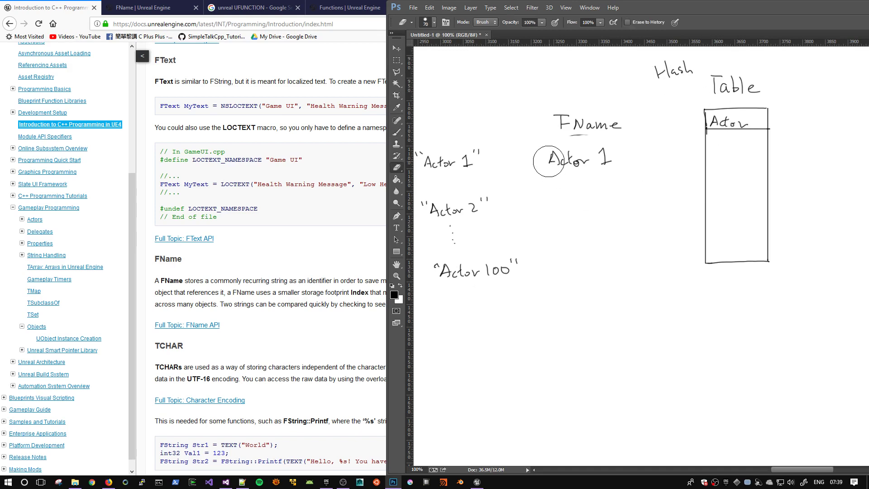
mouse_move(541, 159)
left_mouse_down()
mouse_move(584, 158)
mouse_move(545, 147)
mouse_move(628, 167)
left_mouse_up()
key("b")
mouse_move(540, 169)
left_mouse_down()
mouse_move(630, 169)
mouse_move(588, 151)
mouse_move(695, 122)
mouse_move(689, 132)
left_mouse_up()
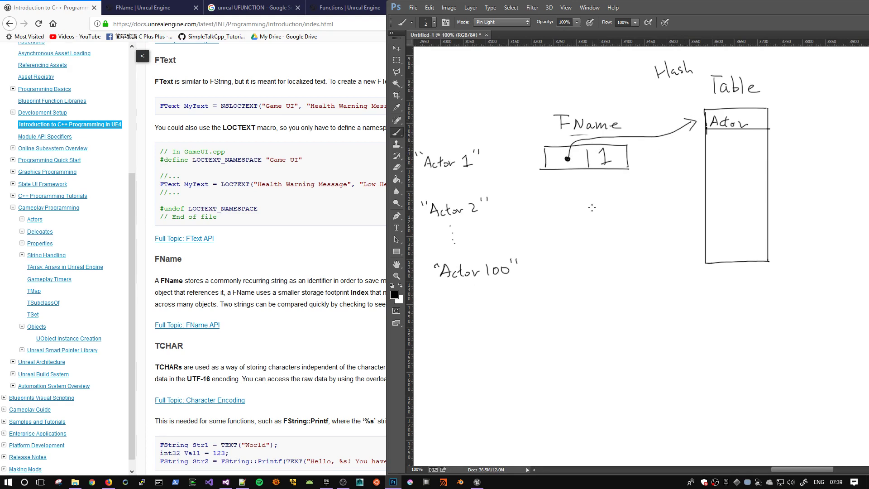
mouse_move(549, 193)
left_mouse_down()
mouse_move(550, 210)
mouse_move(635, 199)
left_mouse_up()
left_click_drag(564, 213, 636, 212)
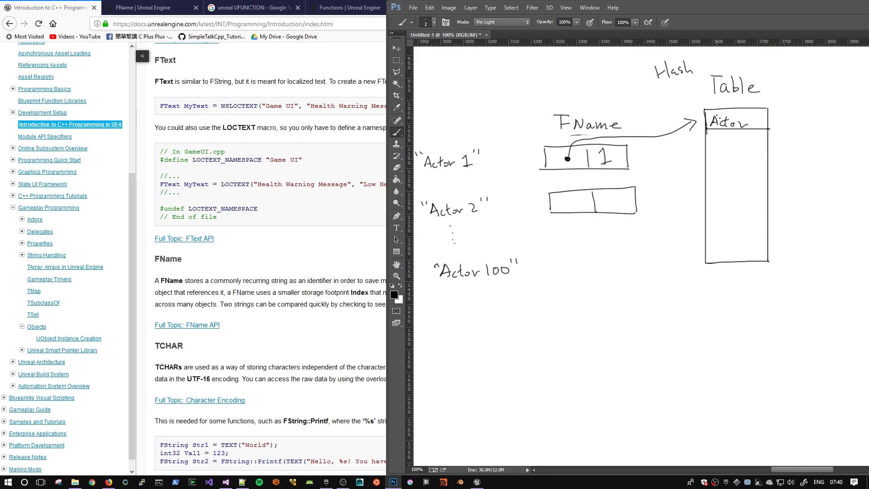
left_click_drag(614, 198, 629, 209)
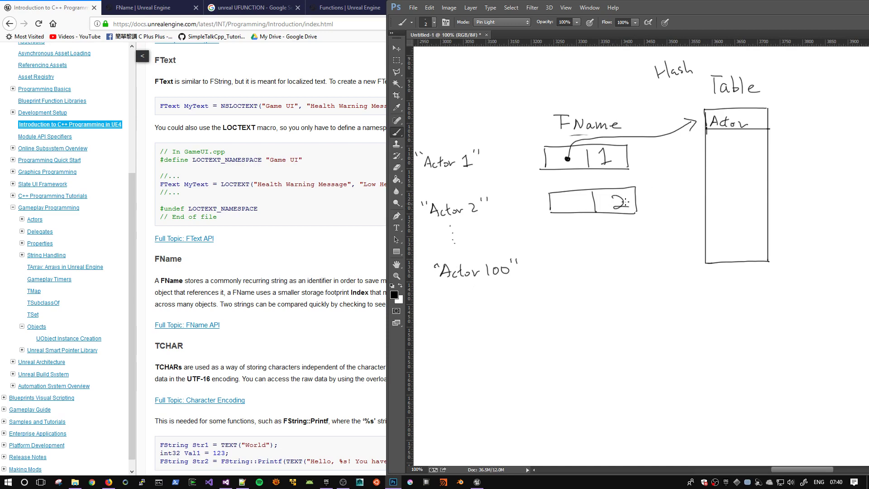
left_click(573, 202)
left_click_drag(573, 201, 691, 134)
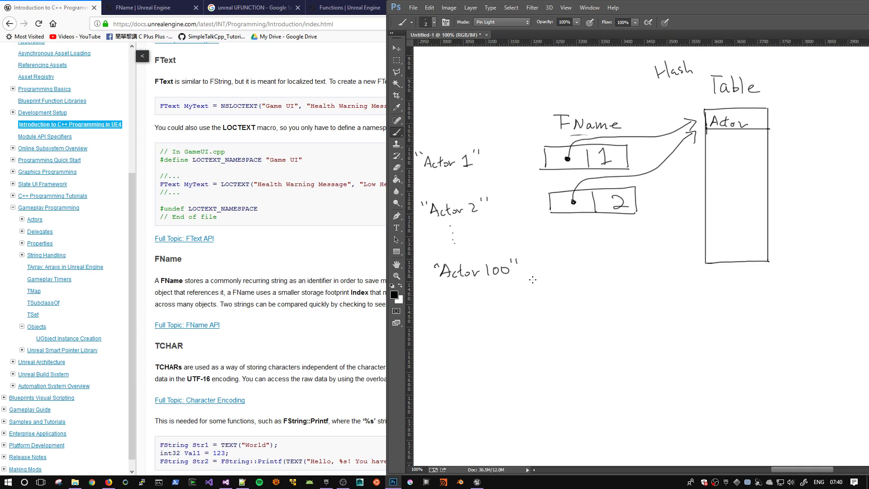
Shift the canvas, finish the b label's equals sign, and erase the a == b comparison
mouse_move(532, 279)
left_mouse_down()
mouse_move(493, 152)
mouse_move(452, 165)
left_mouse_up()
key("ctrl+r")
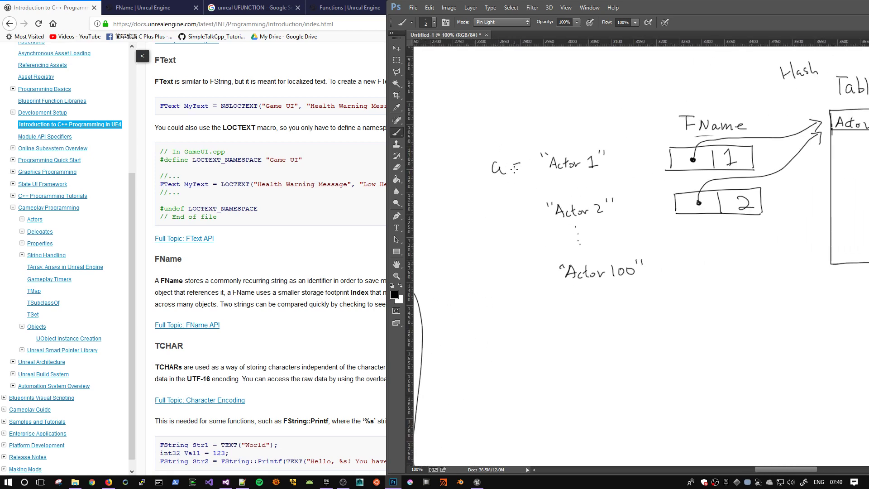
left_click_drag(521, 219, 532, 218)
mouse_move(603, 329)
left_mouse_down()
mouse_move(570, 327)
mouse_move(609, 335)
left_mouse_up()
key("e")
key("b")
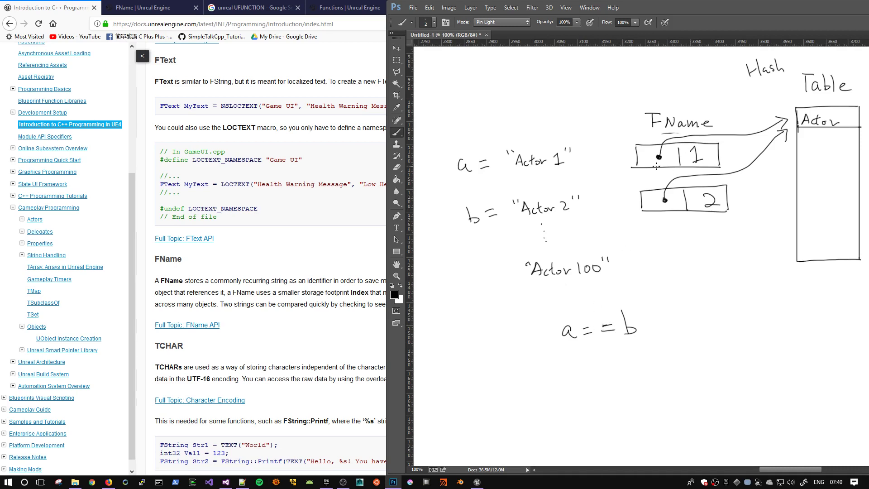
key("e")
left_click_drag(561, 338, 618, 326)
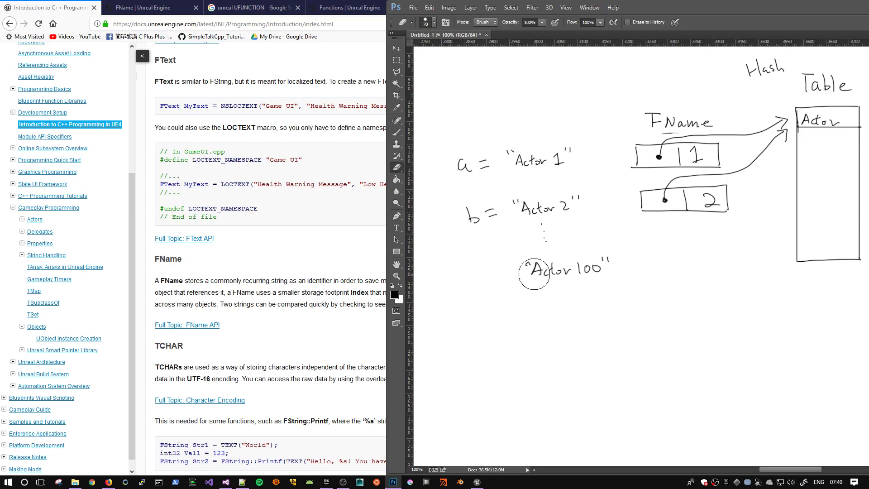
Replace 'Actor 100' with a third FName box beside c = "Actor 1", circling its cells and boxing a==c
left_click_drag(545, 273, 549, 279)
key("b")
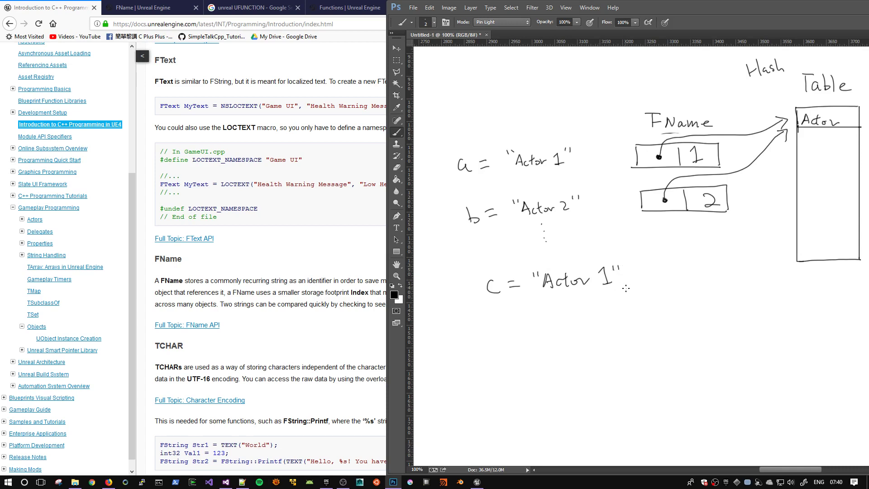
left_click_drag(658, 257, 740, 284)
left_click_drag(672, 284, 730, 283)
mouse_move(706, 257)
left_mouse_down()
mouse_move(708, 275)
mouse_move(779, 145)
left_mouse_up()
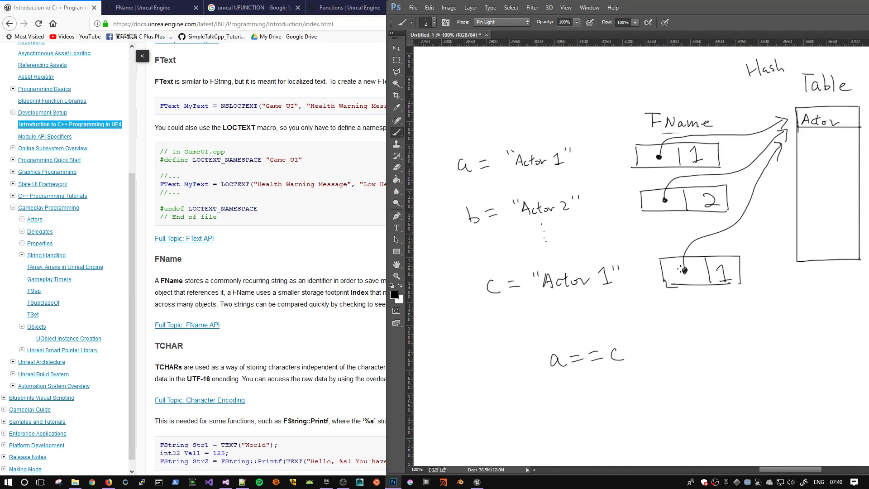
left_click_drag(689, 249, 717, 251)
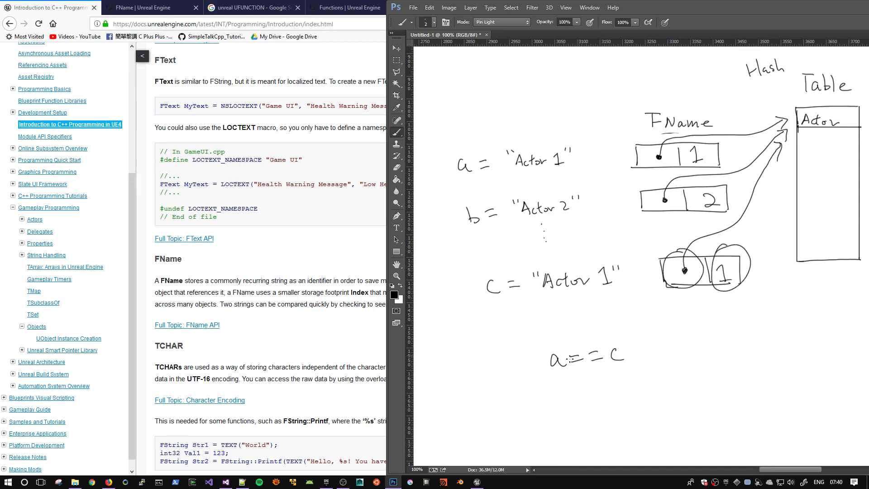
mouse_move(536, 354)
left_mouse_down()
mouse_move(549, 387)
mouse_move(534, 386)
left_mouse_up()
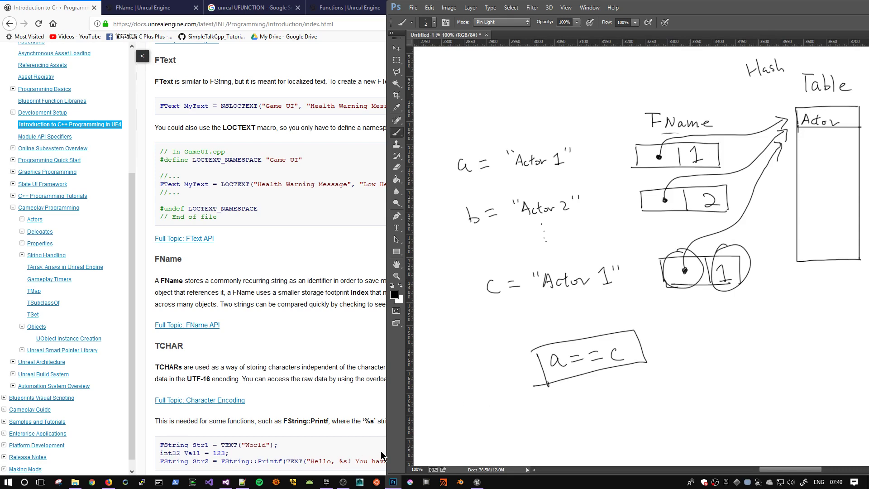
Select MyCppActor_Blueprint in Unreal, then circle Actor in the hash table and re-outline c's FName box
left_click(476, 481)
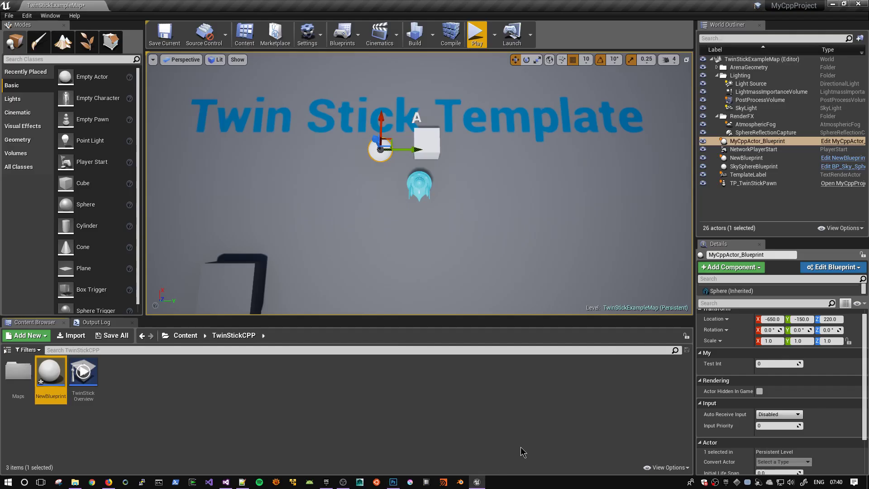
left_click(734, 143)
key("alt+Tab")
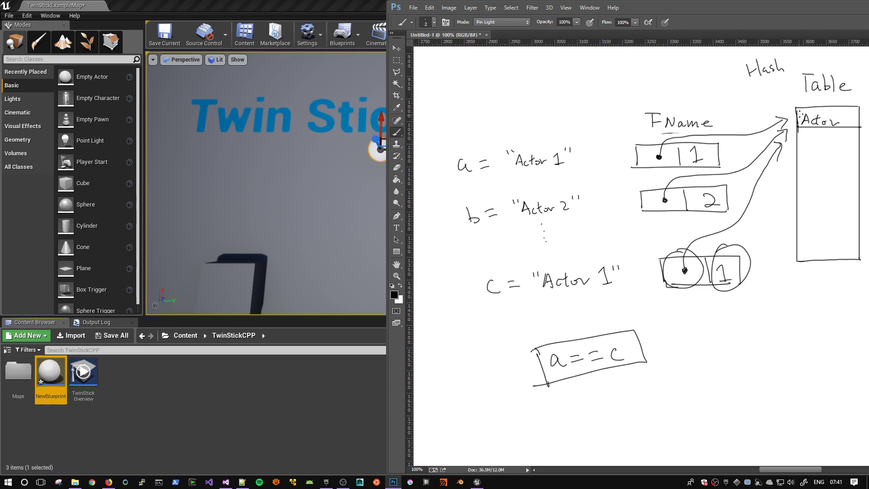
left_click_drag(799, 115, 803, 105)
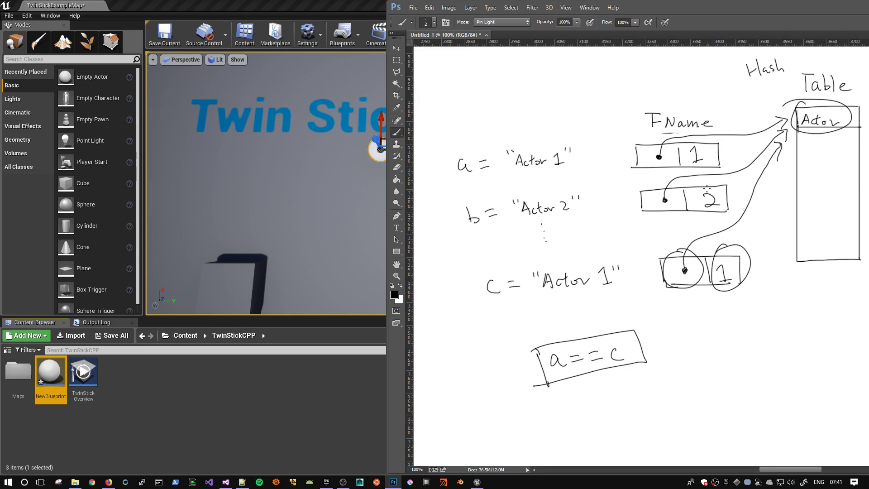
left_click_drag(656, 256, 662, 258)
left_click(109, 482)
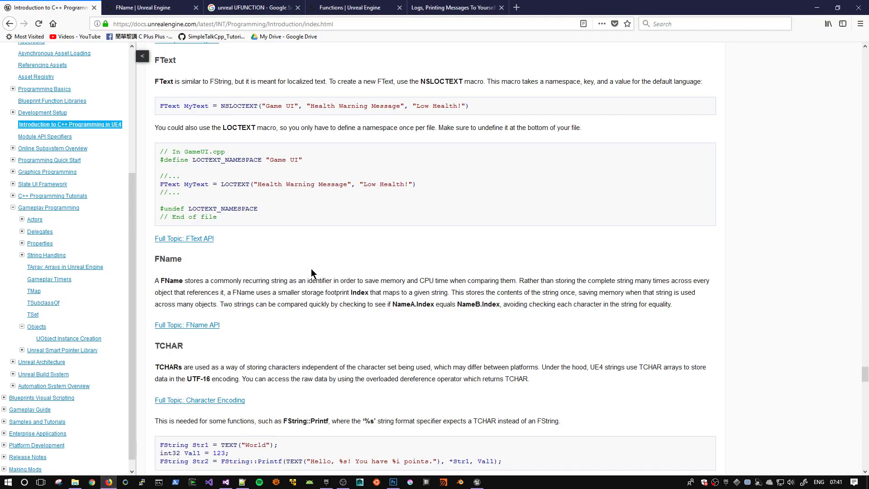
scroll(311, 272, "down", 1)
scroll(416, 231, "down", 4)
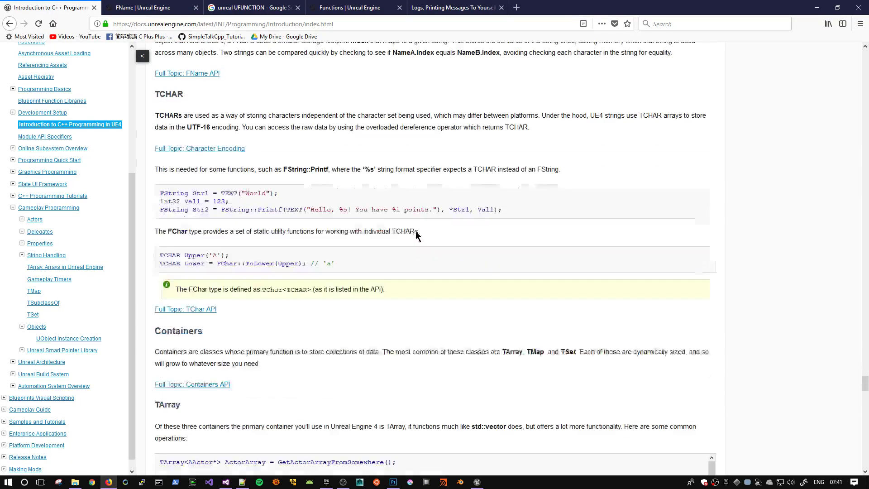
double_click(242, 203)
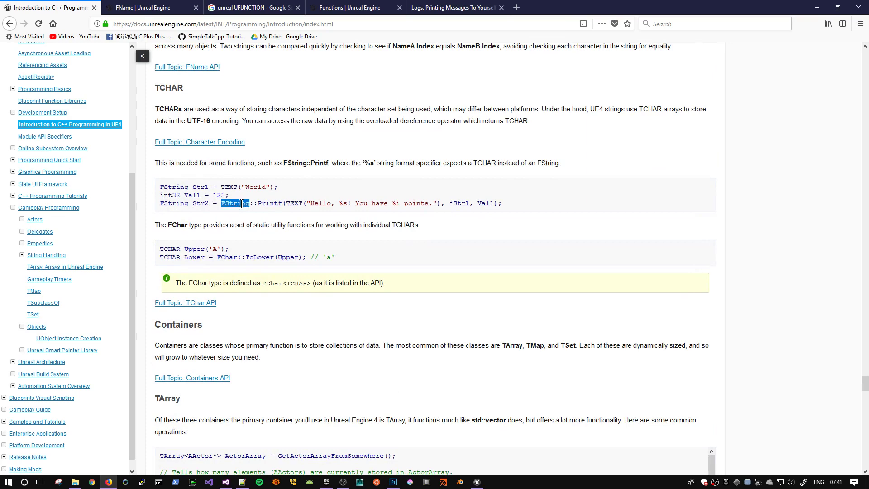
scroll(297, 231, "down", 4)
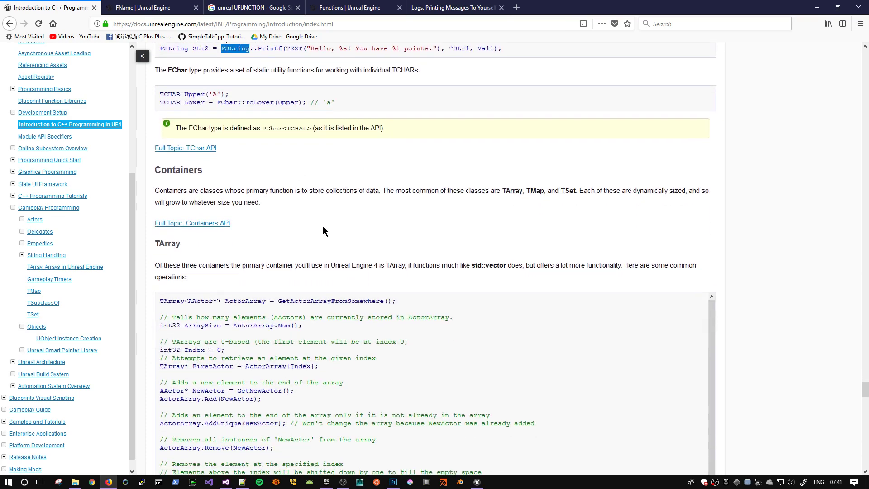
scroll(322, 226, "up", 3)
double_click(268, 151)
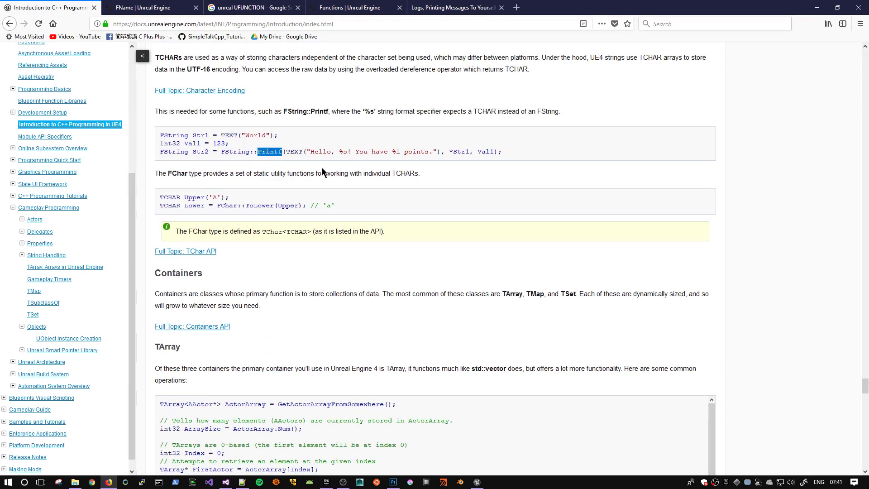
left_click(268, 207)
scroll(642, 265, "down", 4)
scroll(690, 275, "down", 2)
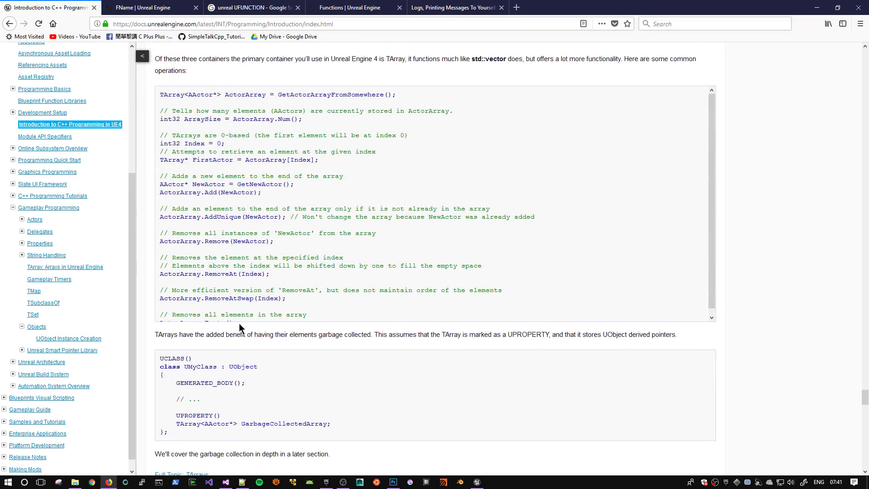
scroll(239, 323, "down", 6)
scroll(317, 317, "down", 3)
scroll(351, 314, "down", 2)
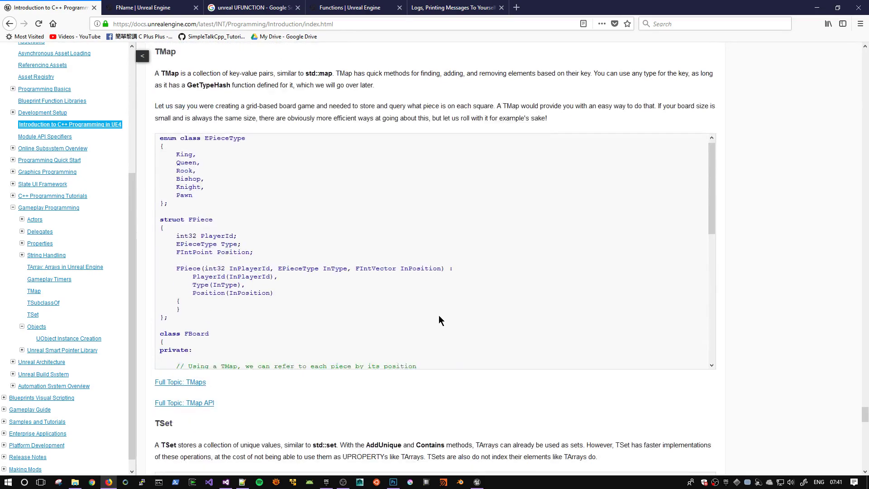
scroll(439, 320, "down", 1)
scroll(170, 222, "up", 1)
scroll(228, 251, "up", 2)
key("alt+Tab")
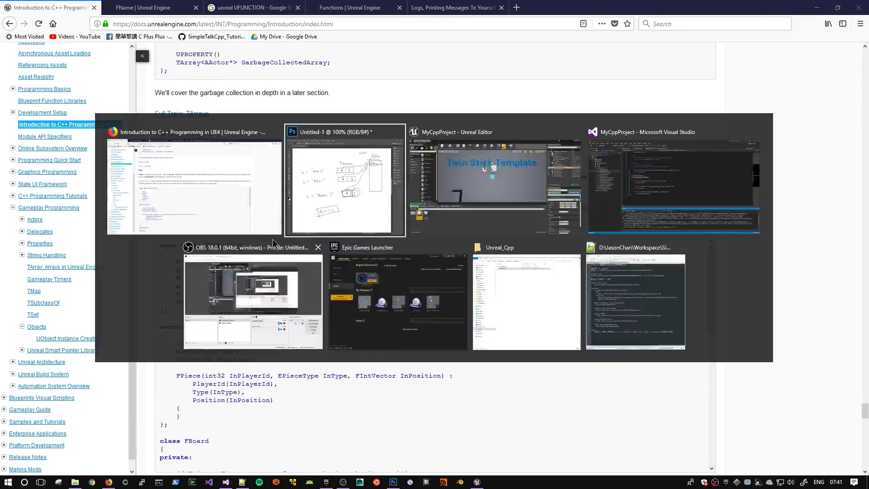
Start a new Blueprint class, cancel the parent-class picker, and browse the Edit and Window menus
left_click(476, 194)
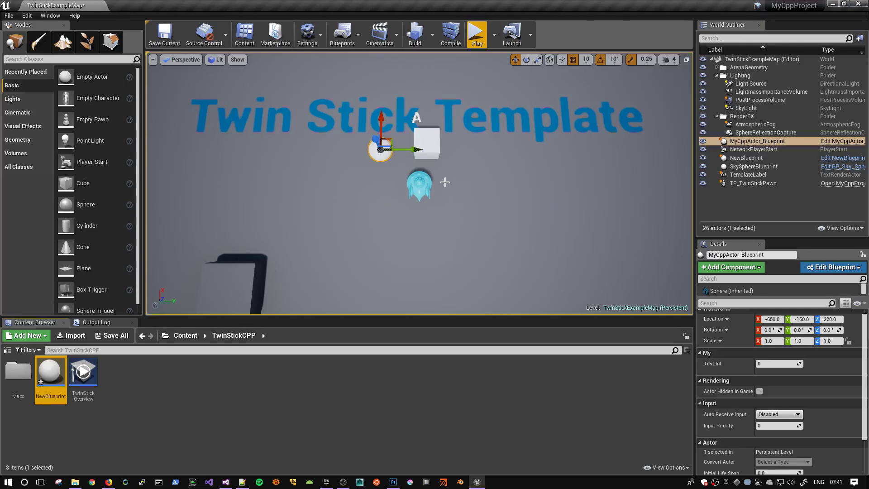
right_click(175, 378)
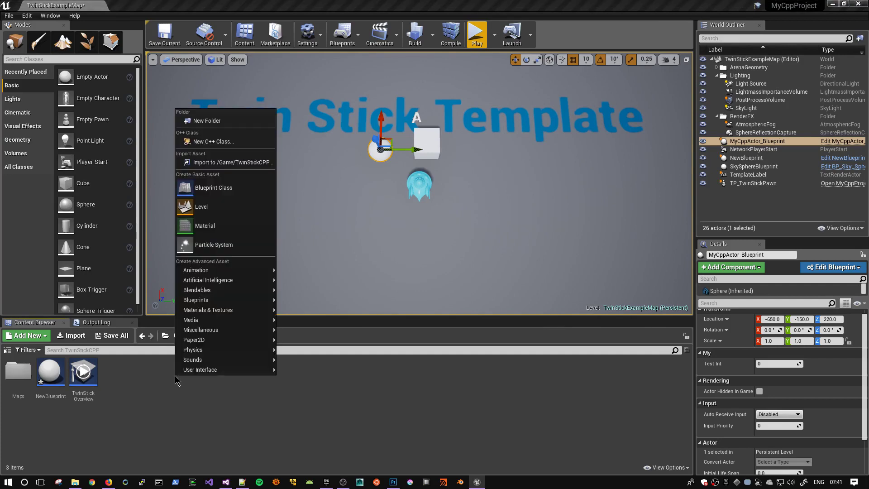
left_click(222, 189)
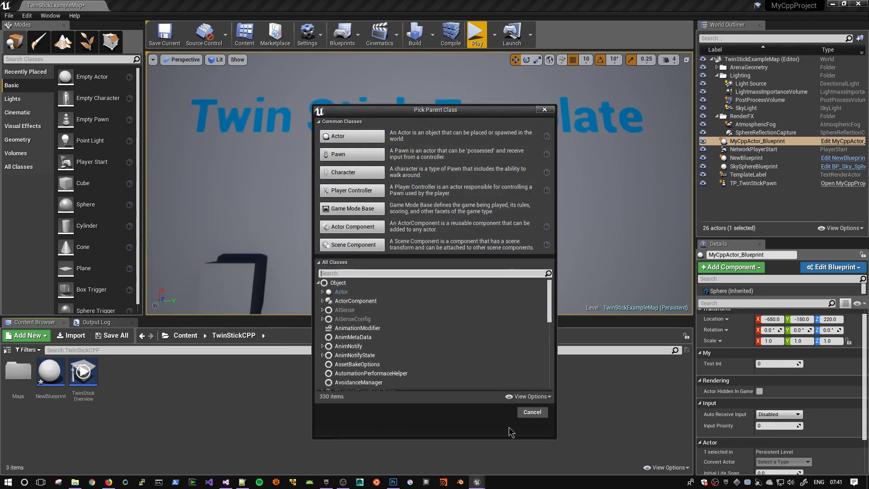
left_click(544, 110)
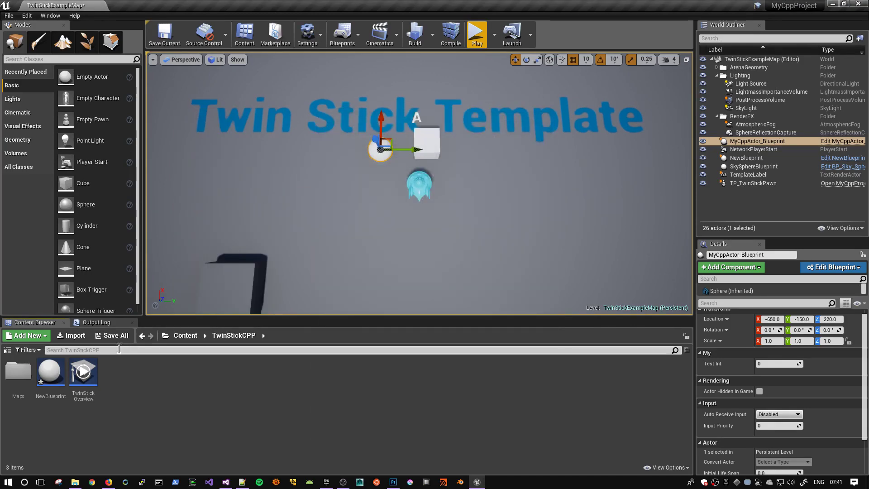
left_click(34, 16)
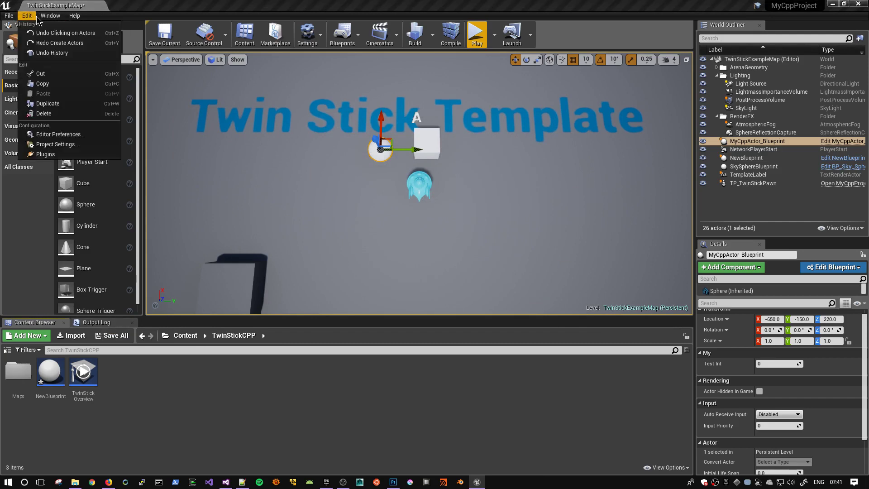
left_click(50, 15)
mouse_move(63, 33)
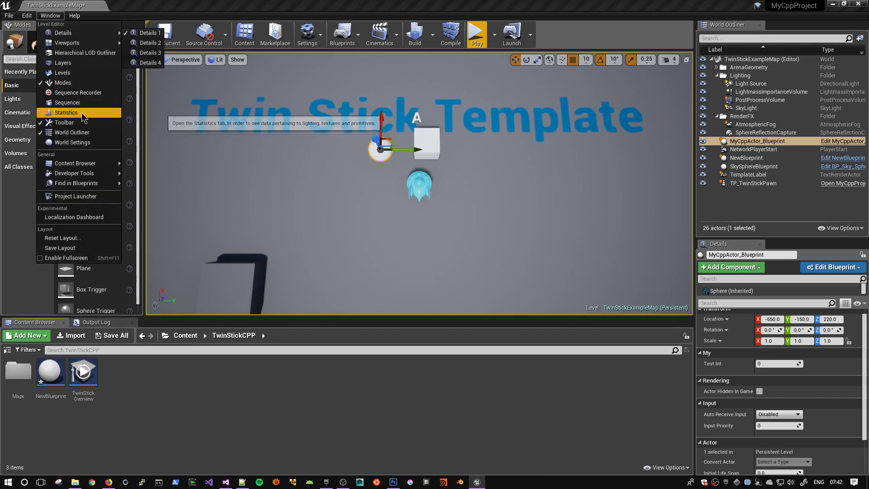
key("Escape")
key("Escape")
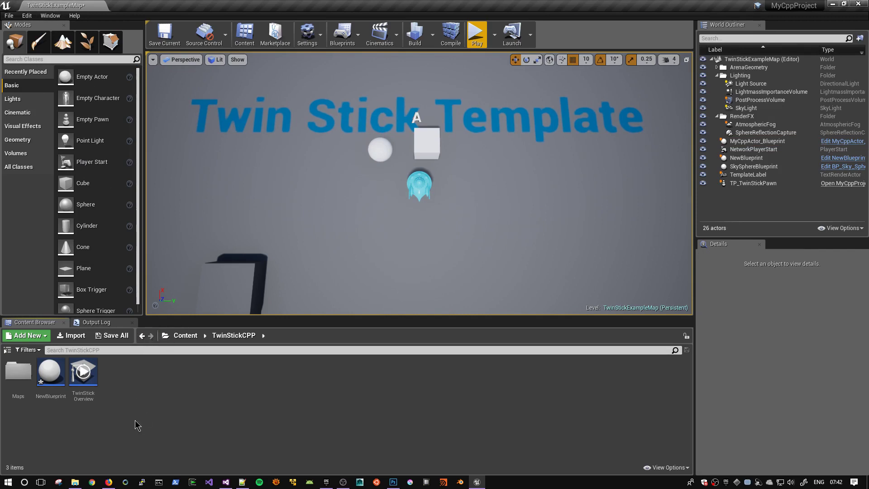
Create a Blueprints > Enumeration asset keeping the default name NewUserDefinedEnum
right_click(138, 402)
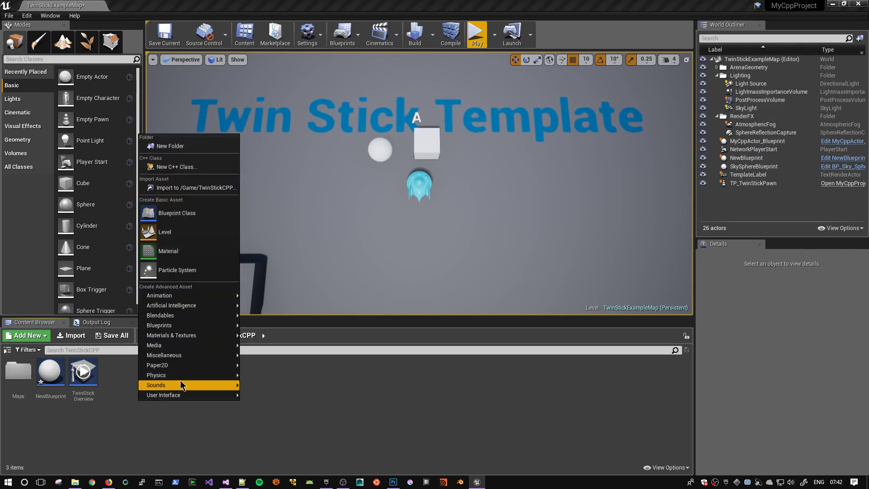
mouse_move(181, 385)
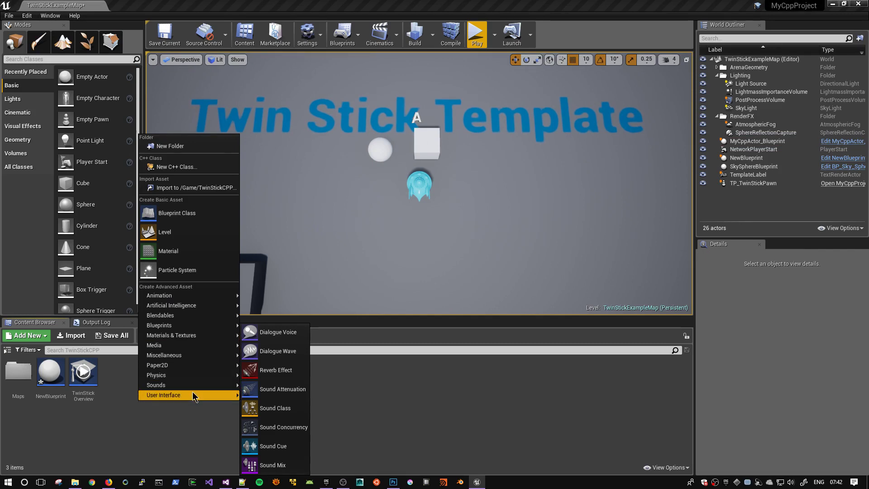
mouse_move(181, 308)
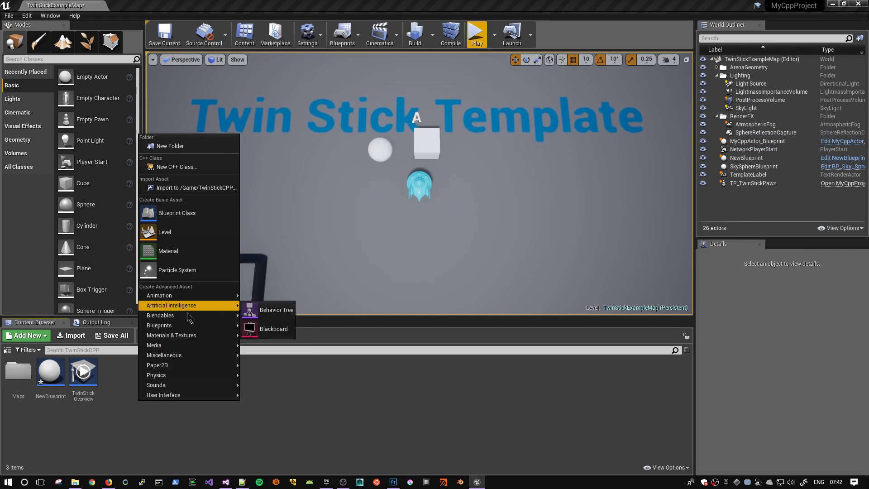
mouse_move(192, 326)
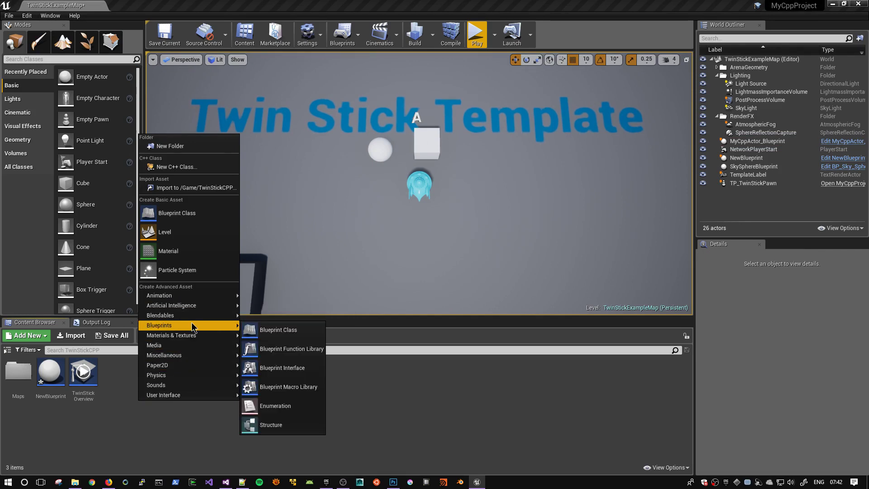
left_click(297, 406)
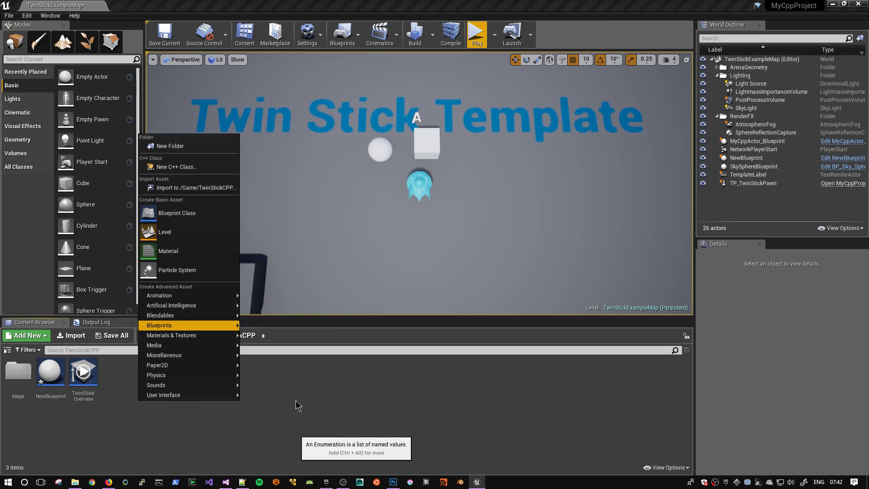
key("Return")
Add enumerators NewEnumerator0–5 to the enum with description 'aa', then save and close it
double_click(83, 373)
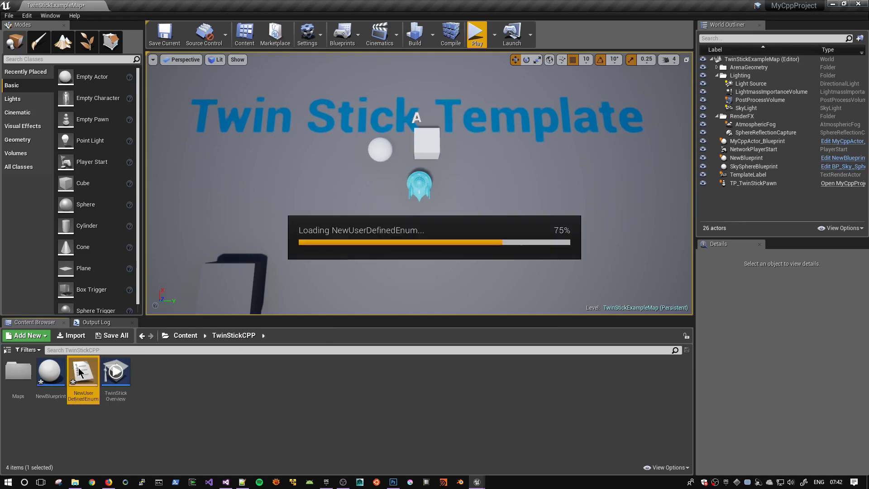
left_click(344, 123)
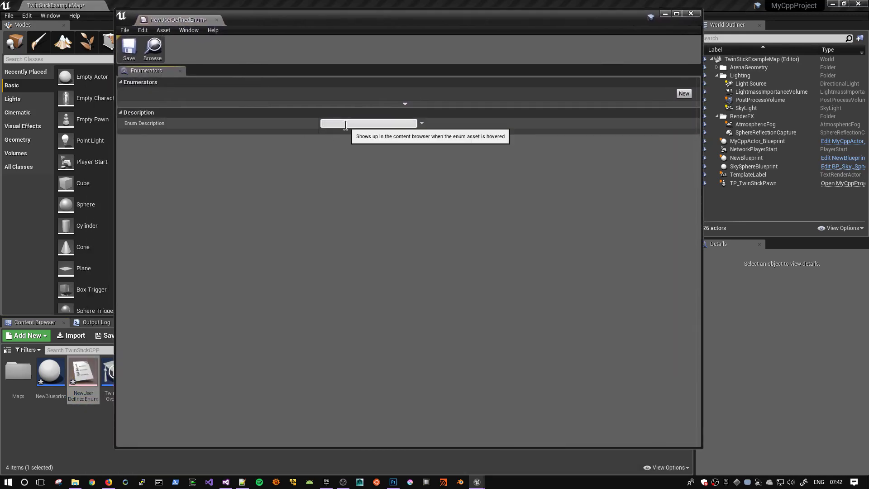
type("aa")
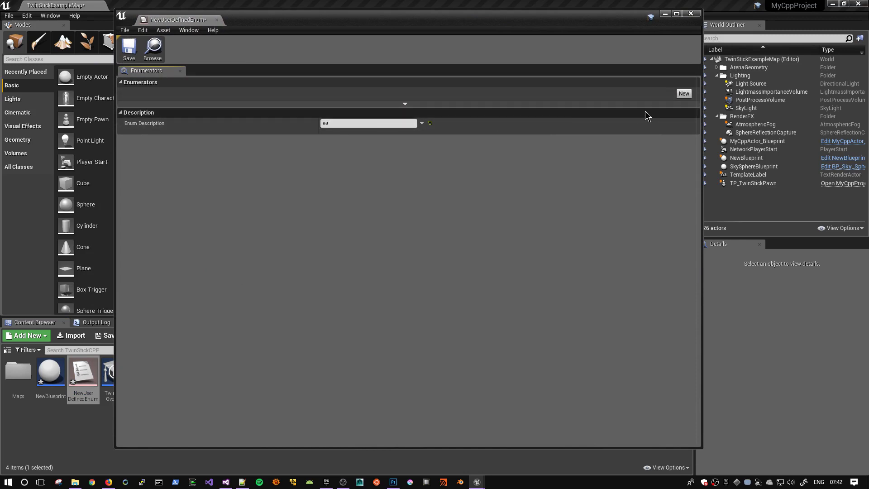
left_click(684, 94)
left_click(478, 106)
type("aa")
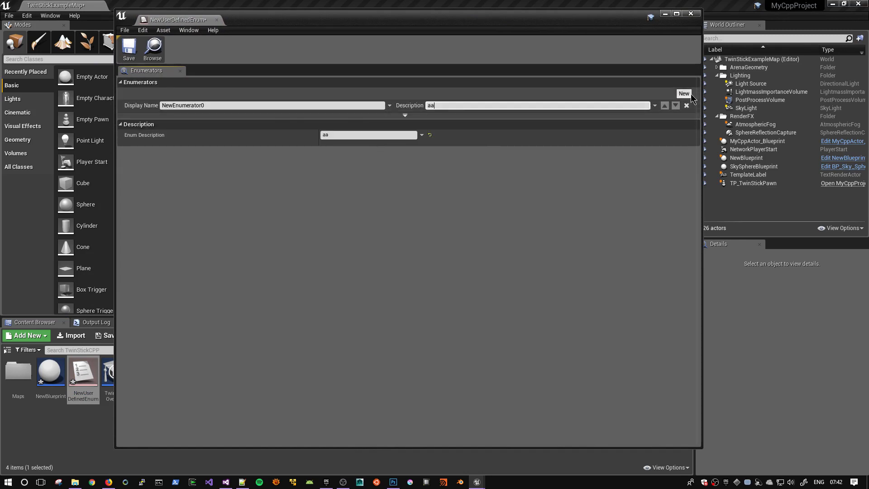
left_click(684, 94)
left_click(684, 93)
left_click(684, 94)
left_click(684, 93)
left_click(684, 93)
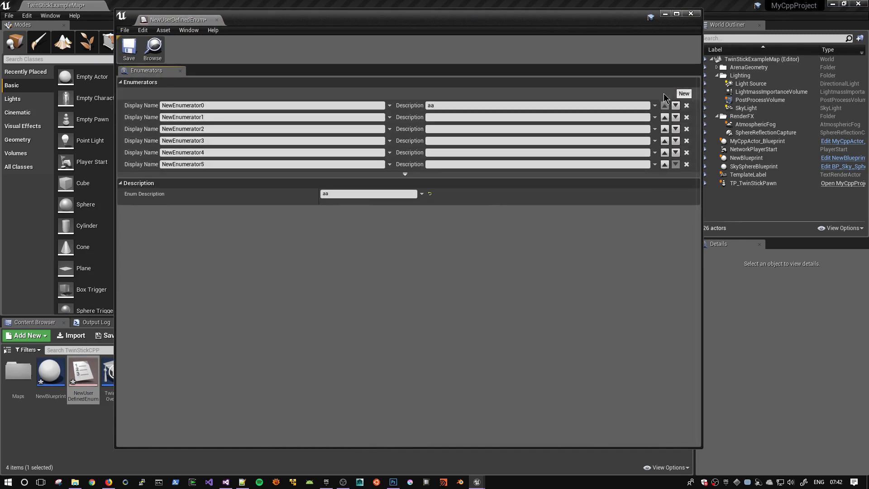
left_click(130, 47)
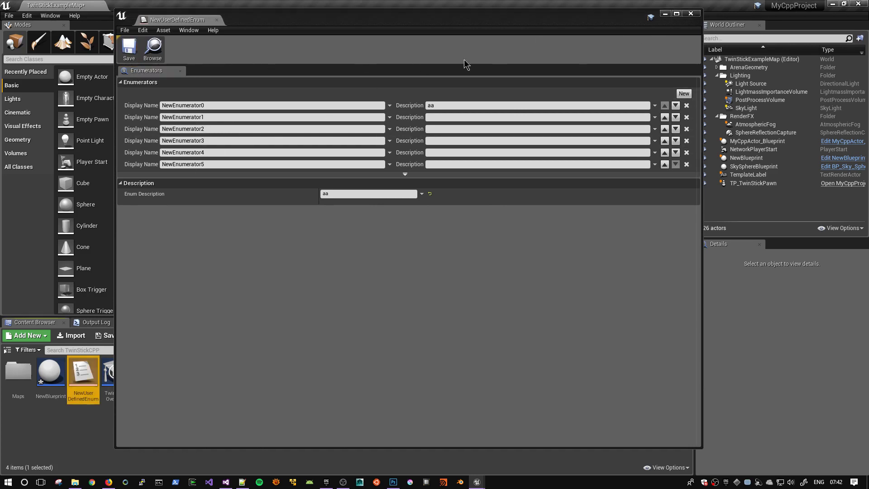
left_click(698, 13)
Create a Blueprints > Structure asset with its default name and open it for editing
left_click(204, 393)
right_click(203, 393)
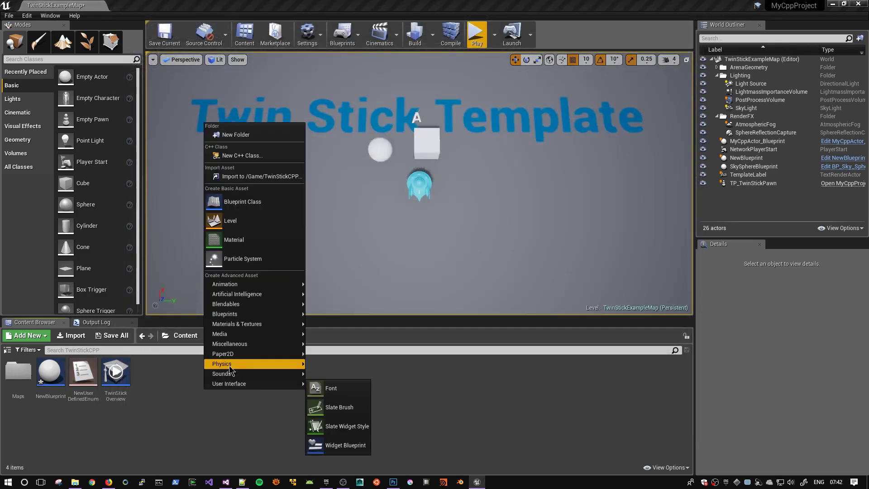
mouse_move(254, 313)
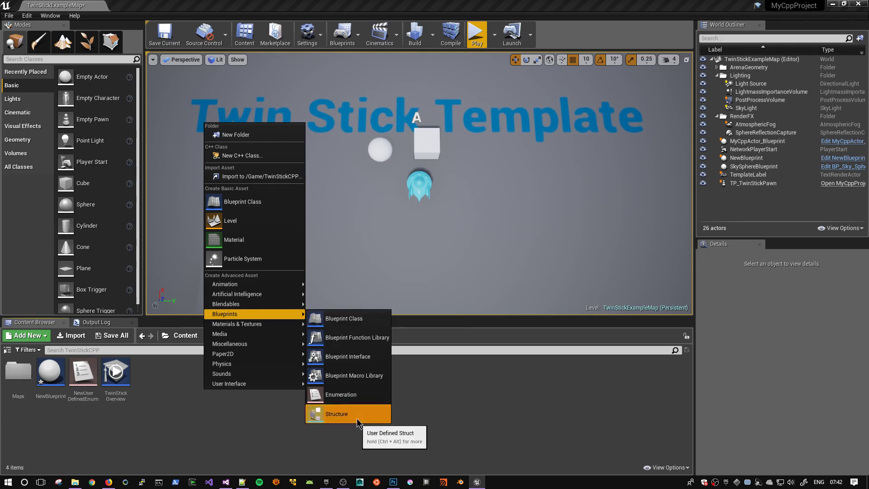
left_click(335, 409)
key("Return")
double_click(116, 372)
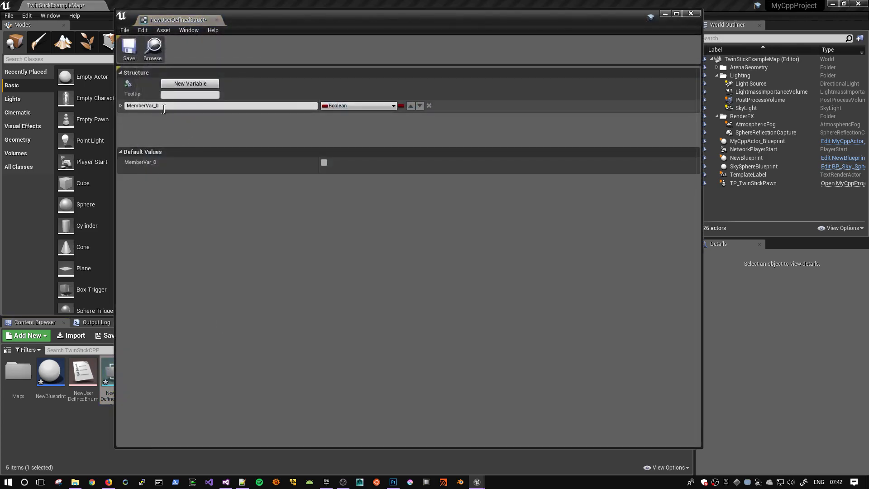
Add Booleans MemberVar_1 and MemberVar_2, save and close the struct, then edit MyCppActor_Blueprint
left_click(208, 83)
left_click(208, 83)
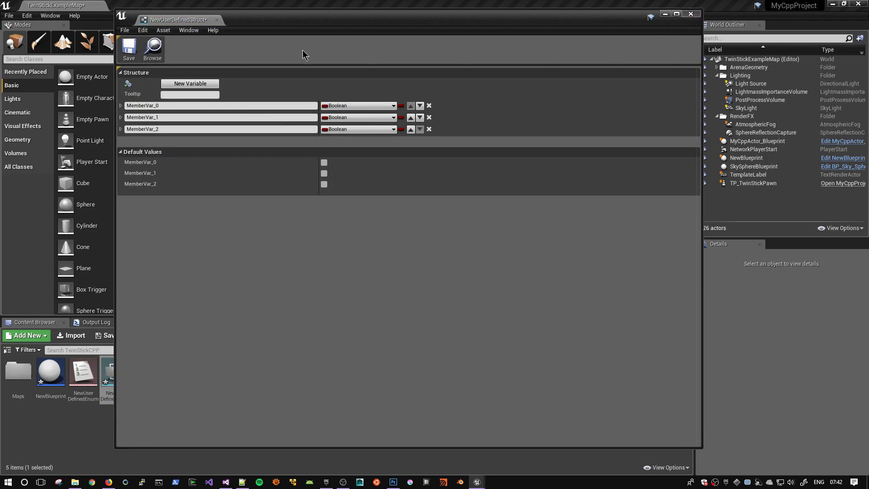
left_click(130, 48)
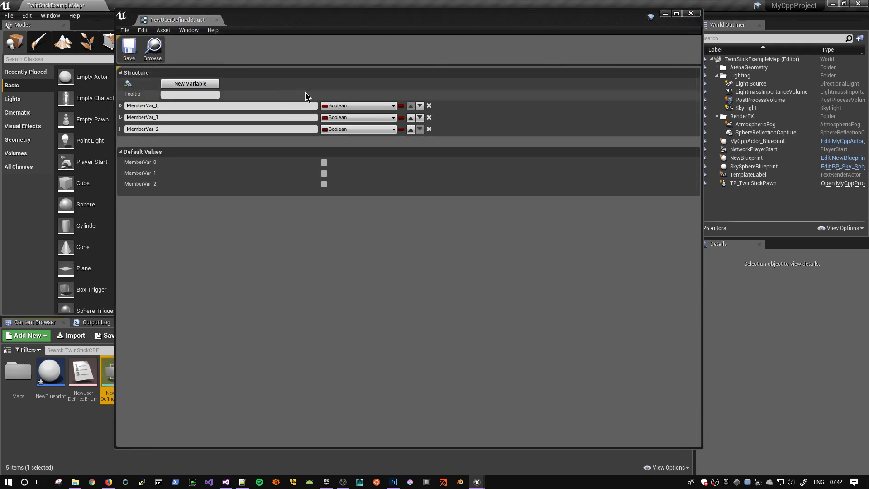
left_click(690, 13)
left_click(842, 142)
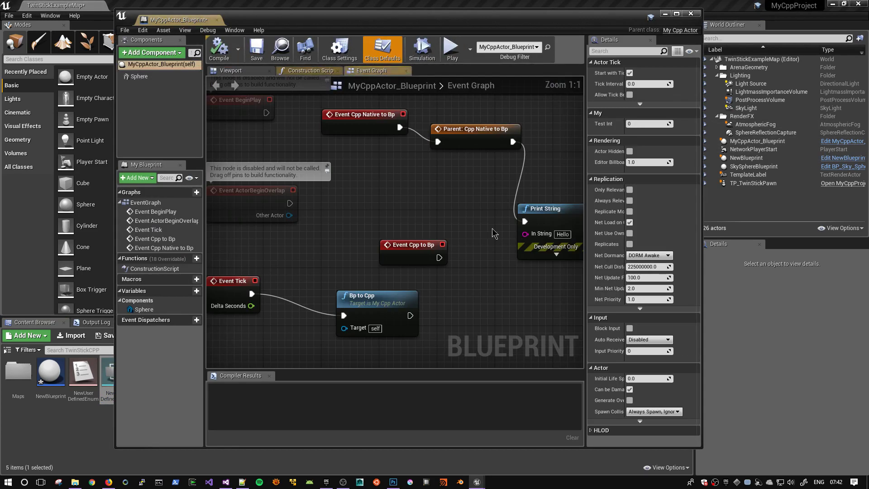
Add a variable NewVar_0 typed as New User Defined Struct
left_click_drag(374, 20, 458, 26)
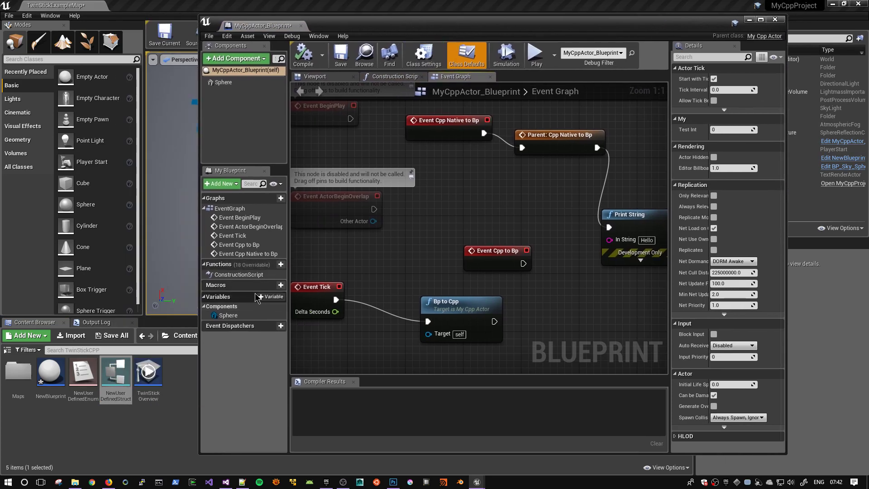
left_click(272, 298)
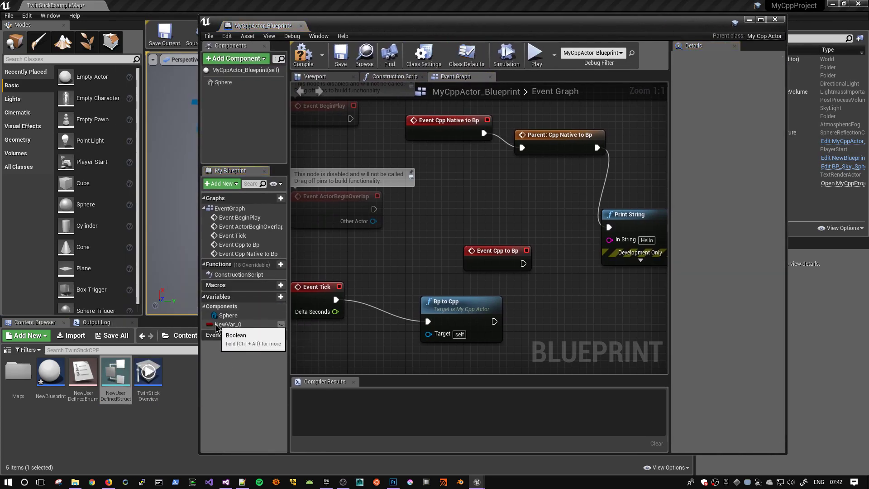
left_click(734, 89)
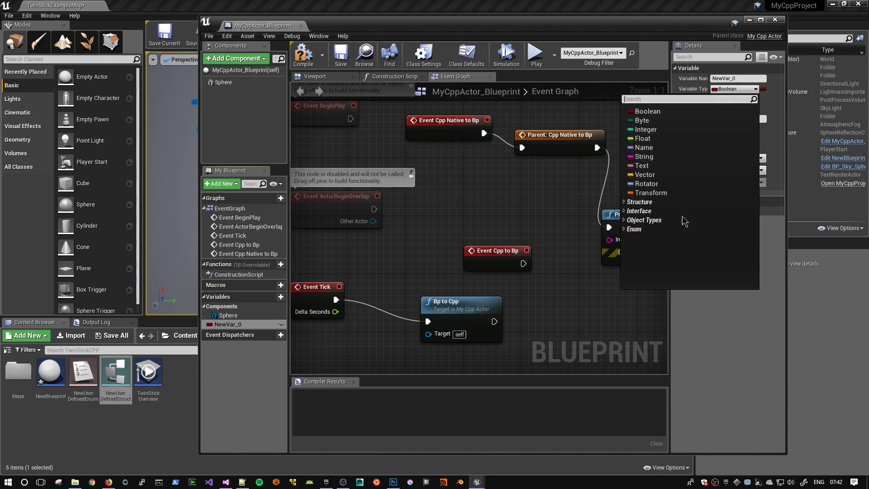
left_click(631, 230)
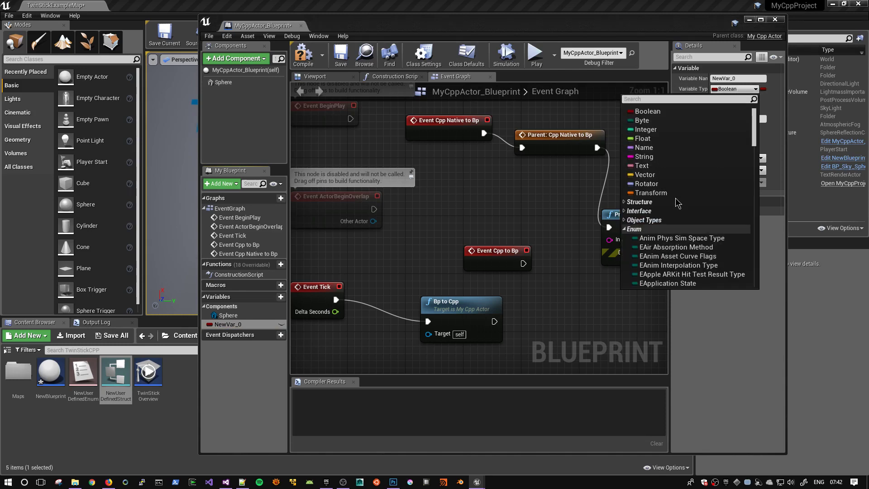
type("NewUser")
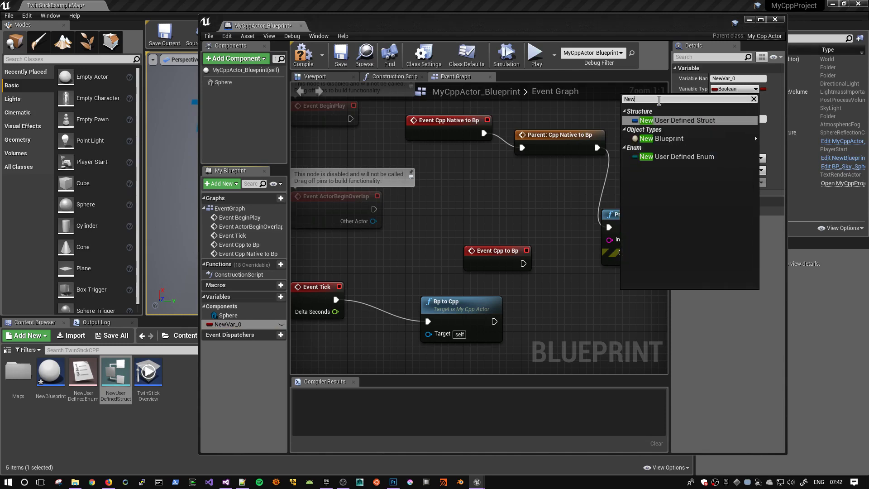
left_click(679, 122)
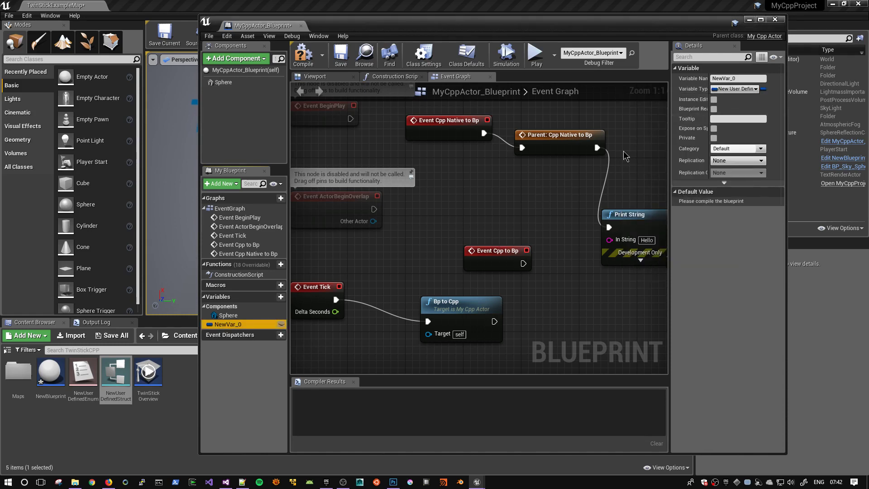
Place a NewVar_0 getter node in the Event Graph and browse its Utilities and Struct actions
left_click(210, 325)
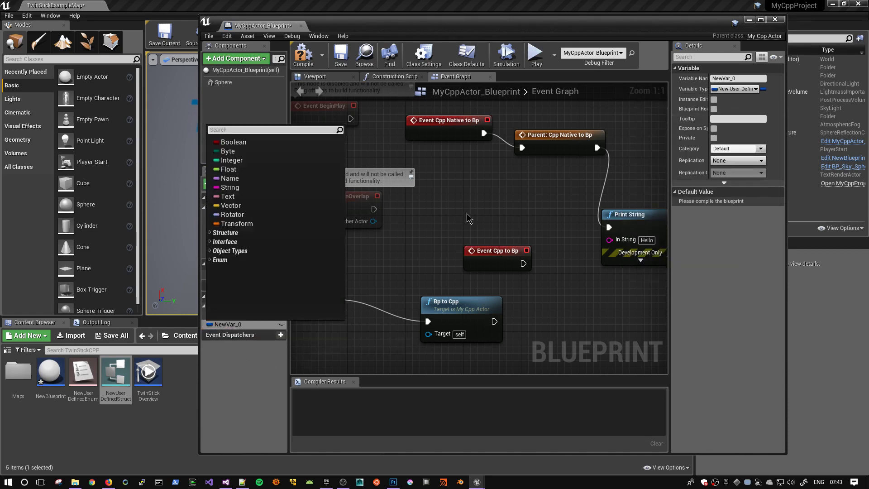
left_click(408, 252)
left_click_drag(226, 324, 475, 194)
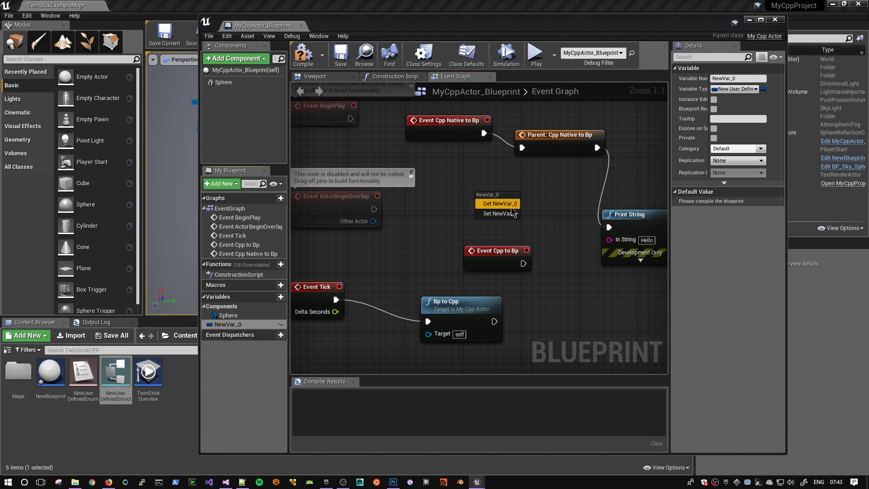
left_click(499, 203)
left_click_drag(528, 201, 563, 217)
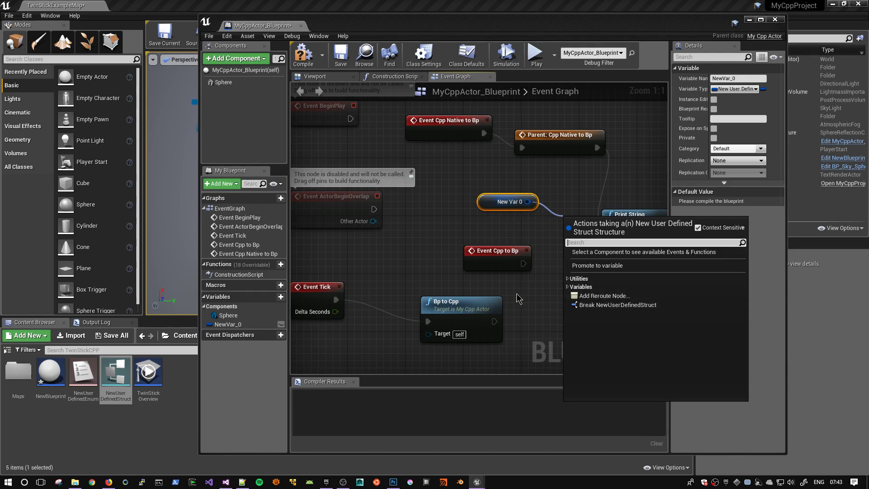
left_click(579, 279)
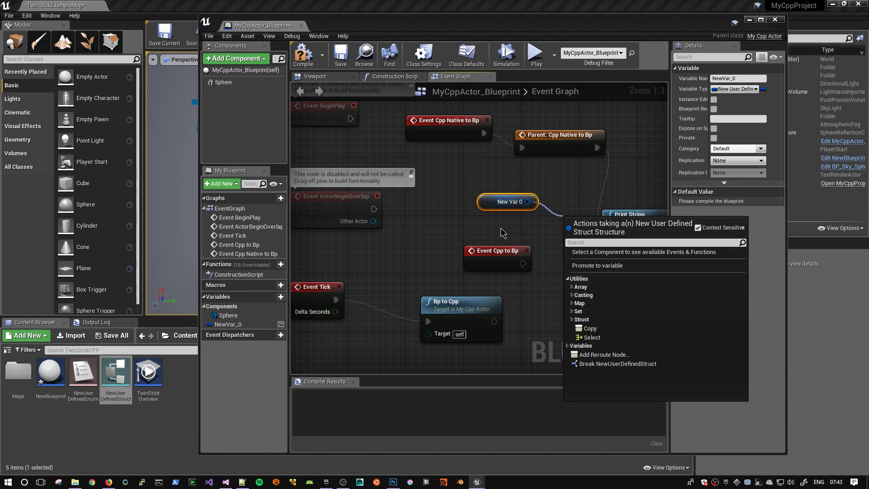
left_click(572, 319)
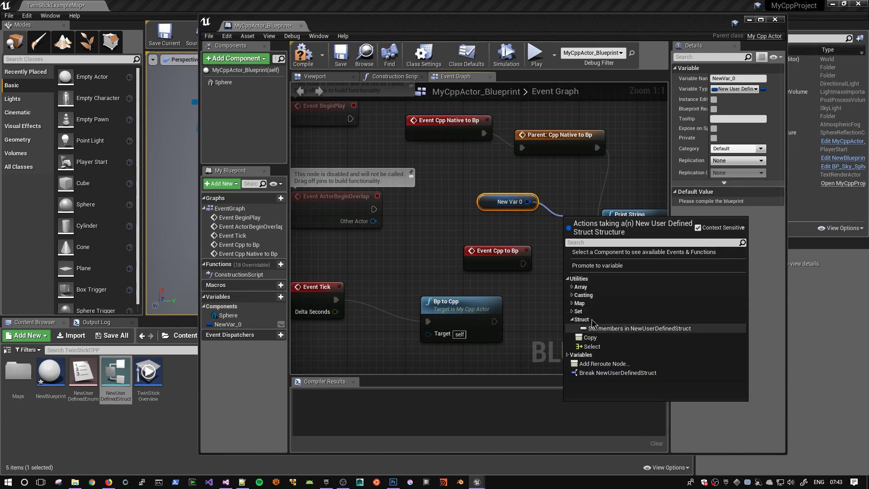
left_click(500, 234)
Split the NewVar_0 getter's struct pin into three member pins and close the Blueprint editor
left_click_drag(493, 202, 443, 202)
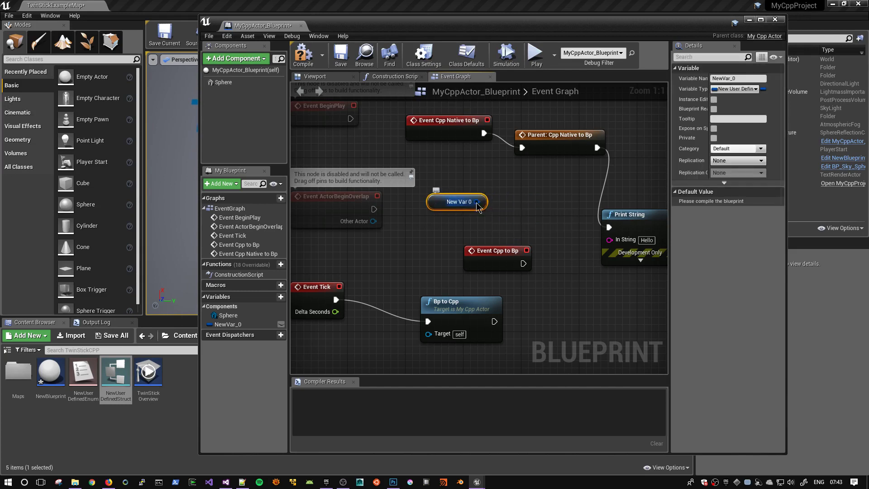
right_click(477, 203)
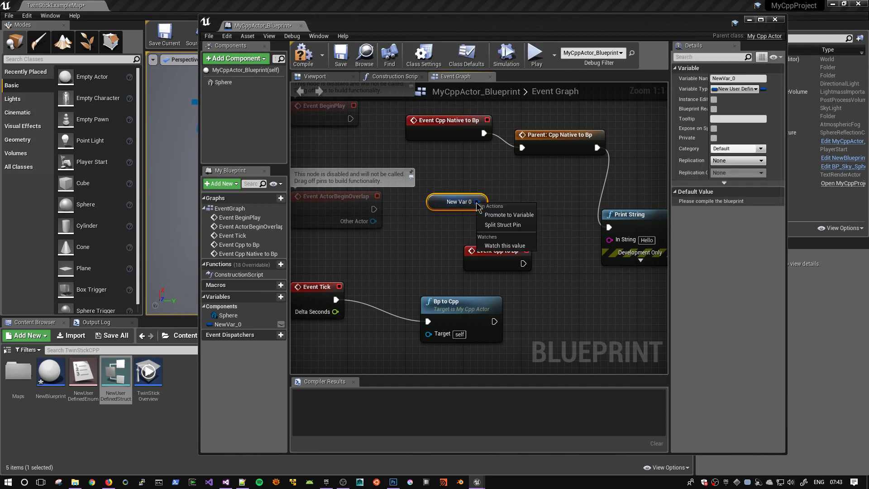
left_click(520, 225)
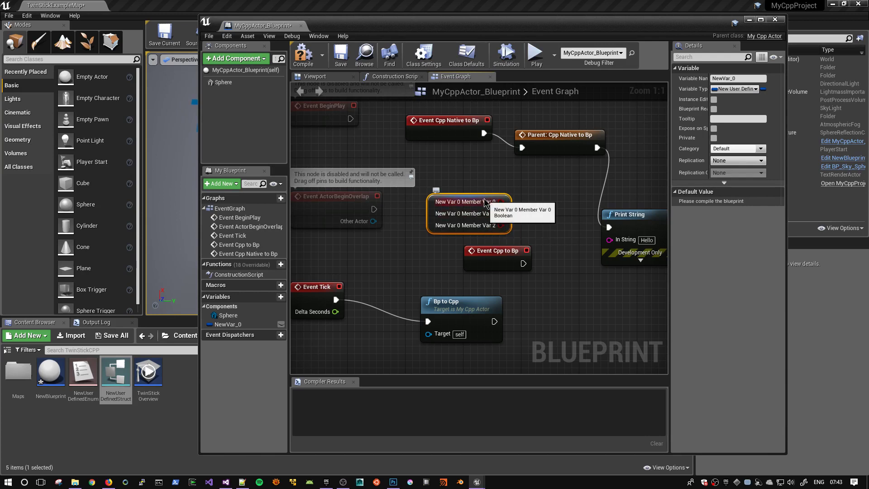
left_click_drag(450, 197, 472, 204)
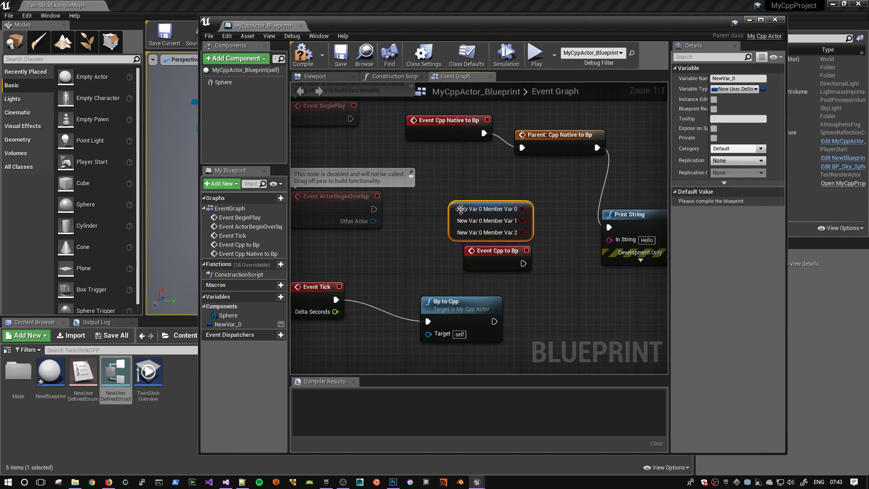
left_click(376, 225)
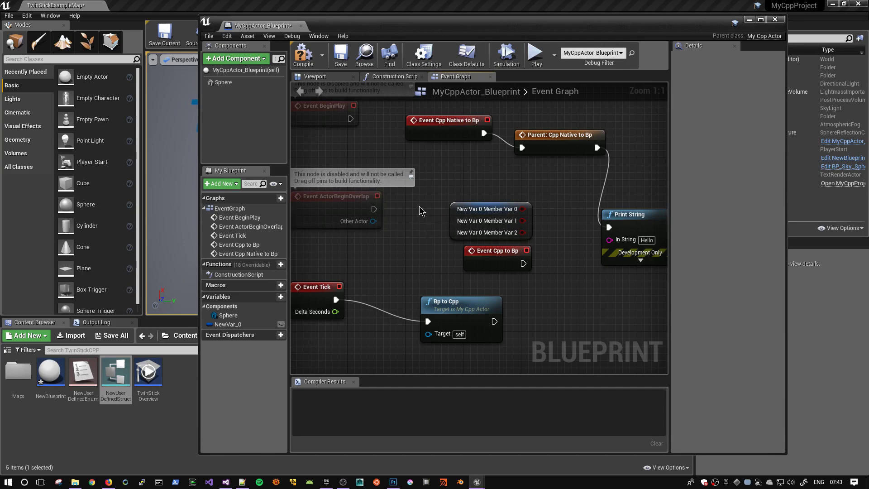
left_click(134, 433)
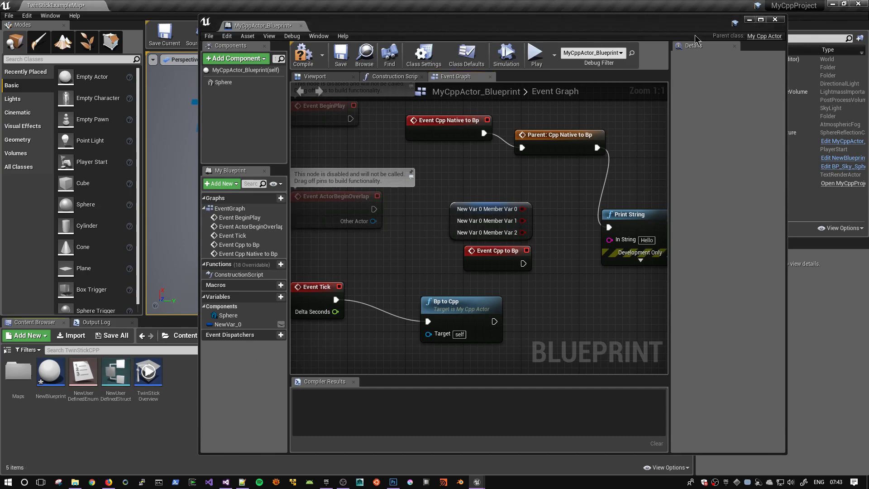
left_click(775, 19)
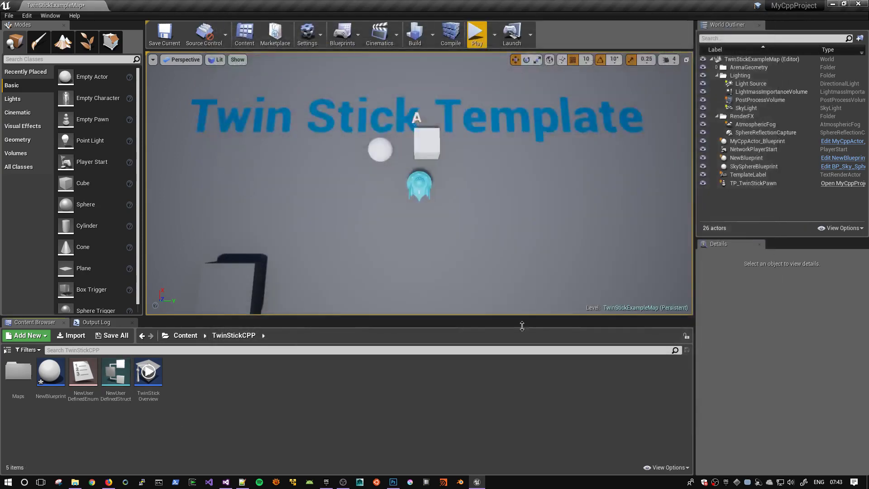
Return to the main editor window and select the NewBlueprint asset in the Content Browser
left_click(343, 483)
left_click(343, 482)
right_click(215, 382)
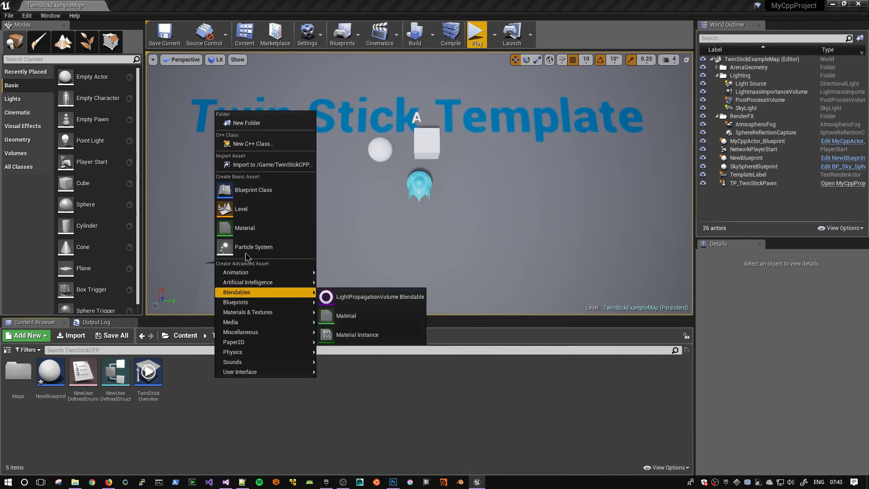
left_click(187, 410)
left_click(51, 376)
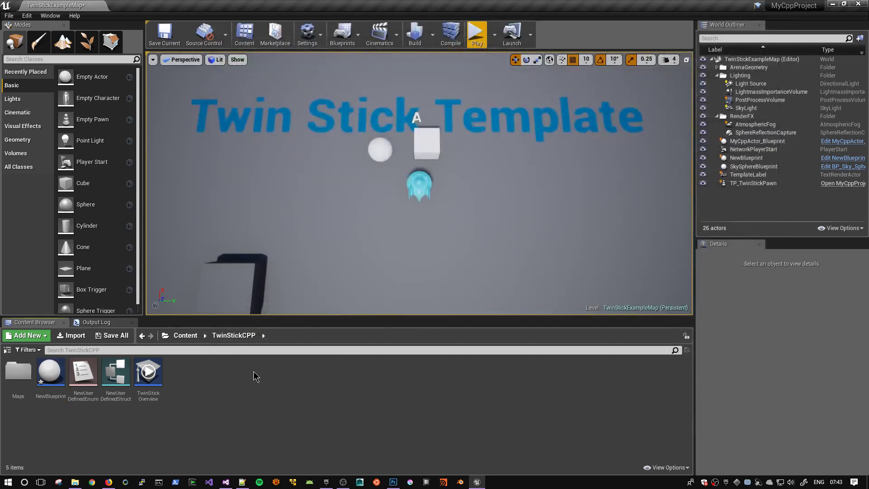
Create a Blueprint Function Library asset keeping the default name NewFunctionLibrary
right_click(256, 371)
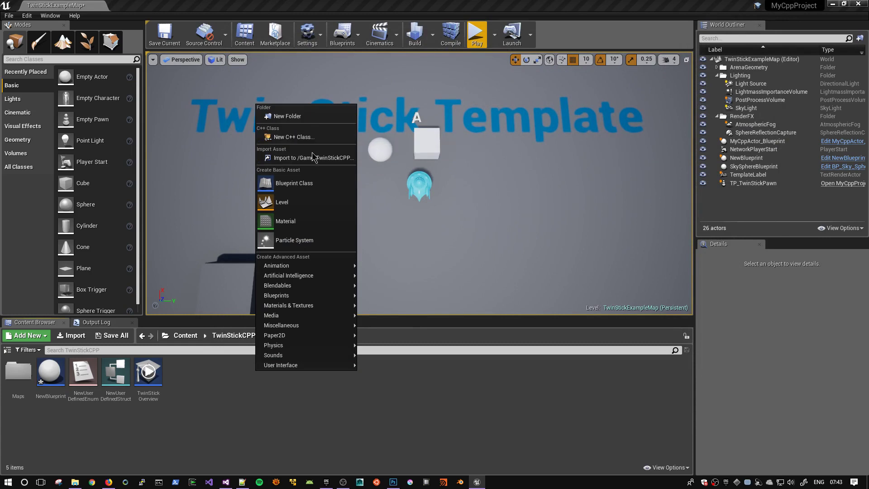
mouse_move(311, 295)
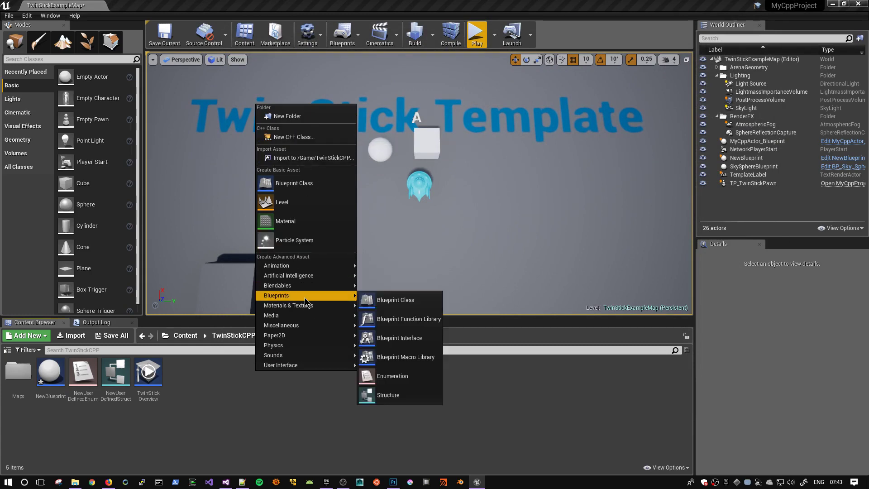
left_click(409, 319)
key("Return")
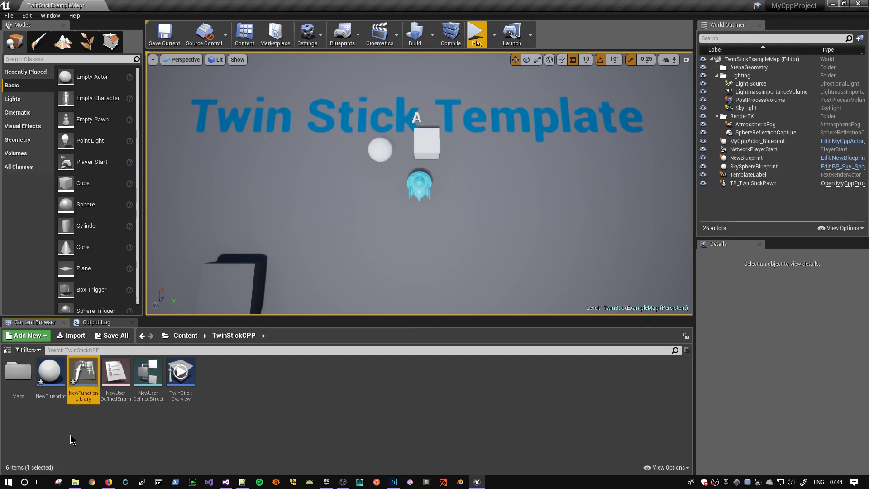
Open NewFunctionLibrary and rename its function to MyTestFunc
double_click(83, 373)
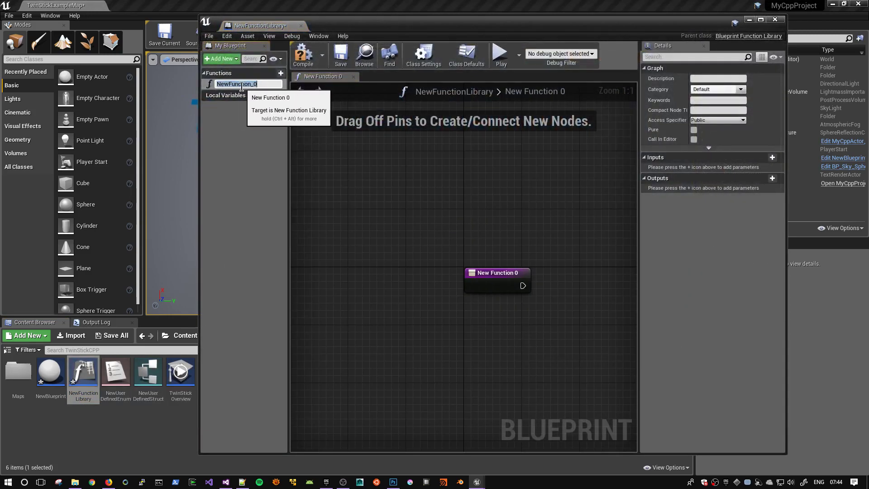
type("My")
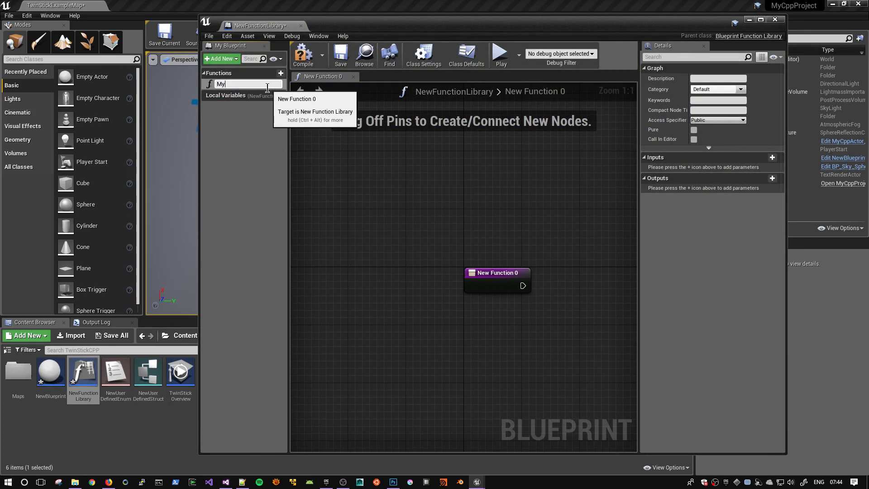
type("c")
key("Return")
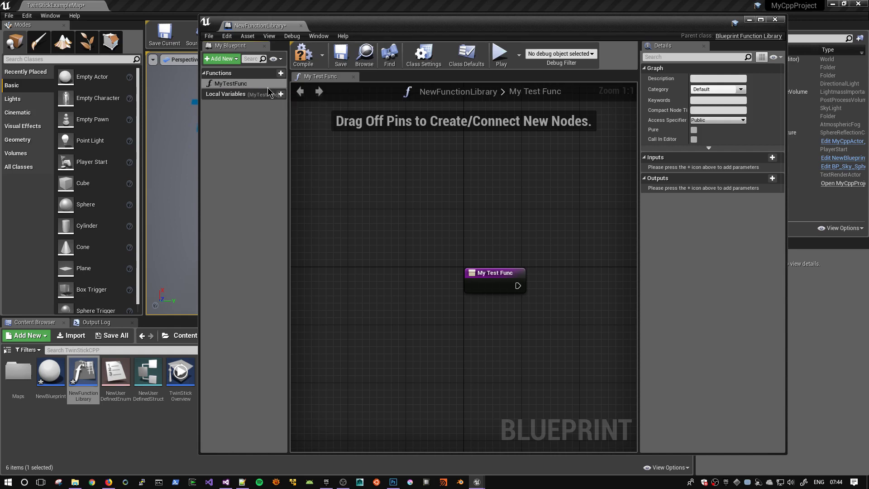
Wire a Print String node printing Hello from My Test Func, then close the editor
mouse_move(496, 273)
left_mouse_down()
mouse_move(380, 216)
mouse_move(462, 224)
left_mouse_up()
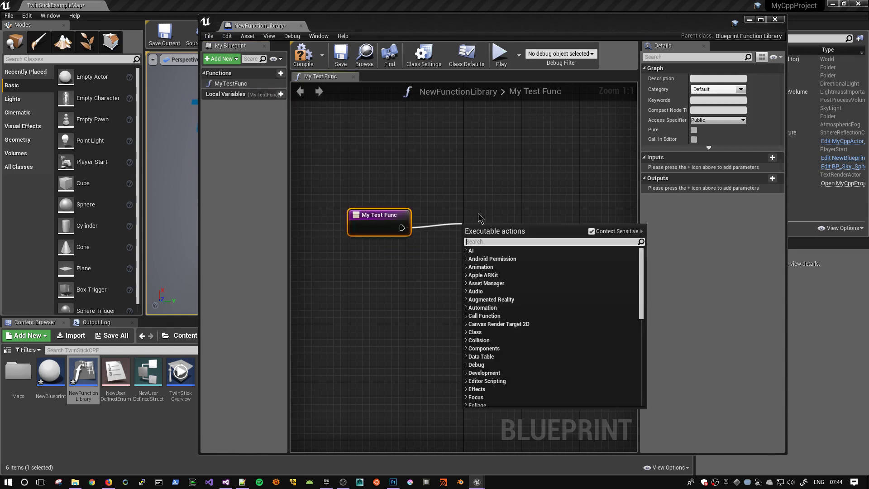
type("print string")
key("Return")
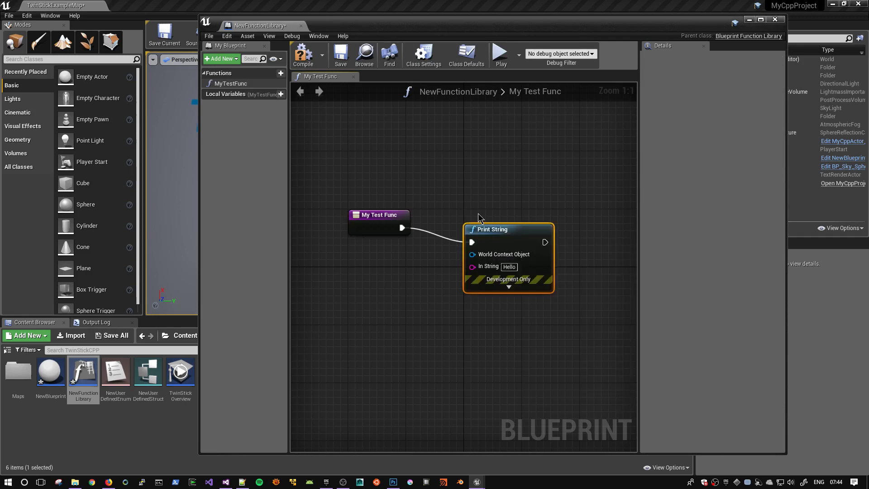
left_click(362, 168)
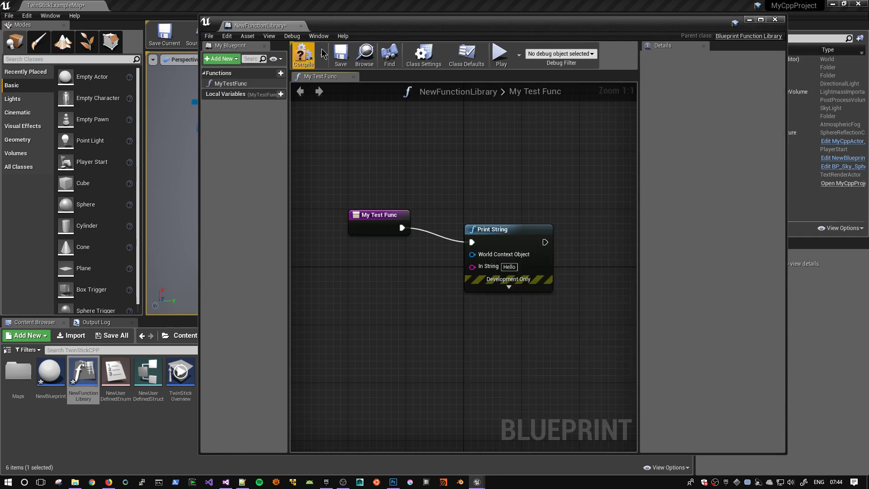
left_click(775, 20)
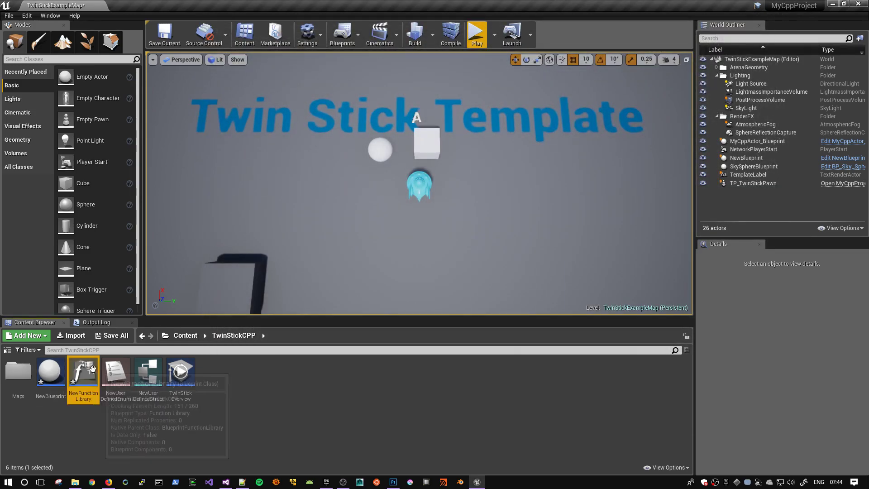
Open MyCppActor_Blueprint for editing from the World Outliner
double_click(62, 370)
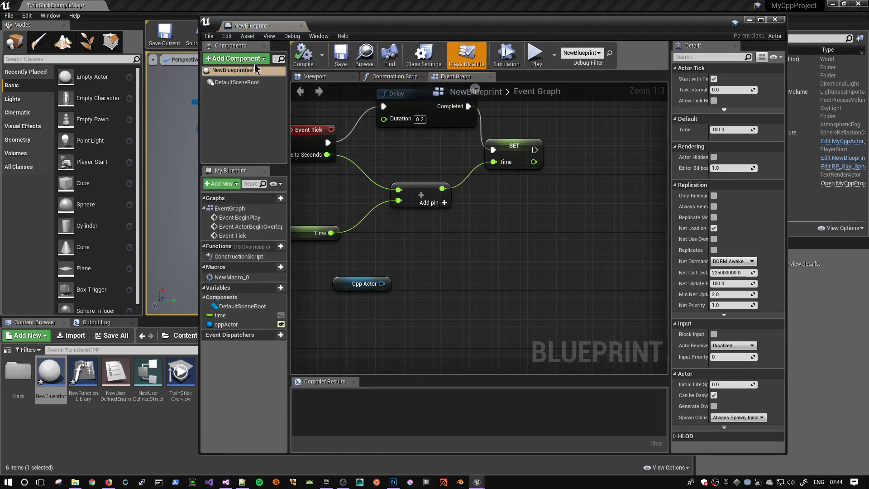
left_click(775, 19)
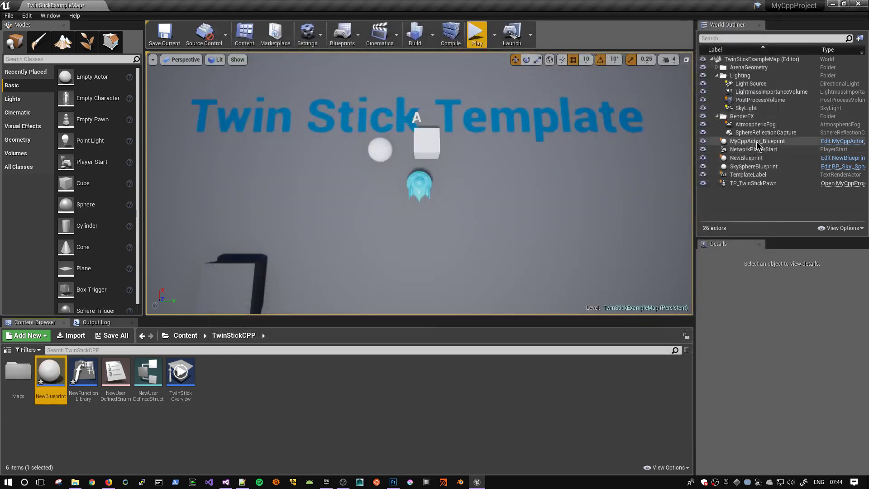
left_click(767, 158)
left_click(770, 141)
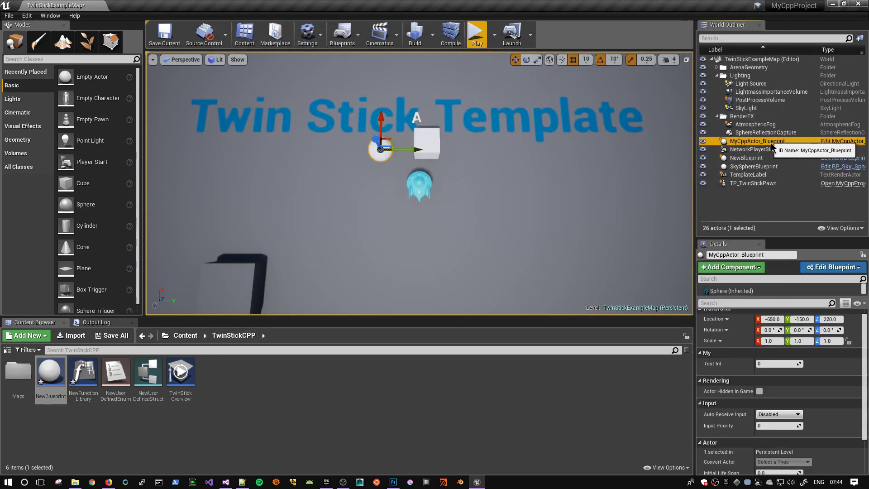
left_click(842, 141)
Add a My Test Func node to the Event Graph, then close the blueprint editor
right_click(454, 186)
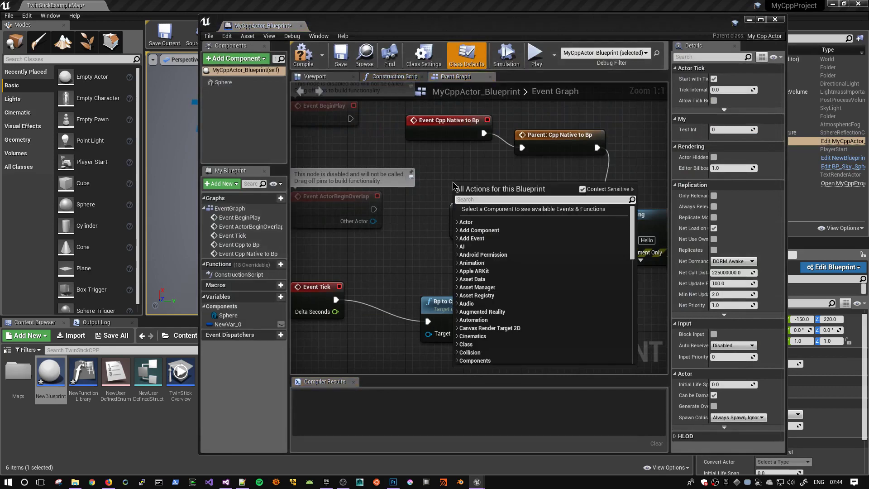
type("MyTes")
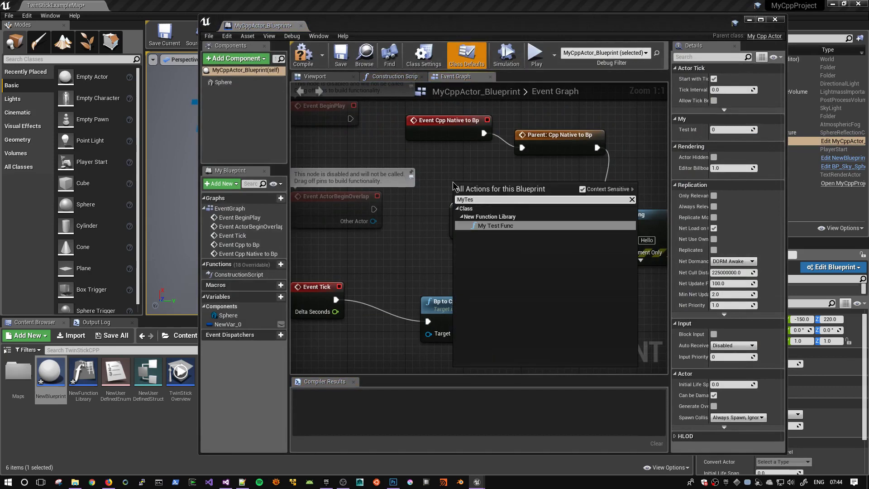
left_click(476, 226)
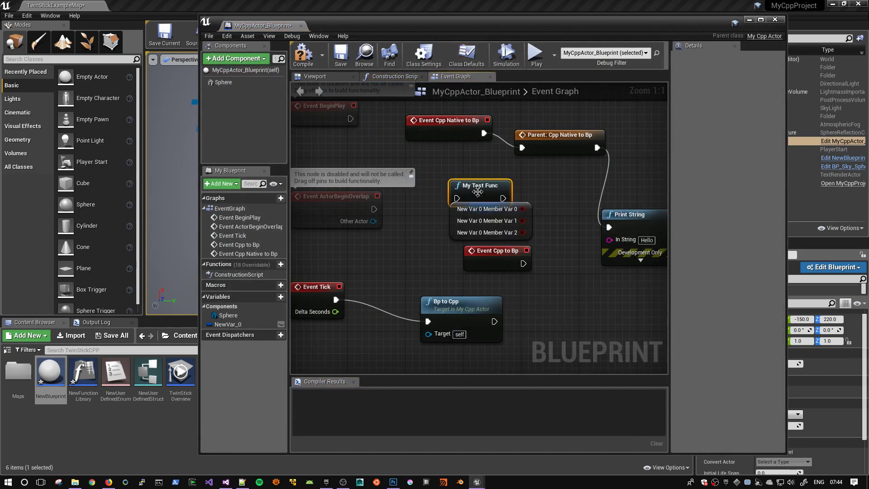
left_click_drag(478, 192, 588, 321)
right_click_drag(589, 322, 467, 279)
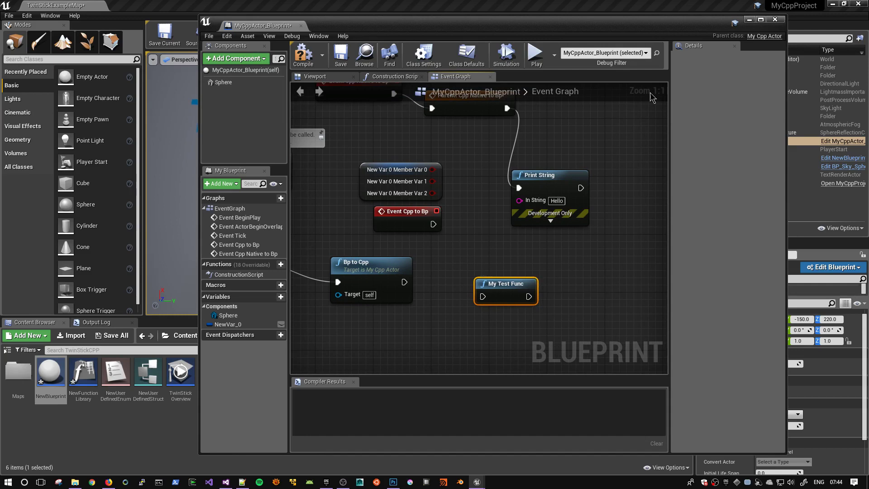
left_click(775, 19)
Create a C++ class MyCppBlueprintFunctionLibrary with Blueprint Function Library as its parent
right_click(257, 383)
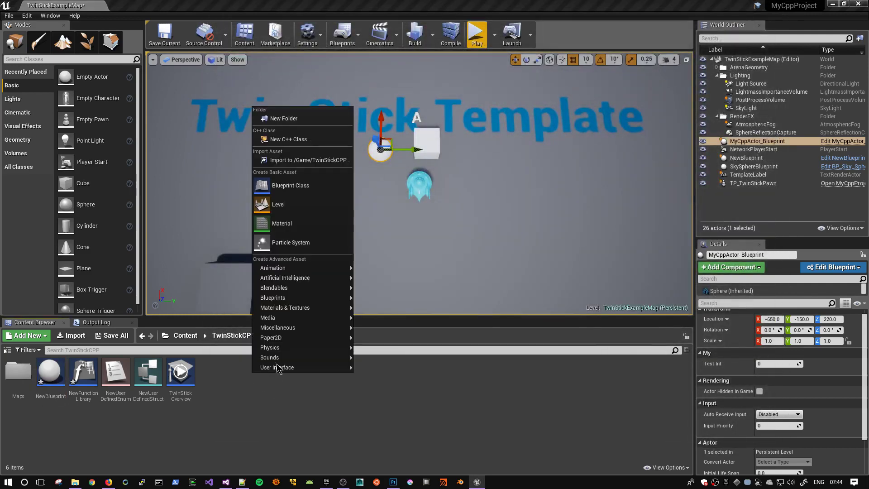
left_click(286, 139)
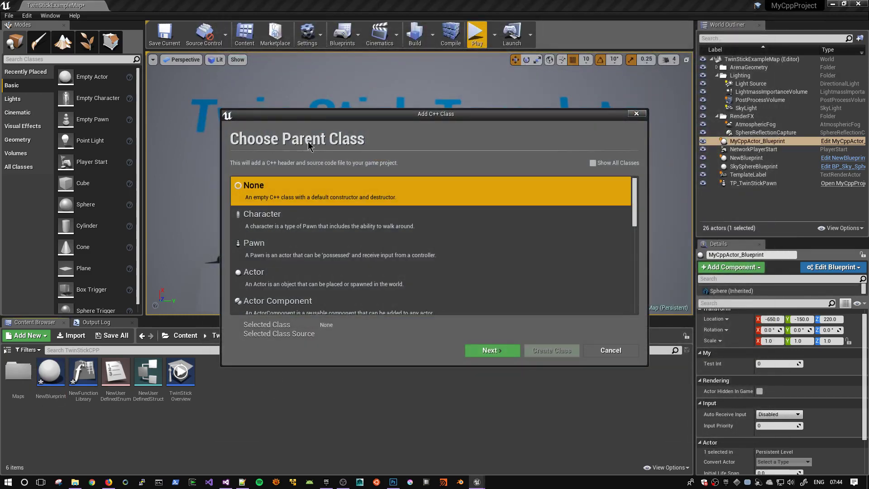
scroll(402, 248, "down", 3)
scroll(401, 248, "down", 1)
scroll(471, 256, "down", 2)
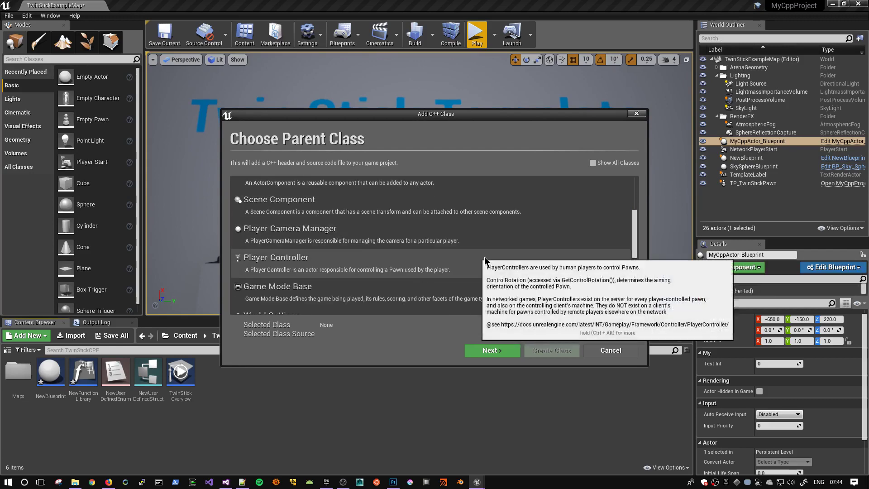
scroll(498, 260, "down", 1)
scroll(516, 265, "down", 1)
scroll(518, 266, "down", 2)
scroll(516, 266, "down", 1)
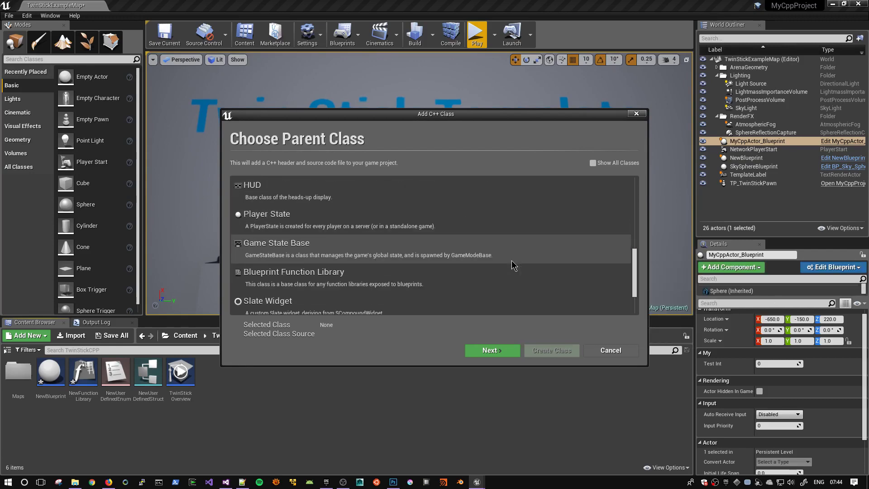
left_click(303, 276)
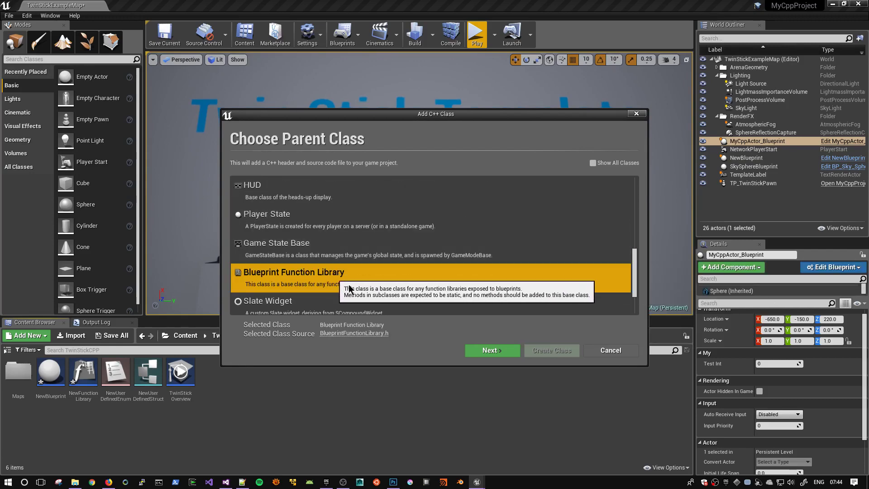
left_click(491, 351)
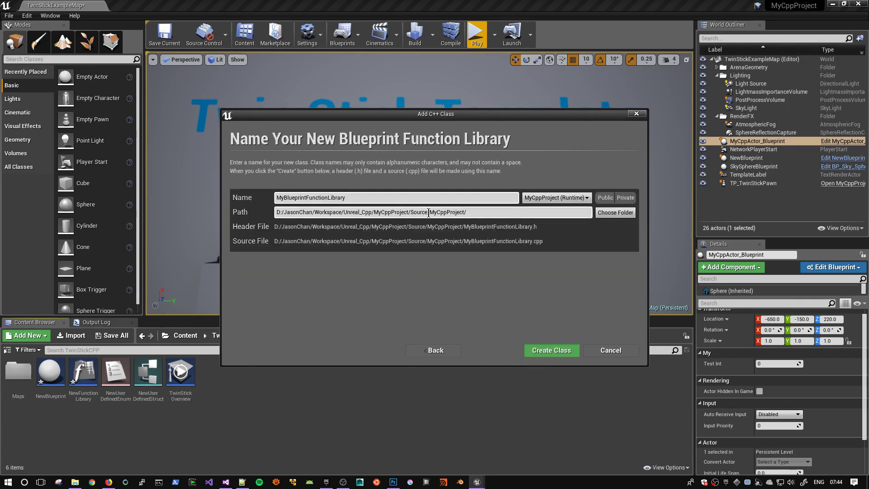
type("Cp")
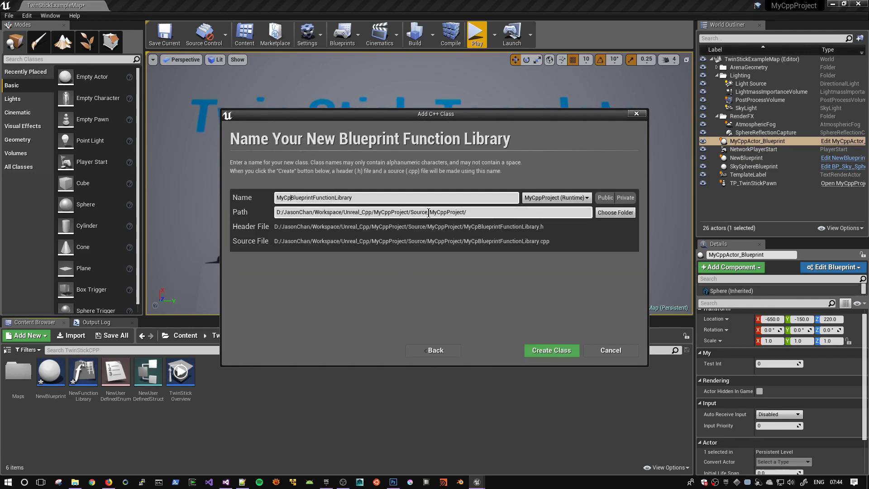
type("p")
left_click(547, 353)
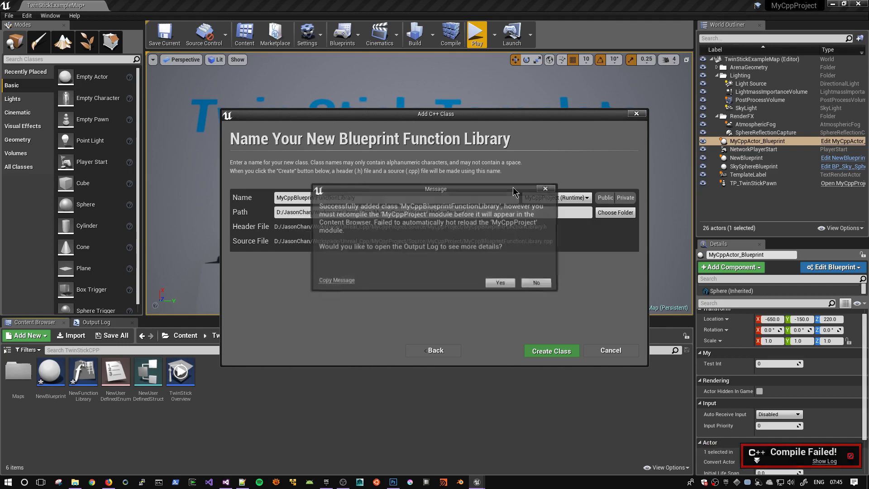
Inspect the Output Log's unrecognized type 'MyCppActor' error, then bring up MyCppActor.h in Visual Studio
left_click(493, 284)
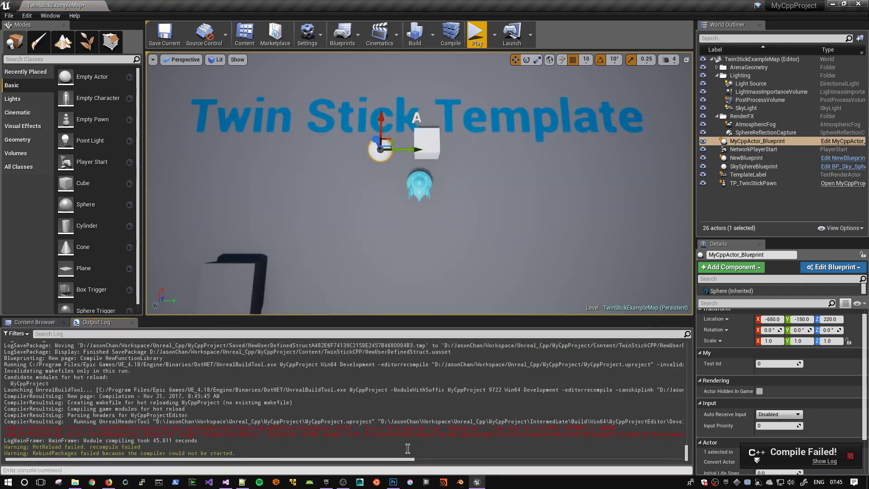
double_click(327, 430)
double_click(391, 429)
left_click(454, 426)
double_click(405, 429)
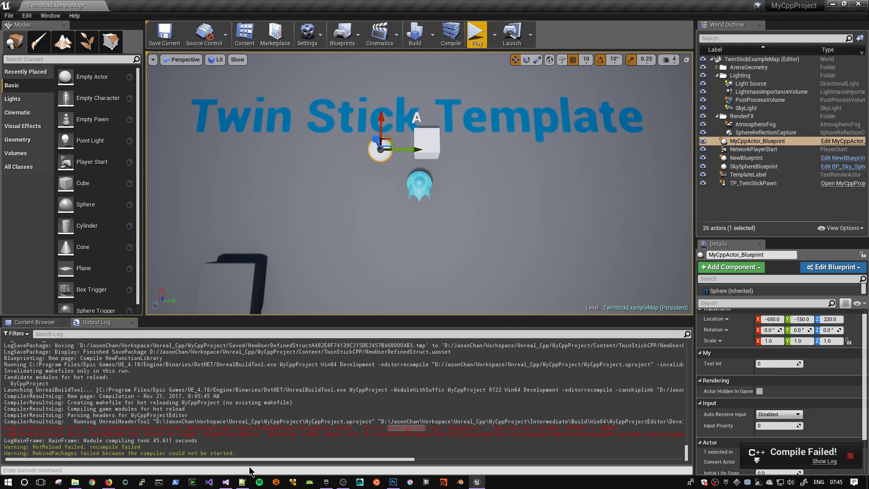
left_click(226, 481)
left_click(333, 216)
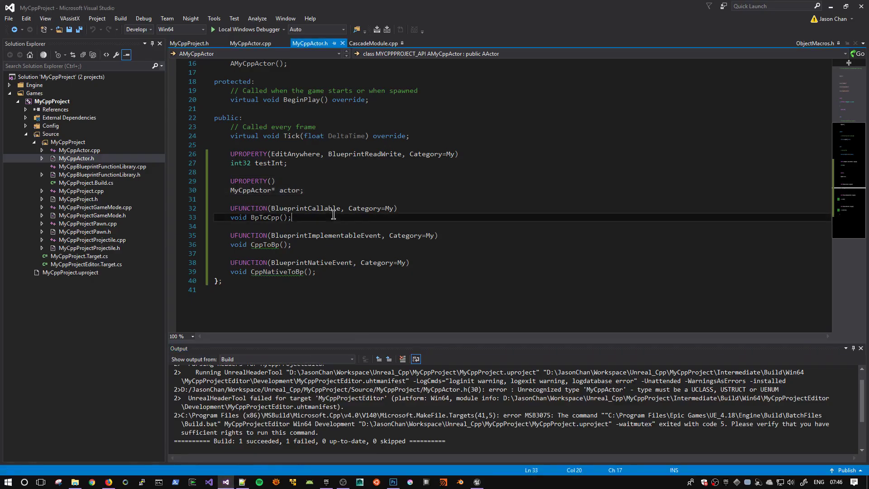
Delete the MyCppActor* actor property declaration from MyCppActor.h and save it
left_click(387, 31)
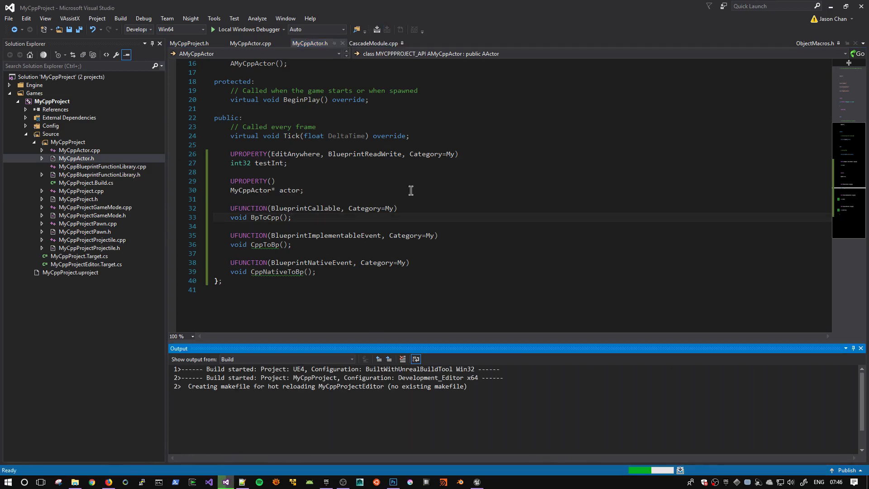
left_click_drag(315, 190, 195, 178)
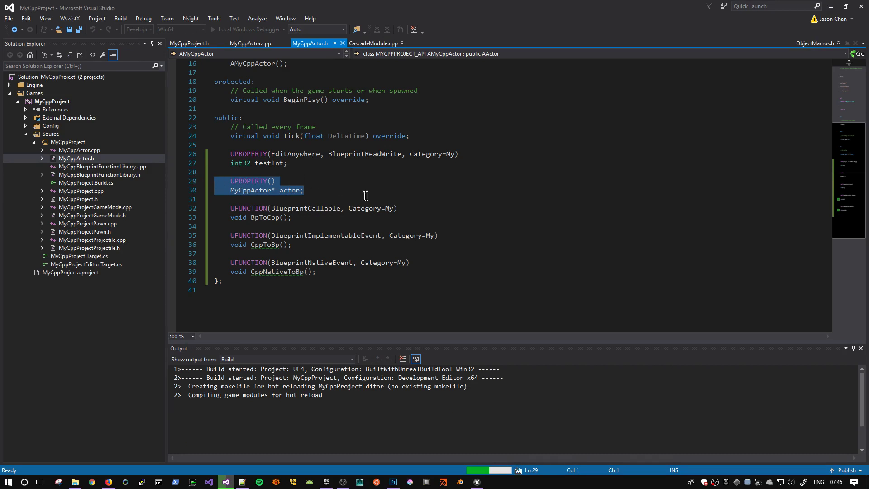
scroll(425, 210, "up", 2)
scroll(424, 210, "up", 3)
scroll(425, 211, "down", 3)
scroll(427, 208, "up", 2)
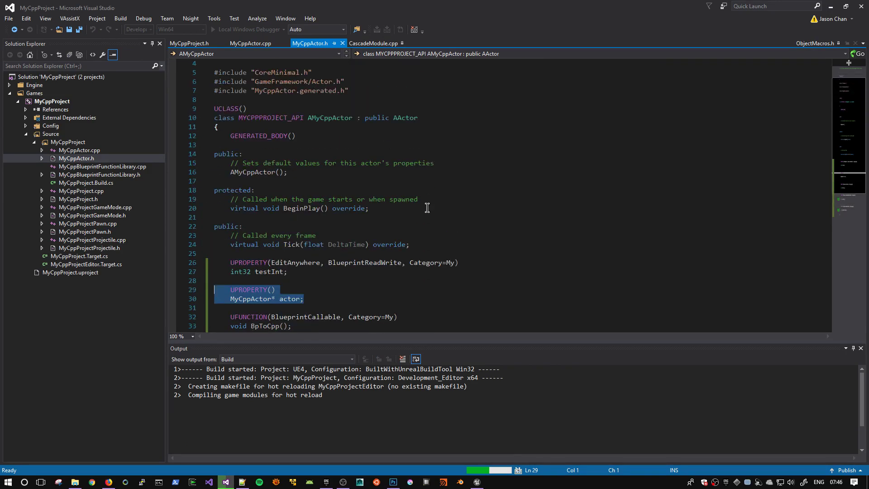
key("BackSpace")
key("BackSpace")
key("BackSpace")
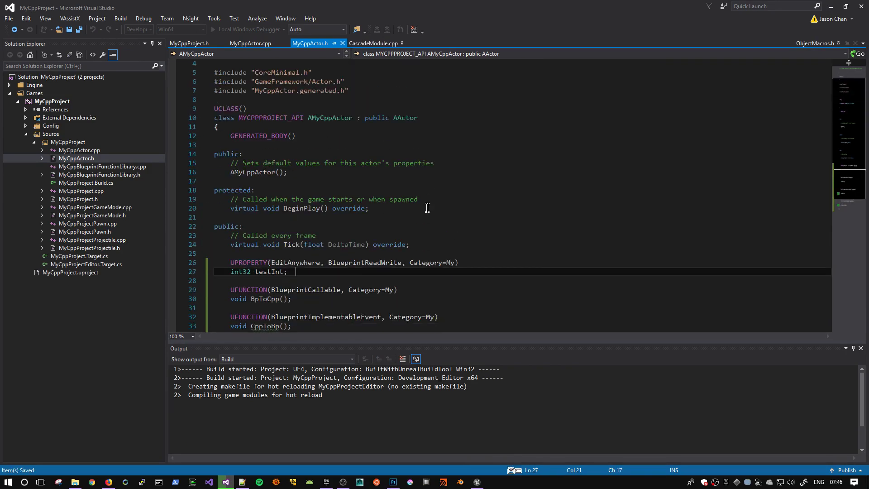
key("ctrl+s")
Check Unreal Editor, then open the MyCppBlueprintFunctionLibrary.h header
left_click(477, 482)
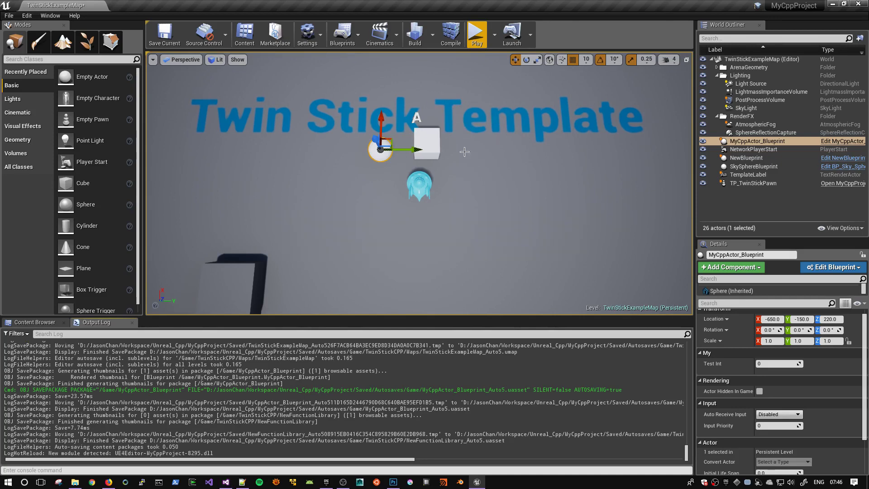
left_click(225, 481)
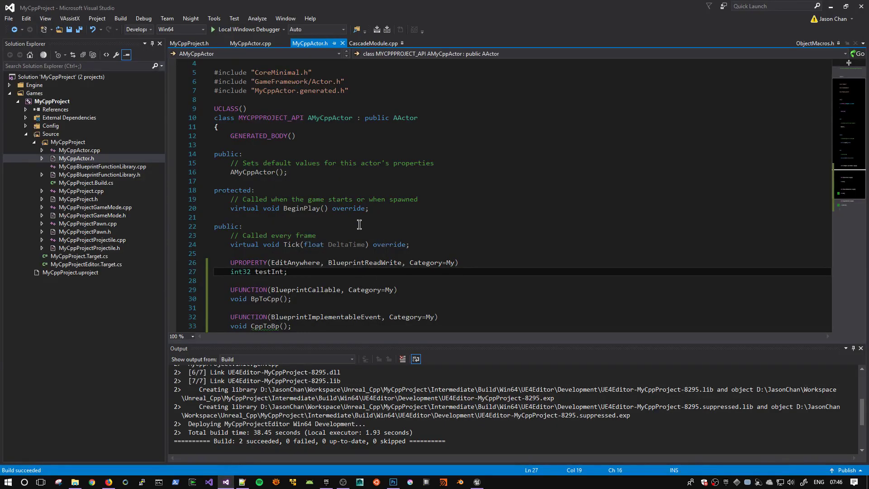
double_click(120, 167)
Copy the BlueprintCallable BpToCpp declaration from MyCppActor.h into the library header
double_click(120, 174)
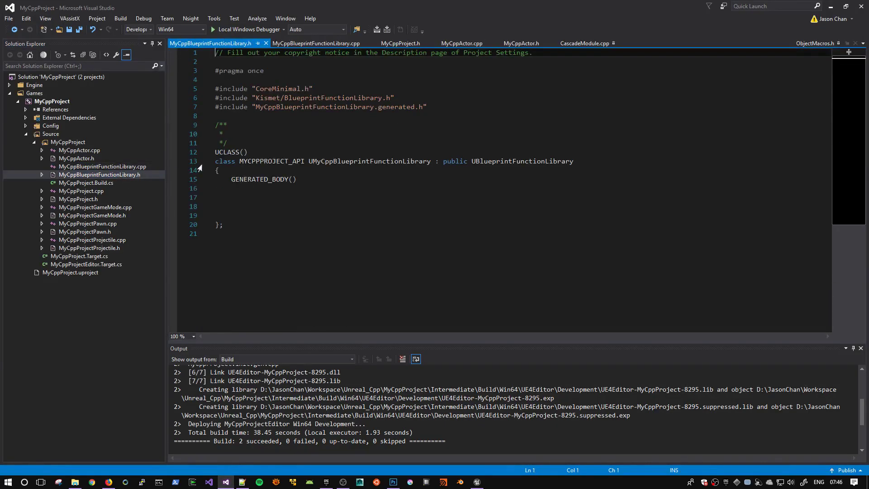
left_click(418, 202)
key("Down")
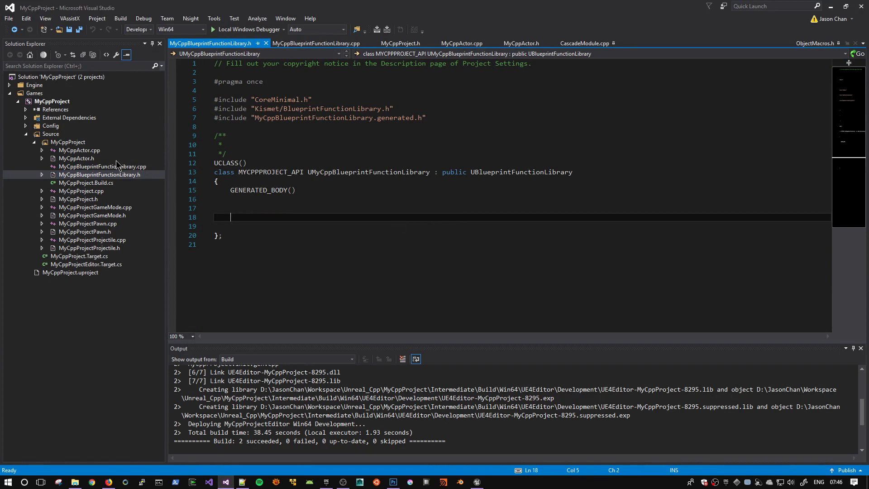
double_click(119, 160)
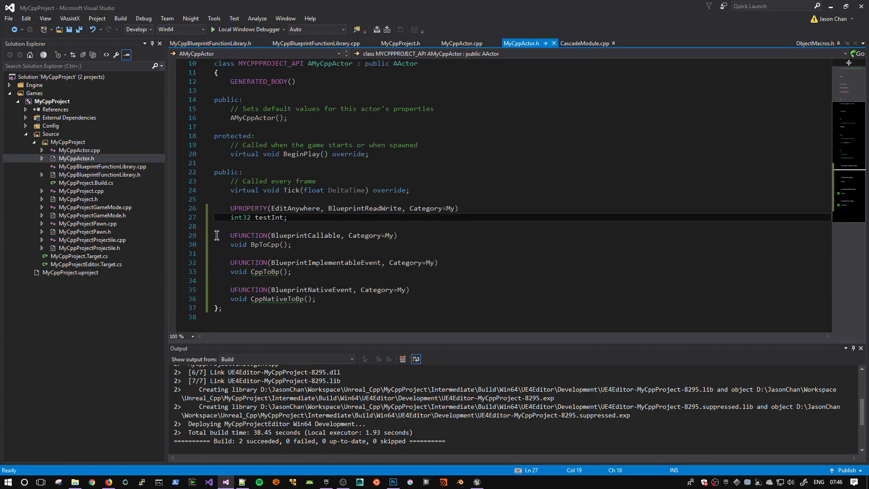
left_click_drag(207, 237, 207, 248)
key("ctrl+c")
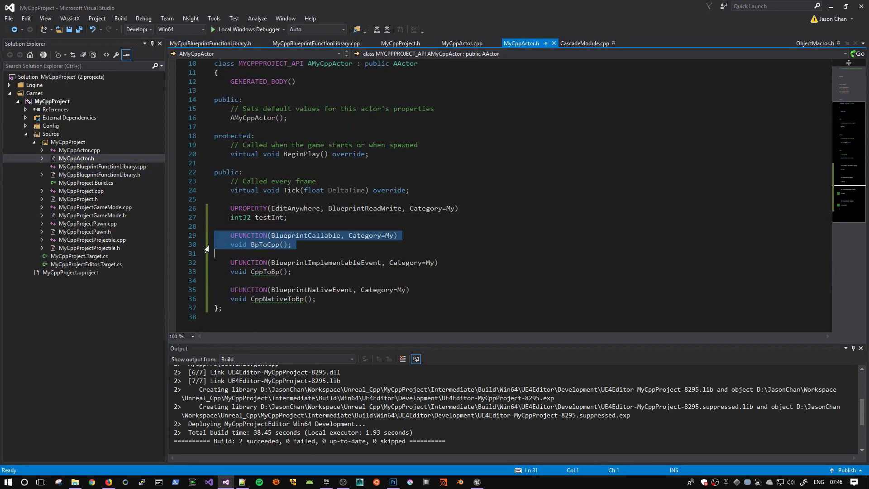
double_click(104, 175)
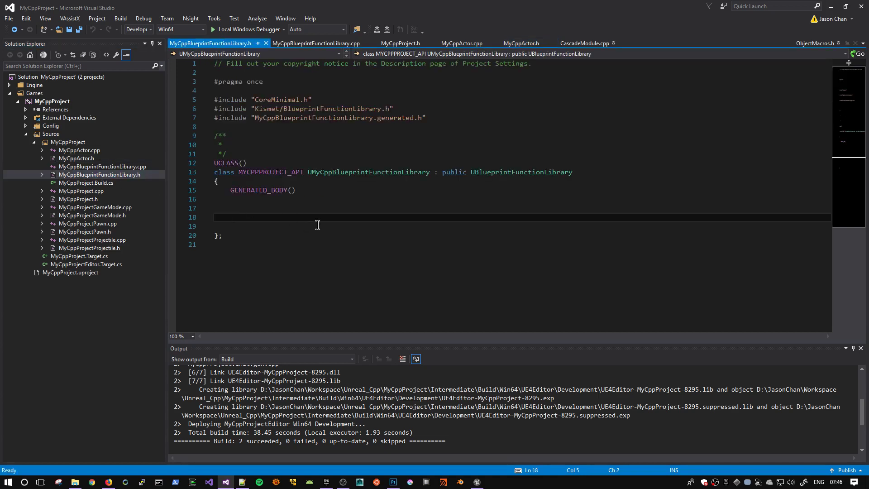
key("ctrl+v")
key("BackSpace")
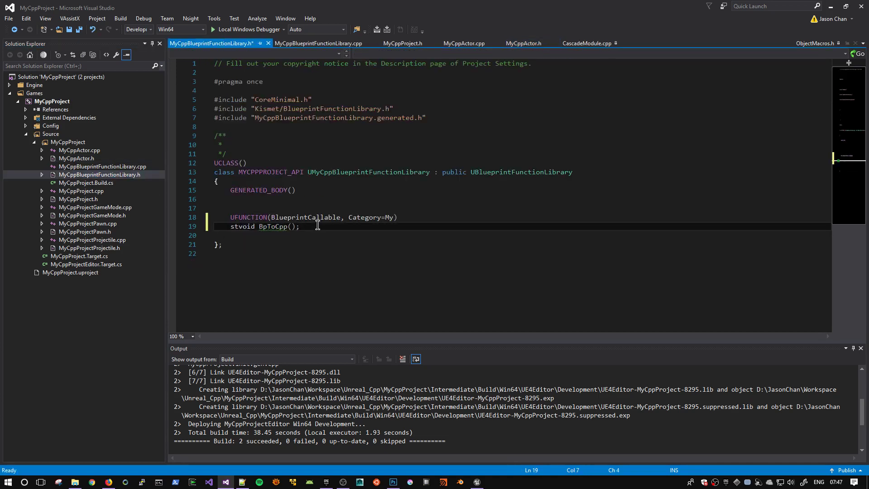
Make BpToCpp static and generate its implementation in the library .cpp
type("static")
key("ctrl+Right")
key("ctrl+Right")
key("Left")
key("Left")
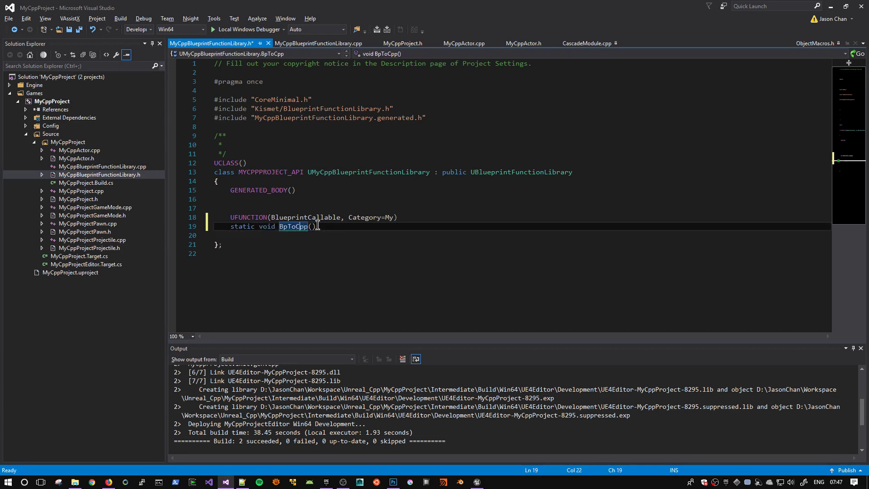
key("alt+shift+q")
key("Return")
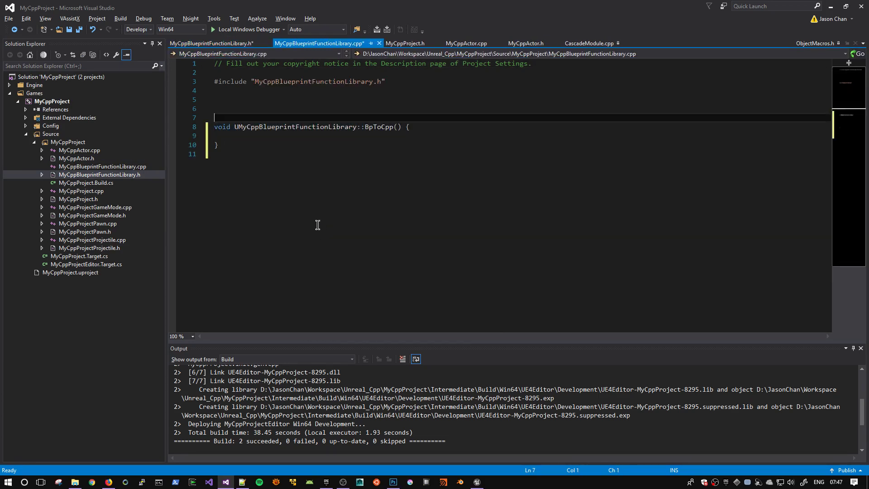
key("Delete")
key("ctrl+s")
Paste the AddOnScreenDebugMessage line from MyCppActor.cpp into BpToCpp
key("ctrl+Tab")
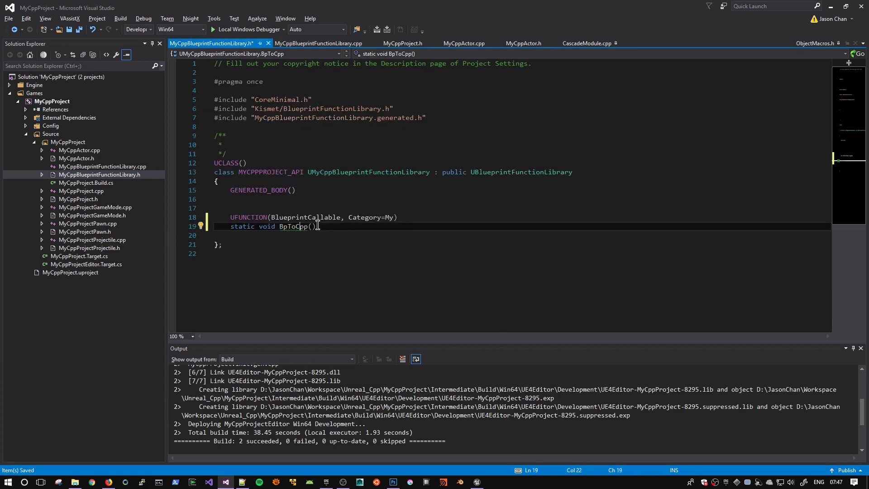
key("ctrl+Tab")
key("ctrl+Tab")
key("Up")
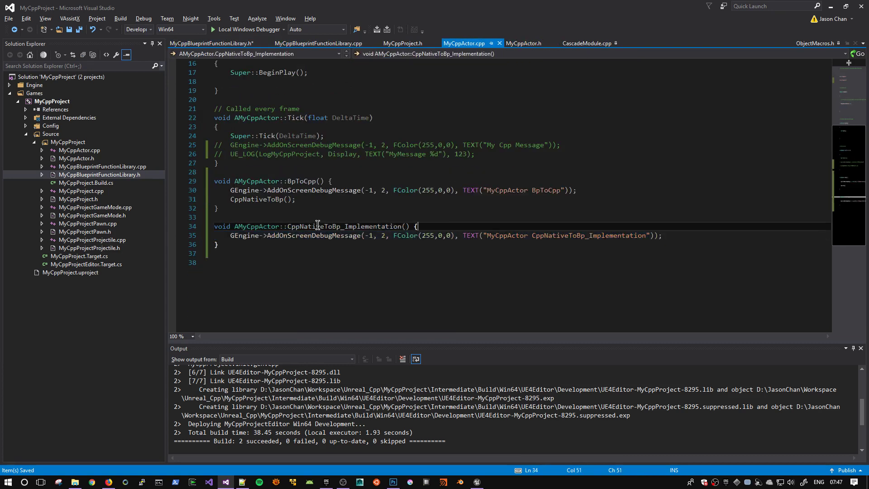
key("Up")
key("Up")
key("Up")
key("Up")
key("shift+Down")
key("ctrl+c")
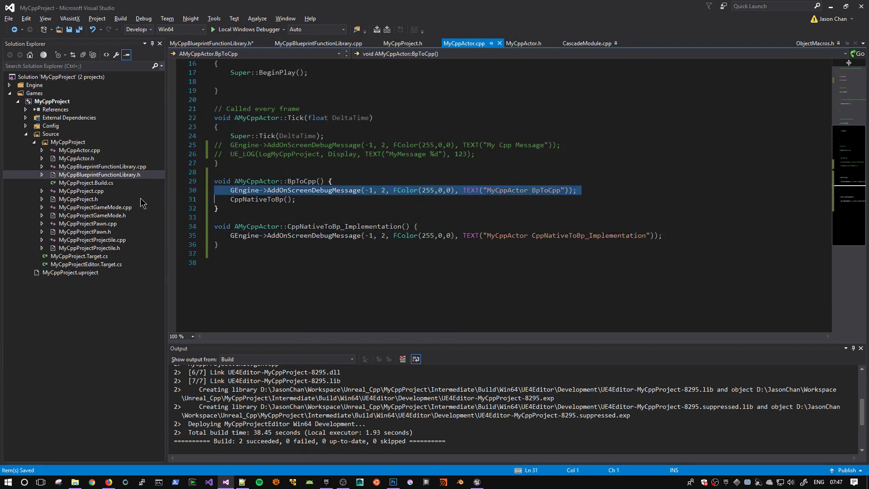
double_click(131, 166)
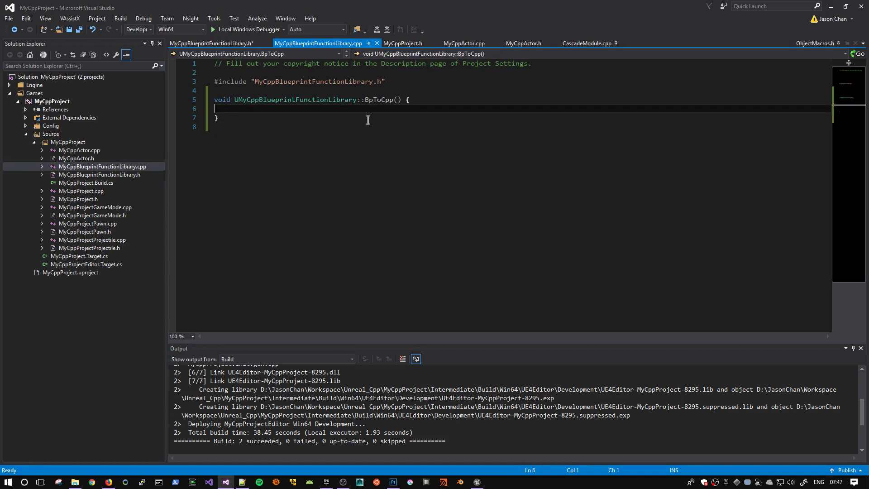
key("ctrl+v")
key("ctrl+s")
Change the message to 'UMyCppBlueprintFunctionLibrary BpToCpp' and make its FColor green
double_click(296, 100)
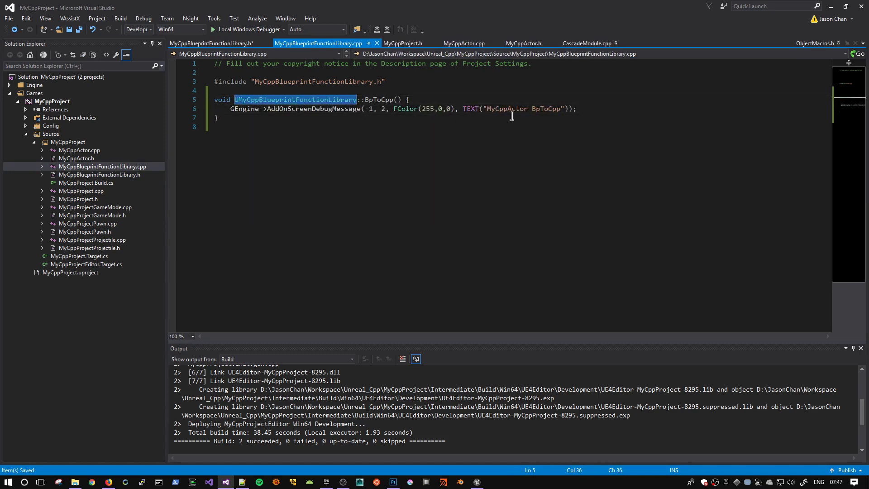
key("ctrl+c")
double_click(504, 109)
key("ctrl+v")
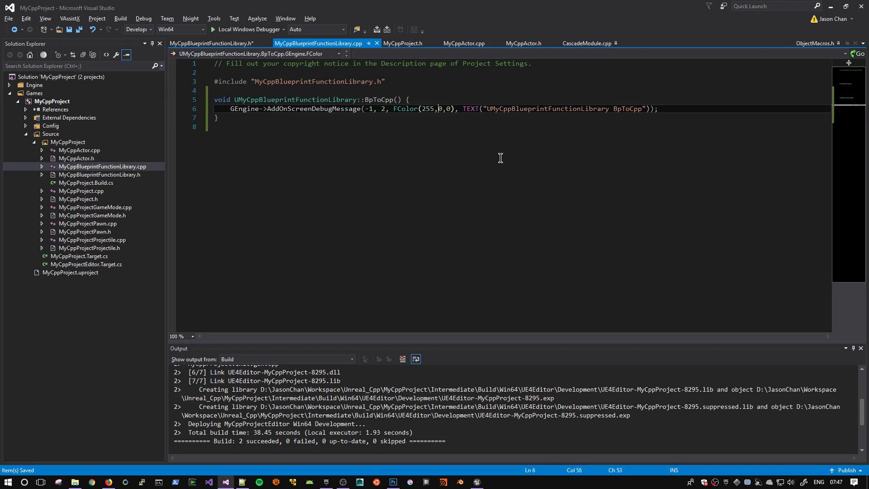
key("Right")
key("Delete")
type("255")
key("Left")
key("Left")
key("Left")
key("BackSpace")
key("BackSpace")
key("BackSpace")
type("0")
key("ctrl+s")
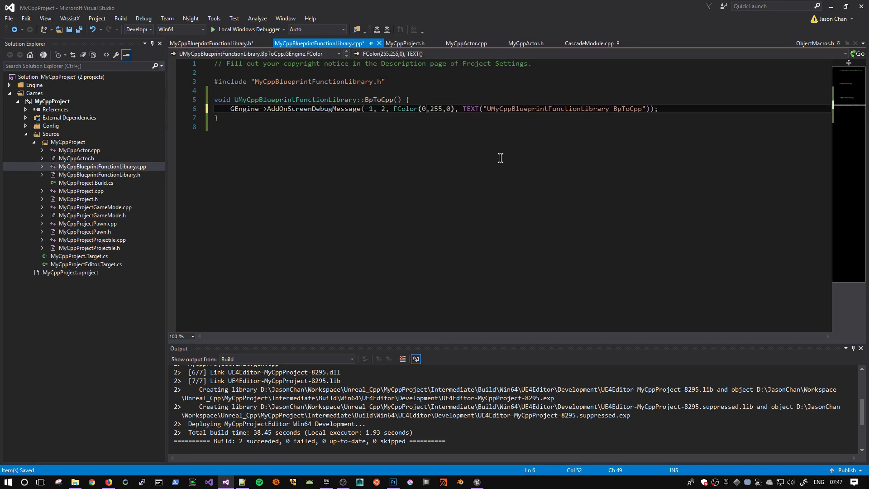
key("alt+g")
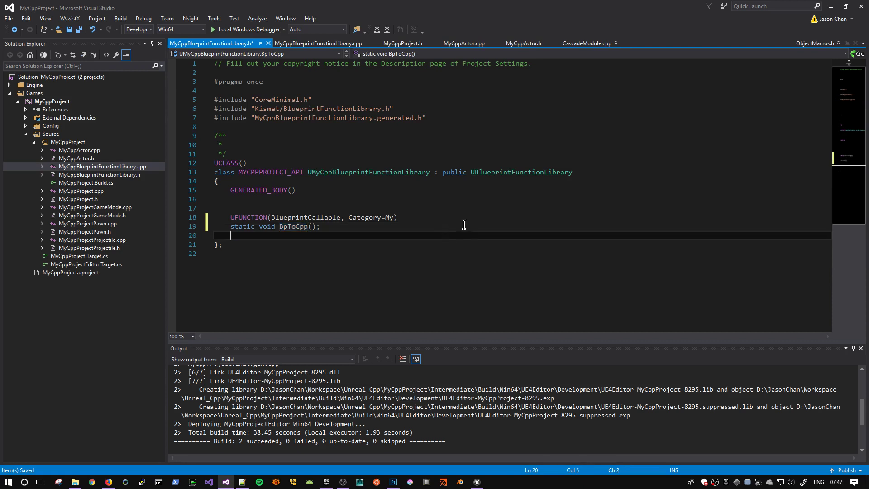
Add a public: access specifier above the BpToCpp declaration, save, and start a rebuild
left_click(482, 203)
key("Down")
type("public")
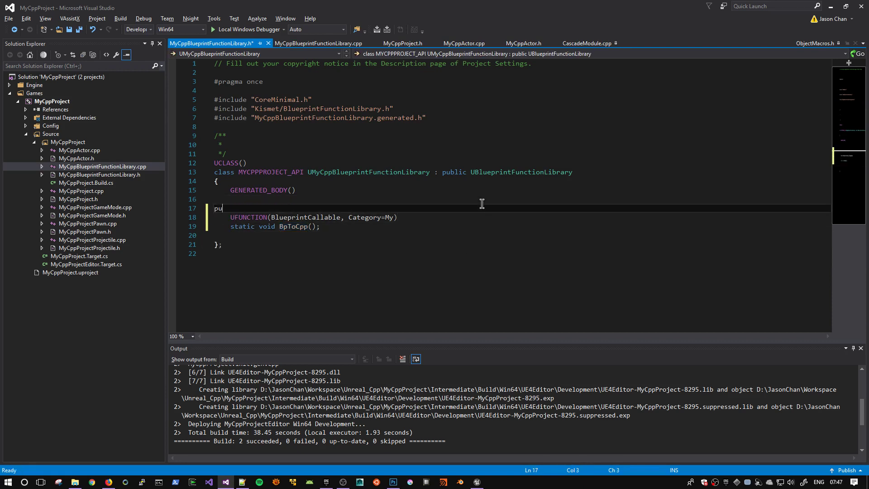
key("Up")
key("Delete")
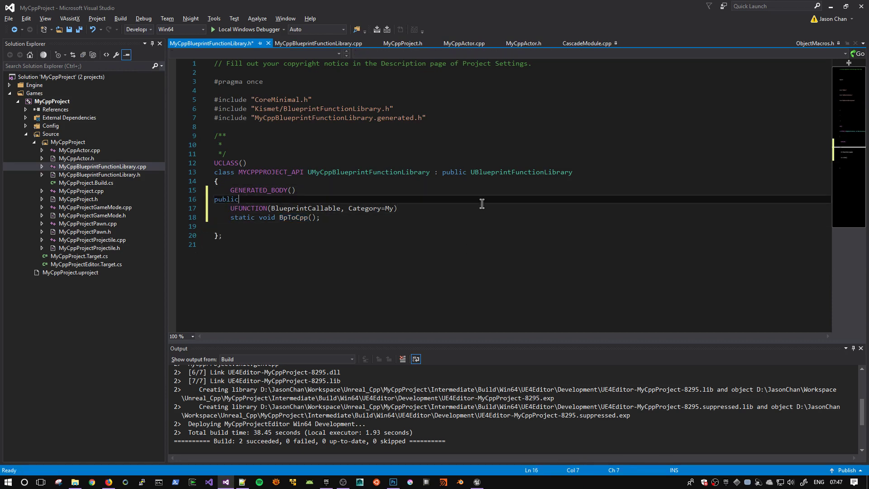
key("End")
type(":")
key("shift+Home")
type("pr")
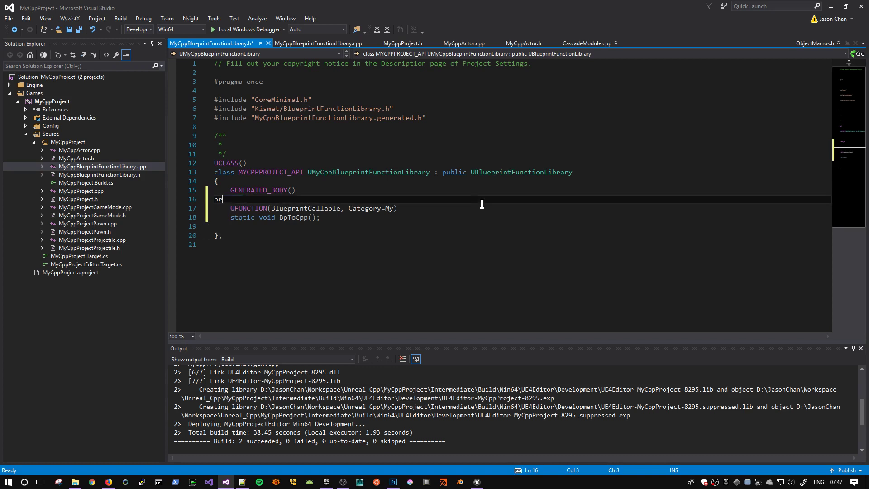
type("i")
key("Escape")
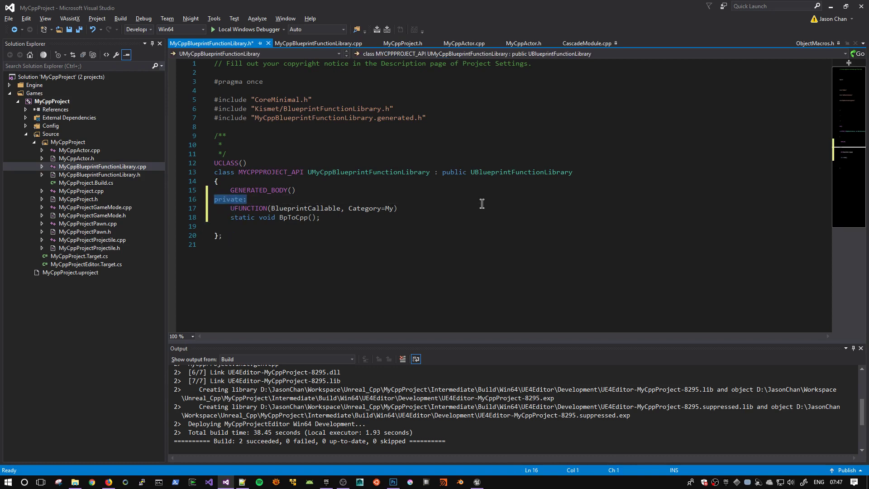
key("BackSpace")
key("shift+Home")
type("public:")
key("ctrl+Return")
key("ctrl+shift+b")
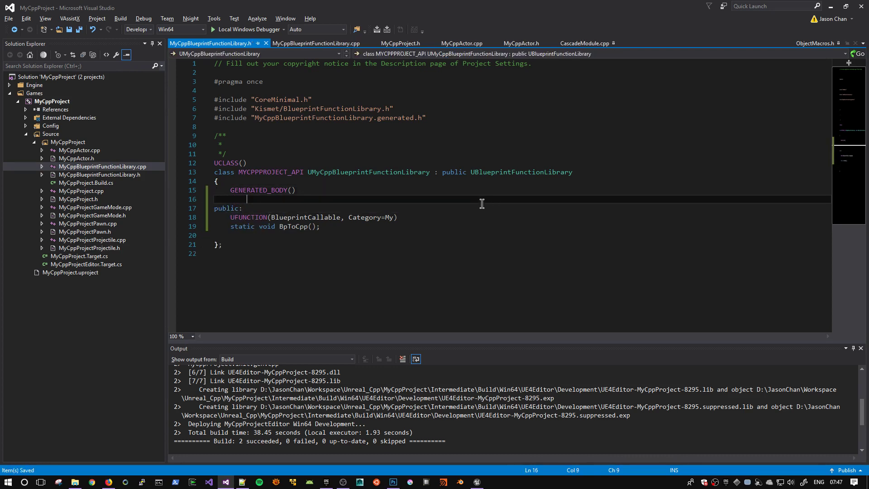
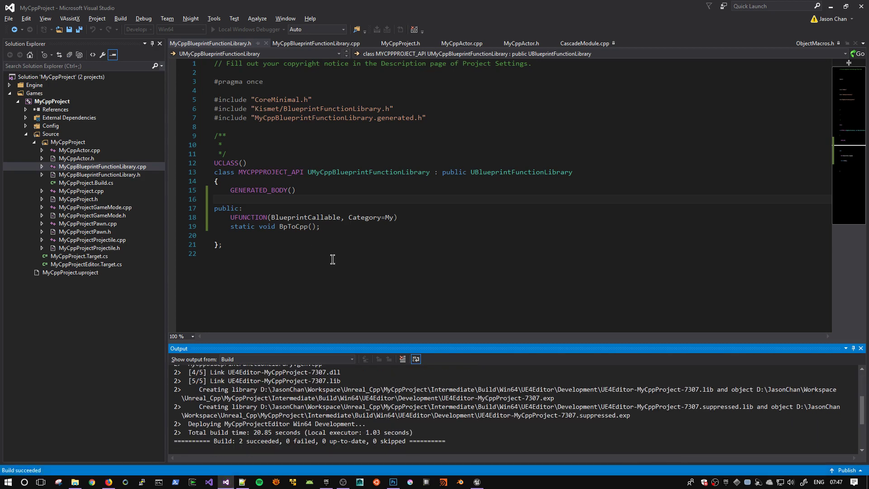
Open MyCppActor_Blueprint from the World Outliner and move its My Test Func node lower
left_click(476, 482)
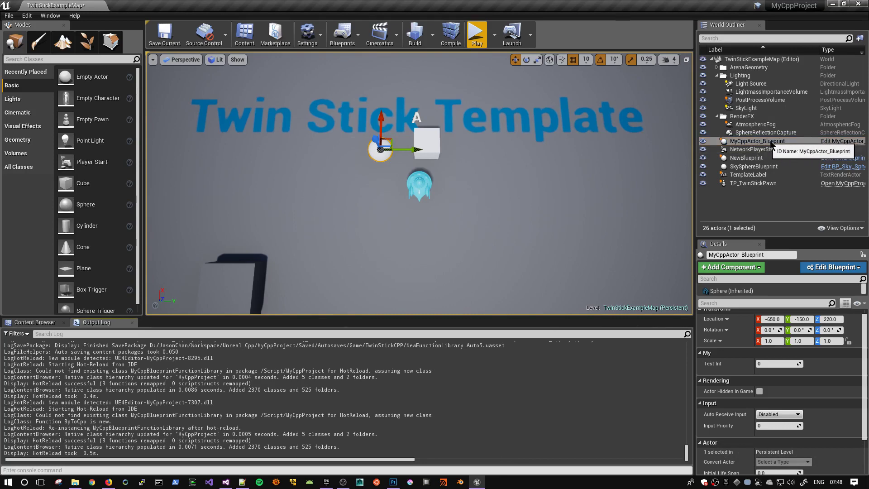
left_click(825, 146)
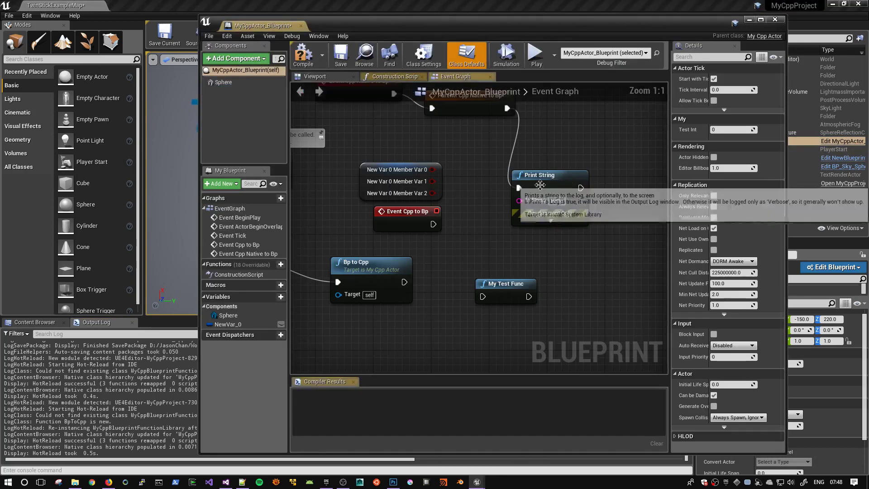
left_click_drag(492, 285, 475, 329)
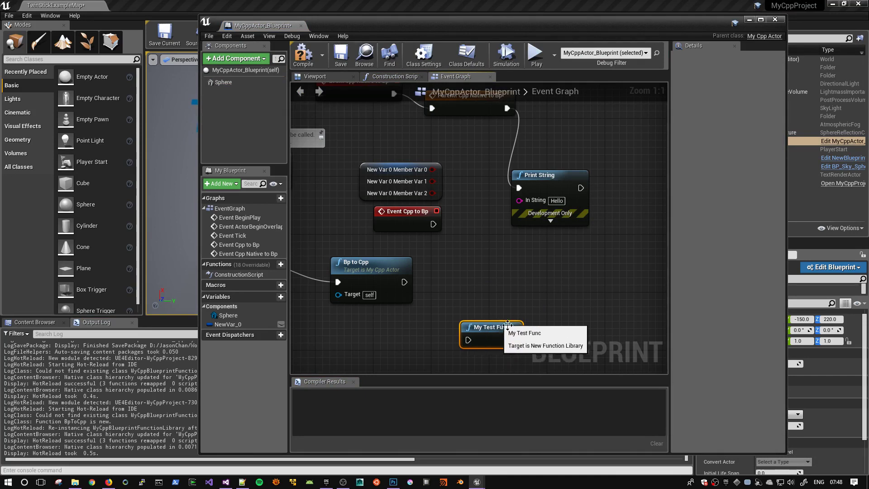
Search the graph's action list for 'BpTo' entries, then dismiss it and switch to Visual Studio
right_click(488, 266)
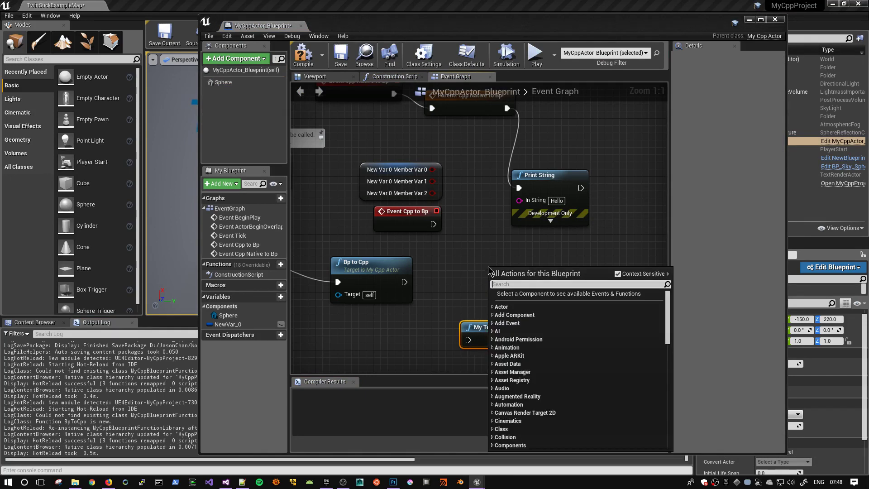
type("BpTo")
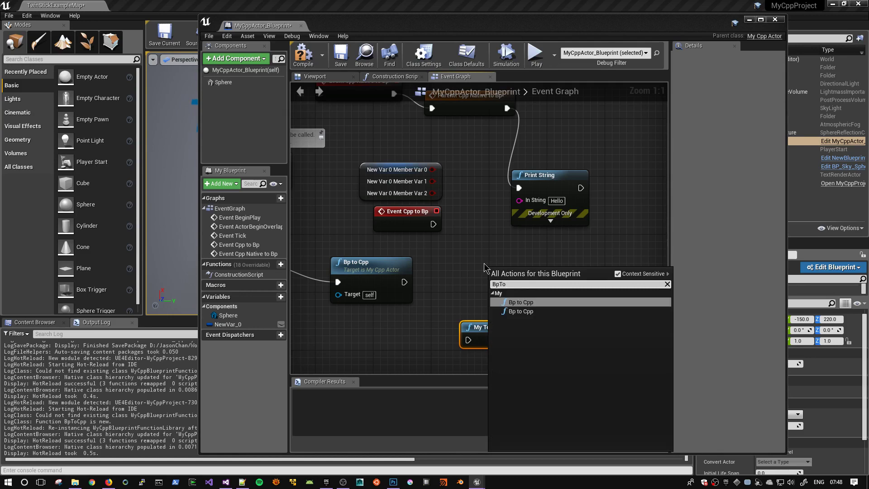
key("Down")
key("BackSpace")
key("BackSpace")
key("Escape")
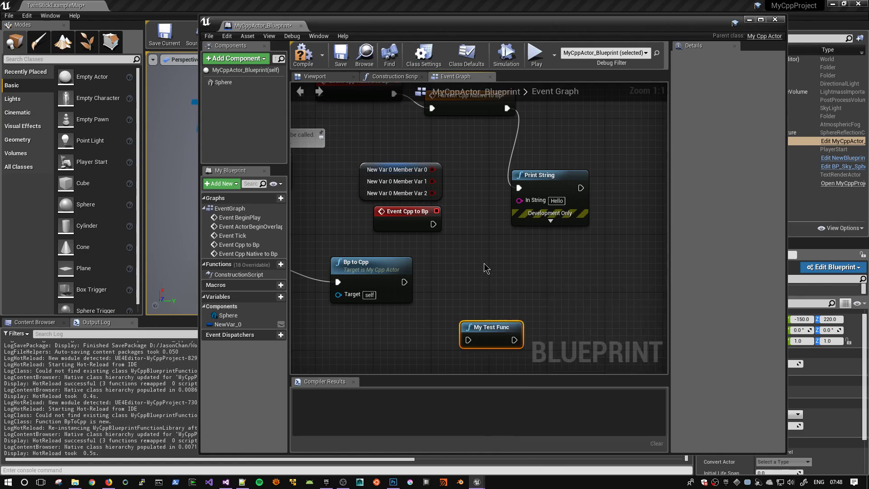
key("alt+Tab")
key("alt+Tab")
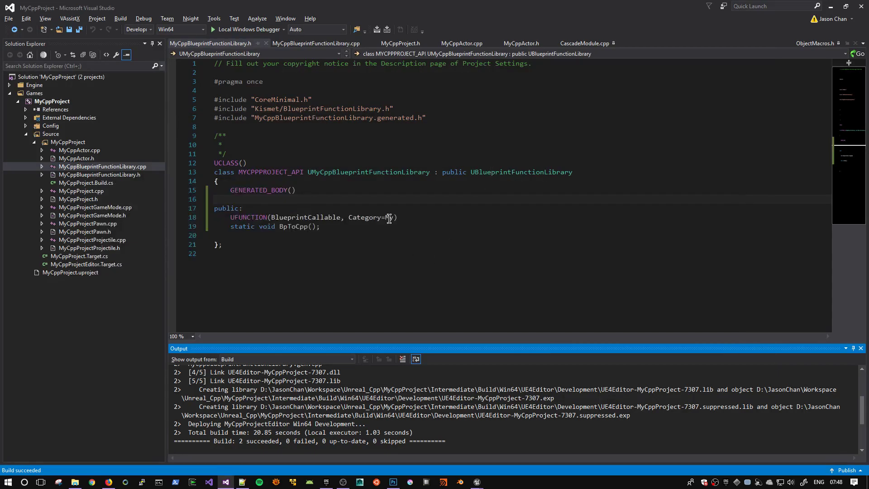
Replace BpToCpp's Category 'My' with UMyCppBlueprintFunctionLibrary and rebuild the project
double_click(343, 174)
key("ctrl+c")
double_click(389, 218)
key("ctrl+v")
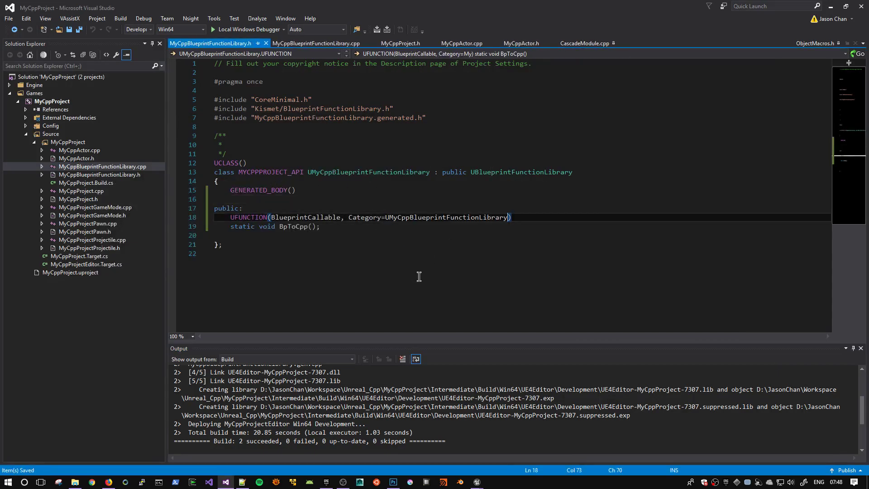
key("ctrl+shift+b")
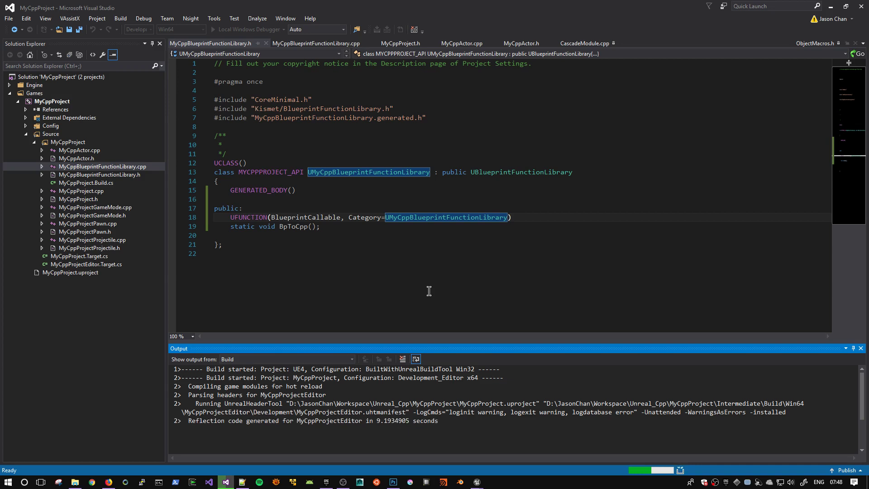
Back in the Blueprint editor, add the library's Bp to Cpp node to the Event Graph
key("alt+Tab")
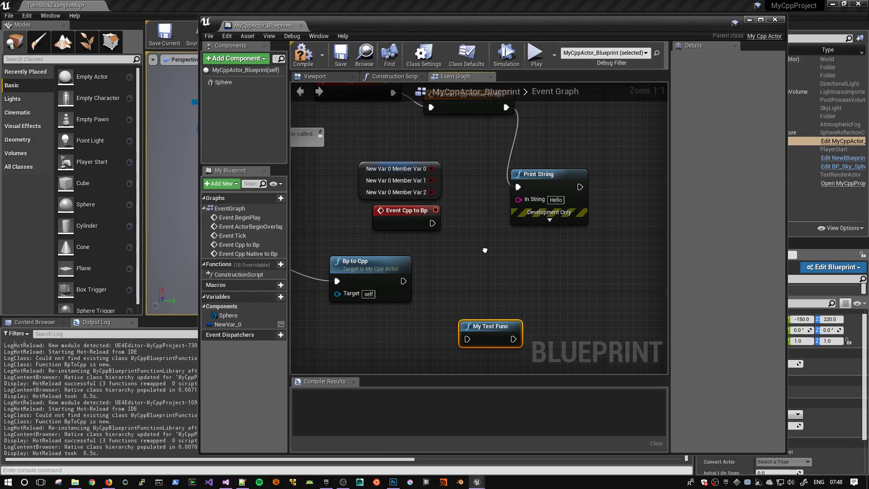
right_click(485, 251)
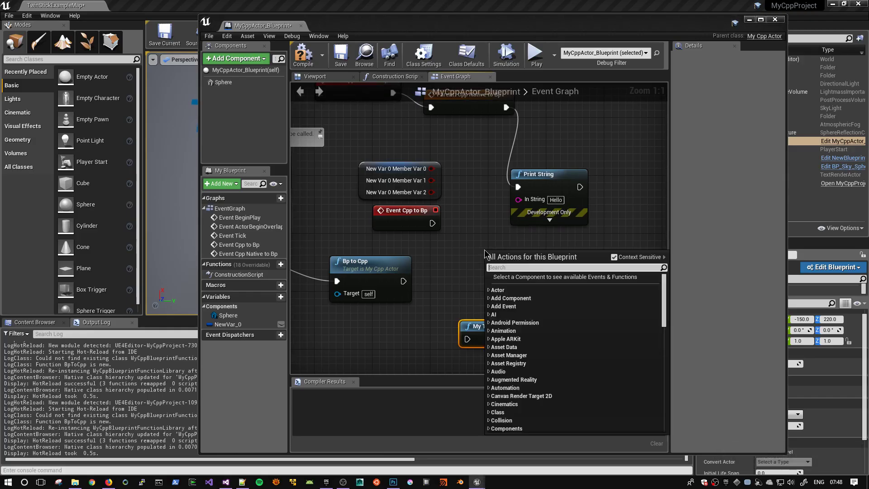
type("Bp")
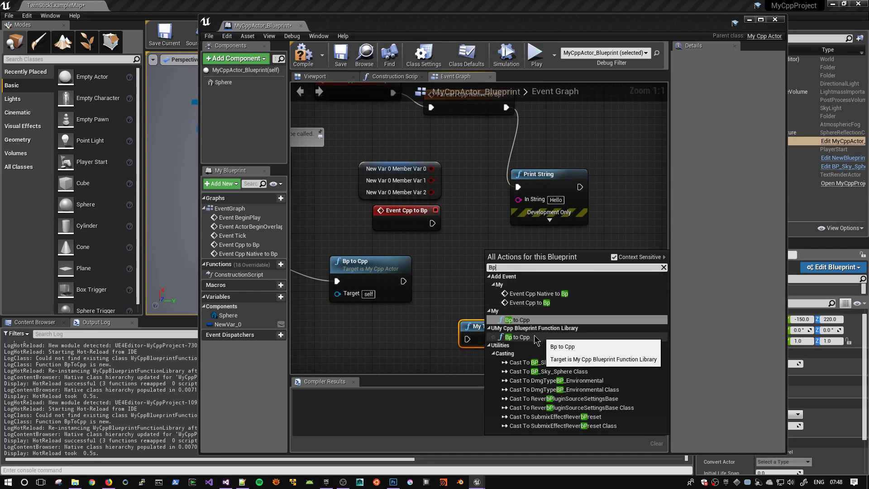
left_click(520, 337)
Move the member Bp to Cpp node down and rewire Event Tick to the library Bp to Cpp node
right_click_drag(419, 252, 517, 236)
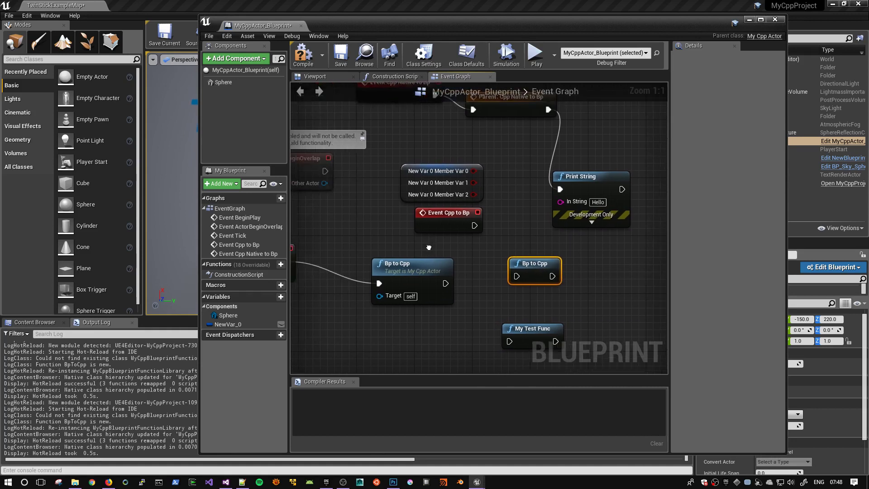
left_click(469, 255)
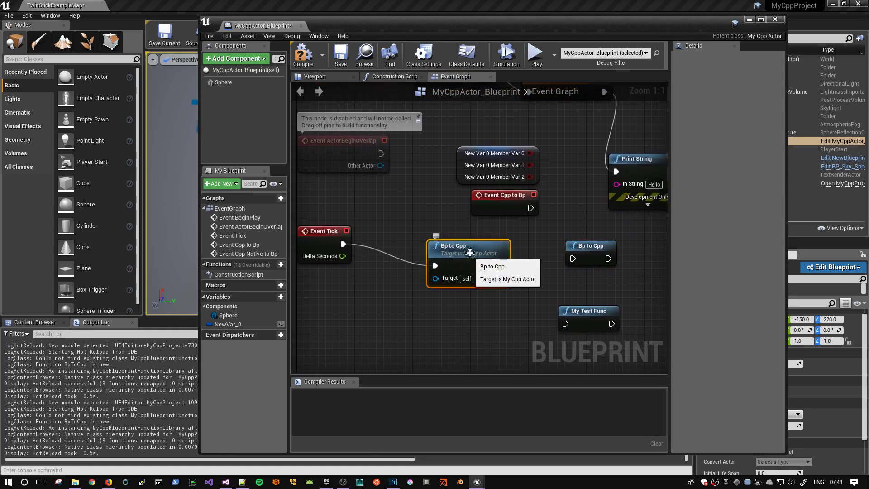
left_click_drag(469, 255, 469, 305)
left_click(385, 272)
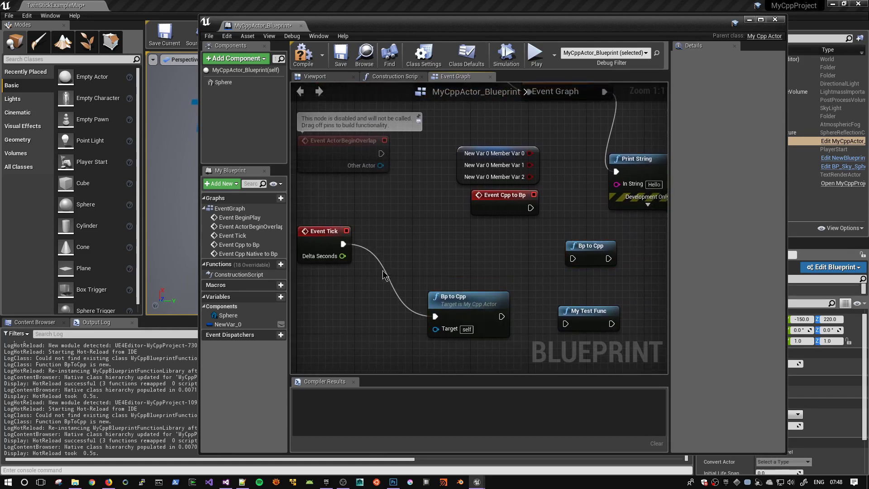
left_click(384, 275, "alt")
left_click_drag(343, 244, 566, 259)
left_click(583, 251)
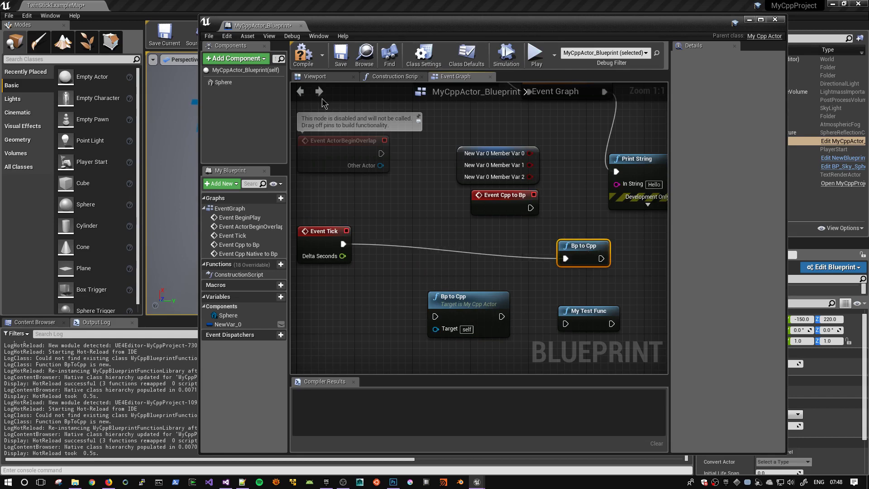
Compile the Blueprint and run a quick Play test, then stop it
left_click(303, 55)
left_click_drag(409, 31, 507, 30)
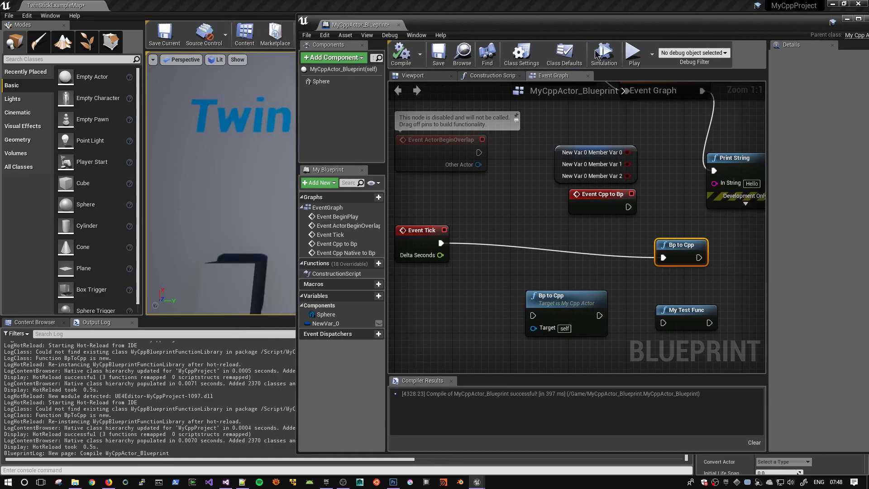
left_click(635, 52)
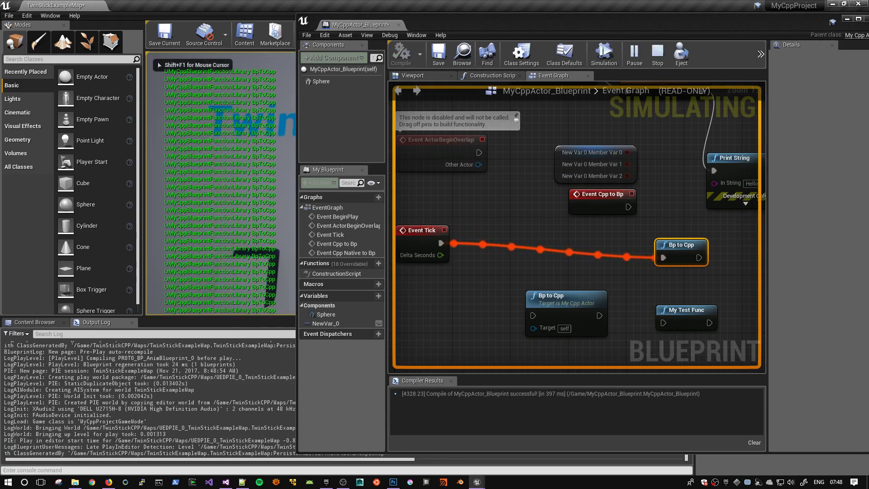
key("Escape")
Glance at Visual Studio, return to the Blueprint editor and close it
key("alt+Tab")
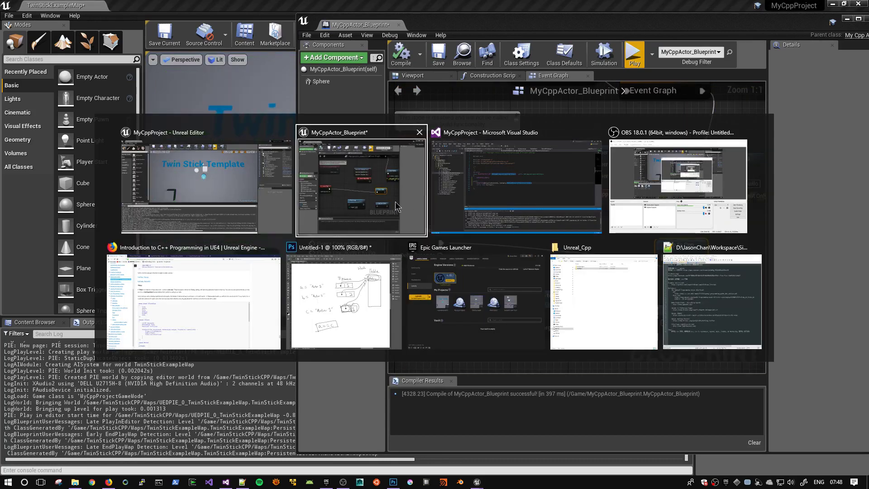
key("alt+Tab")
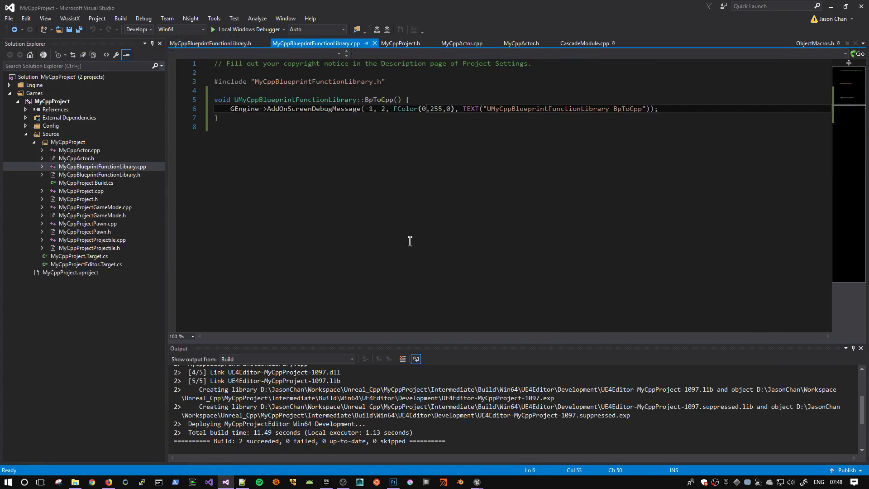
key("alt+Tab")
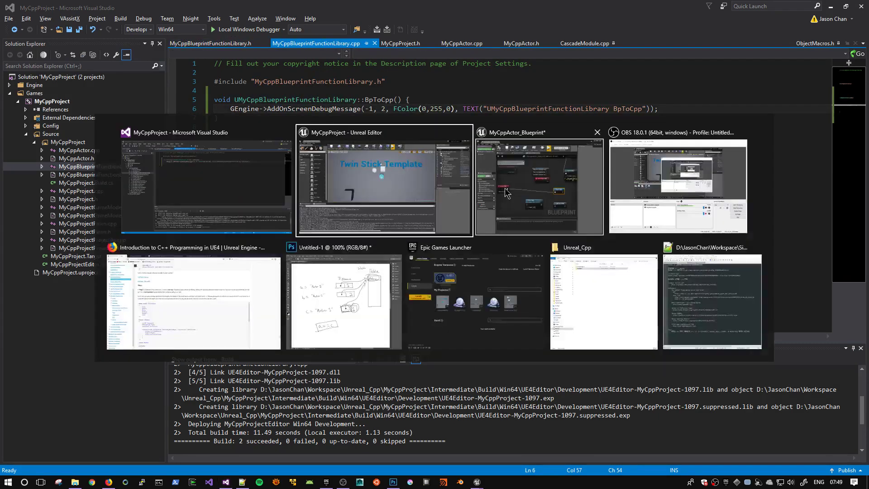
left_click(402, 194)
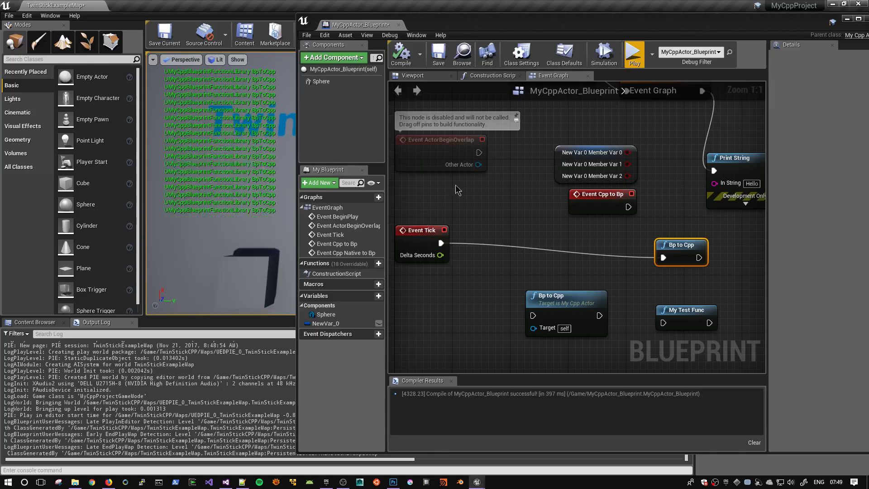
left_click_drag(467, 21, 328, 19)
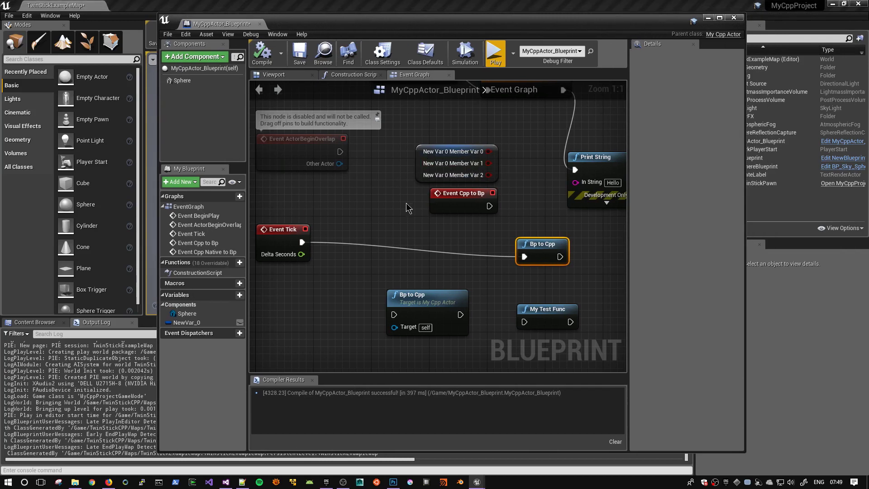
left_click(735, 18)
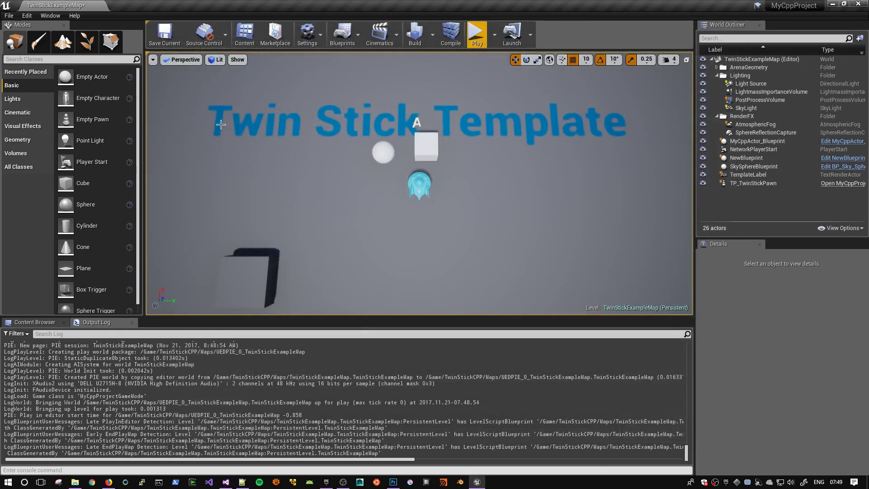
Open Editor Preferences from the Edit menu
left_click(26, 16)
left_click(27, 15)
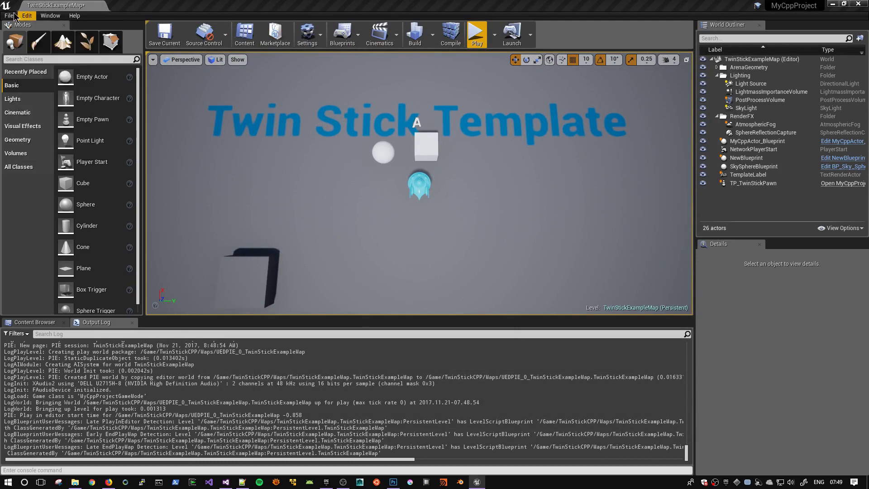
left_click(9, 16)
mouse_move(26, 16)
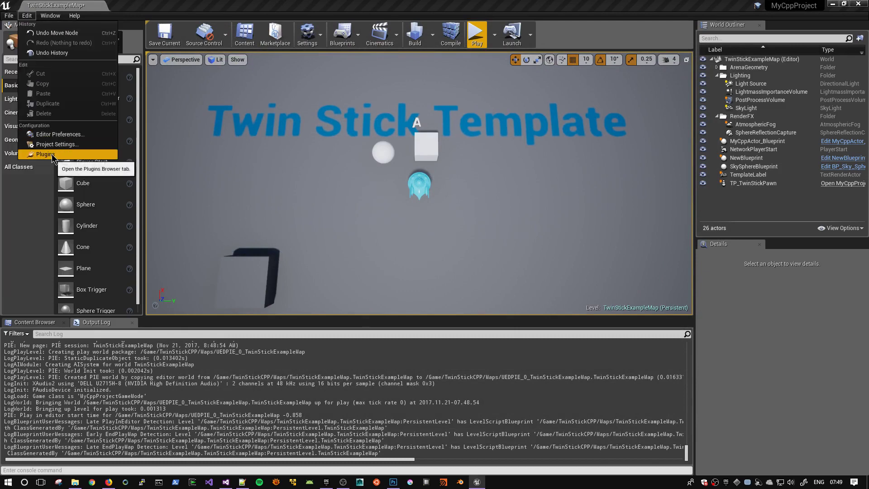
left_click(56, 134)
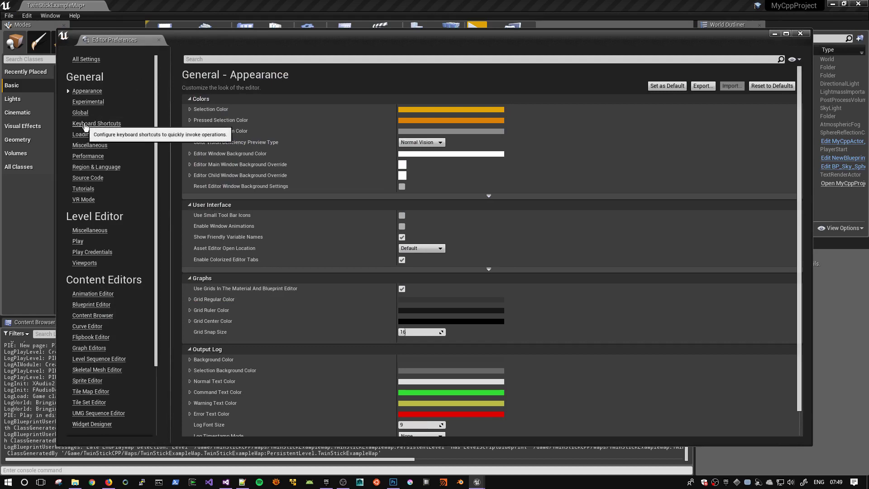
Browse the Keyboard Shortcuts, Play, Play Credentials and Viewports preference pages, then close Editor Preferences
left_click(99, 124)
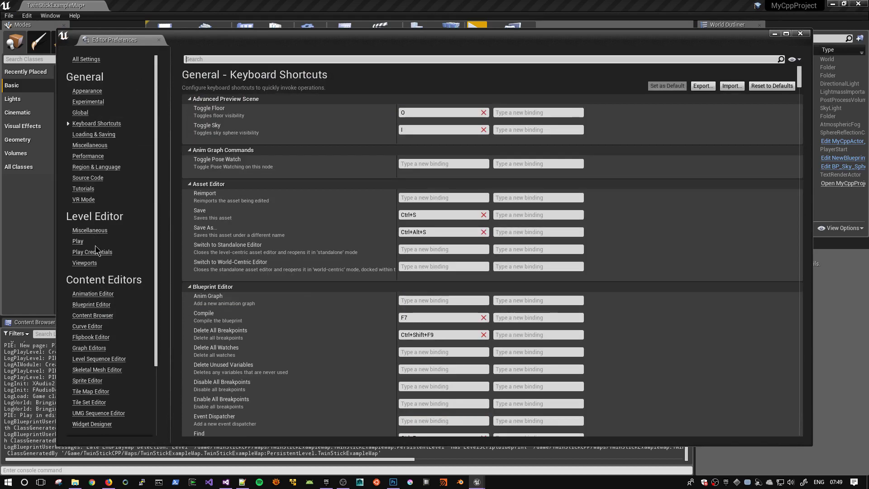
left_click(78, 241)
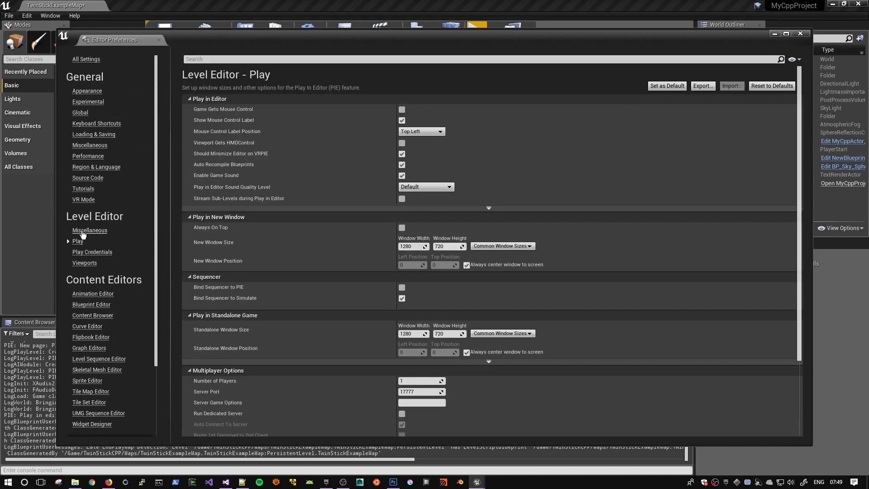
left_click(88, 230)
left_click(84, 252)
left_click(79, 263)
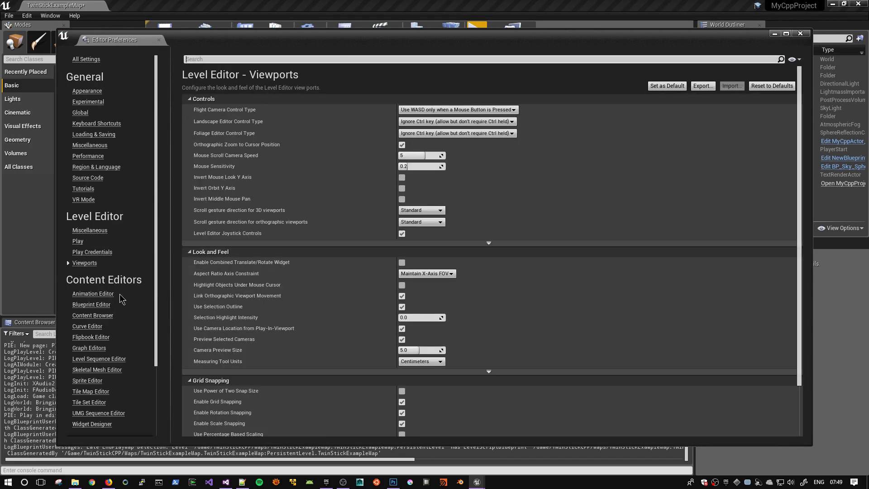
scroll(123, 299, "down", 3)
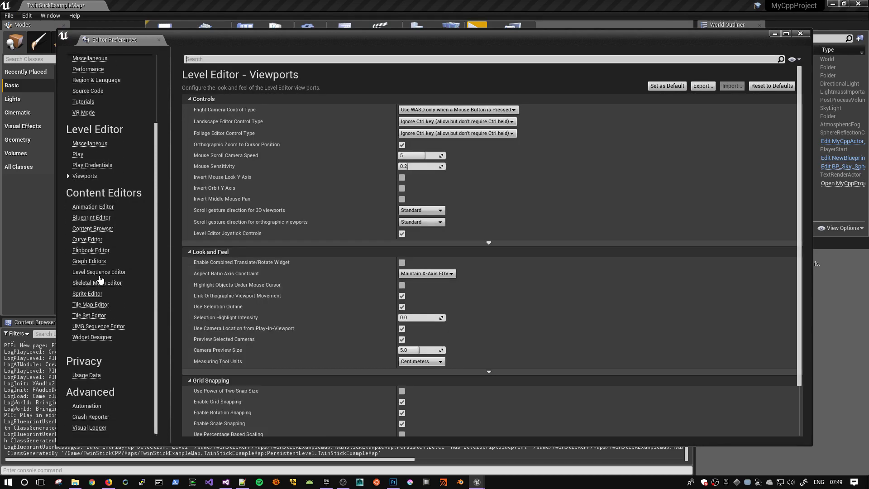
scroll(130, 245, "down", 1)
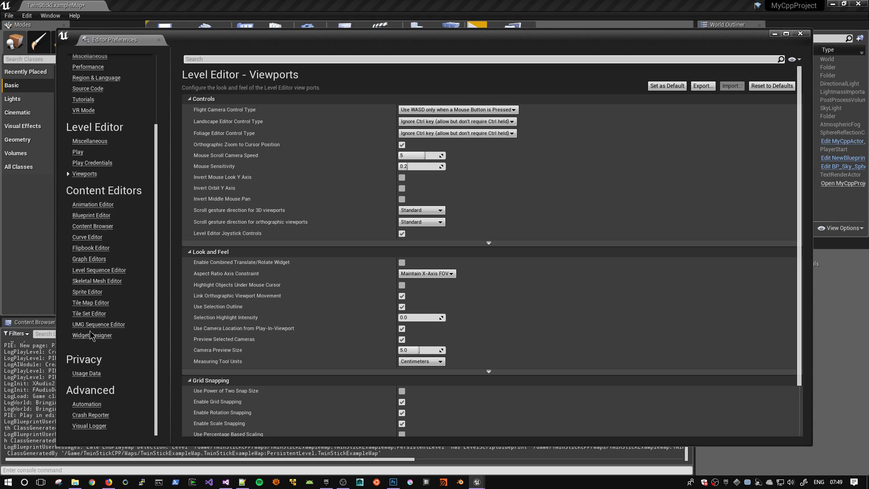
left_click(800, 34)
left_click(25, 17)
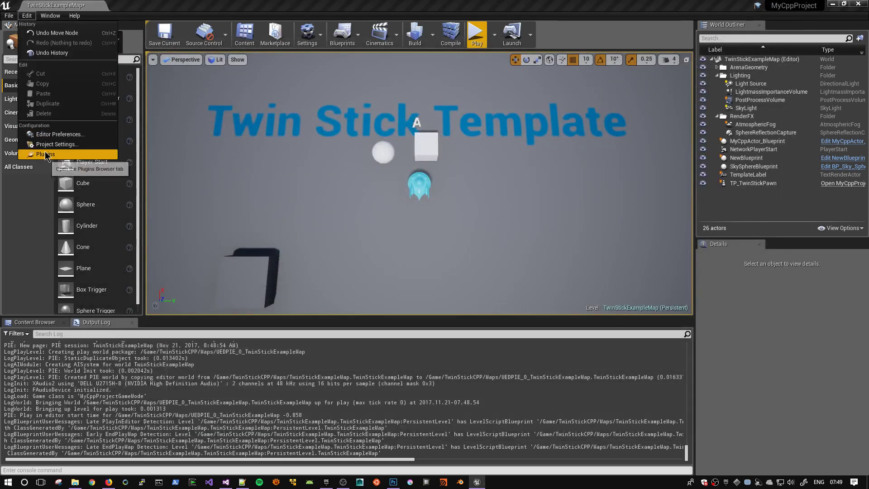
Open Project Settings on the Input page and expand the axis mappings
left_click(66, 148)
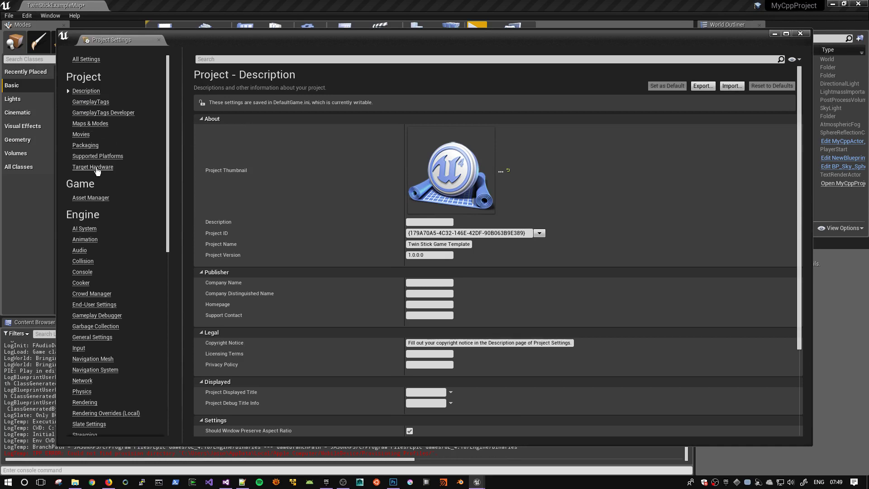
scroll(86, 217, "down", 3)
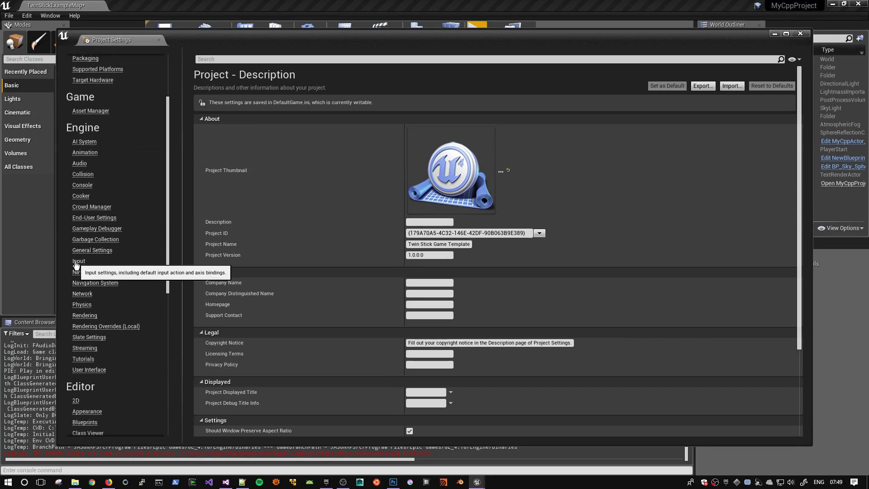
left_click(76, 266)
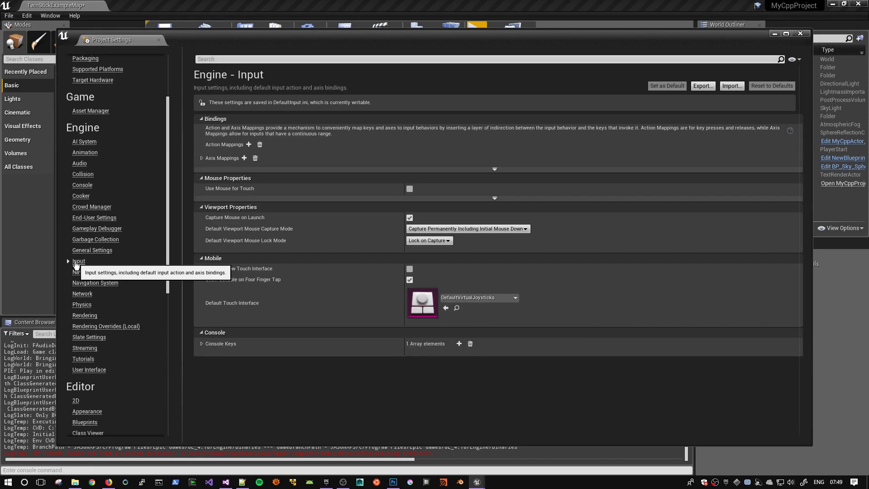
left_click(202, 158)
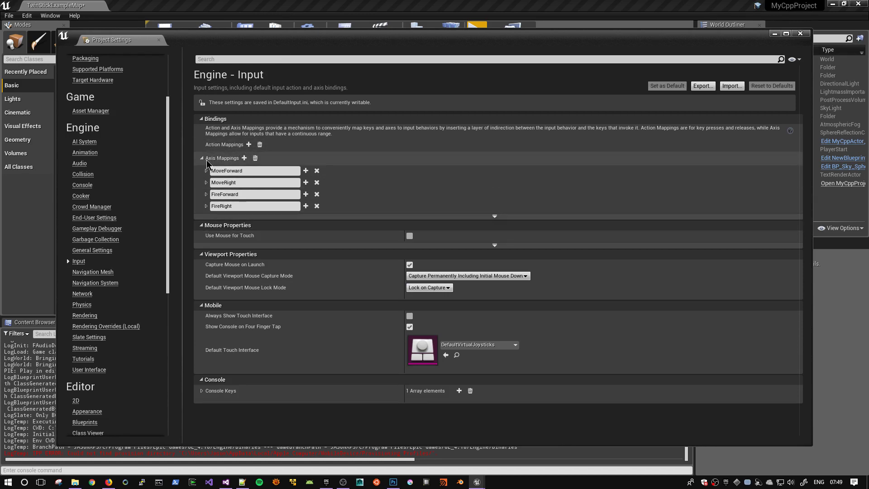
Add a new action mapping named Shoot and bind it to the 1 key
left_click(250, 145)
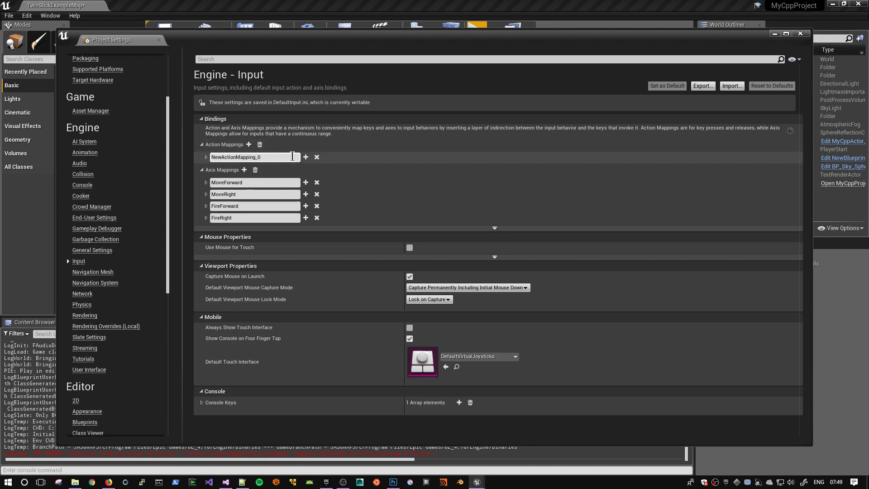
left_click(205, 157)
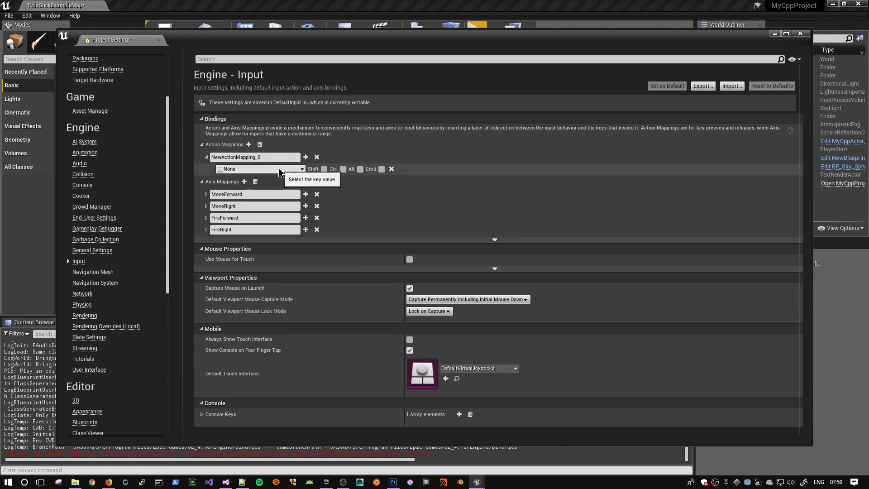
left_click(278, 169)
left_click(233, 199)
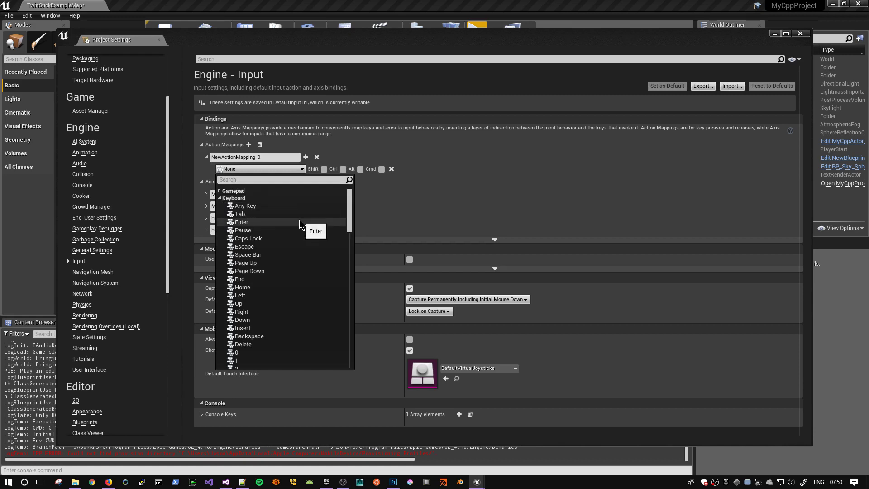
scroll(285, 308, "down", 1)
scroll(285, 348, "down", 1)
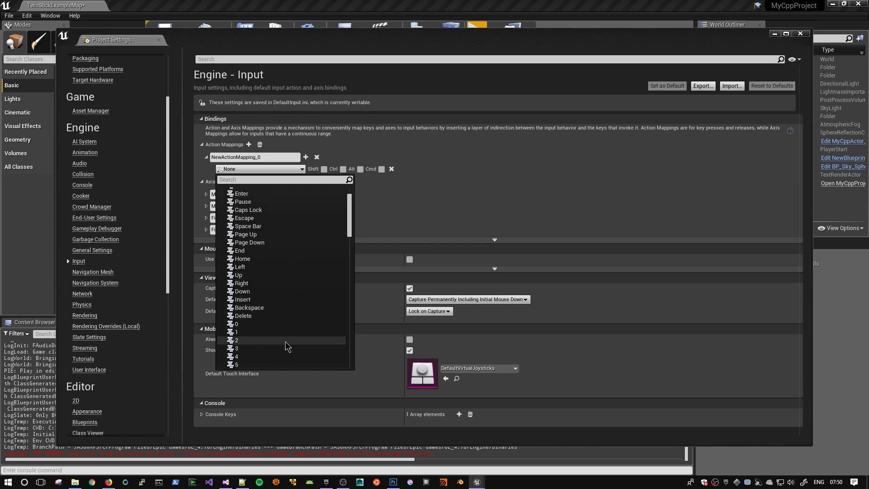
left_click(277, 333)
type("Shoot")
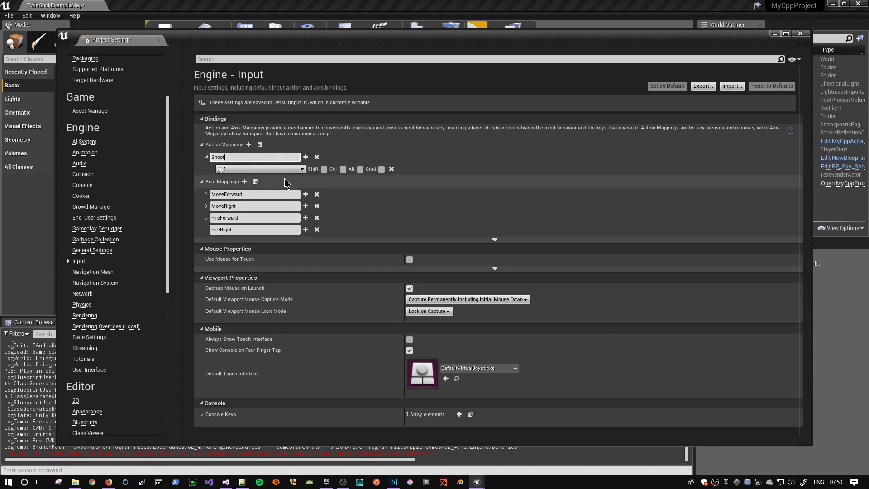
left_click(421, 187)
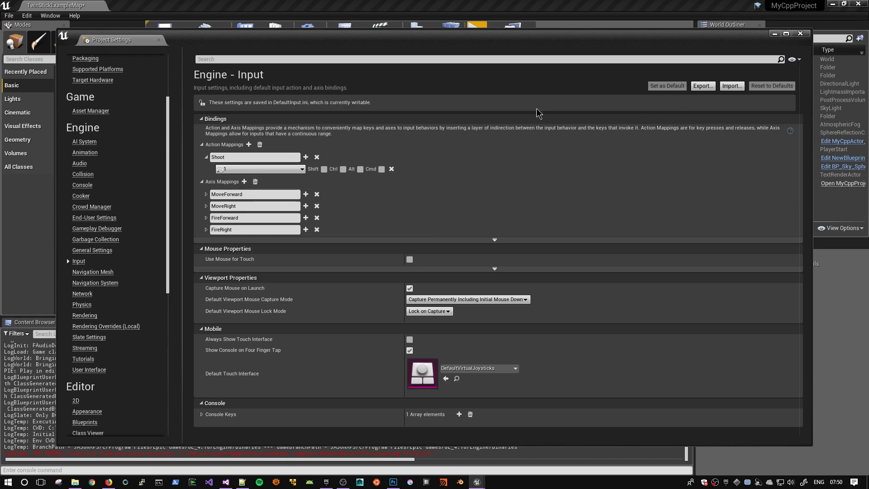
mouse_move(253, 51)
left_mouse_down()
mouse_move(267, 110)
mouse_move(269, 50)
left_mouse_up()
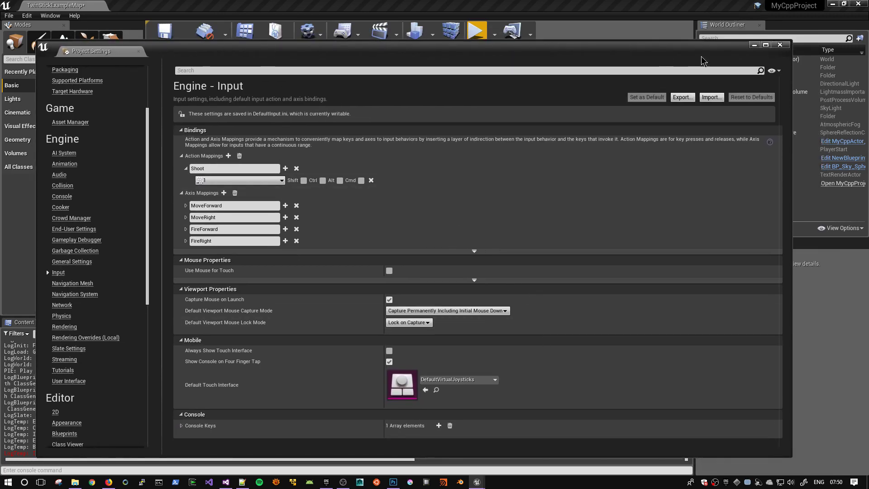
Close Project Settings, save the level, and open MyCppActor_Blueprint
left_click(780, 45)
key("ctrl+s")
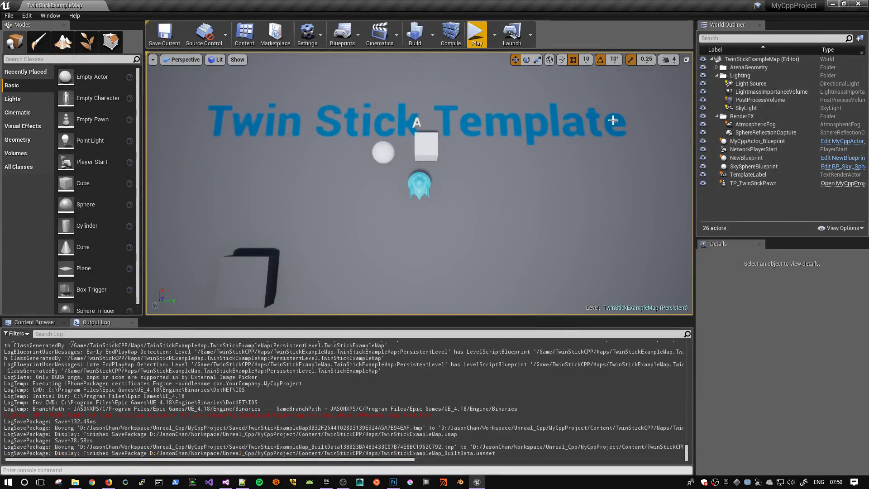
left_click(842, 141)
Add an InputAction Shoot event below Event Tick and wire Pressed into Bp to Cpp
right_click(337, 206)
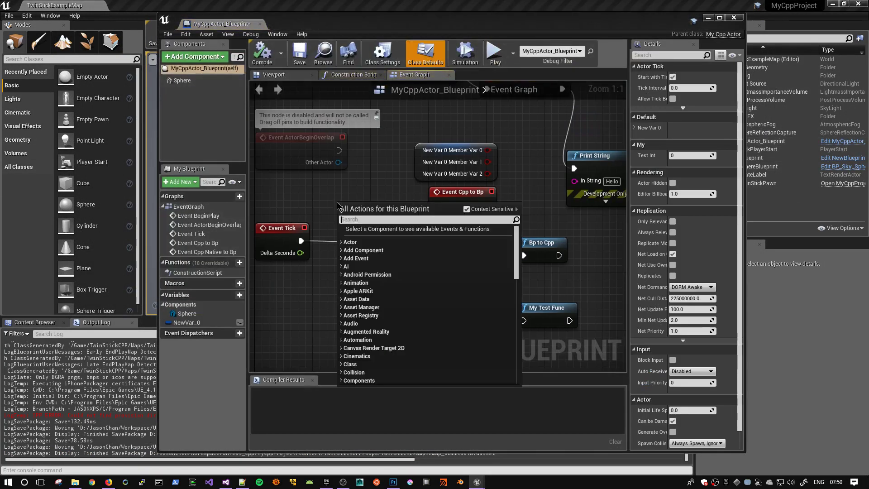
type("sh")
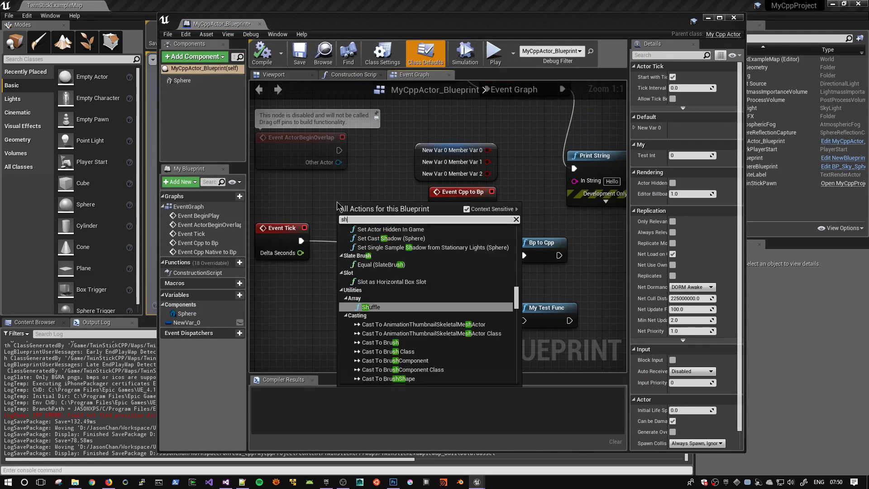
type("o")
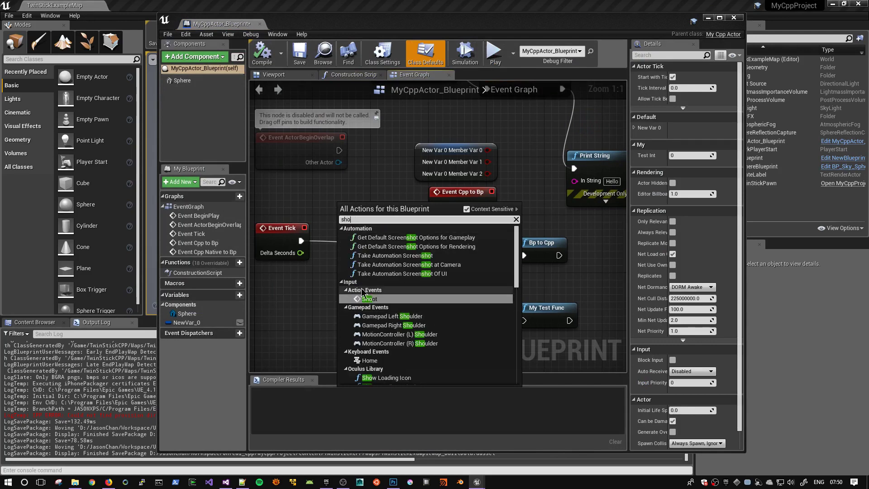
left_click(362, 299)
mouse_move(362, 209)
left_mouse_down()
mouse_move(304, 296)
mouse_move(526, 325)
left_mouse_up()
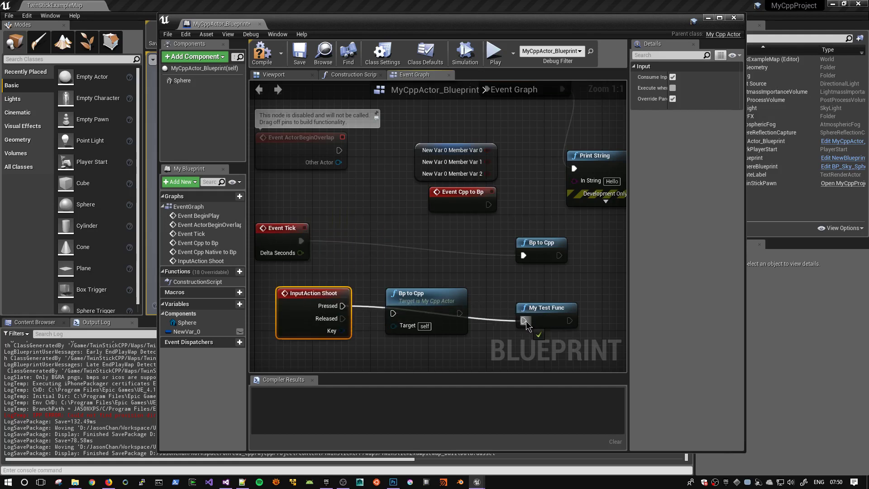
mouse_move(343, 305)
left_mouse_down()
mouse_move(393, 313)
mouse_move(418, 274)
left_mouse_up()
Compile, disconnect Event Tick from the Bp to Cpp call, and recompile
key("F7")
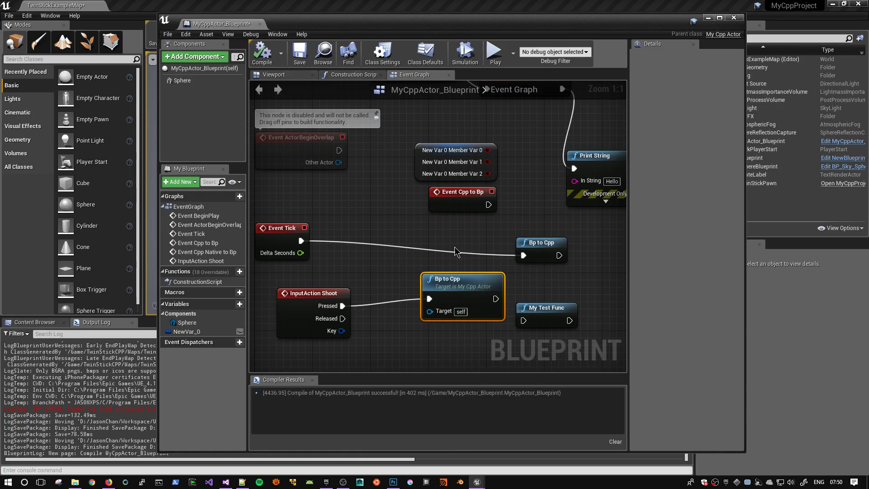
left_click(381, 244, "alt")
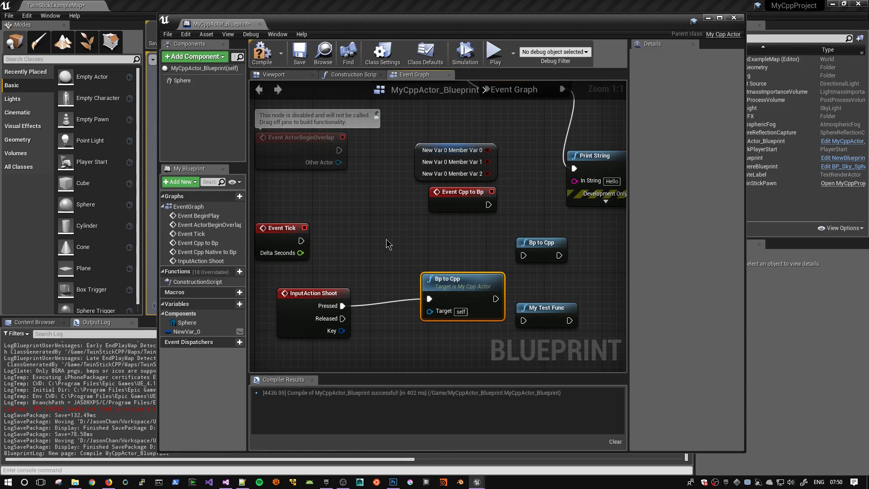
left_click(265, 51)
left_click_drag(319, 26, 473, 26)
left_click(649, 50)
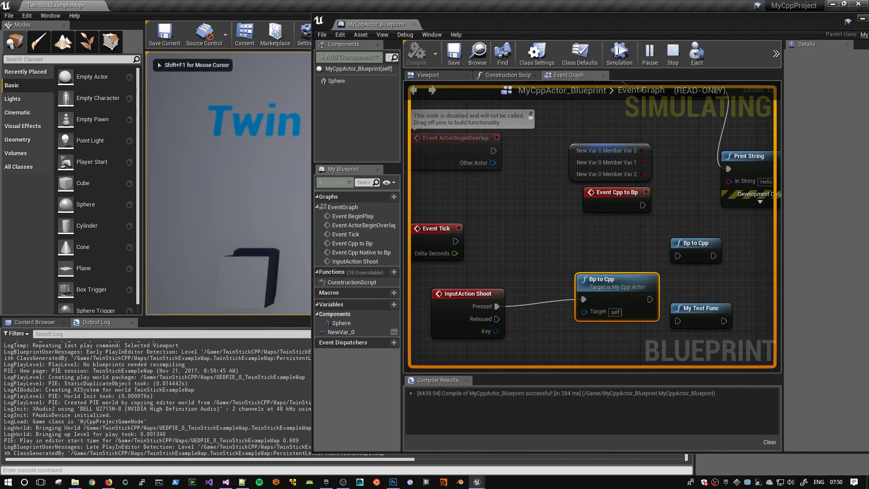
key("Escape")
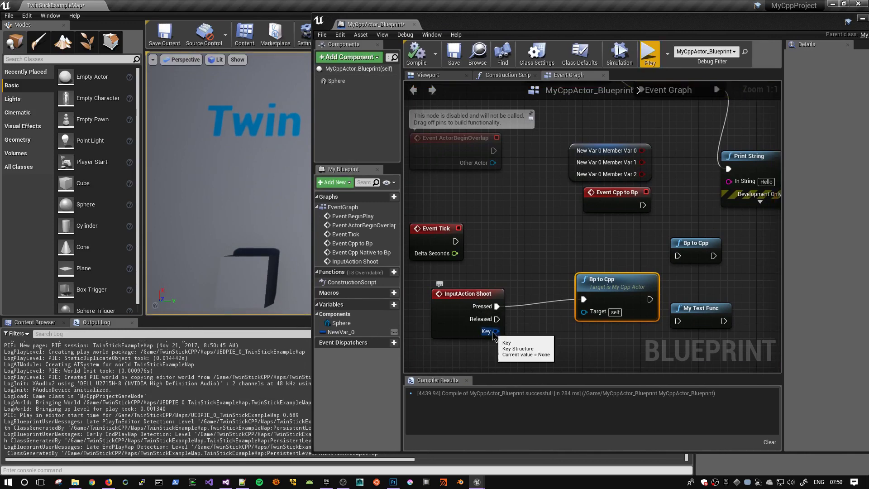
left_click(649, 54)
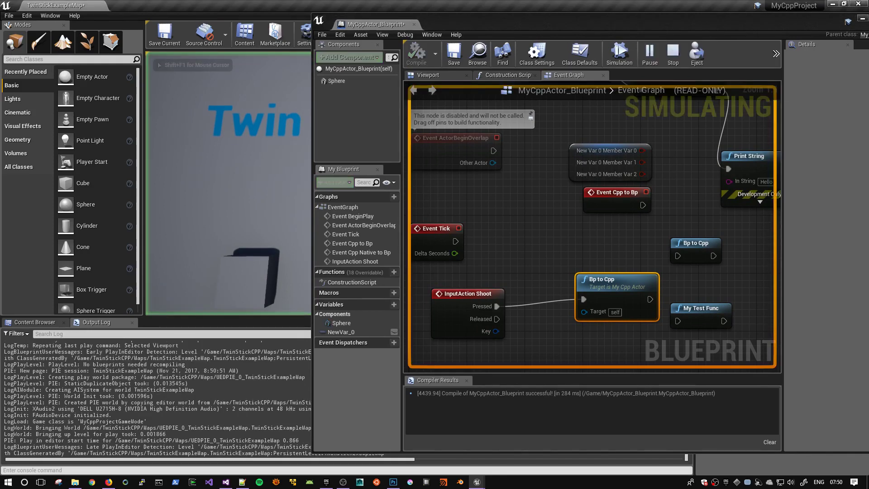
key("Escape")
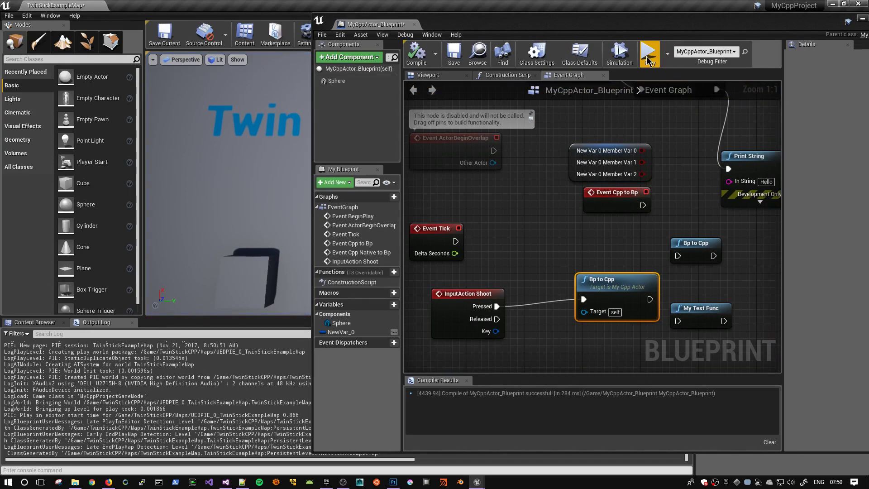
left_click(649, 60)
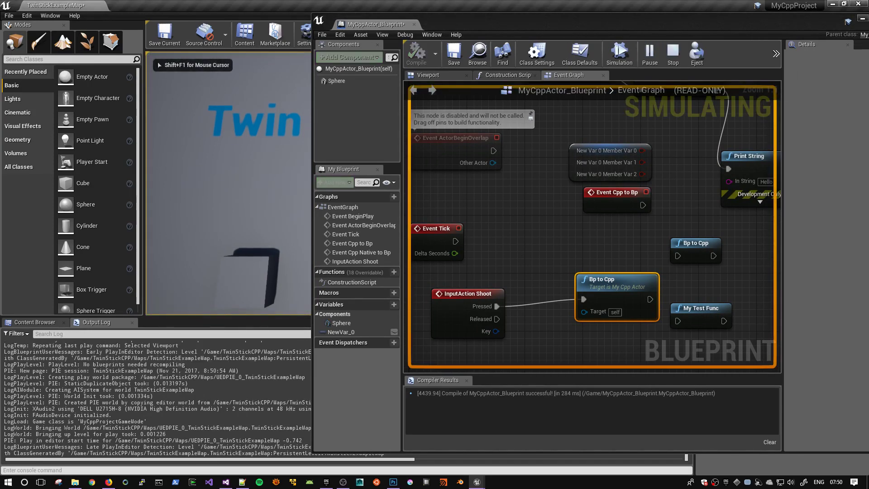
key("Escape")
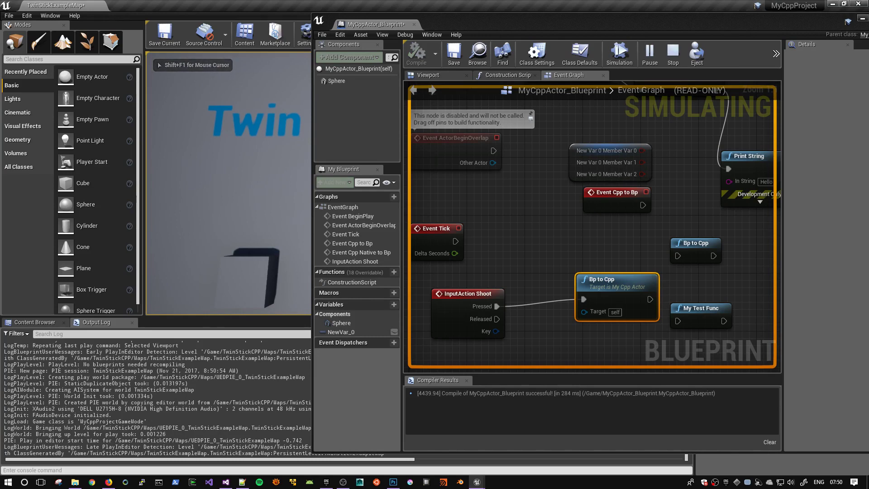
right_click(532, 261)
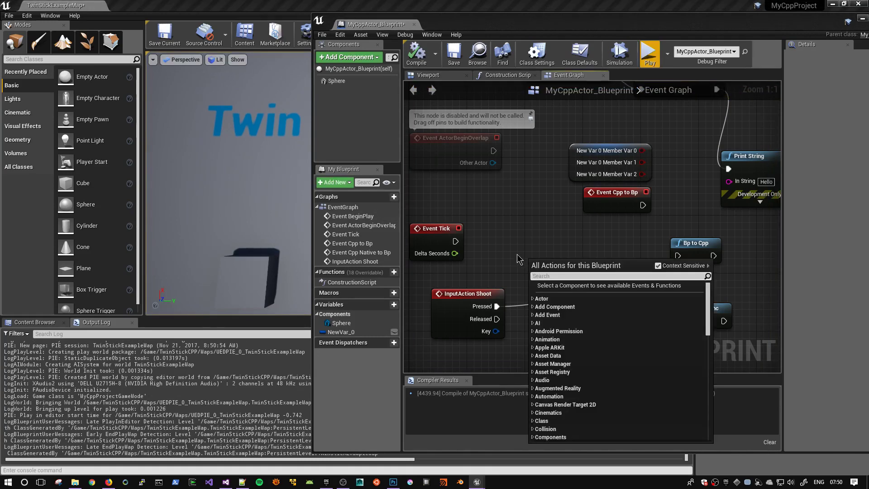
left_click(495, 295)
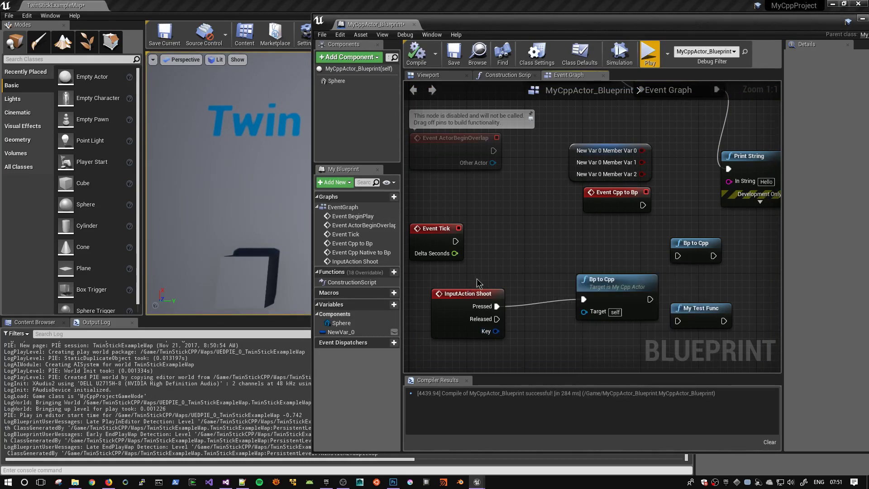
left_click(476, 292)
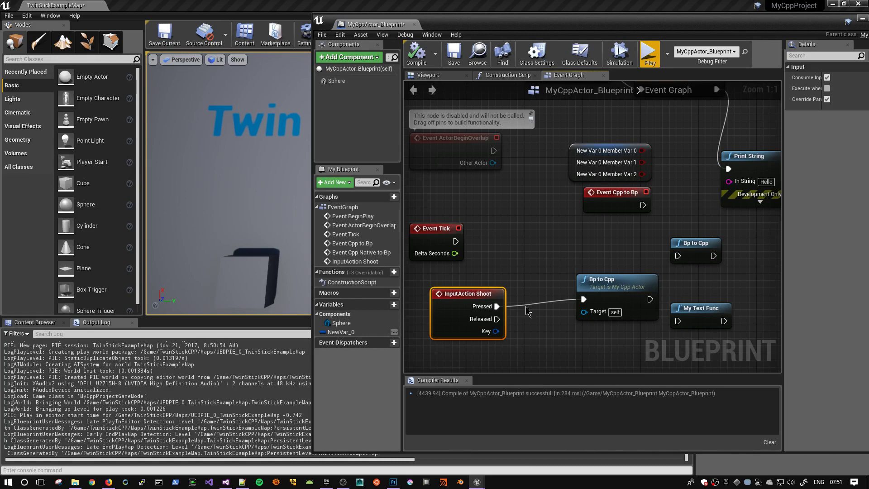
mouse_move(581, 209)
right_mouse_down()
mouse_move(506, 272)
mouse_move(529, 176)
right_mouse_up()
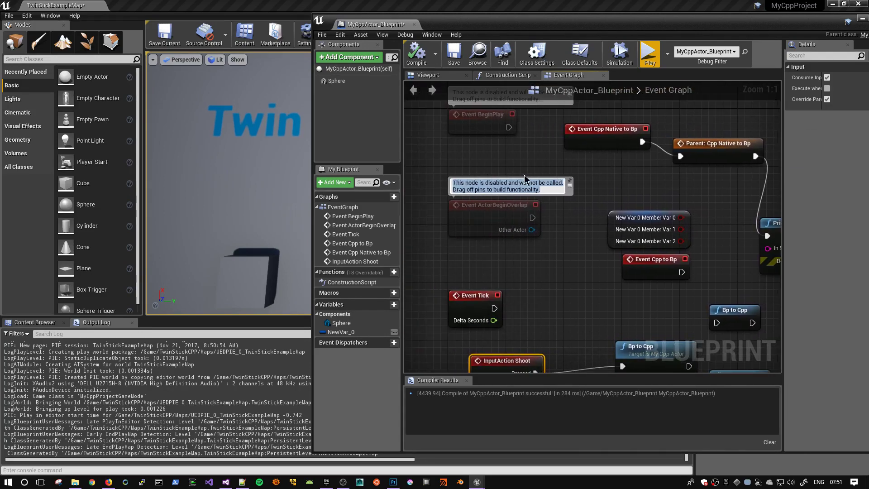
left_click(516, 147)
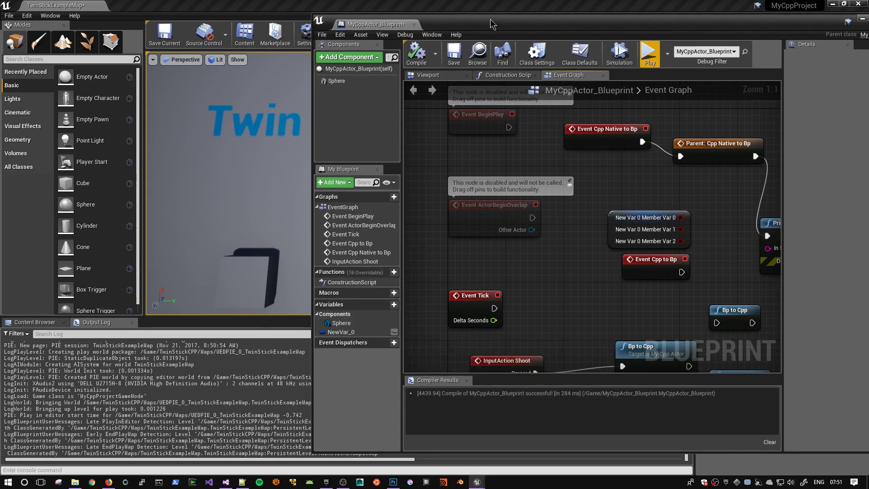
left_click_drag(492, 25, 388, 22)
right_click_drag(366, 322, 433, 190)
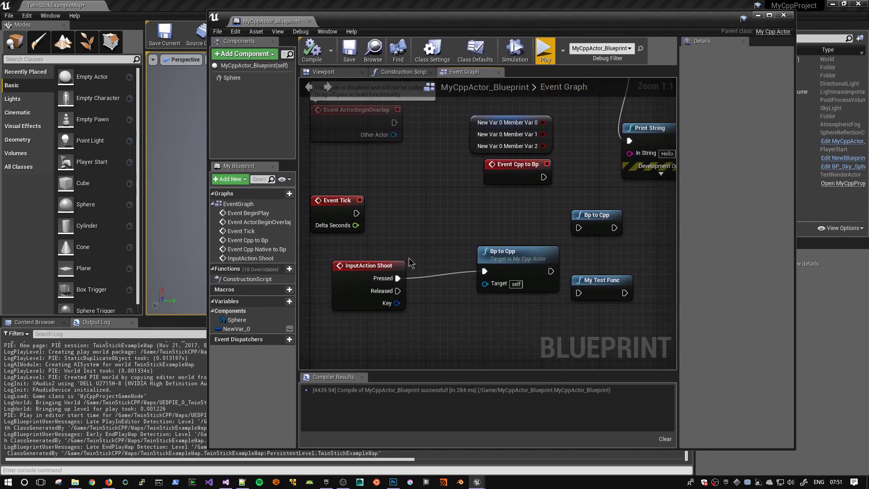
Add a vector + int node and split its vector output into X, Y, Z
right_click(404, 207)
type("vector")
scroll(407, 208, "down", 2)
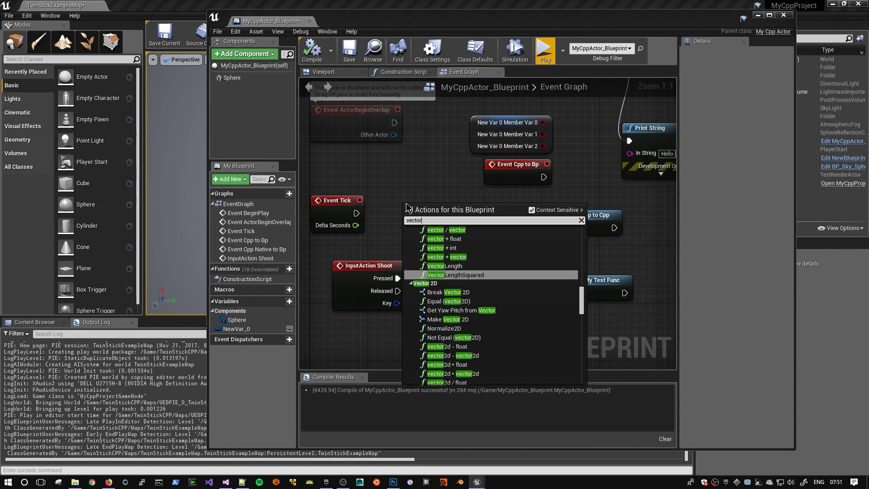
left_click(444, 247)
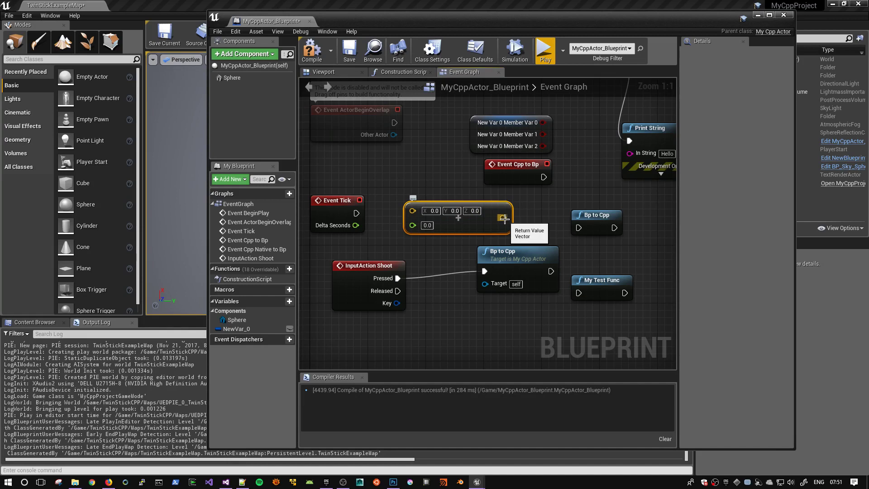
right_click(504, 218)
left_click(547, 244)
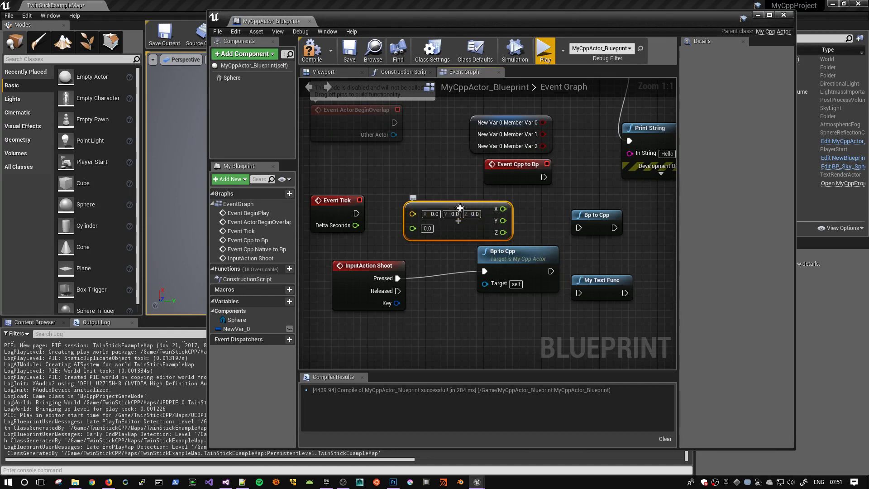
Move the vector node below InputAction Shoot, recombine its outputs, then split them again
left_click_drag(460, 208, 387, 324)
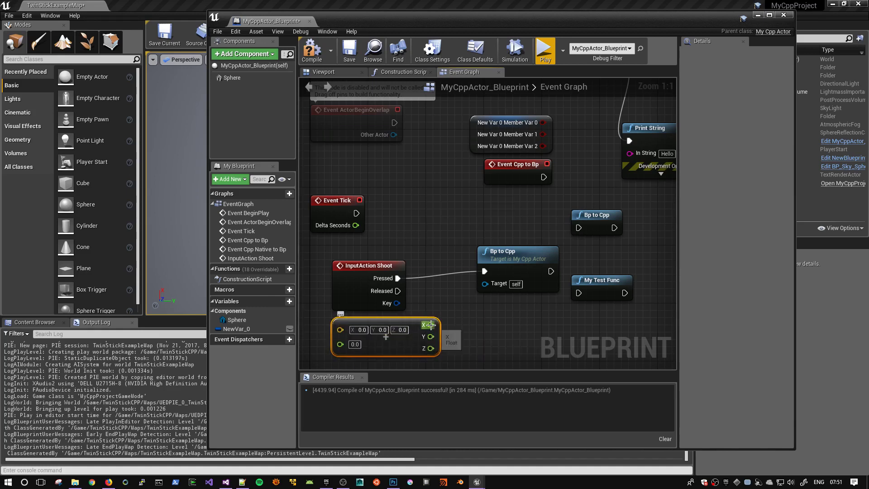
right_click(430, 325)
left_click(462, 333)
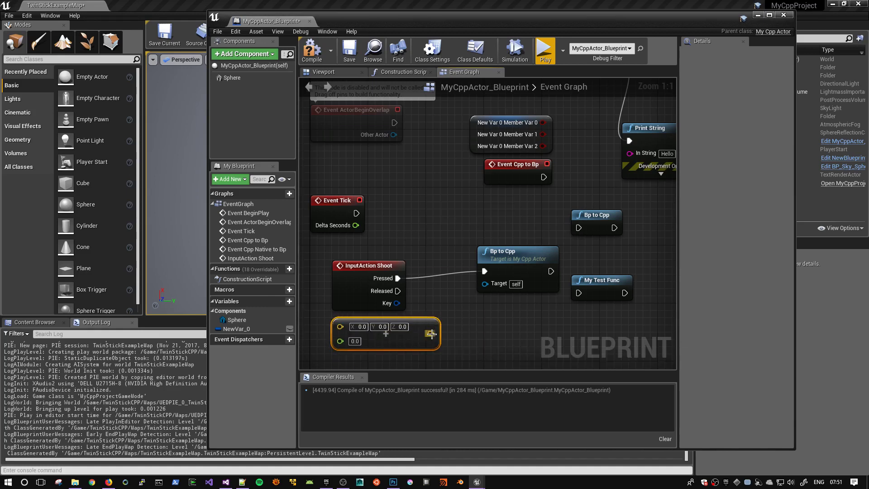
right_click(431, 334)
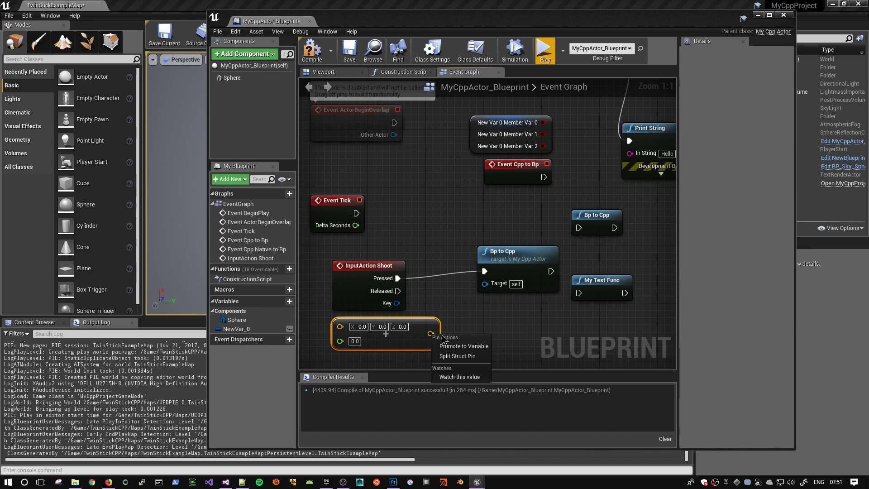
left_click(468, 357)
Add a Make Vector node via 'make ve' and position it beside the vector node
right_click(497, 332)
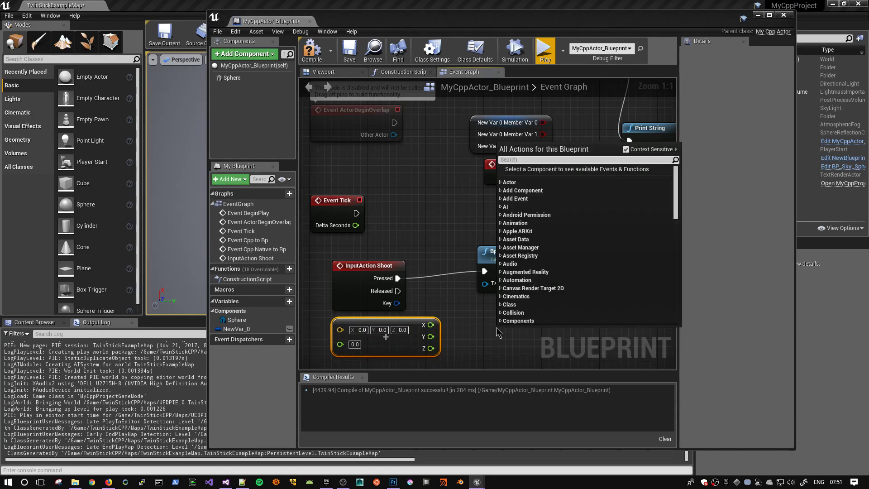
type("make ve")
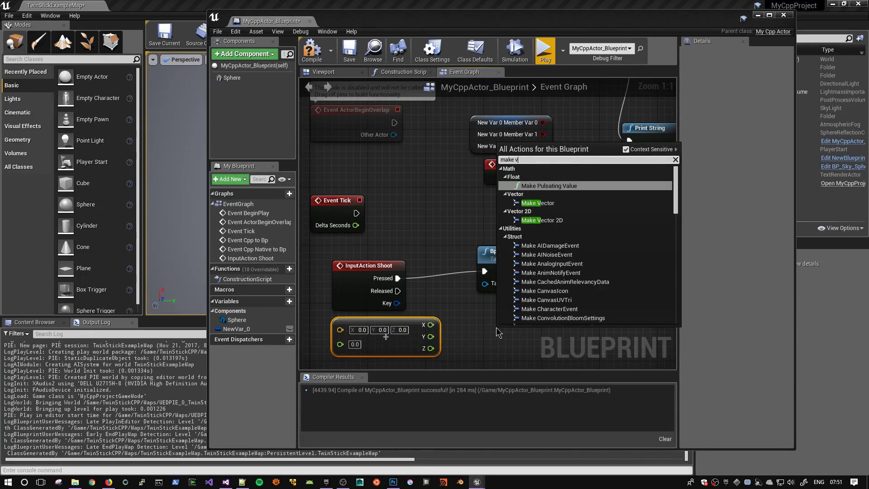
key("Return")
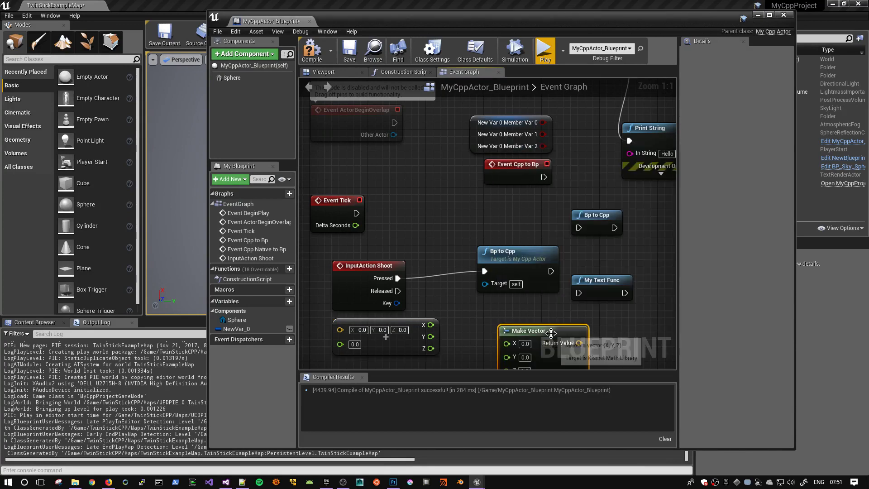
right_click_drag(578, 330, 565, 253)
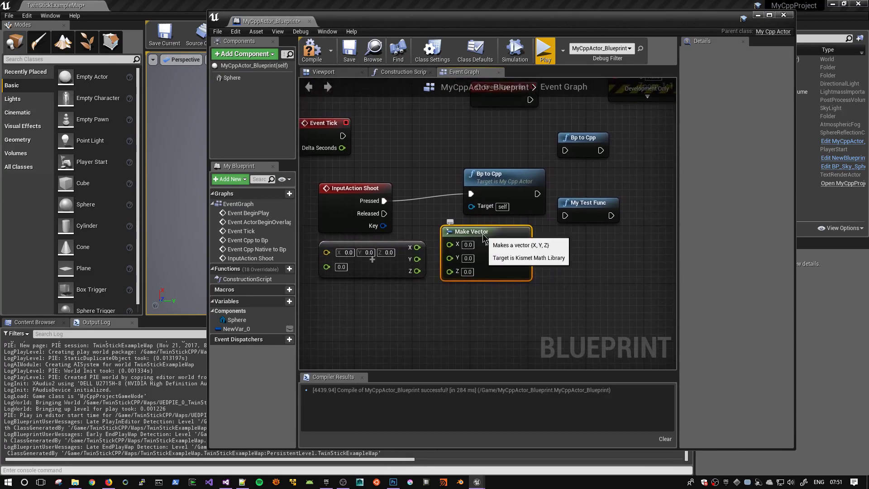
left_click_drag(417, 247, 466, 249)
left_click(430, 267)
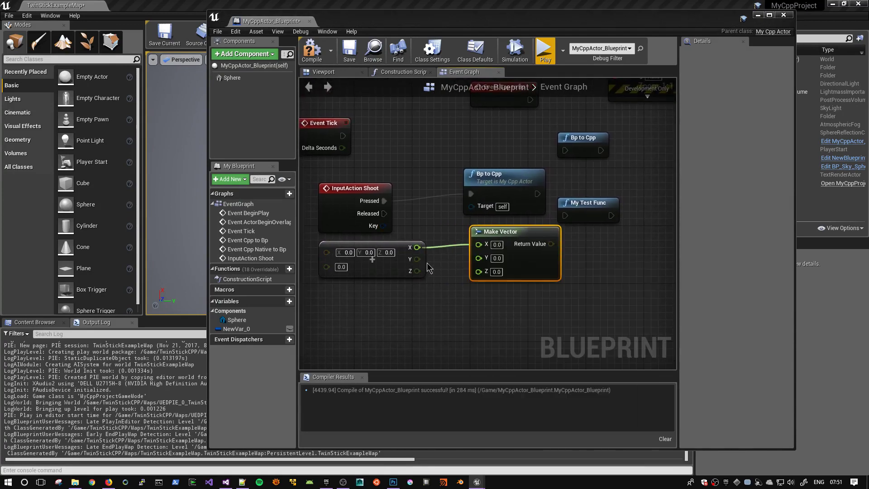
left_click_drag(523, 236, 523, 252)
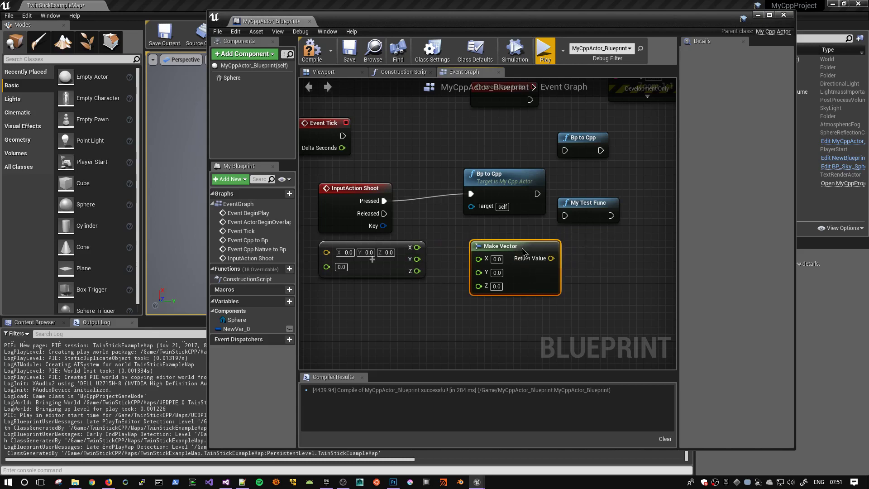
Add a Break Vector 2D node by mistake and delete it
right_click(611, 257)
type("vector")
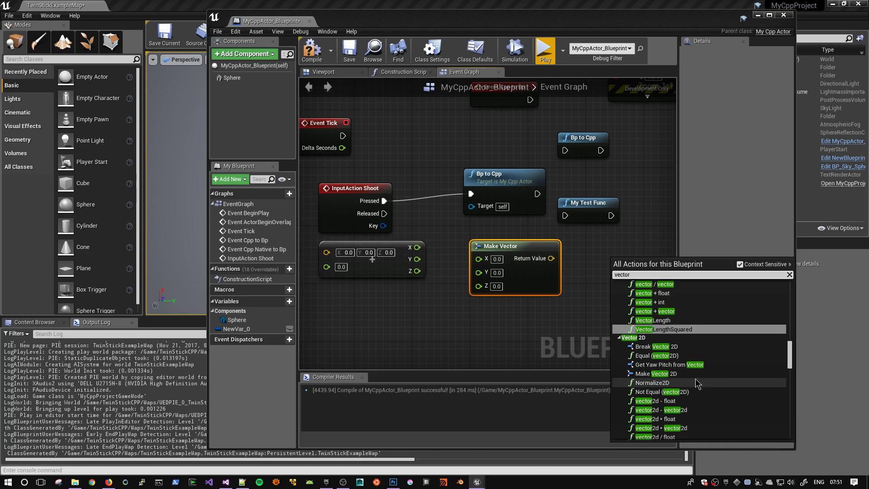
left_click(657, 347)
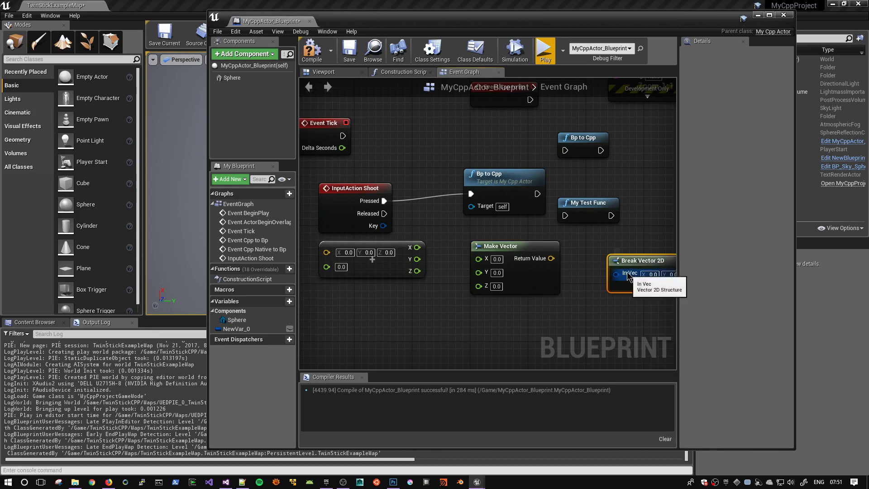
key("Delete")
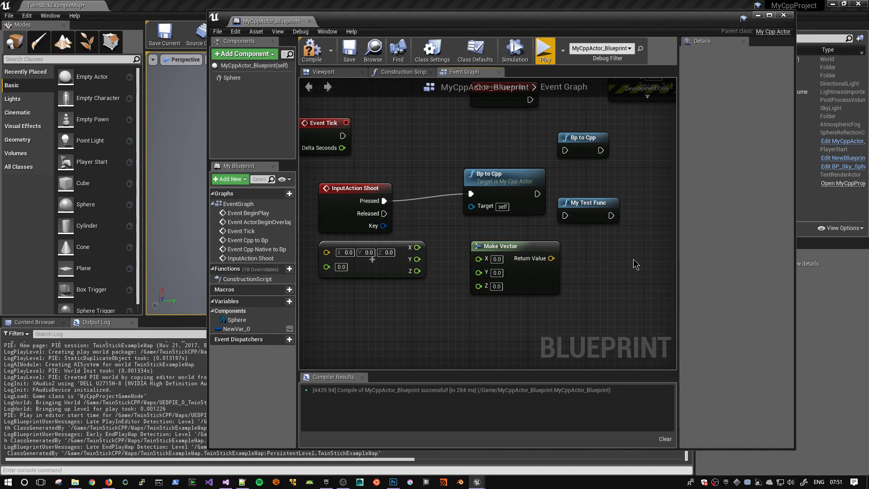
Add a Break Vector node and arrange it and Make Vector in the graph
right_click(634, 259)
type("break")
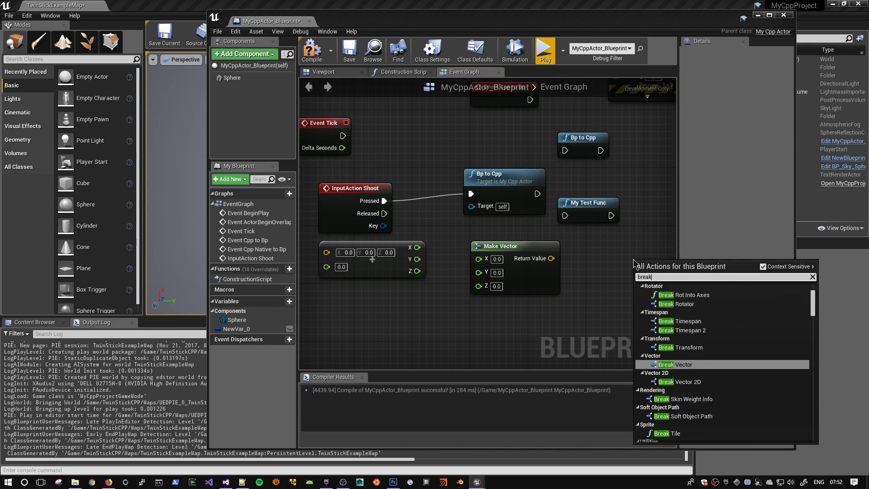
left_click(658, 365)
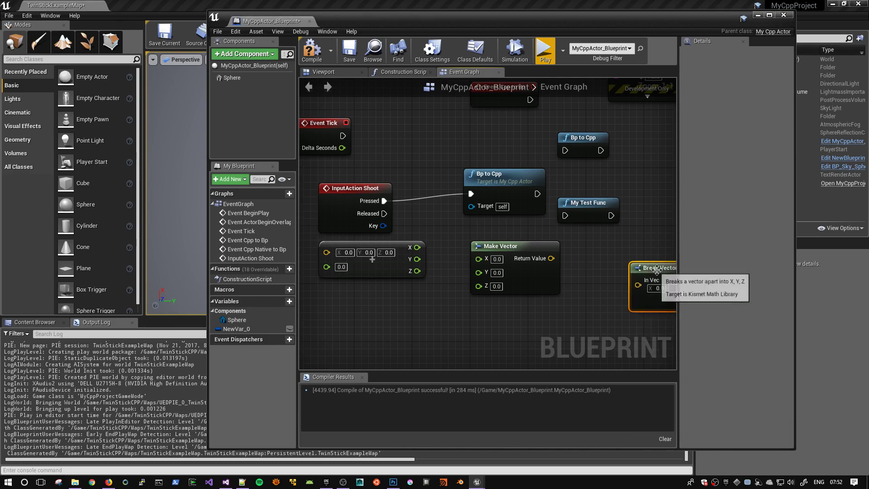
left_click_drag(657, 271, 497, 321)
mouse_move(595, 297)
right_mouse_down()
mouse_move(590, 278)
mouse_move(606, 211)
right_mouse_up()
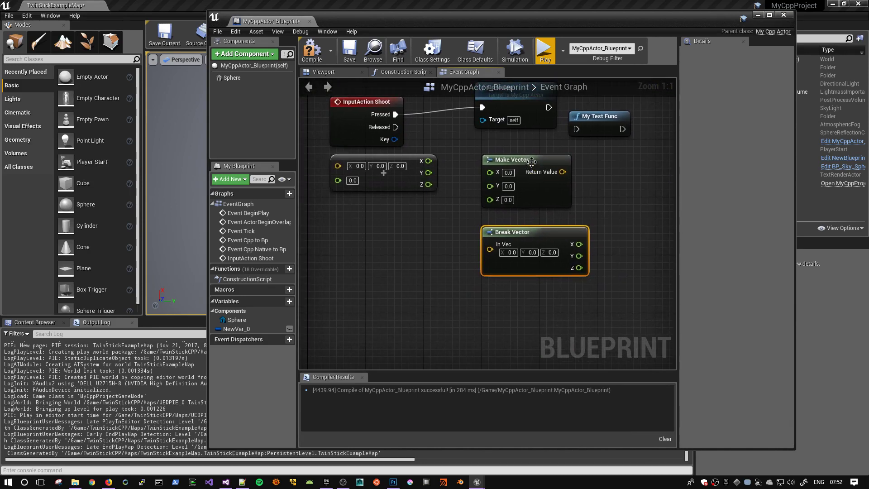
left_click_drag(531, 161, 394, 234)
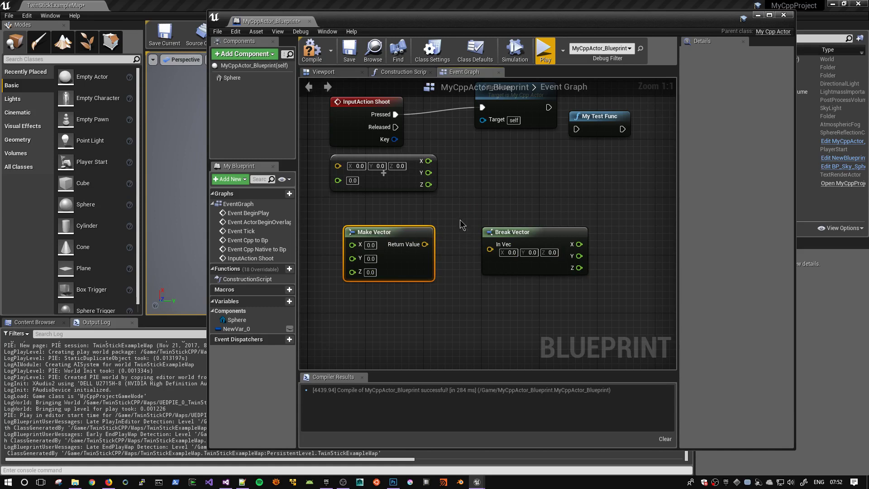
Split and recombine Make Vector's Return Value, then delete the Break Vector node
right_click(425, 244)
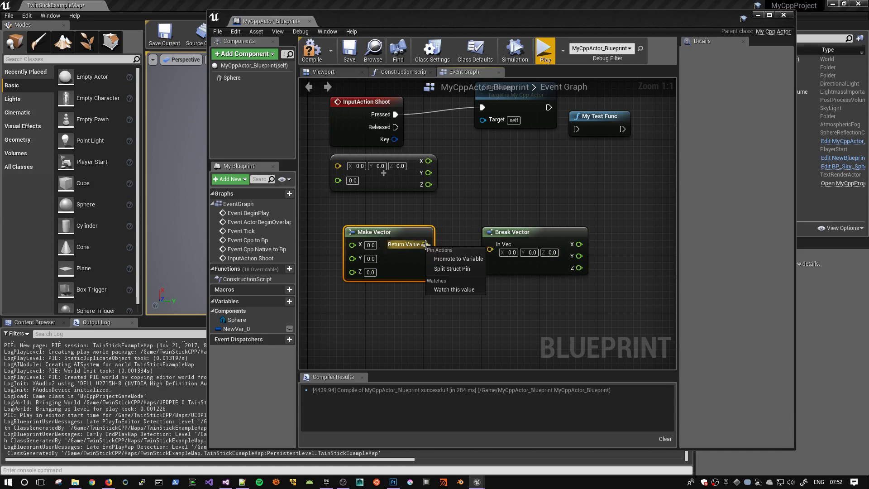
left_click(443, 267)
right_click(430, 256)
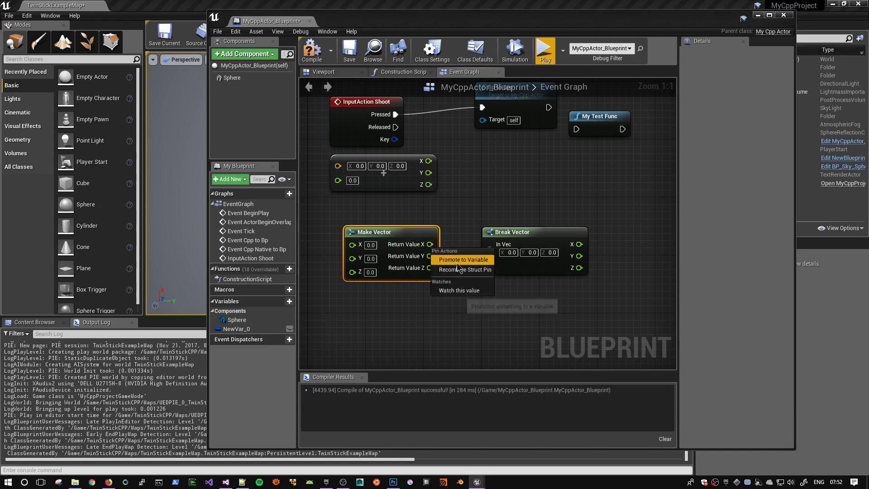
left_click(487, 269)
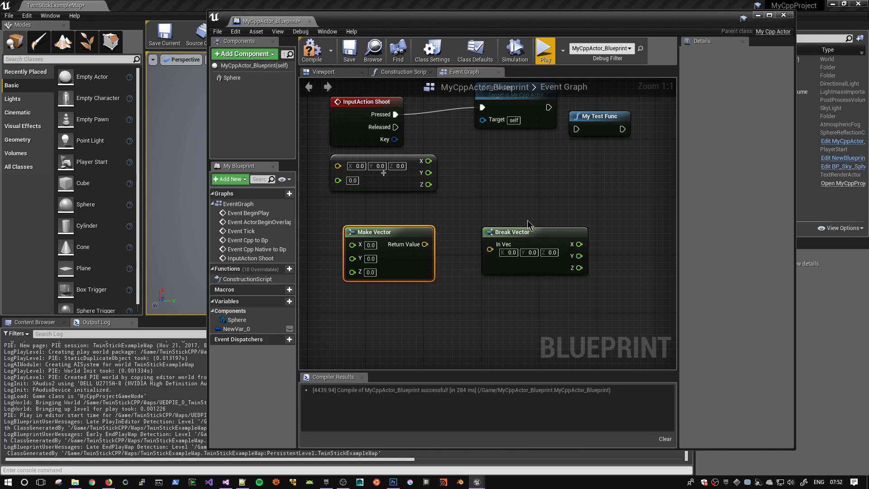
left_click(535, 238)
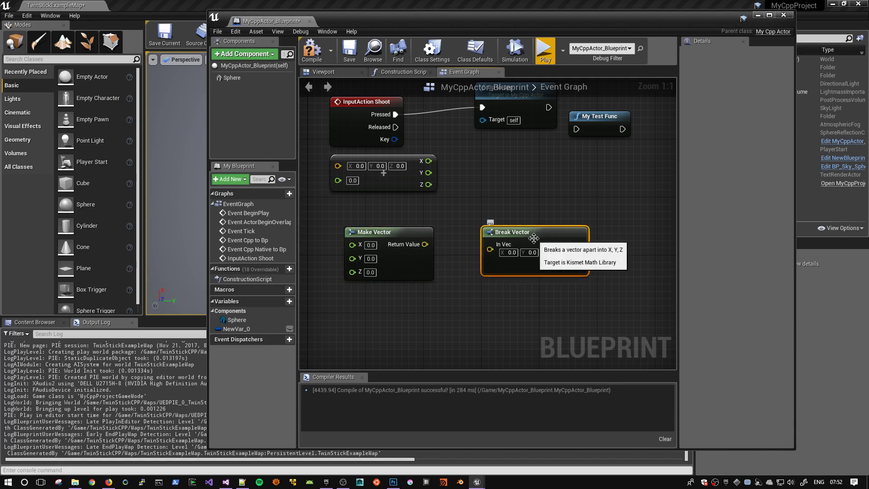
key("Delete")
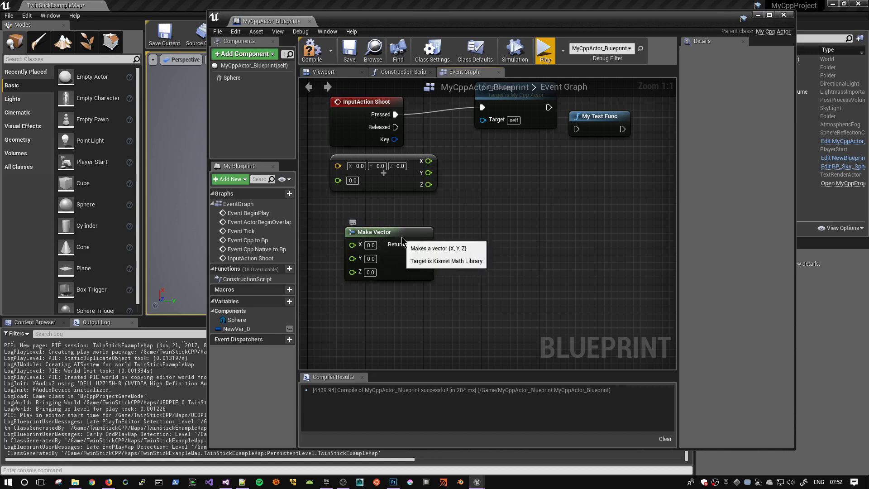
Connect the vector node's X to Make Vector's X and Delta Seconds to its Y
left_click_drag(382, 233, 520, 160)
left_click_drag(428, 161, 482, 178)
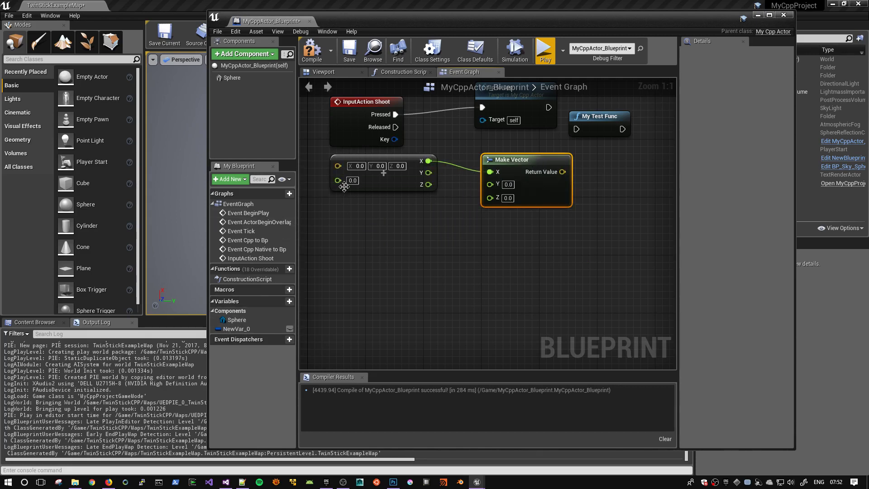
right_click_drag(371, 142, 377, 224)
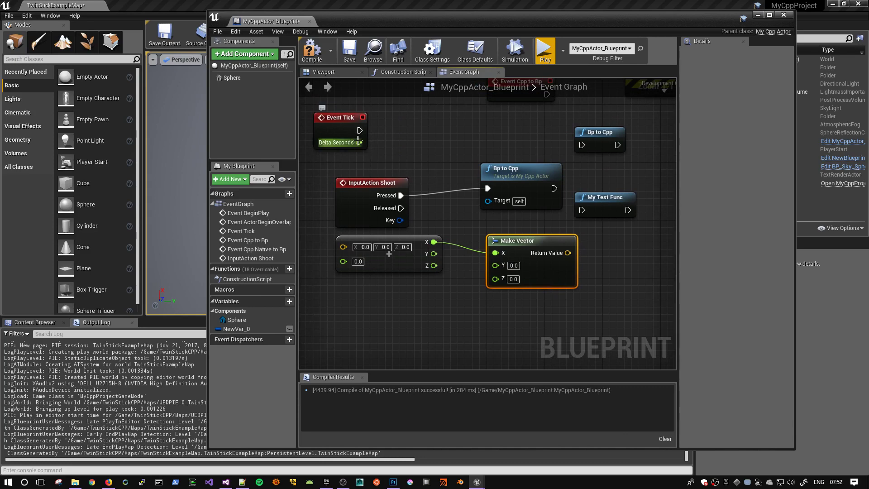
mouse_move(358, 141)
left_mouse_down()
mouse_move(496, 266)
mouse_move(564, 245)
left_mouse_up()
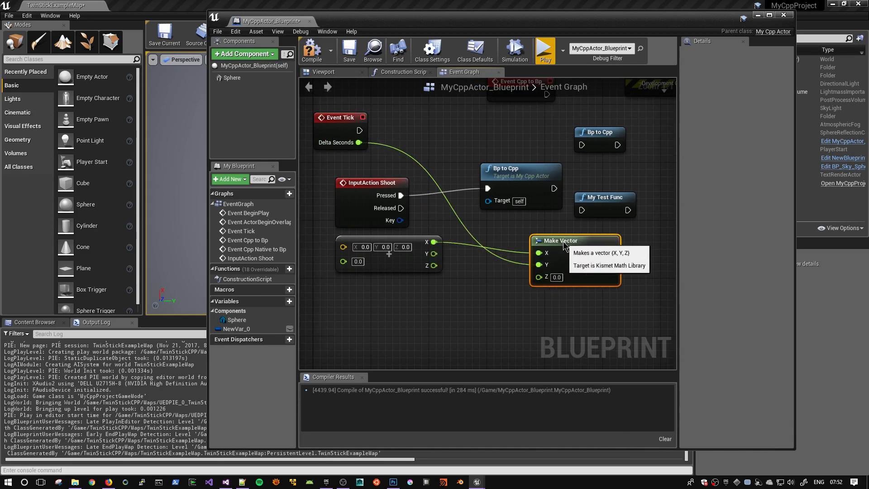
right_click_drag(452, 294, 393, 311)
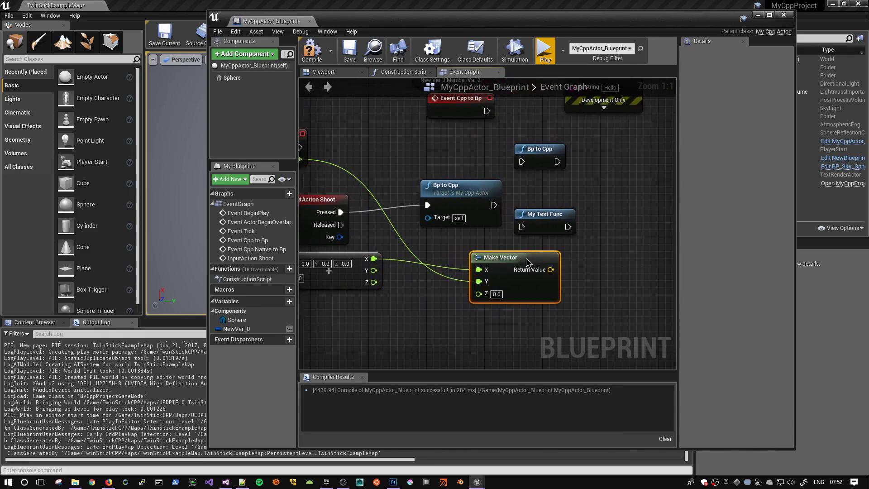
Add a breakpoint on the Bp to Cpp node
right_click(527, 262)
left_click(445, 182)
left_click_drag(445, 183, 450, 189)
right_click(469, 196)
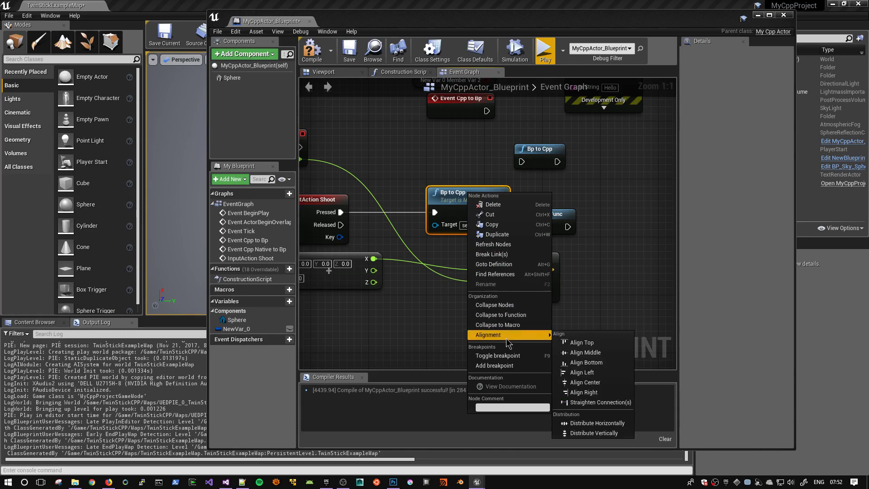
left_click(505, 366)
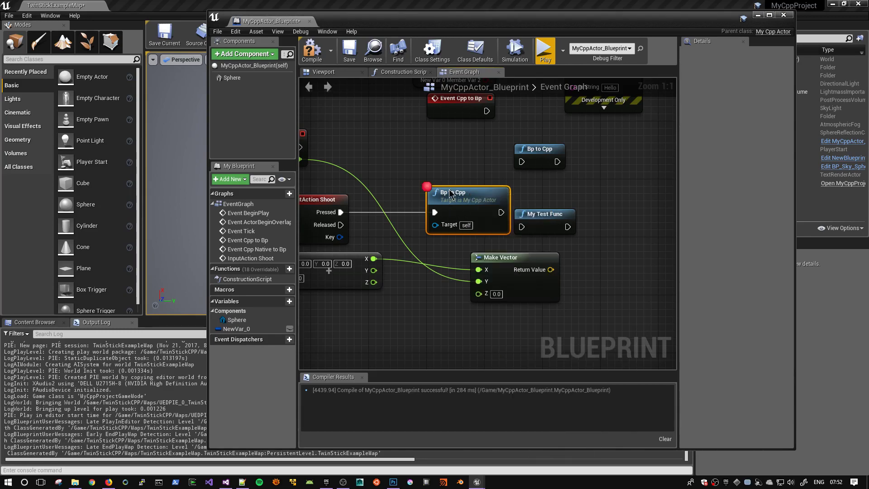
left_click_drag(425, 30, 508, 29)
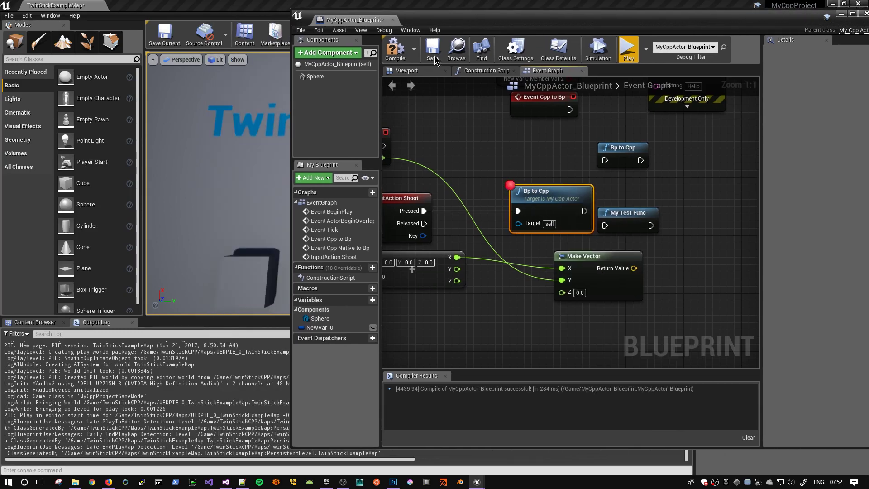
Compile the Blueprint and run a brief Play test, then end it
left_click(395, 48)
left_click(628, 49)
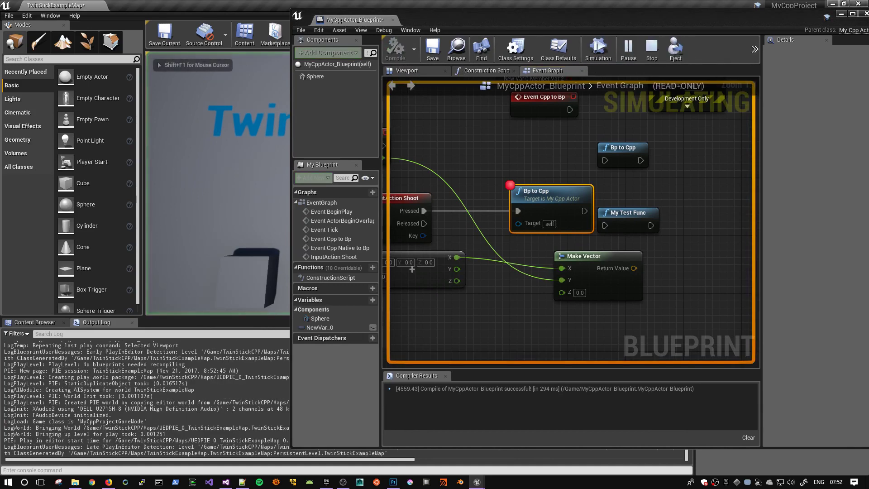
key("Escape")
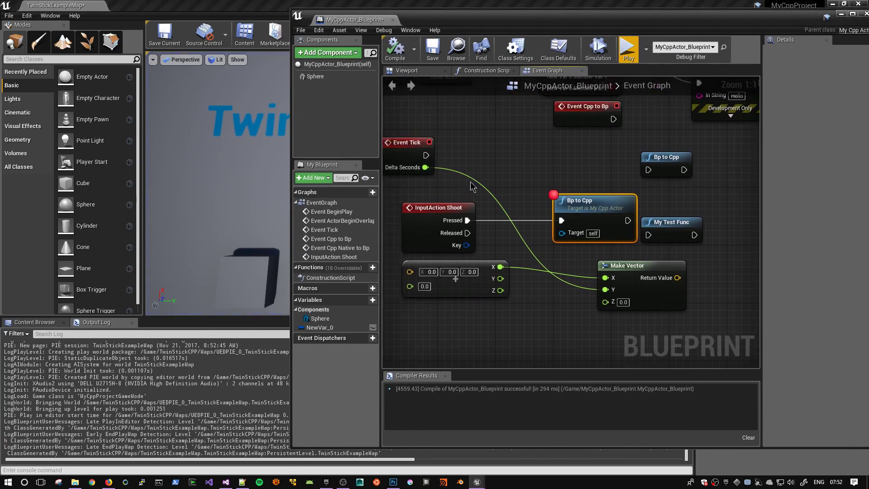
Connect Event Tick's execution to Bp to Cpp, delete InputAction Shoot, and recompile
left_click_drag(427, 156, 561, 221)
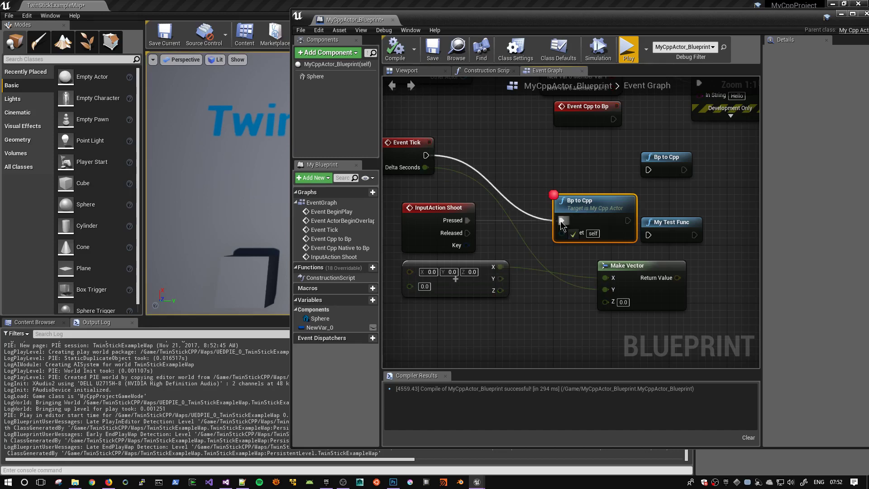
left_click(446, 208)
key("Delete")
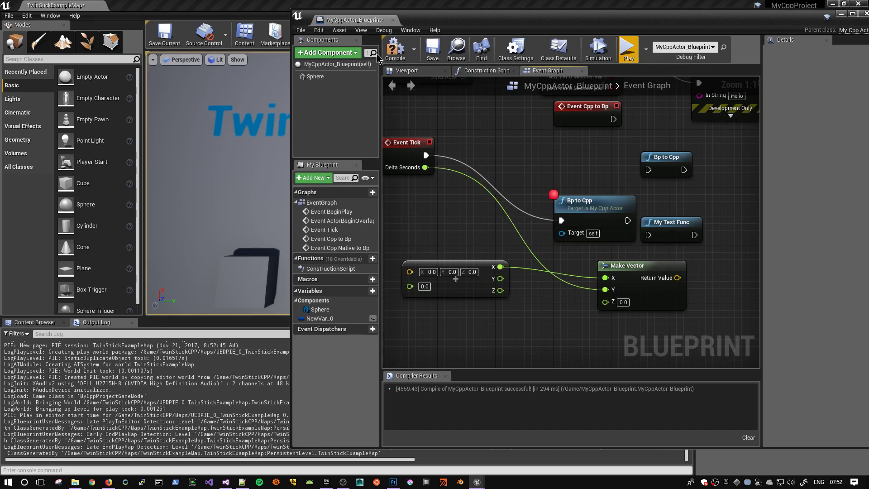
left_click(395, 47)
Play until the Bp to Cpp breakpoint triggers, frame-skip once, then stop the session
left_click(629, 50)
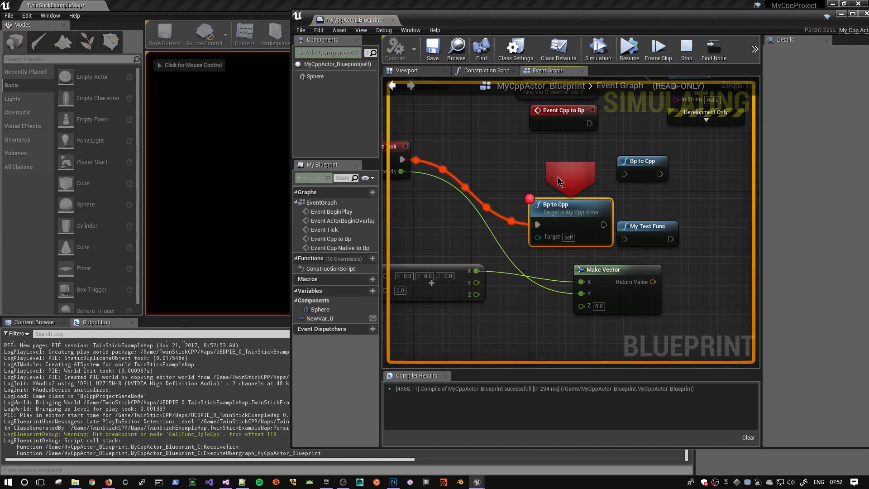
left_click(658, 53)
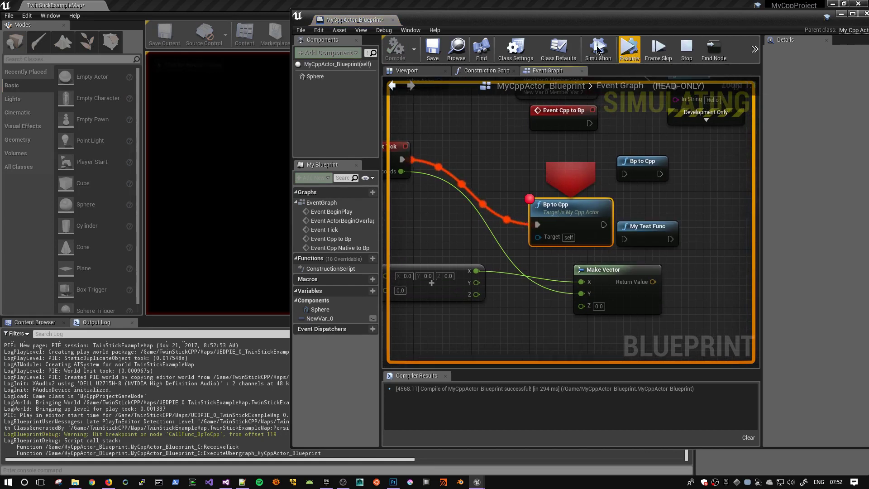
left_click(756, 49)
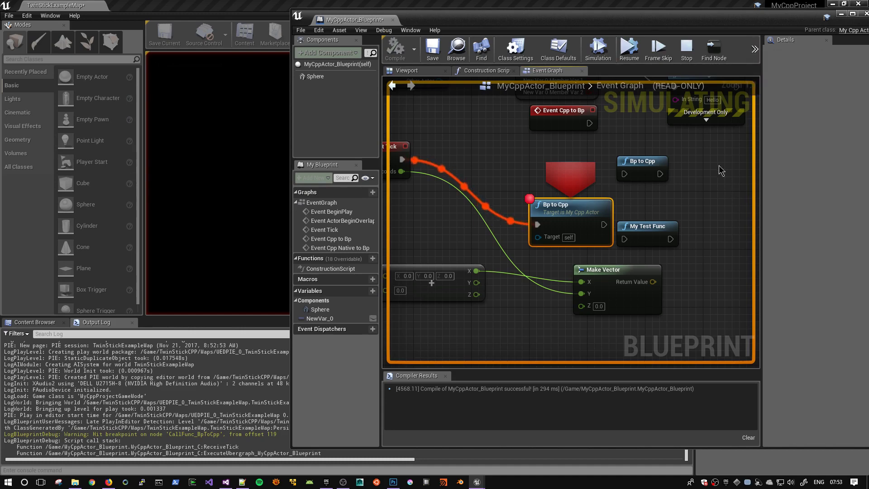
left_click(688, 56)
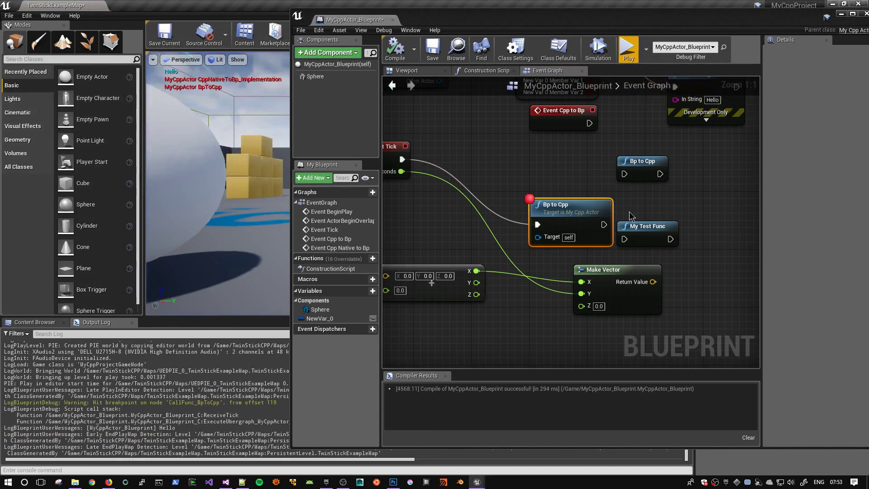
left_click_drag(451, 18, 316, 13)
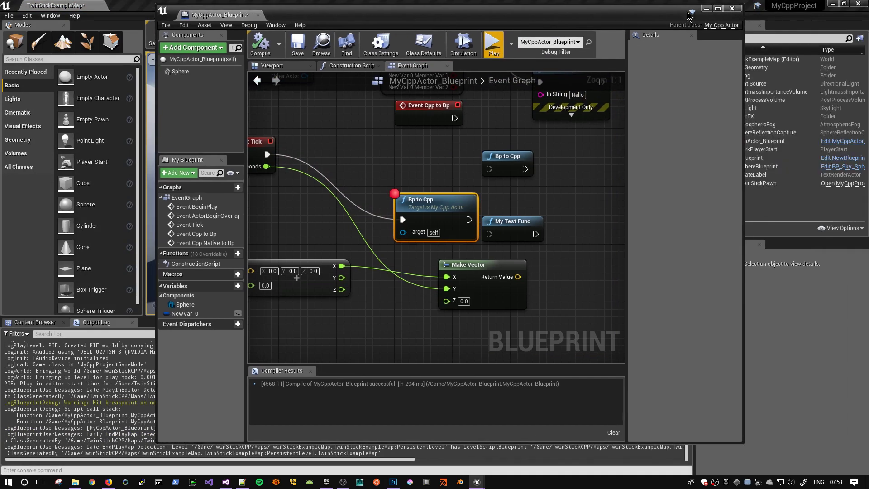
Close the Blueprint editor and look around the arena in the level viewport
left_click(734, 9)
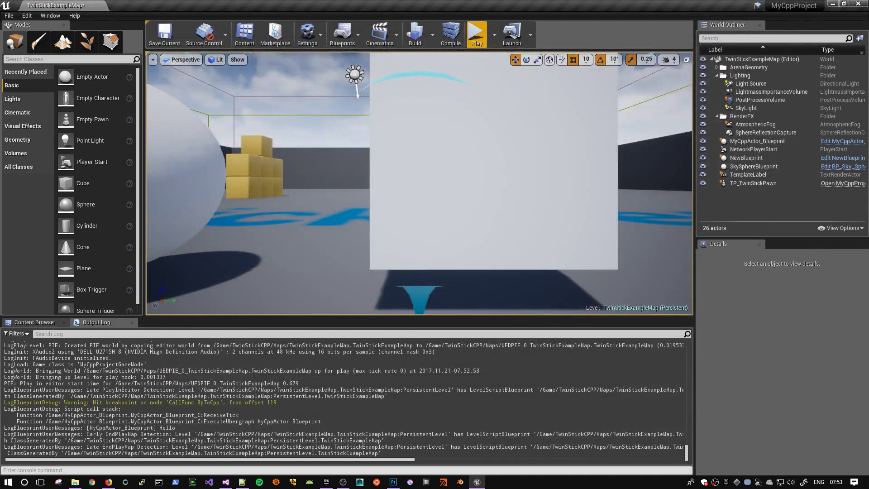
mouse_move(462, 184)
left_mouse_down()
mouse_move(441, 155)
mouse_move(617, 159)
mouse_move(602, 195)
mouse_move(406, 189)
left_mouse_up()
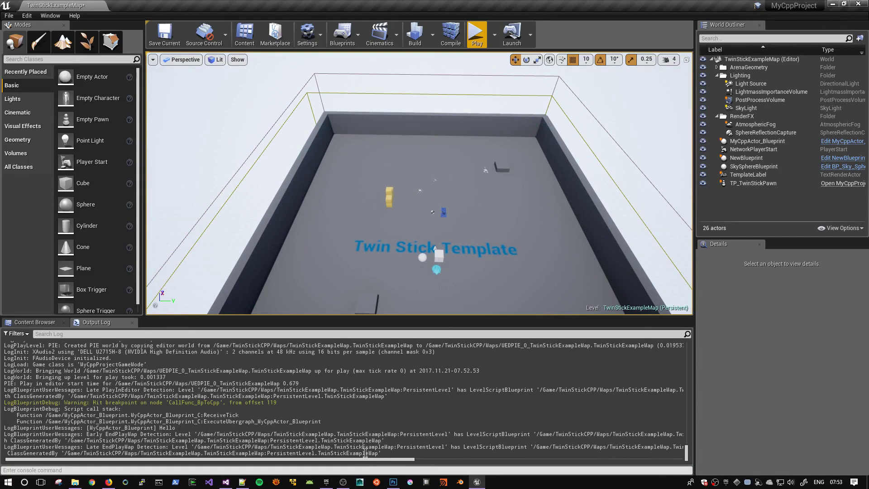
left_click(343, 482)
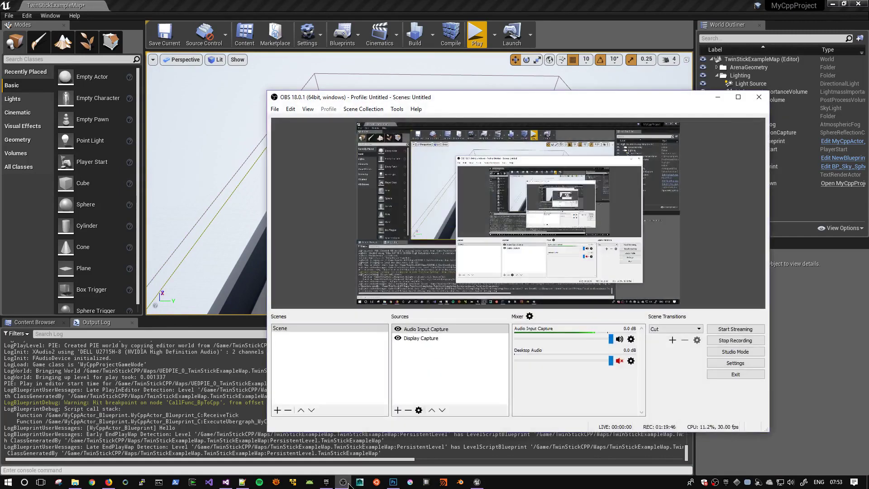
left_click(343, 482)
left_click(343, 482)
left_click(348, 484)
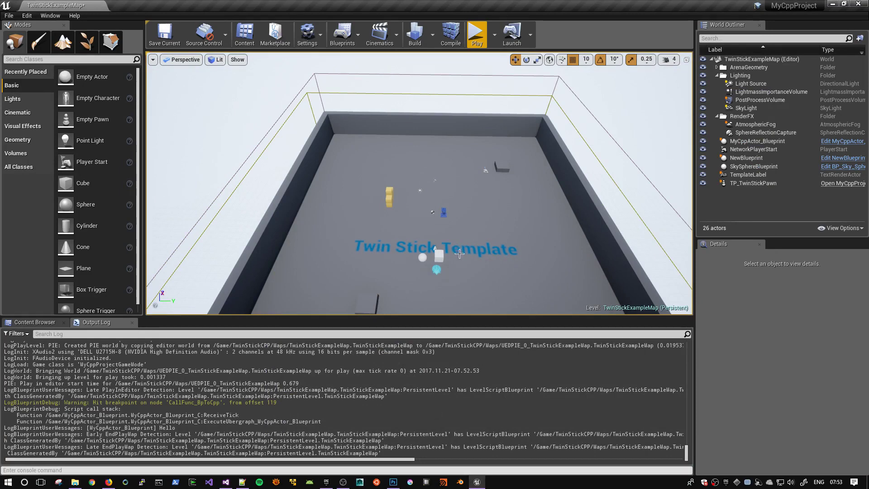
right_click_drag(425, 239, 428, 241)
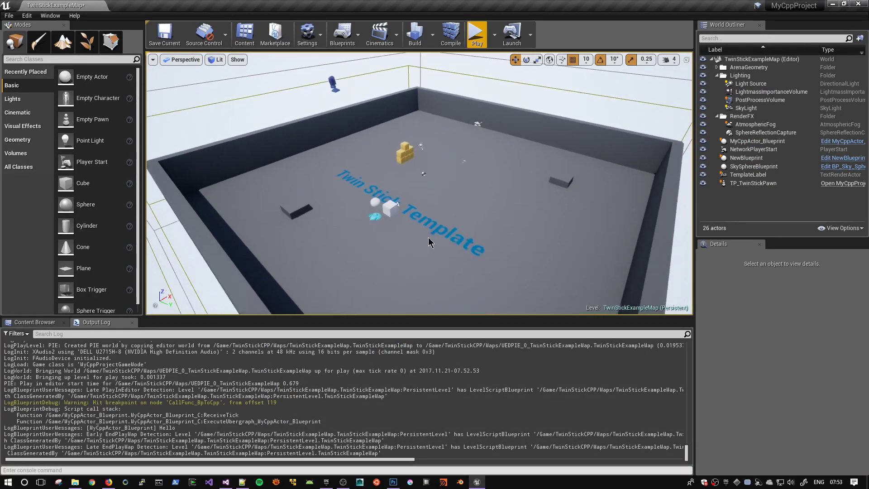